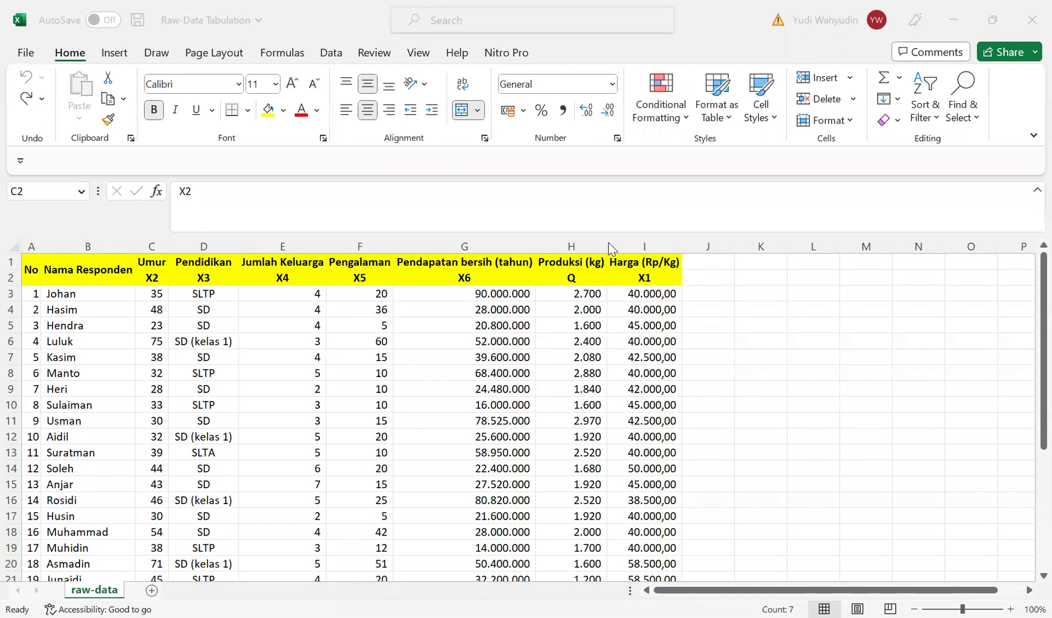
Step: Enter "Kerapu 1" in K4 and "Kerapu 2" in K5 beside the data table
click(773, 309)
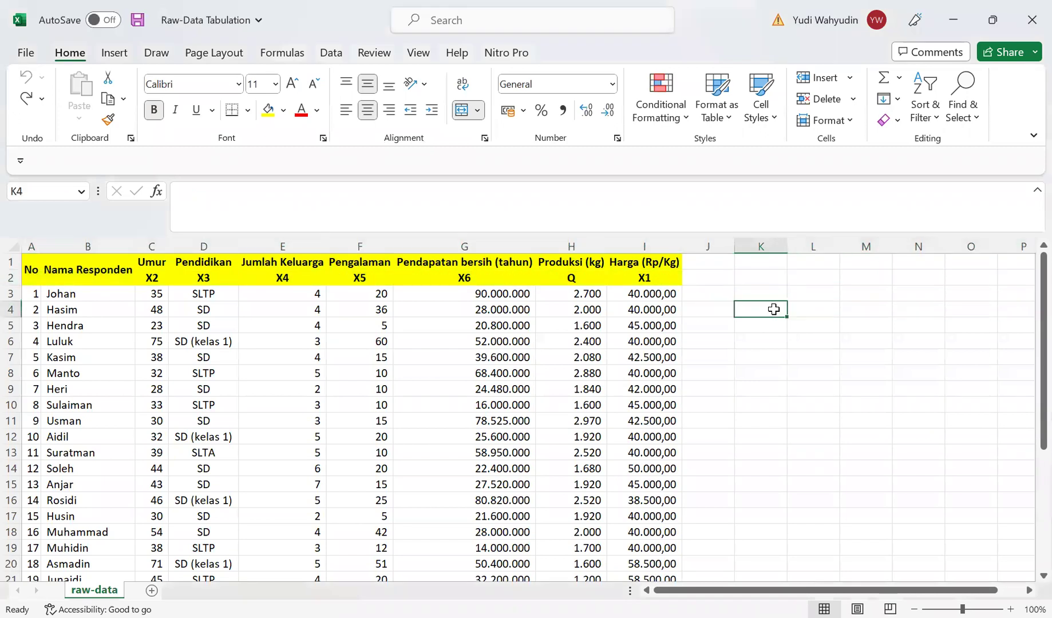
key(Up)
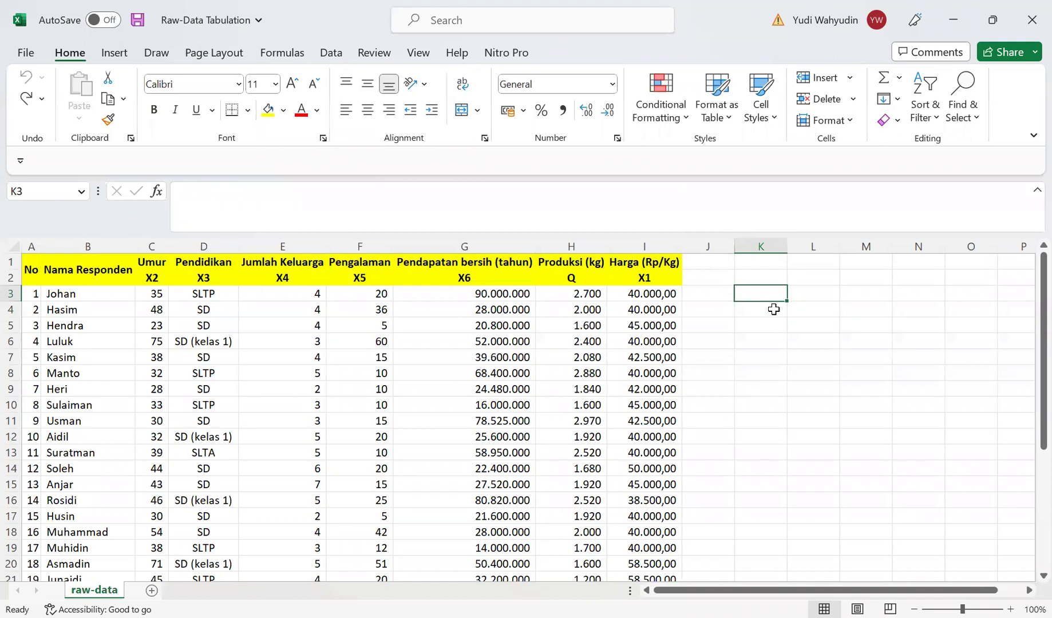
click(774, 309)
text(Ker)
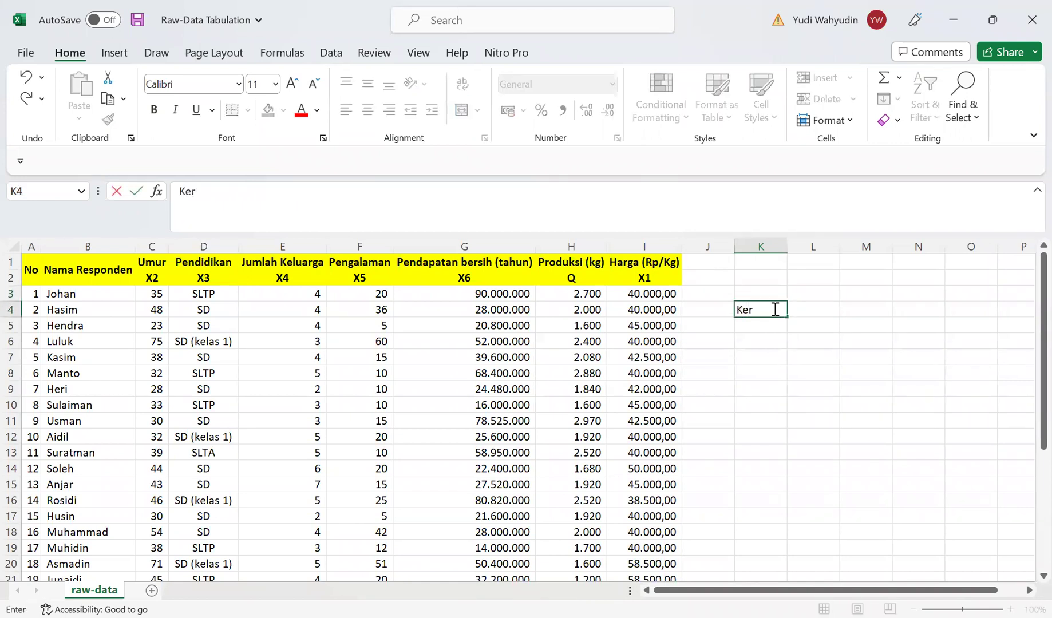
text(apu 1)
key(Return)
text(Ke)
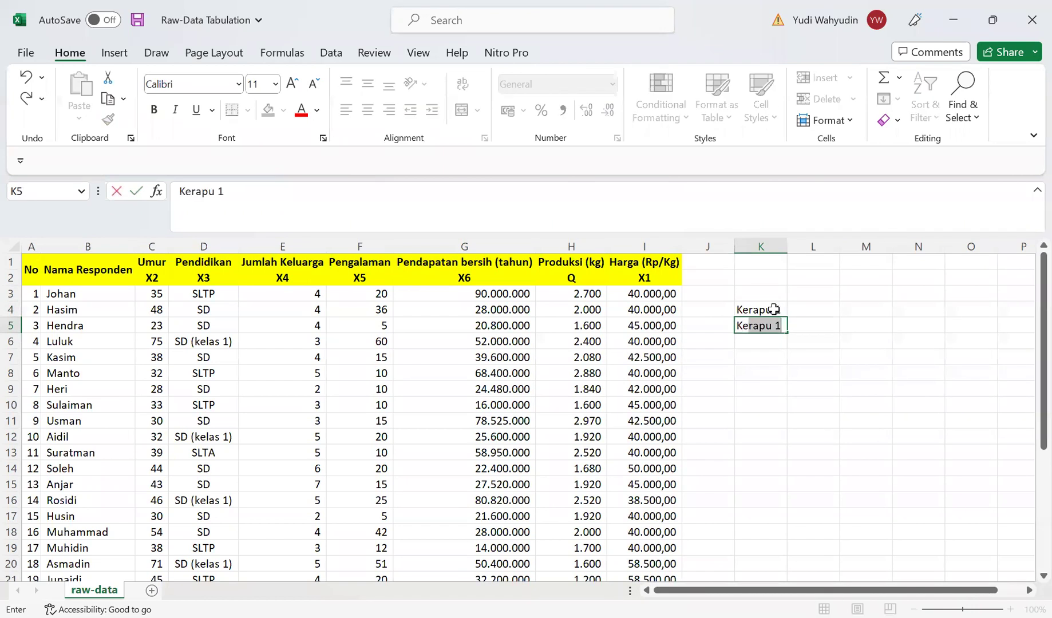
text(rapu 2)
key(Return)
Step: Change the entries in K4 and K5 to "Kerapu M" and "Kerapu T"
click(773, 309)
click(442, 195)
key(shift+Left)
text(M)
key(Return)
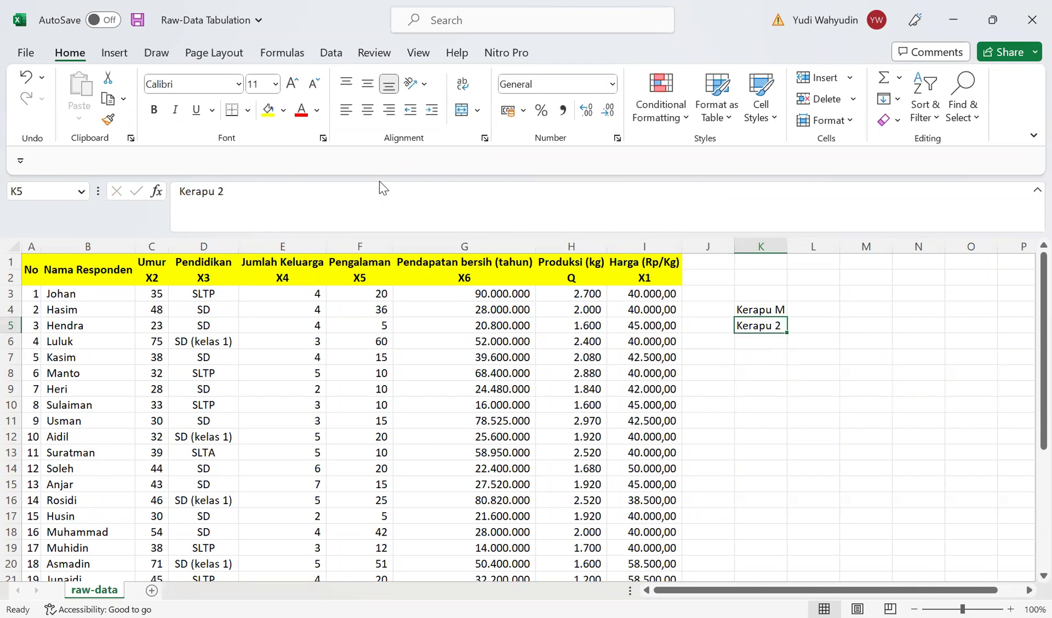
click(356, 203)
key(BackSpace)
text(T)
key(Return)
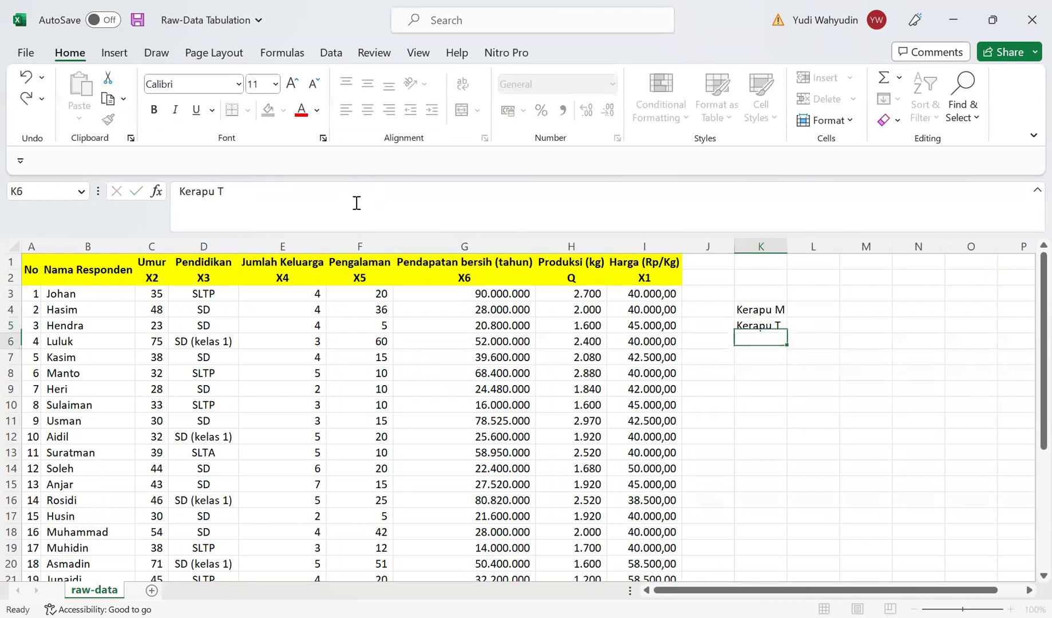
Step: Add "Kakap" in K6 and "Ekor Kuning" in K7, and autofit column K to its contents
text(Kap)
key(BackSpace)
key(BackSpace)
text(kap)
key(Return)
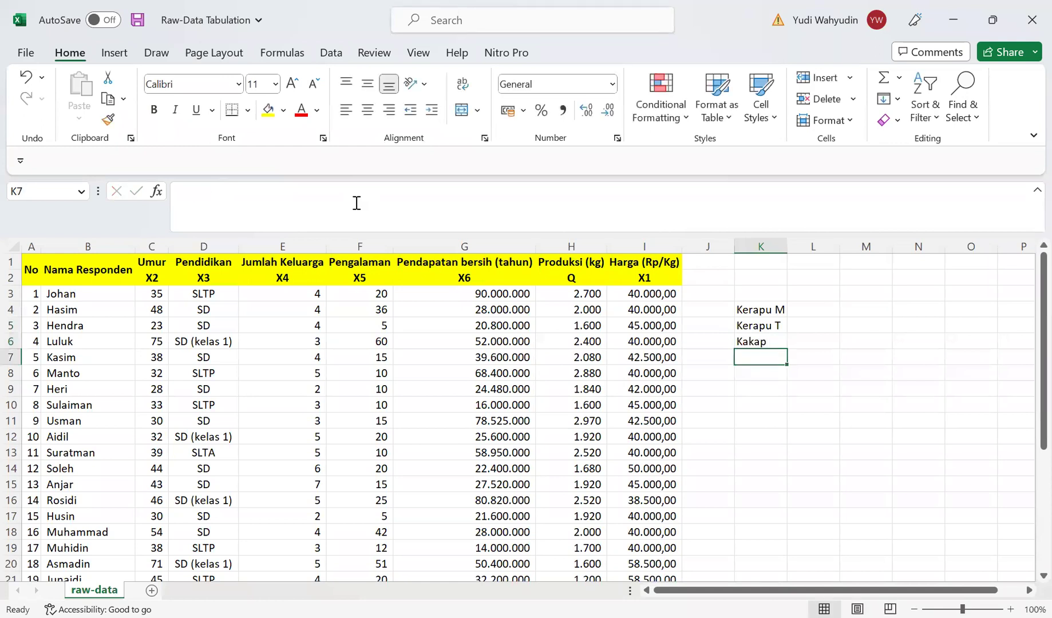
text(Ekor Kuning)
key(Tab)
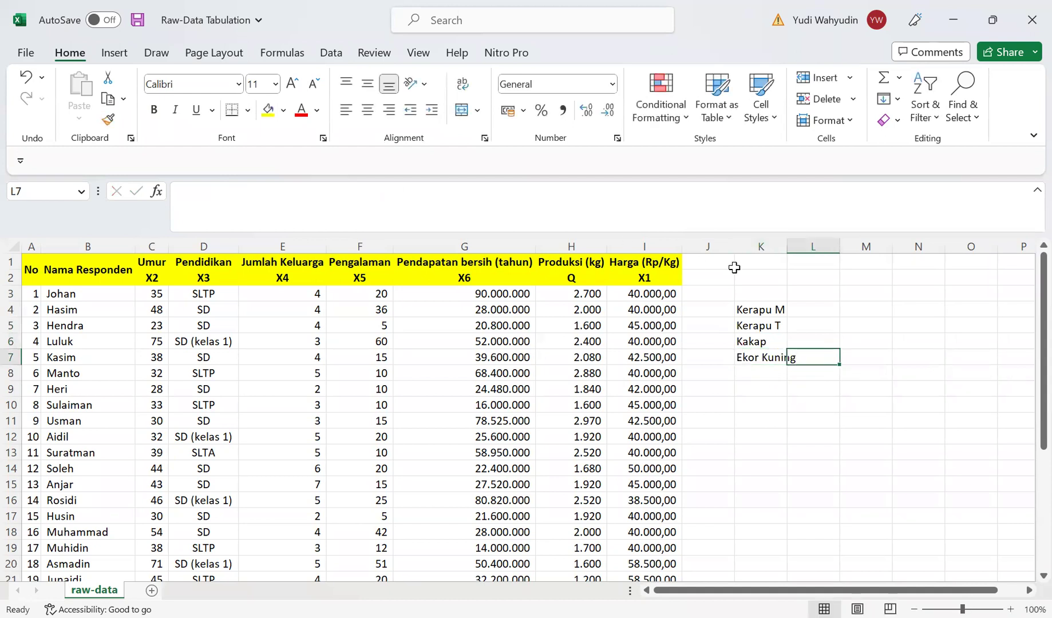
double_click(789, 243)
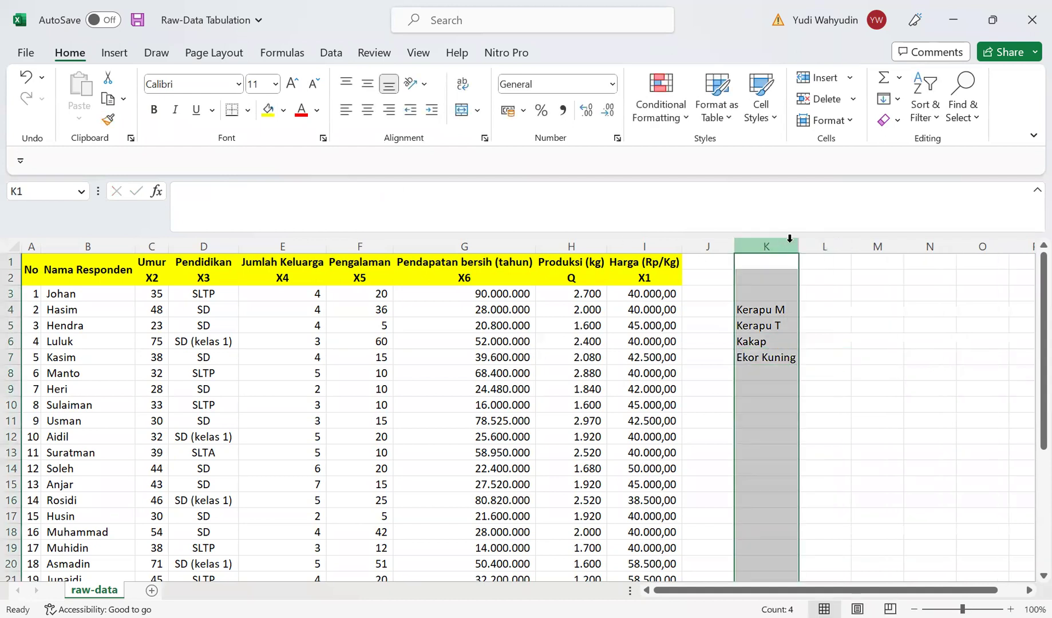
Step: Enter the headers "Jenis Ikan" in K3 and "Produksi" in L3
click(772, 291)
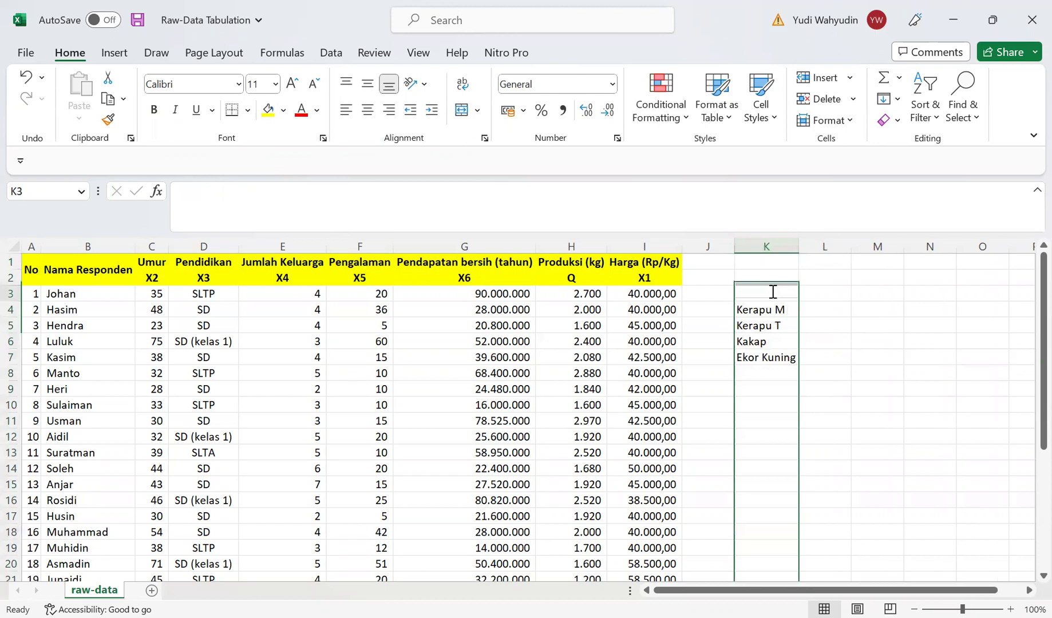
click(771, 291)
text(Jenis Ikan)
key(Tab)
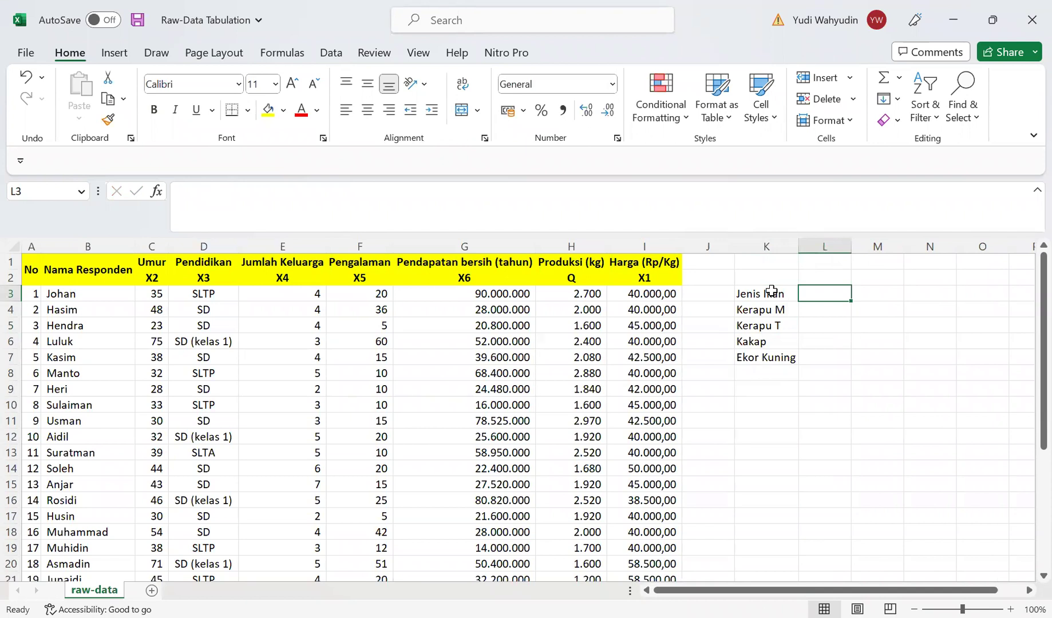
text(Produksi)
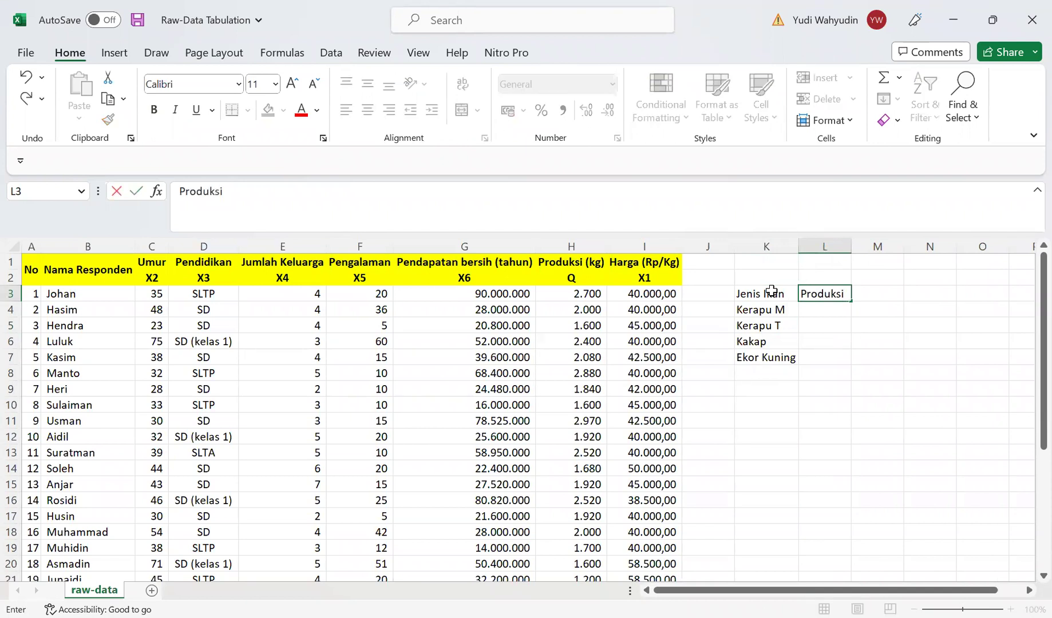
key(Return)
key(Up)
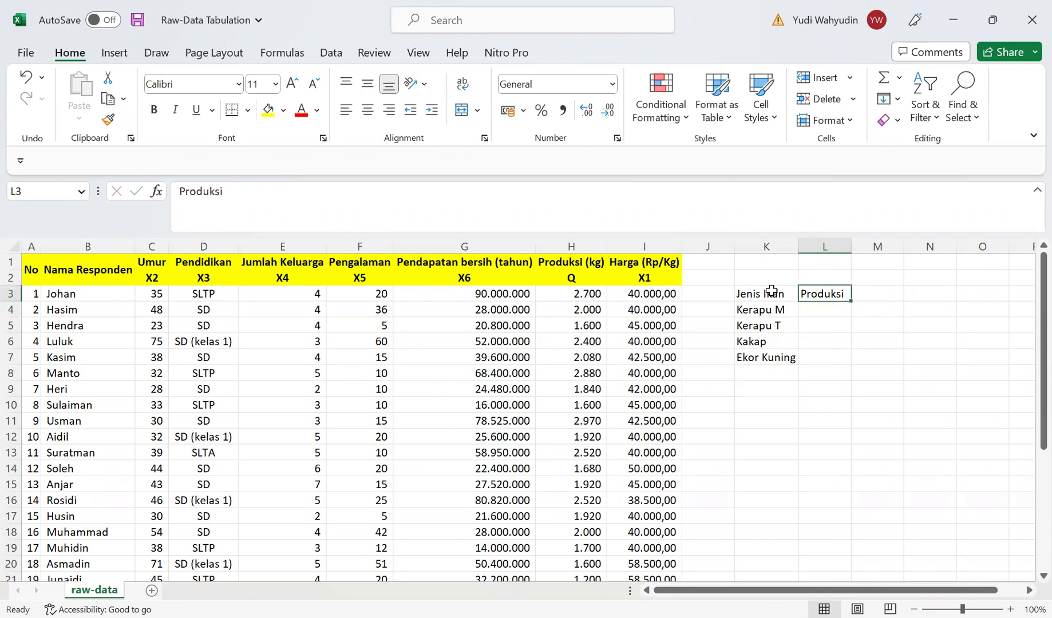
Step: Extend the L3 header to "Produksi/trip" and move it up to L2
click(555, 206)
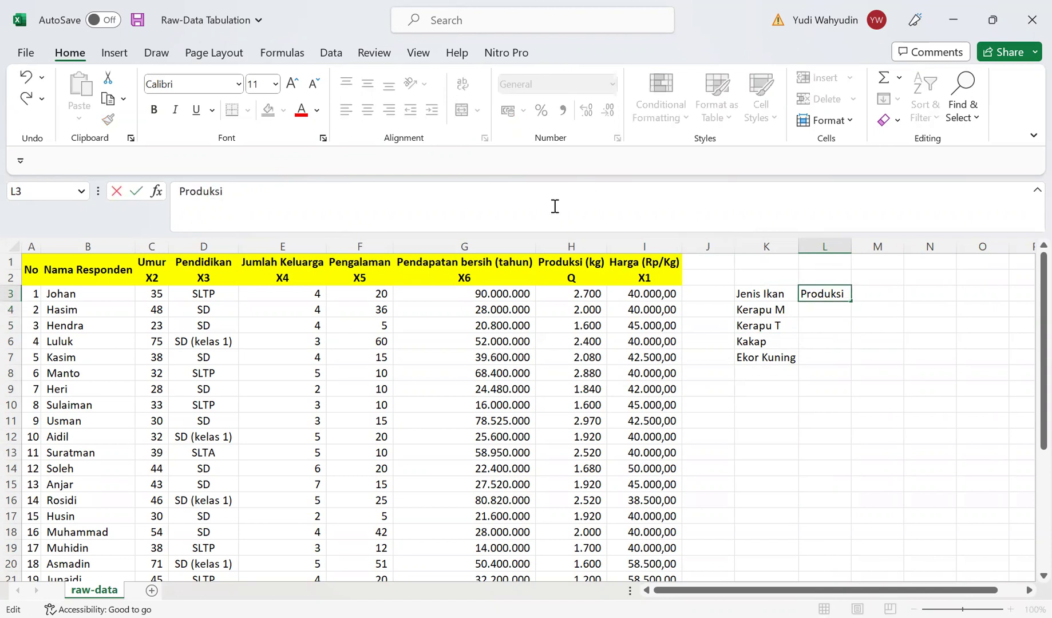
text(/trip)
key(Return)
key(Up)
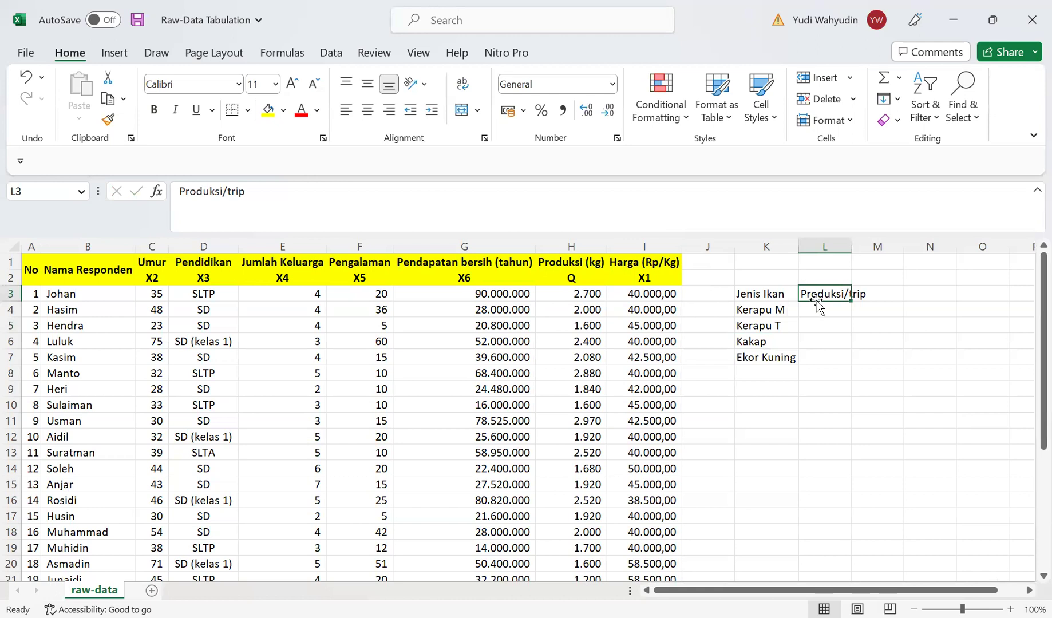
drag(818, 286, 819, 277)
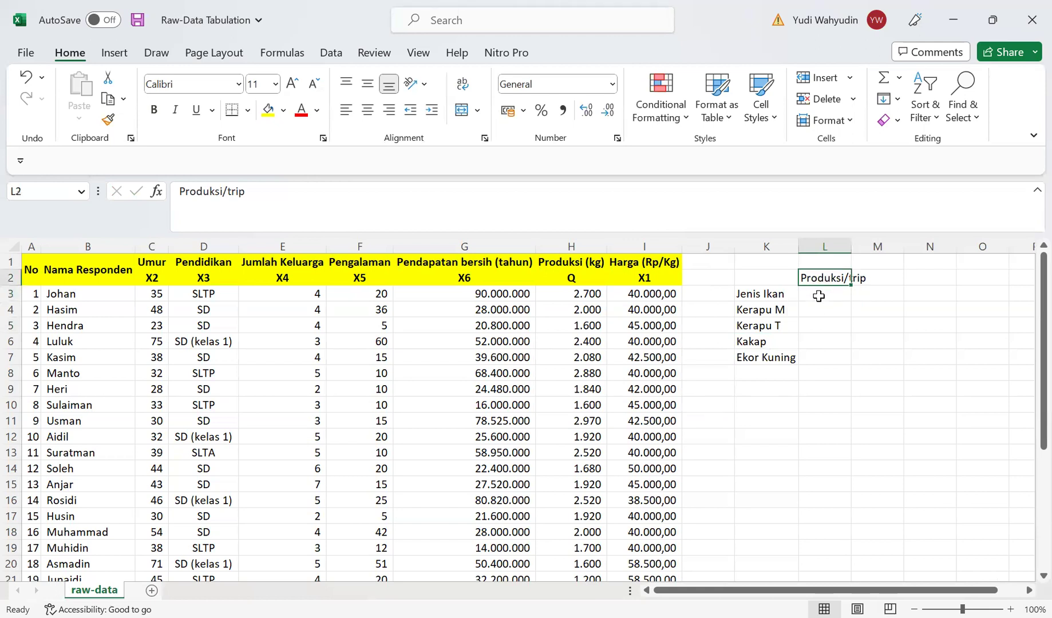
Step: Enter the season headers "Biasa", "Paceklik" and "Panen" in L3, M3 and N3 under Produksi/trip
click(819, 296)
text(Pau)
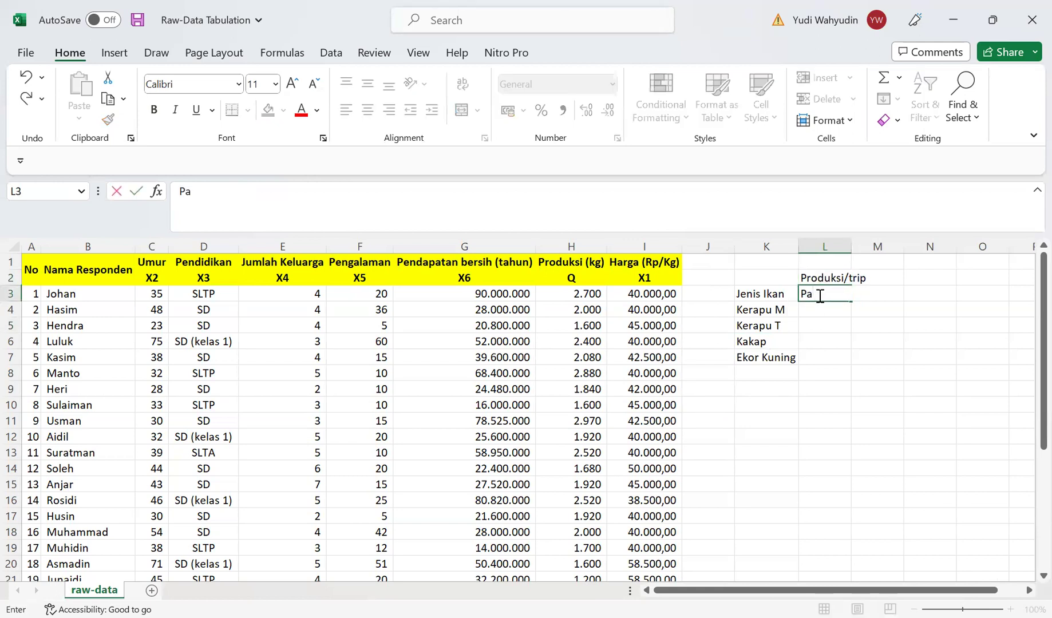
key(BackSpace)
key(BackSpace)
key(BackSpace)
text(Biaya)
key(Tab)
text(Paceklik)
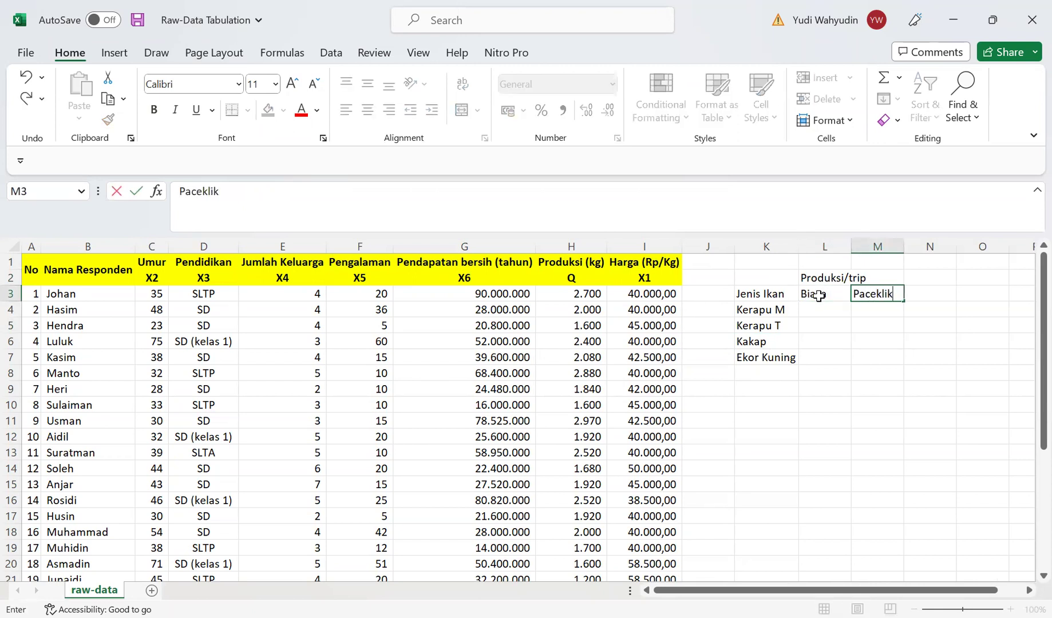
key(Tab)
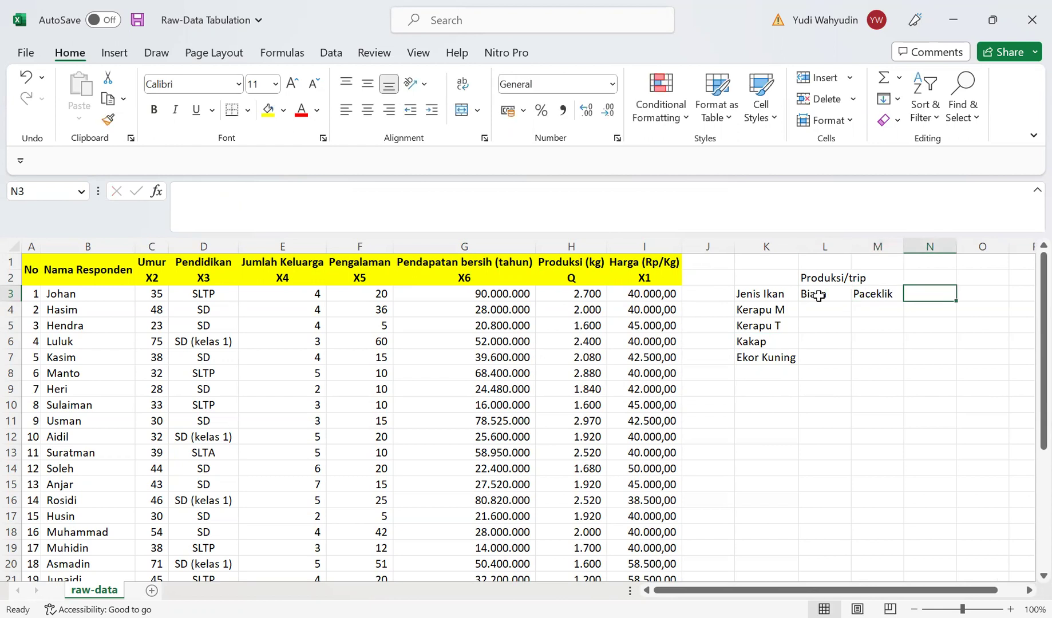
text(Panen)
key(Return)
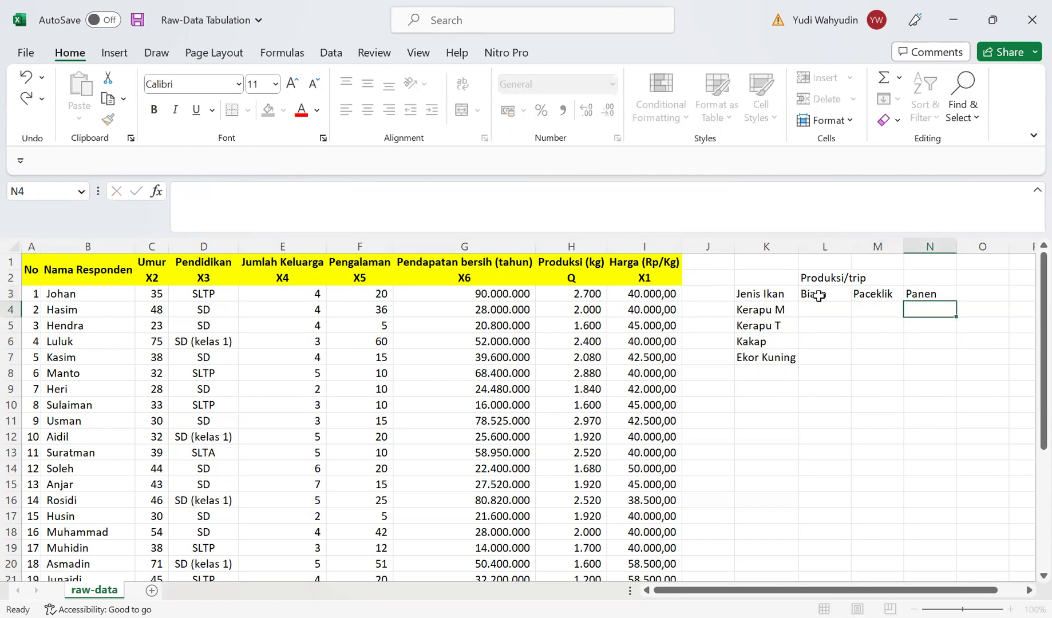
key(Up)
key(Right)
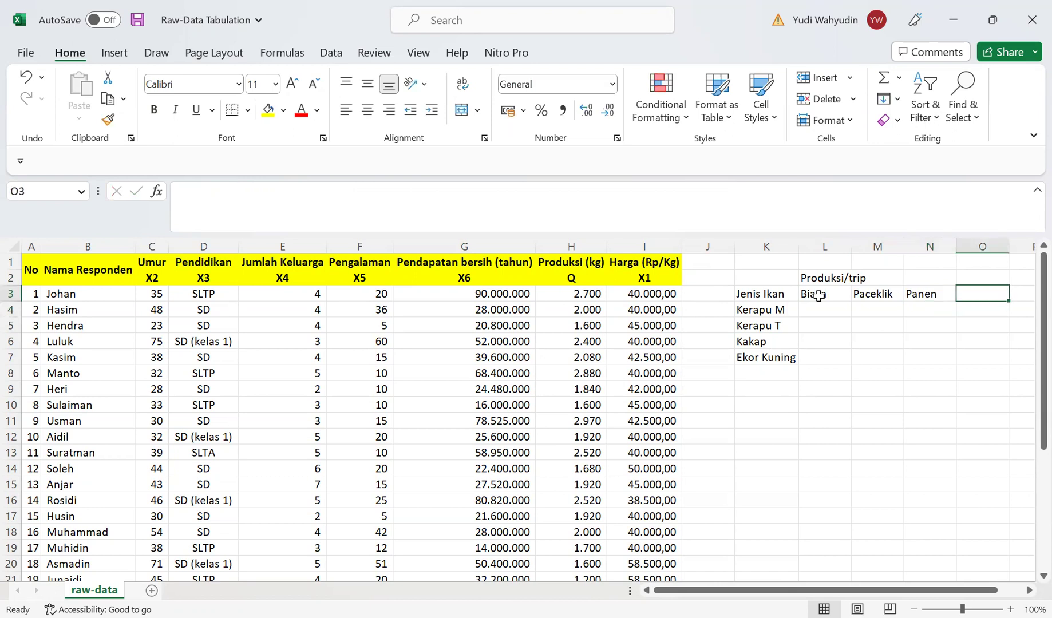
Step: Add "(4)" to the Biasa header in L3 so it reads "Biasa (4)"
scroll(819, 295, right, 2)
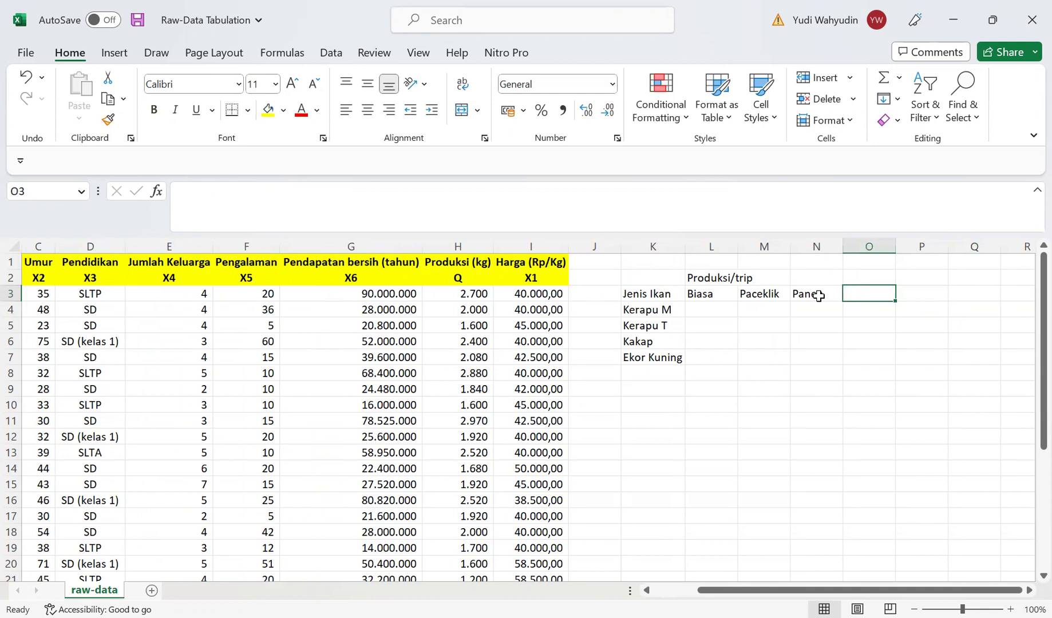
double_click(714, 296)
text(()
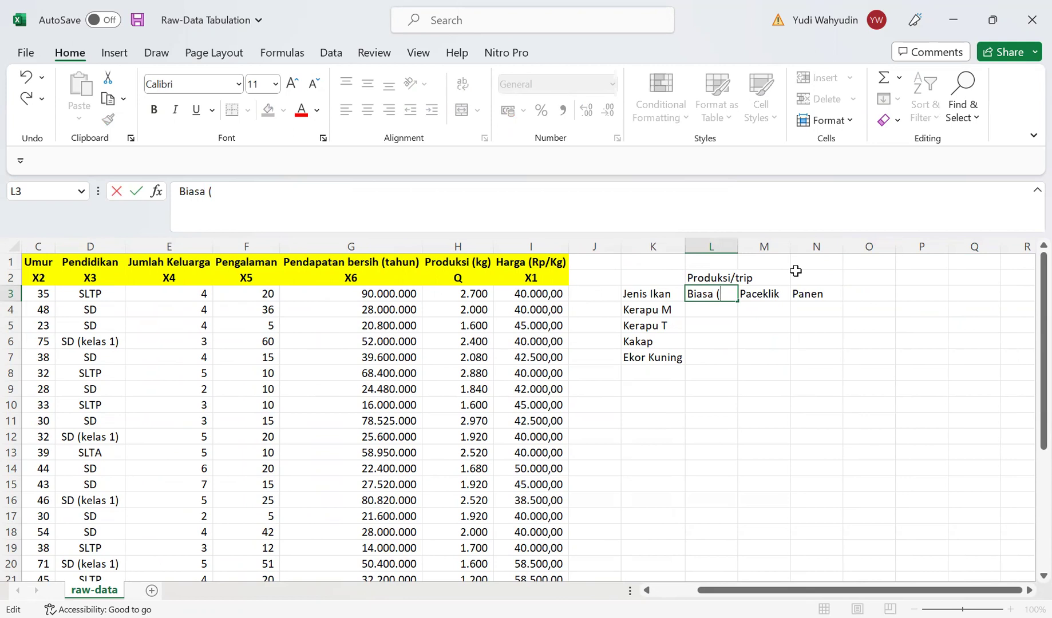
text(4)\)
key(Return)
key(Up)
key(Right)
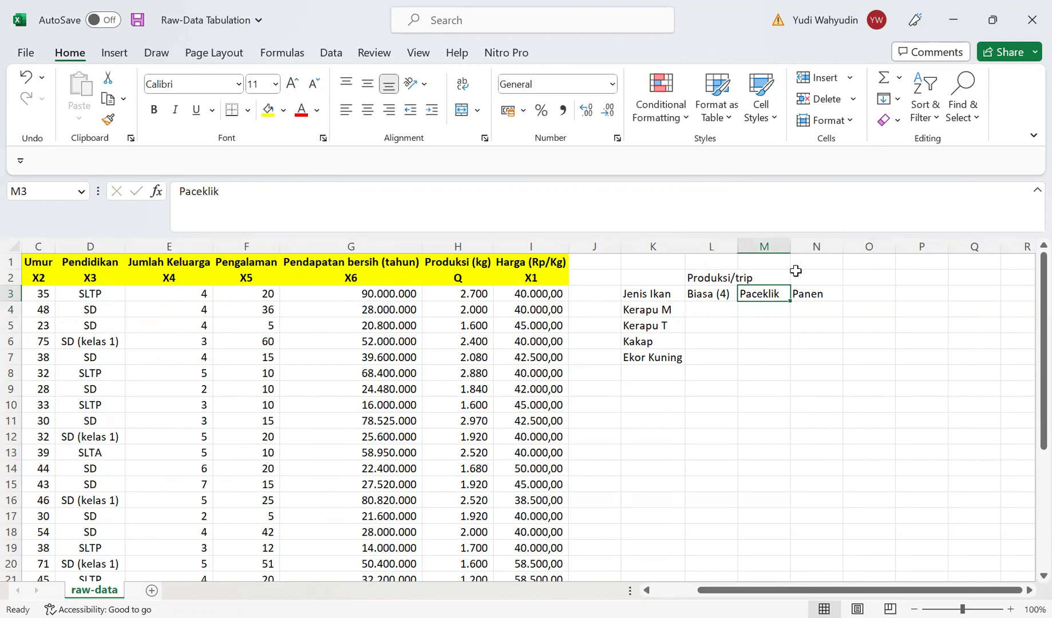
Step: Change the number in the Biasa header in L3 to 5
double_click(723, 293)
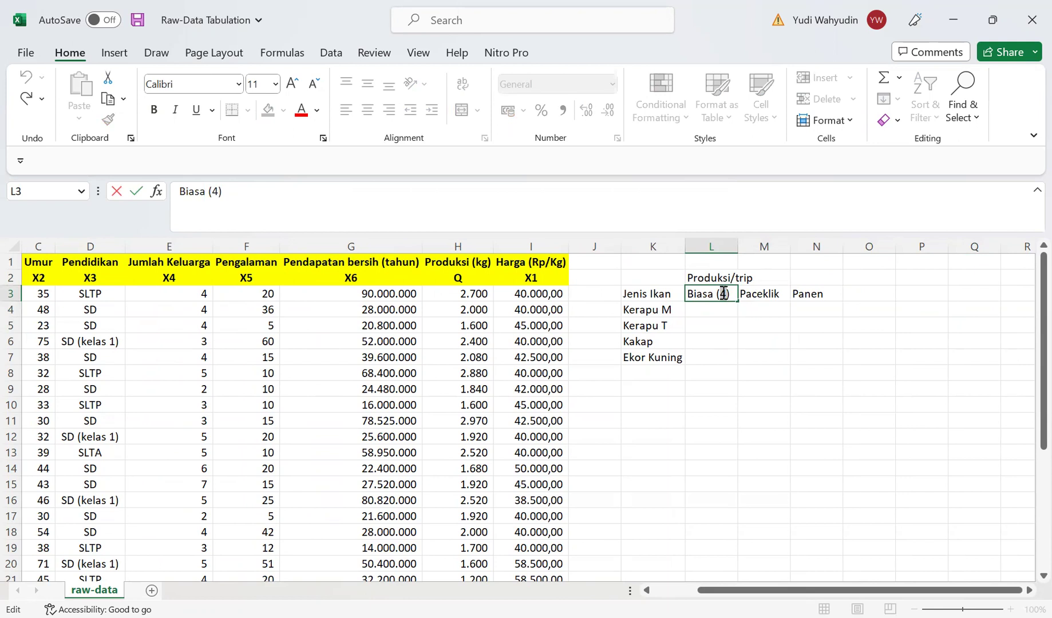
text(5)
key(Return)
key(Up)
key(Right)
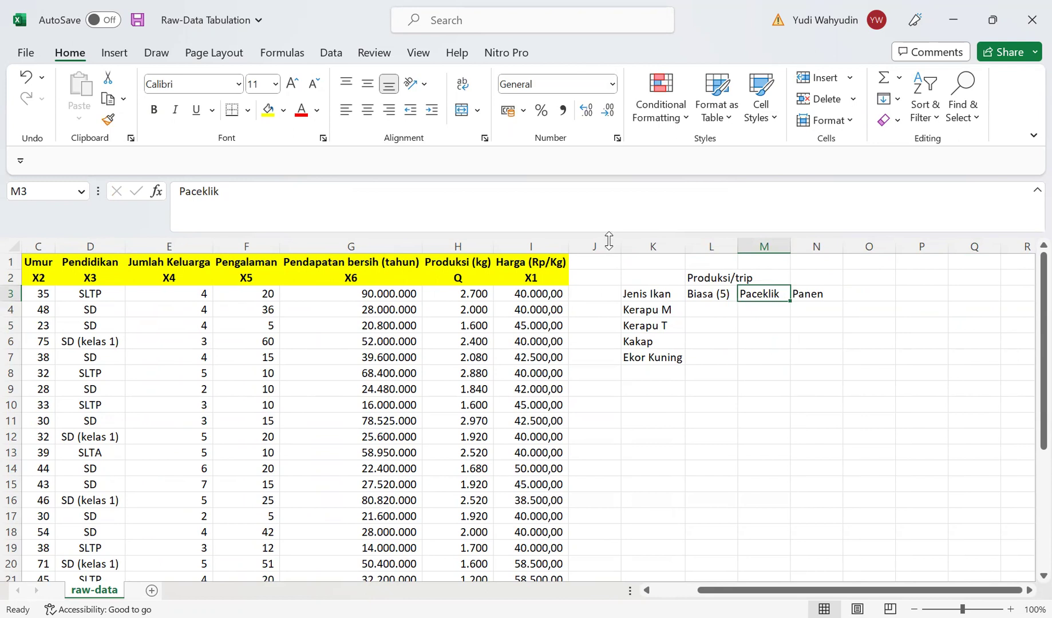
Step: Extend the M3 header to "Paceklik (3)" and autofit column M to its contents
double_click(592, 212)
click(592, 212)
text((3)
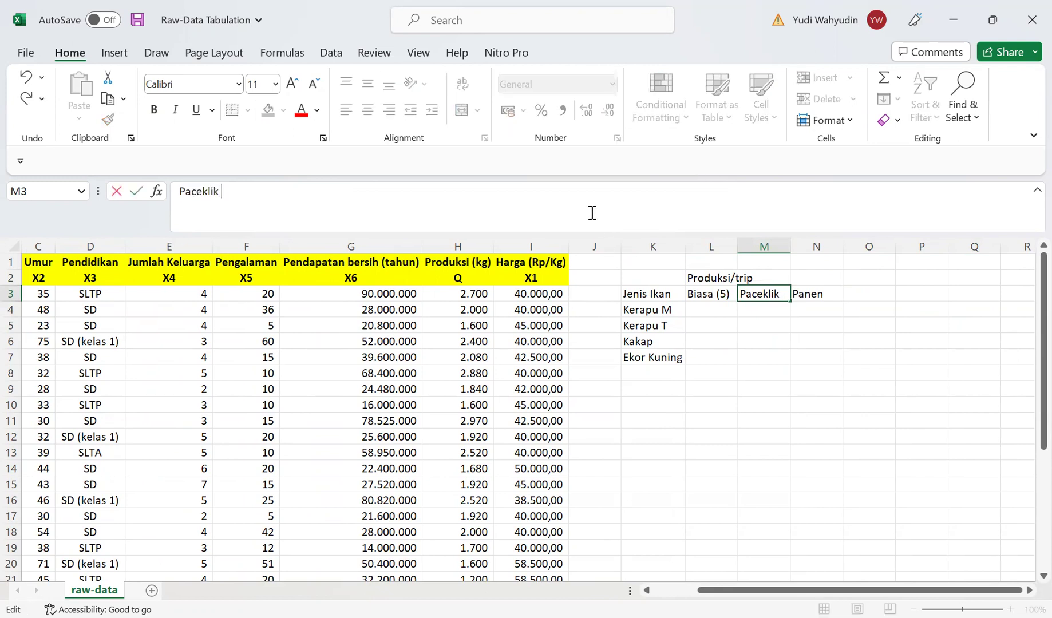
text())
key(Return)
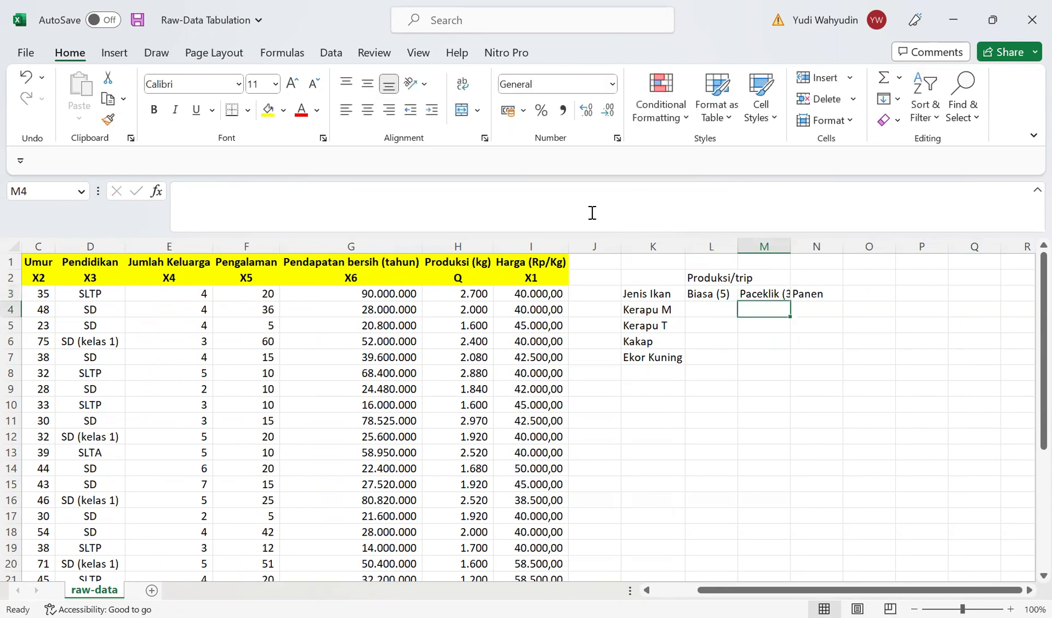
key(Up)
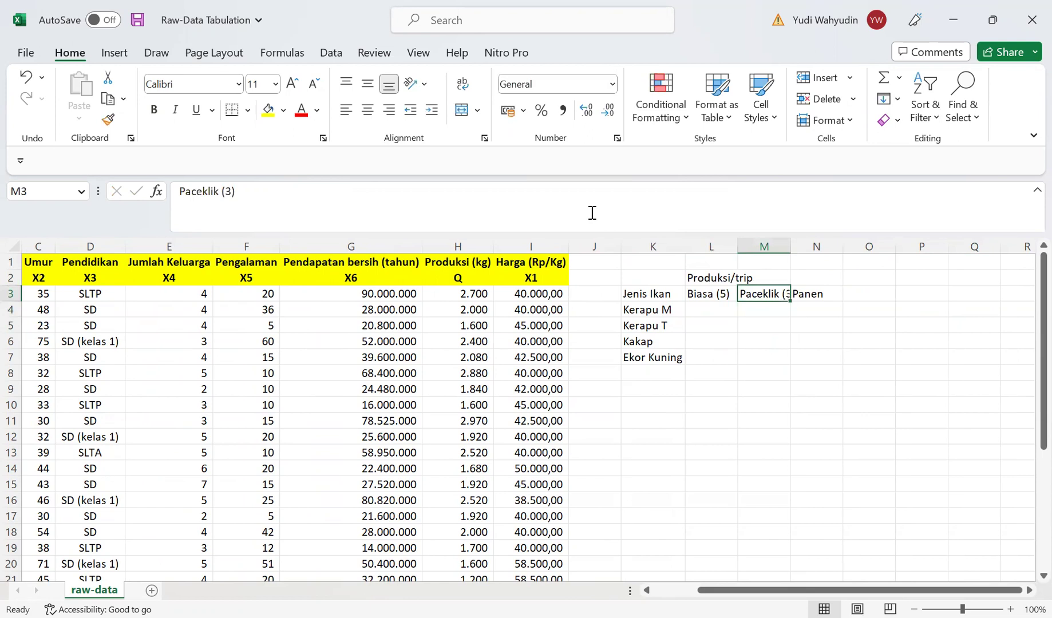
double_click(790, 246)
Step: Extend the N3 header to "Panen (4)" and autofit column L to its contents
click(835, 293)
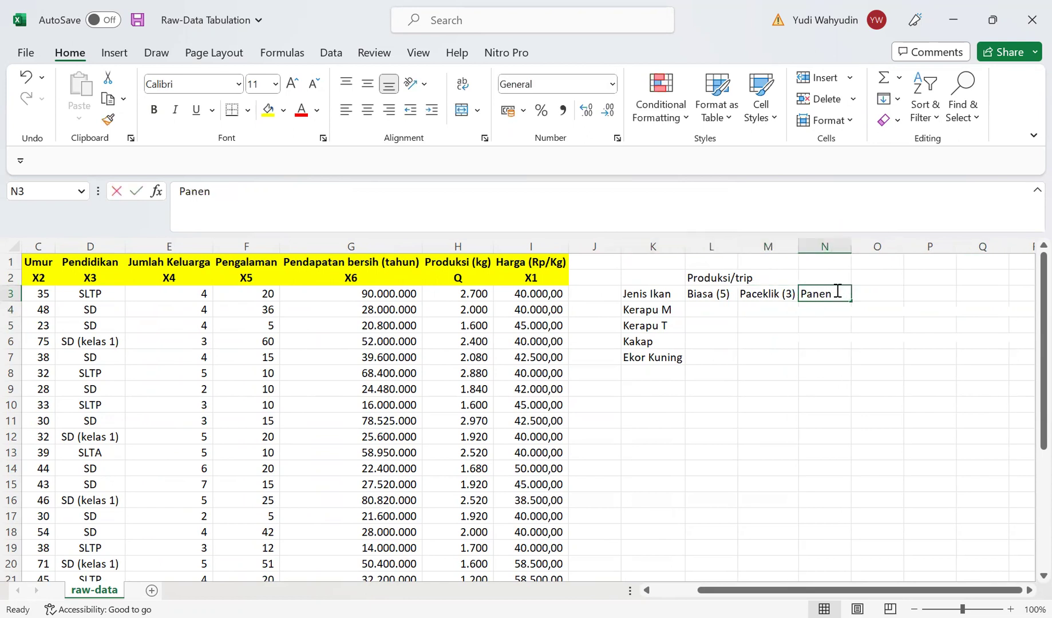
double_click(836, 292)
text((4)
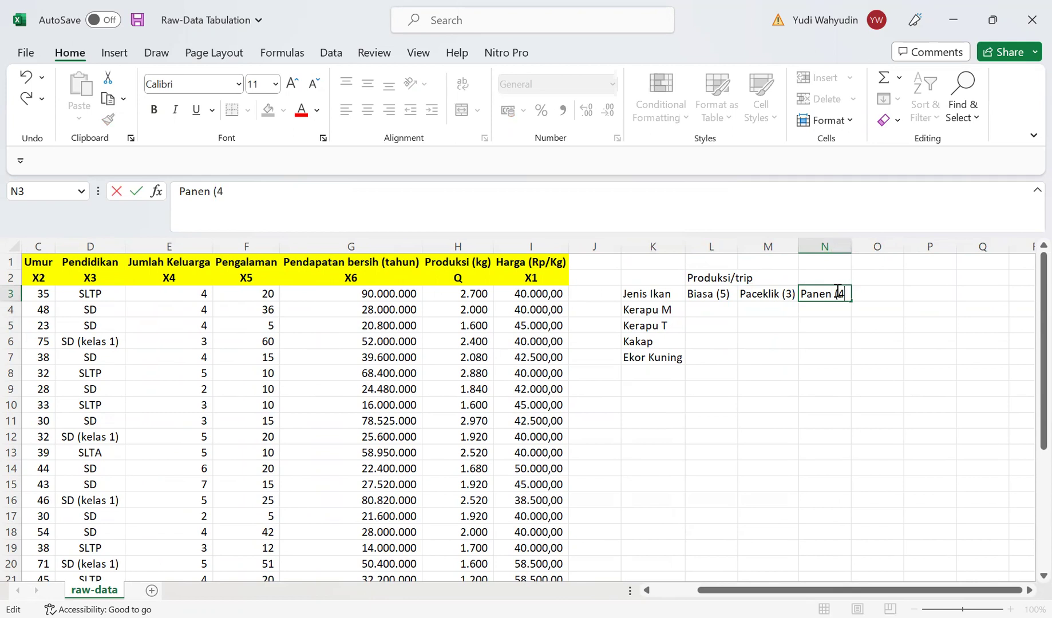
text())
key(Return)
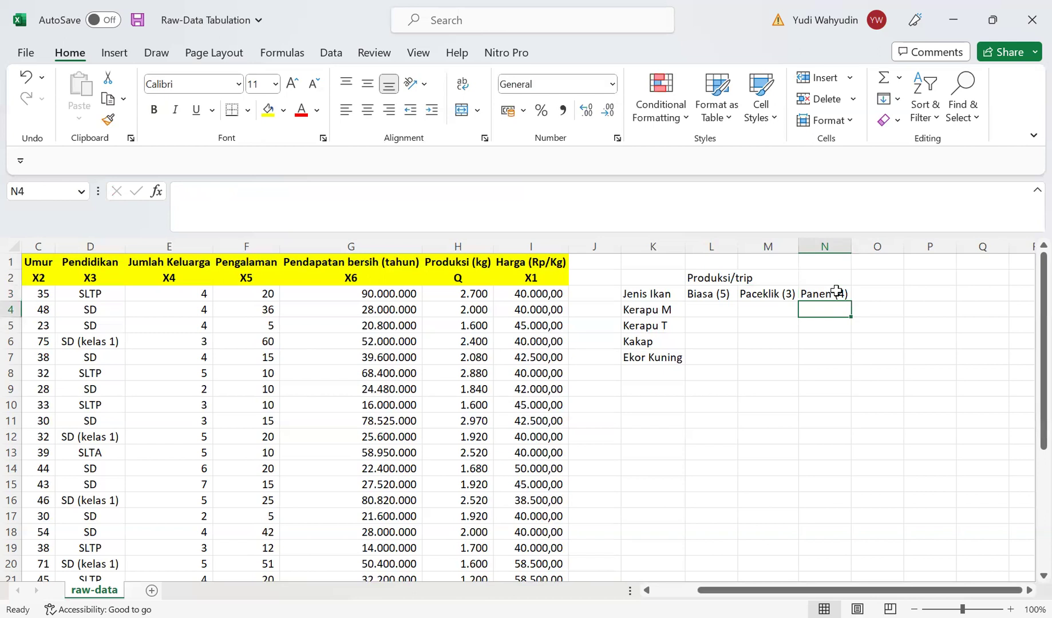
double_click(738, 246)
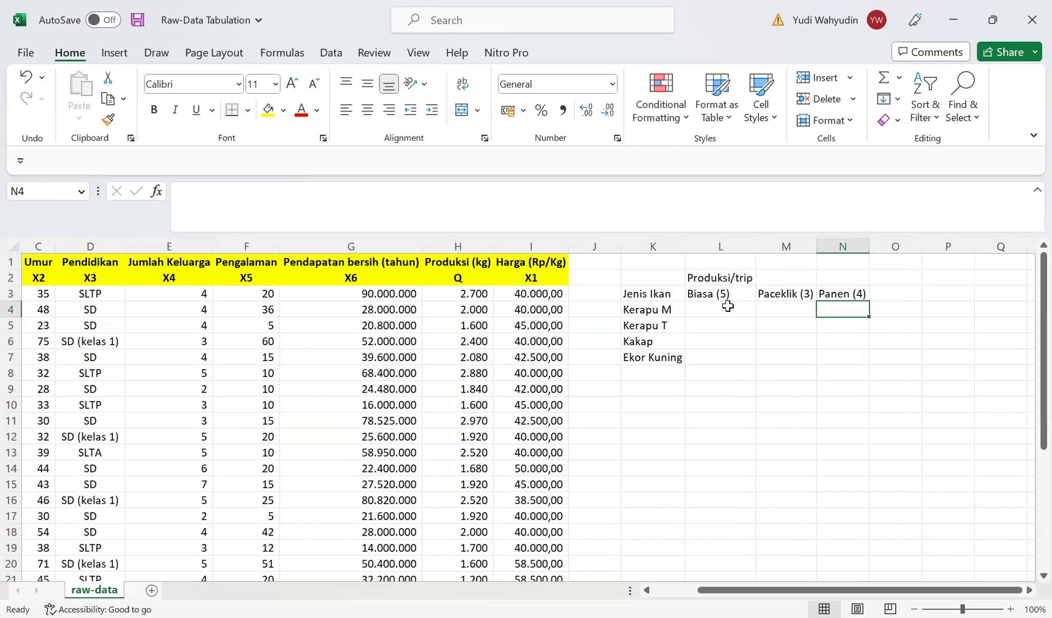
Step: Enter "6 kali/minggu" in M2 beside the Produksi/trip label and autofit column M to its contents
click(776, 275)
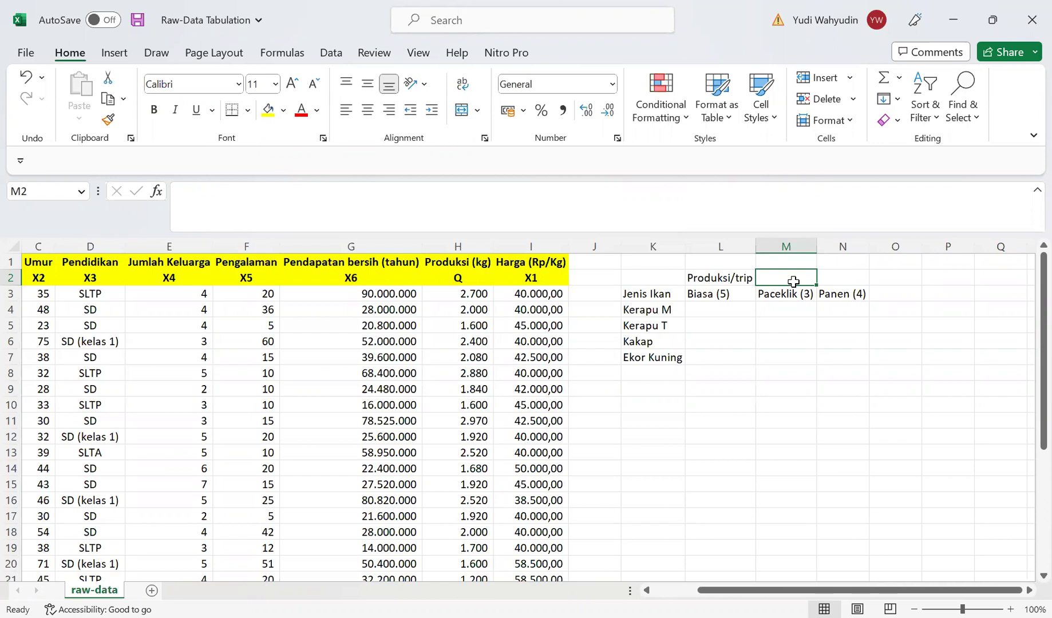
text(6 kaloi)
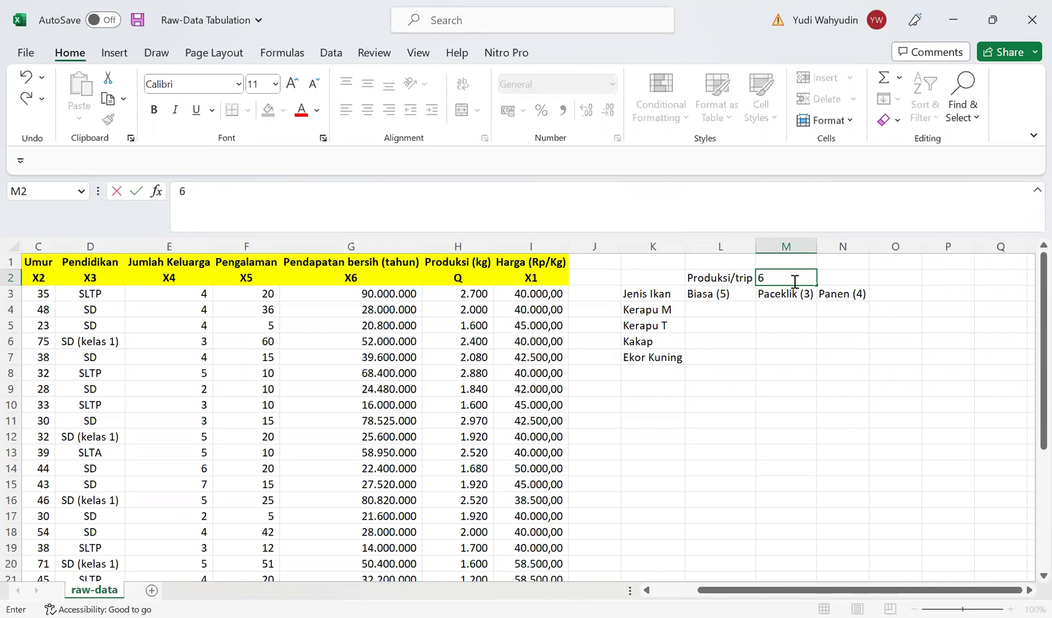
key(BackSpace)
key(BackSpace)
text(i/minggu)
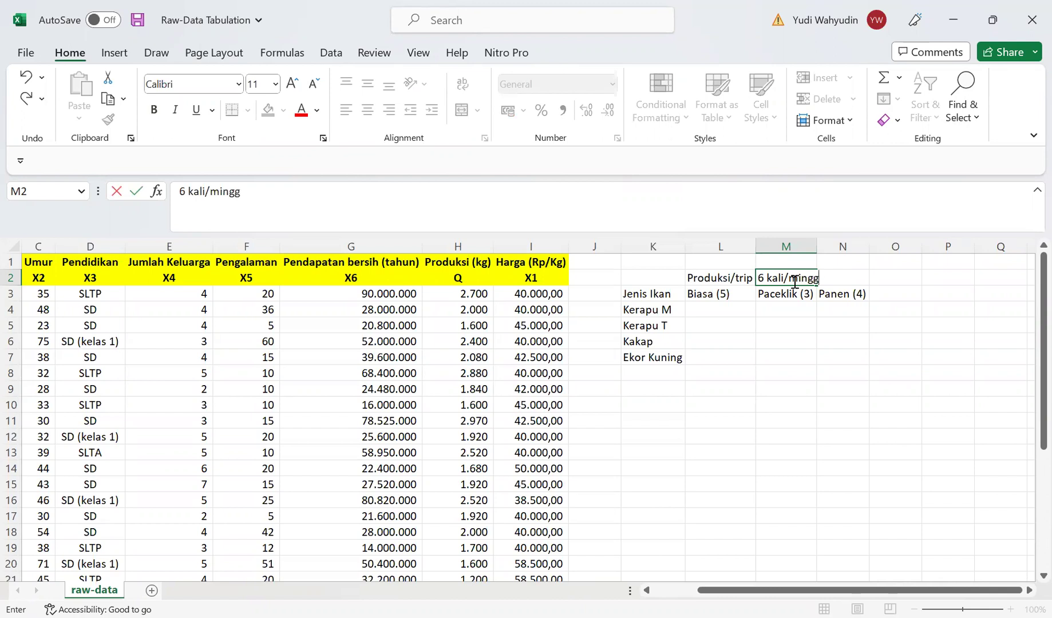
key(Return)
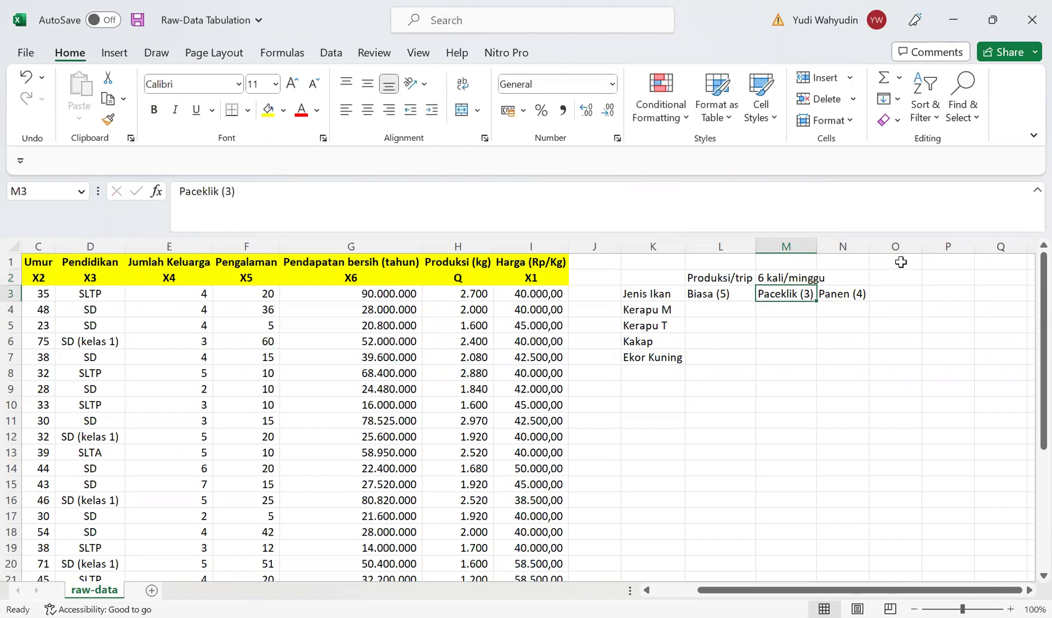
double_click(816, 246)
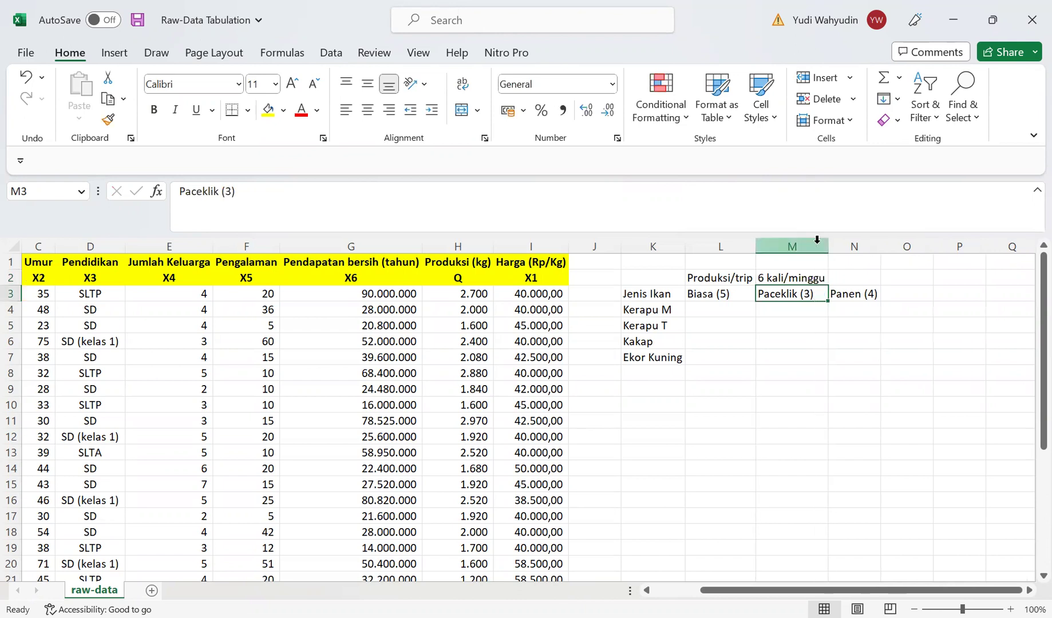
Step: Enter "4 minggu/bulan" in N2 and autofit column N to its contents
click(852, 278)
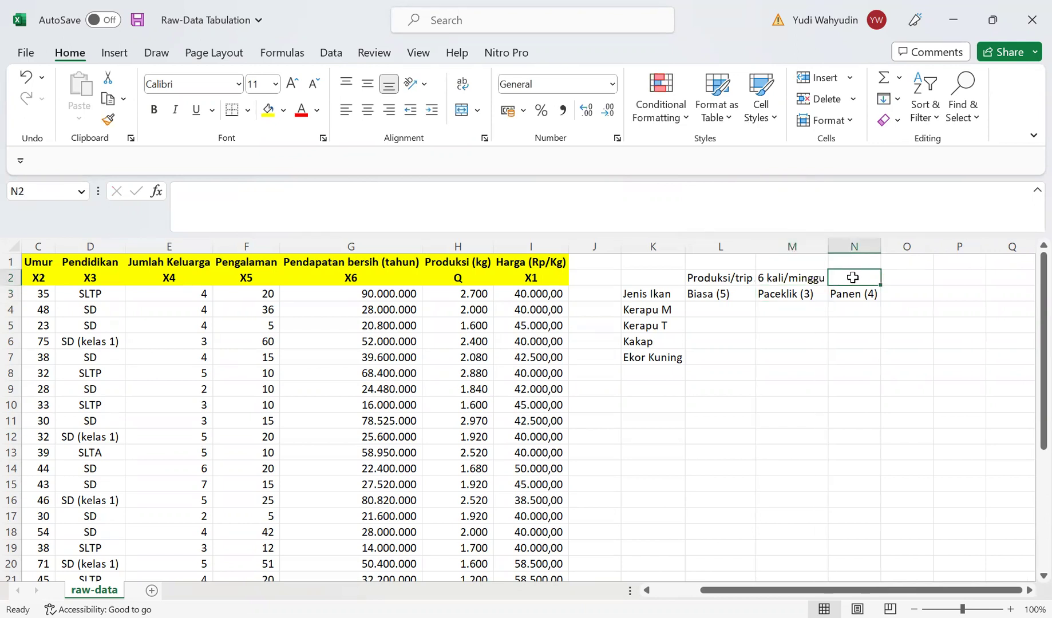
text(4 m)
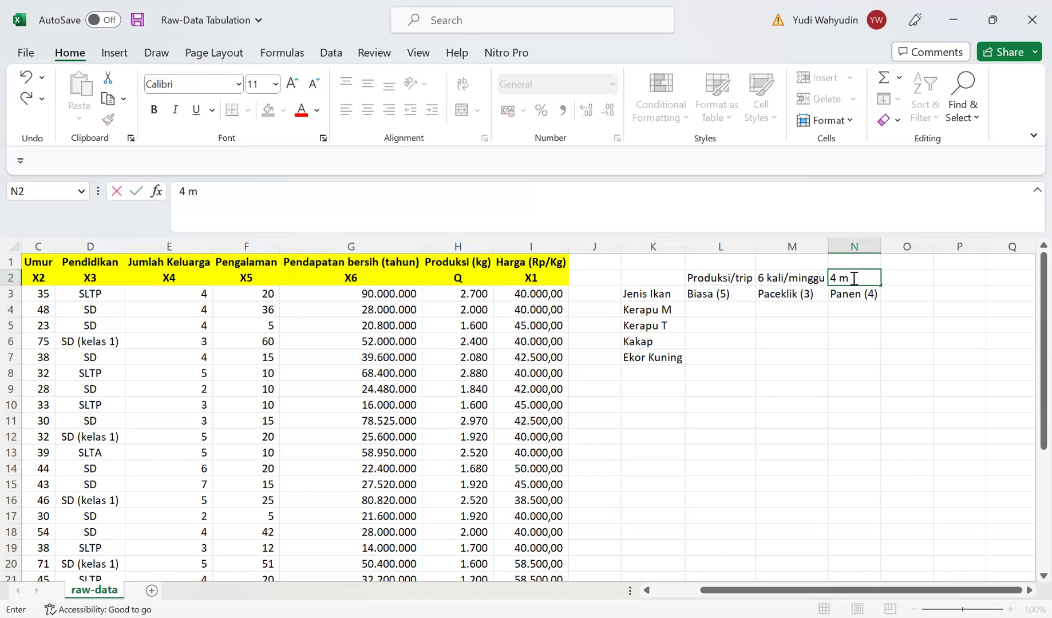
text(inggu/bulan)
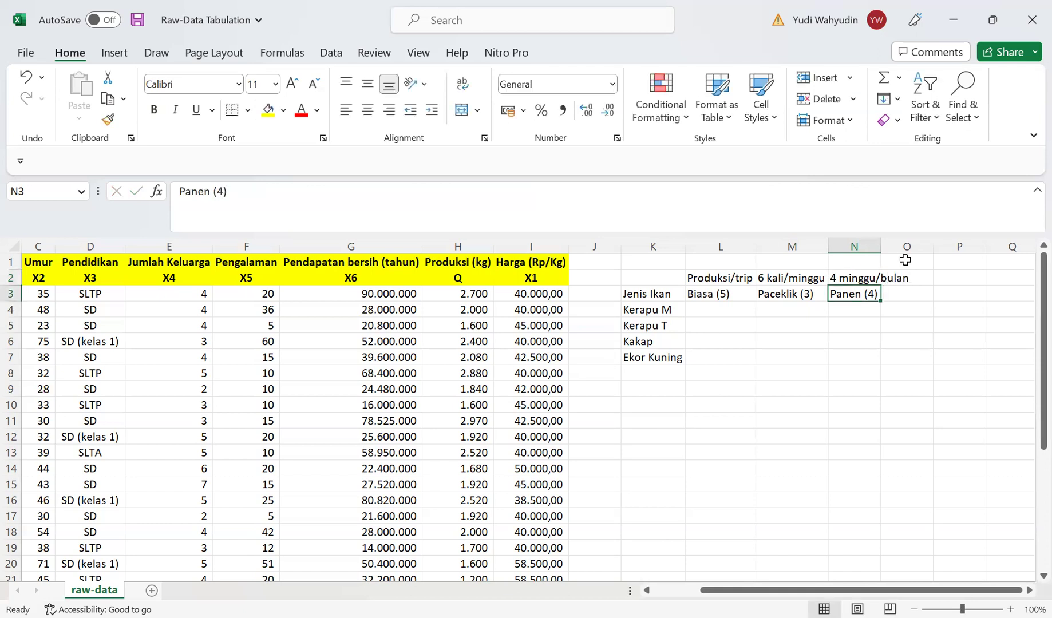
double_click(880, 243)
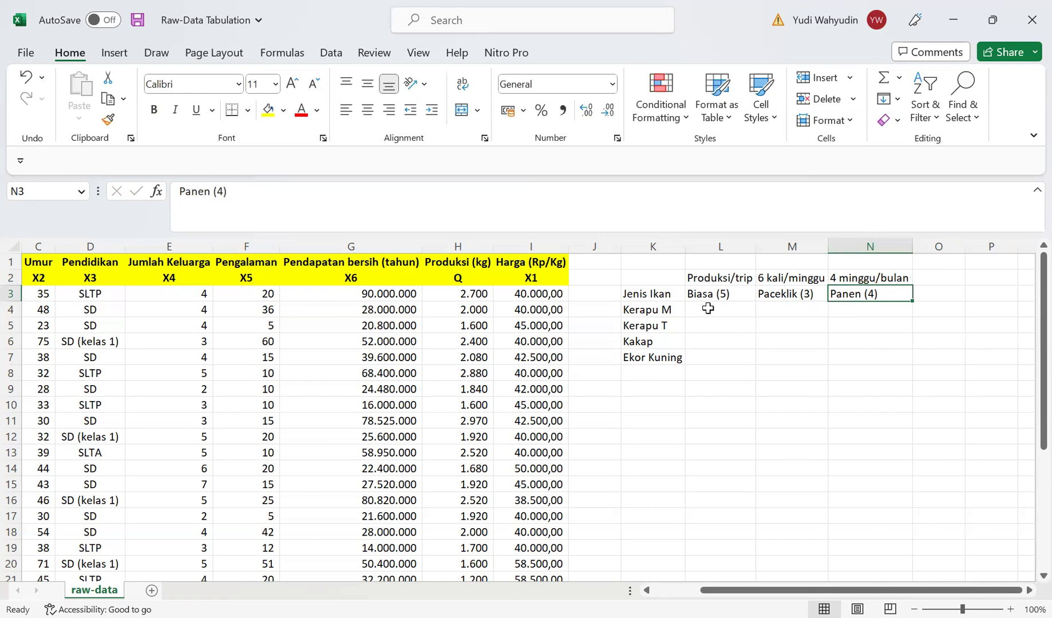
click(809, 275)
drag(809, 275, 850, 278)
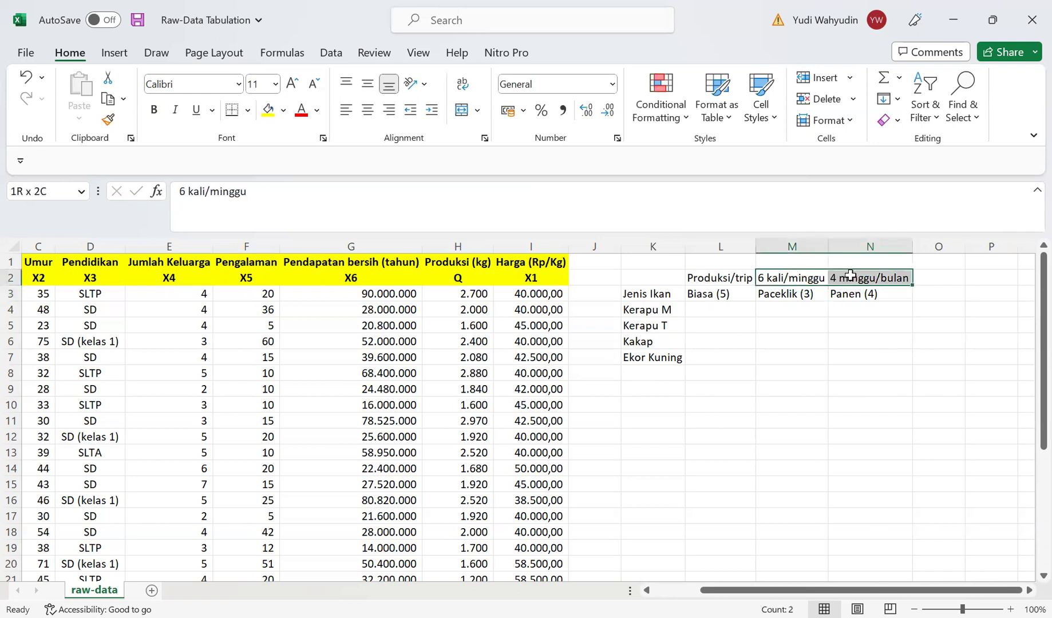
Step: Fill the Biasa column L4:L7 with production values 3, 4, 6 and 10 for the four fish types
click(694, 312)
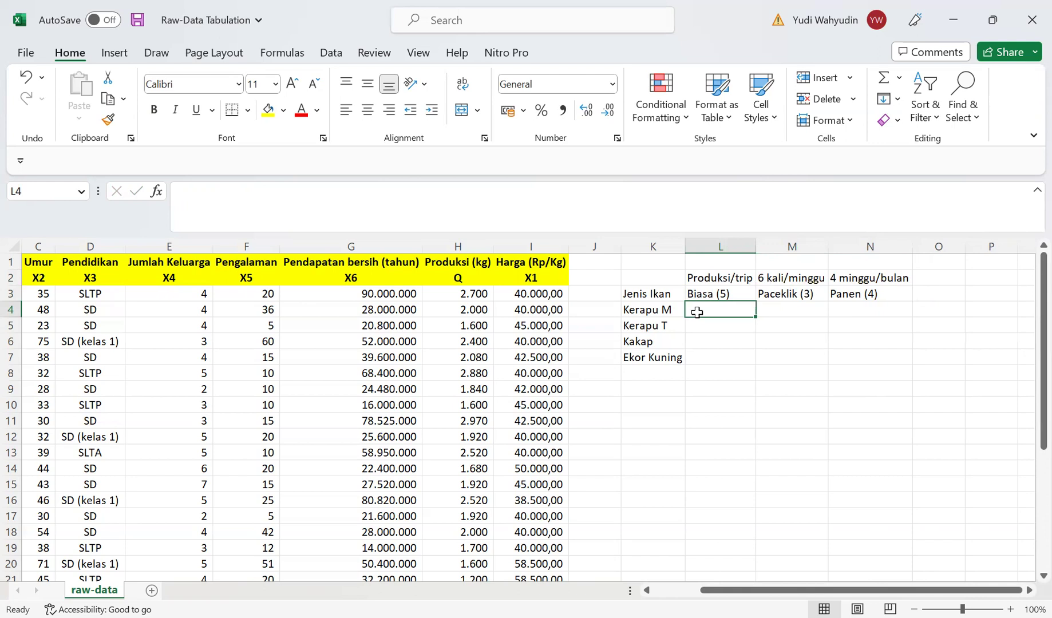
text(3)
key(Return)
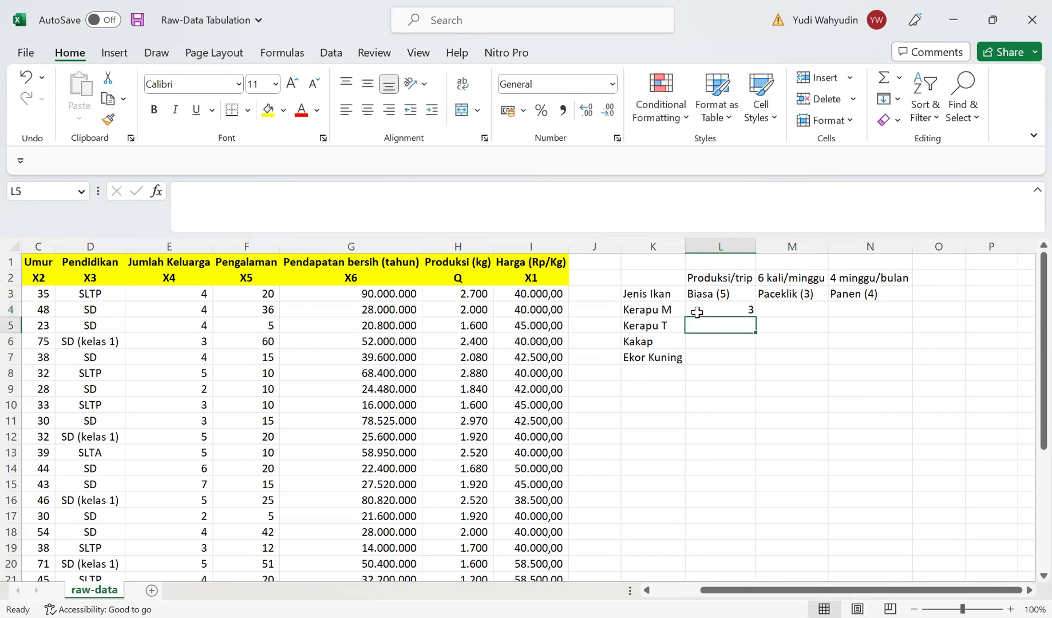
text(4)
key(Return)
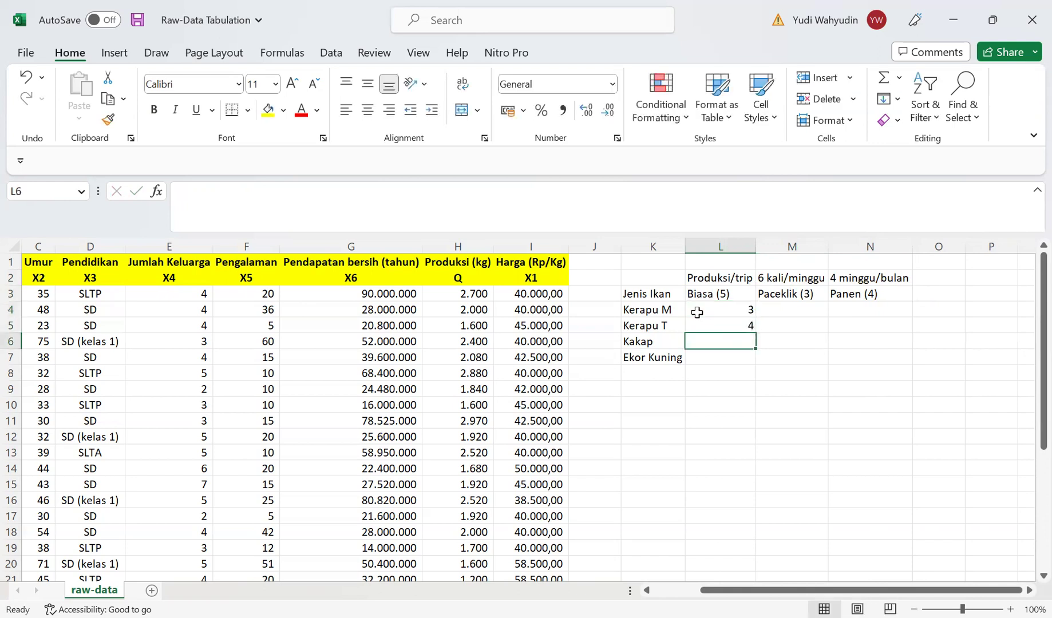
text(6)
key(Return)
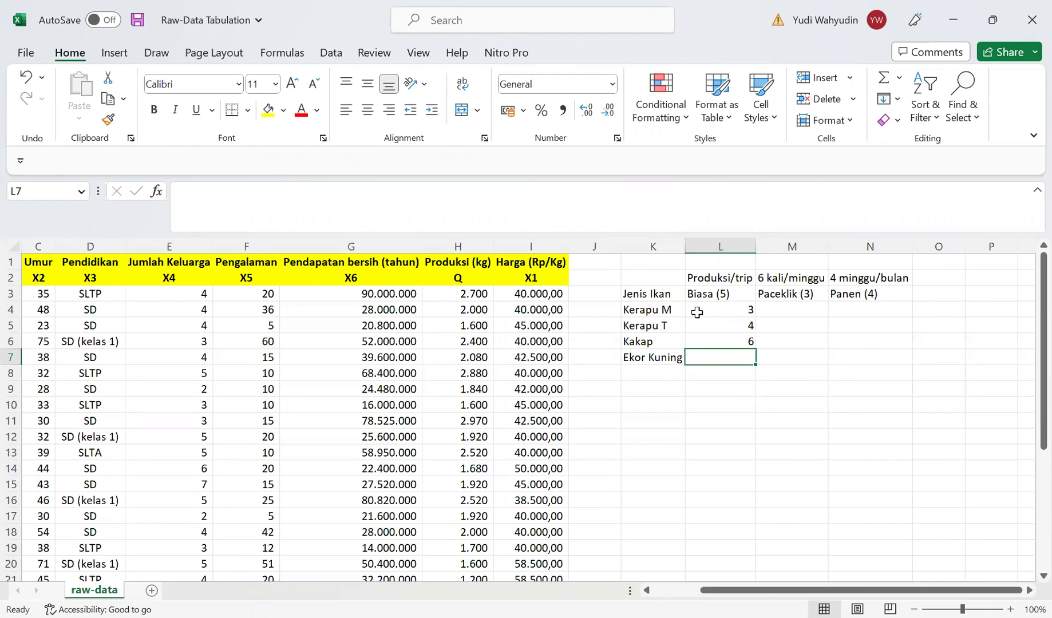
text(10)
key(Tab)
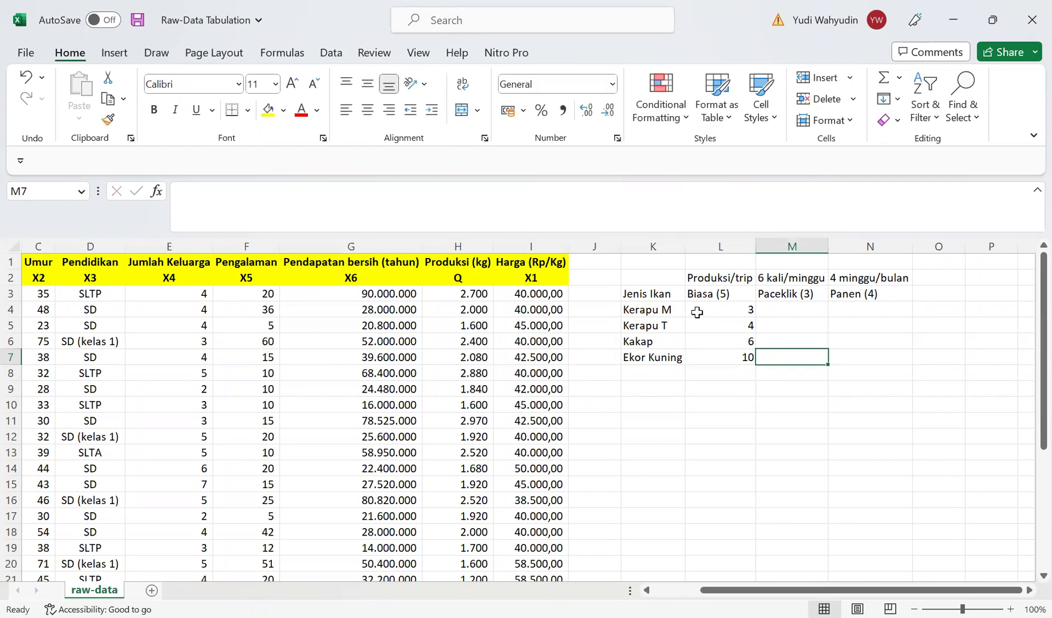
Step: Fill the Paceklik column M4:M7 with production values 1, 1, 2 and 2
key(Up)
key(Up)
key(Up)
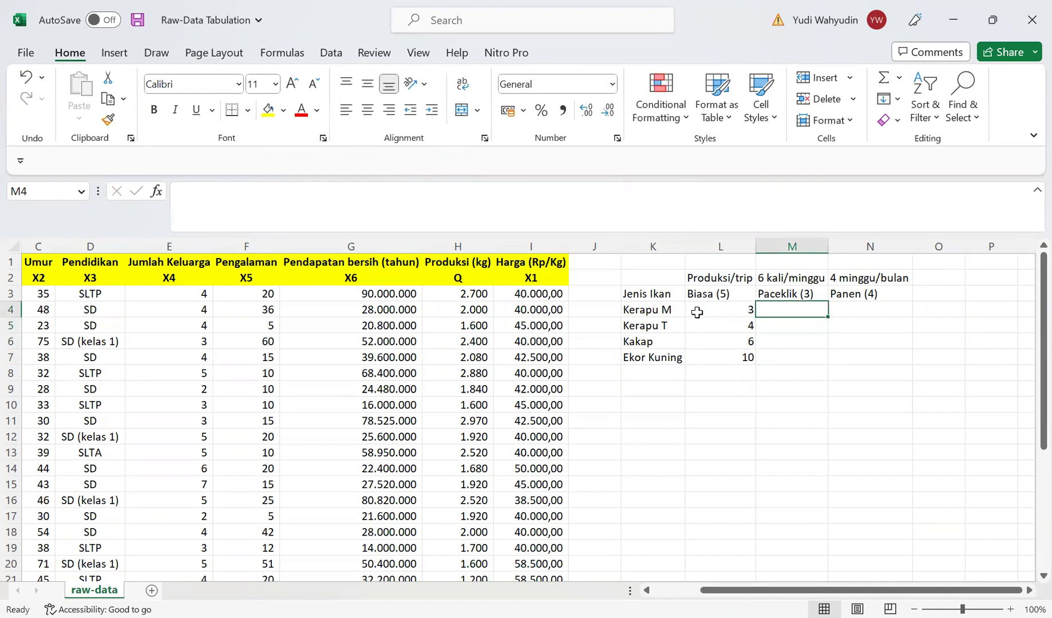
text(1)
key(Return)
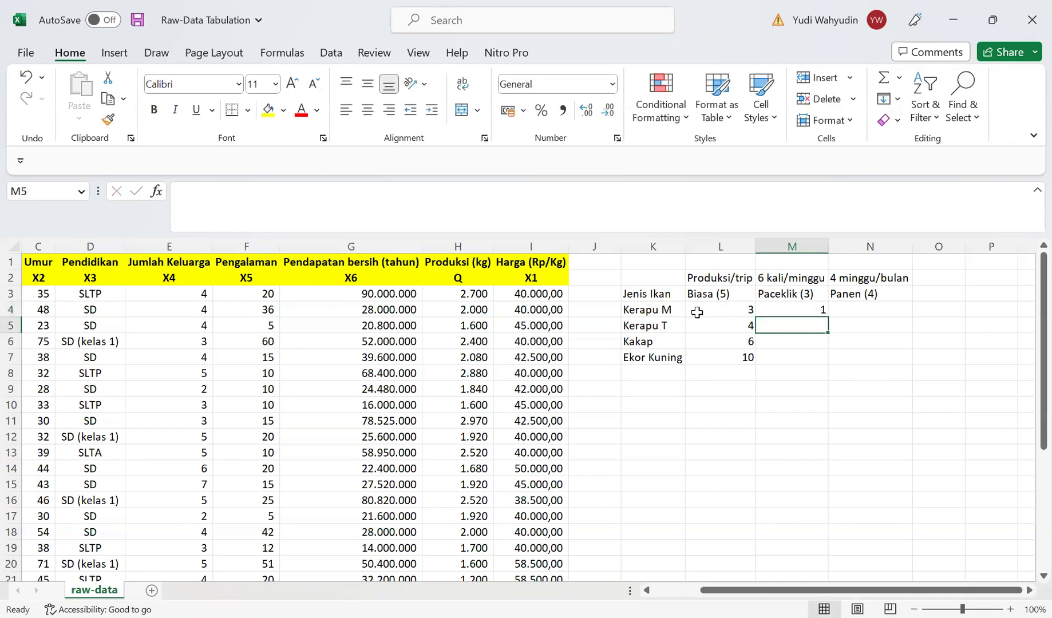
text(1)
key(Return)
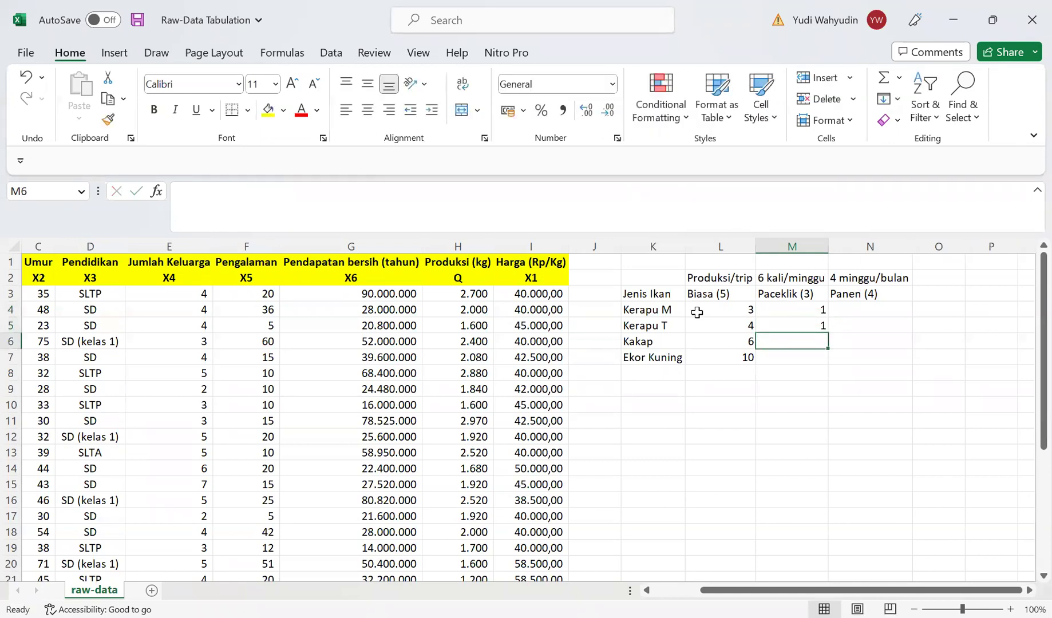
text(2)
key(Return)
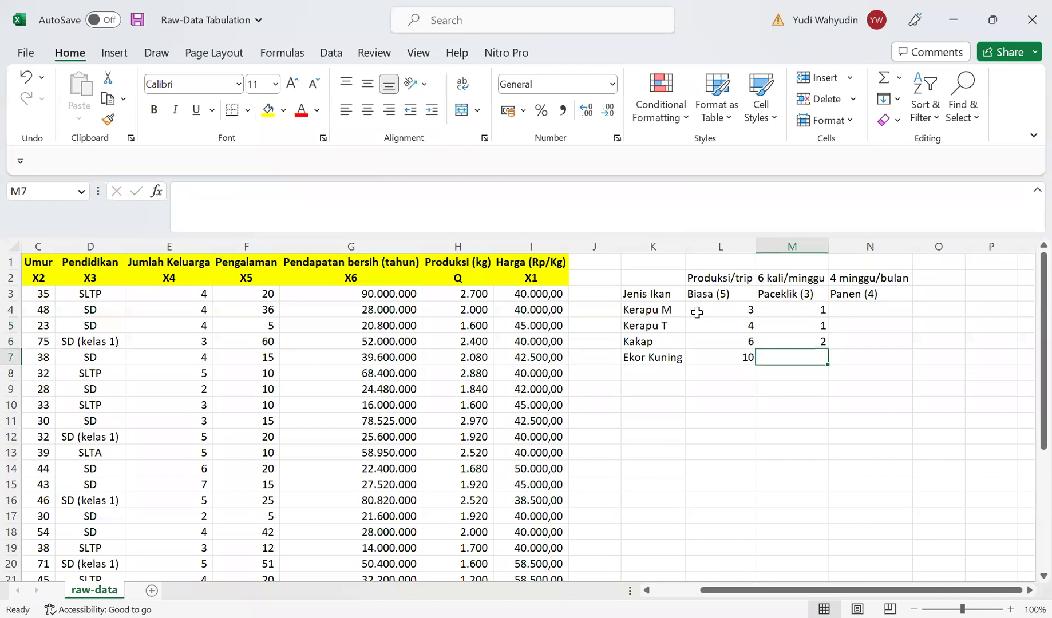
text(2)
key(Return)
Step: Fill the Panen column N4:N7 with production values 5, 6, 10 and 15
key(Up)
key(Up)
key(Up)
key(Up)
key(Right)
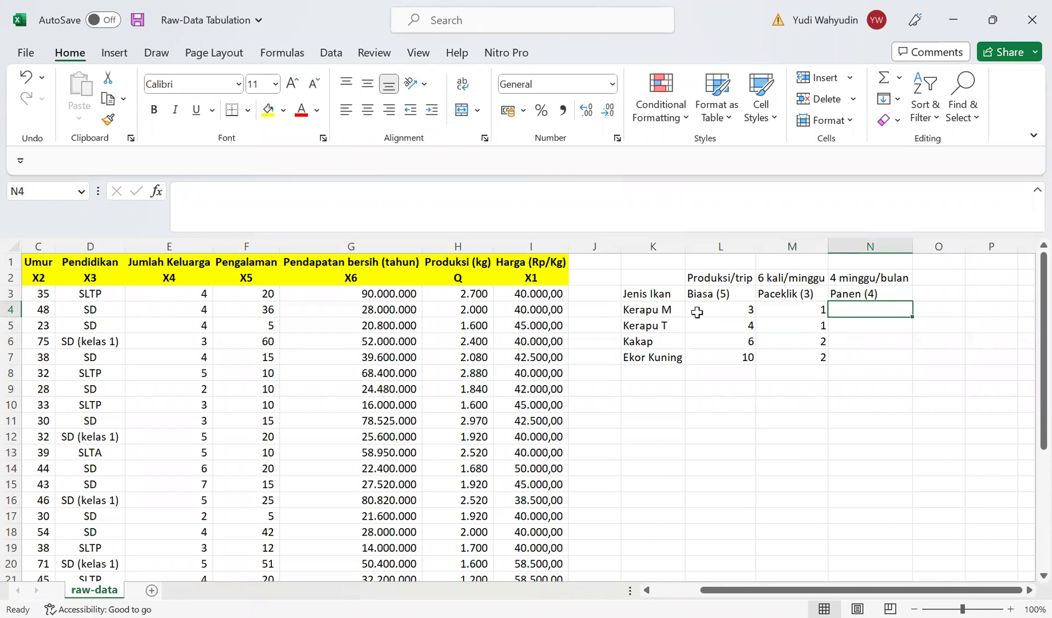
text(5)
key(Return)
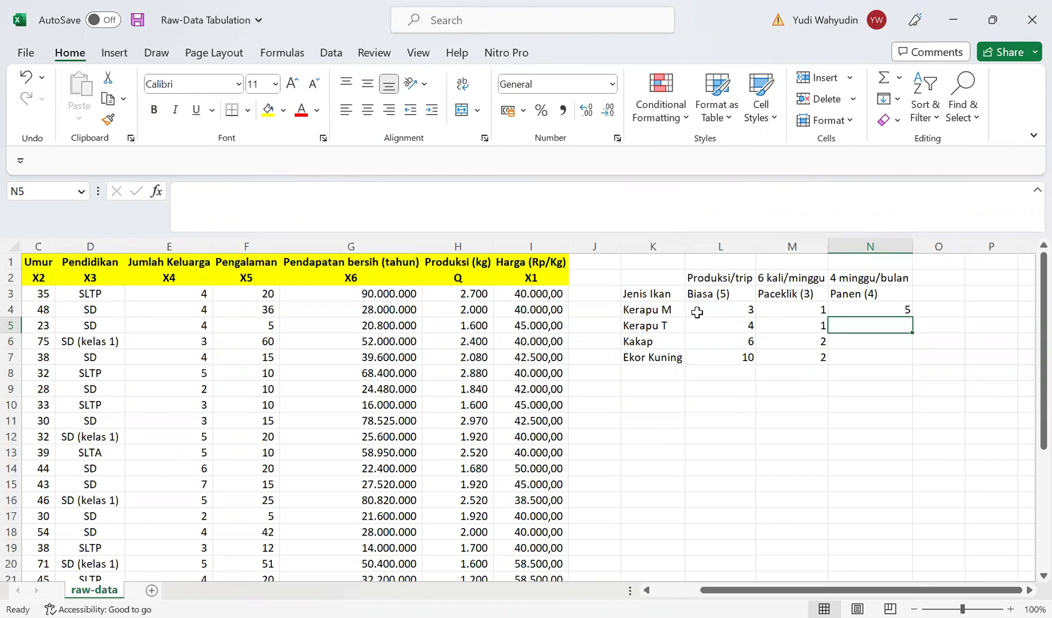
text(6)
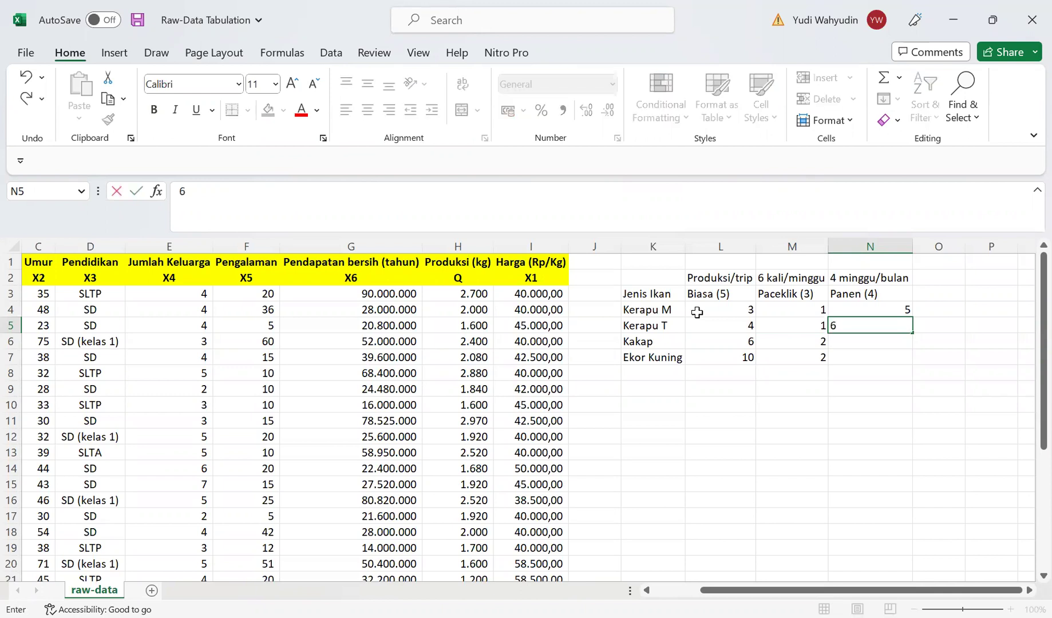
key(Return)
text(10)
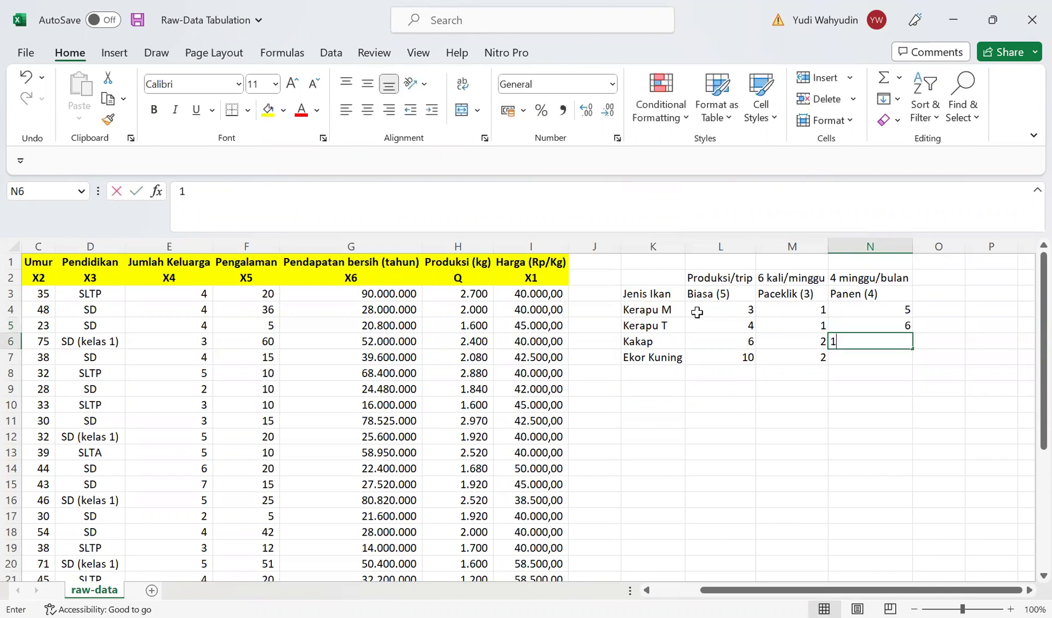
key(Return)
text(15)
key(Return)
Step: Add the header "Produksi" in O3, next to the Panen header
key(Up)
key(Up)
key(Up)
key(Up)
key(Up)
key(Down)
key(Down)
key(Up)
key(Up)
key(Left)
key(Left)
key(Left)
key(Right)
key(Right)
key(Right)
key(Right)
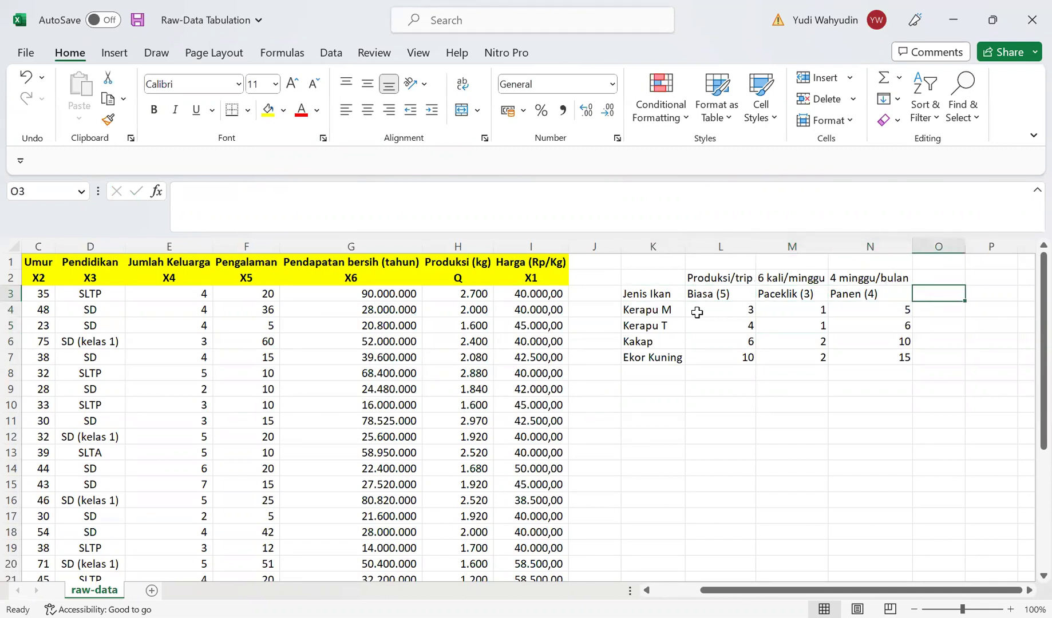
key(Right)
key(Right)
key(Right)
key(Left)
key(Left)
key(Left)
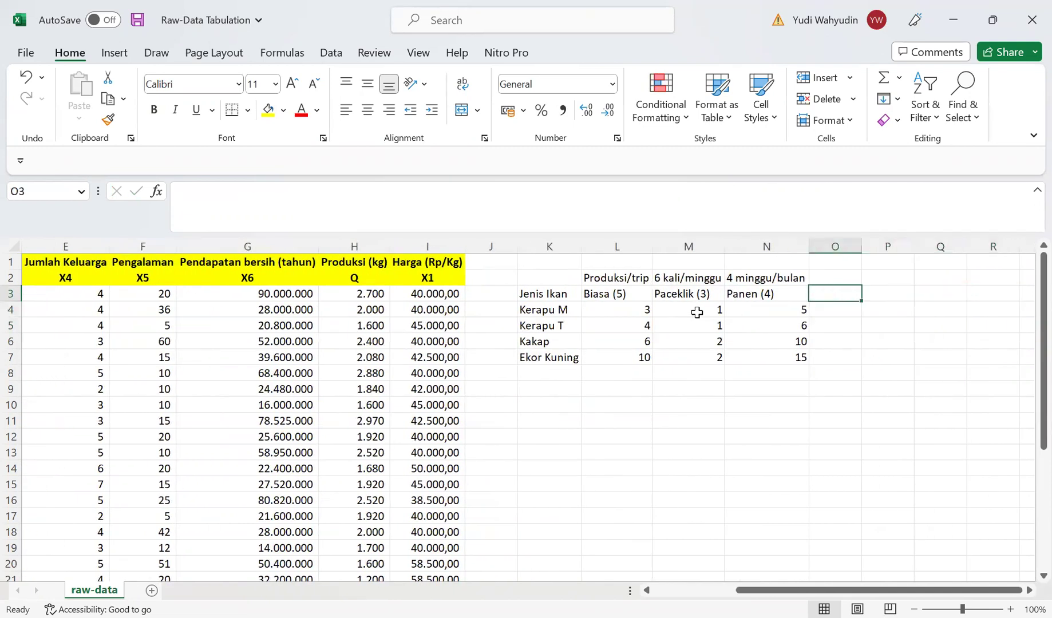
text(Produ)
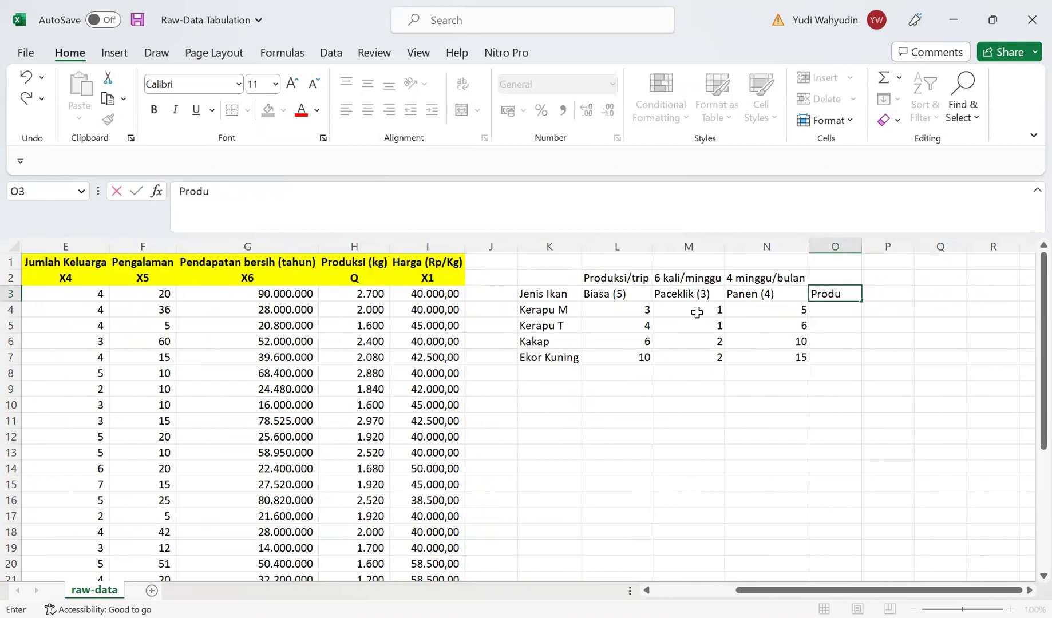
text(ksi)
key(Right)
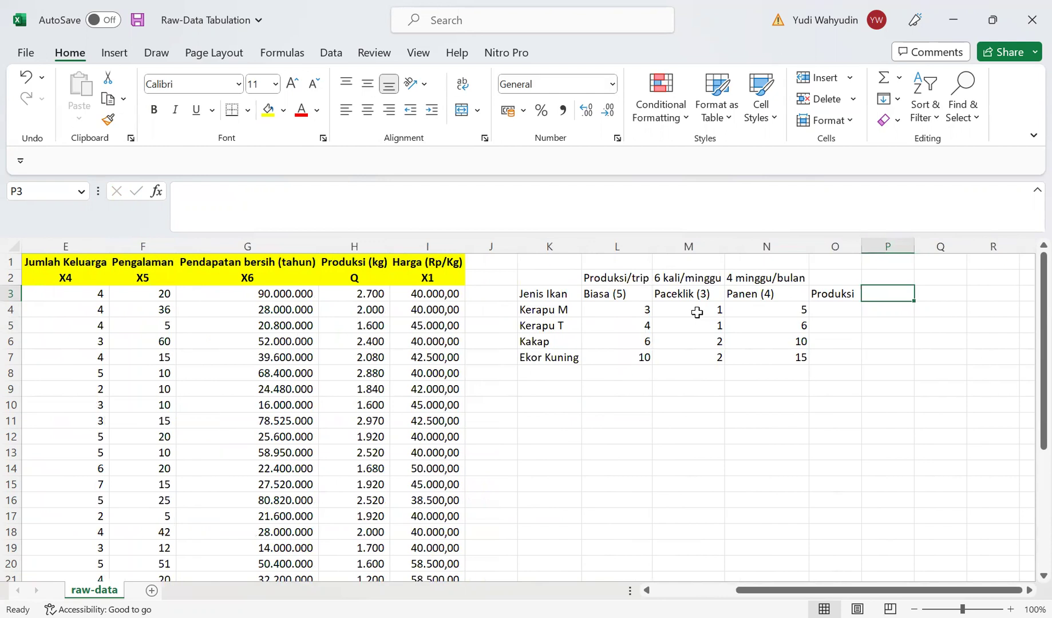
Step: Add the group header "Harga" in P2, above the header row
key(Up)
text(Harga)
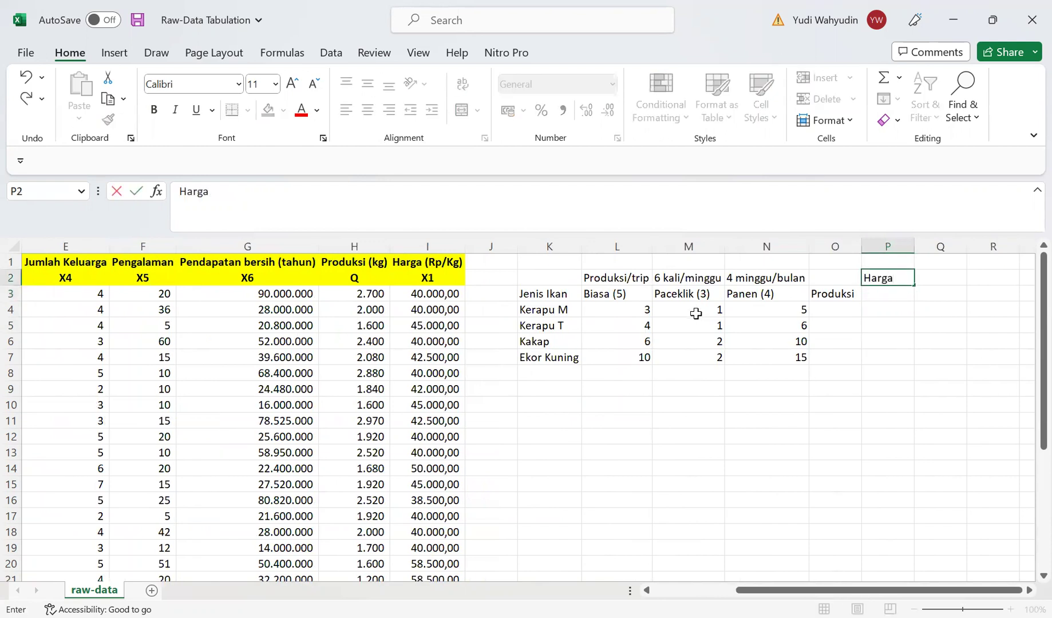
key(Return)
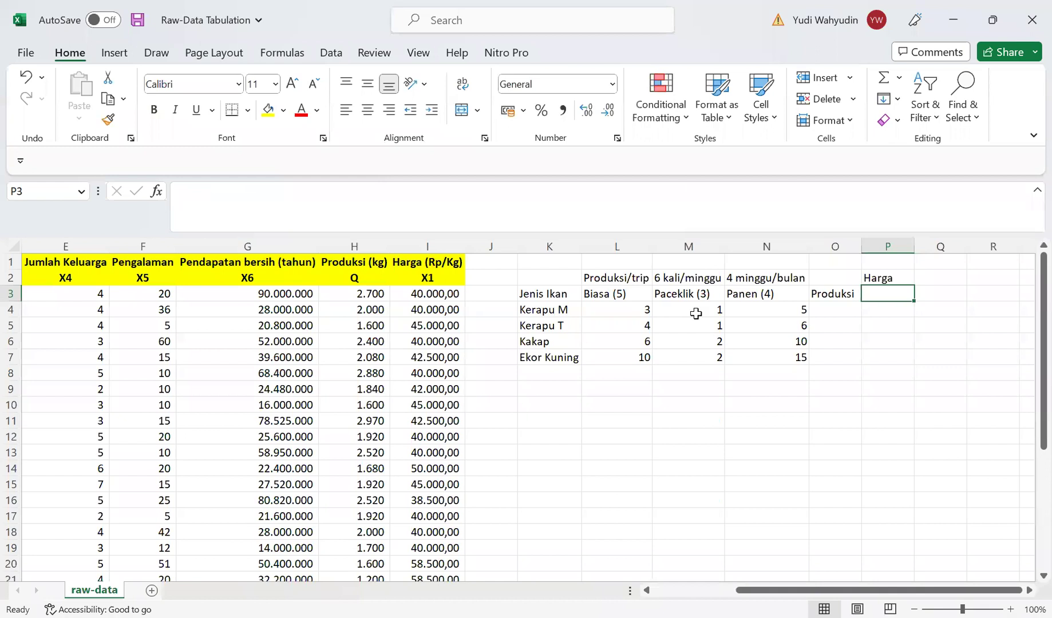
Step: Copy the season headers from L3:N3 to P3:R3 under Harga and widen column Q to fit its header
key(Left)
key(Left)
key(Left)
key(Left)
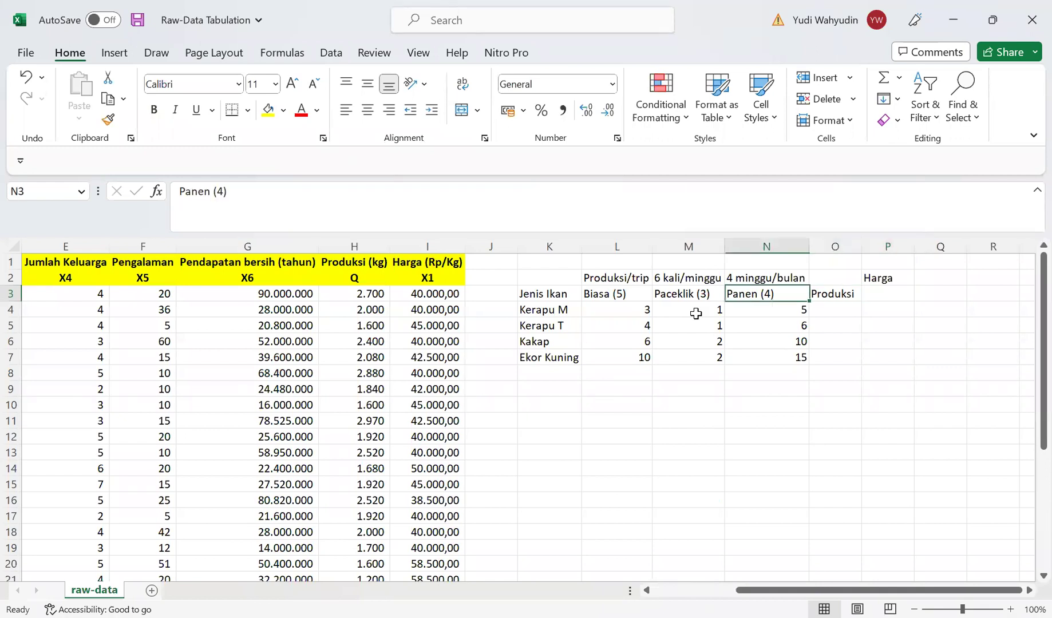
key(ctrl+c)
key(shift+Right)
key(shift+Right)
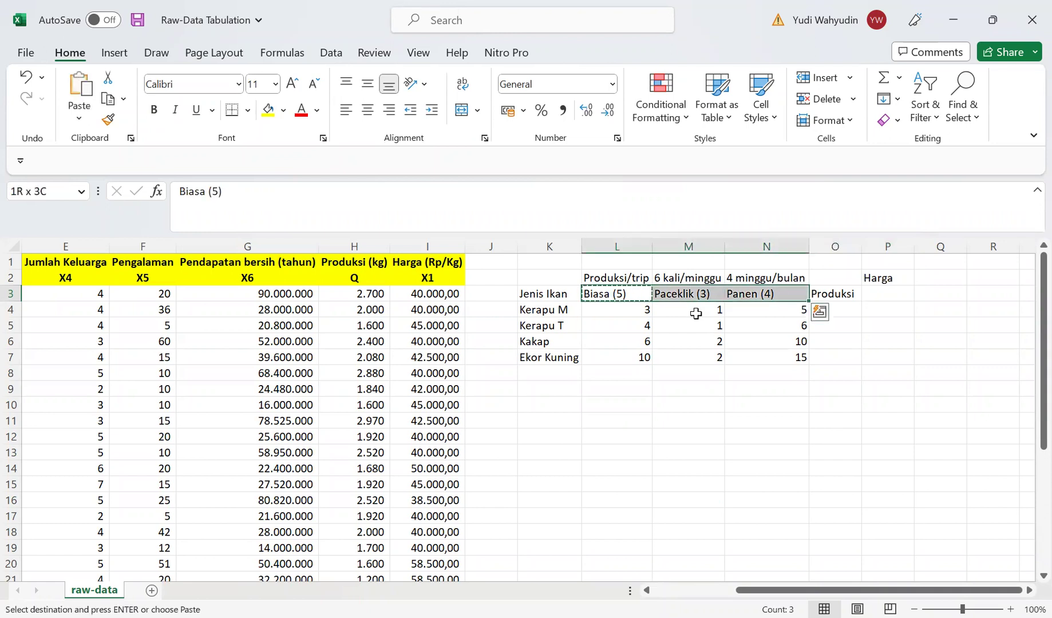
key(ctrl+c)
key(Right)
key(Right)
key(Right)
key(Right)
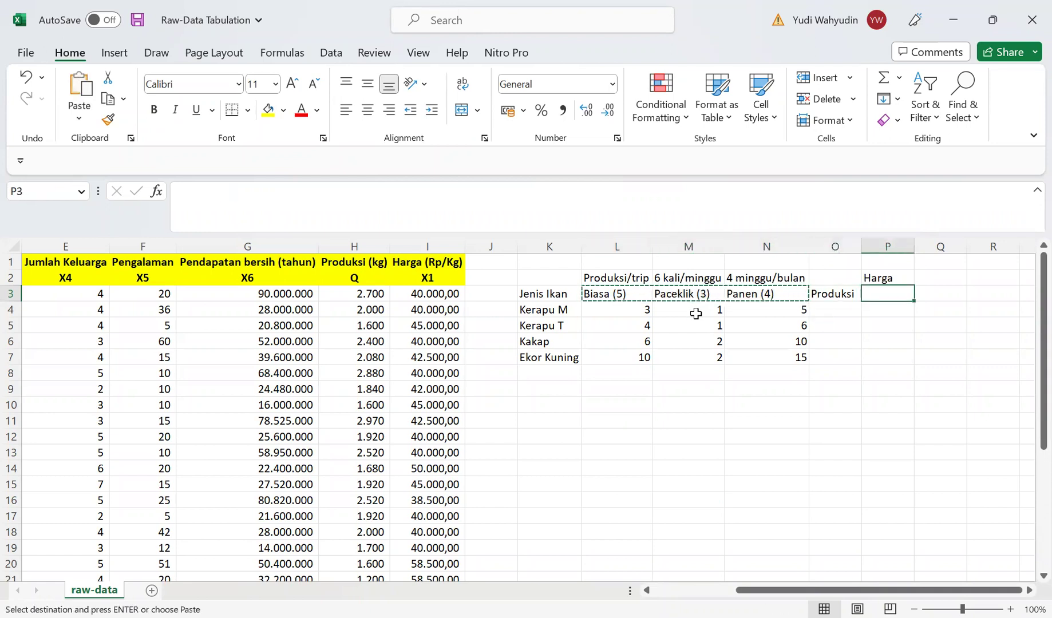
key(ctrl+v)
key(Right)
key(Right)
key(Right)
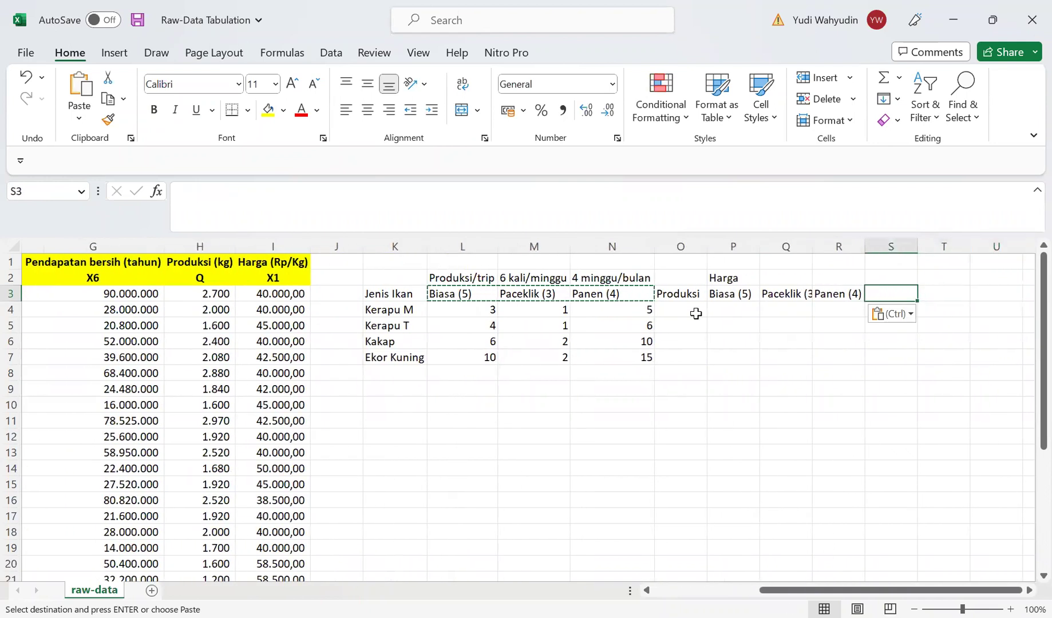
drag(807, 246, 816, 246)
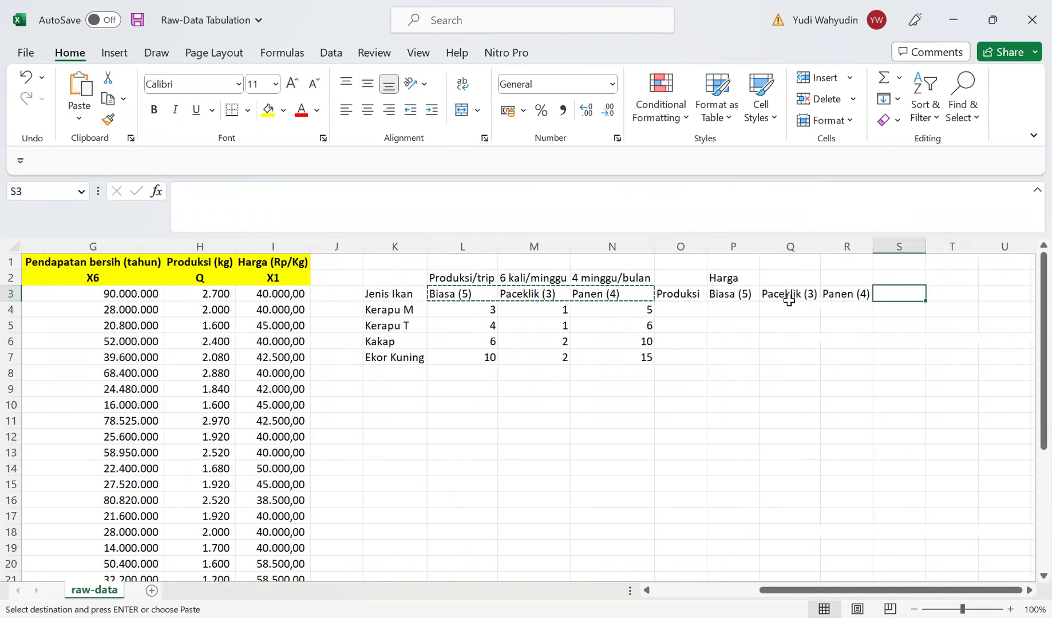
mouse_move(458, 294)
mouse_down()
mouse_move(590, 293)
mouse_move(471, 293)
mouse_up()
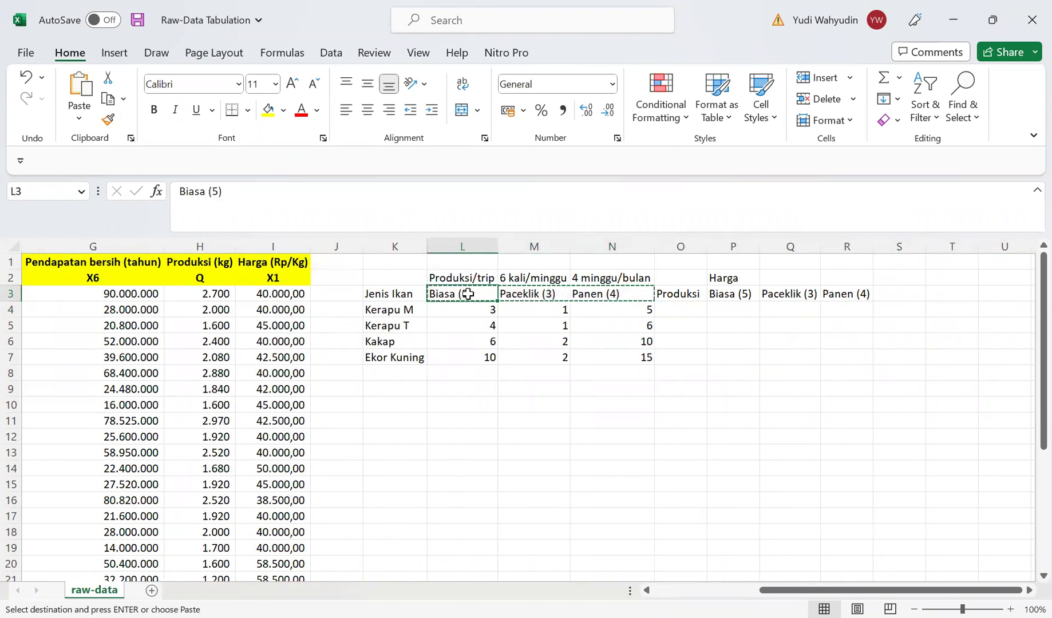
Step: Start the Produksi formula for Kerapu M in O4 with the Biasa season term =6*4*5*L4
key(Return)
key(Down)
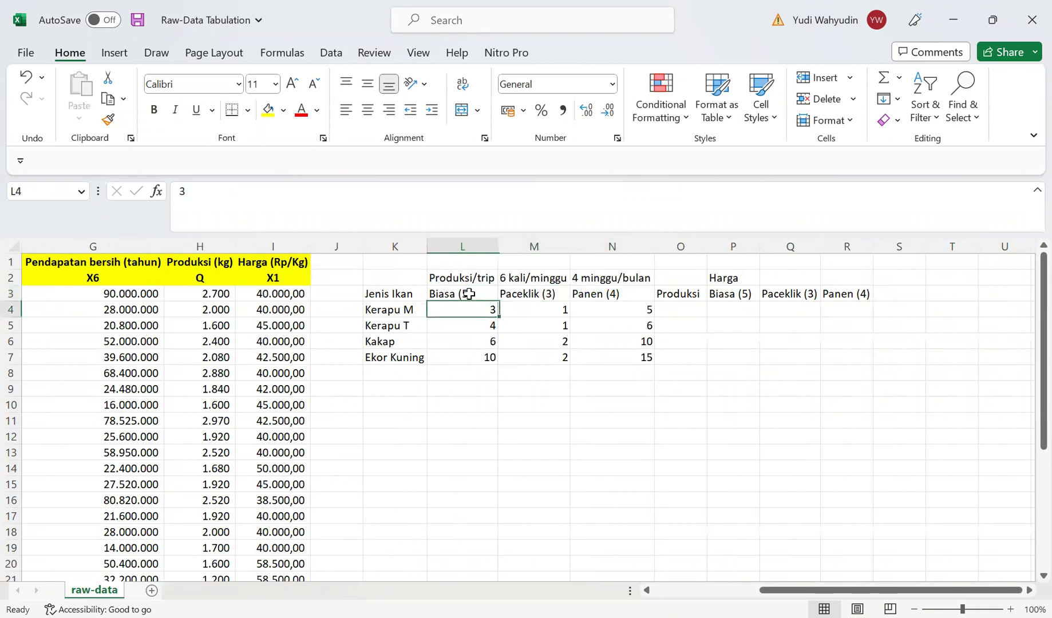
key(Right)
key(Right)
key(Right)
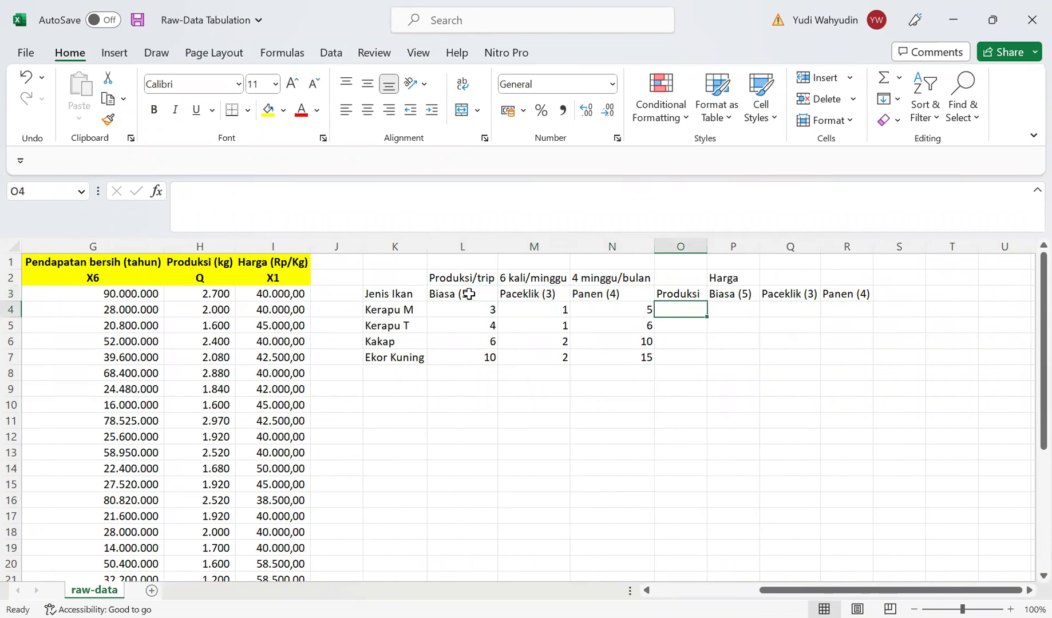
key(Right)
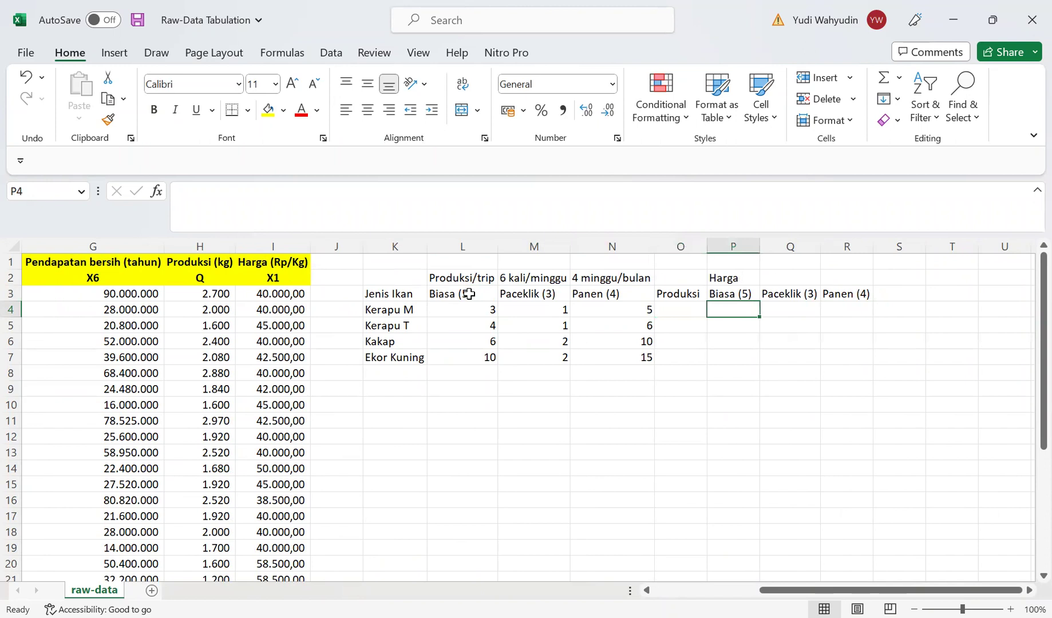
key(Left)
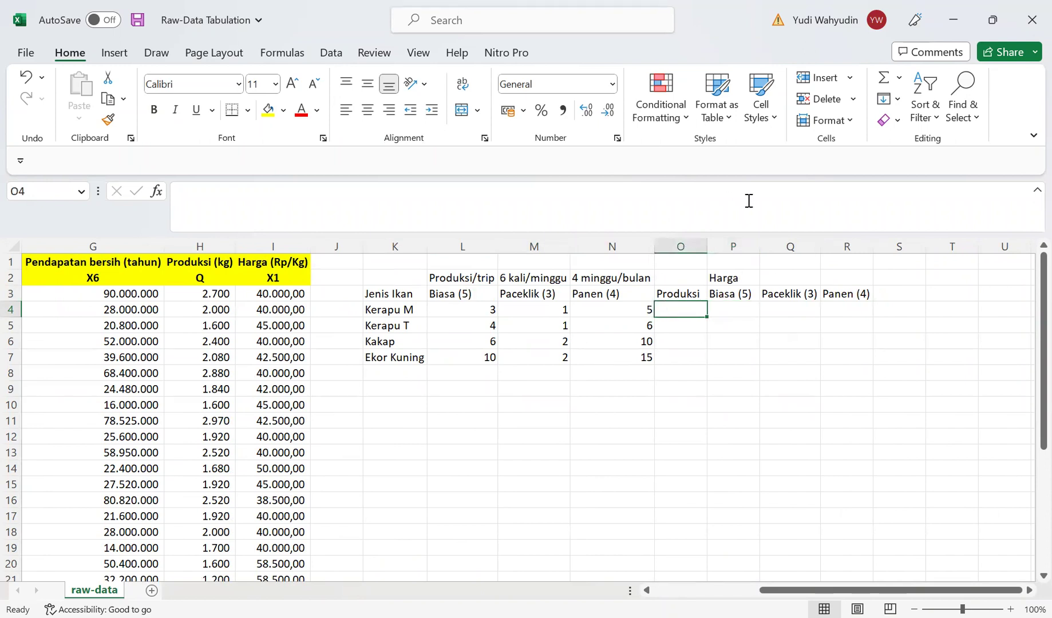
text(=)
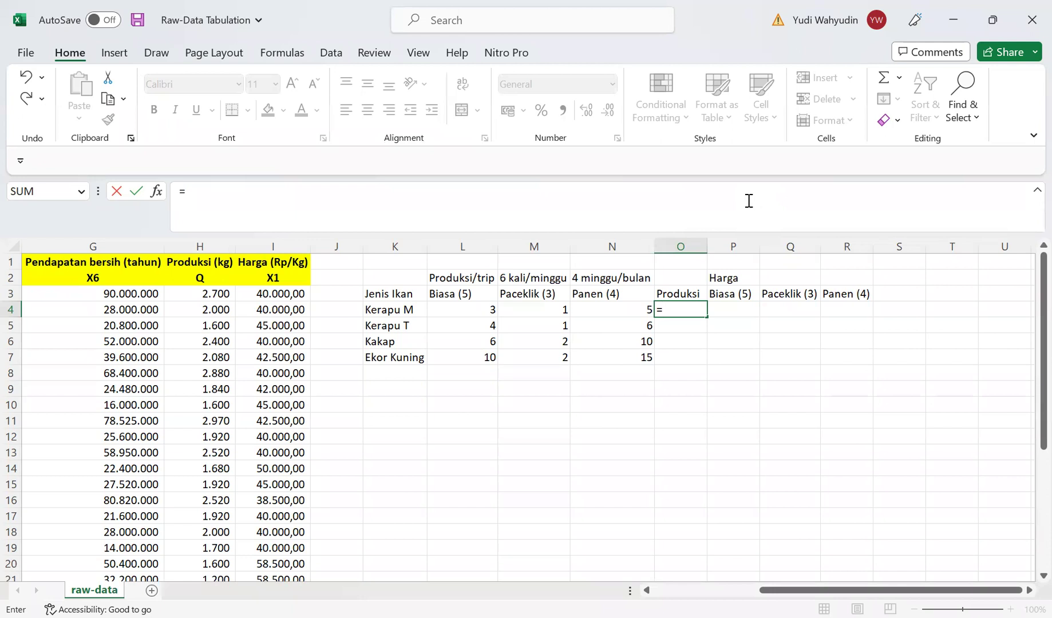
text(6*4*5*)
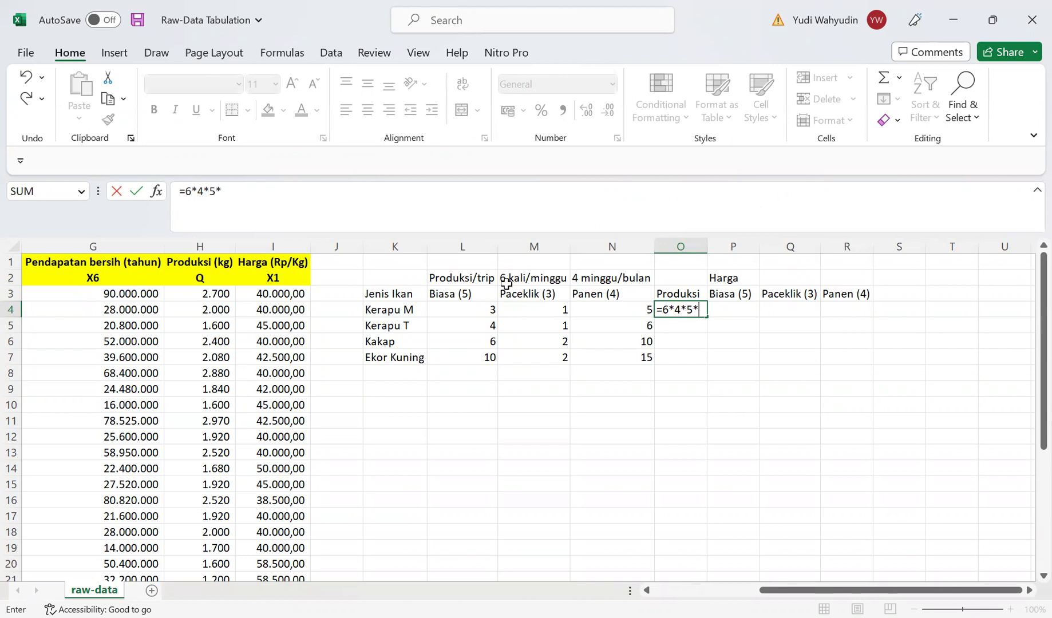
click(484, 311)
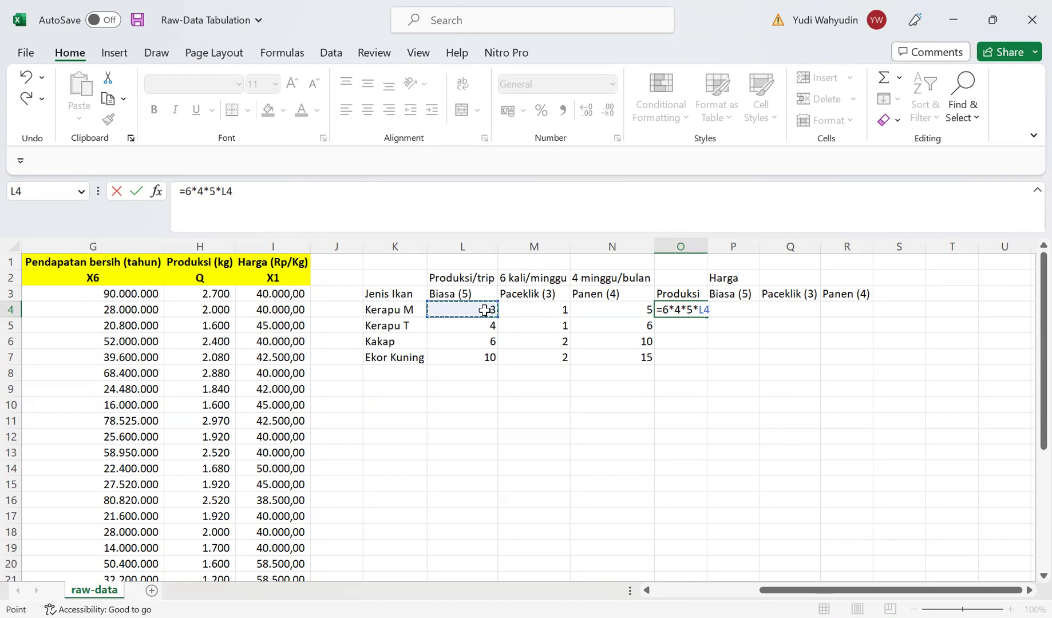
Step: Extend the O4 formula with the Paceklik season term +6*4*3*M4, reusing a copy of the first term
text(+)
drag(664, 310, 711, 312)
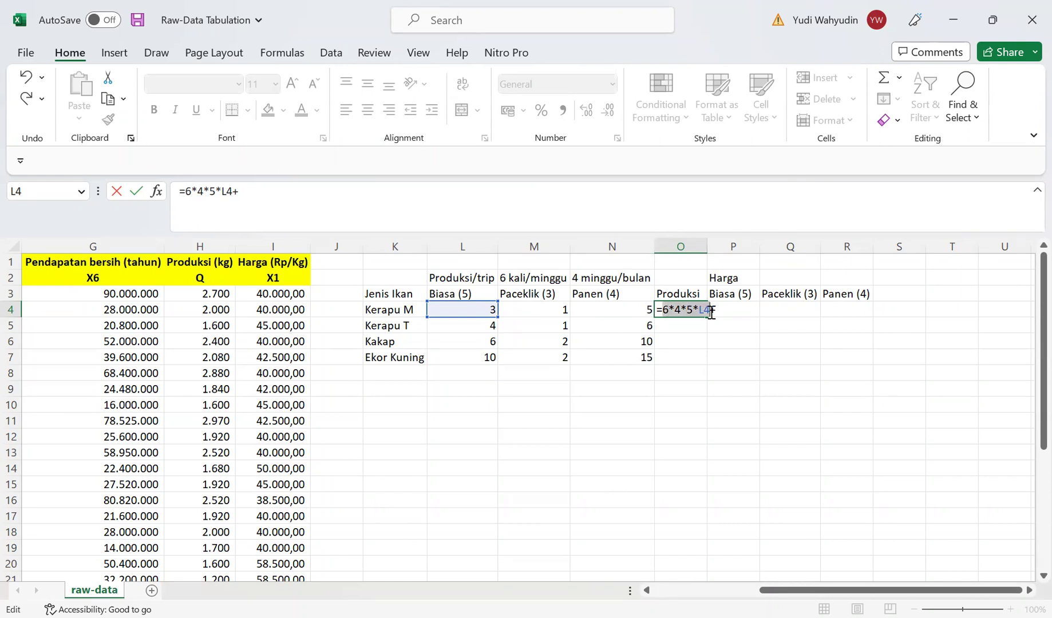
key(ctrl+c)
key(End)
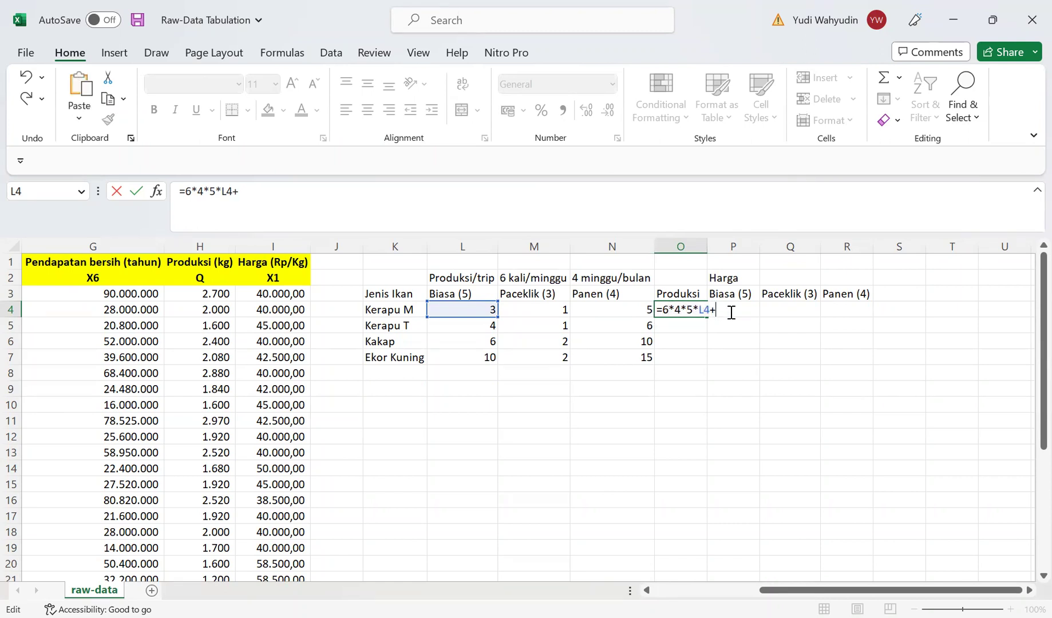
text(+)
key(ctrl+v)
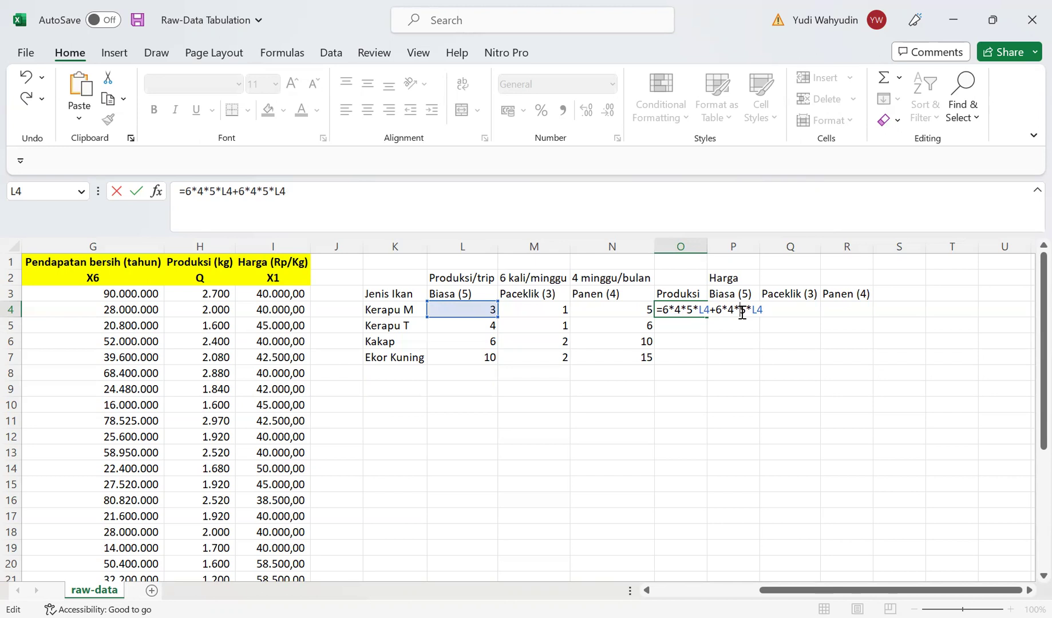
text(3)
text(M)
key(Right)
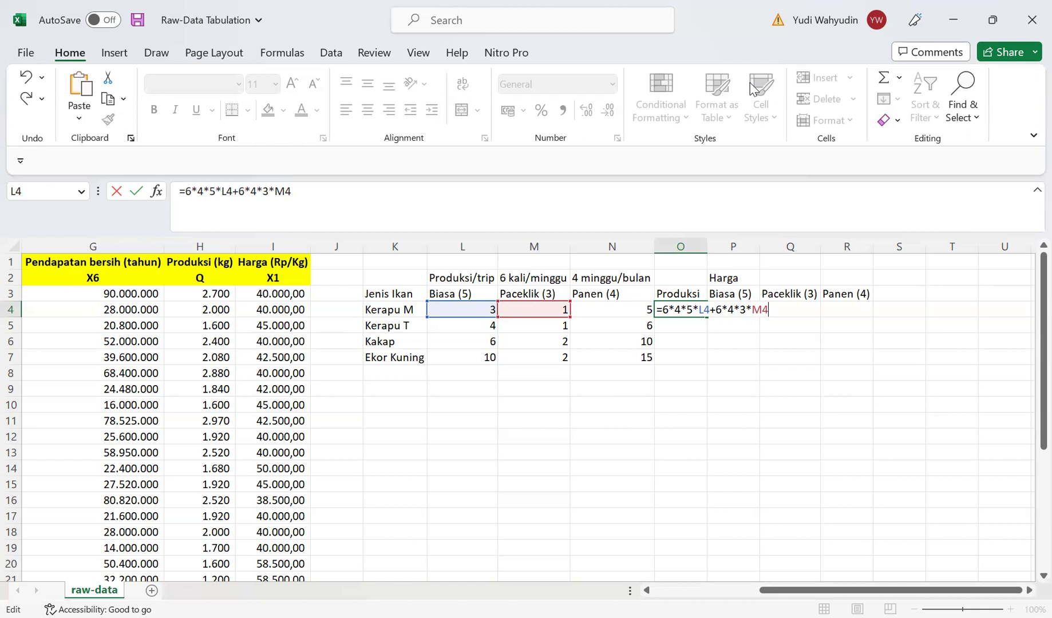
Step: Add the Panen season term so the O4 formula reads =6*4*5*L4+6*4*3*M4+6*4*4*N4, and enter it
text(6*4*5*L4)
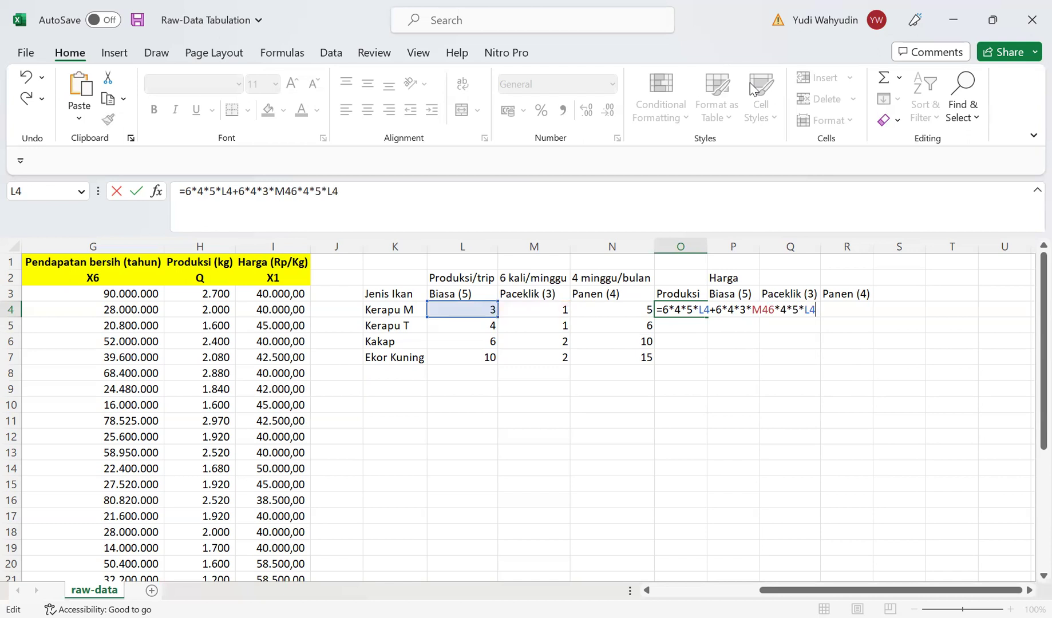
click(776, 311)
text(+)
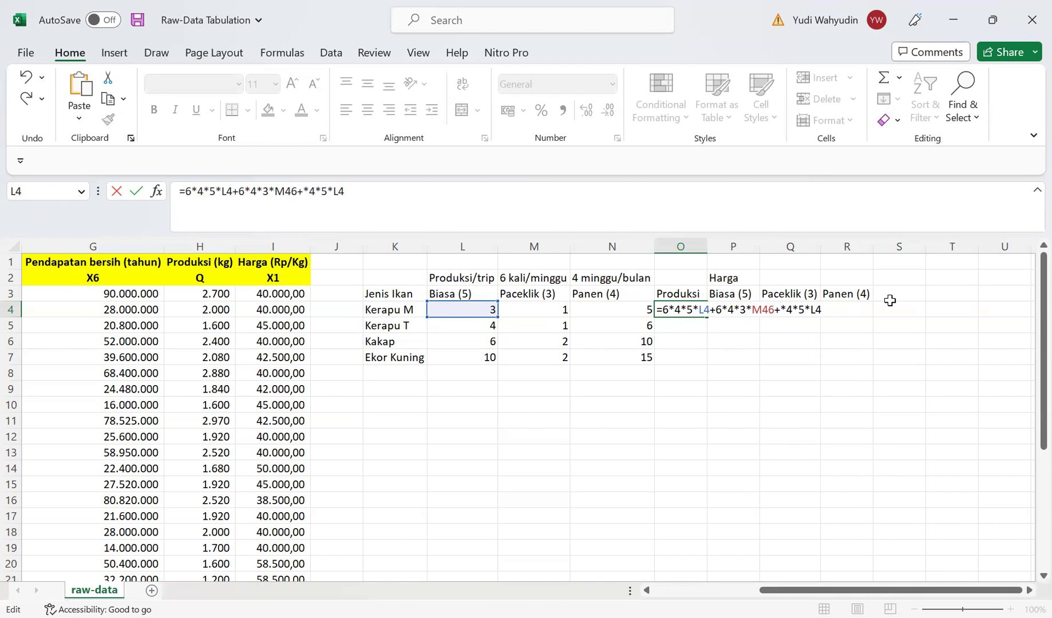
text(6)
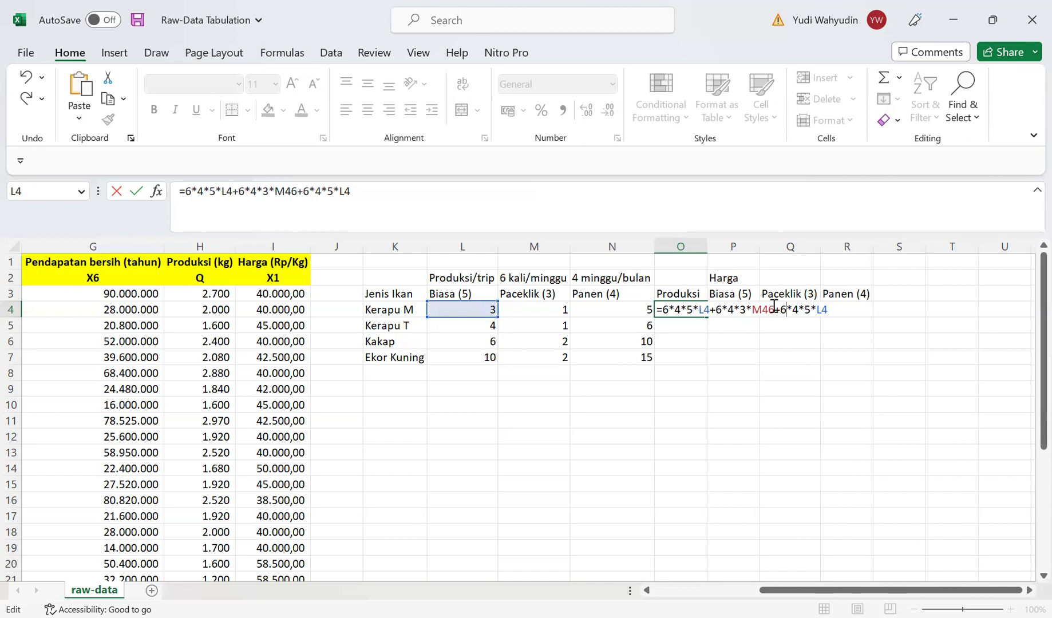
key(BackSpace)
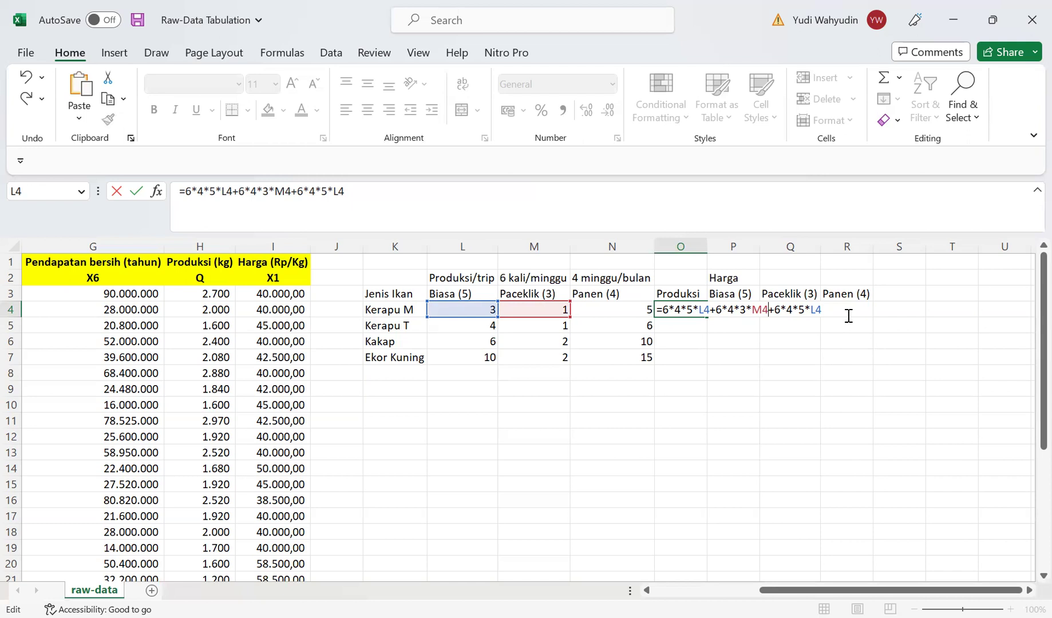
drag(811, 309, 815, 310)
click(799, 310)
key(shift+Right)
text(4)
drag(812, 310, 816, 310)
text(N)
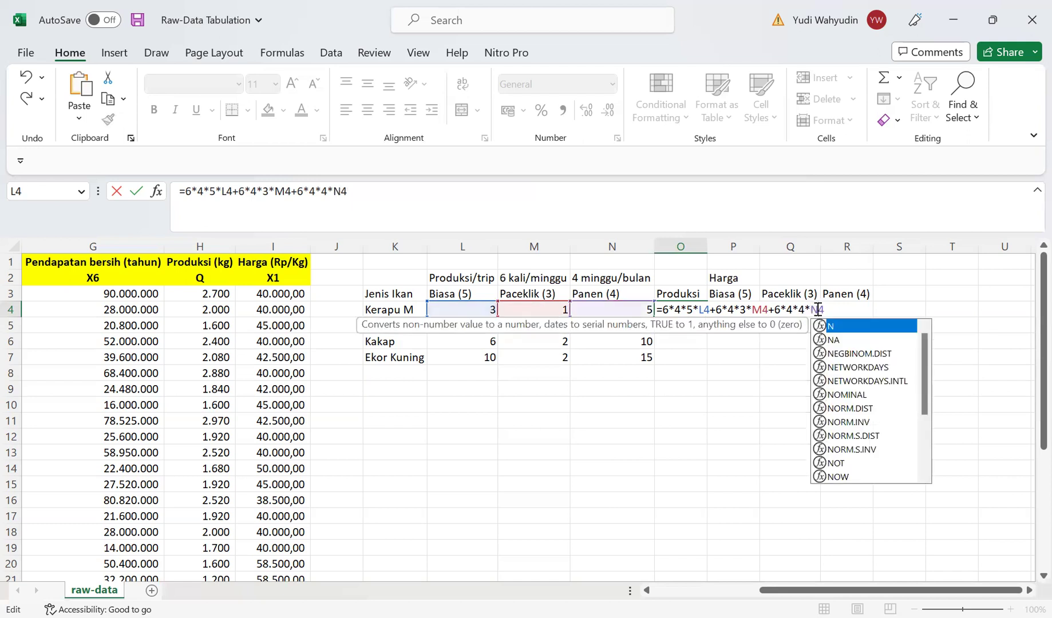
key(Return)
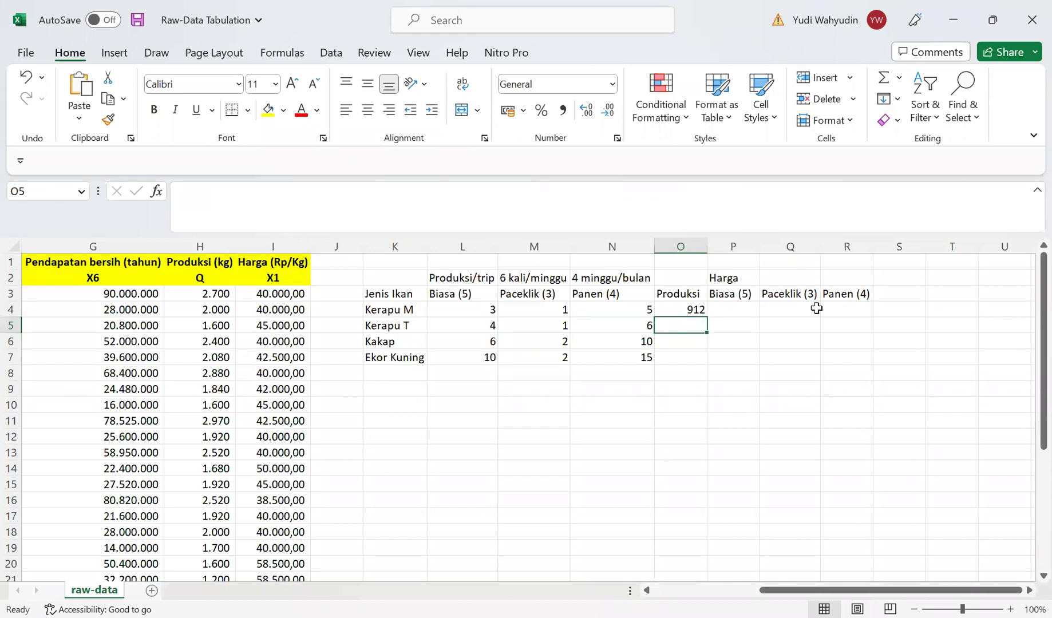
Step: Copy the production formula from O4 down through O7 for the remaining fish types
key(Up)
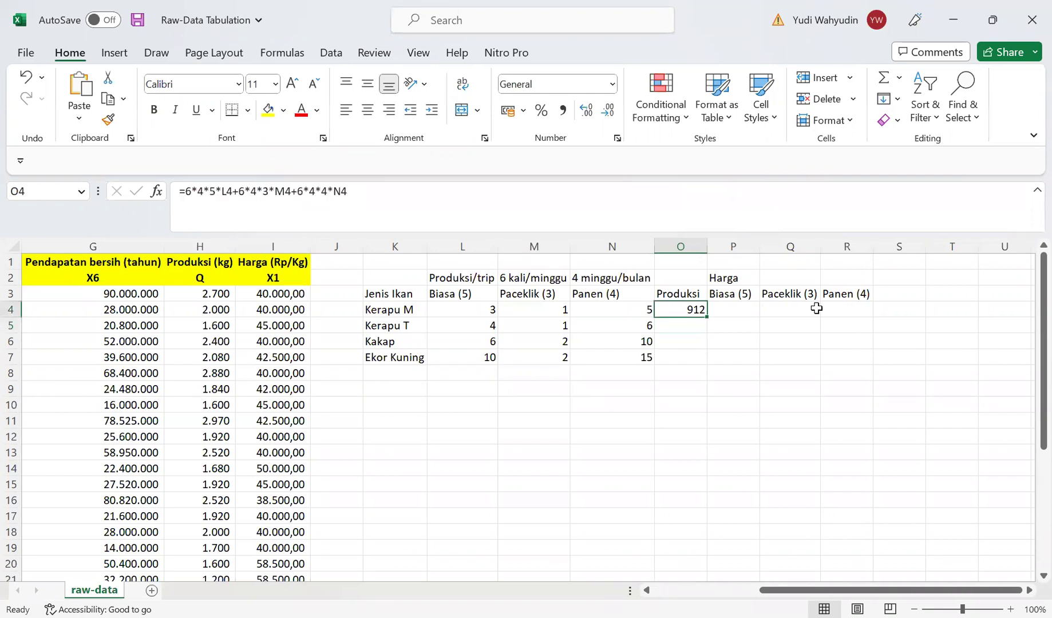
key(ctrl+c)
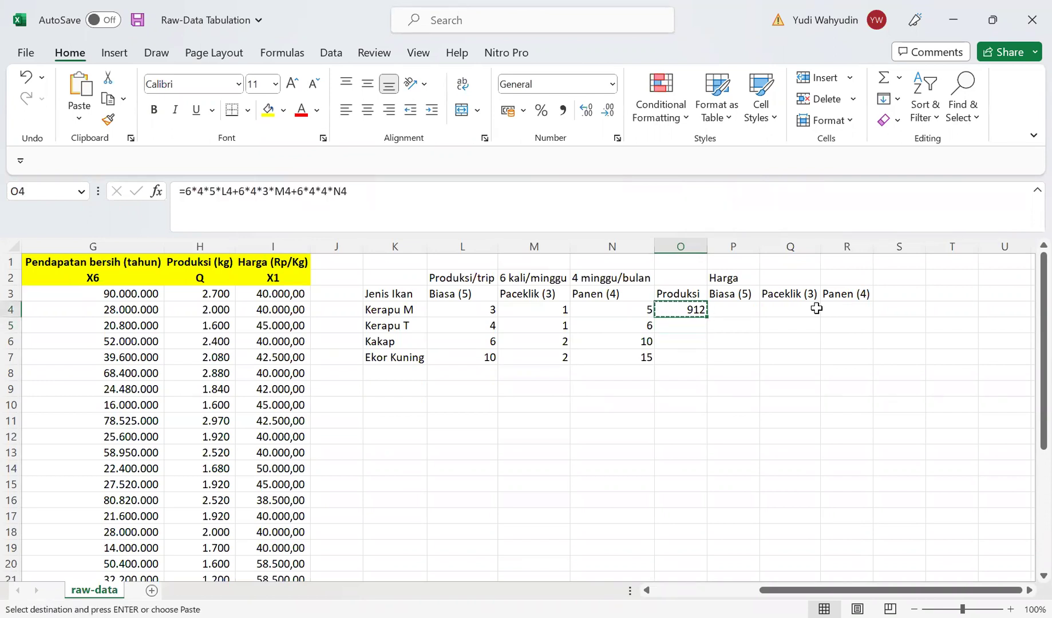
key(shift+Down)
key(shift+Down)
key(shift+Down)
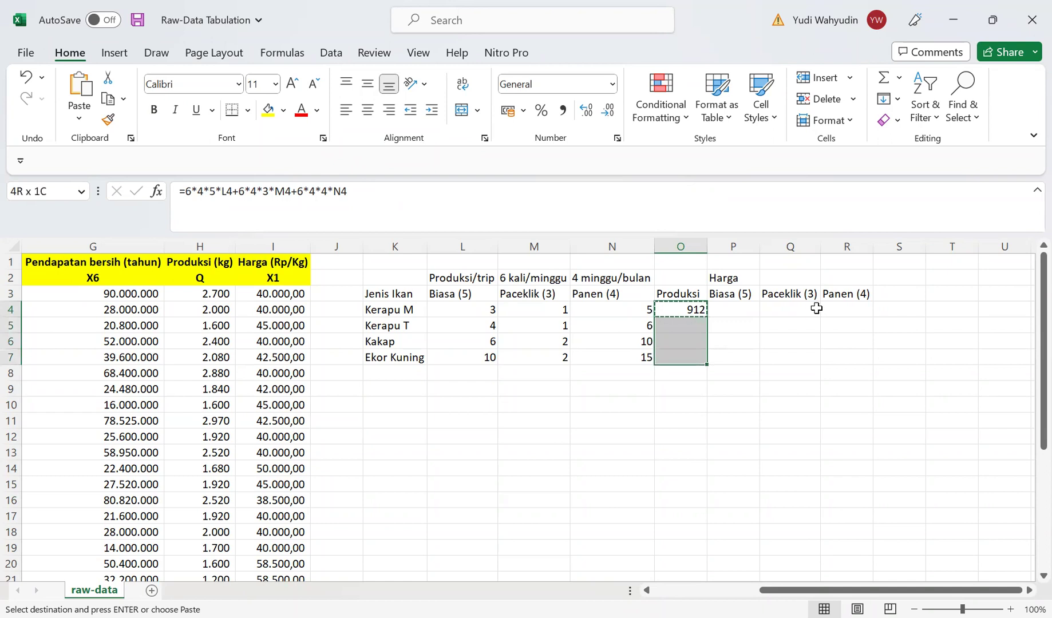
key(Return)
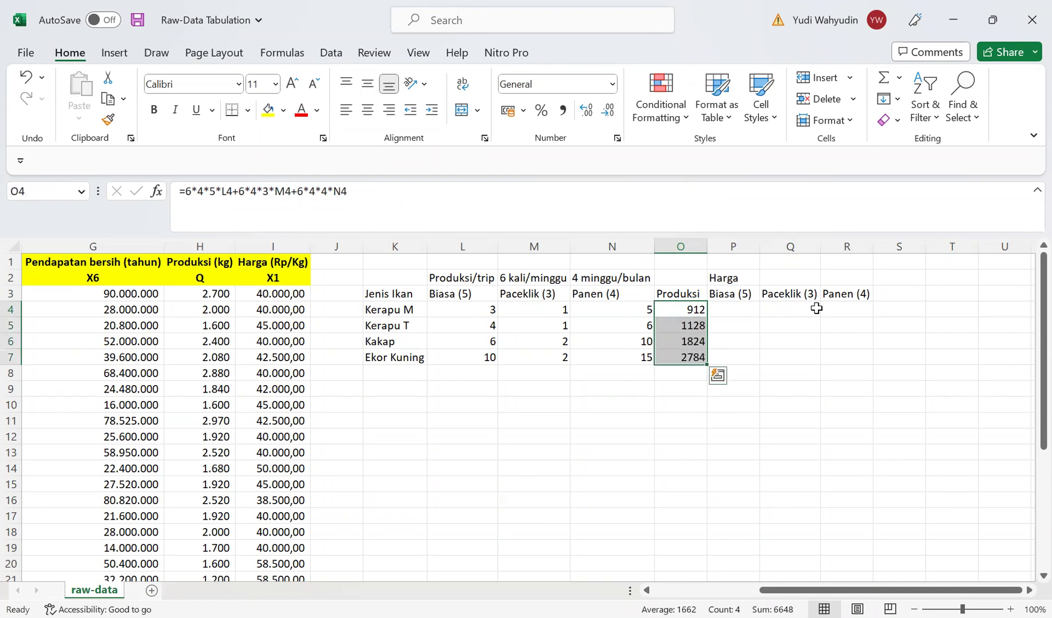
Step: Add the label "Jumlah" in N8 and sum the production values O4:O7 in O8
key(Down)
key(Down)
key(Down)
key(Down)
key(Left)
text(Jumlah)
key(Tab)
text(=)
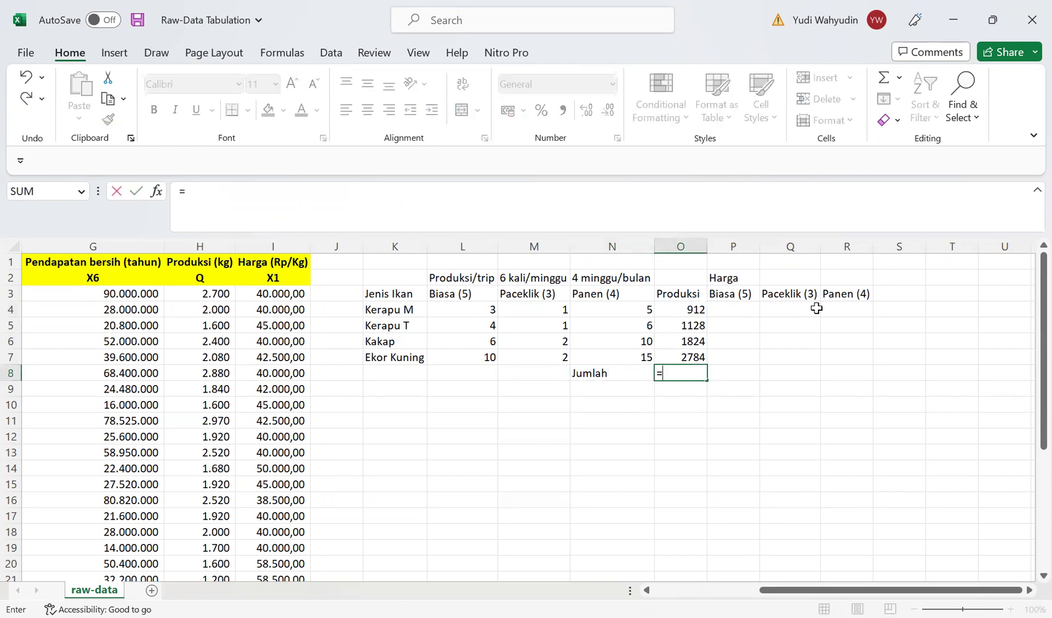
text(sum()
key(Up)
key(shift+Up)
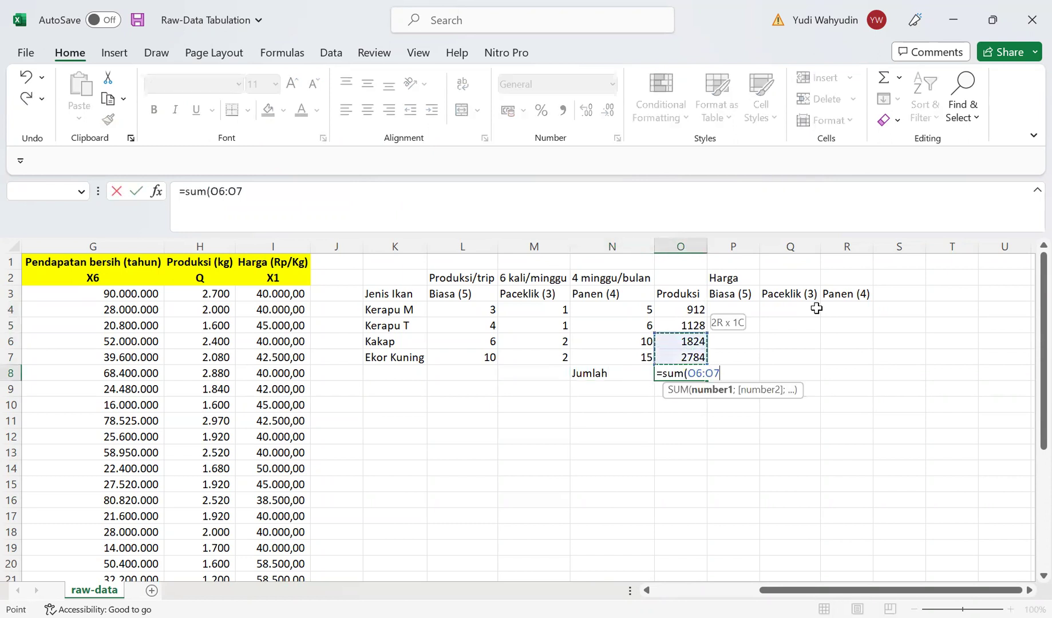
key(Return)
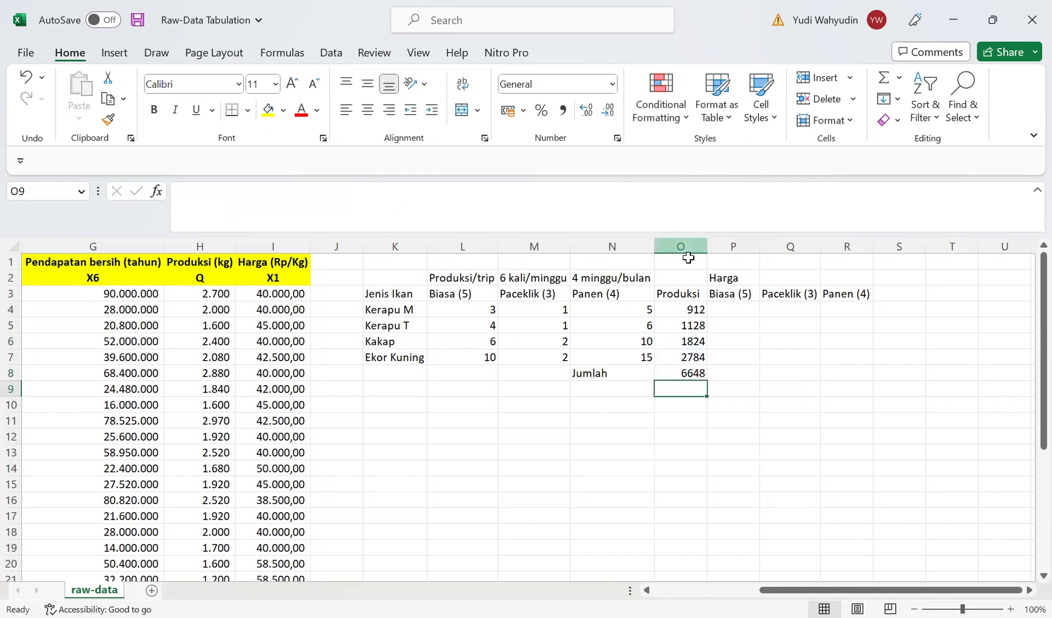
Step: Highlight the Produksi column O3:O8 and the Jumlah row N8:O8 with yellow fill
drag(684, 292, 682, 375)
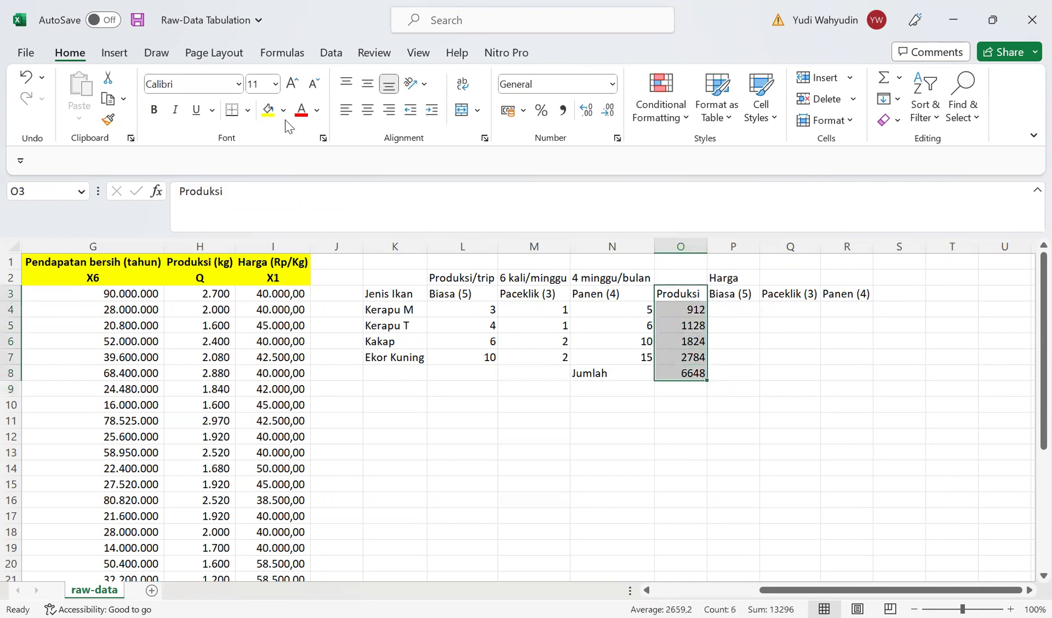
click(268, 109)
drag(604, 373, 663, 374)
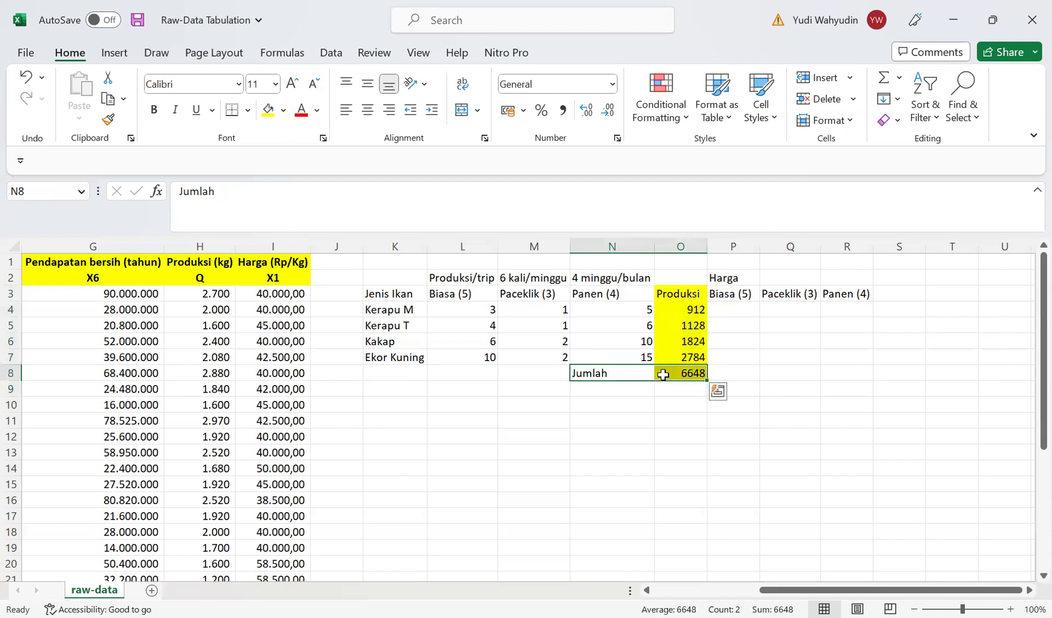
click(268, 109)
click(722, 407)
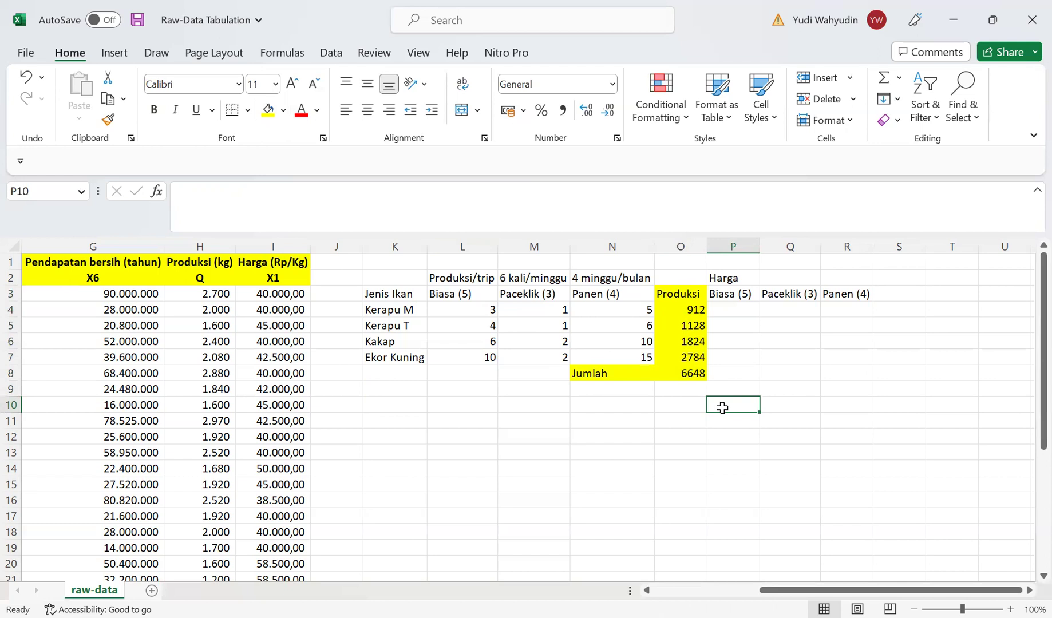
Step: Enter the Biasa season prices 60000, 65000, 50000 and 30000 for the four fish types in P4:P7
click(728, 307)
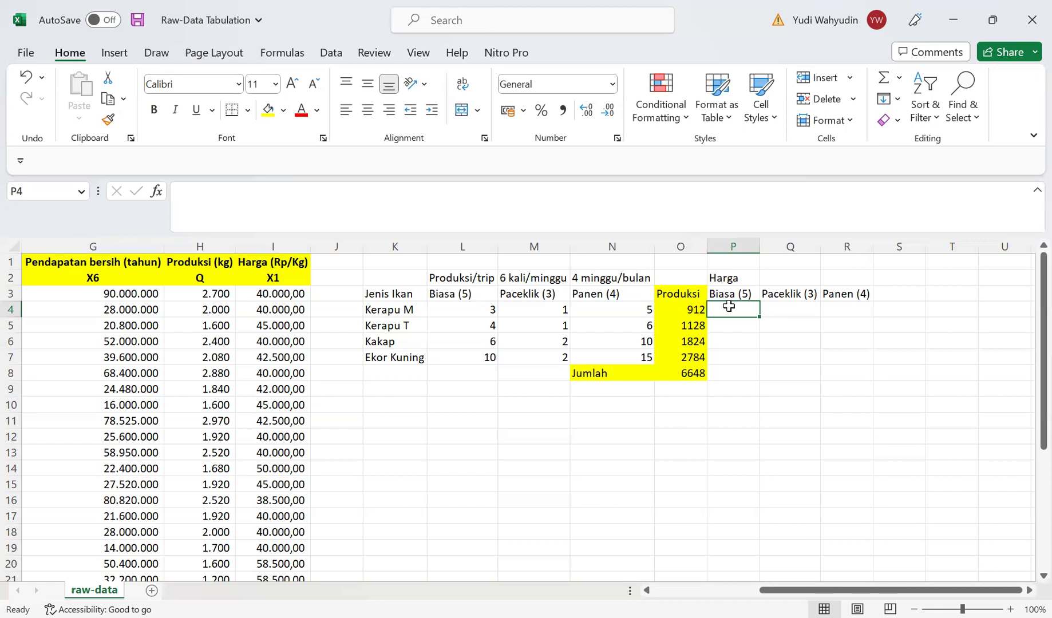
text(60)
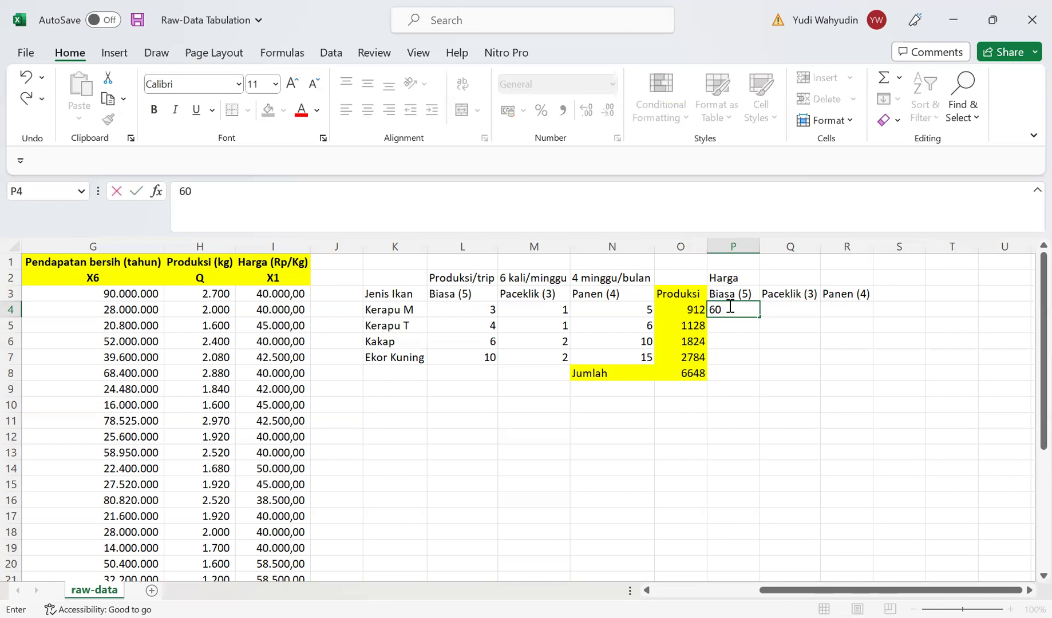
text(000)
key(Return)
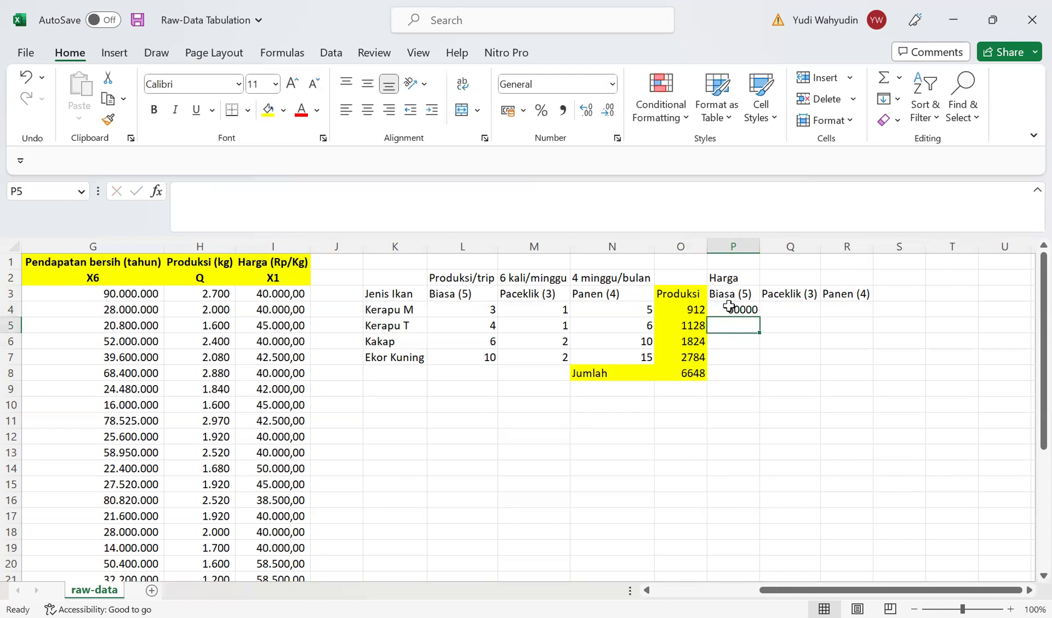
text(65000)
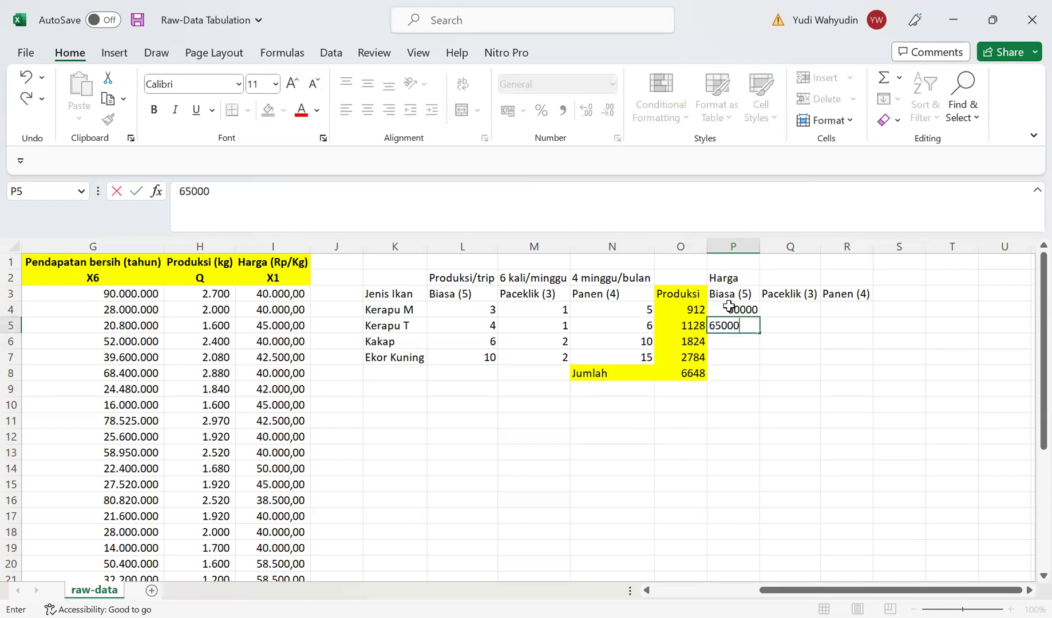
key(Return)
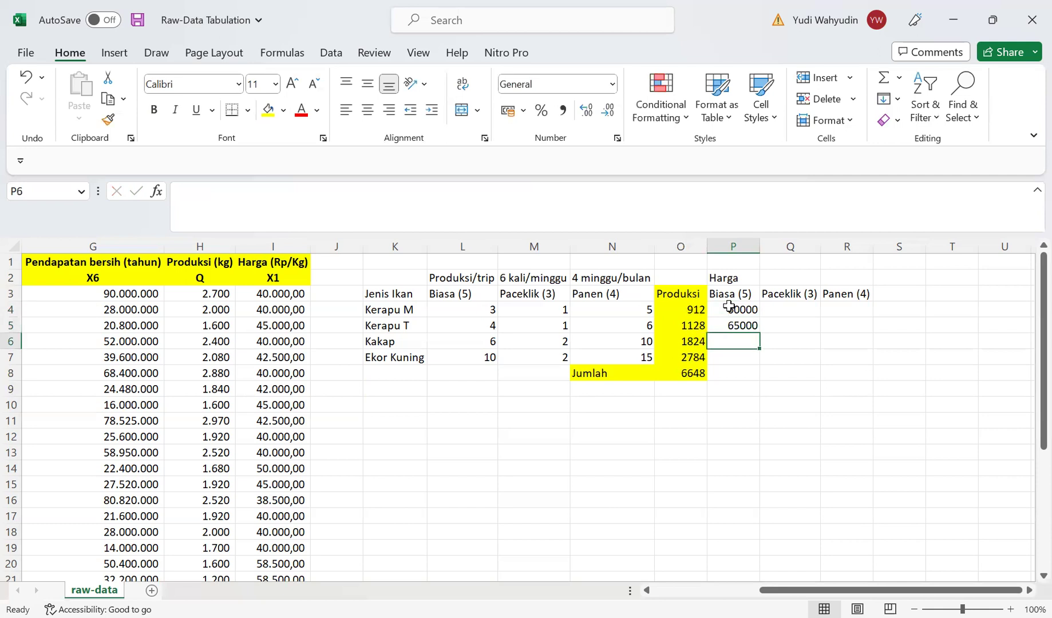
text(50000)
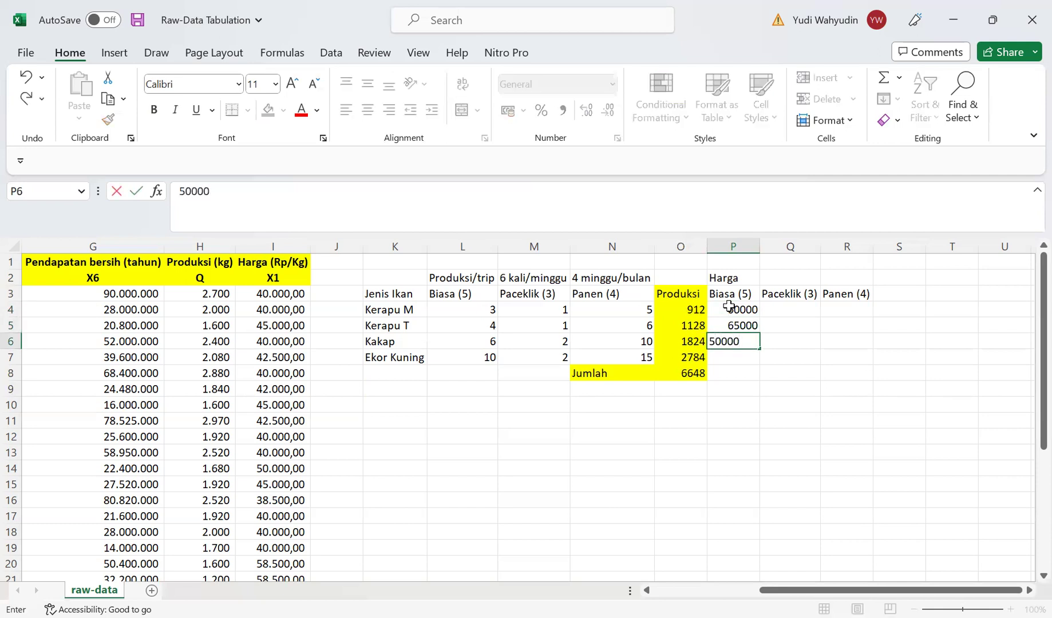
key(Return)
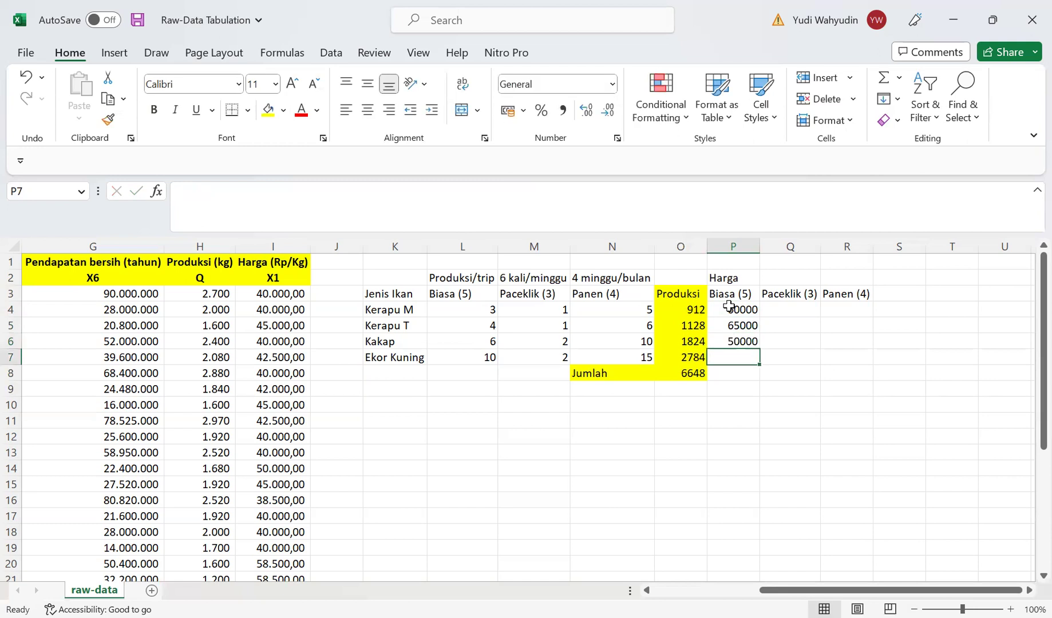
text(30000)
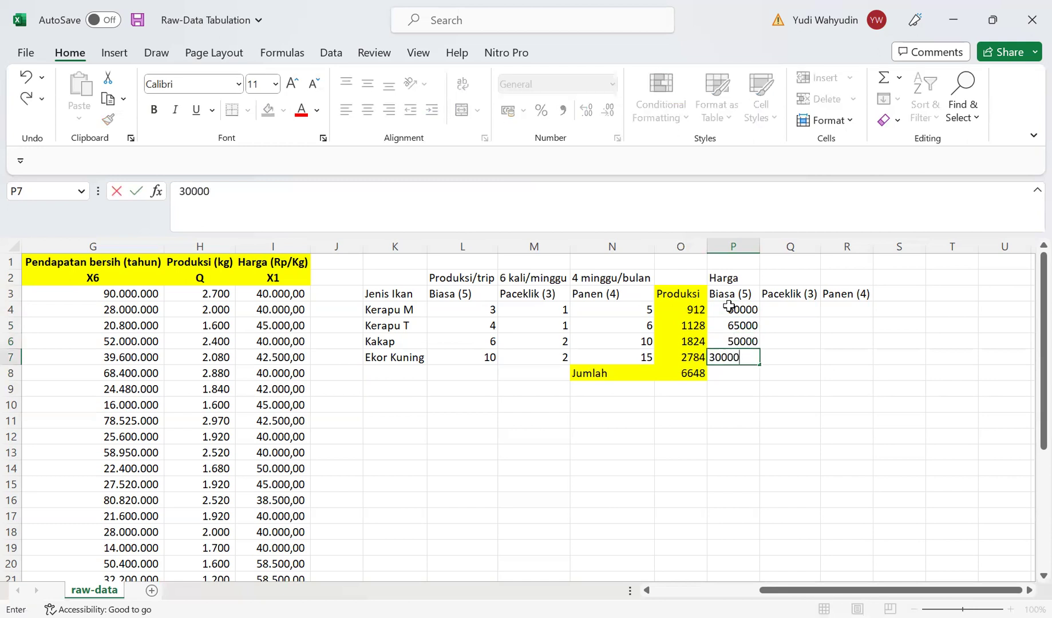
key(Tab)
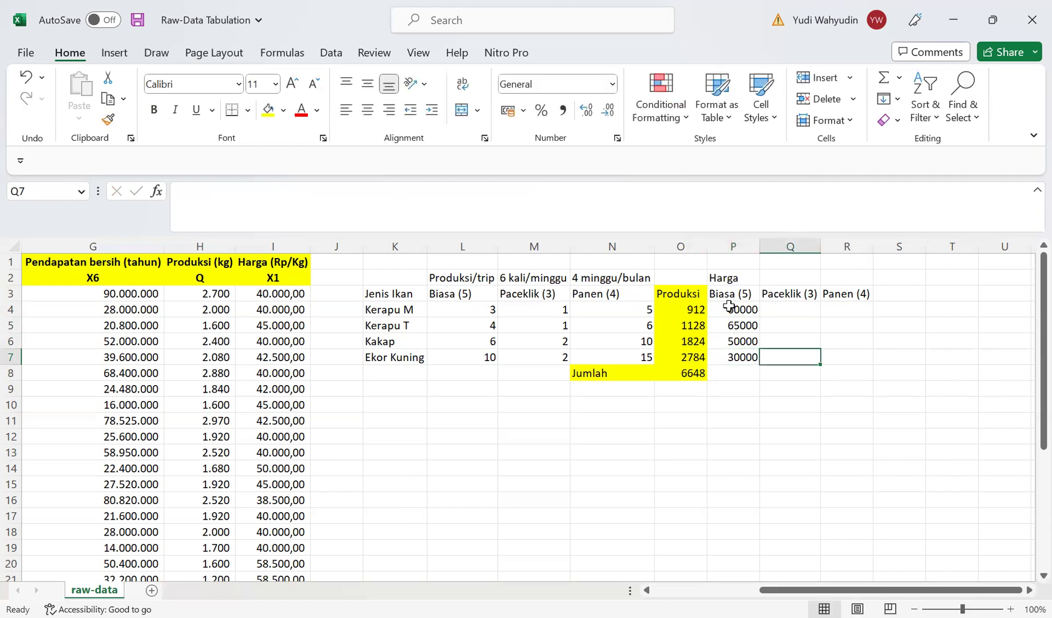
Step: Enter the Paceklik season prices 65000, 70000, 55000 and 40000 for the four fish types in Q4:Q7
click(794, 311)
text(65000)
key(Return)
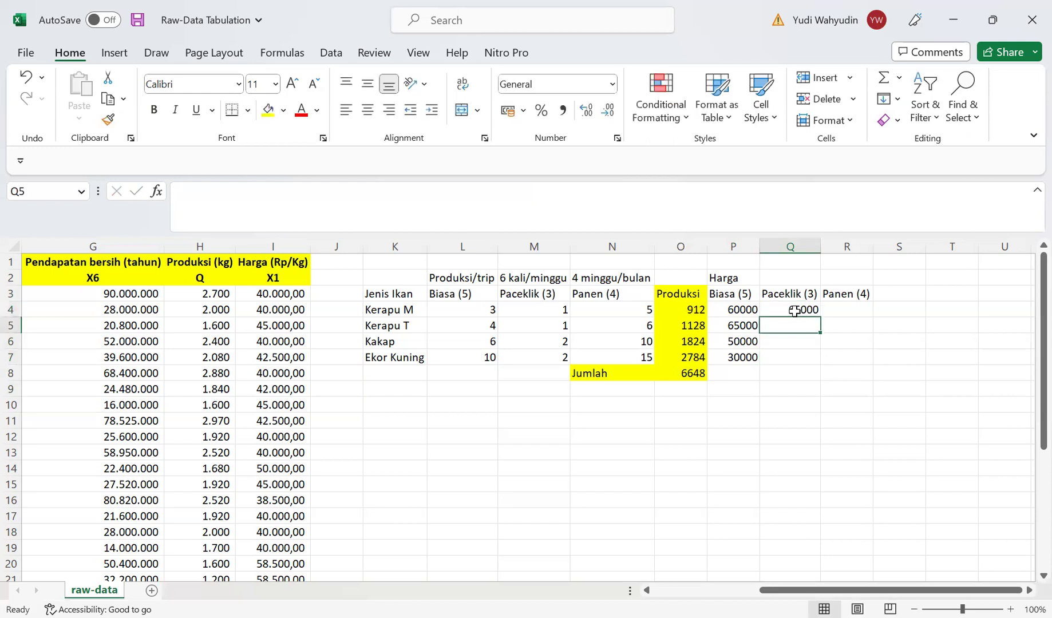
text(7000)
key(BackSpace)
key(BackSpace)
key(BackSpace)
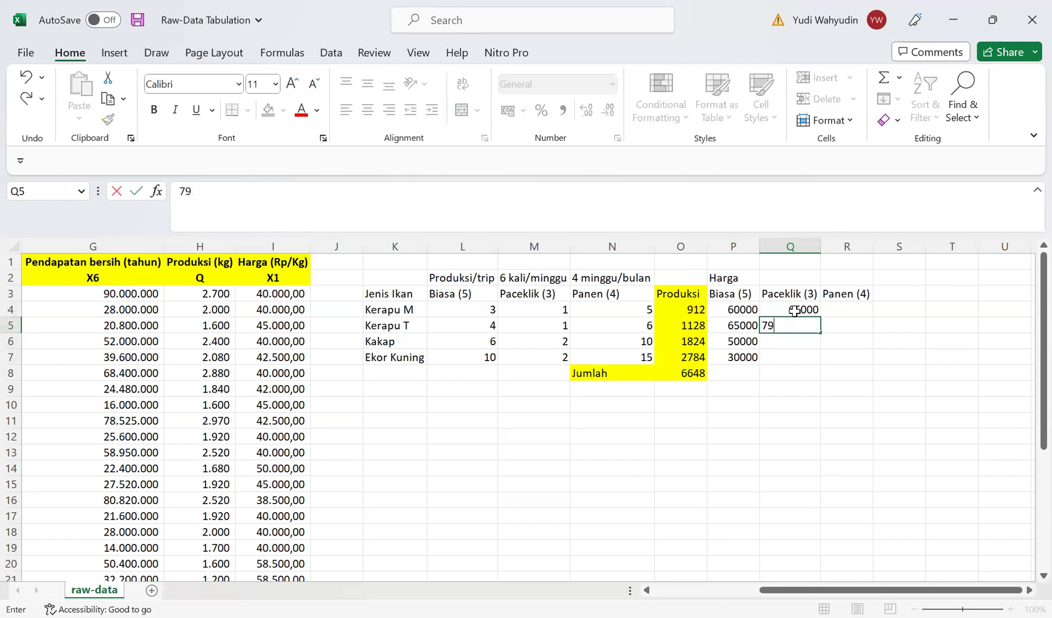
text(0000)
key(Return)
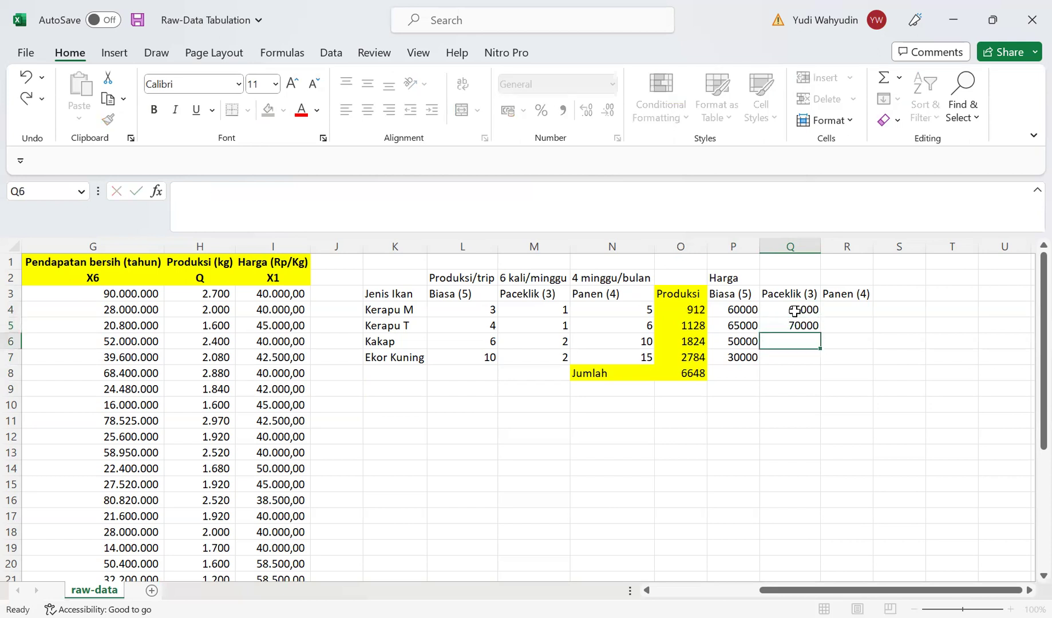
text(55000)
key(Return)
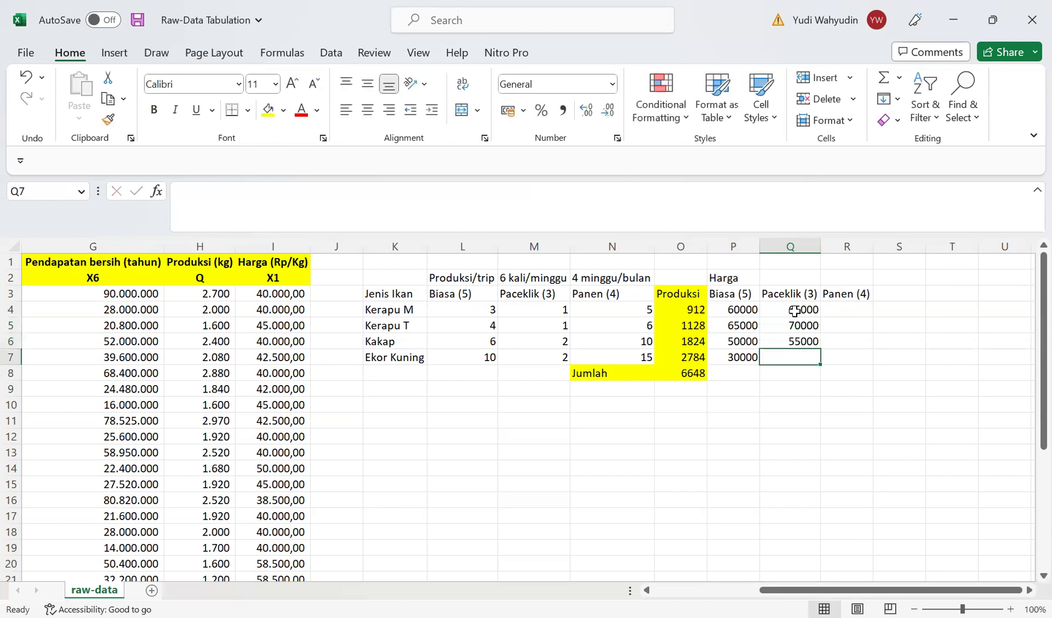
text(40000)
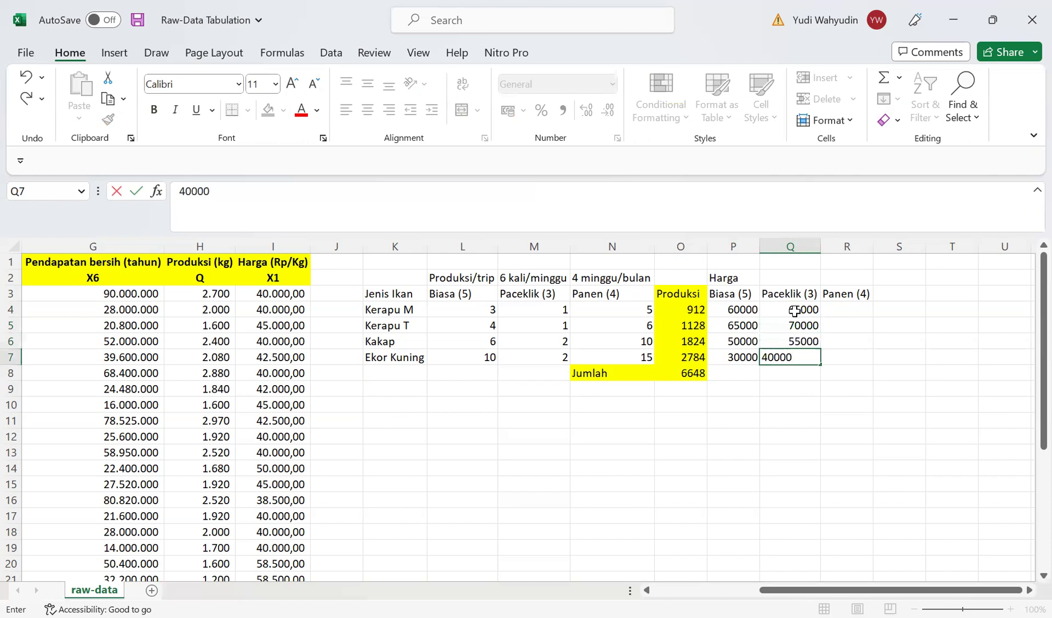
key(Tab)
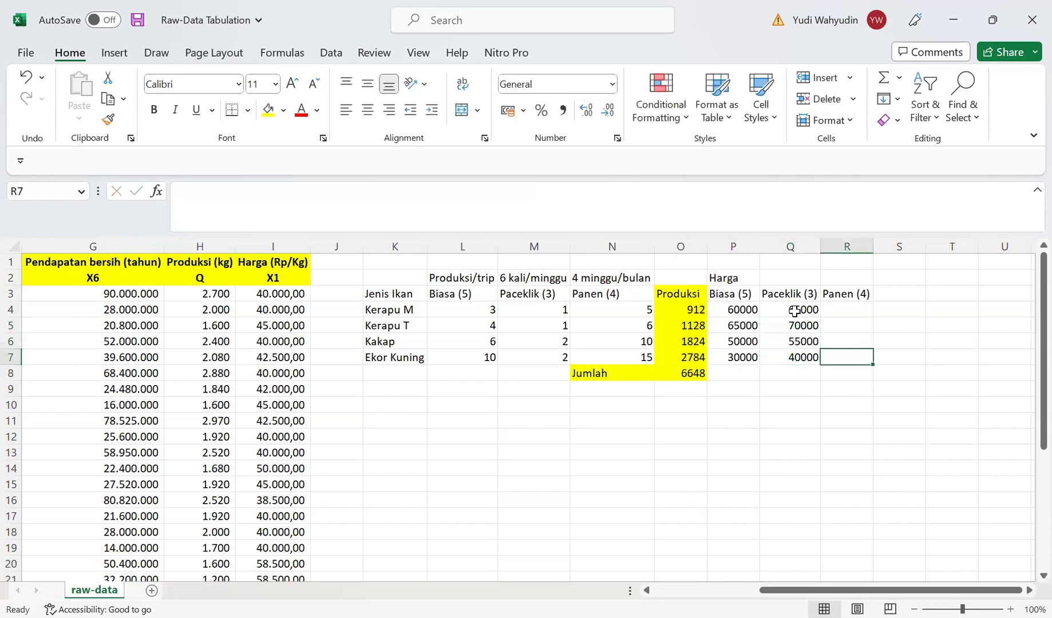
Step: Enter the Panen season prices 55000, 60000, 40000 and 25000 for the four fish types in R4:R7
key(Up)
key(Up)
key(Up)
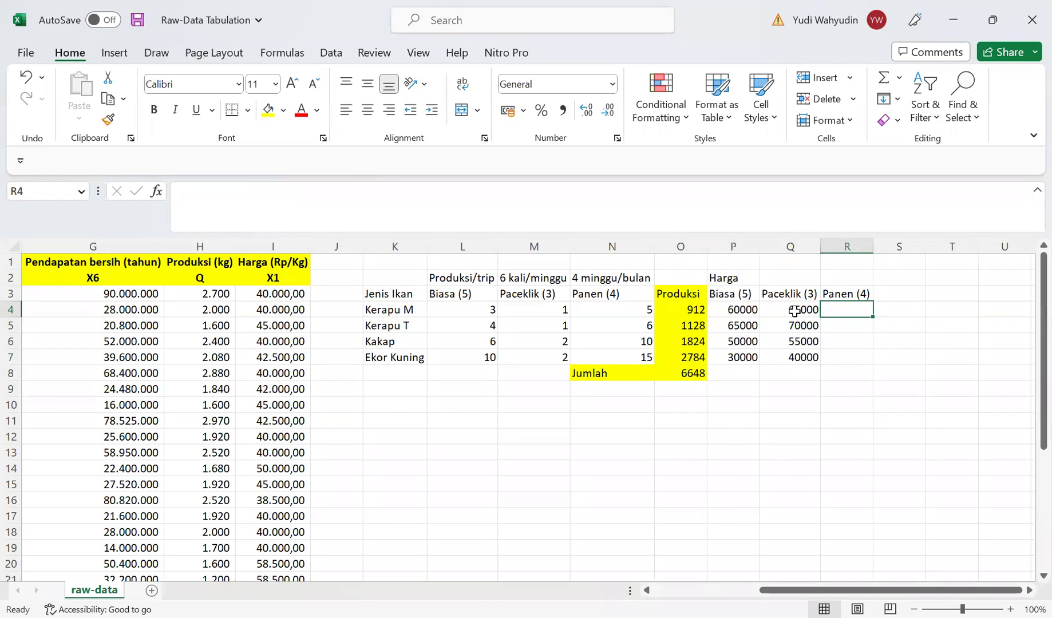
text(55000)
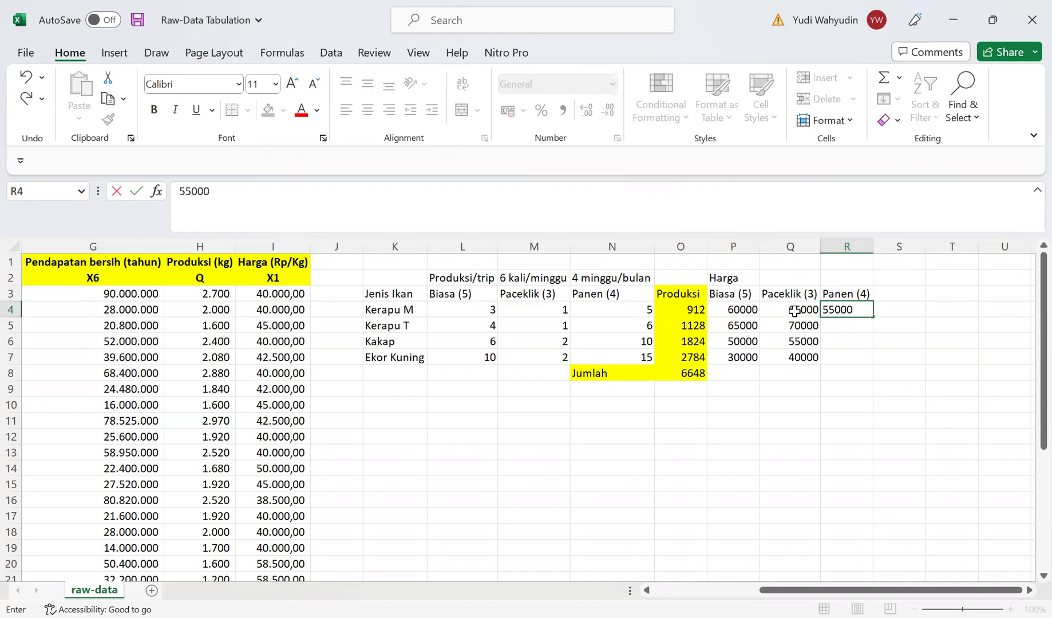
key(Return)
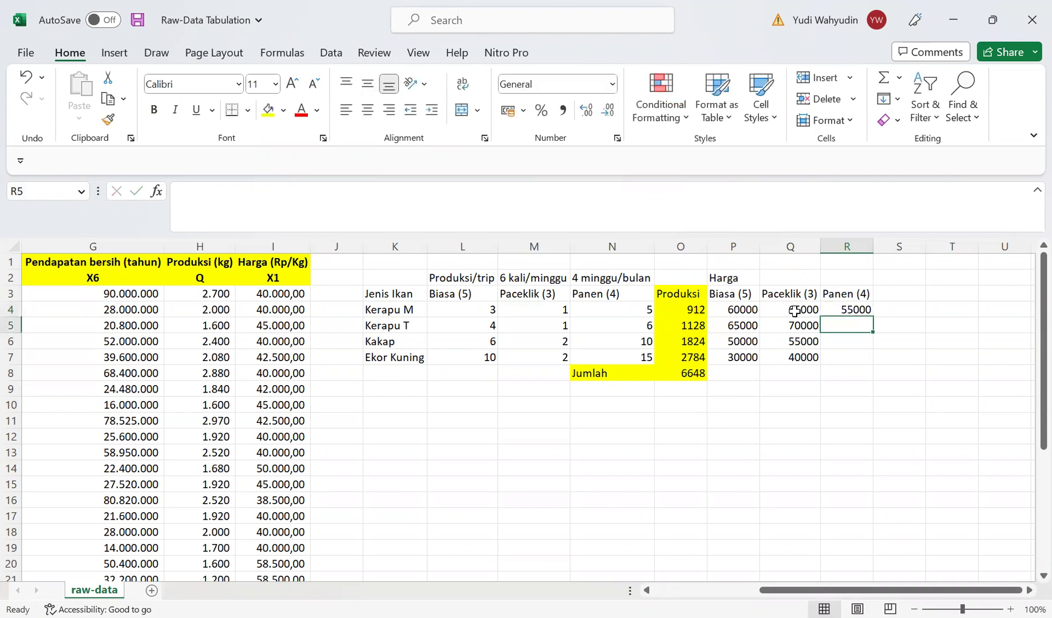
text(60000)
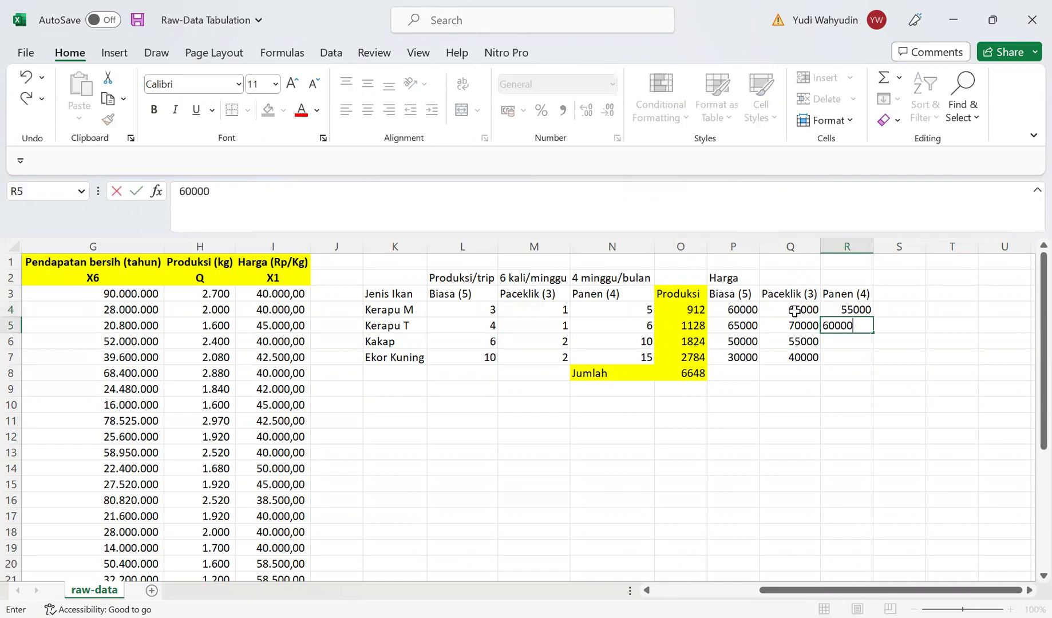
key(Return)
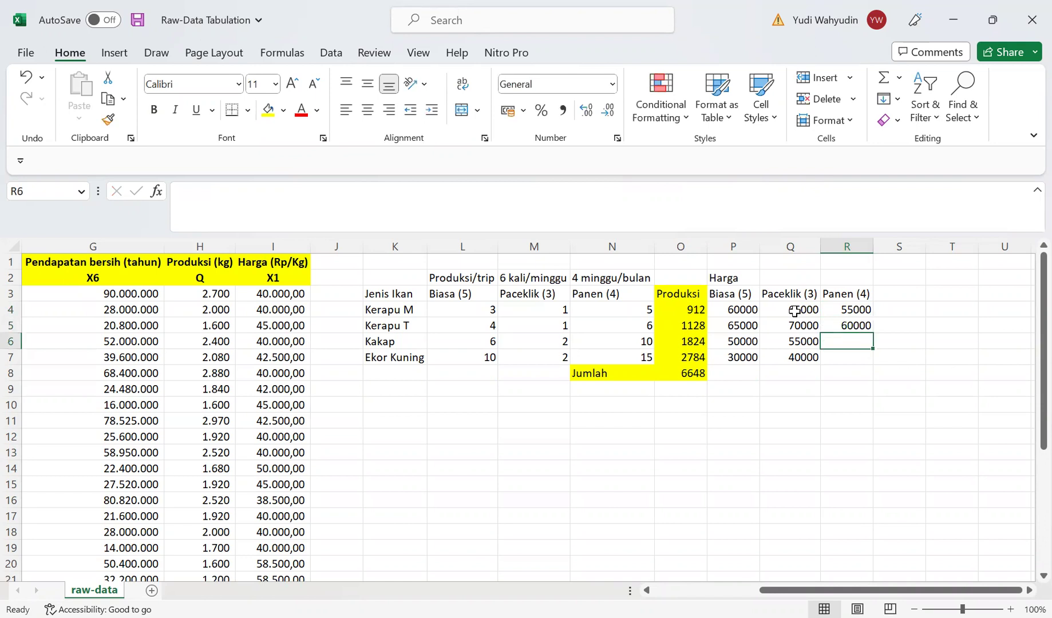
text(40000)
key(Return)
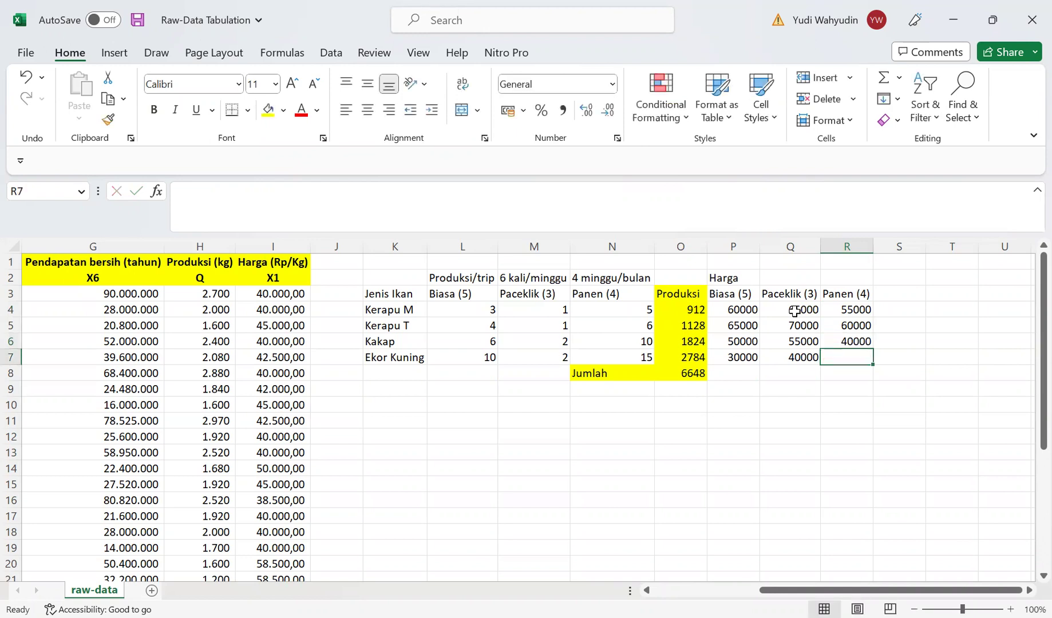
text(25000)
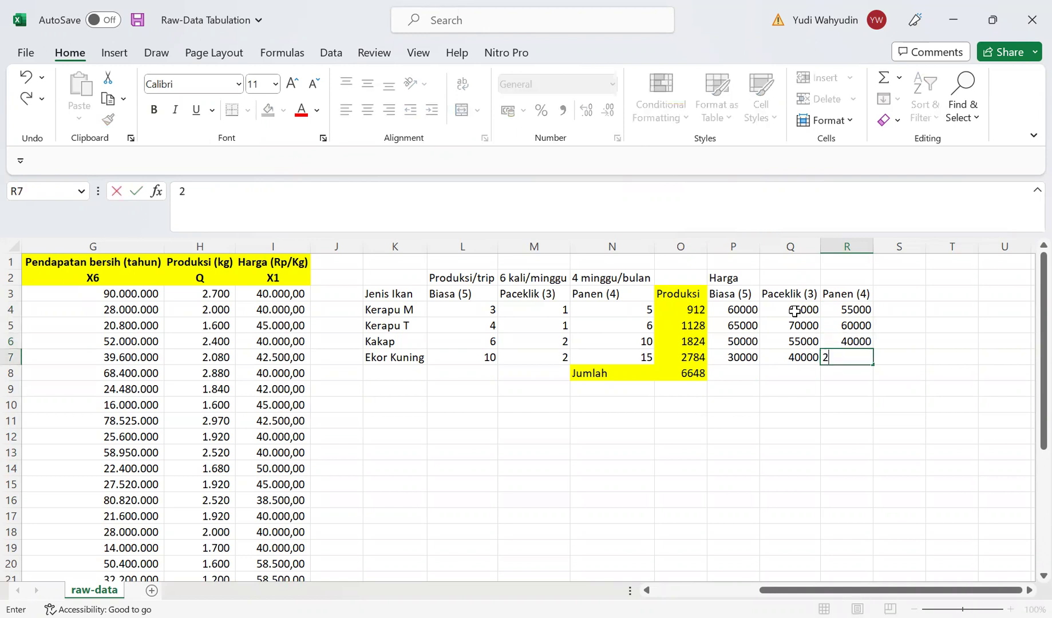
key(Return)
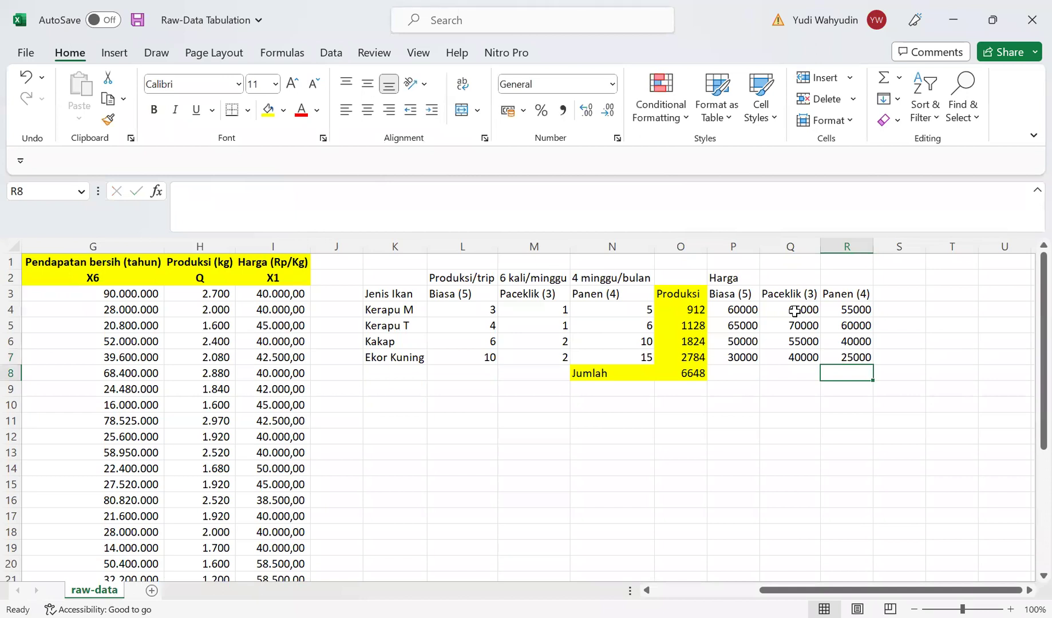
Step: Add the column heading "Pendapatan" in S3 and fit the width of column S to it
click(903, 295)
text(Pe)
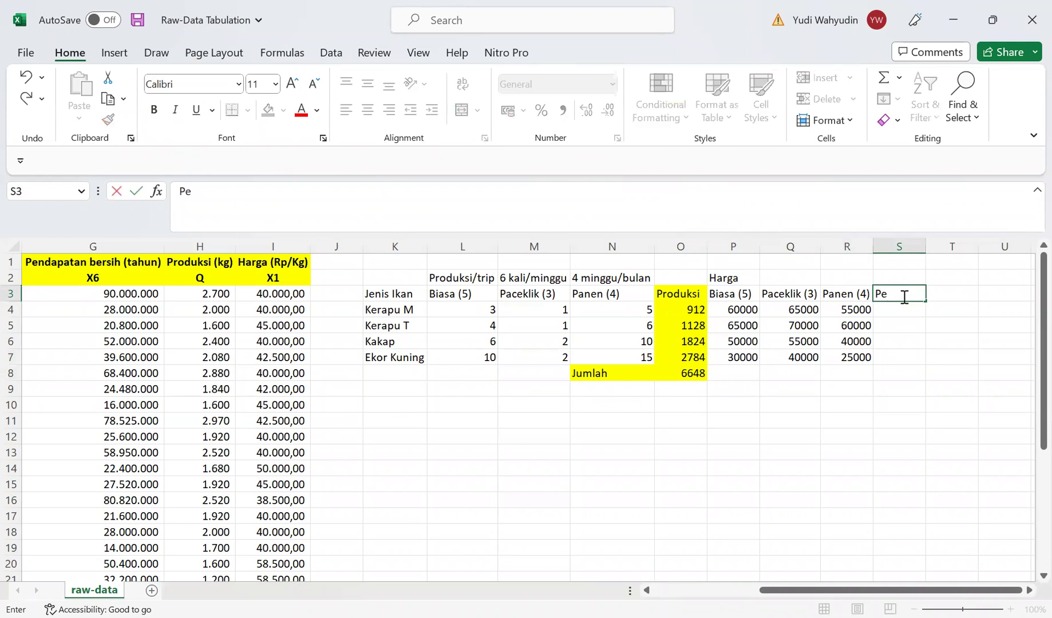
text(ndapatan)
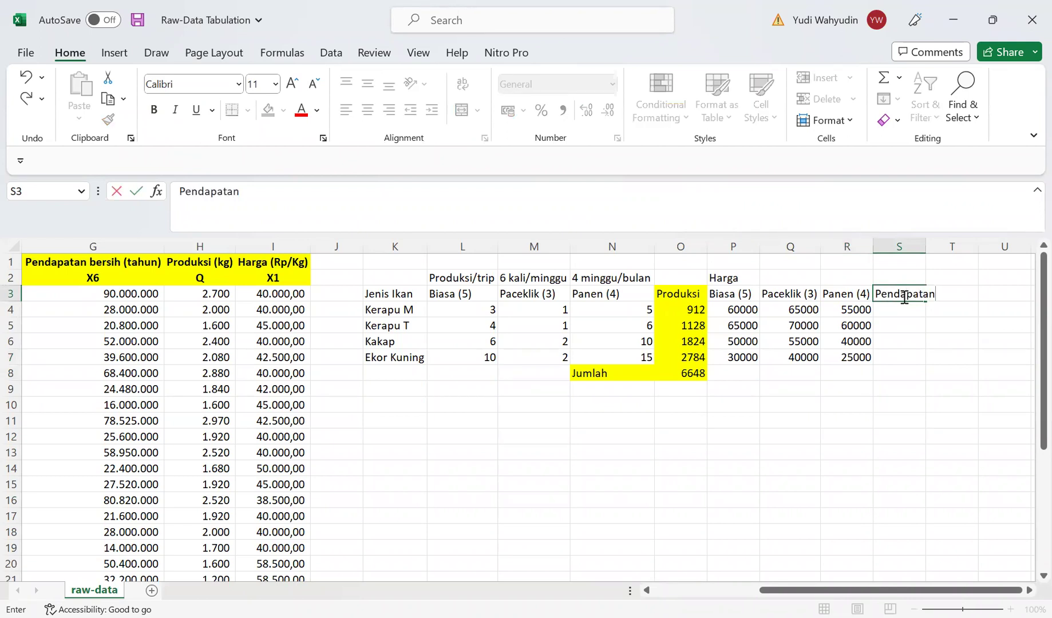
key(Return)
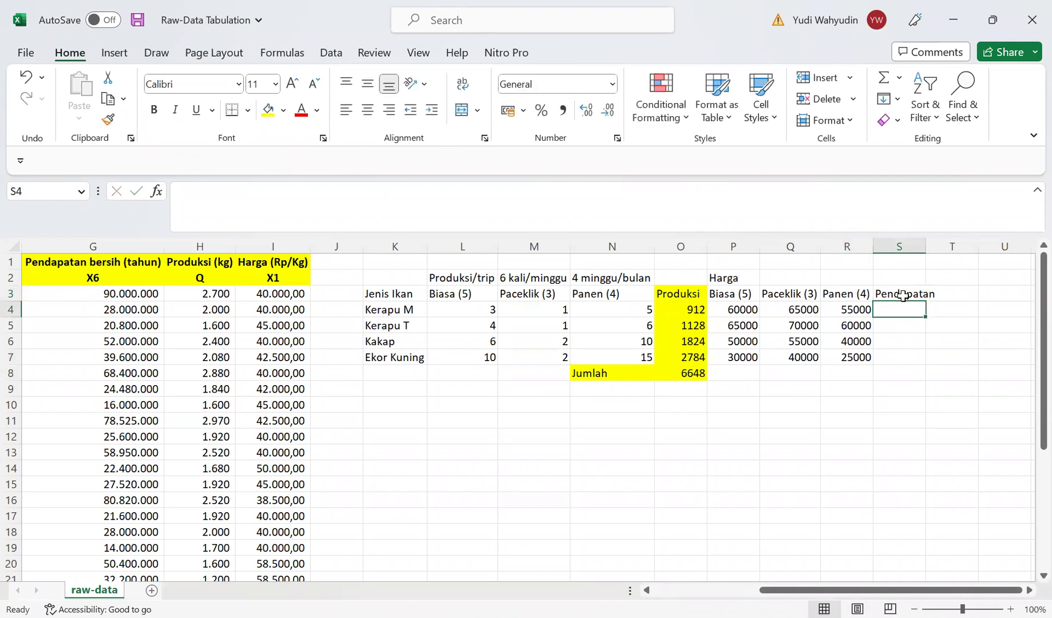
double_click(926, 246)
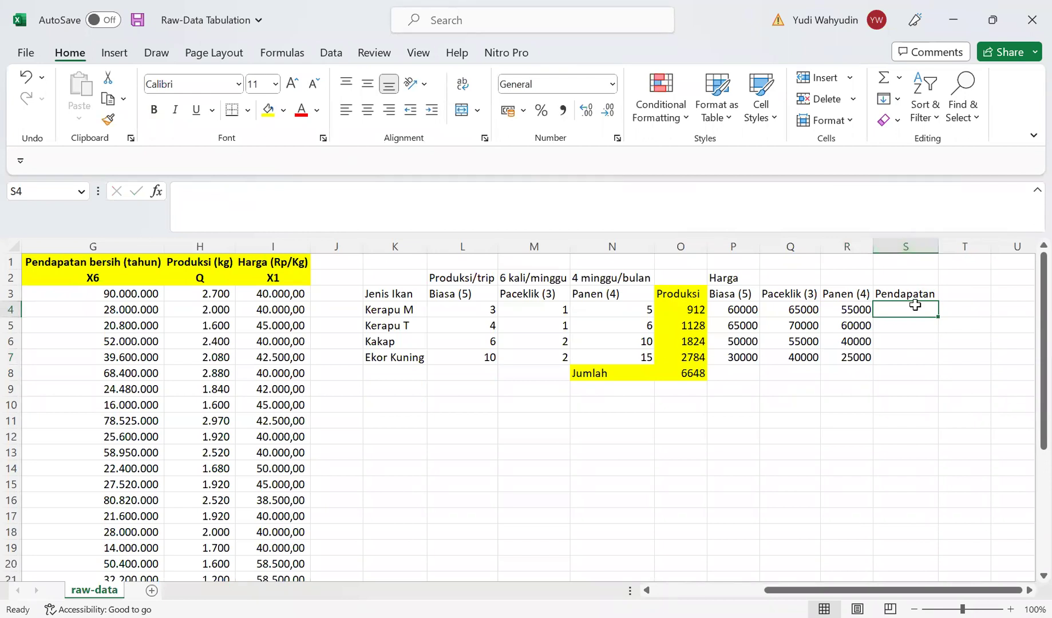
Step: Copy the text of the production formula in O4 and paste it into S4 with its cell references unchanged
click(694, 312)
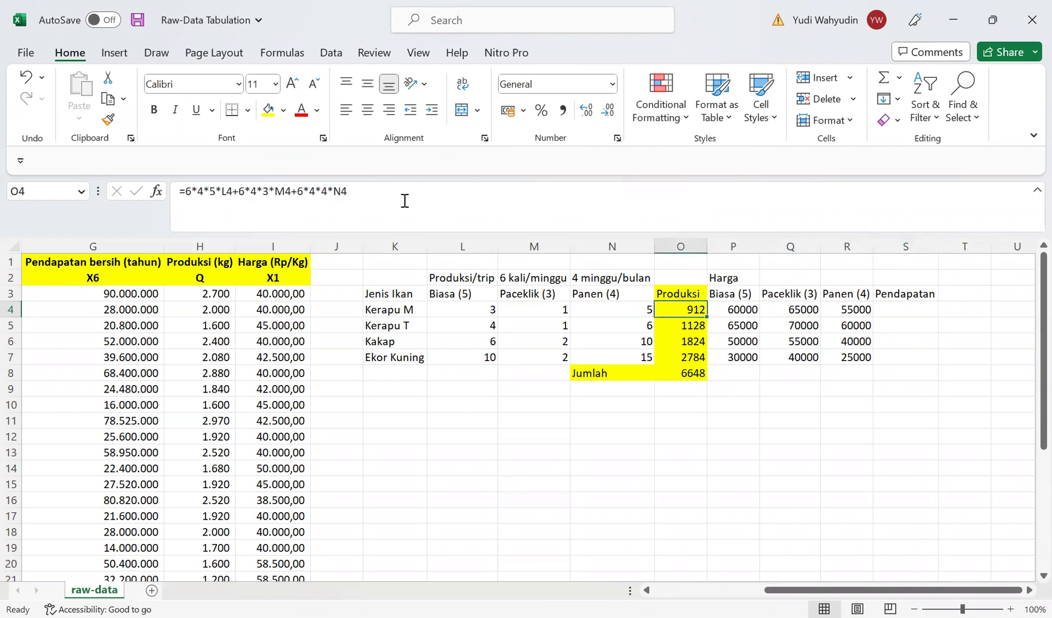
drag(404, 201, 183, 190)
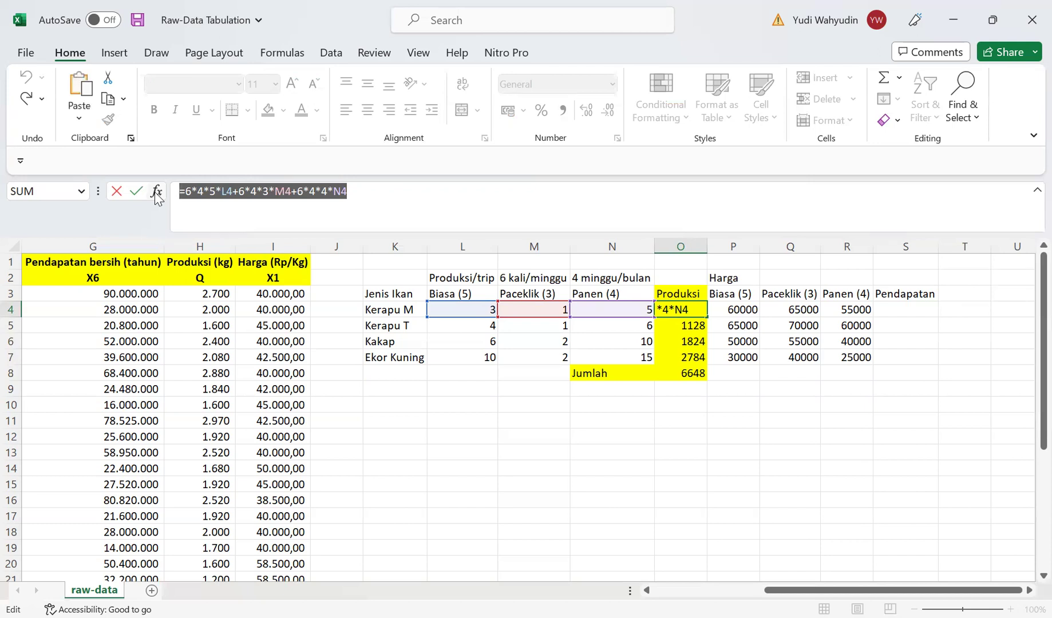
text(=)
click(885, 312)
key(ctrl+z)
key(ctrl+c)
text(=)
click(904, 310)
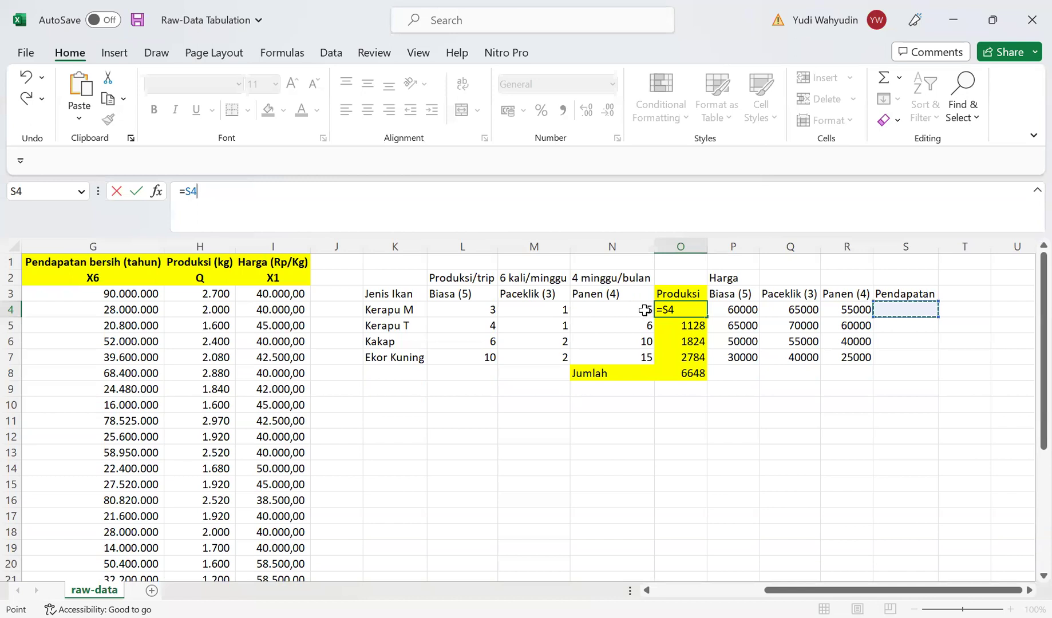
key(ctrl+z)
key(Return)
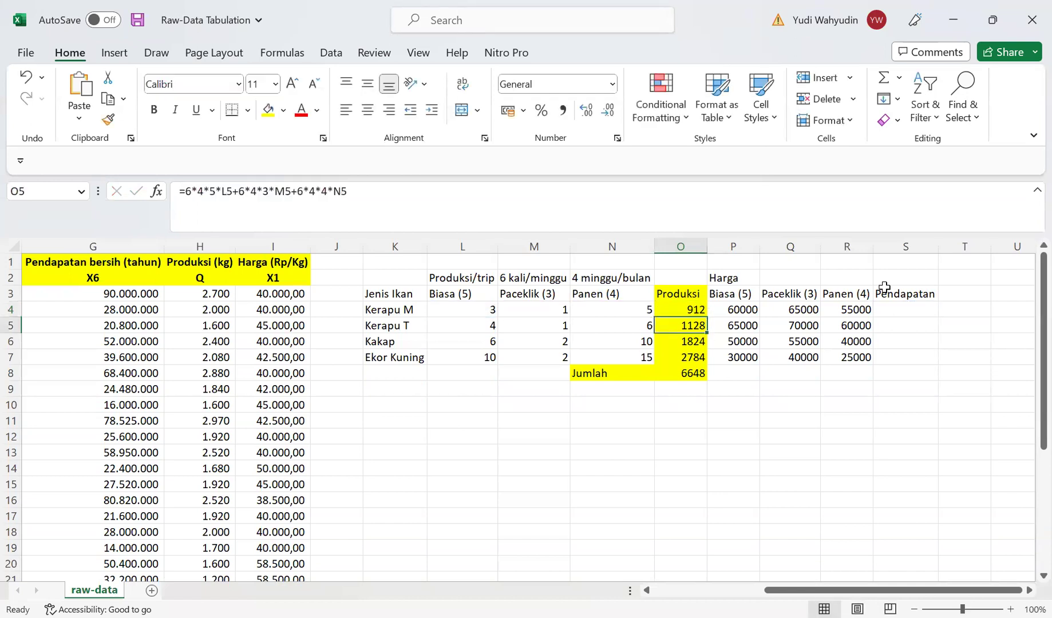
click(891, 310)
click(269, 206)
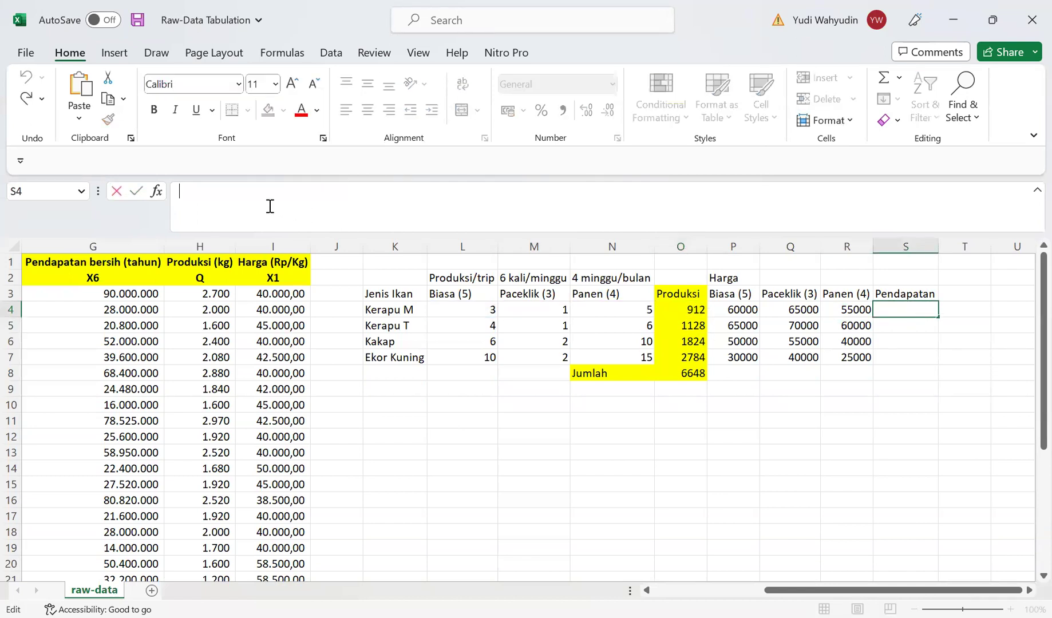
key(ctrl+v)
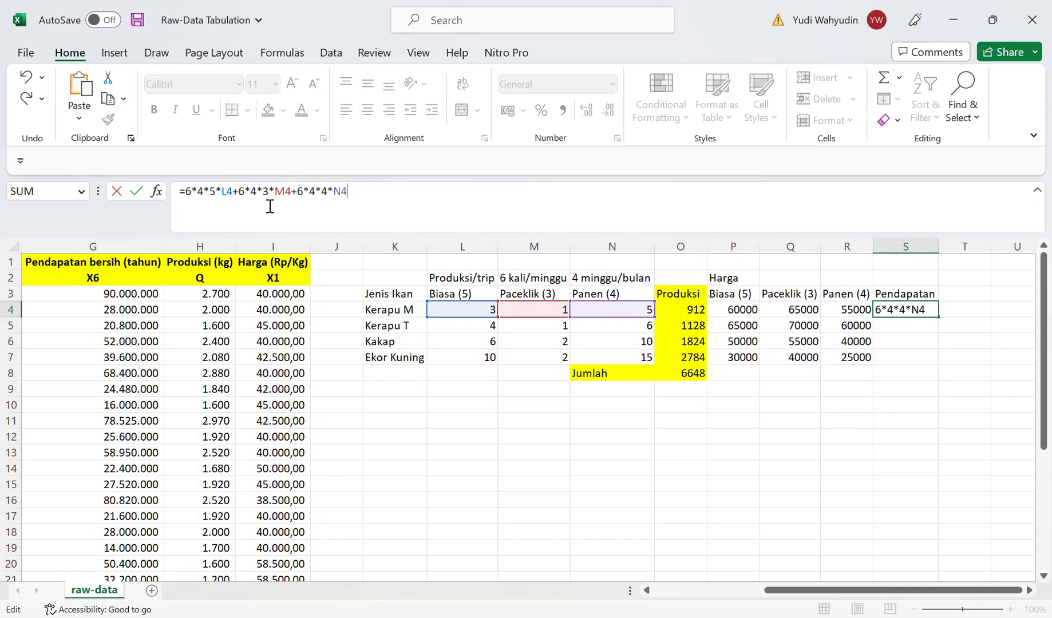
Step: Multiply each seasonal production term in the S4 formula by its price, giving =6*4*5*L4*P4+6*4*3*M4*Q4+6*4*4*N4*R4
click(234, 193)
text(*)
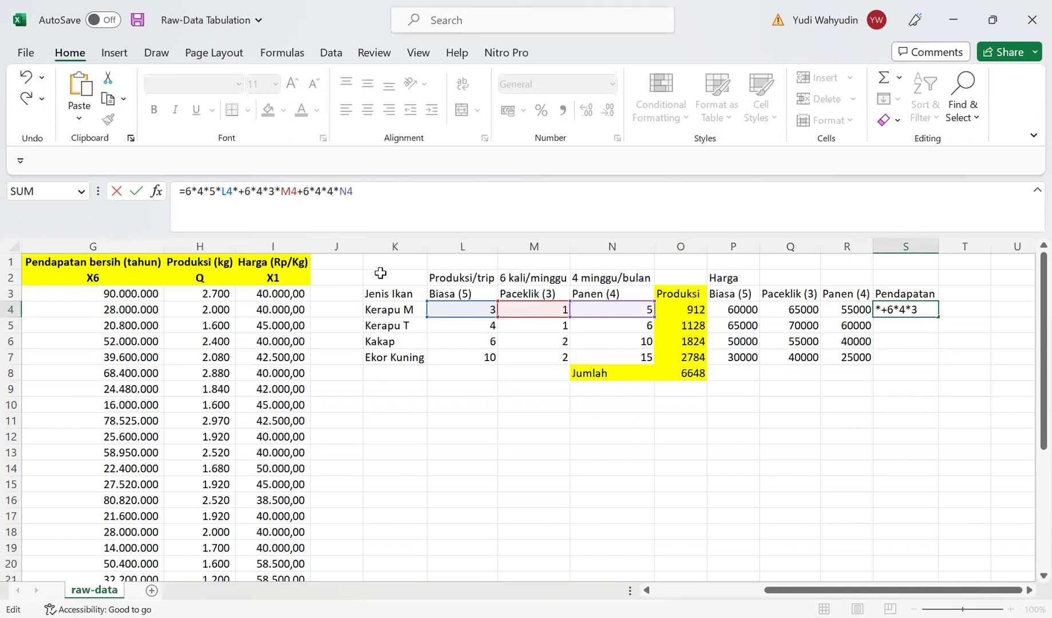
click(730, 311)
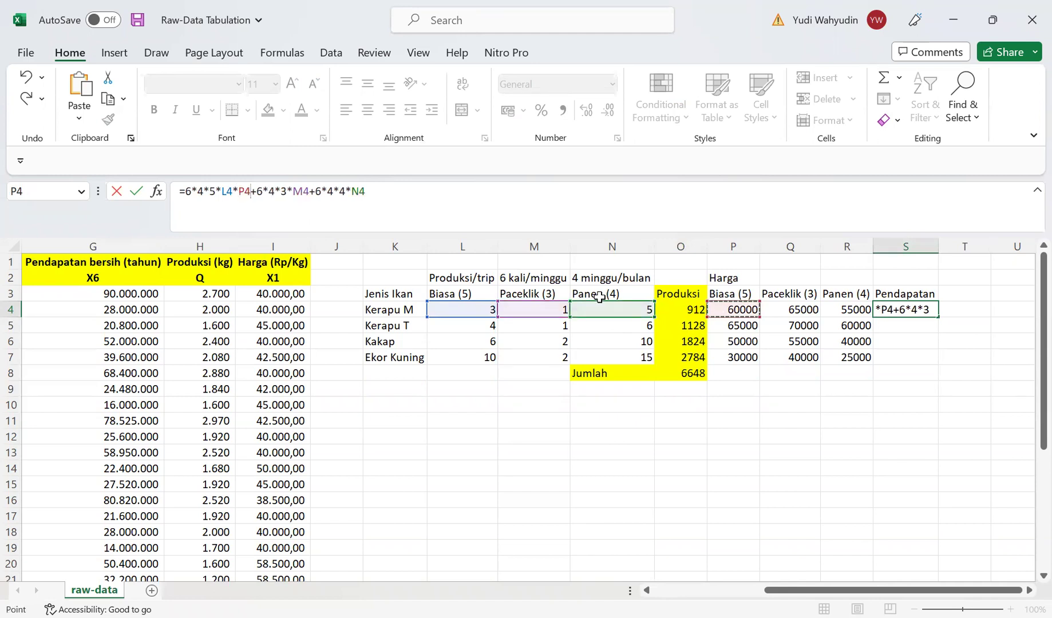
click(308, 189)
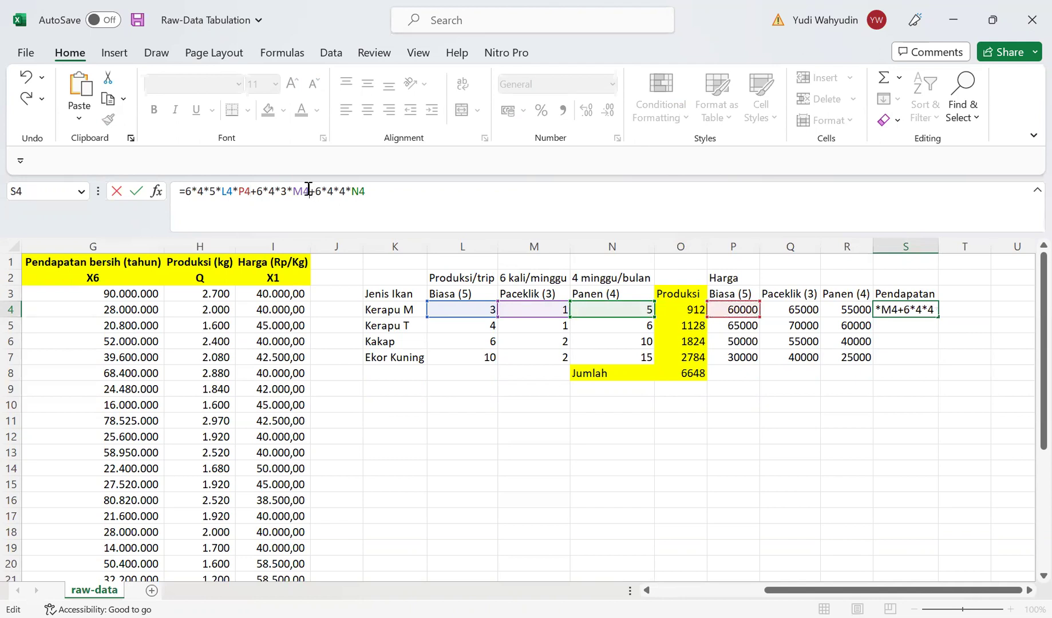
text(*)
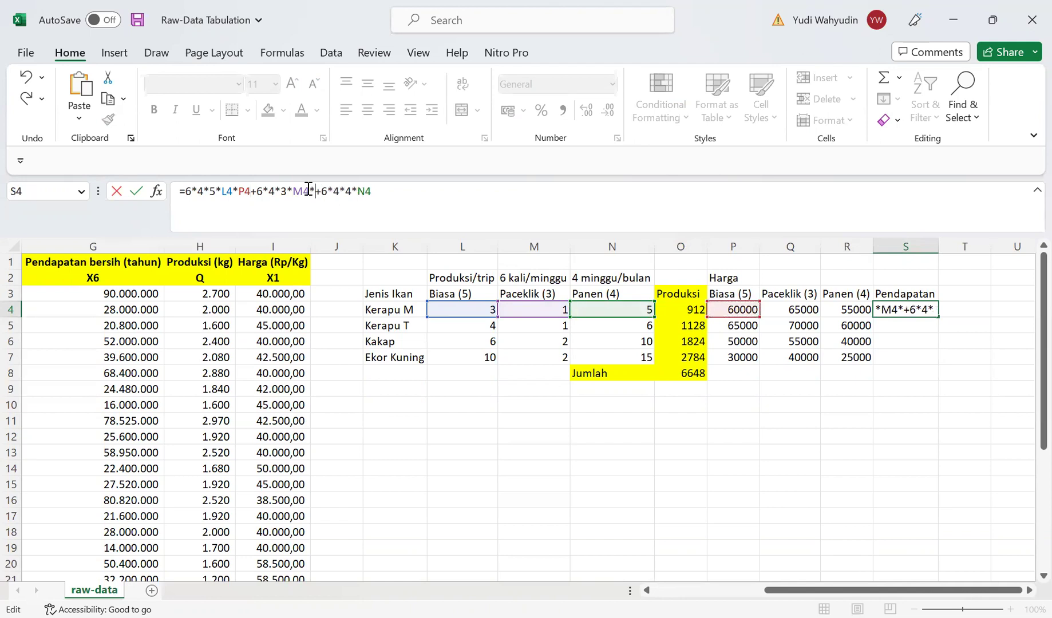
click(804, 309)
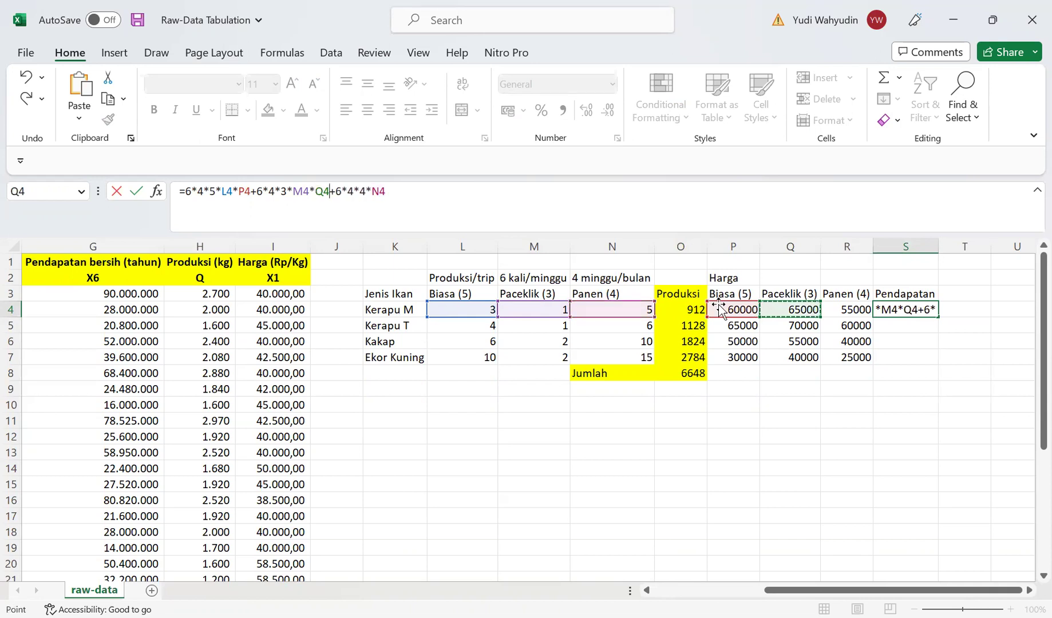
click(419, 188)
text(*)
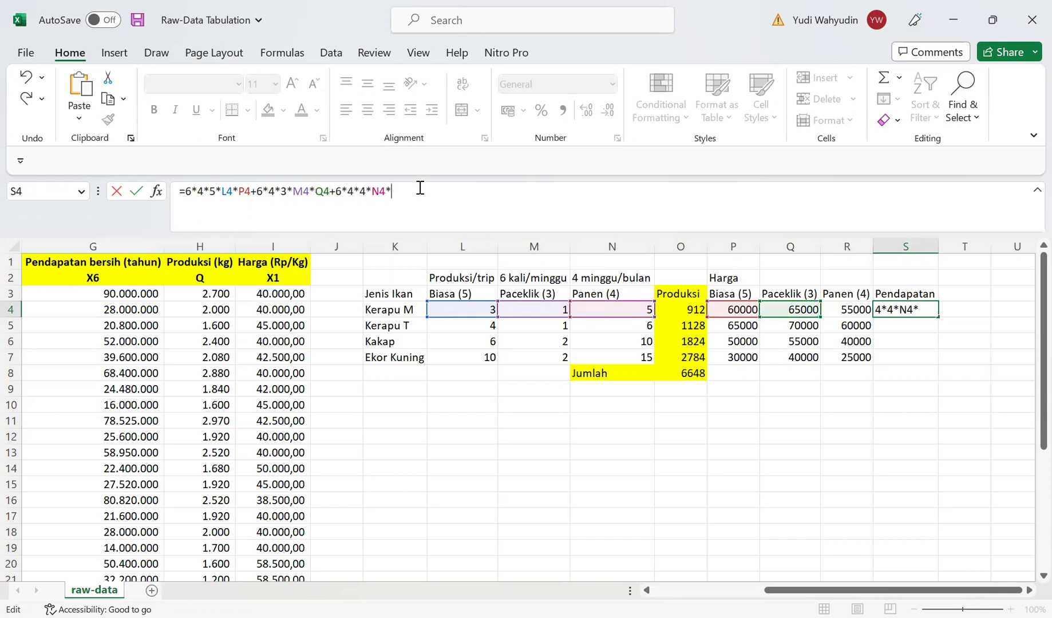
click(852, 310)
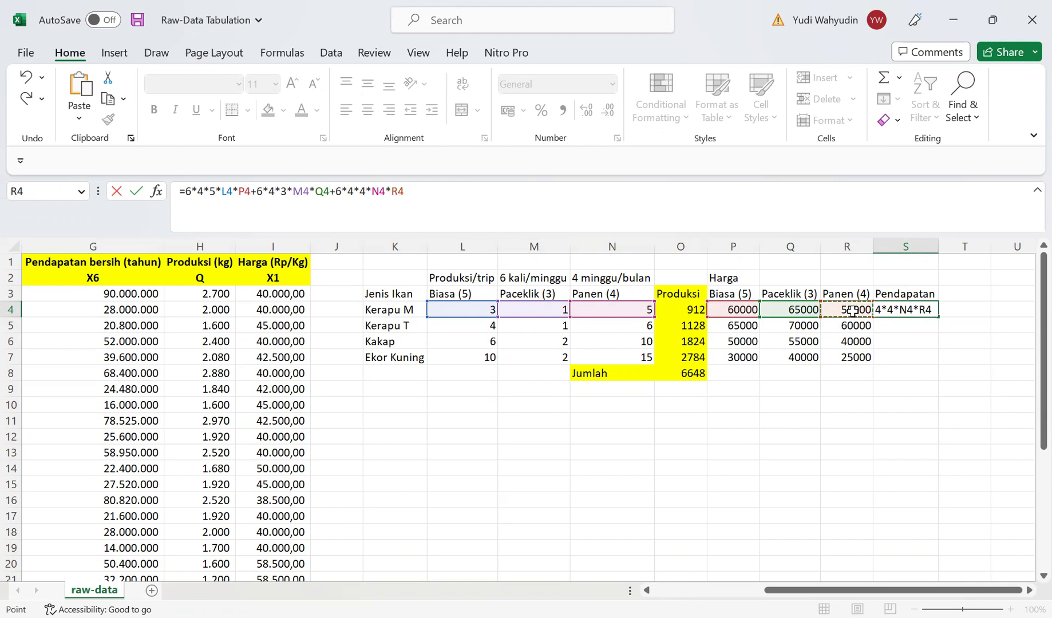
key(Return)
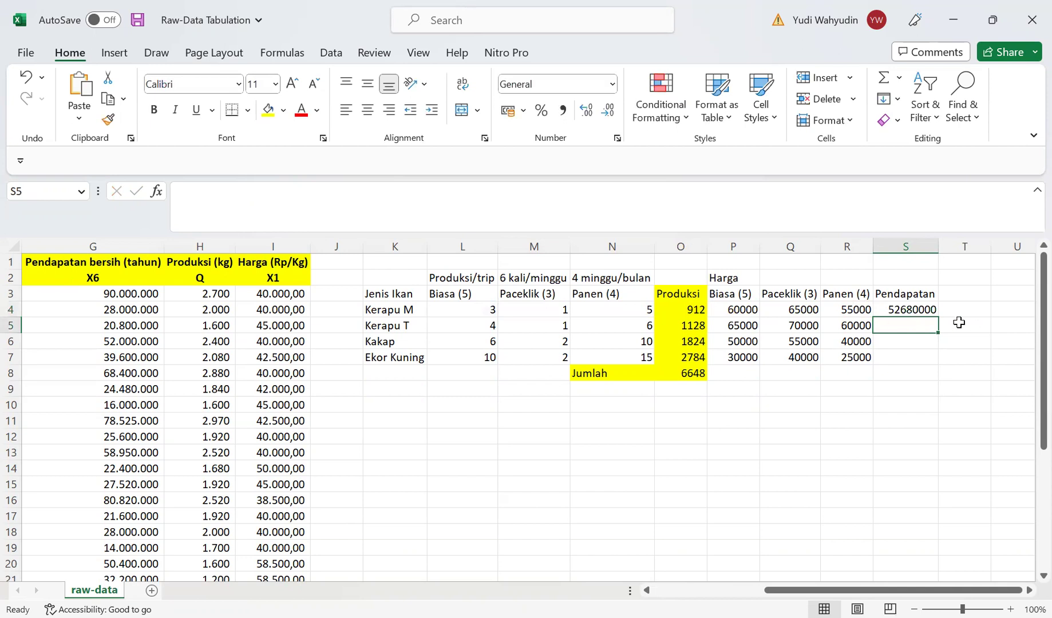
Step: Copy the Pendapatan formula from S4 down through S7 for the other fish types
click(927, 311)
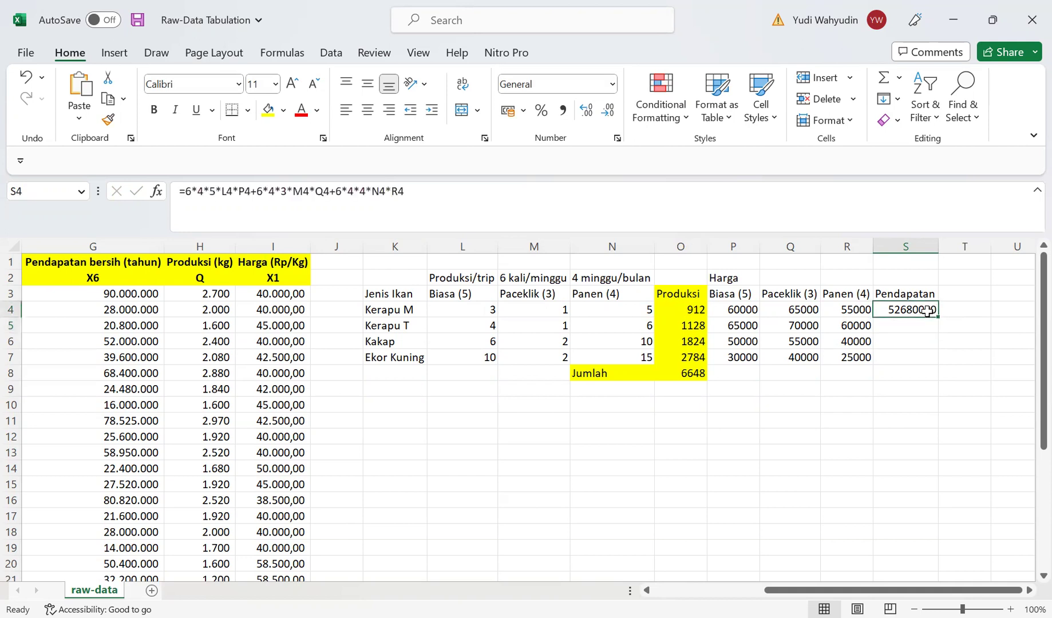
key(ctrl+c)
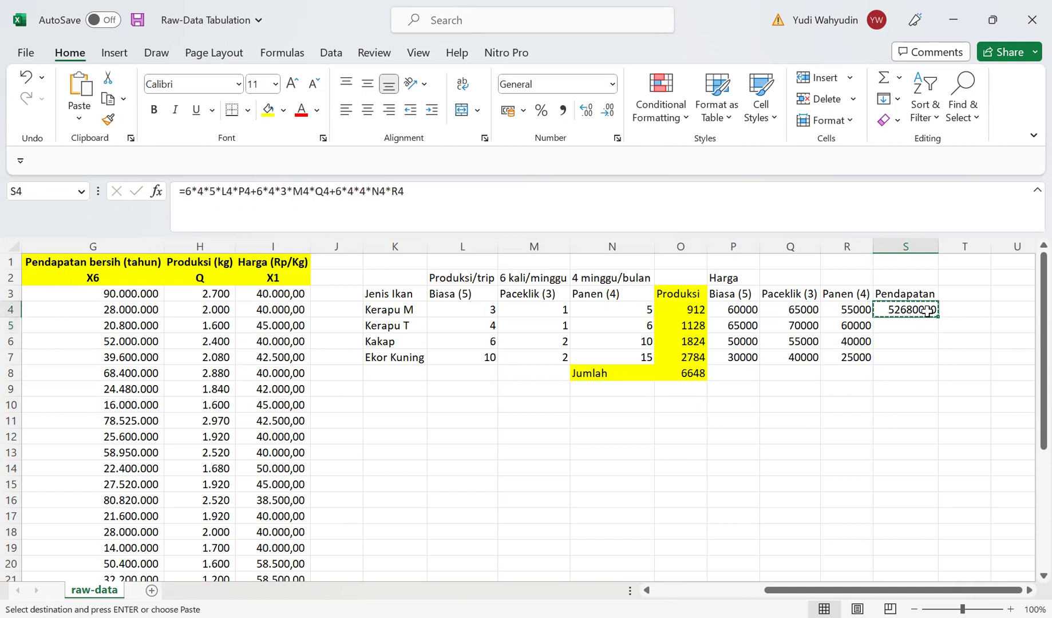
key(shift+Down)
key(shift+Down)
key(shift+Down)
key(Return)
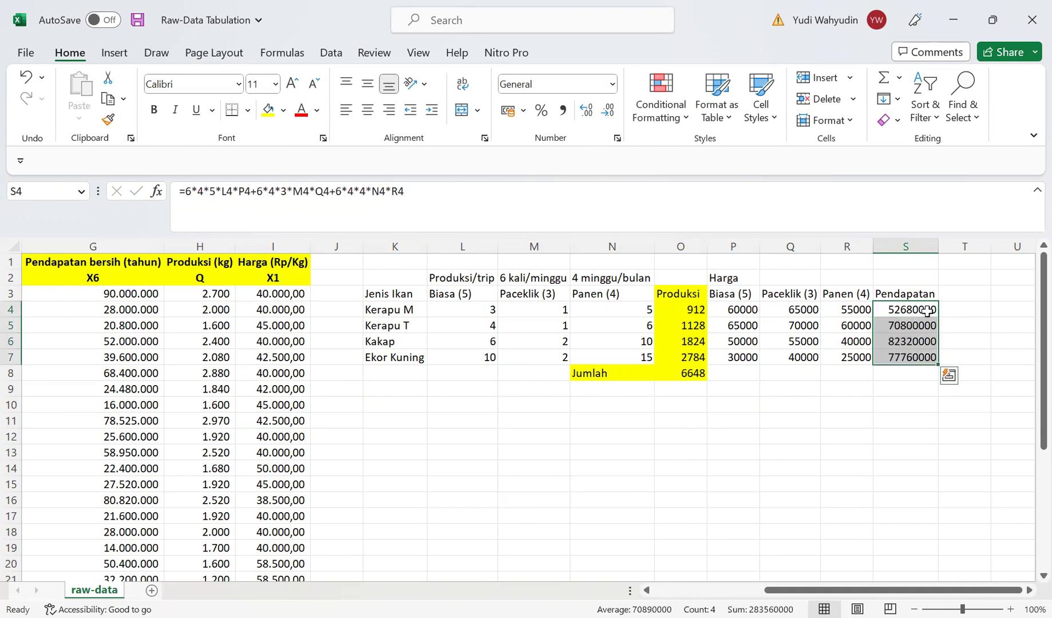
Step: Total the Pendapatan values in S8 with a SUM of S4:S7
click(909, 373)
text(=)
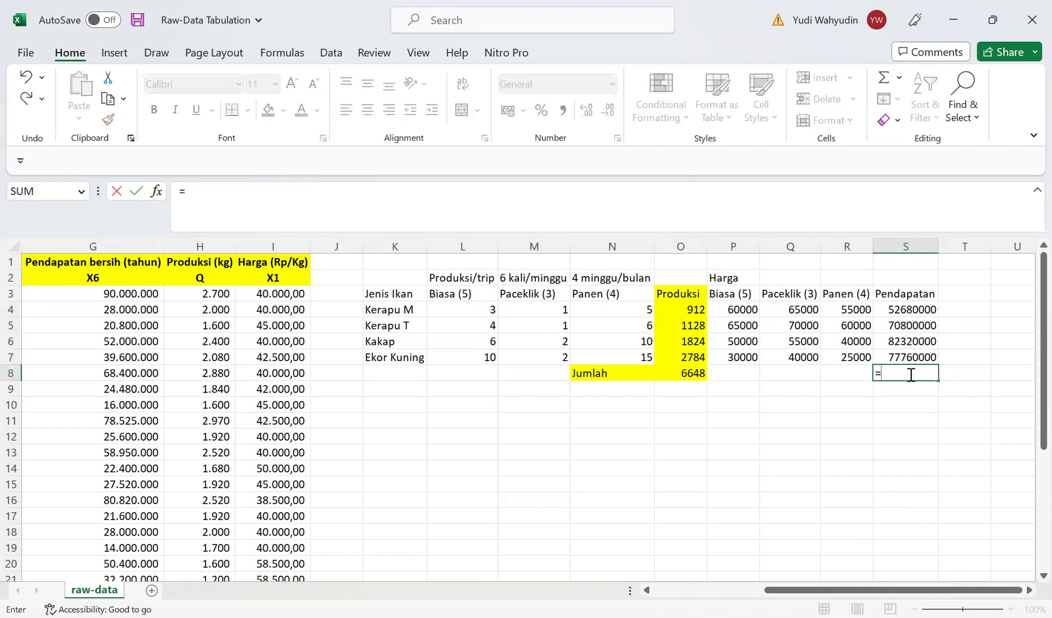
text(sum()
key(Up)
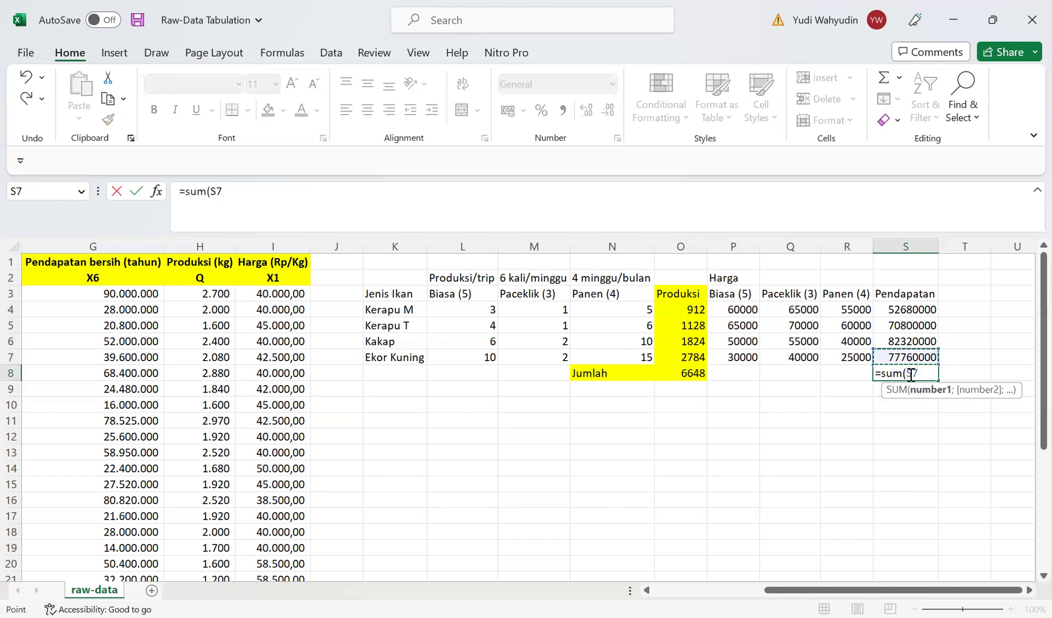
key(shift+Up)
key(shift+Up)
key(shift+Up)
key(Return)
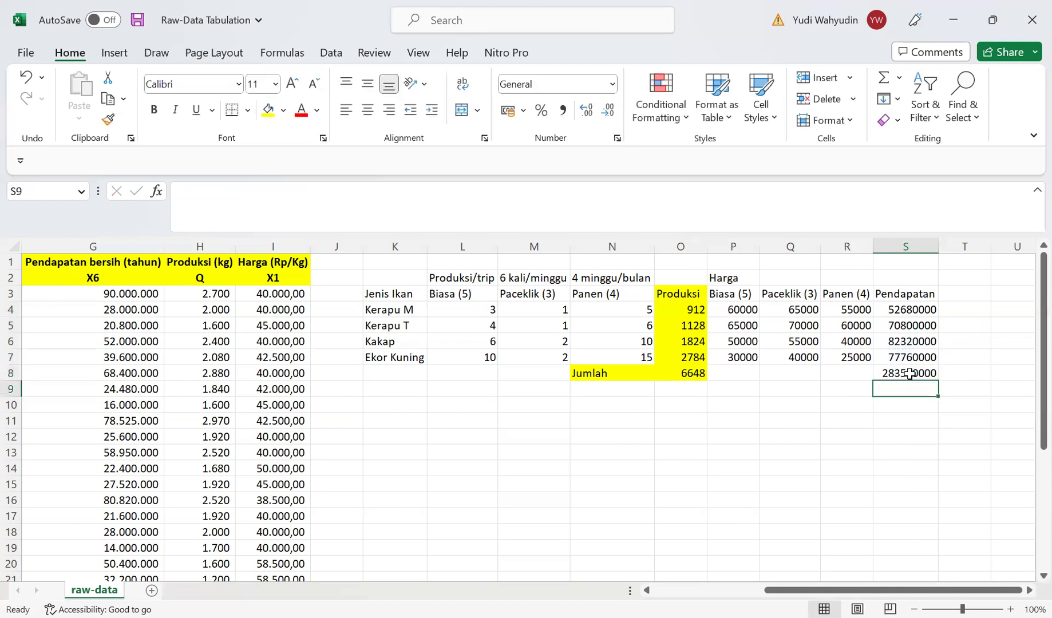
Step: Label the revenue total "Pendapatan ikan" in R8 and fit the width of column R to it
click(853, 372)
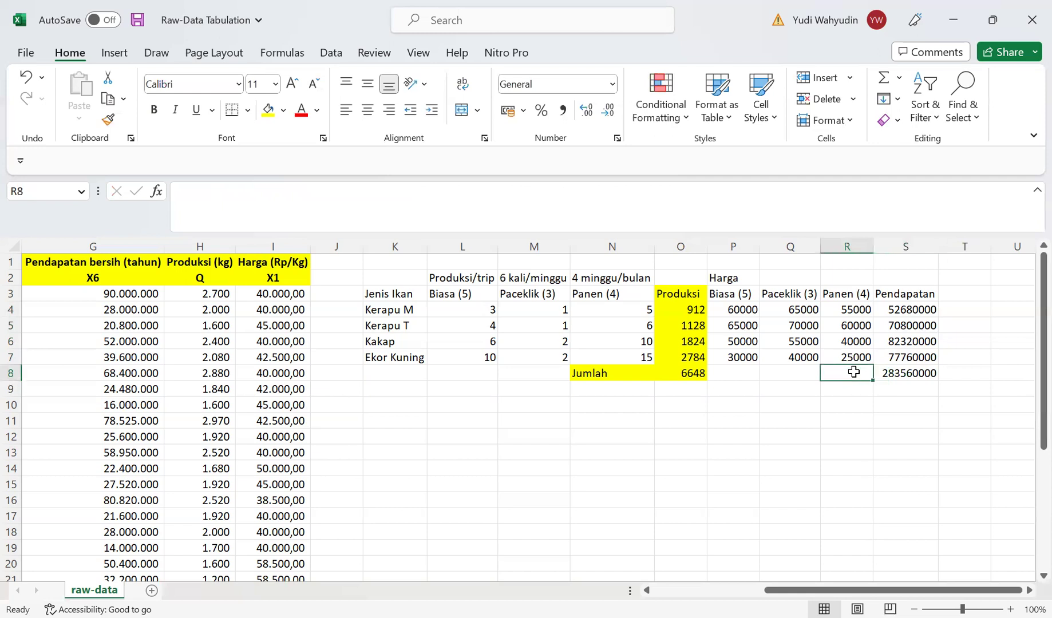
text(Pendapatan)
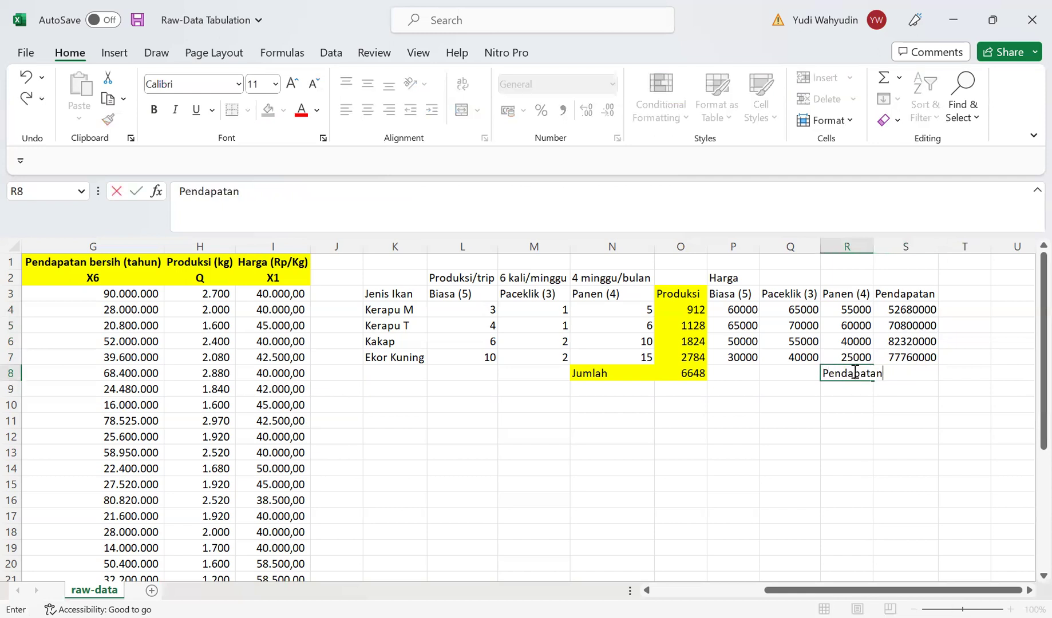
text( ikan)
key(Return)
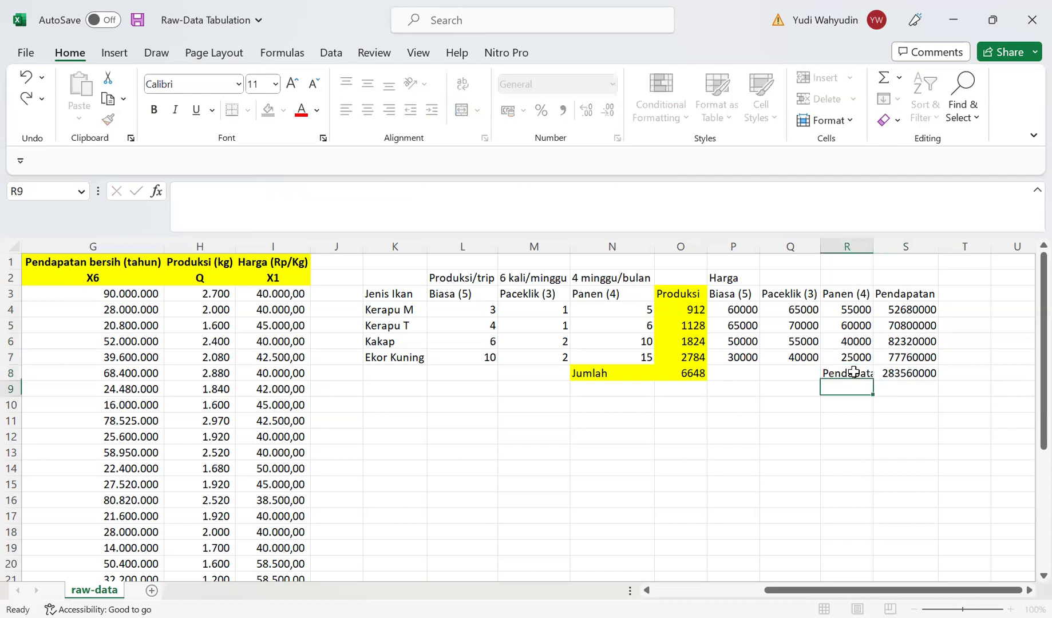
double_click(873, 246)
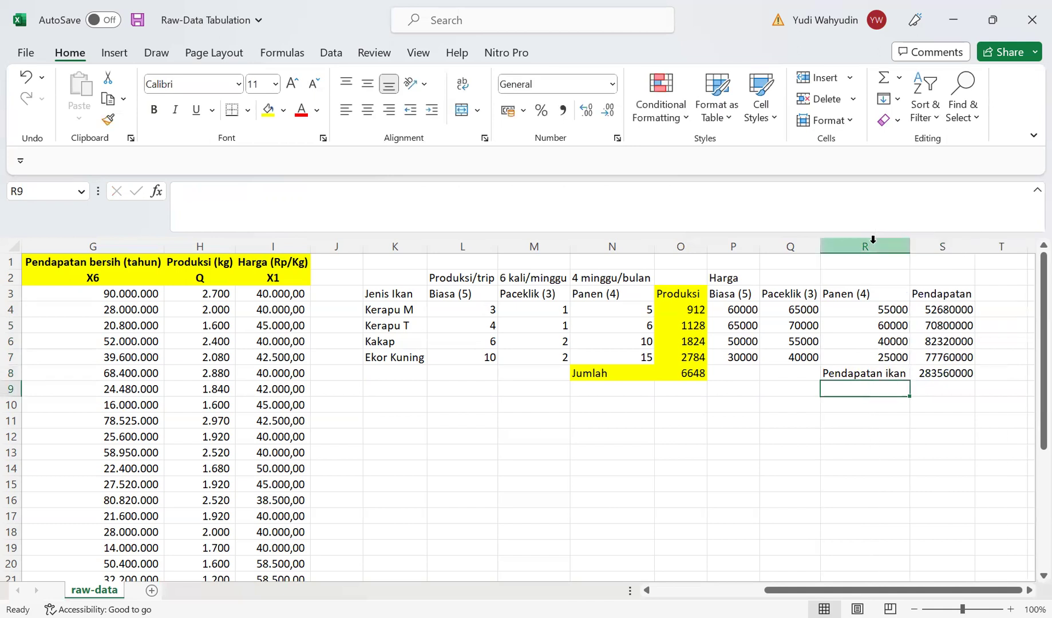
click(945, 373)
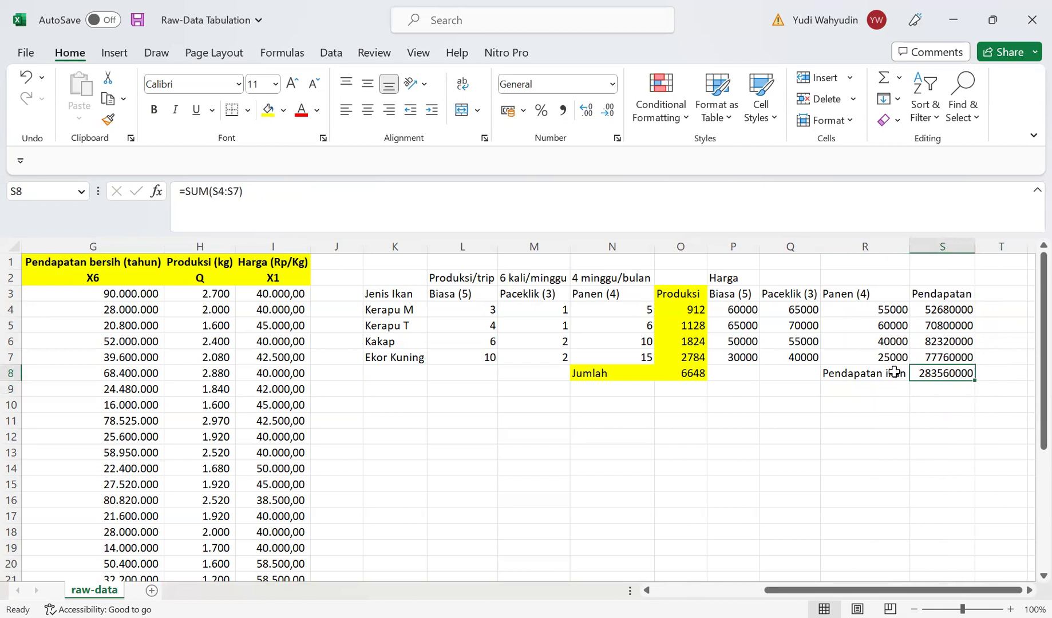
Step: Add the label "Harga ikan rata-rata" in N9 and fit the width of column N to it
click(596, 386)
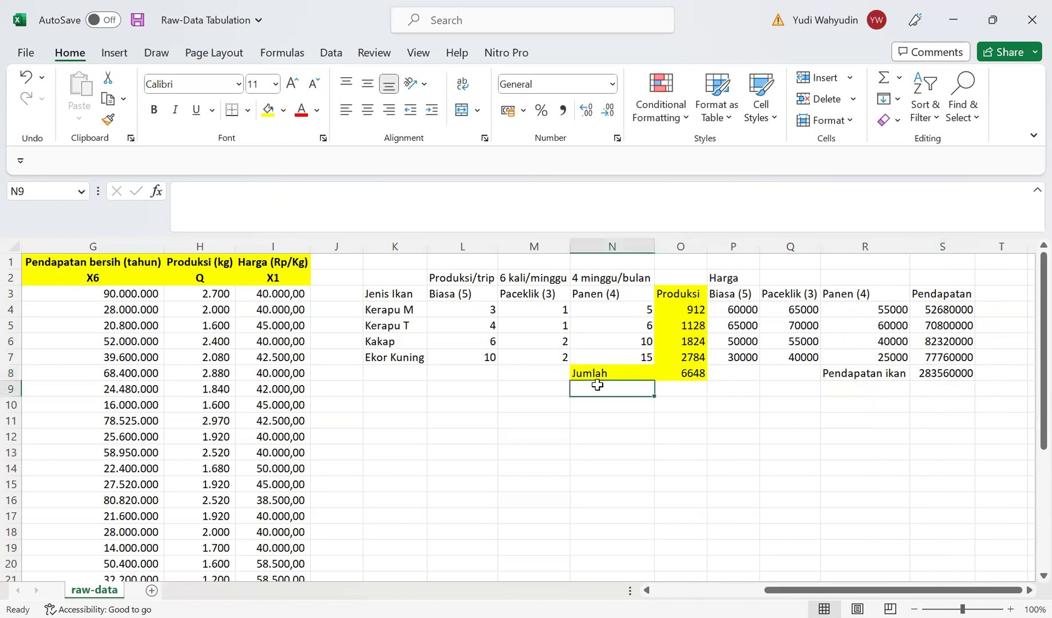
text(Hrg)
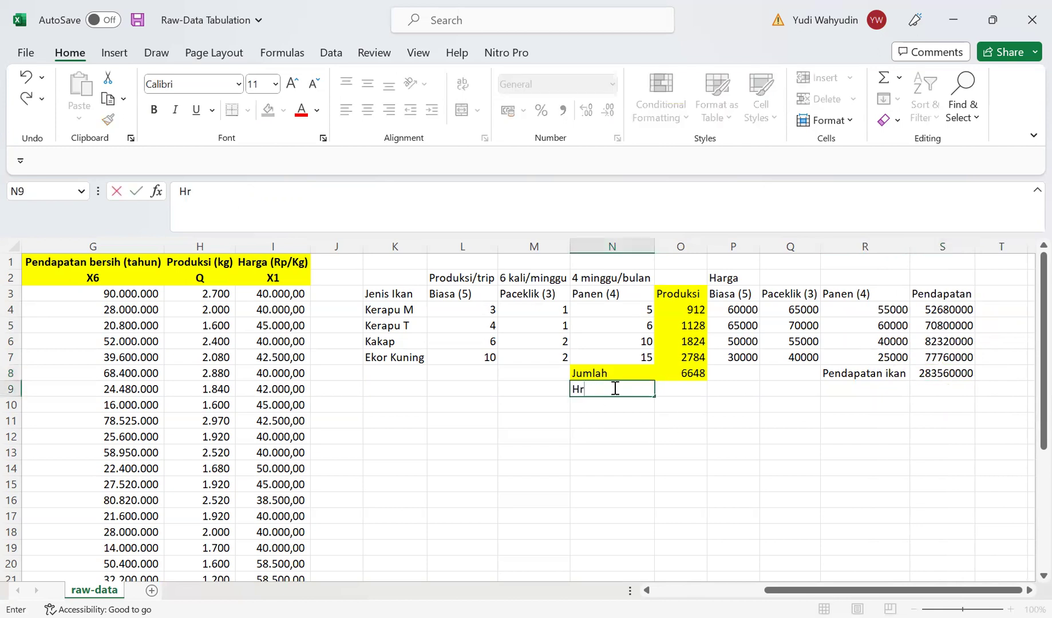
key(BackSpace)
key(BackSpace)
text(arga ian)
key(BackSpace)
key(BackSpace)
text(kan rata-rata)
key(Return)
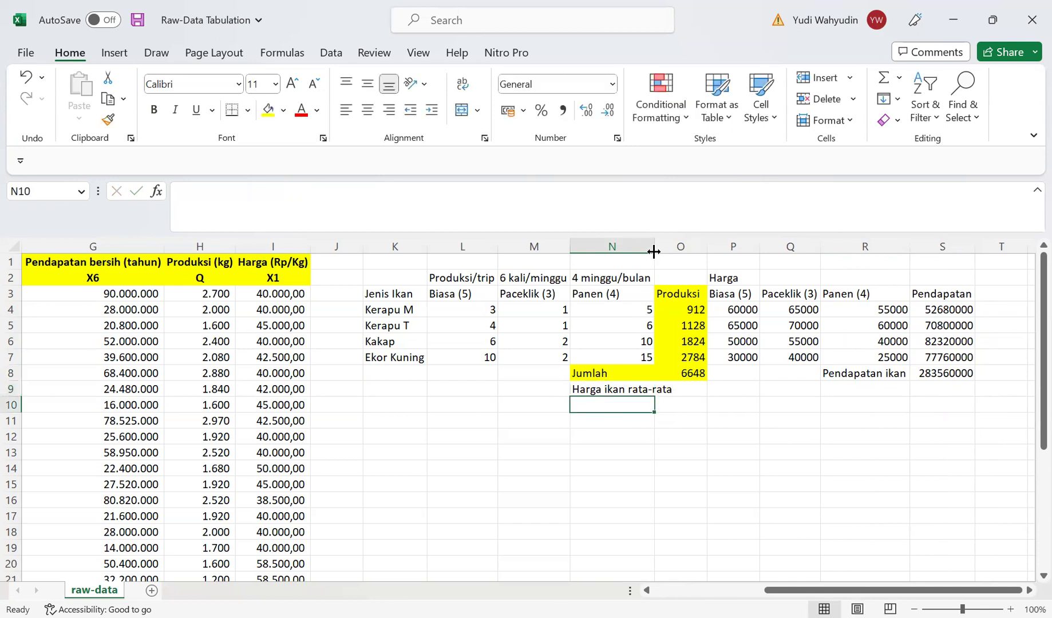
double_click(655, 253)
Step: Calculate the average fish price in O9 as =S8/O8 and show it in comma-style Accounting format
click(723, 389)
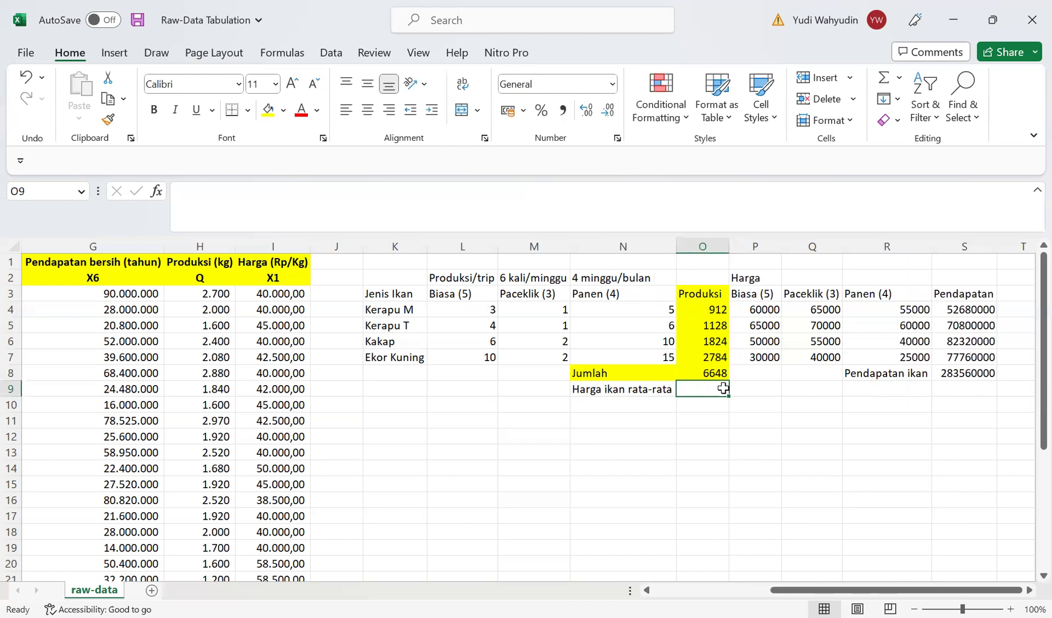
text(=)
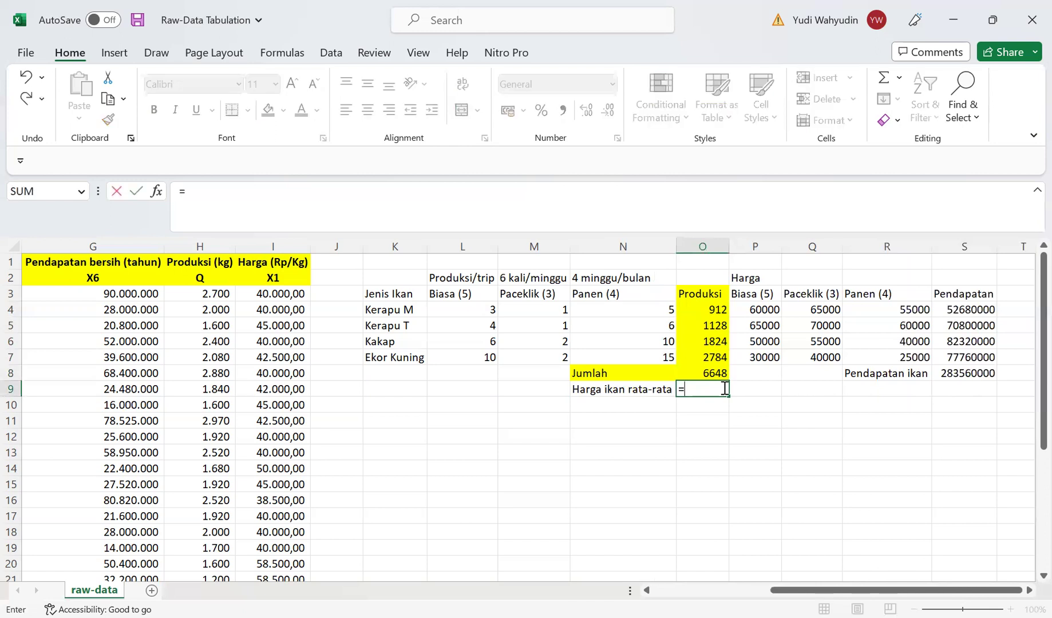
click(950, 374)
text(/)
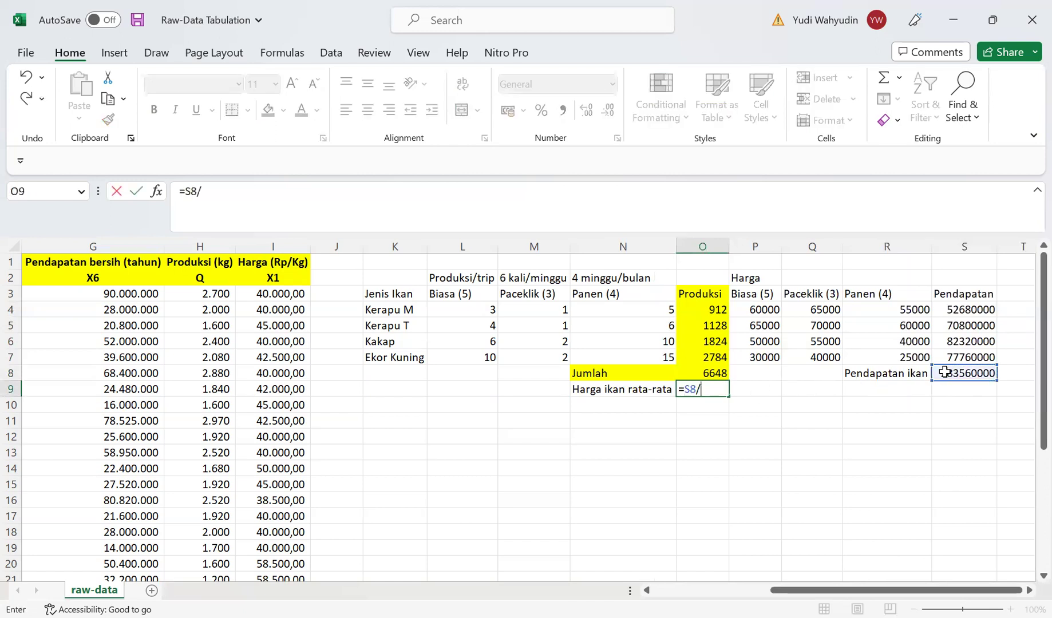
click(722, 372)
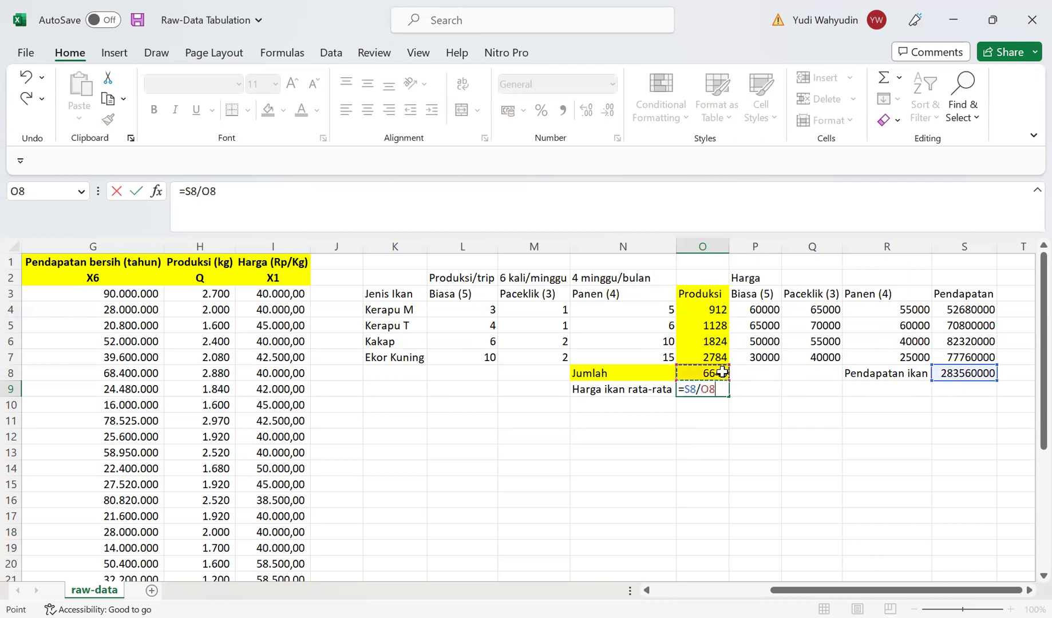
key(Return)
click(702, 391)
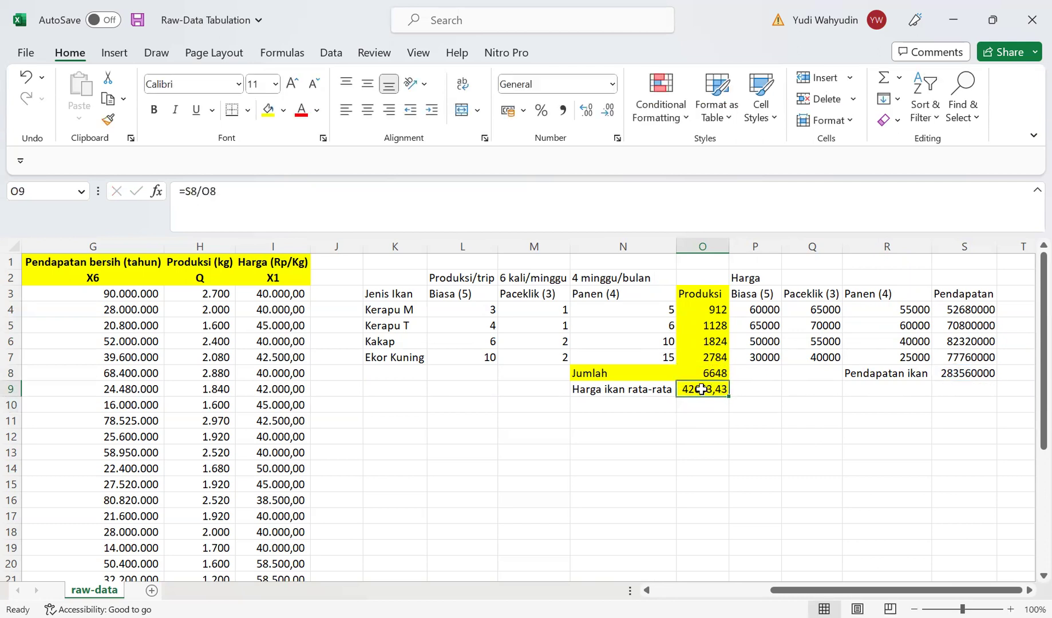
click(565, 110)
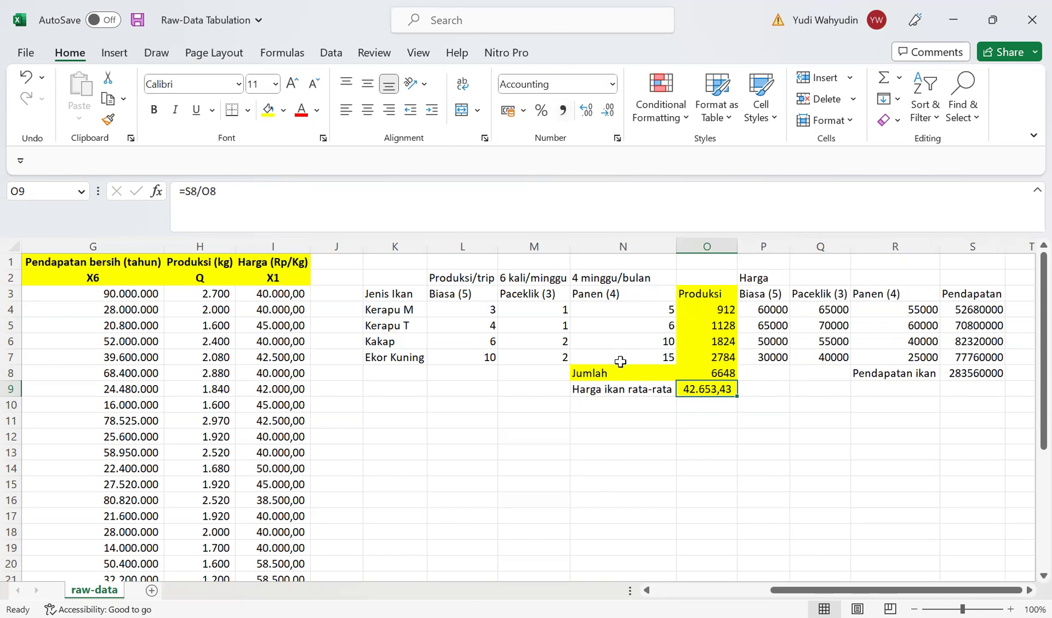
Step: Give the average price row N9:O9 a light green fill and bold text
drag(632, 391, 701, 392)
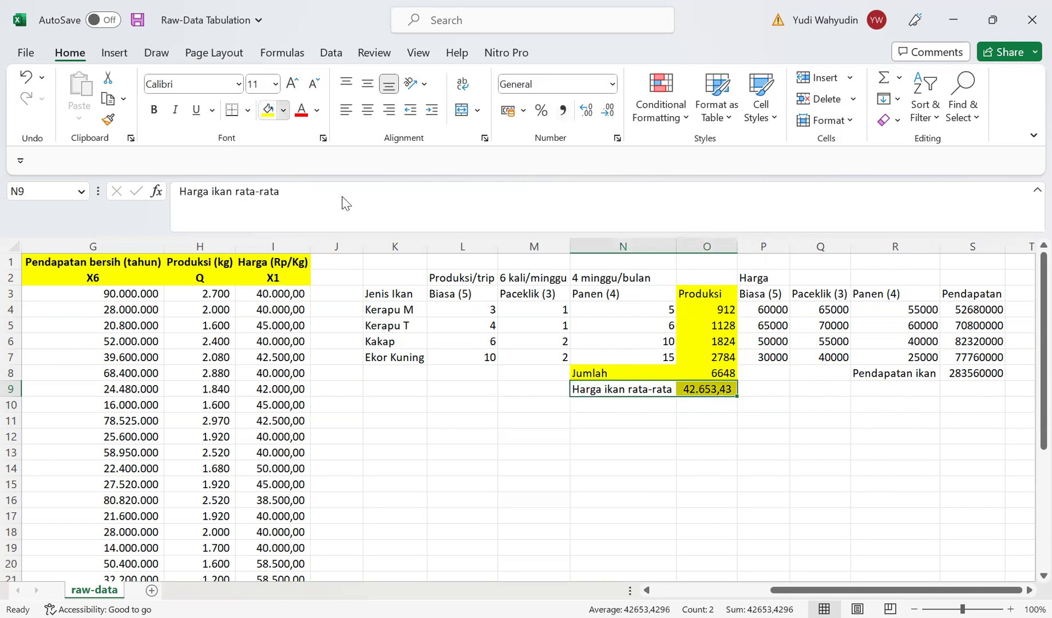
click(283, 111)
click(394, 194)
click(153, 110)
click(663, 499)
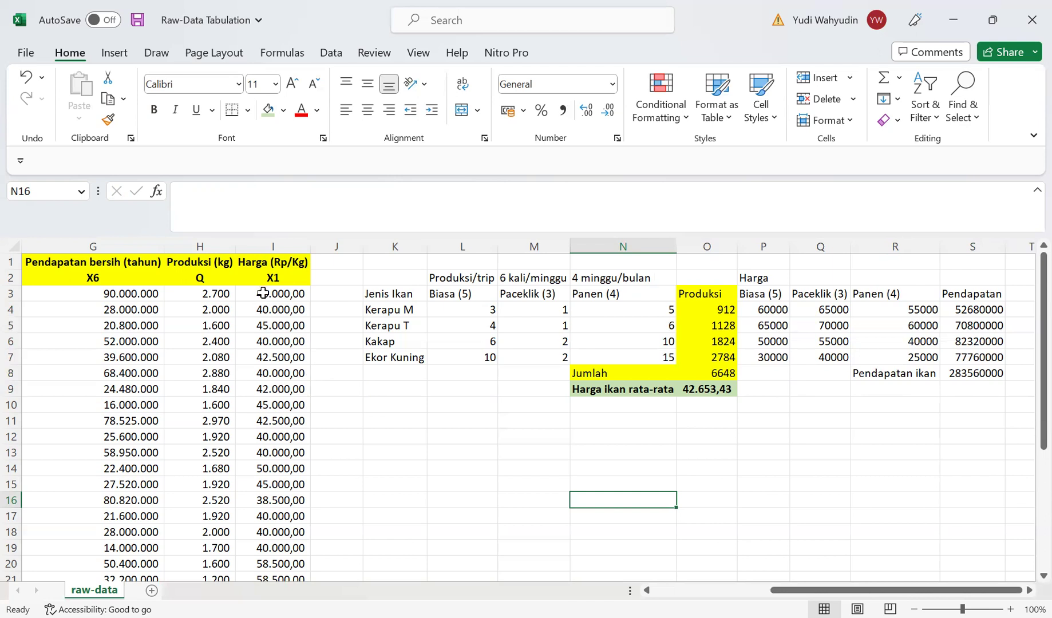
click(263, 293)
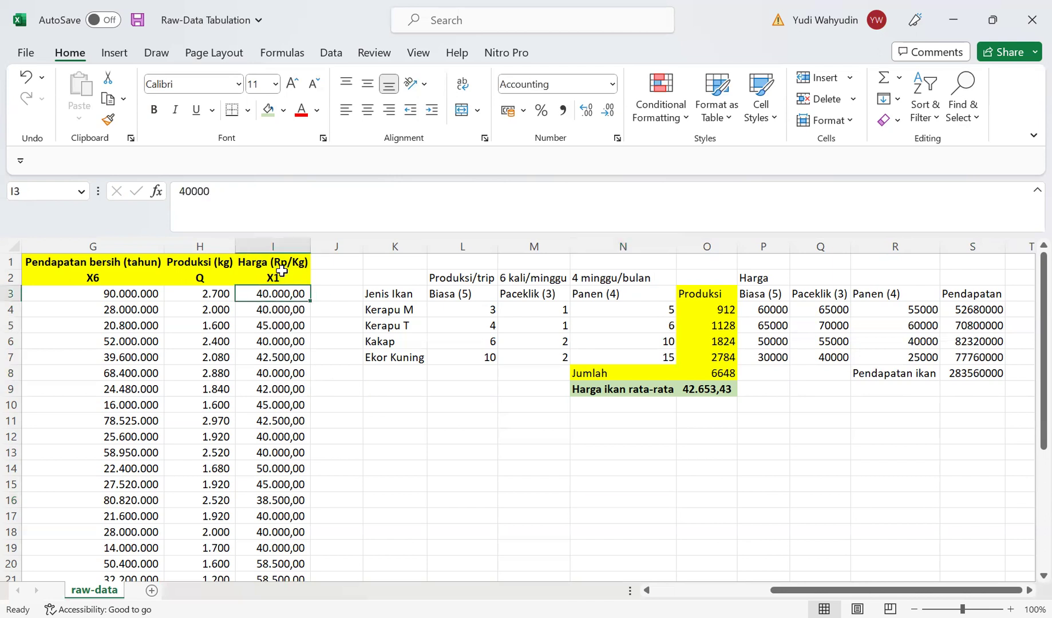
key(Left)
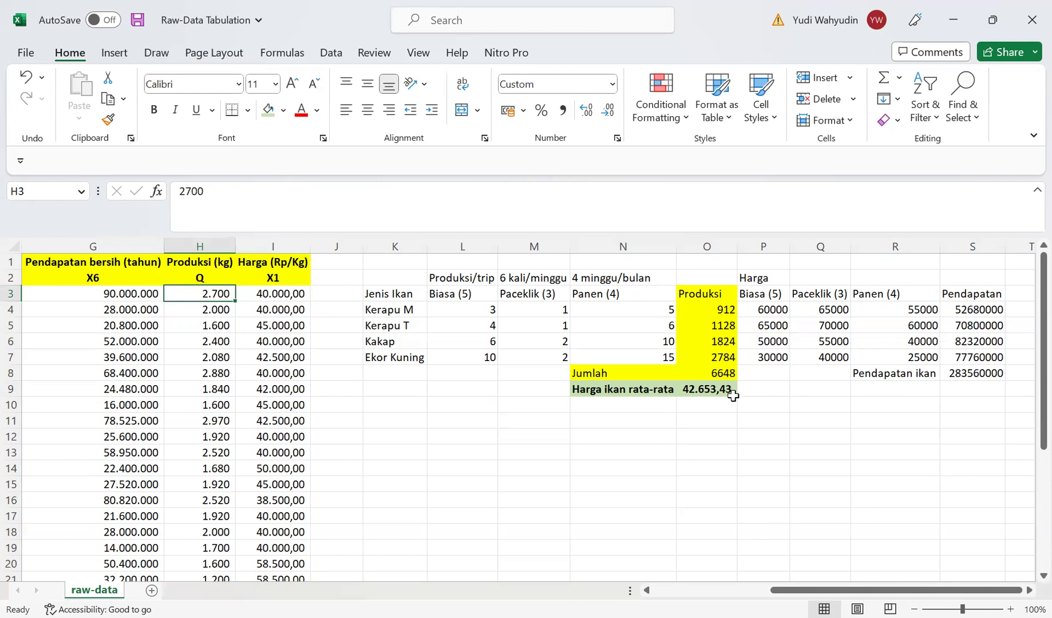
click(717, 372)
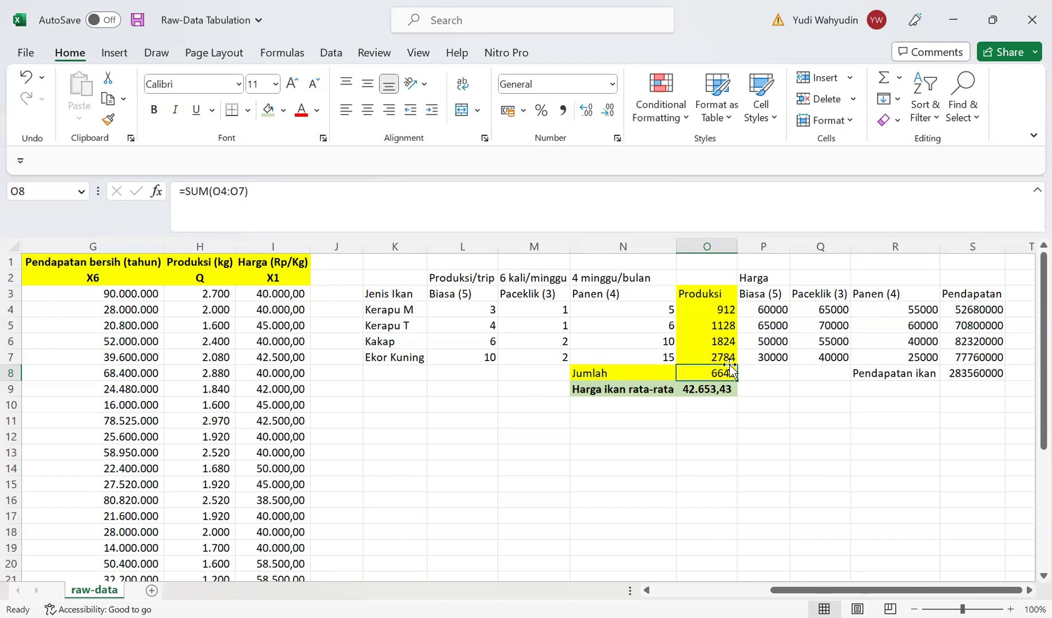
Step: Add the label "Responden 1" in K2 in bold with yellow fill, and fit the width of column K to it
click(384, 273)
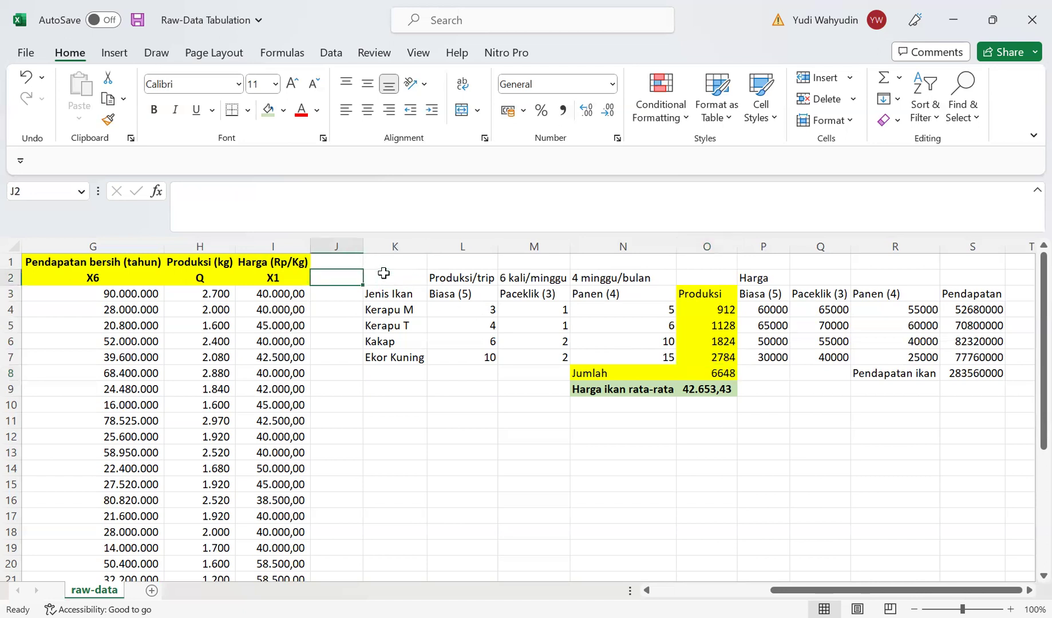
text(Responden)
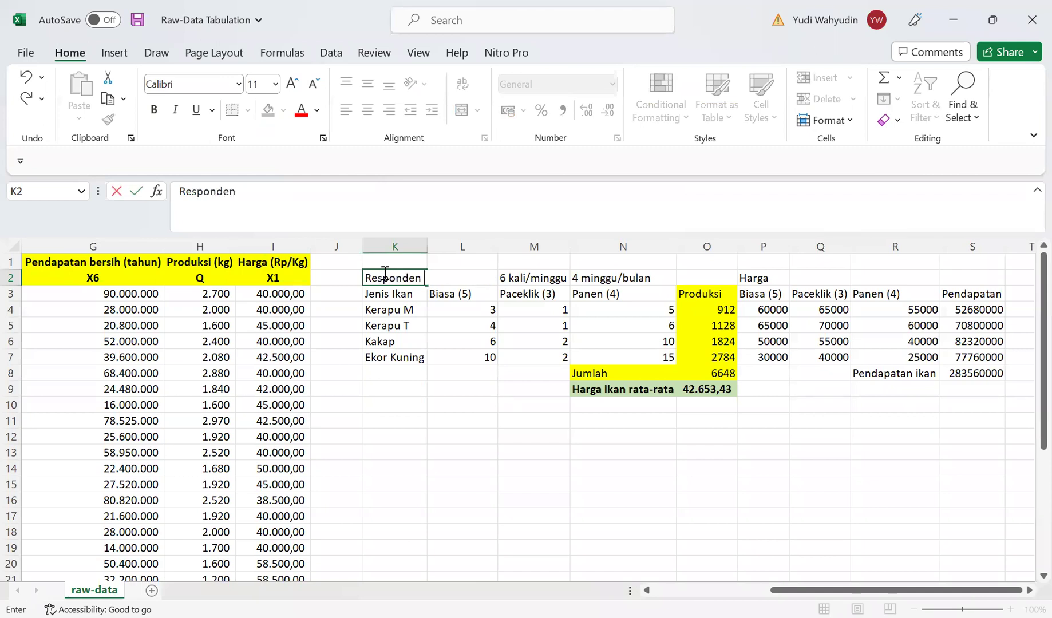
text( 1)
key(Return)
drag(423, 243, 430, 242)
click(519, 459)
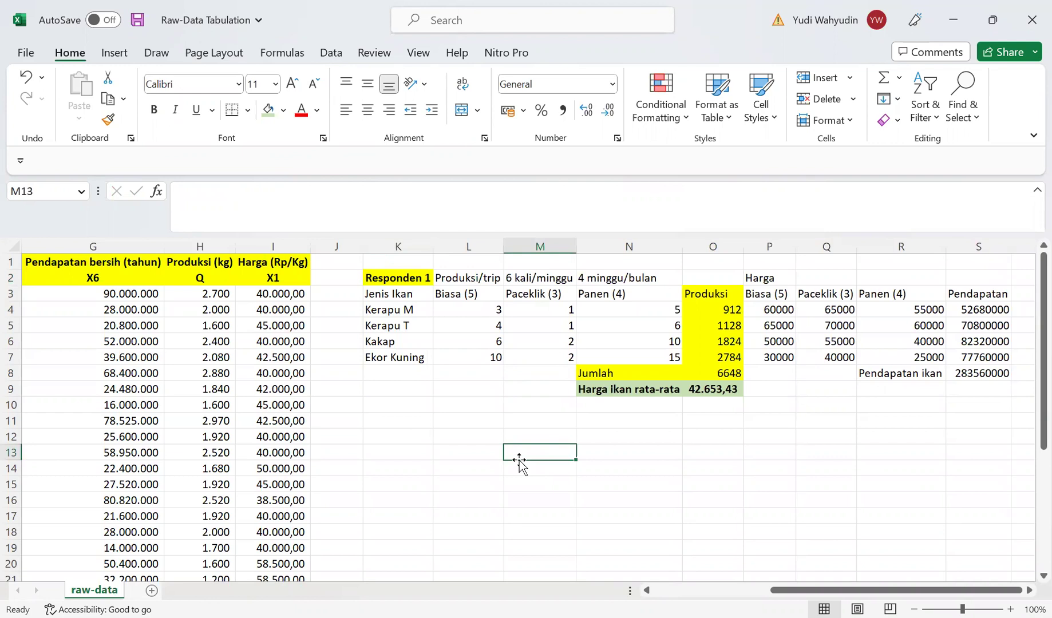
Step: Format the fish revenue total in S8 with comma style and no decimals
click(967, 372)
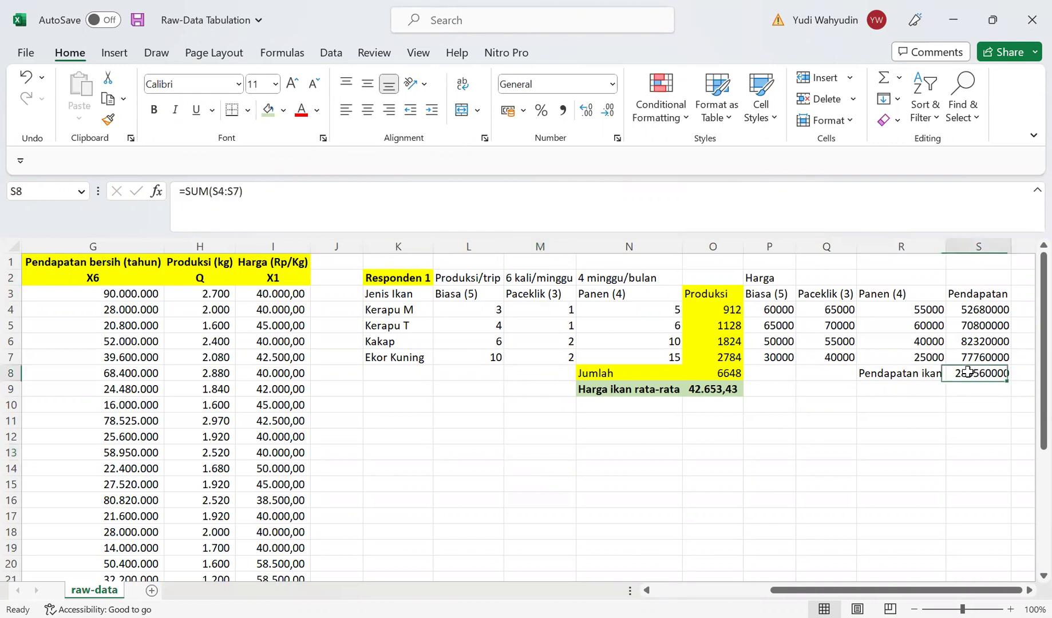
click(563, 110)
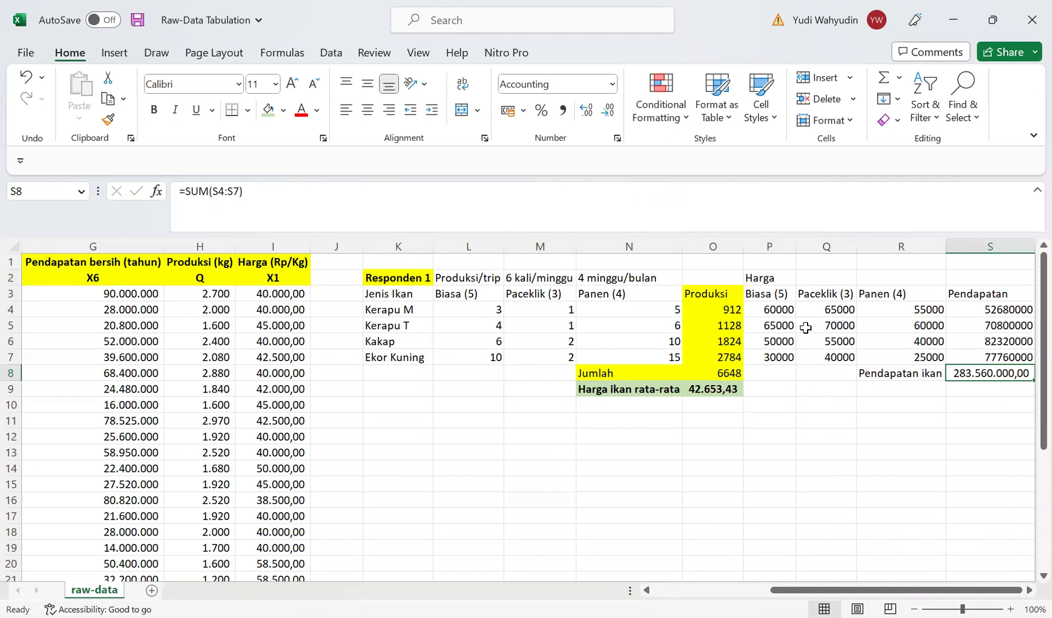
click(608, 110)
click(608, 110)
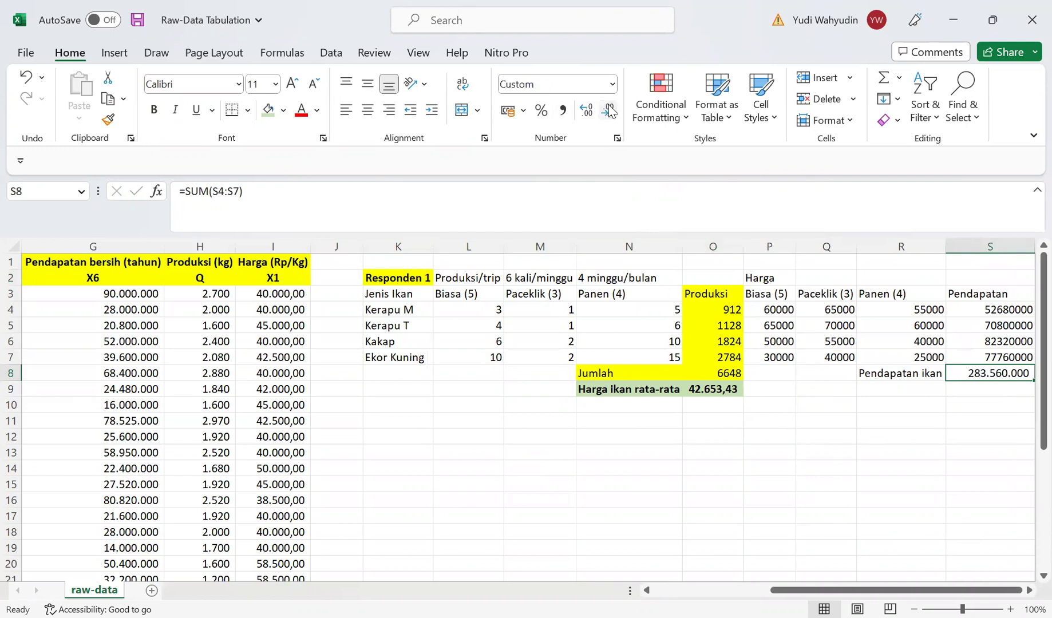
click(668, 469)
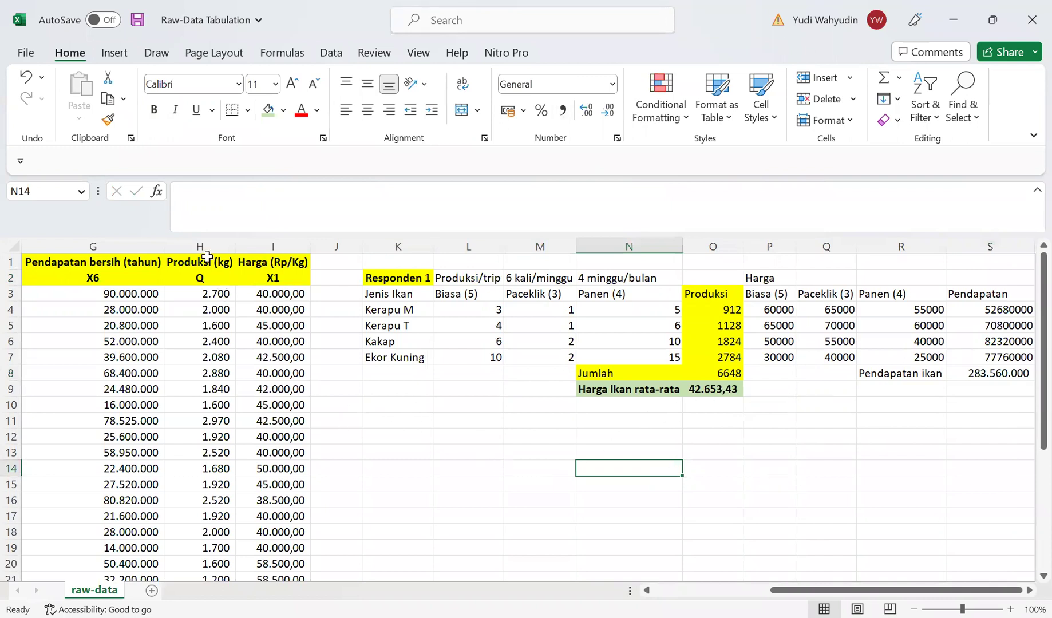
click(195, 279)
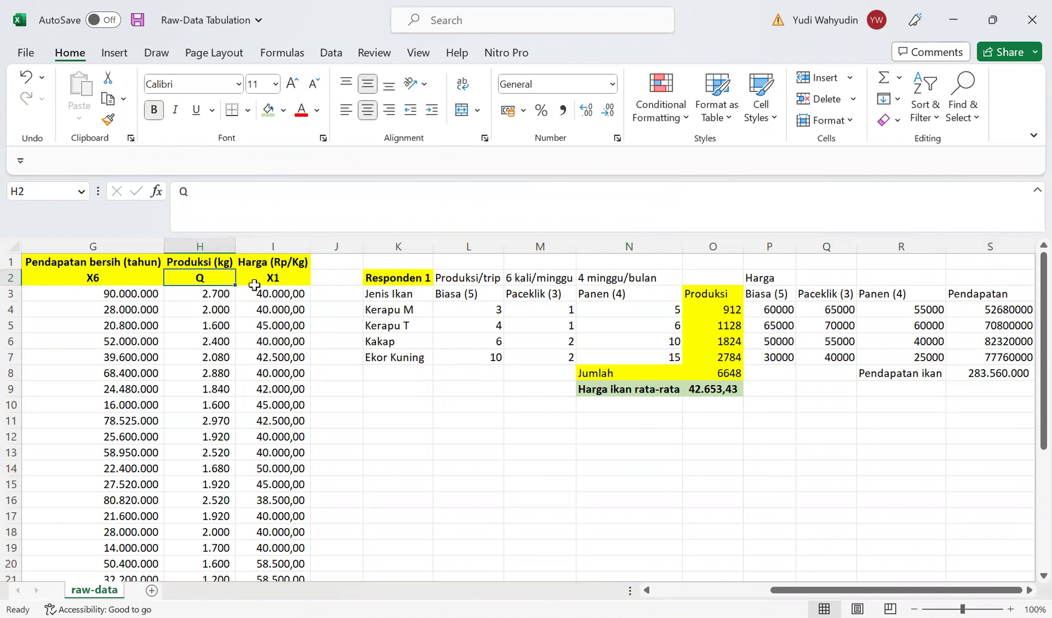
click(216, 295)
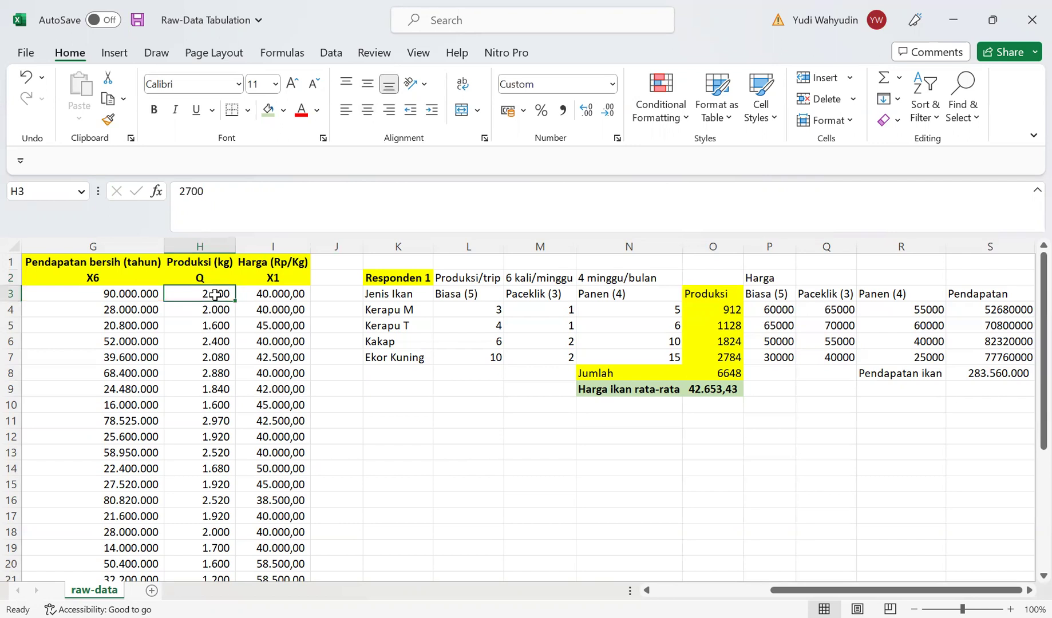
click(276, 280)
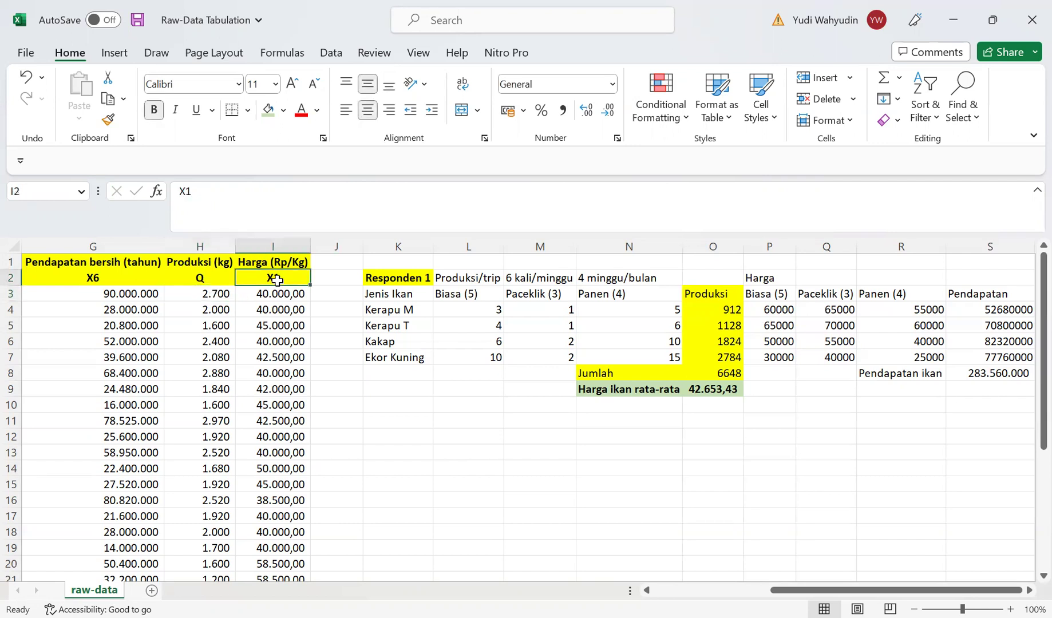
key(ctrl+Home)
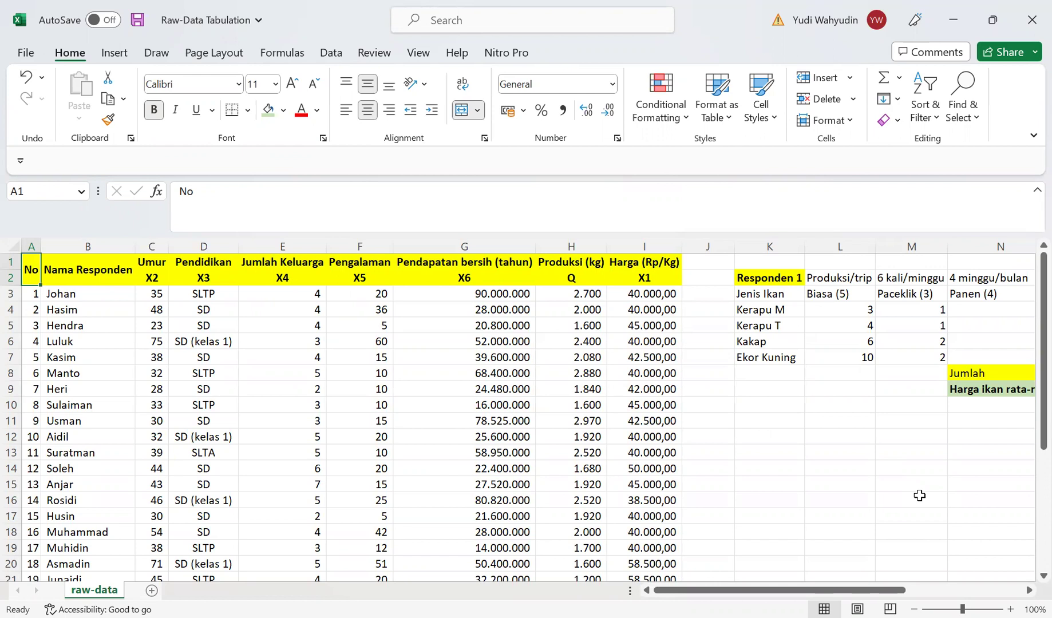
Step: Move the whole Responden 1 calculation table K2:S9 down one row so that it starts in K3
click(767, 275)
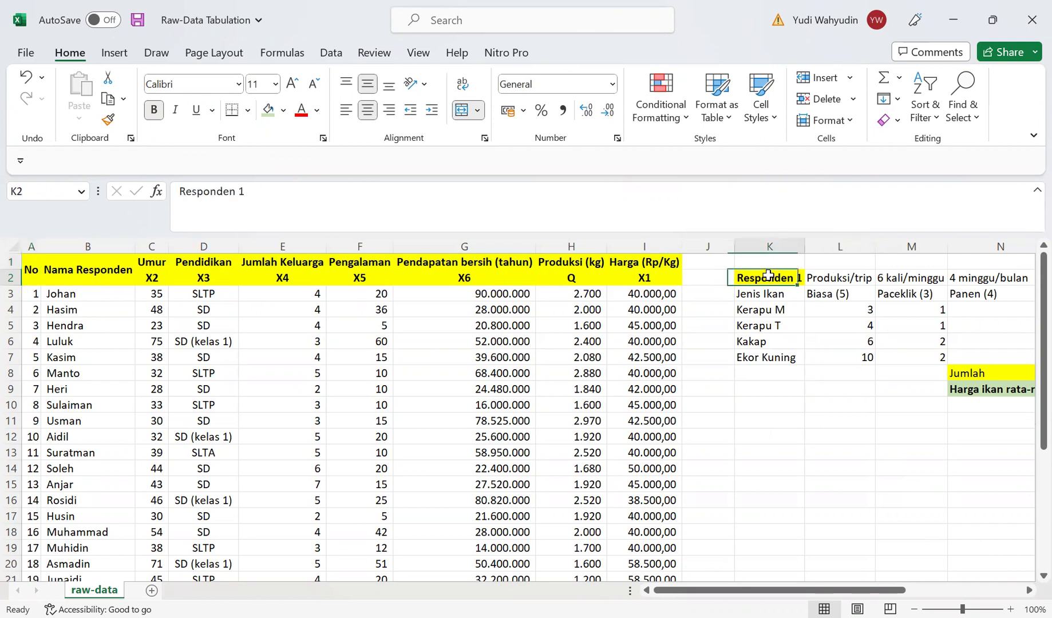
key(shift+Right)
key(shift+Right)
key(shift+Right)
key(shift+Right)
key(shift+Right)
key(shift+Down)
key(shift+Down)
key(shift+Down)
key(shift+Down)
key(shift+Down)
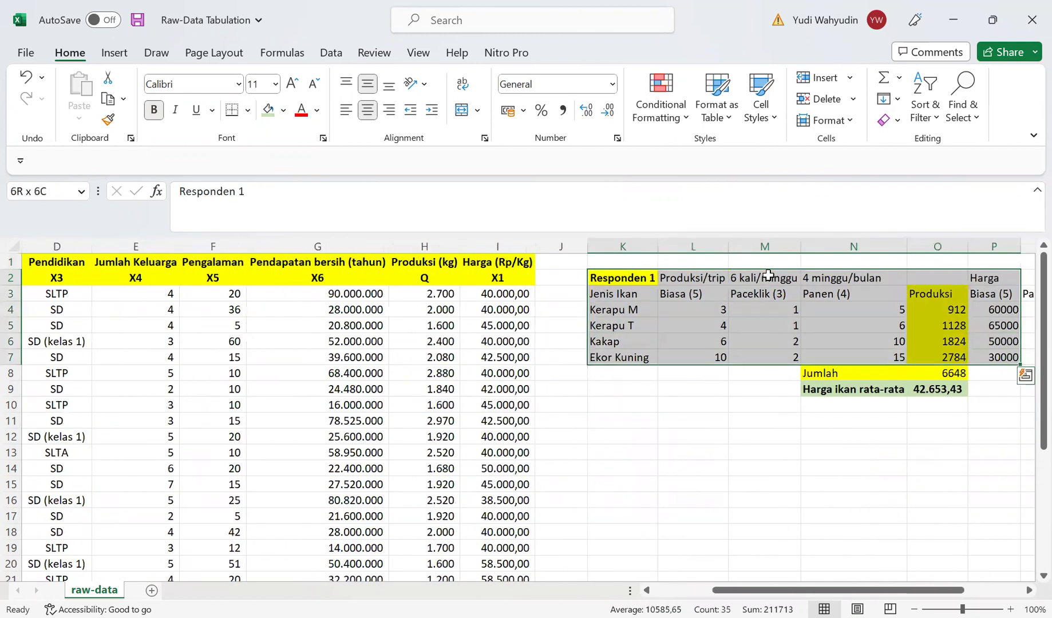
key(ctrl+shift+Right)
key(ctrl+shift+Left)
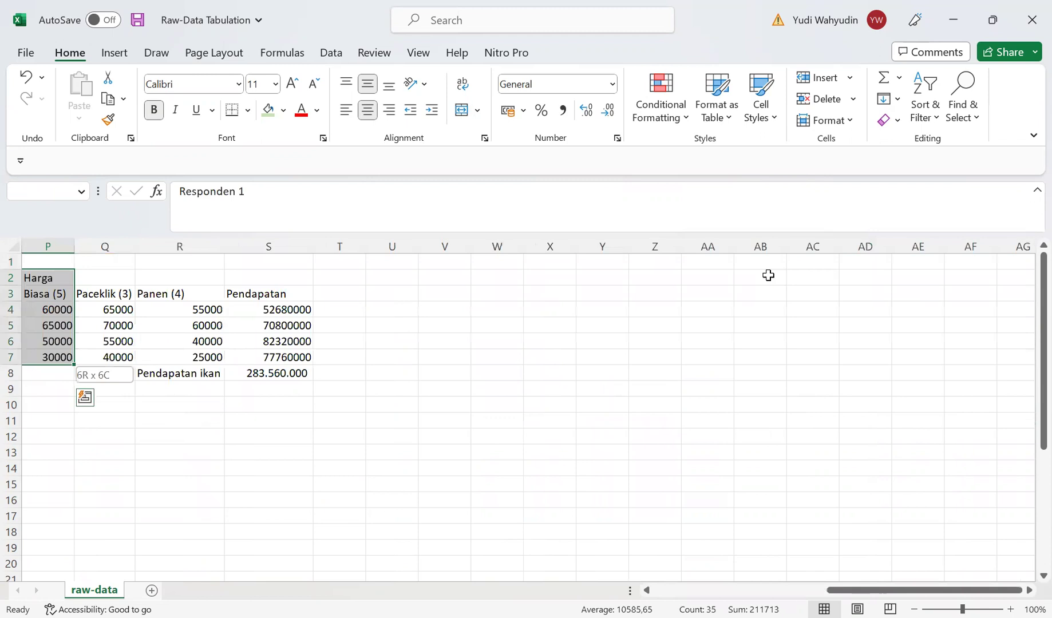
key(shift+Right)
key(shift+Right)
key(shift+Right)
key(shift+Right)
key(ctrl+q)
key(Left)
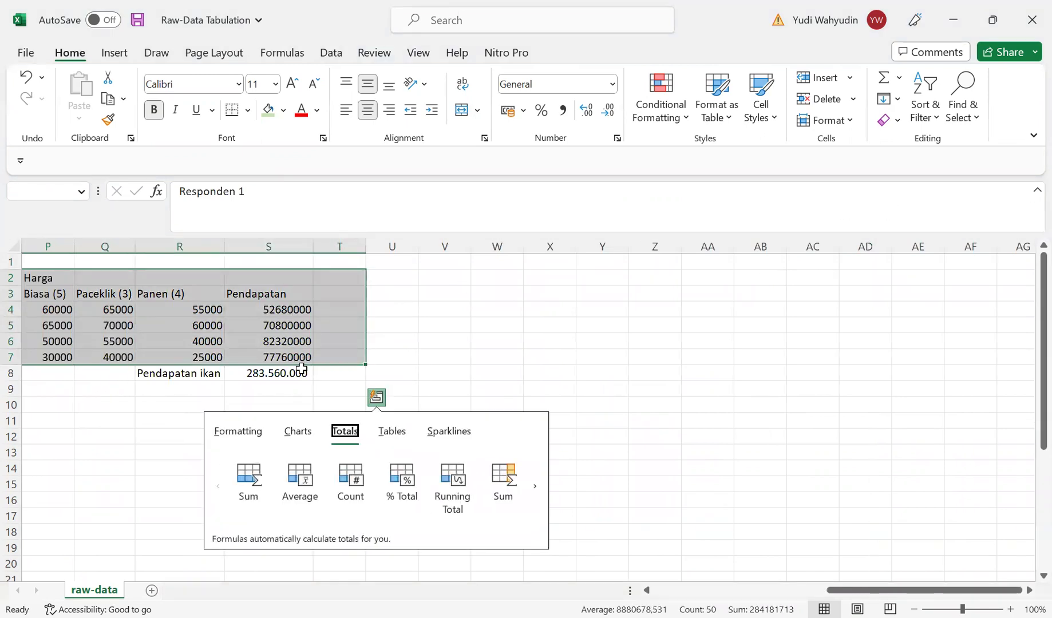
key(shift+Down)
key(ctrl+c)
scroll(495, 300, left, 5)
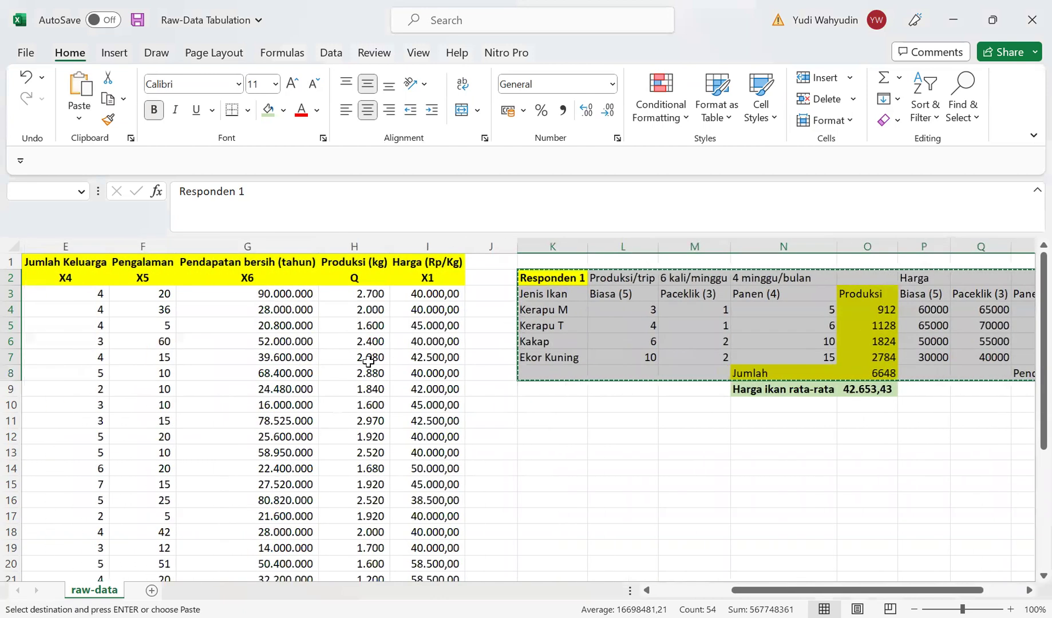
scroll(495, 300, right, 3)
key(shift+Down)
key(ctrl+c)
click(392, 294)
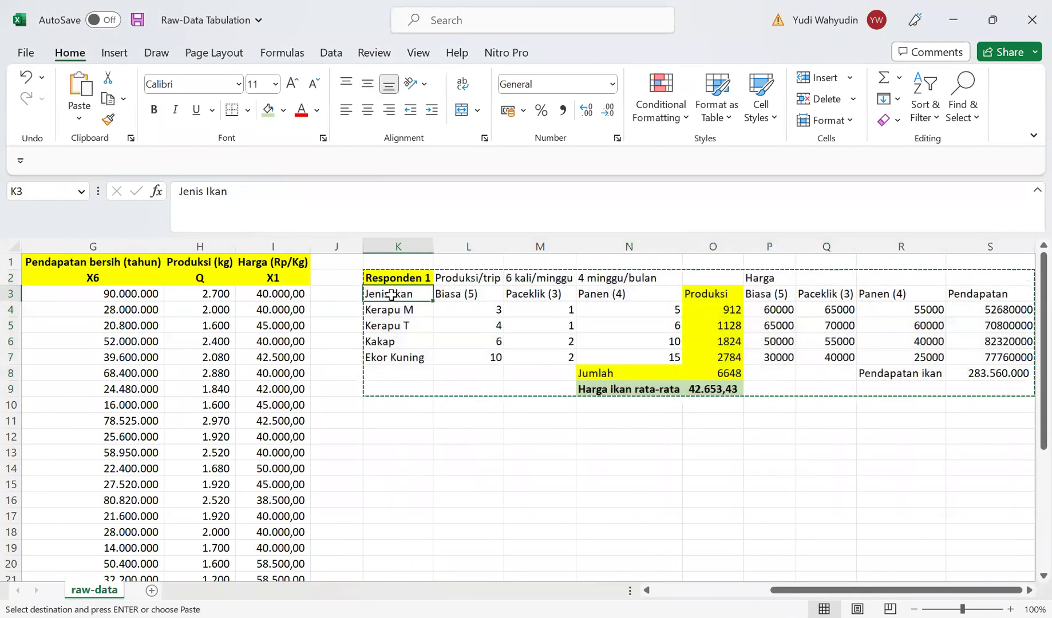
key(Return)
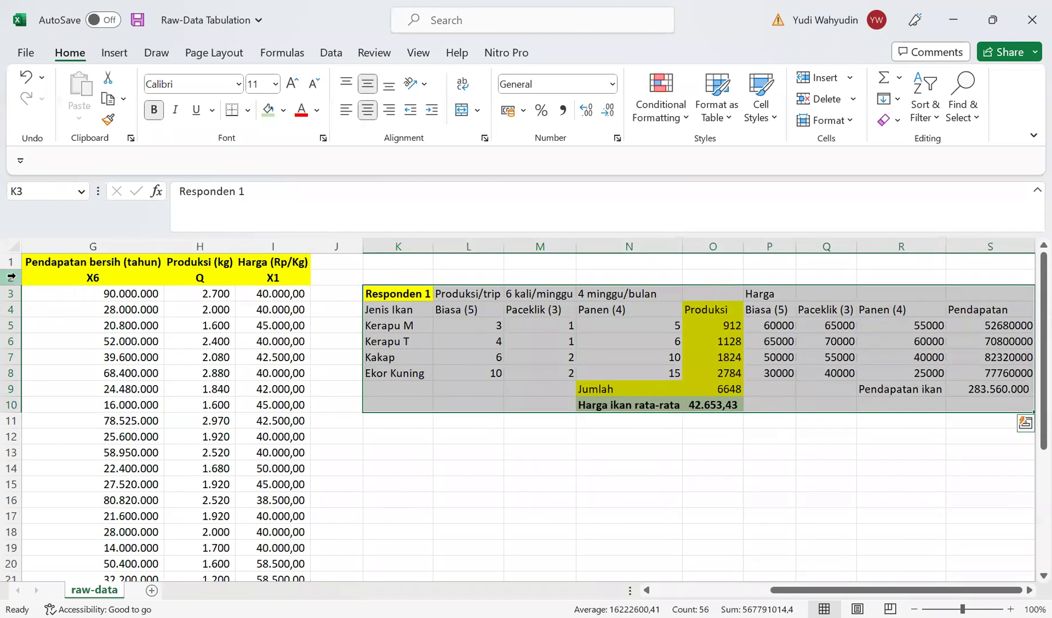
Step: Delete row 2, which holds the variable codes X1 to X6 and Q
scroll(729, 592, left, 6)
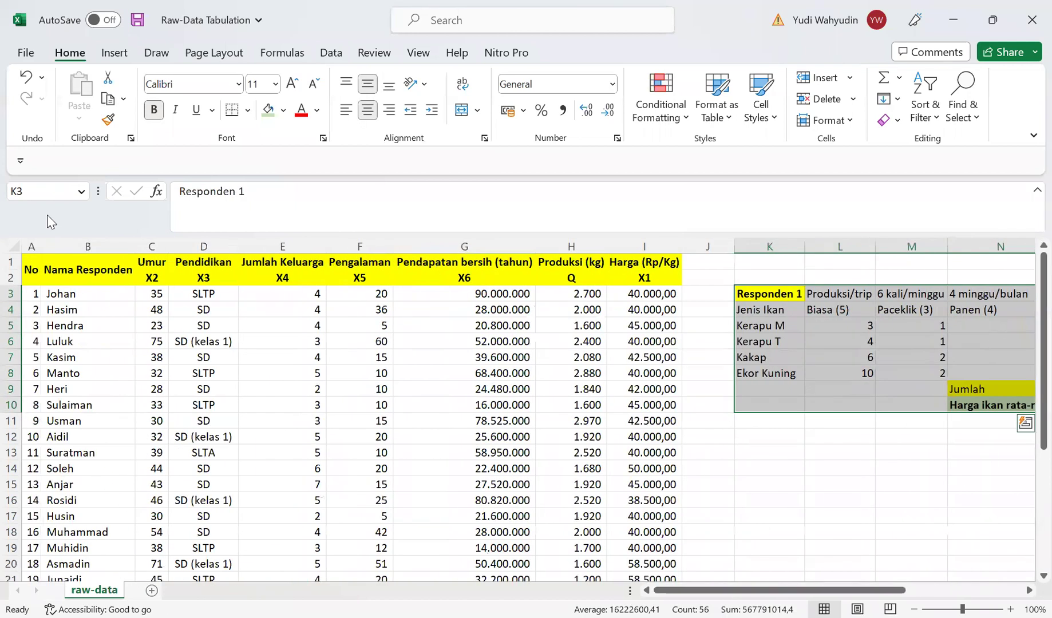
click(11, 278)
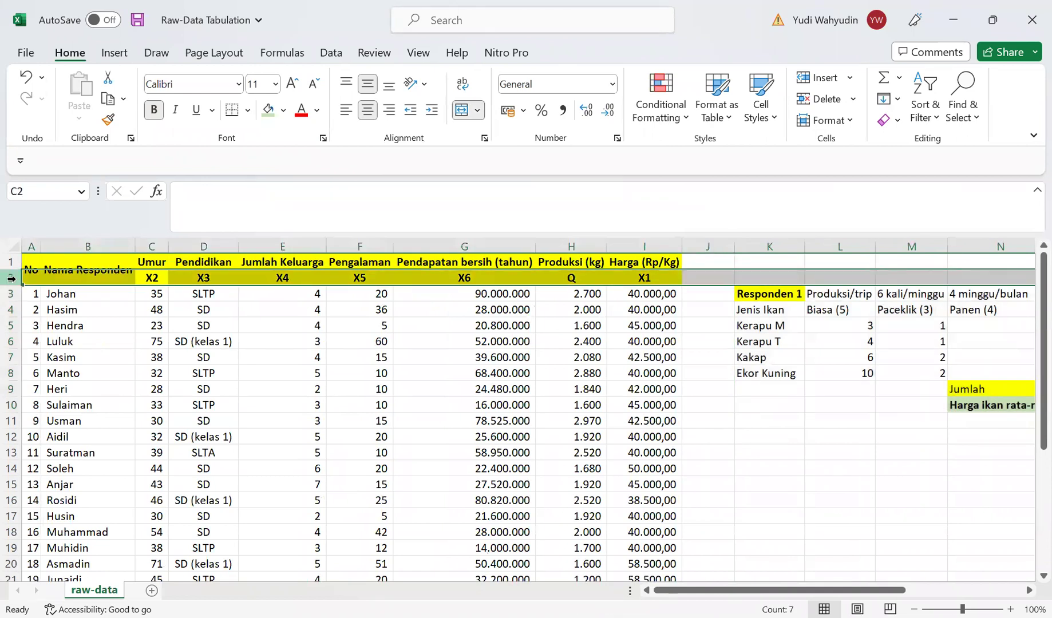
right_click(11, 278)
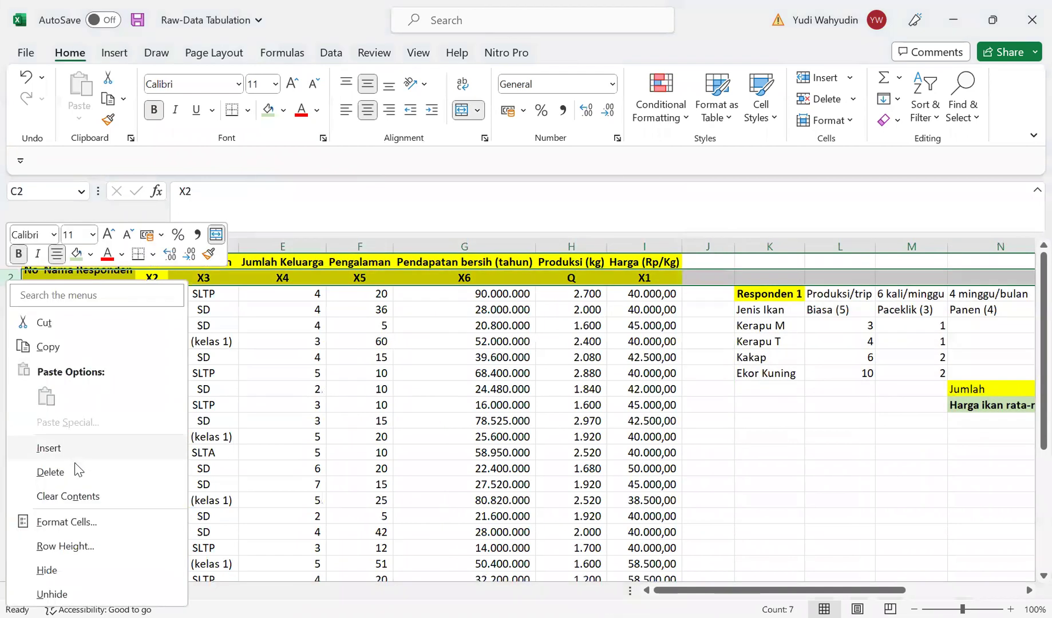
click(72, 471)
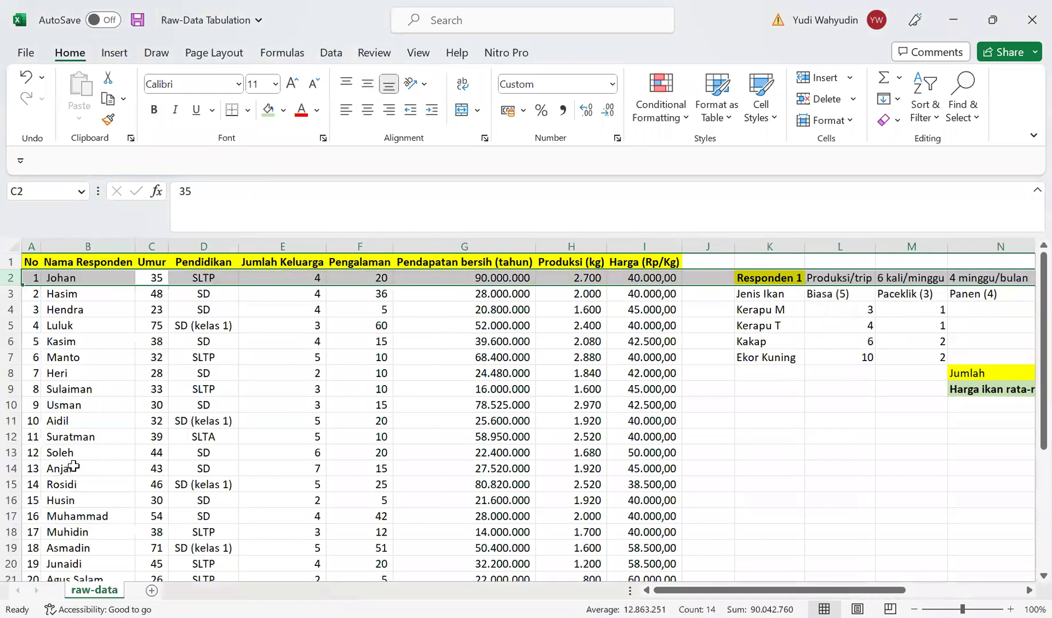
Step: Check the remaining variable headings in row 1 and undo the deletion of the code row
click(102, 259)
click(165, 261)
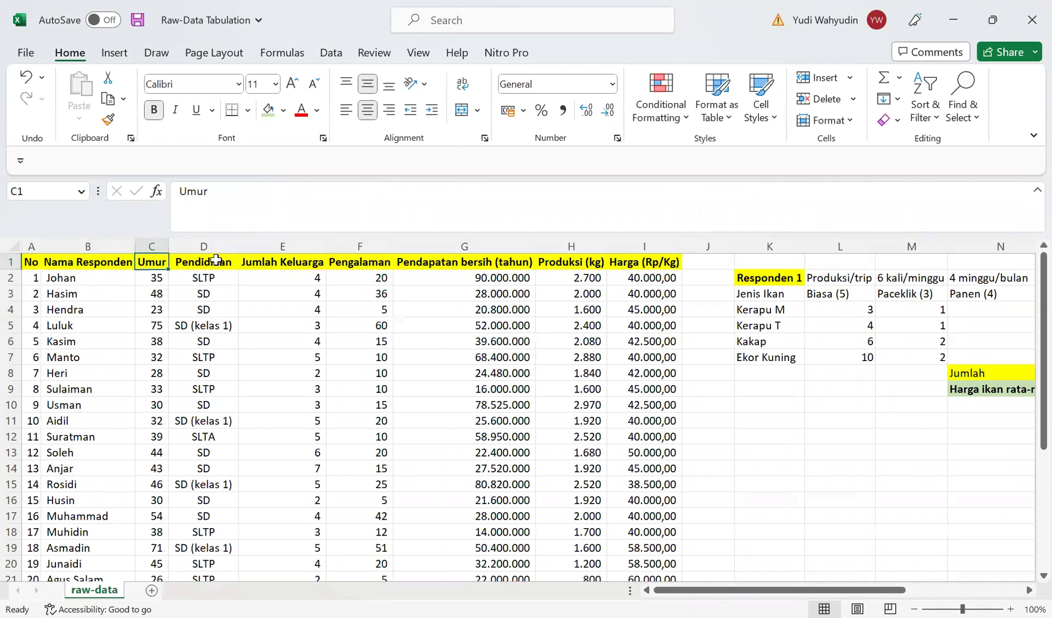
click(216, 262)
click(276, 257)
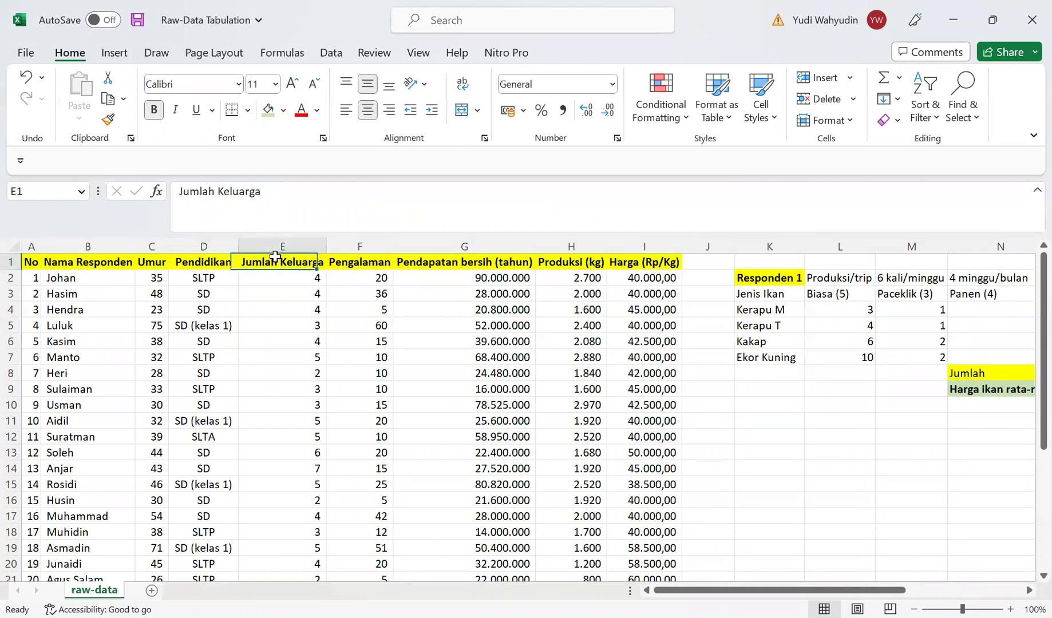
key(Tab)
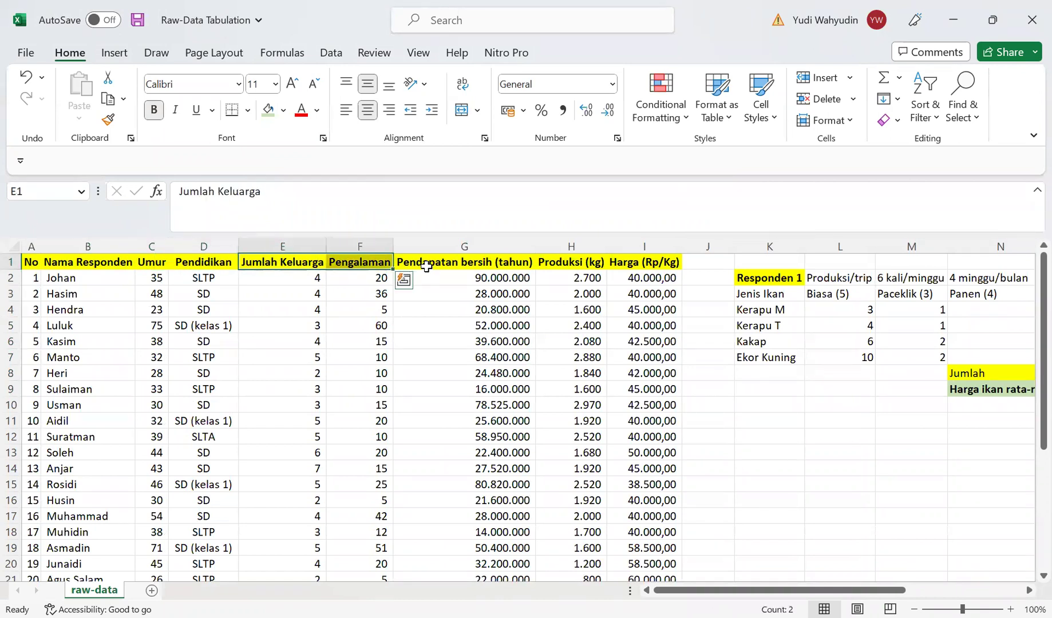
click(447, 257)
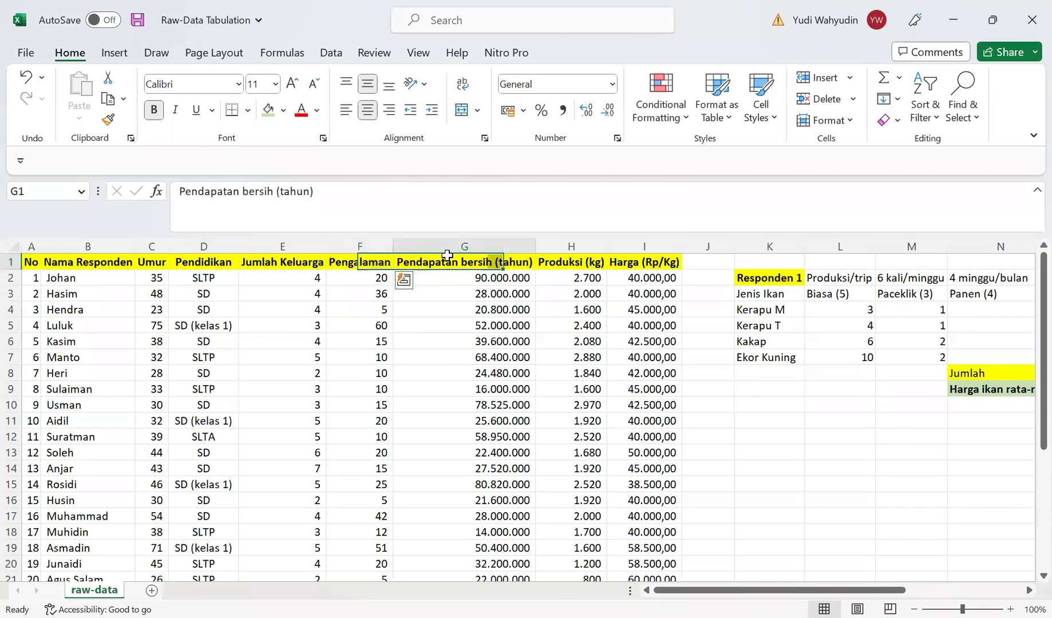
click(571, 261)
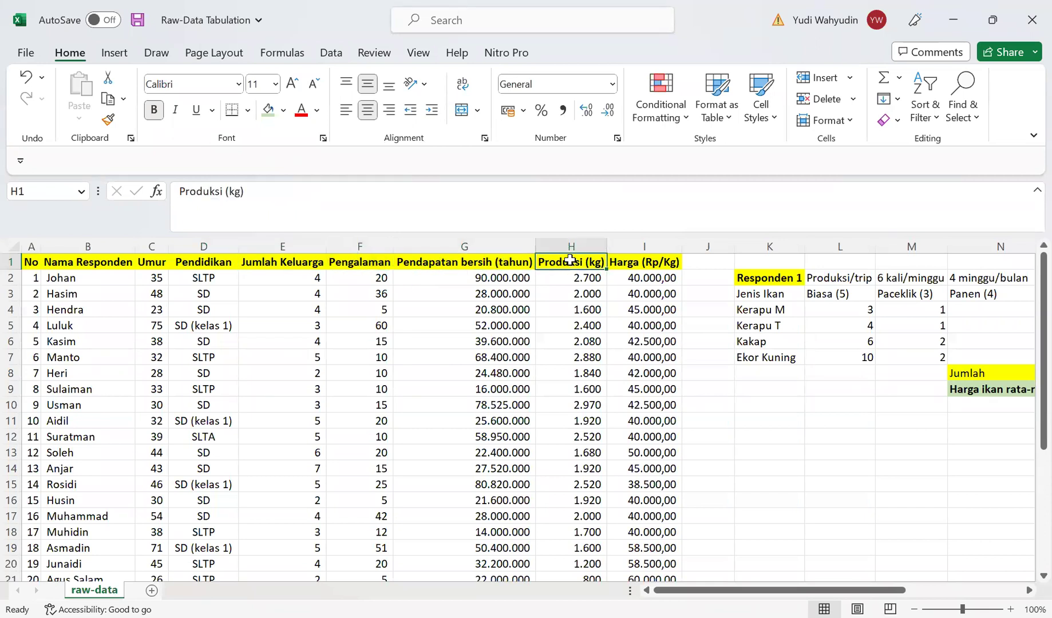
click(633, 267)
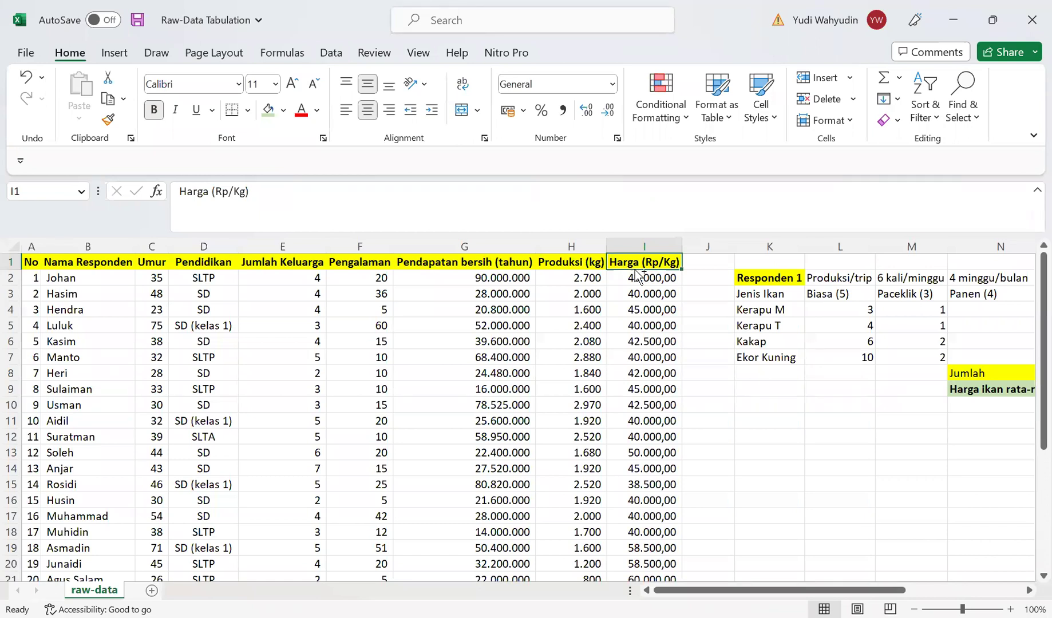
key(ctrl+z)
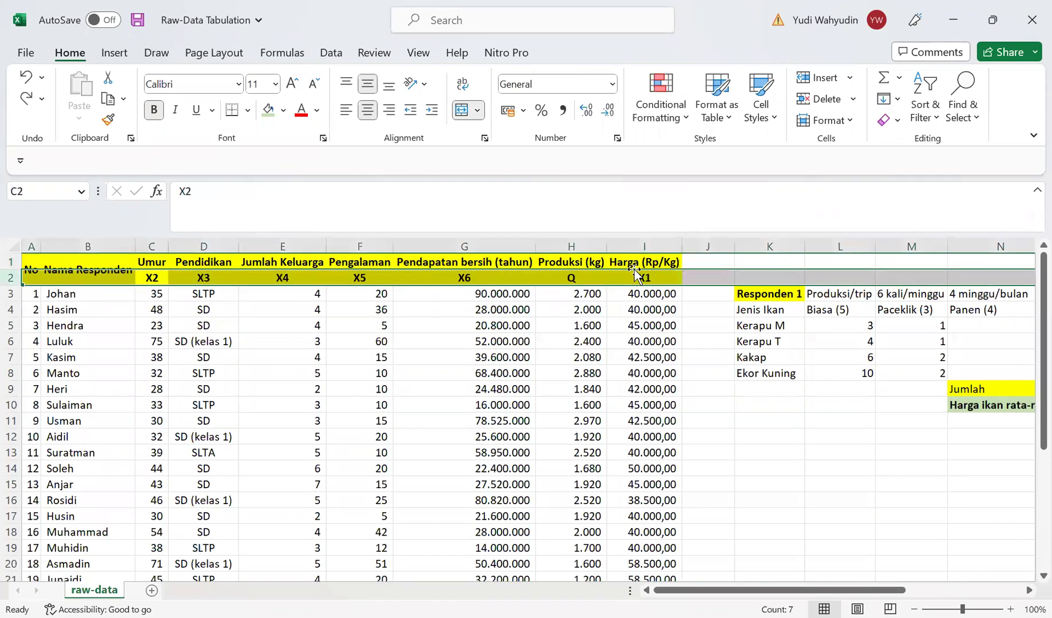
click(152, 277)
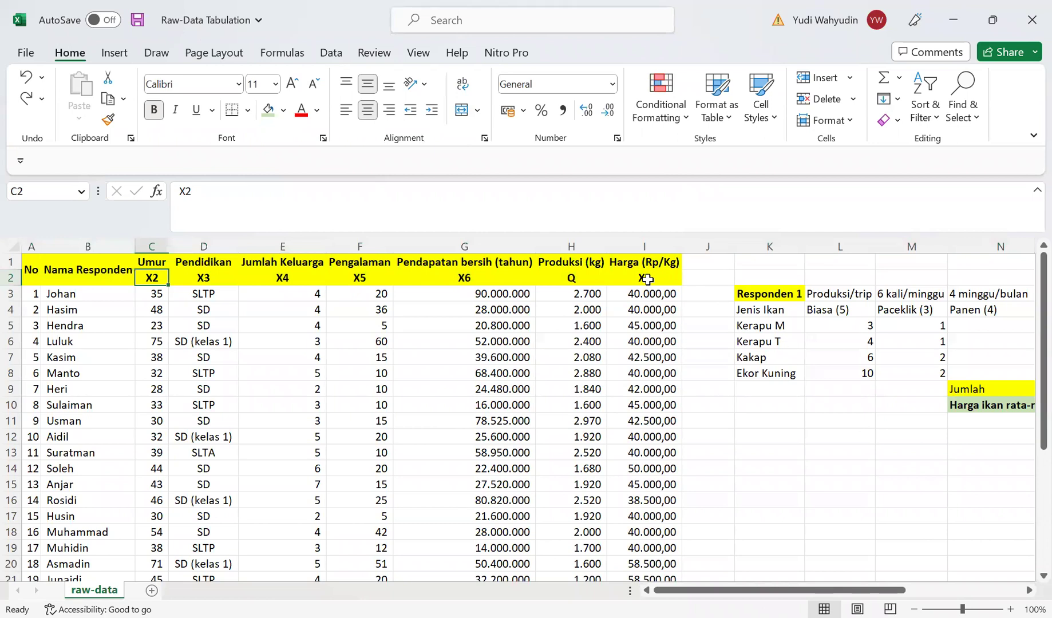
click(647, 279)
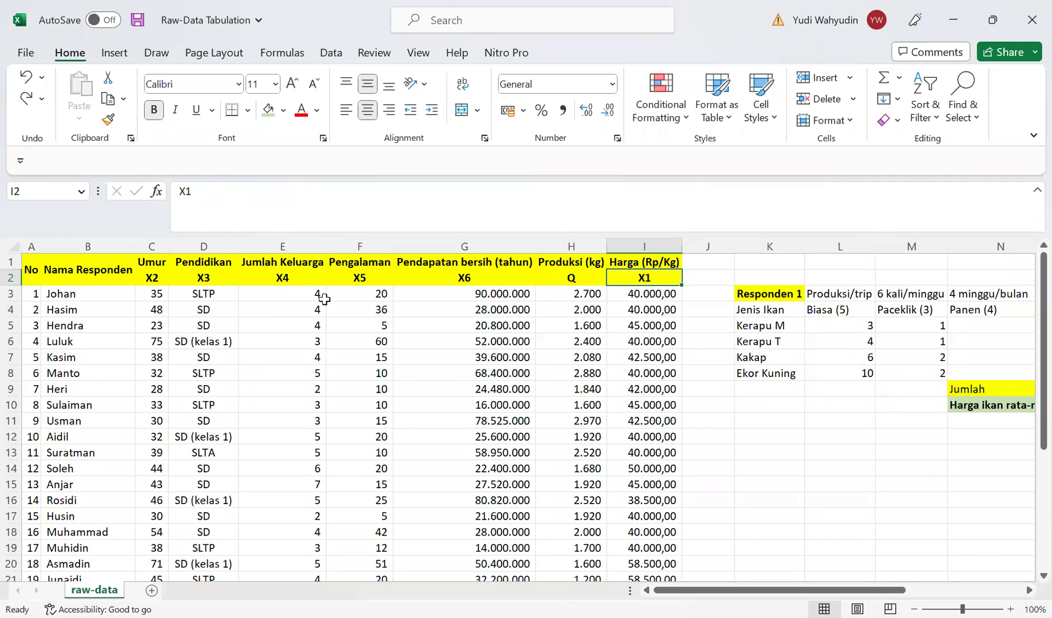
click(156, 279)
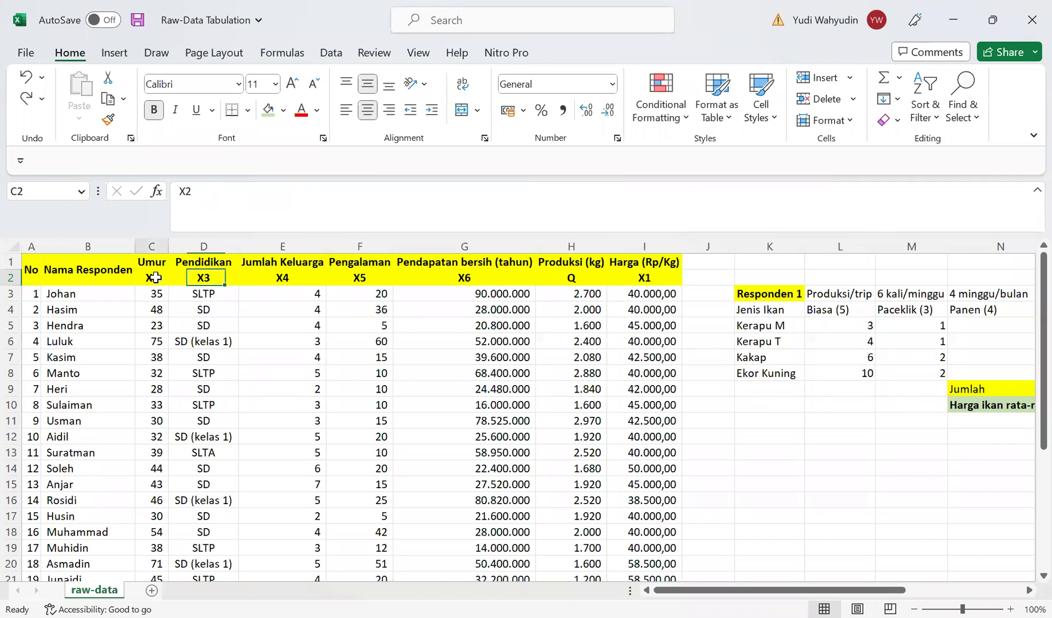
click(635, 276)
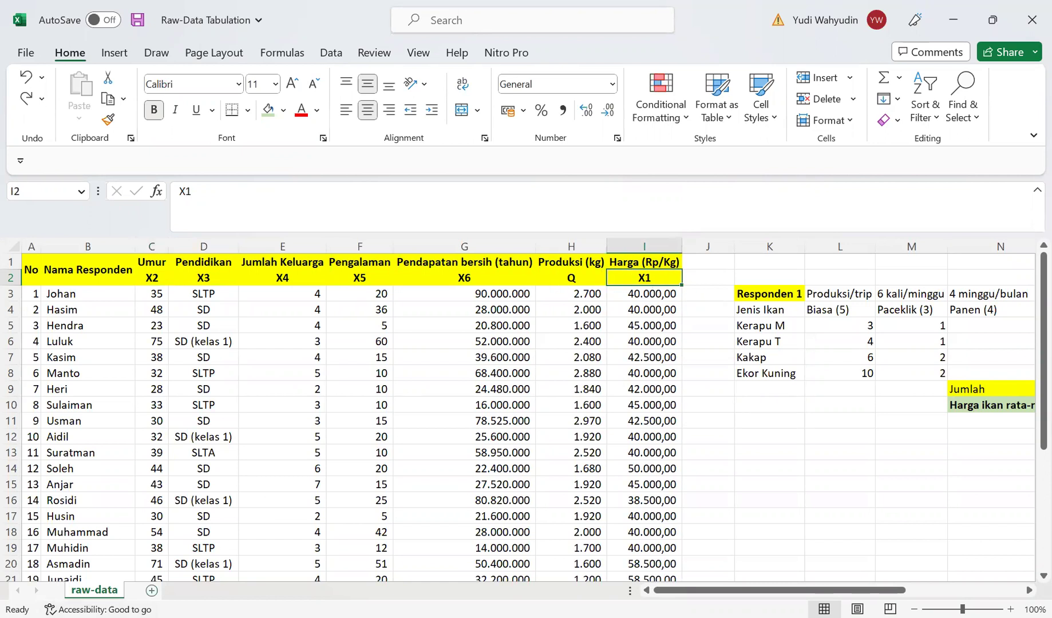
Step: Add a new worksheet after raw-data and name it "analisis"
click(152, 590)
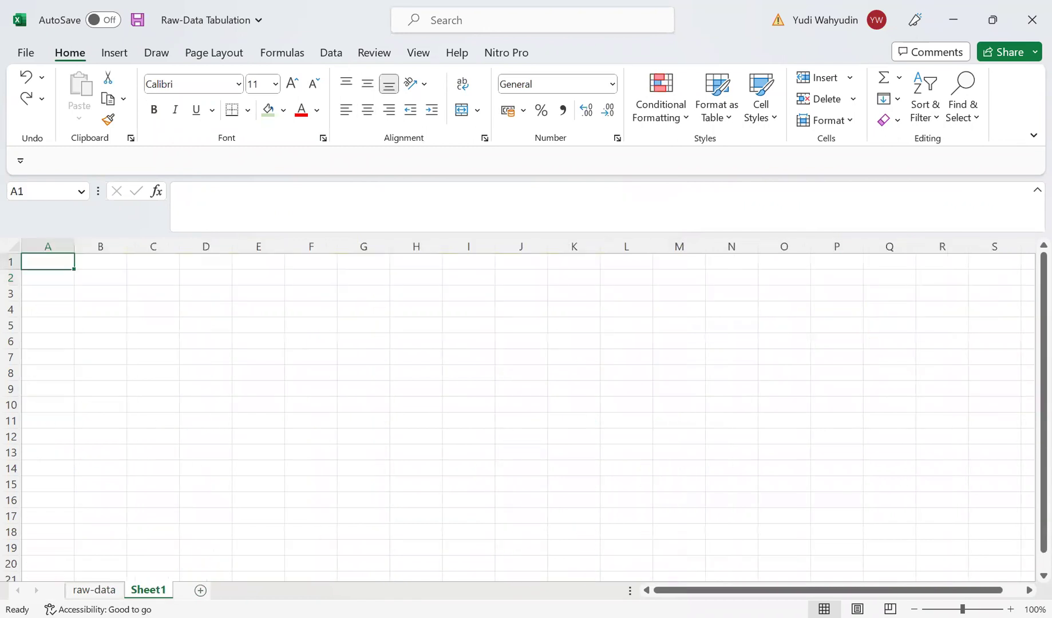
right_click(150, 590)
click(199, 407)
text(analisis)
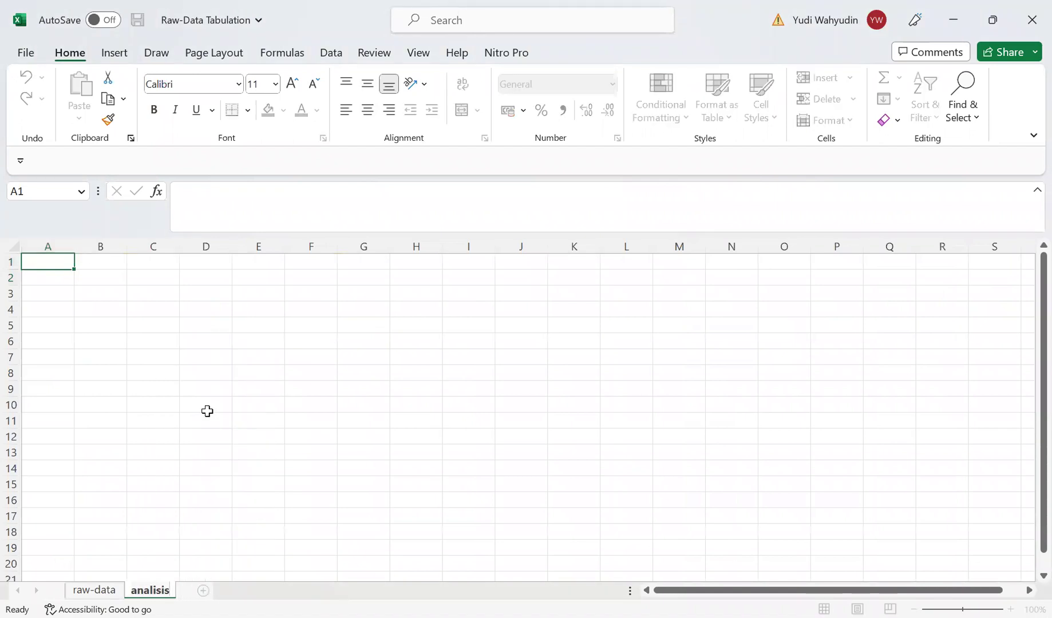
Step: Link cell A1 of the analisis sheet to the production code Q in raw-data cell H2
click(350, 430)
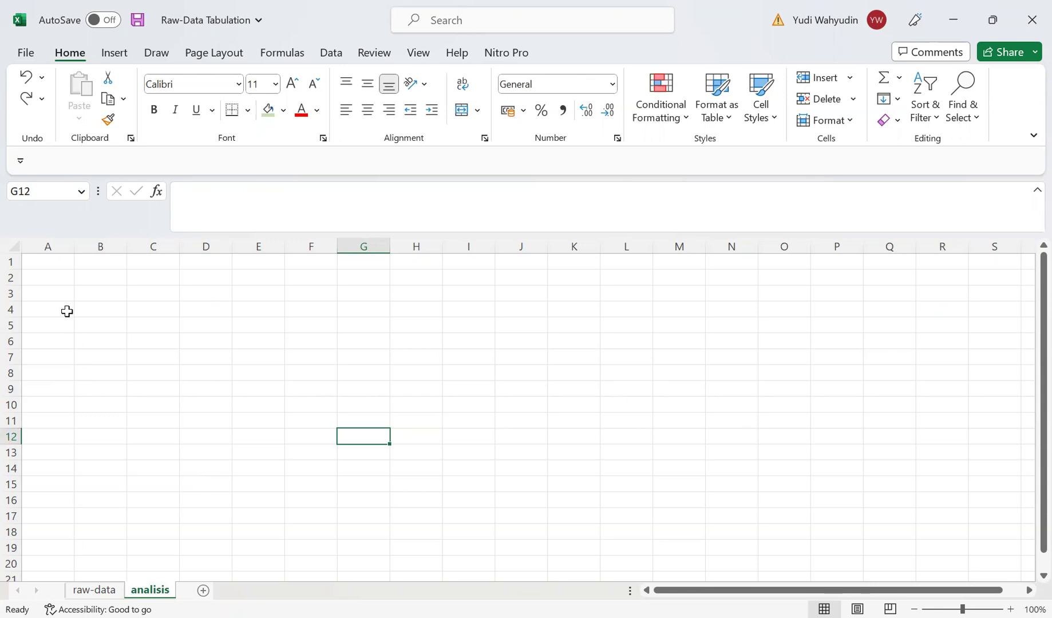
click(56, 262)
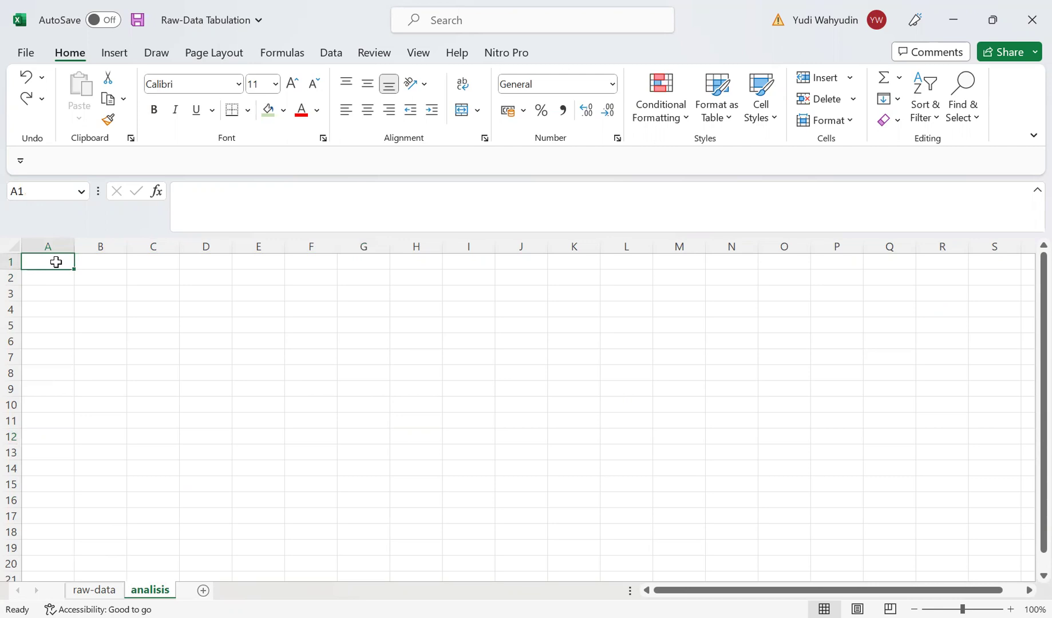
text(=)
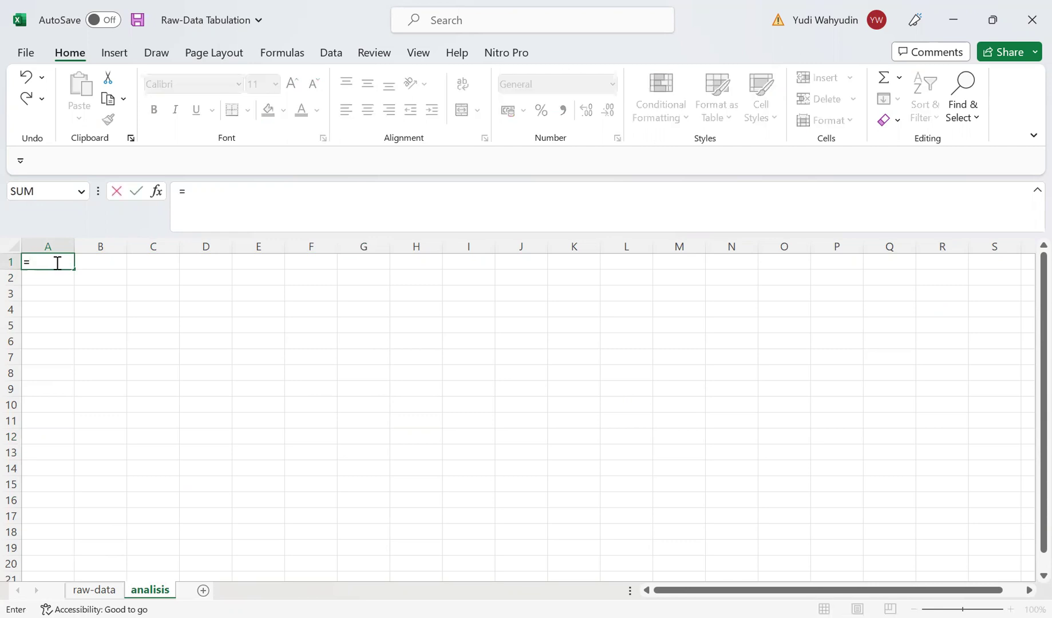
click(93, 590)
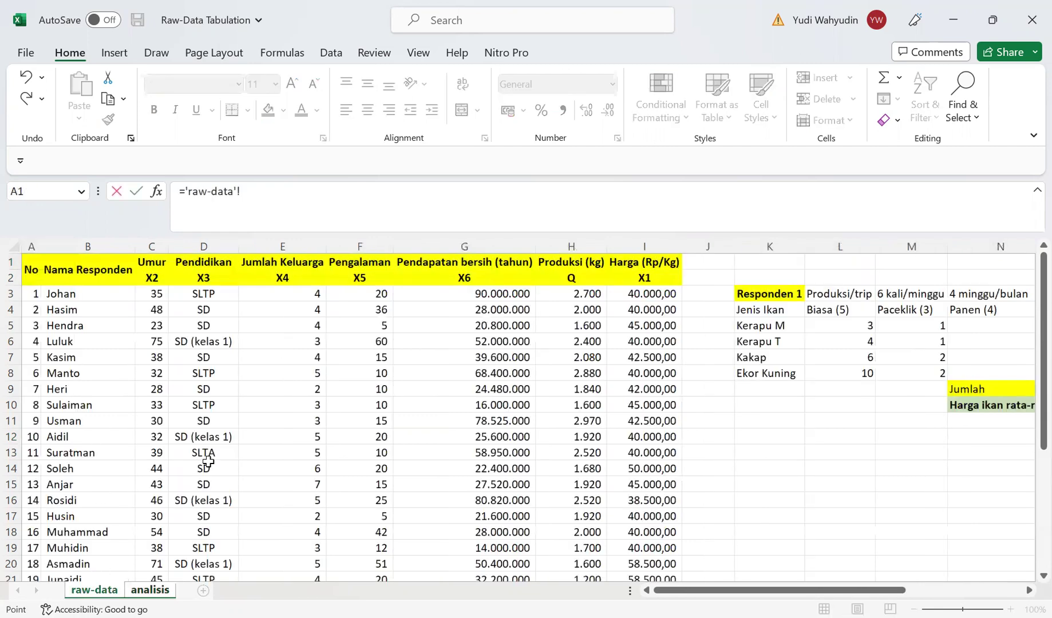
click(566, 280)
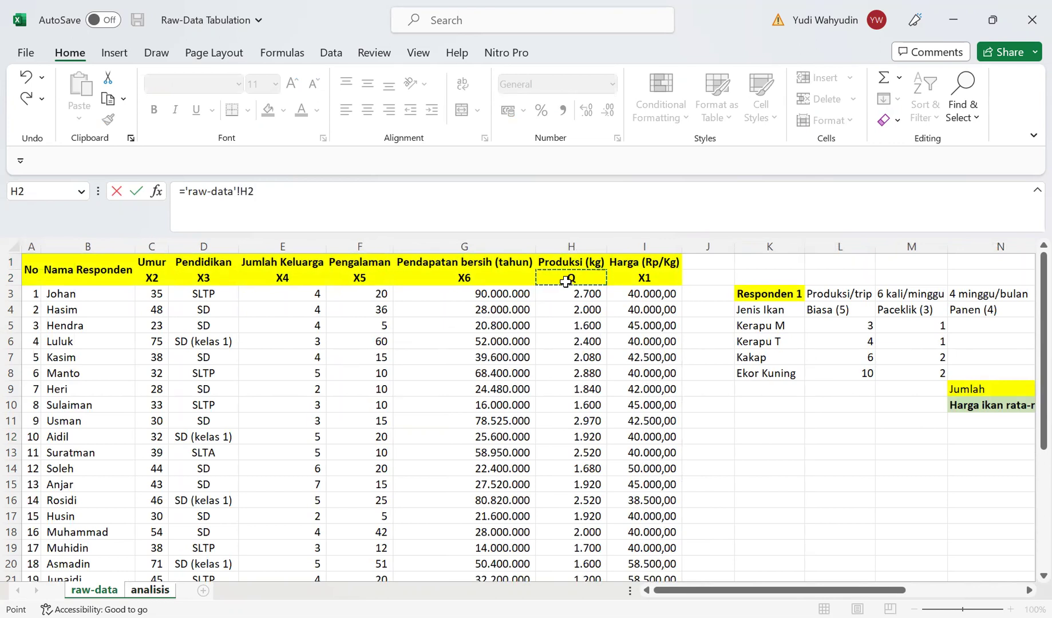
key(Return)
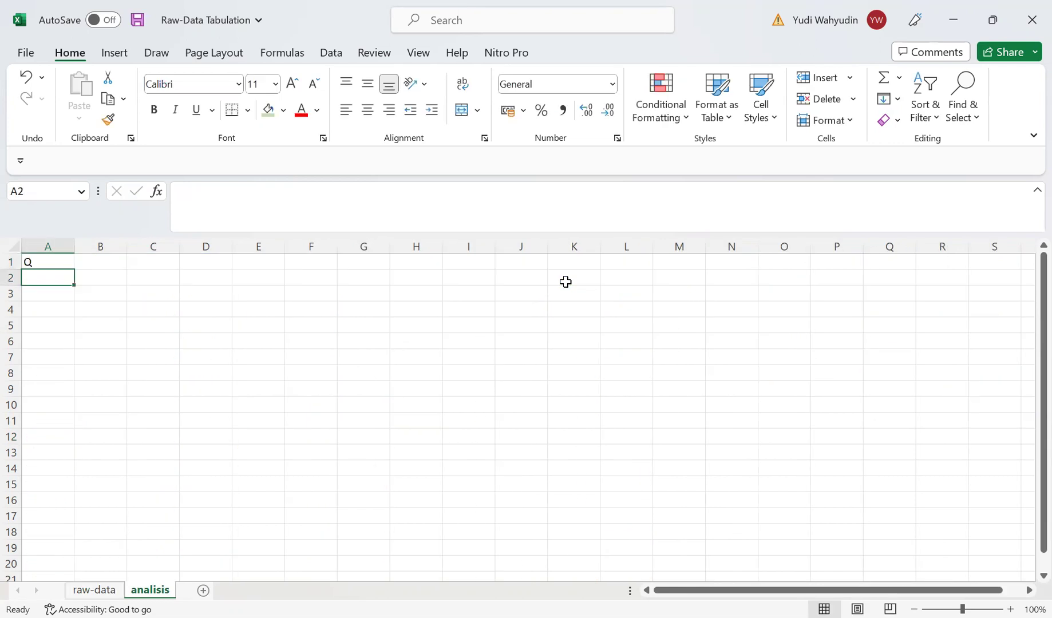
Step: Link cell B1 of the analisis sheet to the price code X1 in raw-data cell I2
key(Up)
key(Right)
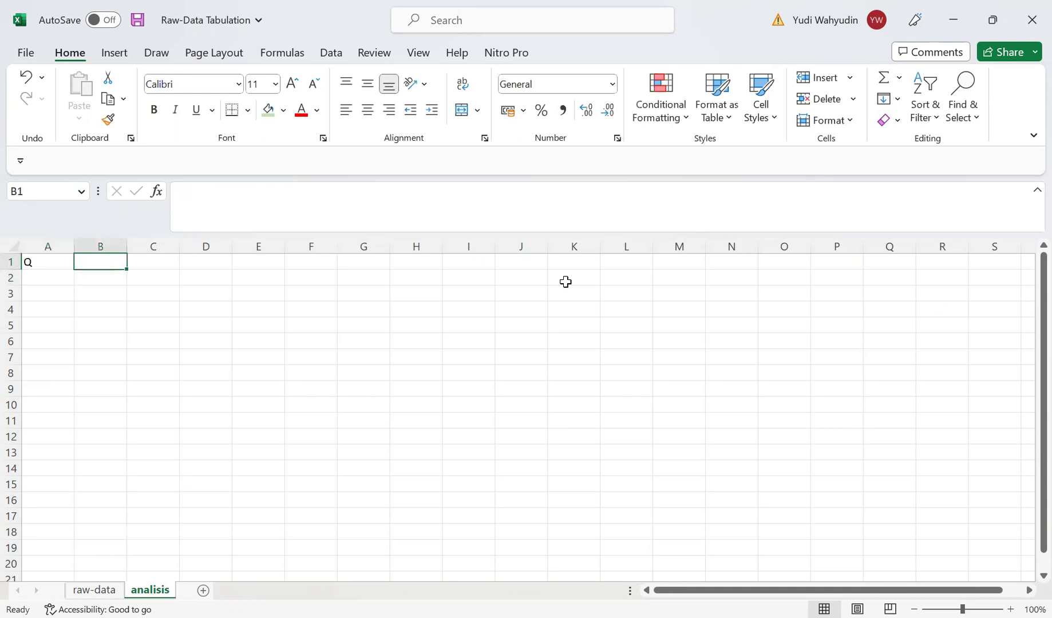
text(=)
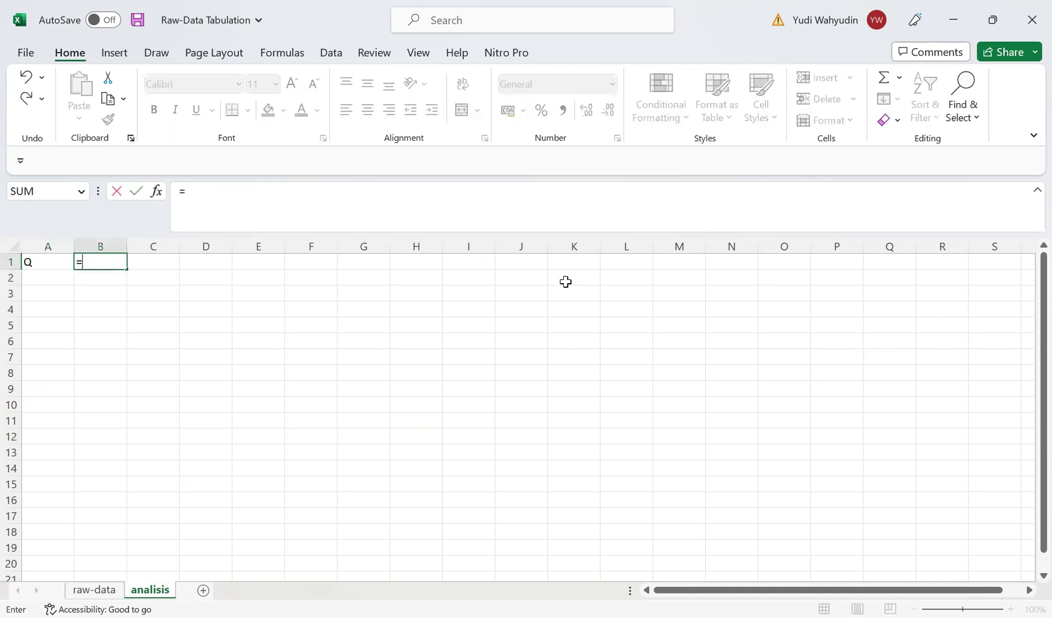
click(95, 590)
click(633, 279)
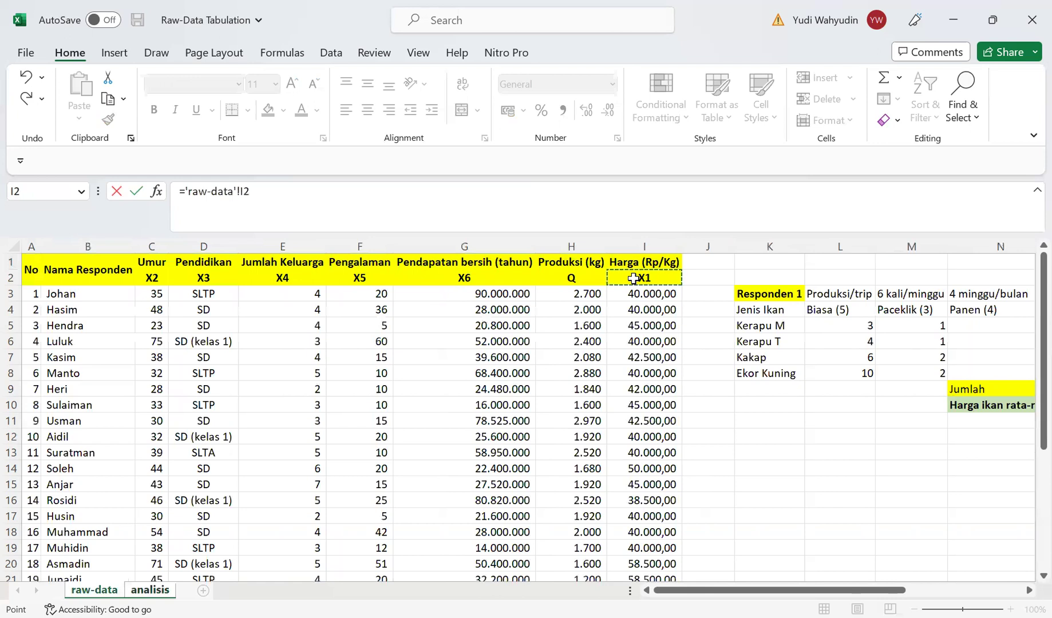
key(Return)
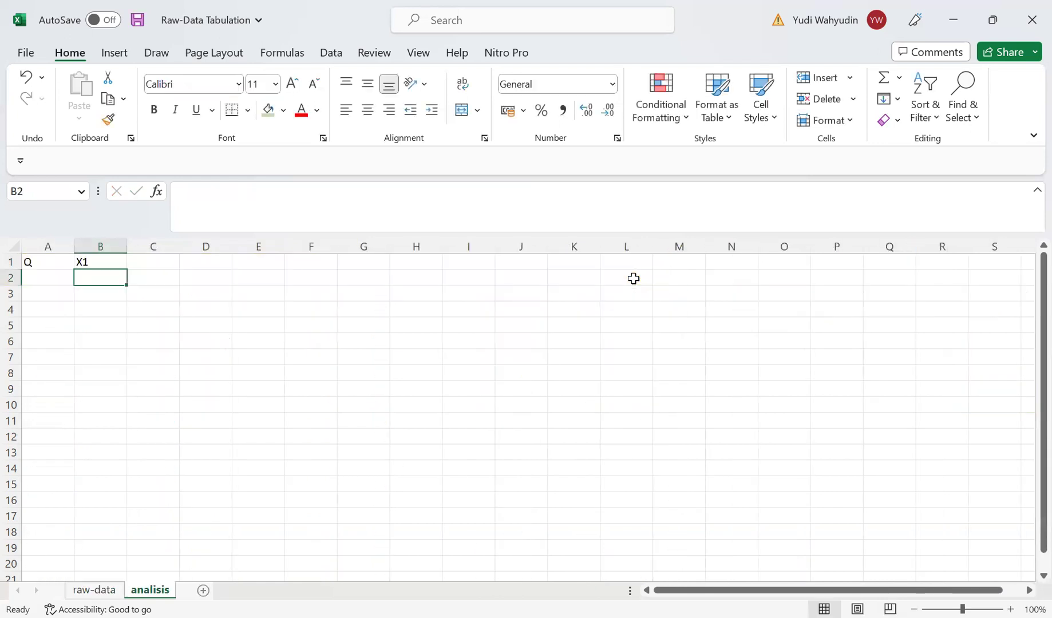
Step: Link cell C1 of the analisis sheet to the age code X2 in raw-data cell C2
key(Up)
key(Right)
text(=)
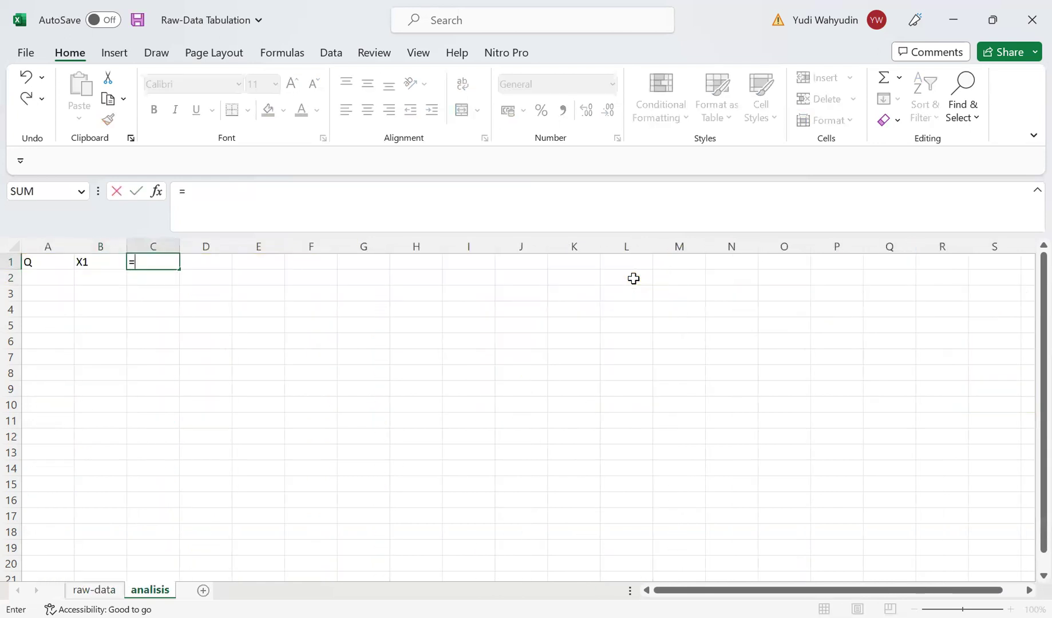
click(110, 590)
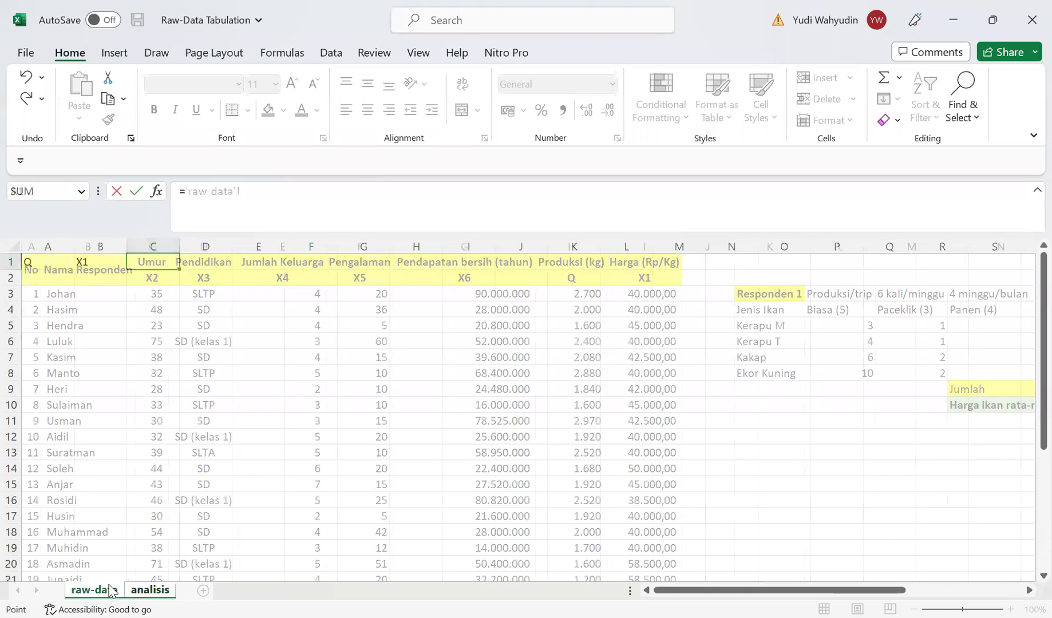
click(153, 277)
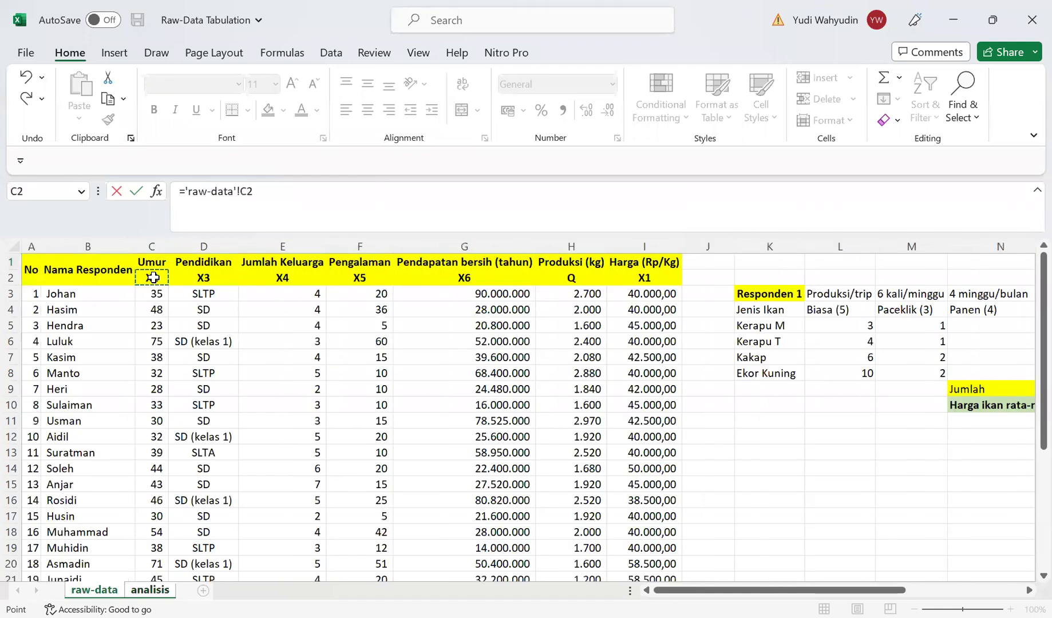
key(Return)
Step: Copy the X2 link formula from C1 across to F1 to bring in codes X3 to X5
key(Up)
key(ctrl+c)
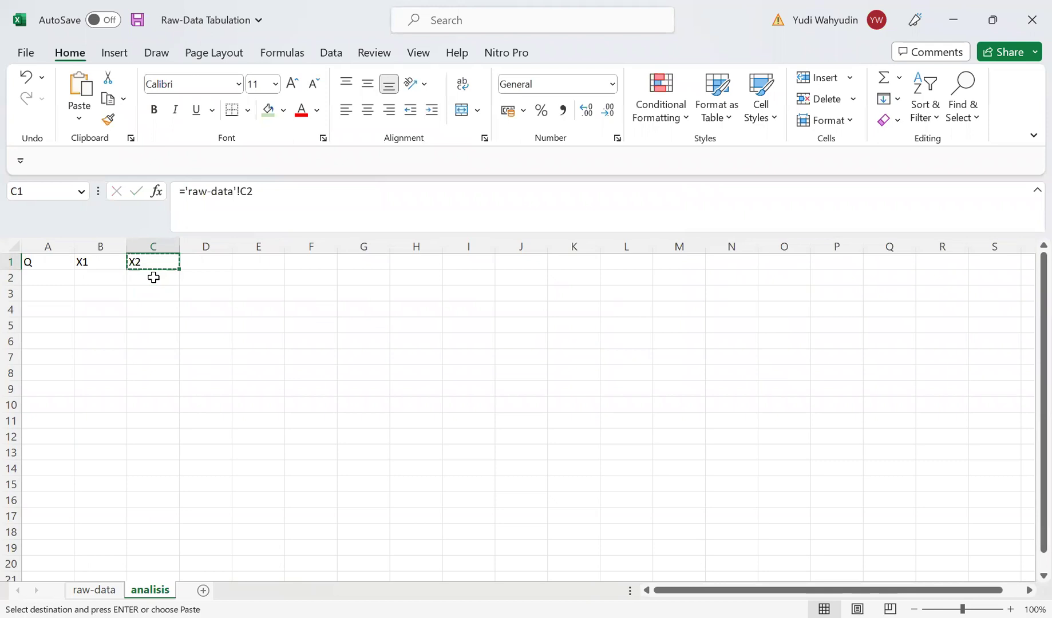
key(shift+Right)
key(shift+Right)
key(shift+Right)
key(shift+Right)
key(shift+Left)
key(Return)
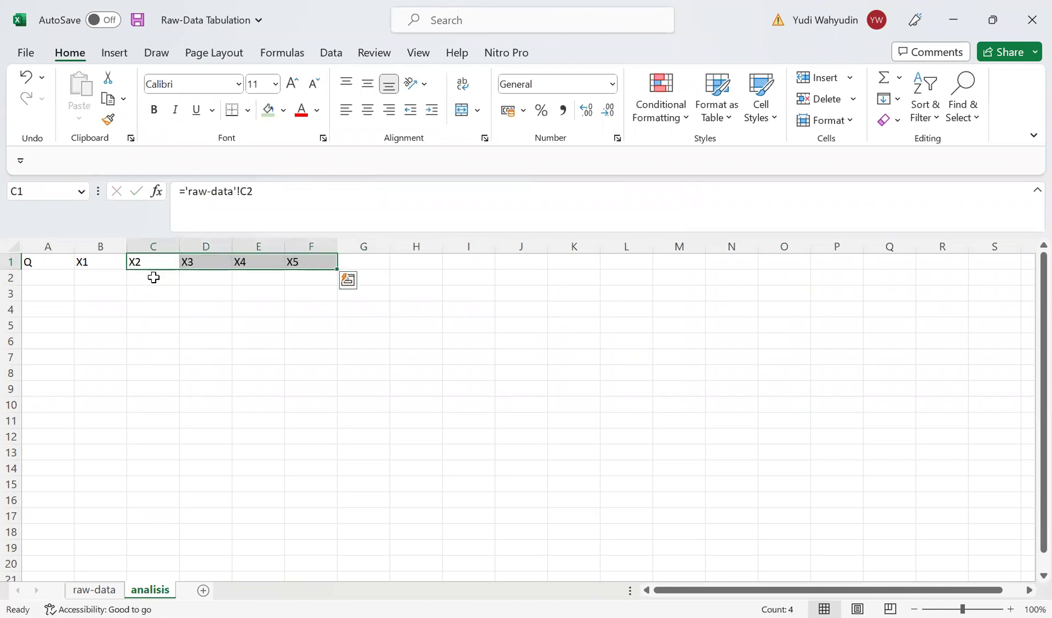
Step: Copy the link formula from F1 into G1 to bring in code X6
key(Right)
key(Right)
key(Right)
key(ctrl+c)
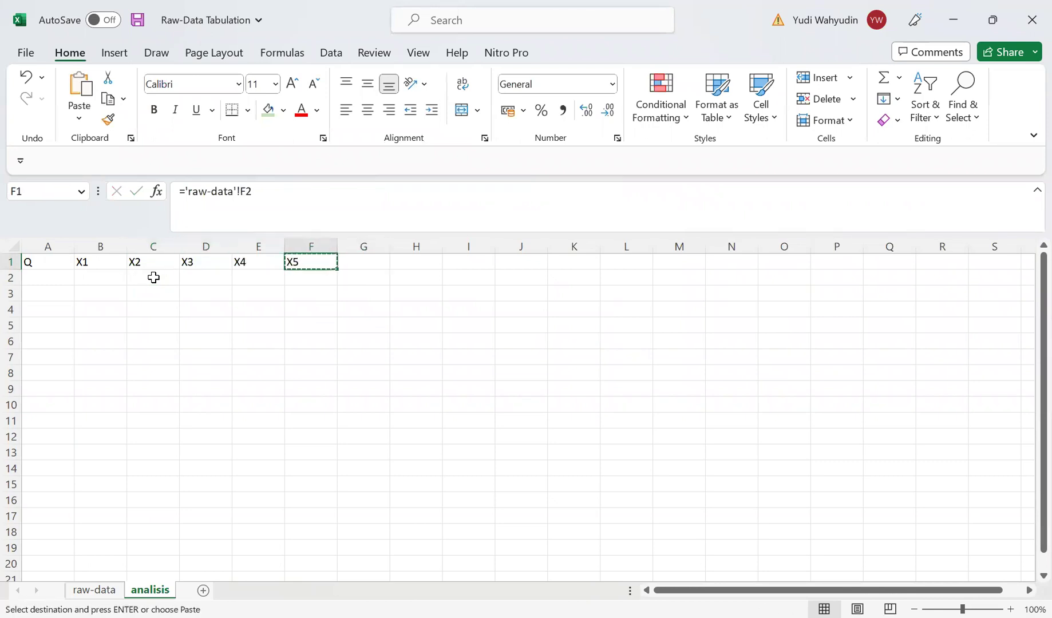
key(Right)
key(Return)
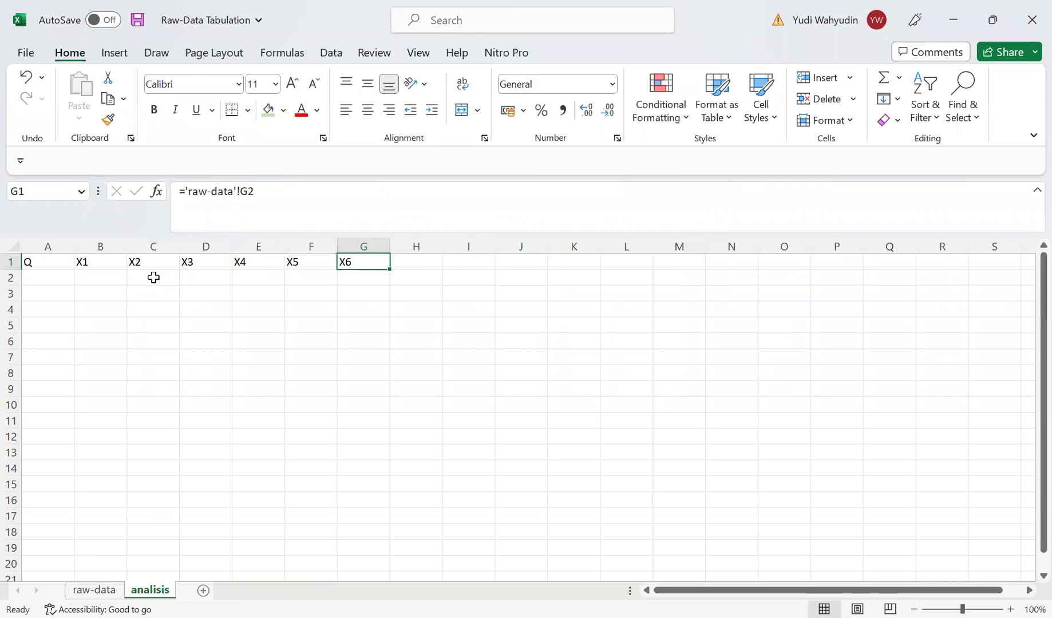
Step: Format the whole header row 1 with a light green fill and bold text
click(10, 262)
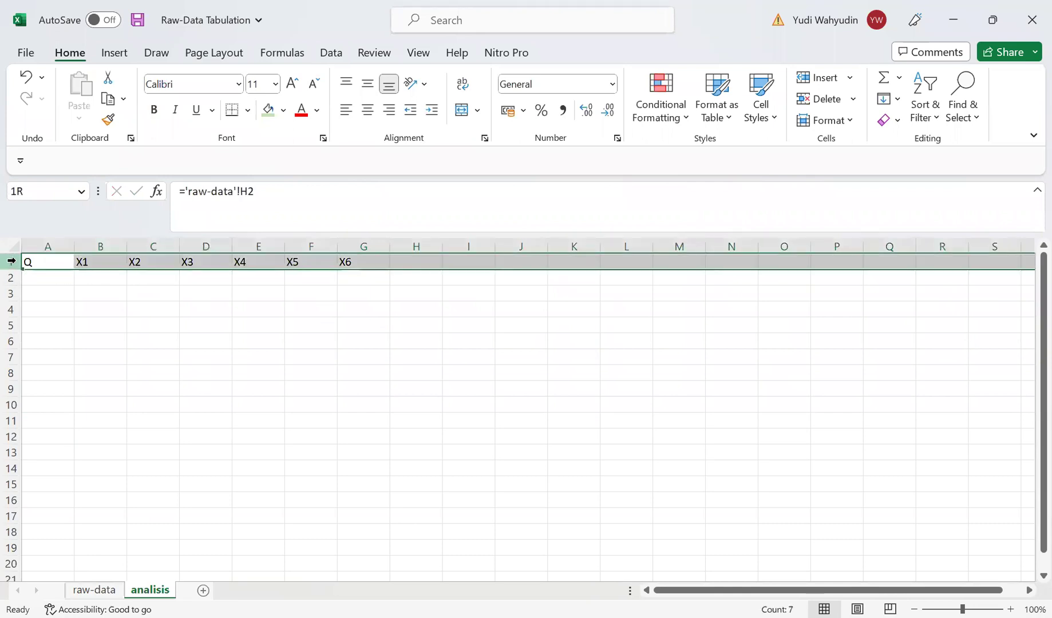
click(269, 111)
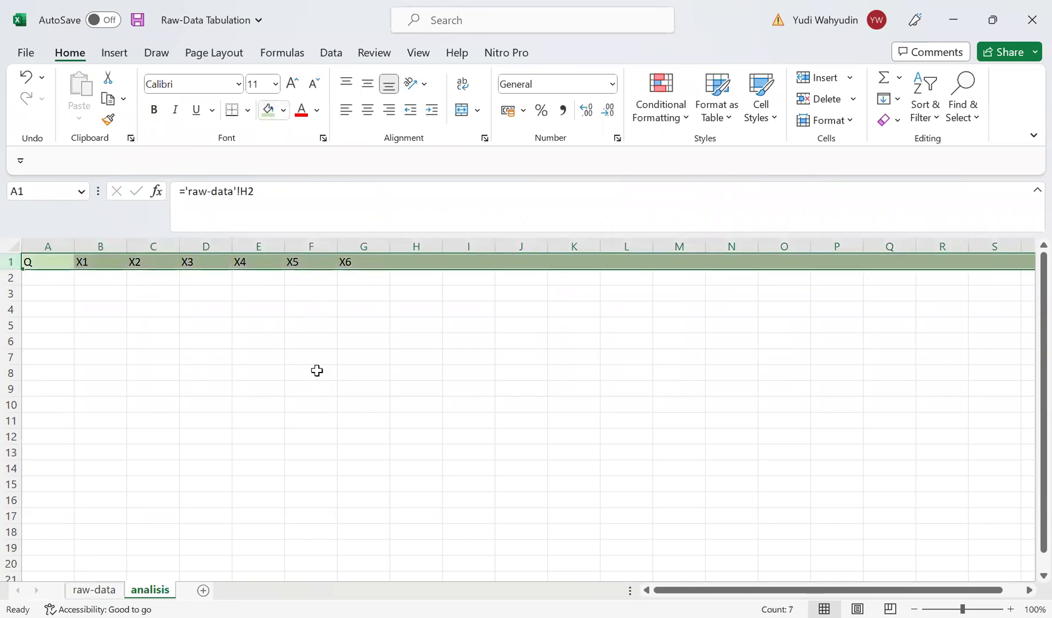
key(ctrl+b)
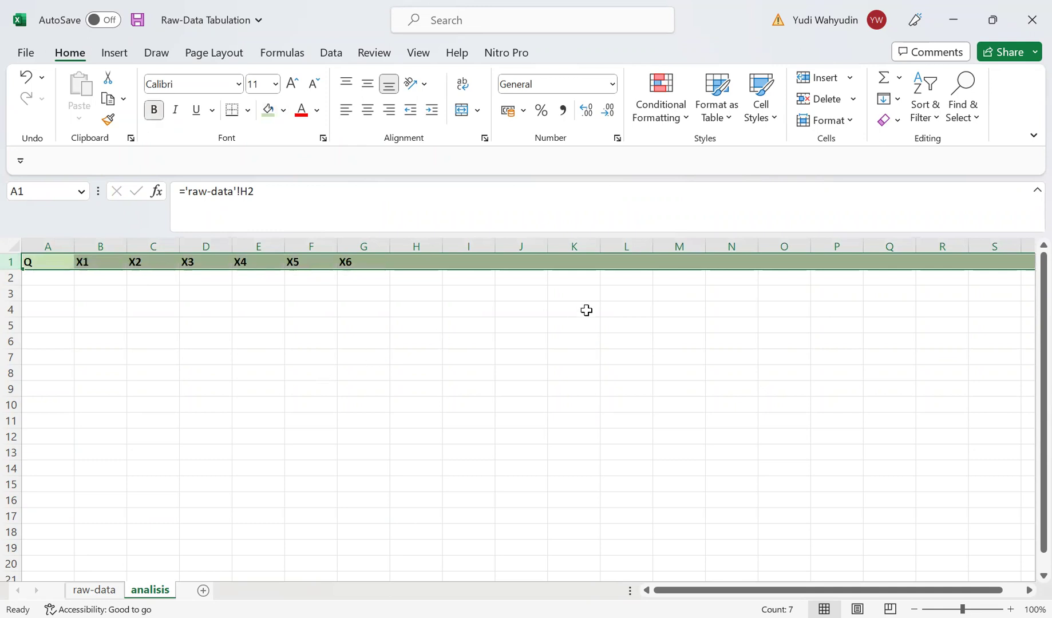
click(587, 311)
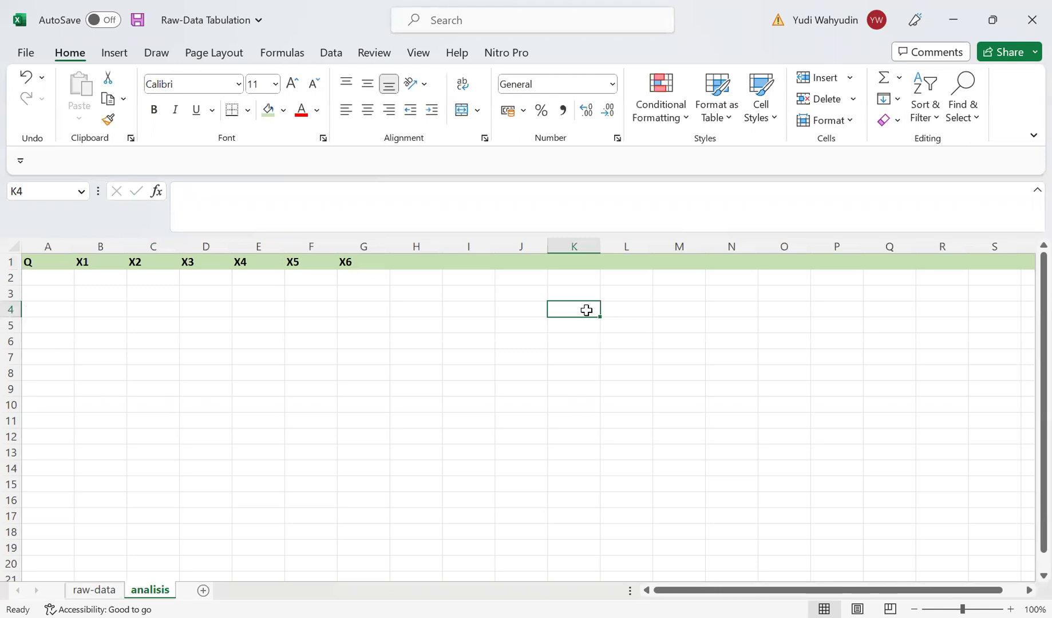
Step: Copy the link formulas in A1:G1 down to row 31 to pull in all respondents' data
click(48, 263)
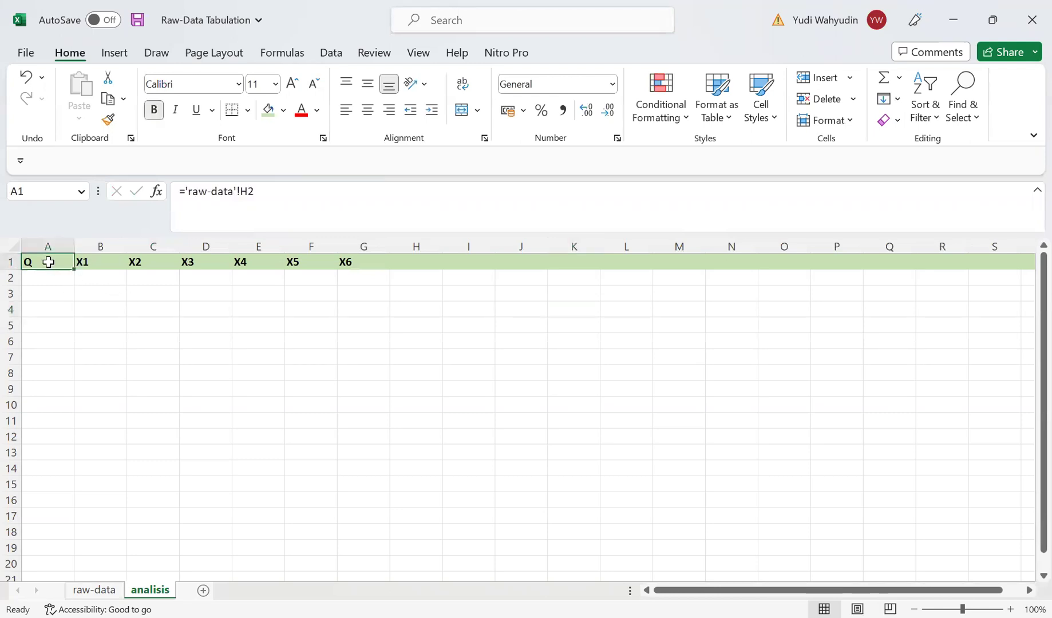
key(shift+Right)
key(shift+Right)
key(shift+Right)
key(shift+Right)
key(shift+Right)
key(shift+Right)
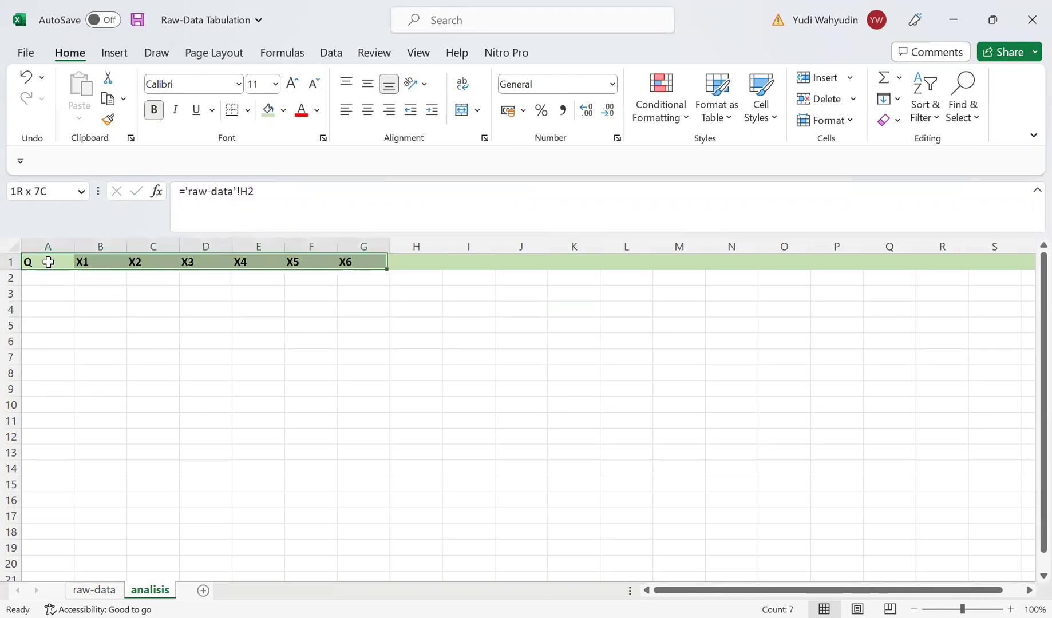
key(ctrl+c)
key(ctrl+v)
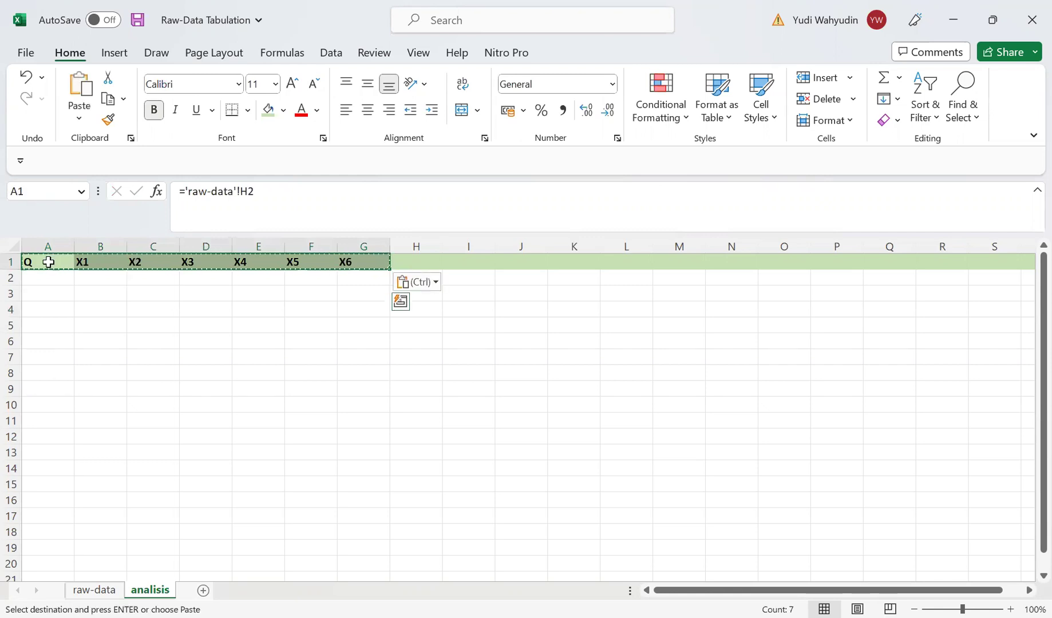
key(shift+Down)
key(shift+Down)
key(shift+Down)
key(shift+Down)
key(shift+Down)
key(shift+Down)
key(shift+Down)
key(shift+Down)
key(shift+Down)
key(shift+Down)
key(shift+Down)
key(shift+Down)
key(shift+Down)
key(shift+Down)
key(shift+Down)
key(shift+Down)
key(shift+Down)
key(shift+Down)
key(shift+Down)
key(shift+Down)
key(shift+Down)
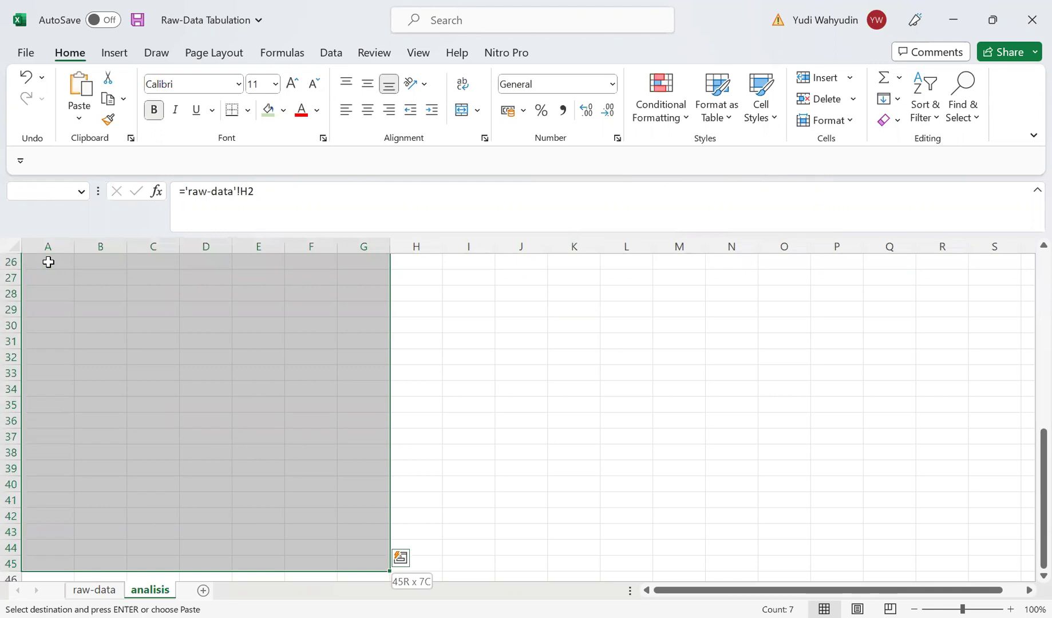
key(Return)
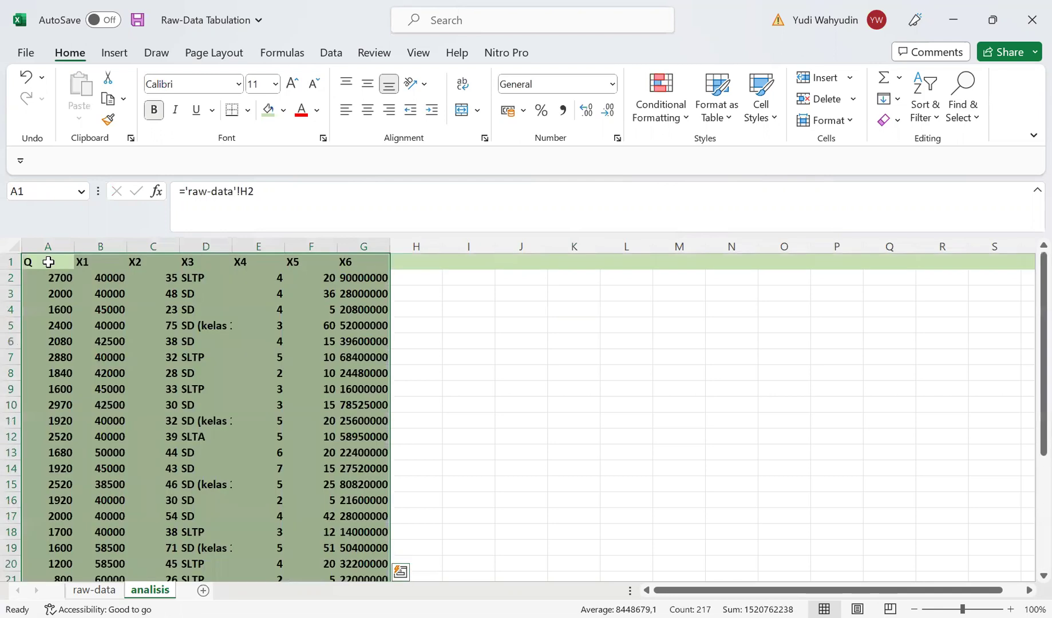
Step: Autofit the width of all columns in the analisis sheet to their contents
click(12, 246)
double_click(80, 247)
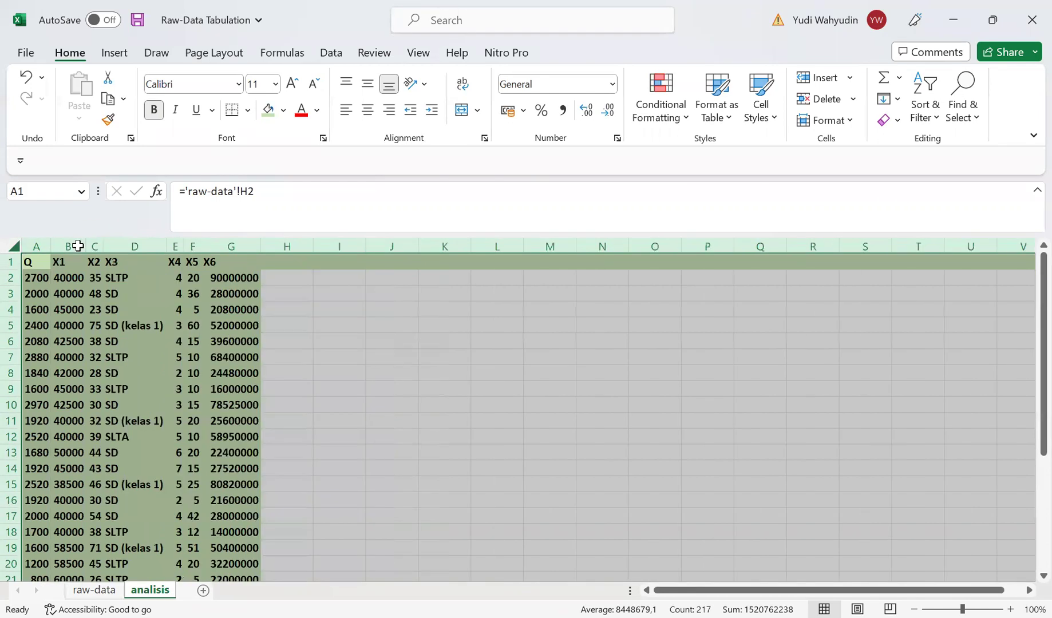
click(80, 247)
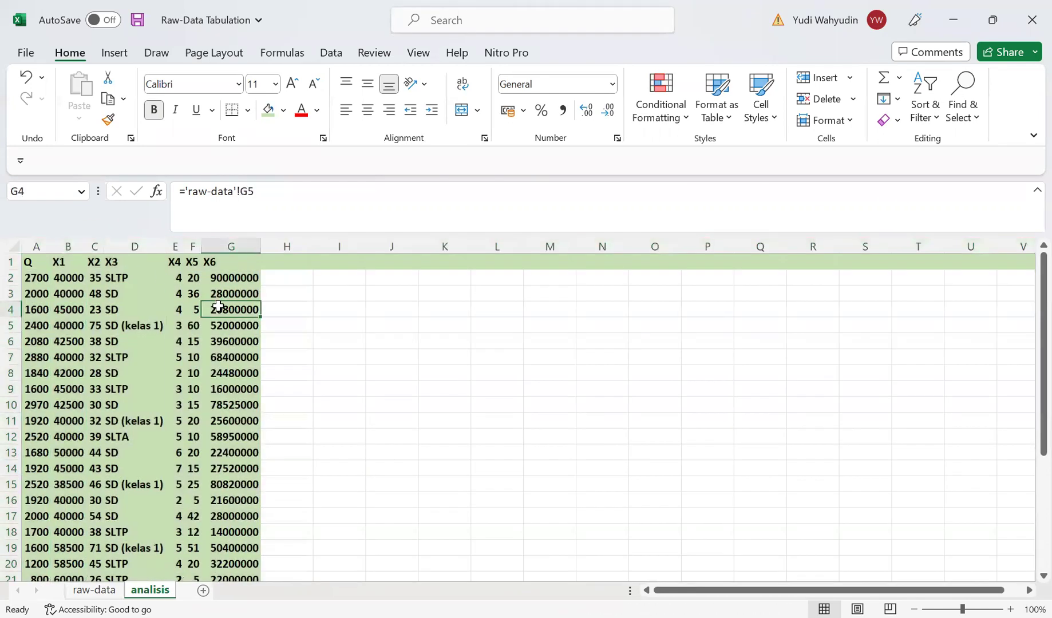
Step: Remove the green fill and bold formatting from the data rows A2:G31, leaving the header row formatted
click(40, 278)
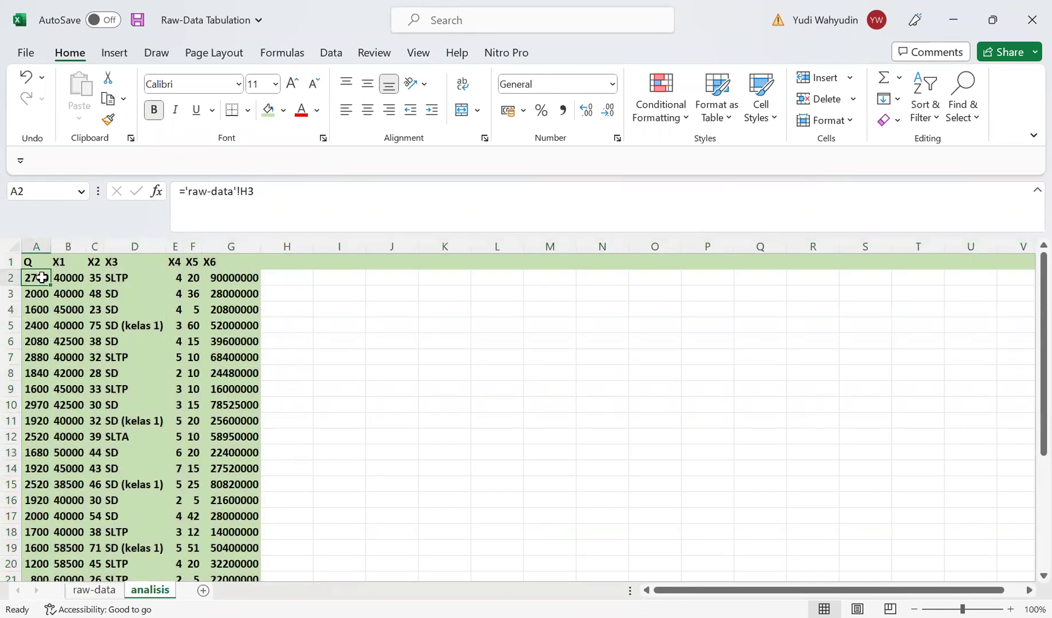
key(ctrl+shift+Right)
key(ctrl+shift+Down)
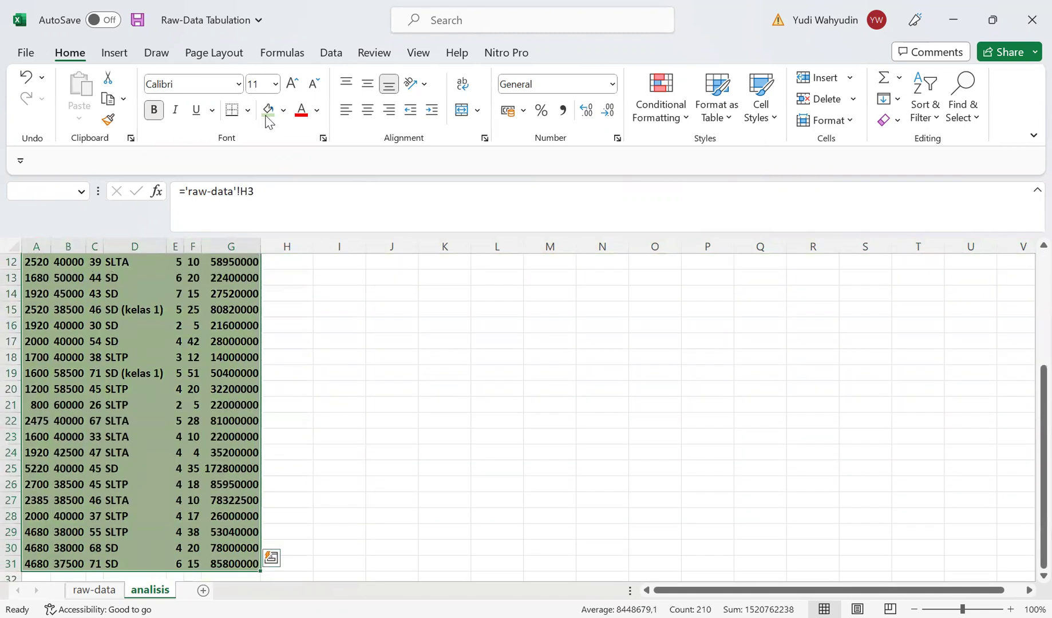
click(283, 110)
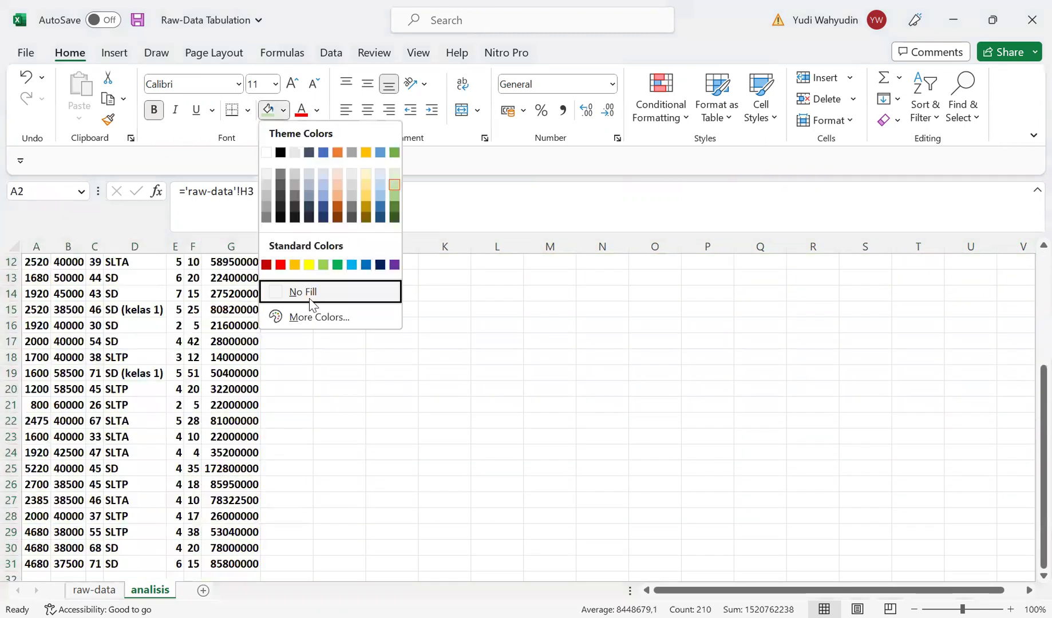
click(303, 292)
scroll(393, 350, up, 4)
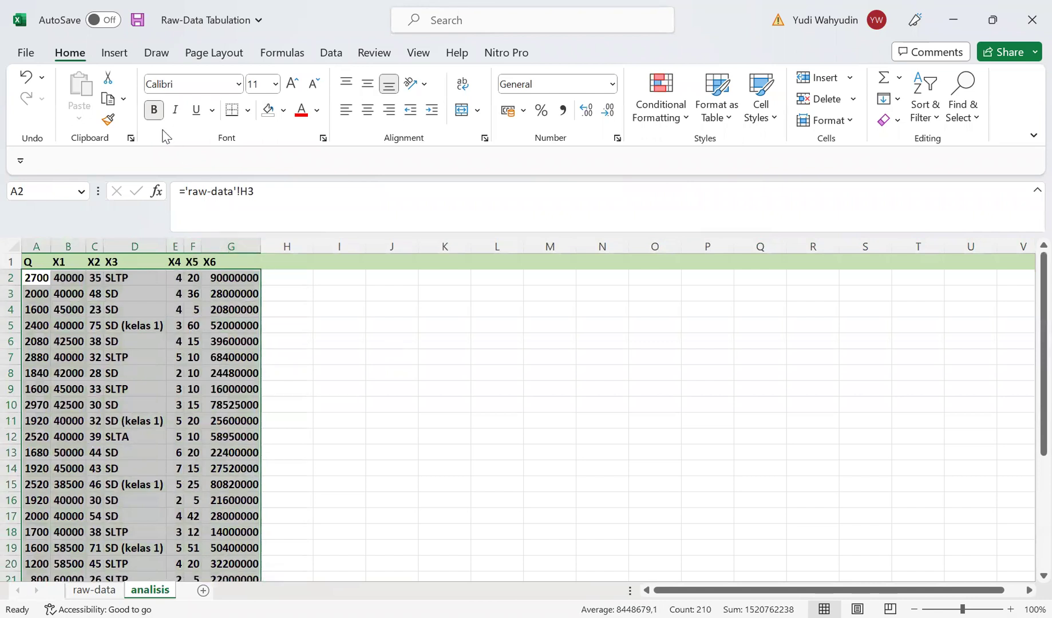
click(154, 109)
click(368, 374)
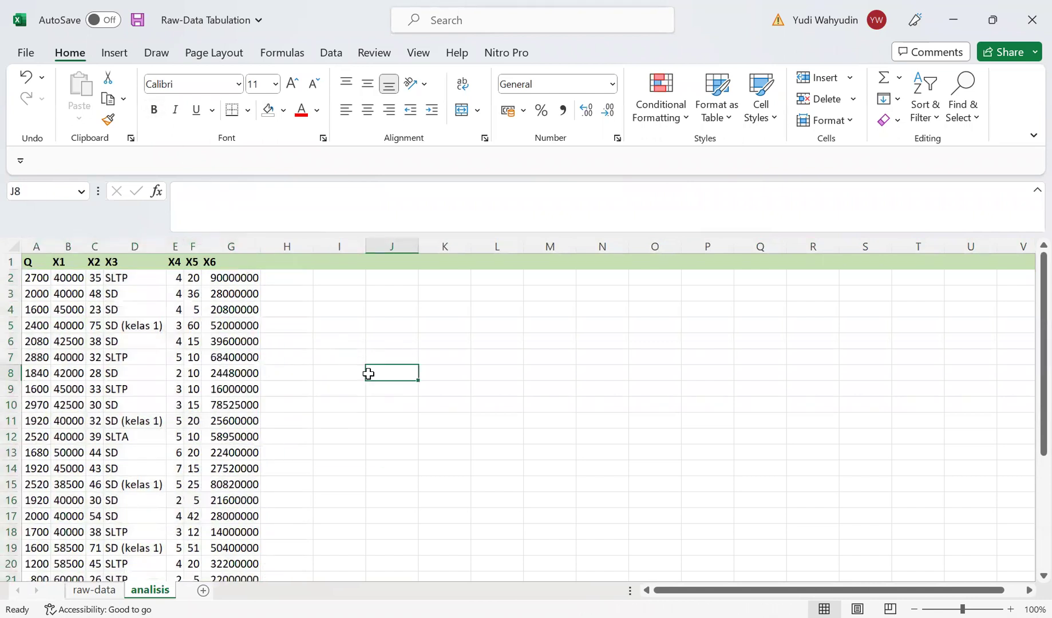
Step: Undo the data-row formatting, the column autofit and the copying of the link formulas below row 1
key(ctrl+z)
key(ctrl+z)
key(ctrl+z)
key(ctrl+z)
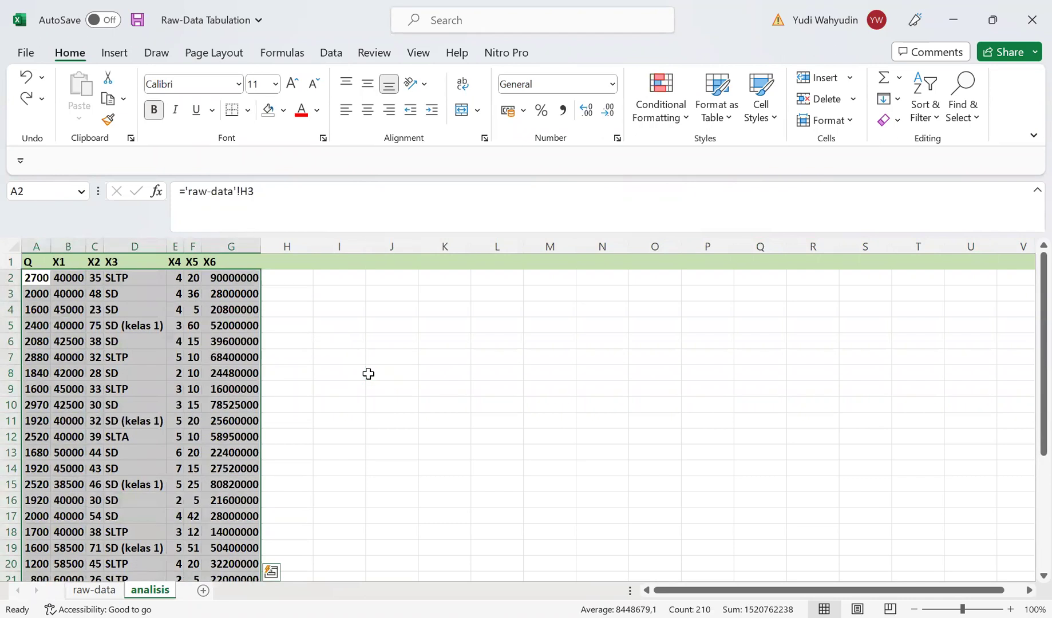
key(ctrl+z)
key(ctrl+z)
key(ctrl+z)
key(ctrl+z)
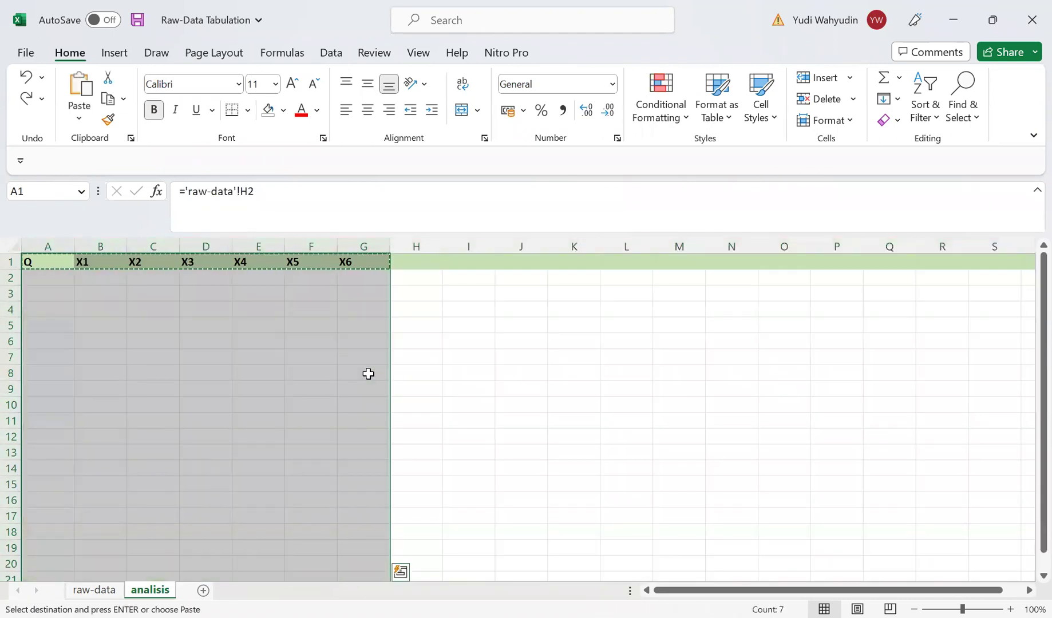
Step: Undo the header row's fill and bold formatting and the entry of the link formulas in row 1
key(ctrl+z)
key(ctrl+z)
key(ctrl+z)
key(ctrl+z)
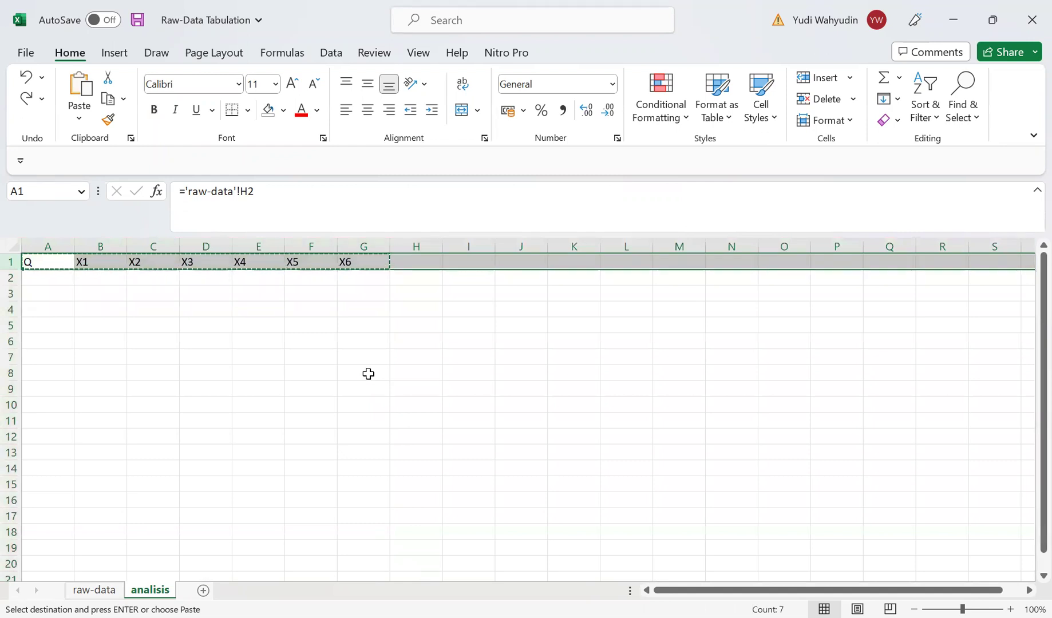
key(ctrl+z)
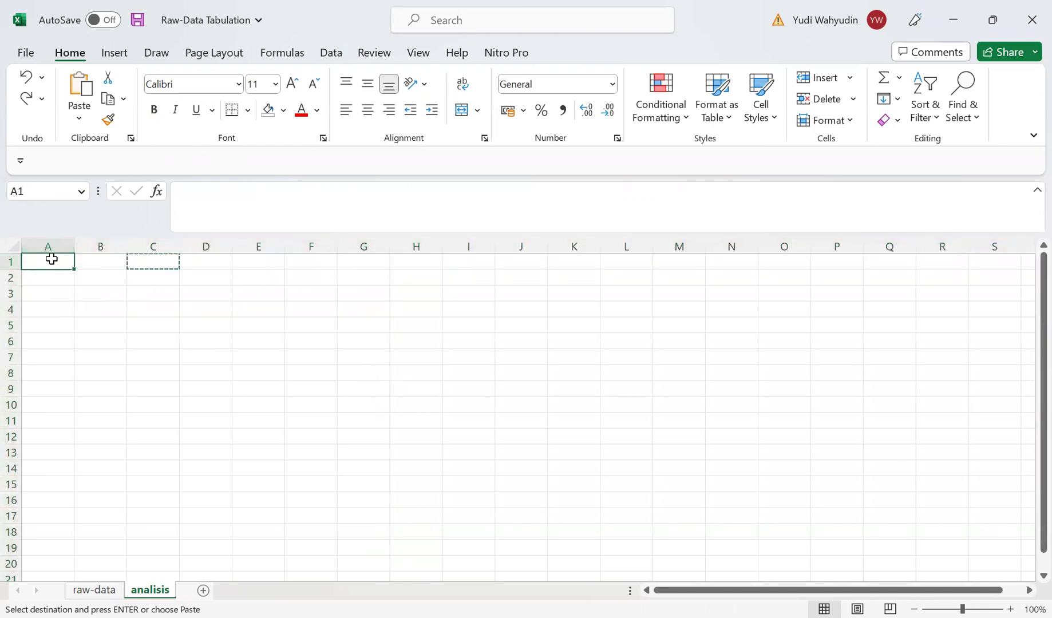
Step: Link cell A1 of the analisis sheet to the Q label in raw-data cell H2
text(=)
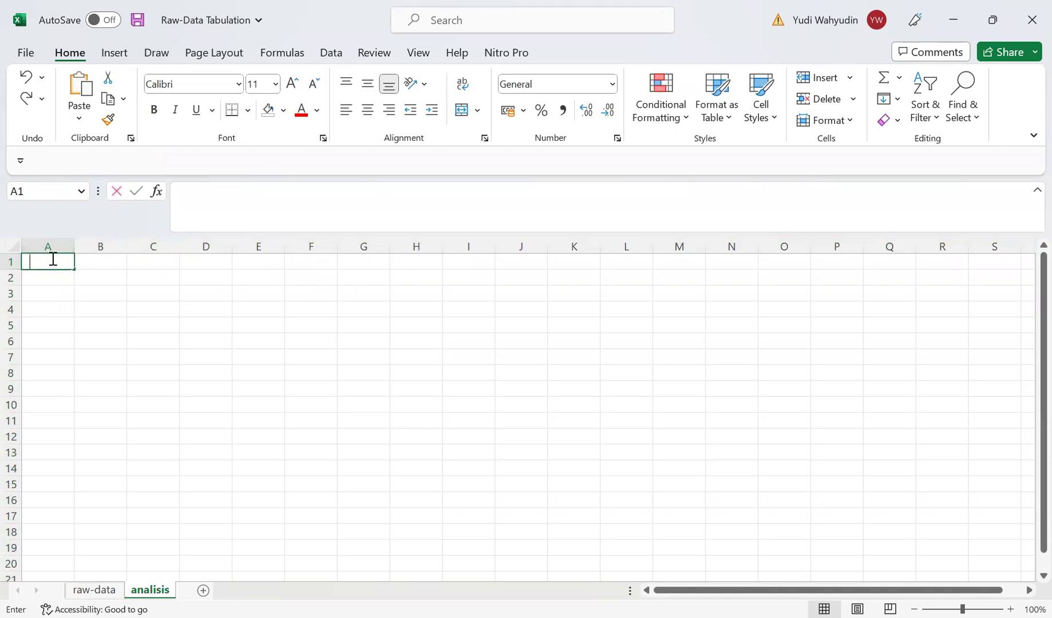
click(96, 590)
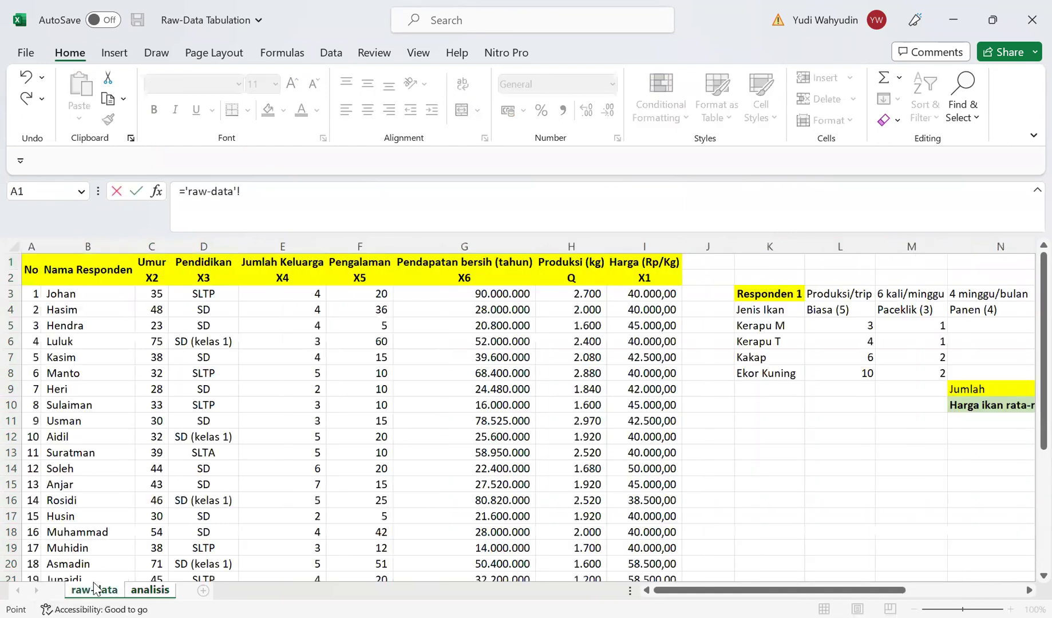
click(582, 277)
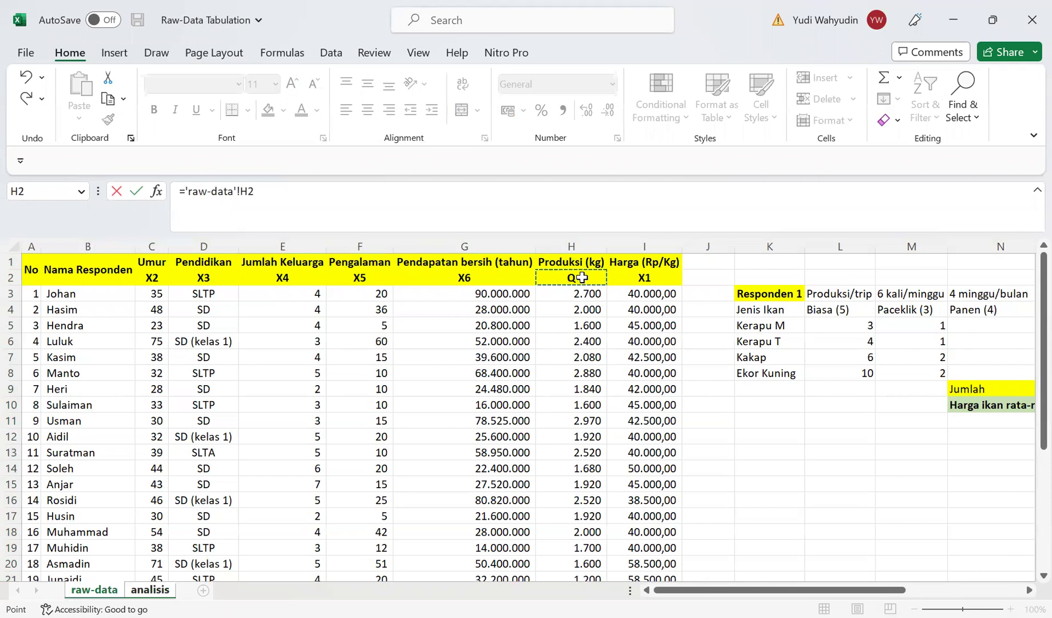
key(Return)
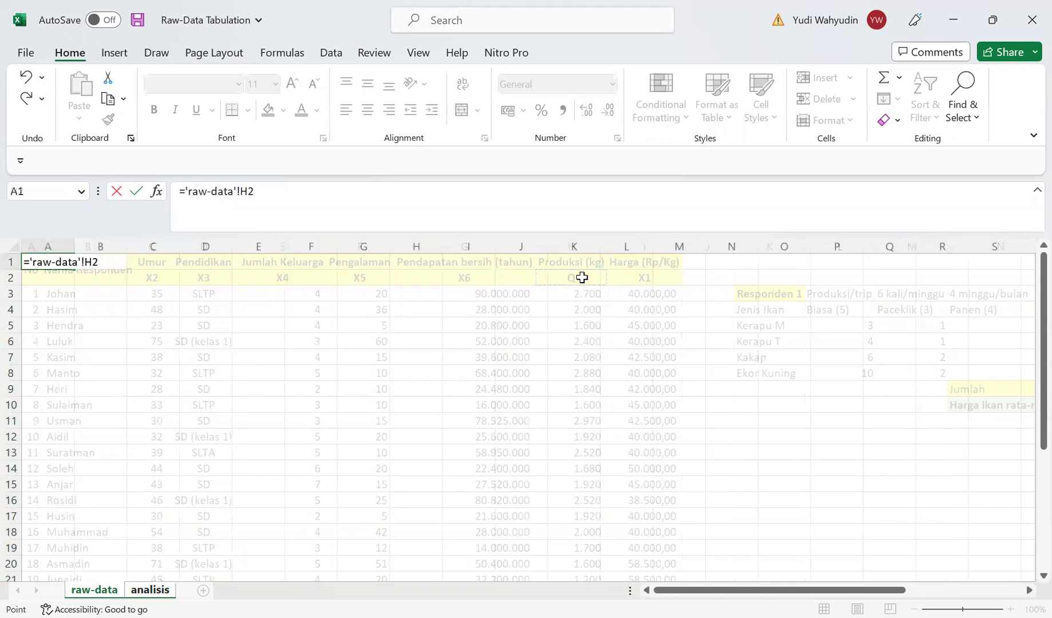
Step: Link cell B1 of the analisis sheet to the X1 label in raw-data cell I2
key(Up)
key(Right)
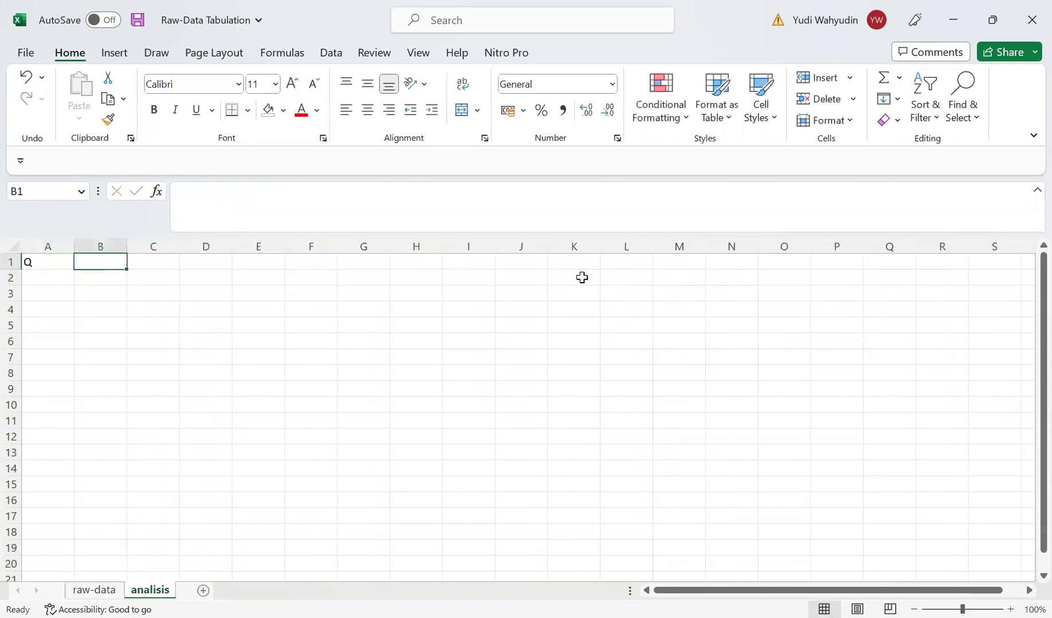
text(=)
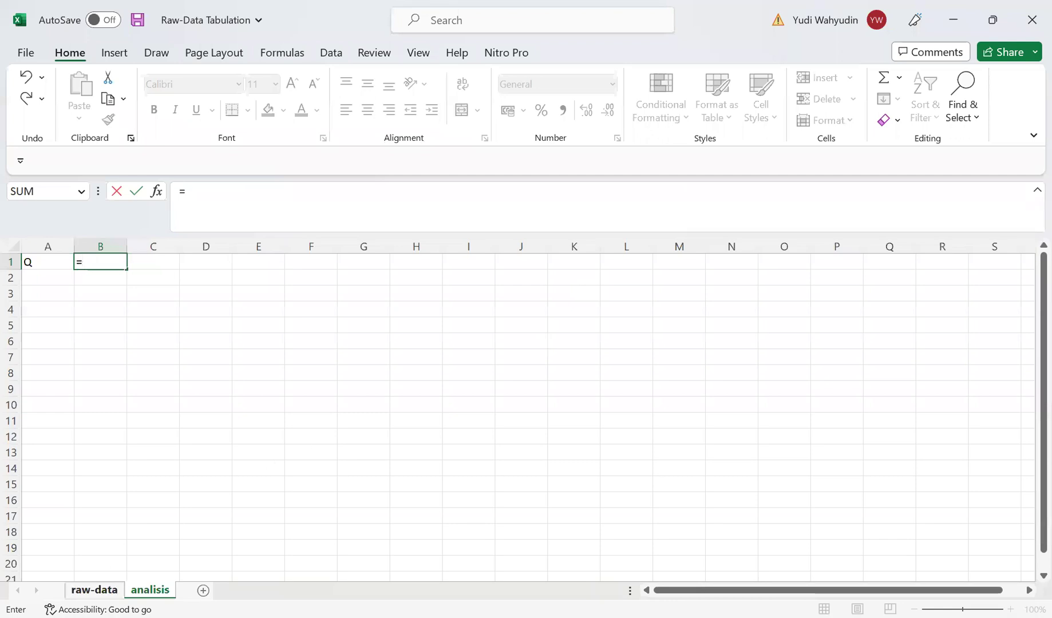
click(100, 591)
click(634, 283)
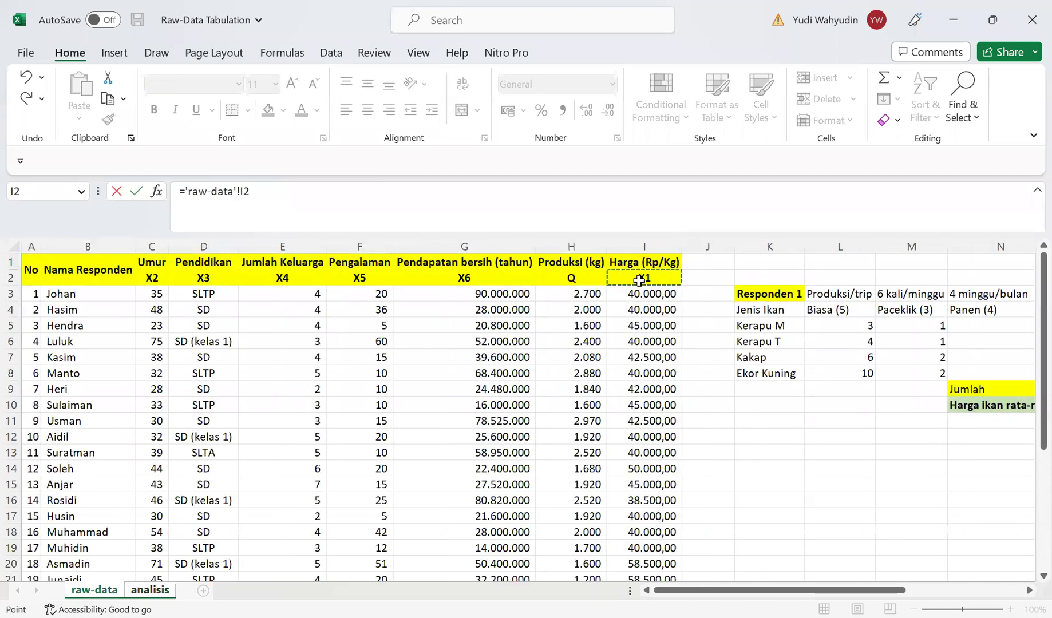
key(Return)
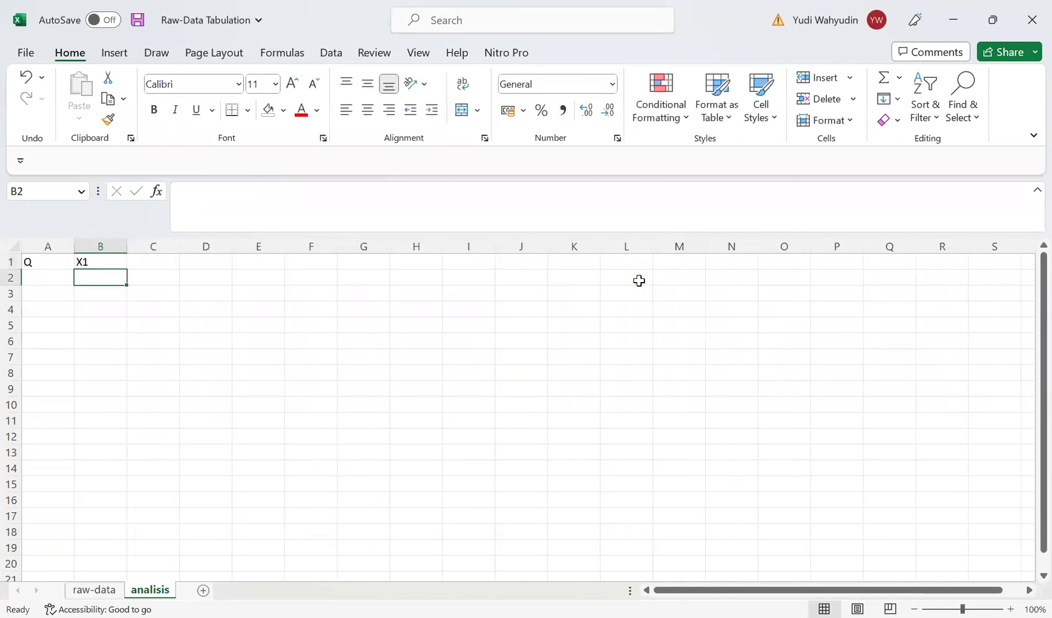
Step: Link cell C1 of the analisis sheet to the X2 label in raw-data cell C2
click(162, 259)
text(=)
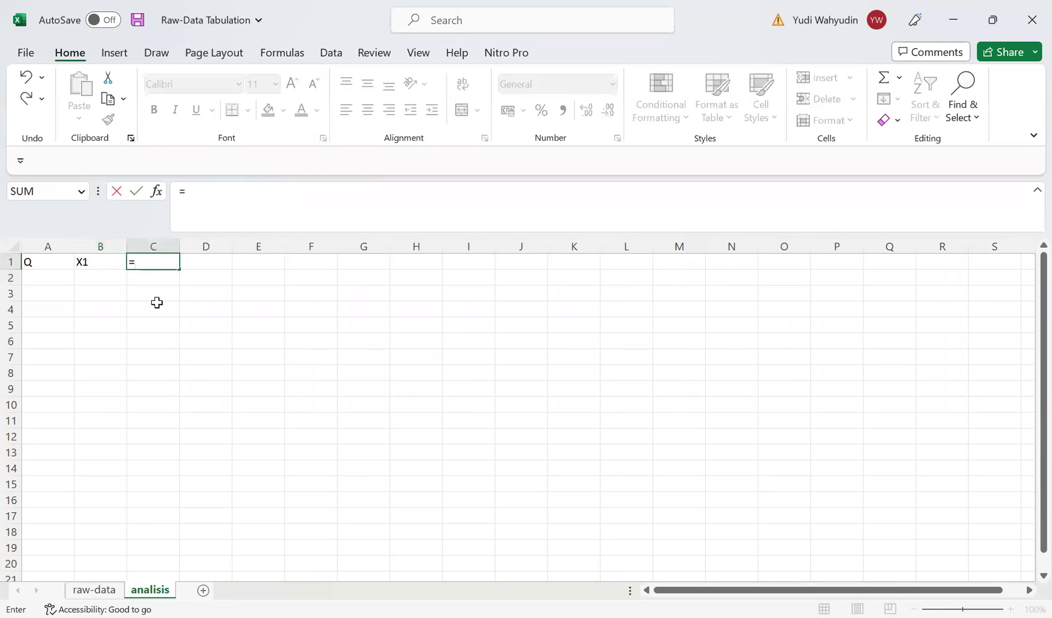
click(85, 593)
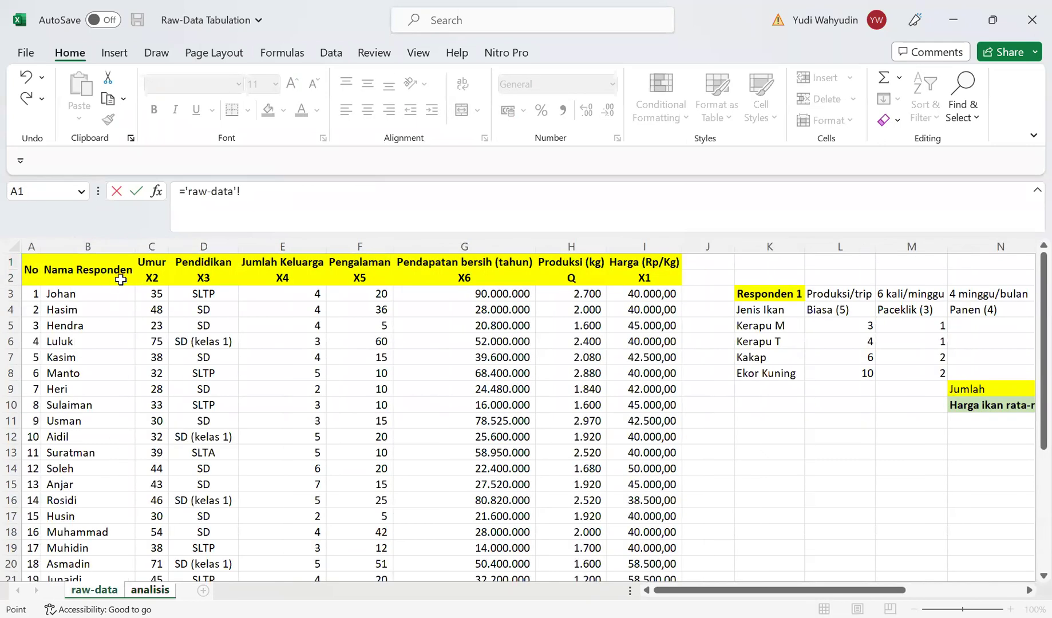
click(155, 277)
key(Return)
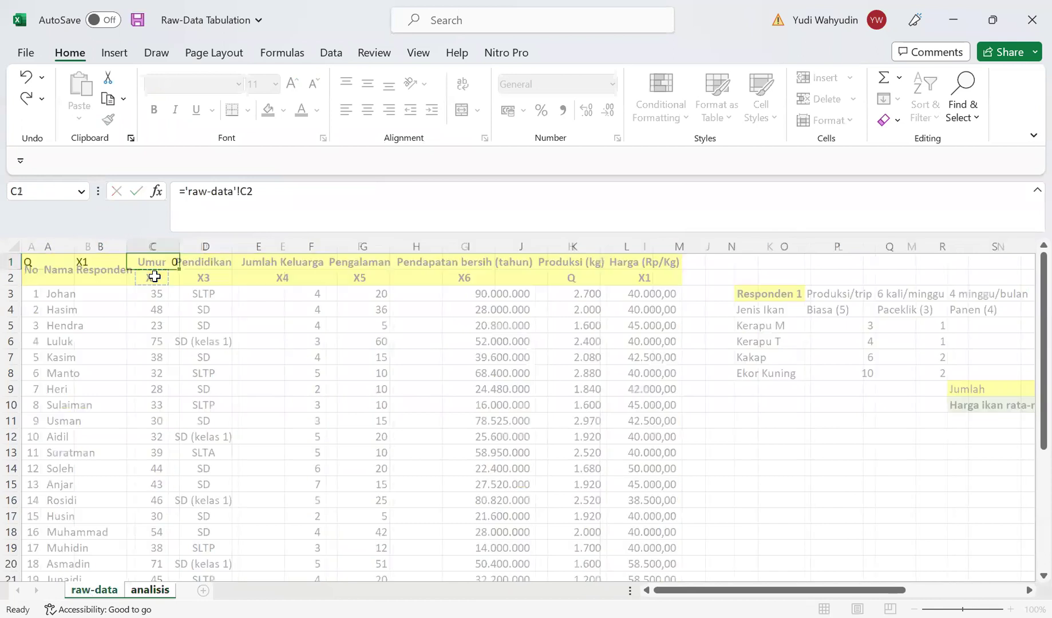
Step: Copy the link formula in C1 across to G1 to bring in the labels X3 to X6
key(Up)
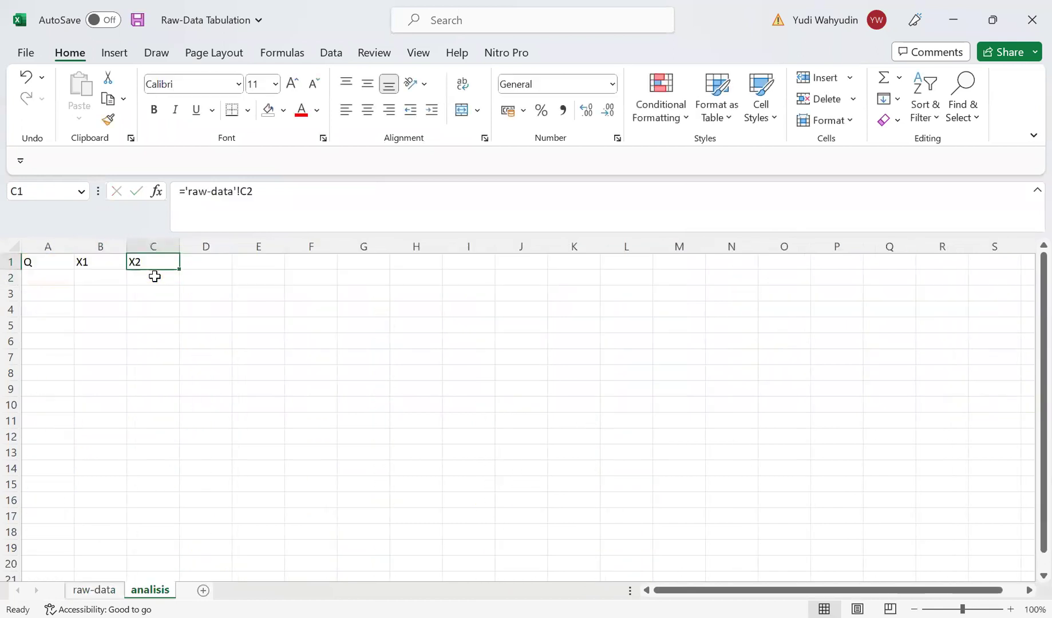
key(ctrl+c)
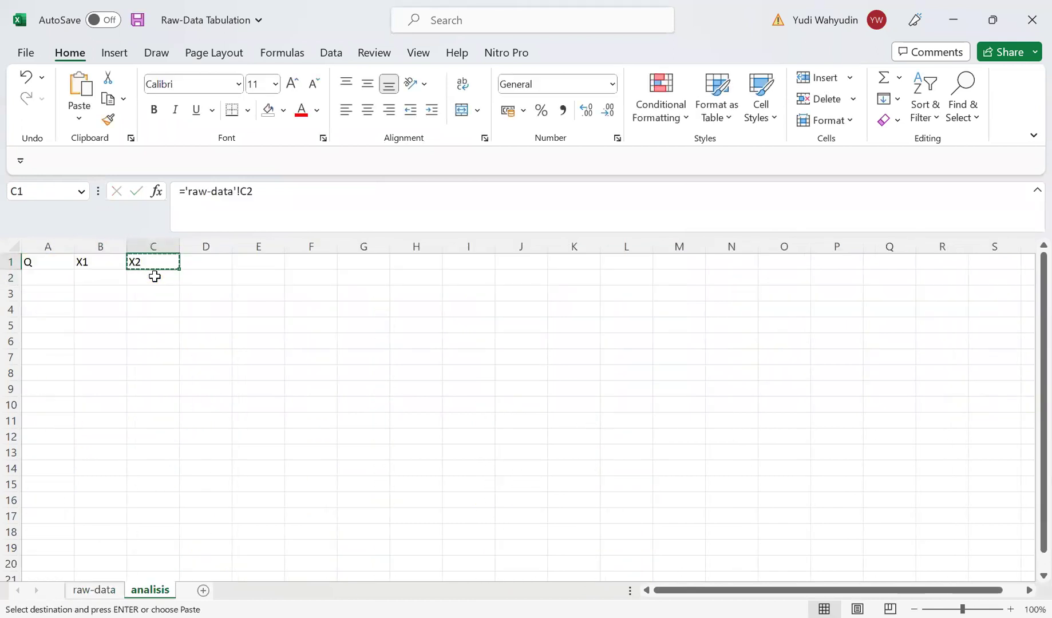
key(shift+Right)
key(shift+Right)
key(shift+Right)
key(shift+Right)
key(Return)
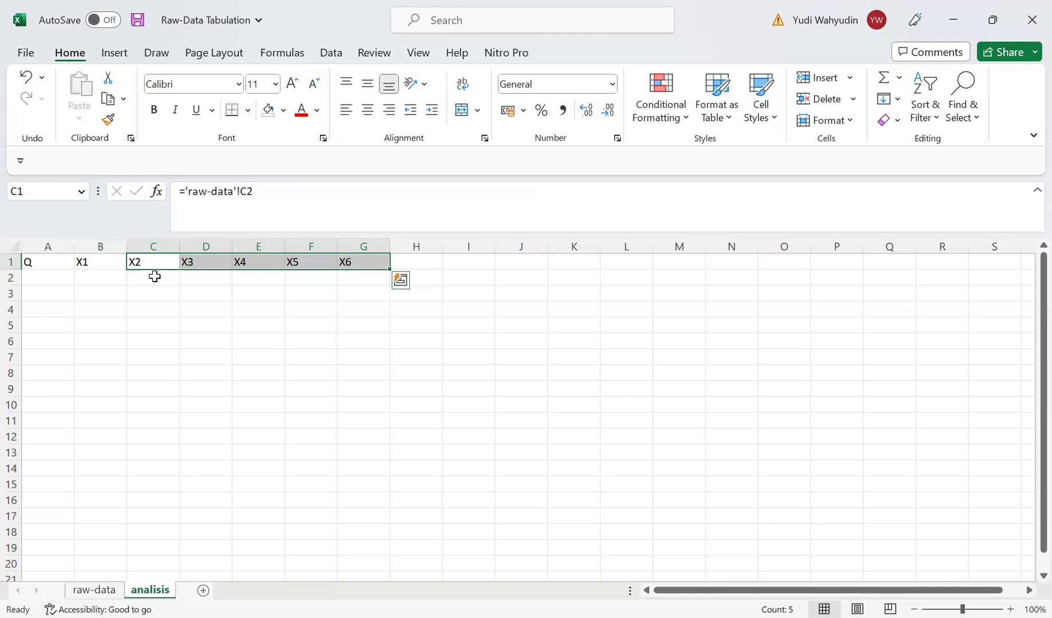
Step: Try copying the link formulas in A1:G1 down to row 31, and undo the paste
drag(31, 263, 363, 263)
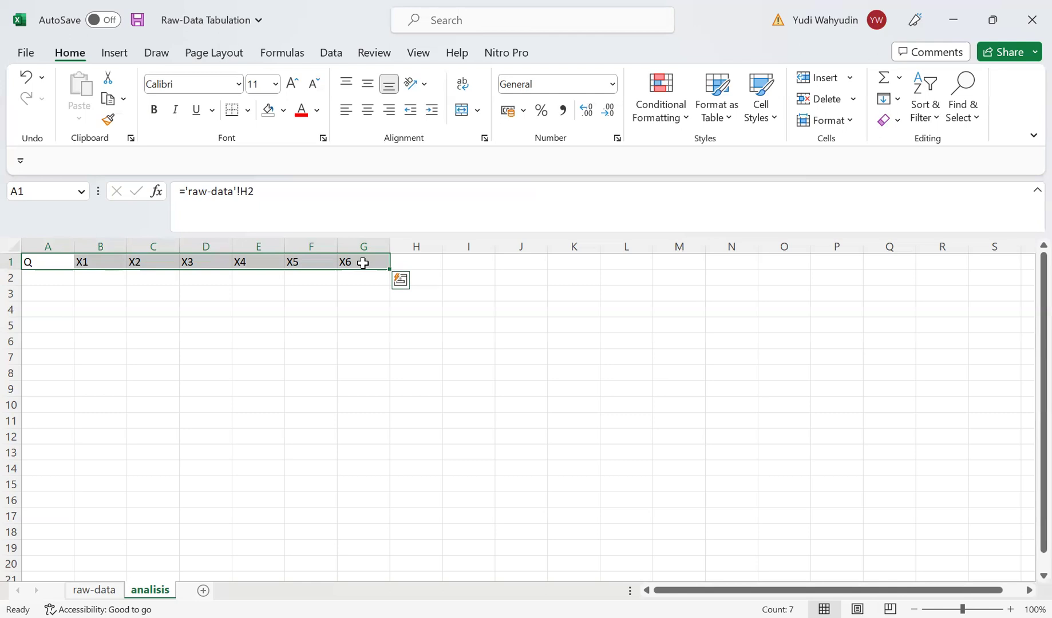
key(ctrl+c)
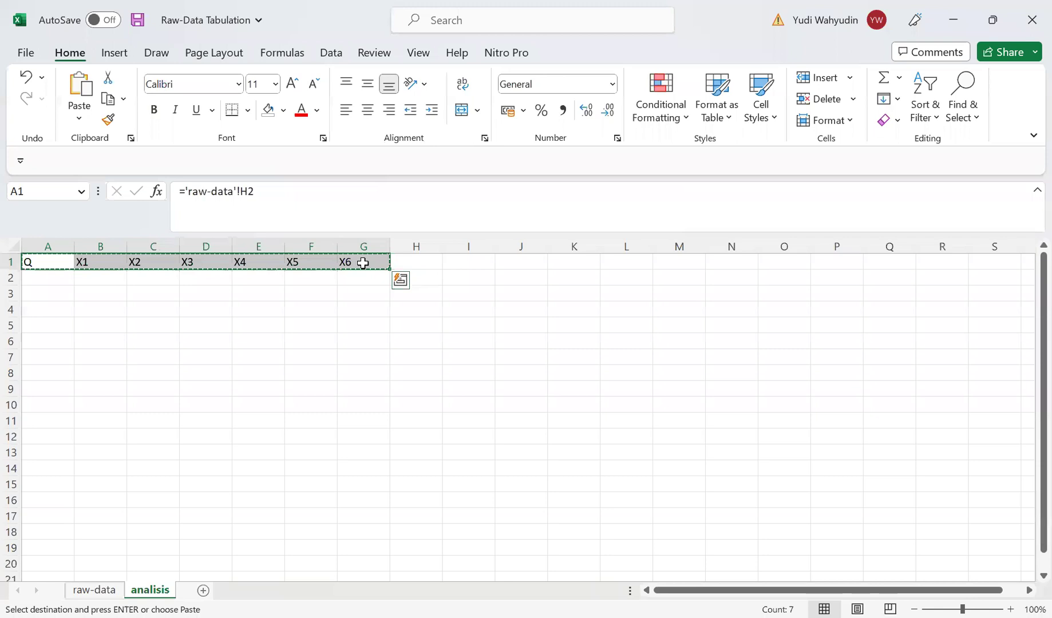
key(shift+Down)
key(shift+Down)
key(shift+Down)
key(shift+Down)
key(shift+Down)
key(shift+Down)
key(shift+Down)
key(shift+Down)
key(shift+Down)
key(shift+Down)
key(shift+Down)
key(shift+Down)
key(shift+Down)
key(shift+Down)
key(shift+Down)
key(shift+Down)
key(shift+Down)
key(shift+Down)
key(shift+Down)
key(shift+Down)
key(shift+Down)
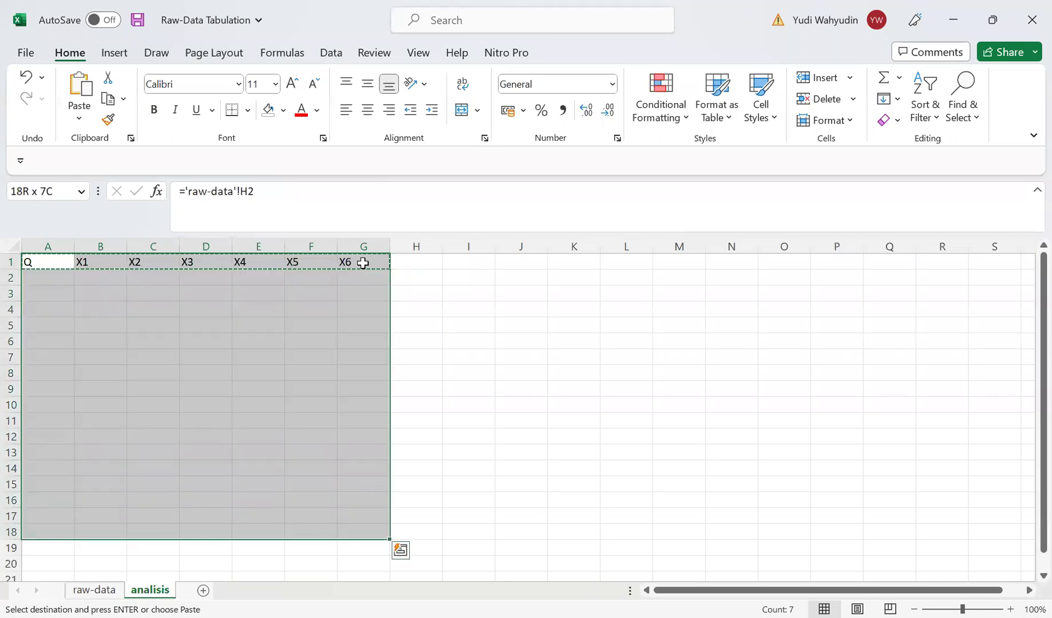
key(shift+Down)
key(shift+Down)
key(shift+Down)
key(shift+Down)
key(shift+Down)
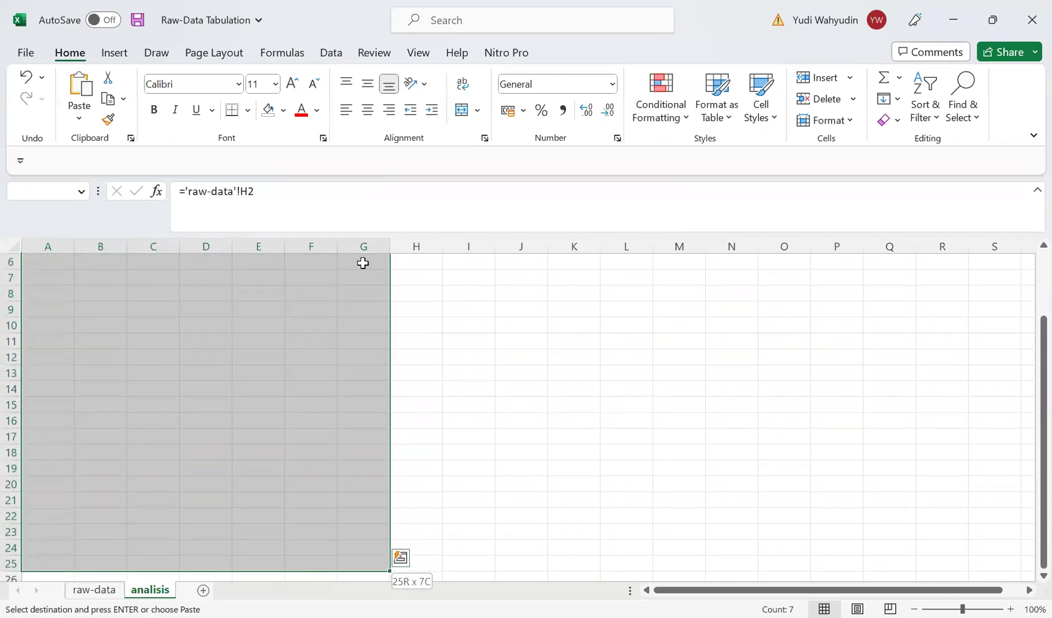
key(shift+Down)
key(shift+Down)
key(shift+Down)
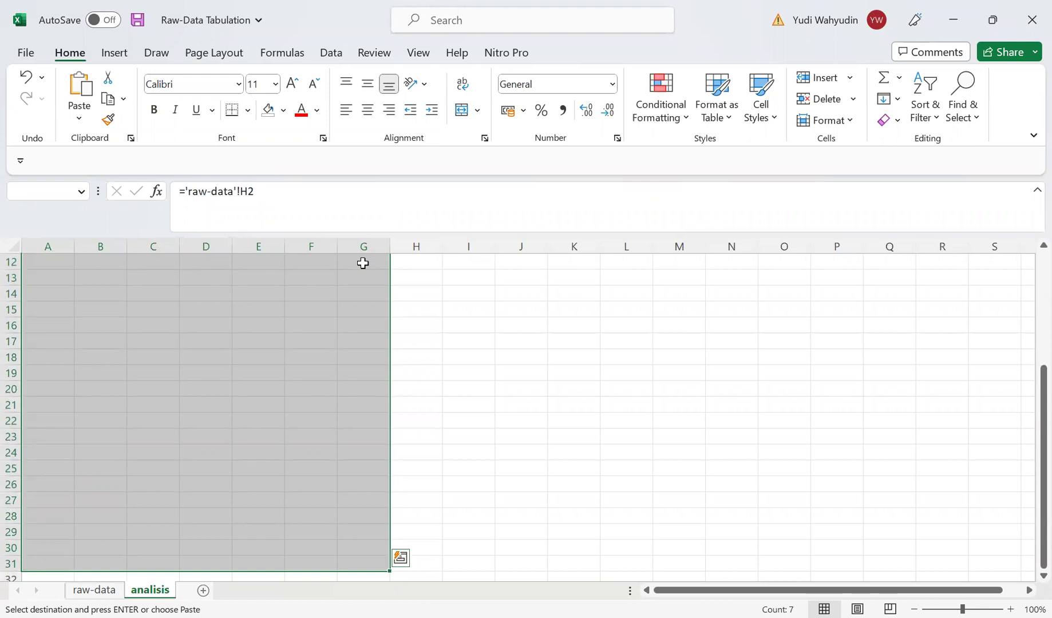
key(Return)
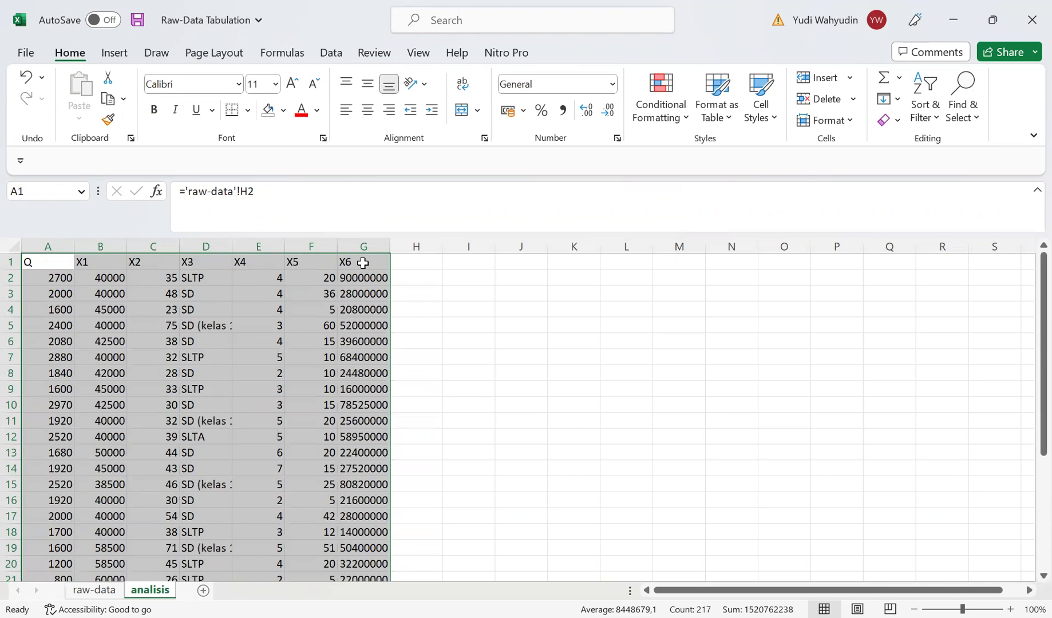
key(ctrl+z)
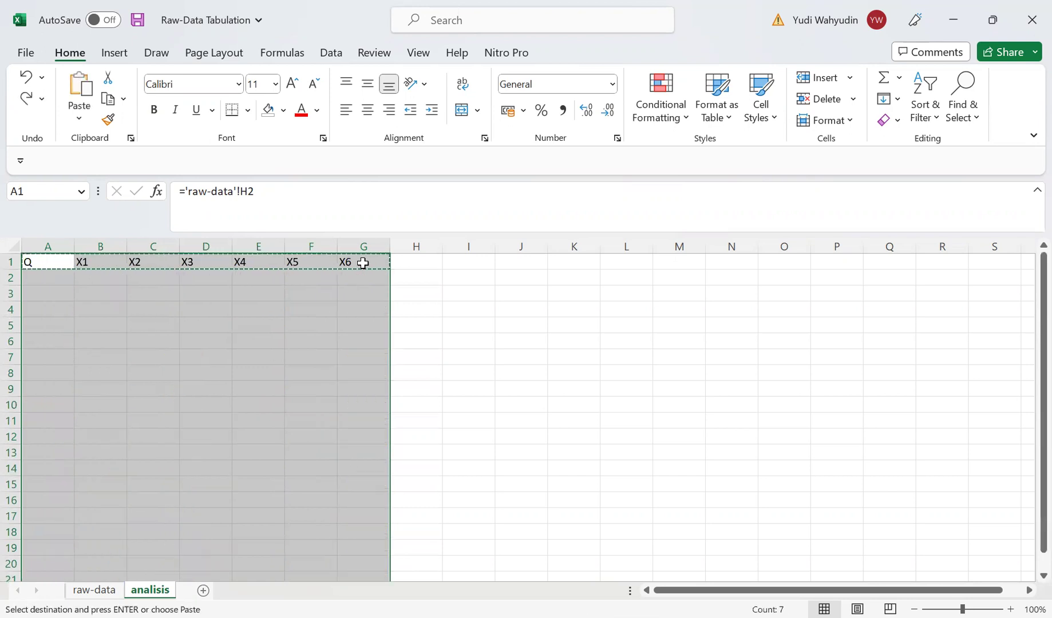
Step: Copy the link formulas in A1:G1 down to row 38 to pull in the respondents' data
click(52, 258)
key(ctrl+v)
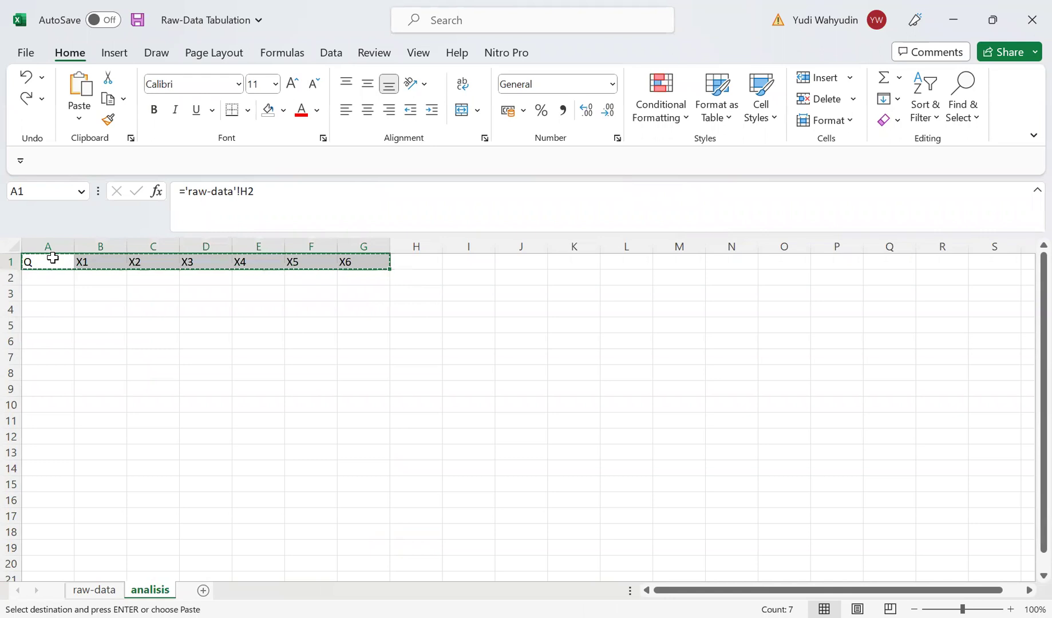
key(ctrl+space)
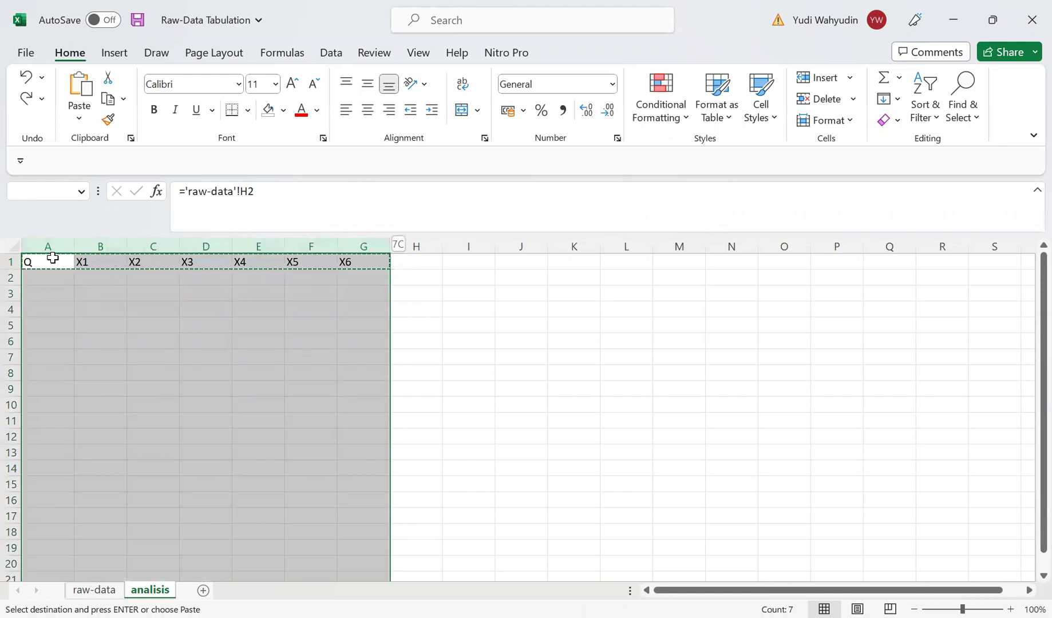
key(shift+Up)
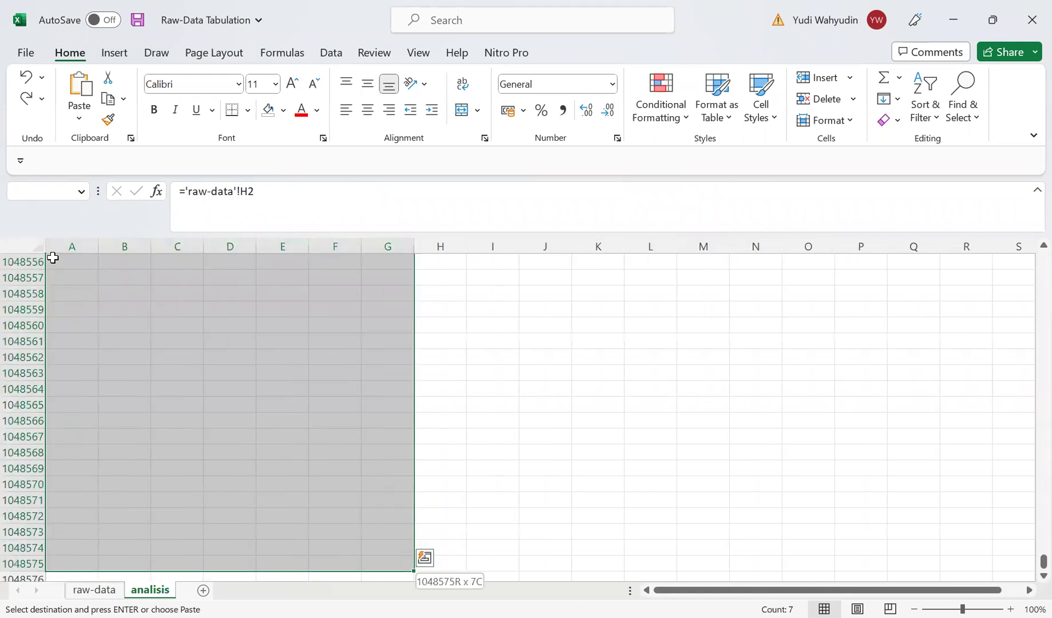
key(ctrl+shift+Up)
key(shift+Down)
key(shift+Down)
key(shift+Down)
key(shift+Down)
key(shift+Down)
key(shift+Down)
key(shift+Down)
key(shift+Down)
key(shift+Down)
key(shift+Down)
key(shift+Down)
key(shift+Down)
key(shift+Down)
key(shift+Down)
key(shift+Down)
key(shift+Down)
key(shift+Down)
key(shift+Down)
key(shift+Down)
key(shift+Down)
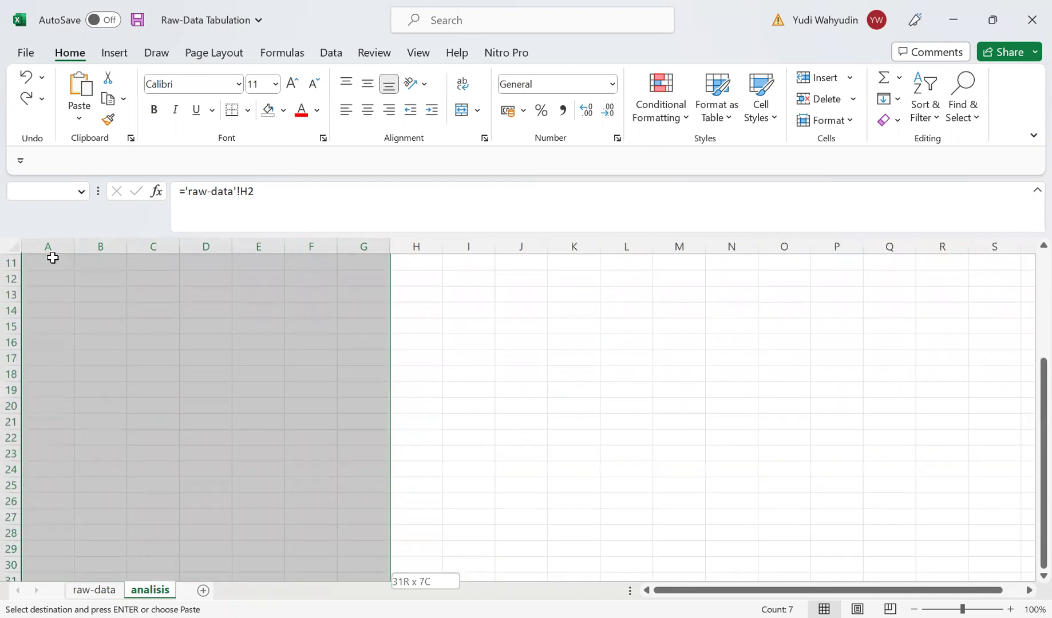
key(shift+Down)
key(shift+Down)
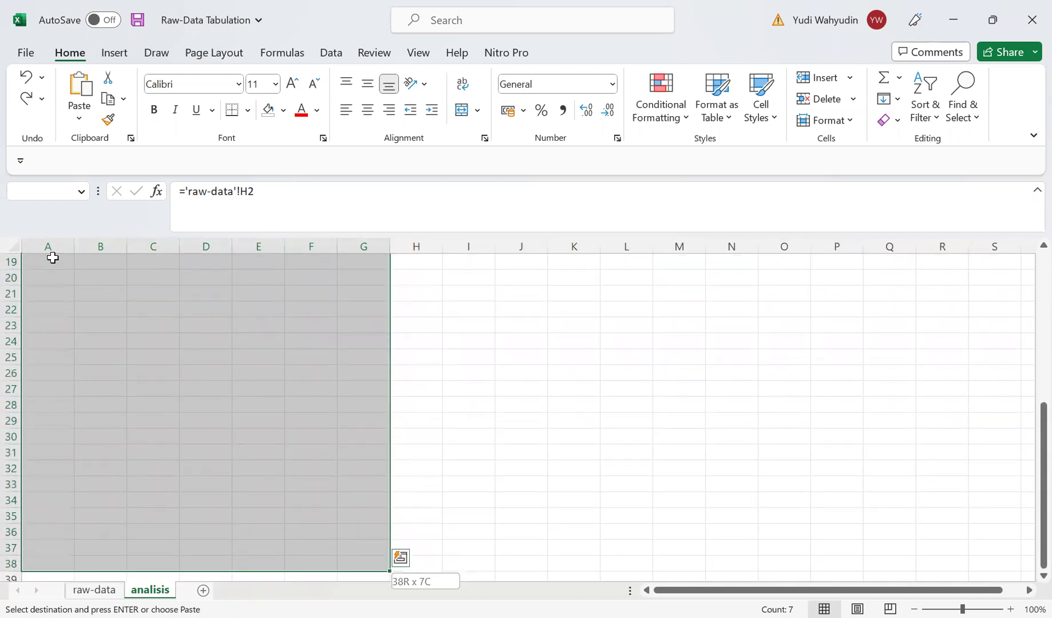
key(Return)
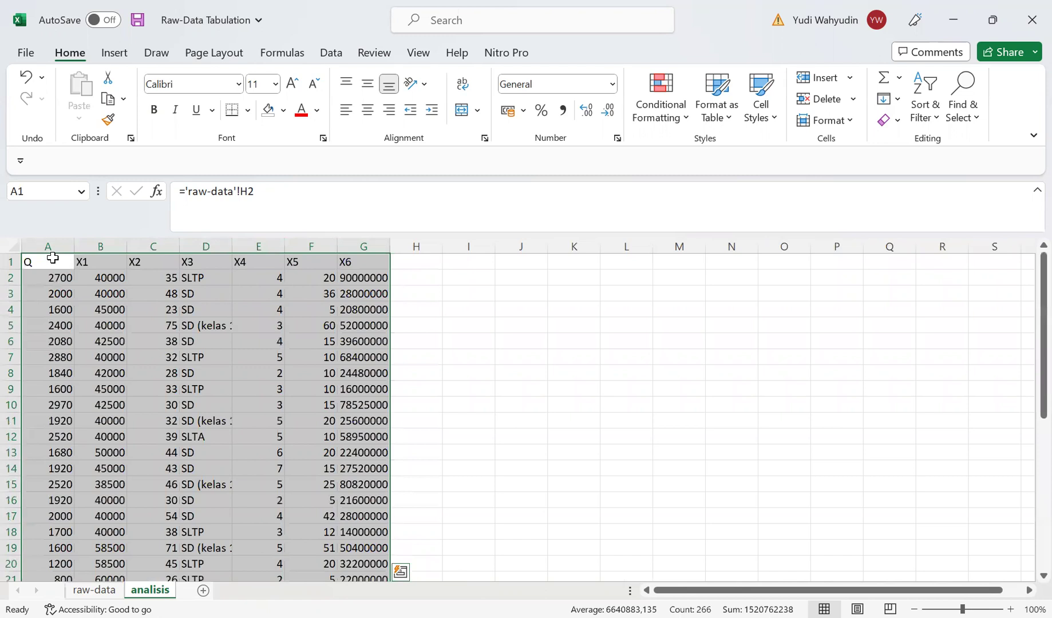
Step: Clear the surplus link formulas in A32:G38 below the last respondent's row
key(ctrl+Down)
key(Up)
key(Up)
key(Up)
key(Up)
key(Up)
key(Up)
key(shift+ctrl+Right)
key(shift+ctrl+Down)
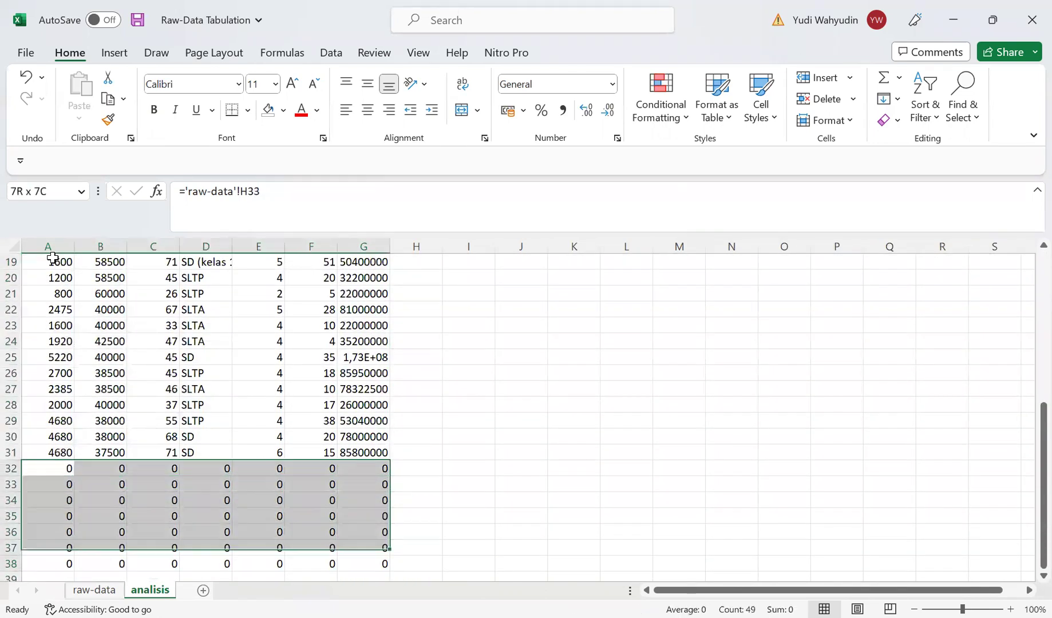
key(Delete)
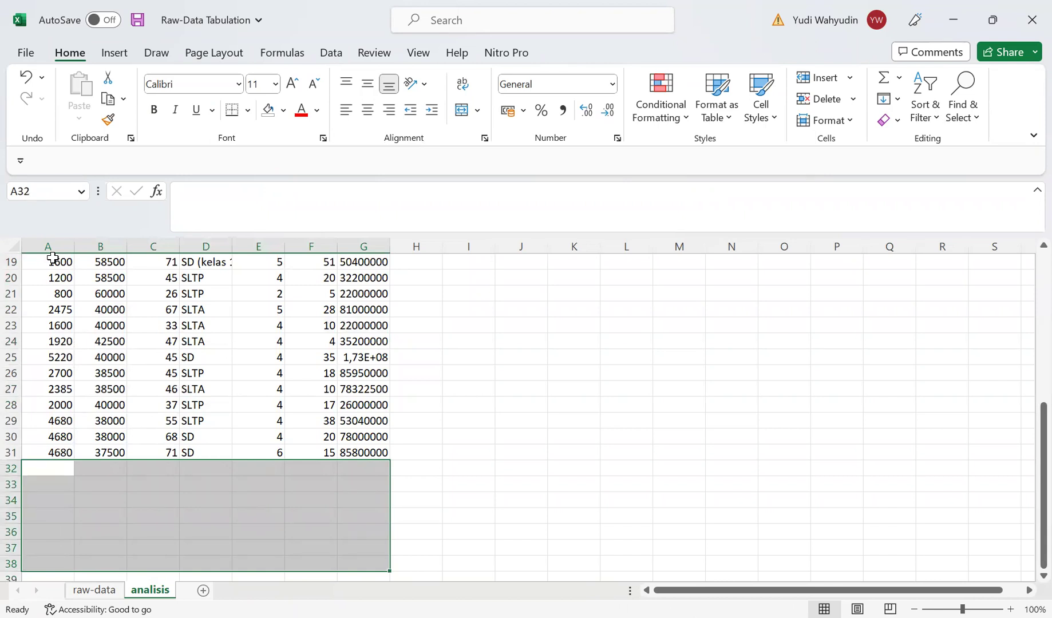
Step: Autofit the width of the X3 column to its contents
drag(1028, 465, 1026, 294)
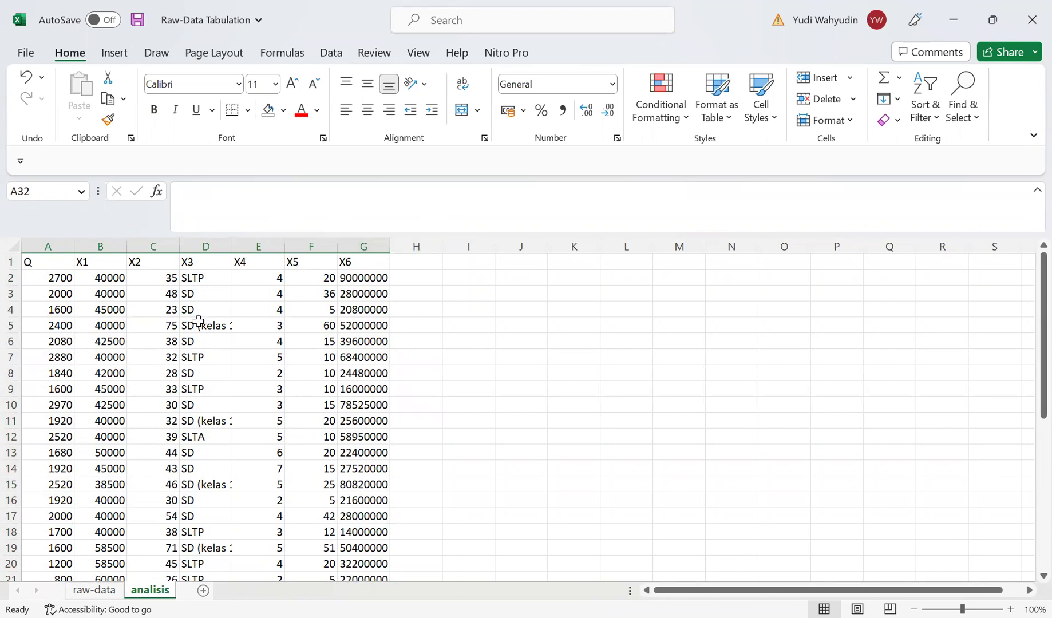
double_click(232, 246)
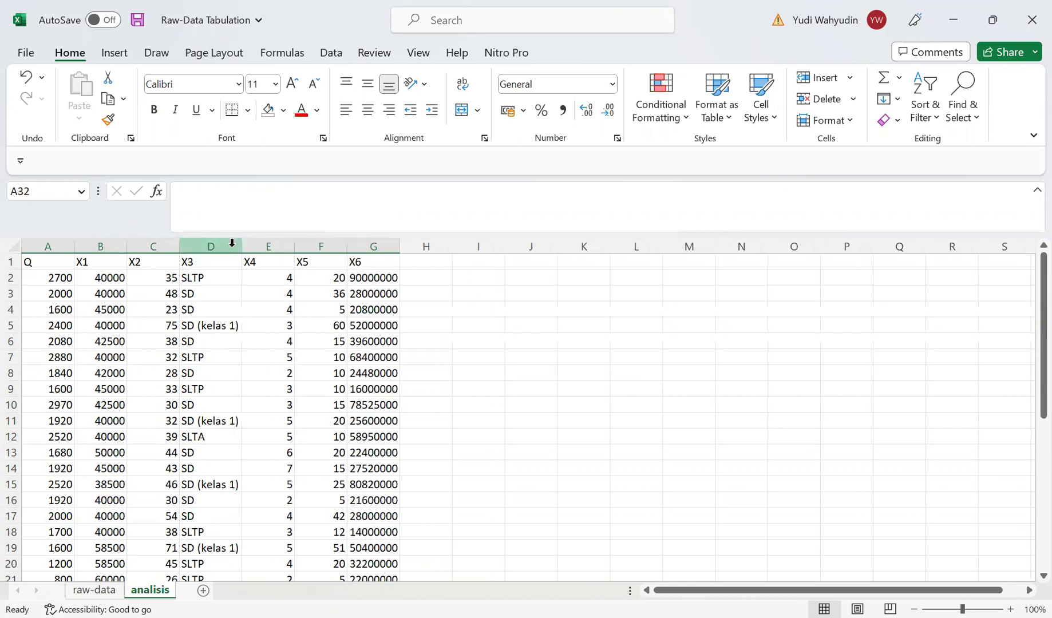
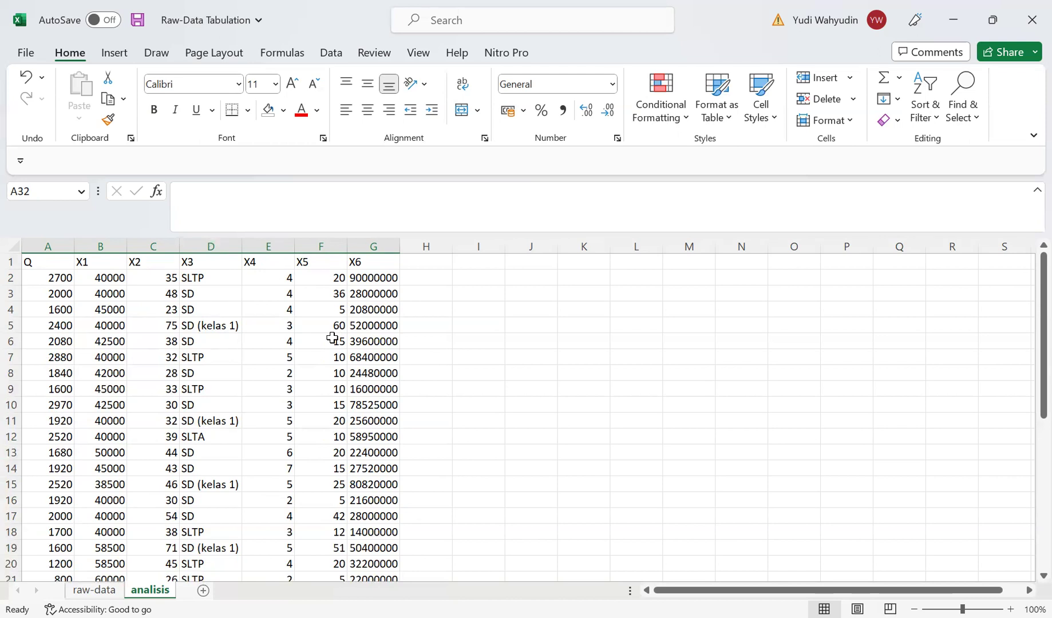
Step: Make header row 1 of the analisis sheet bold and fill it with light green
click(12, 263)
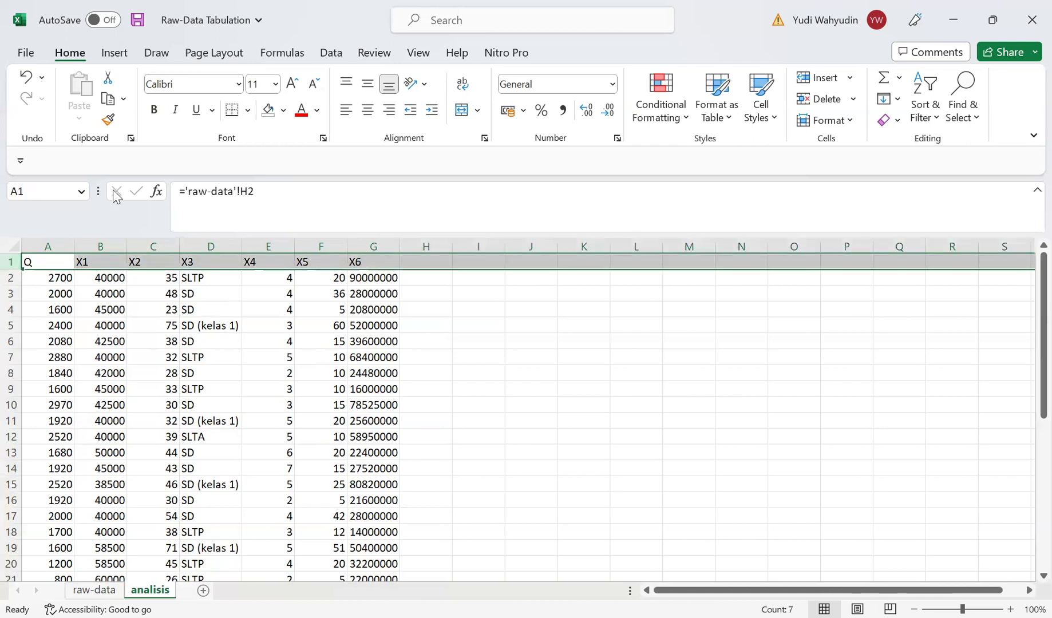
click(284, 110)
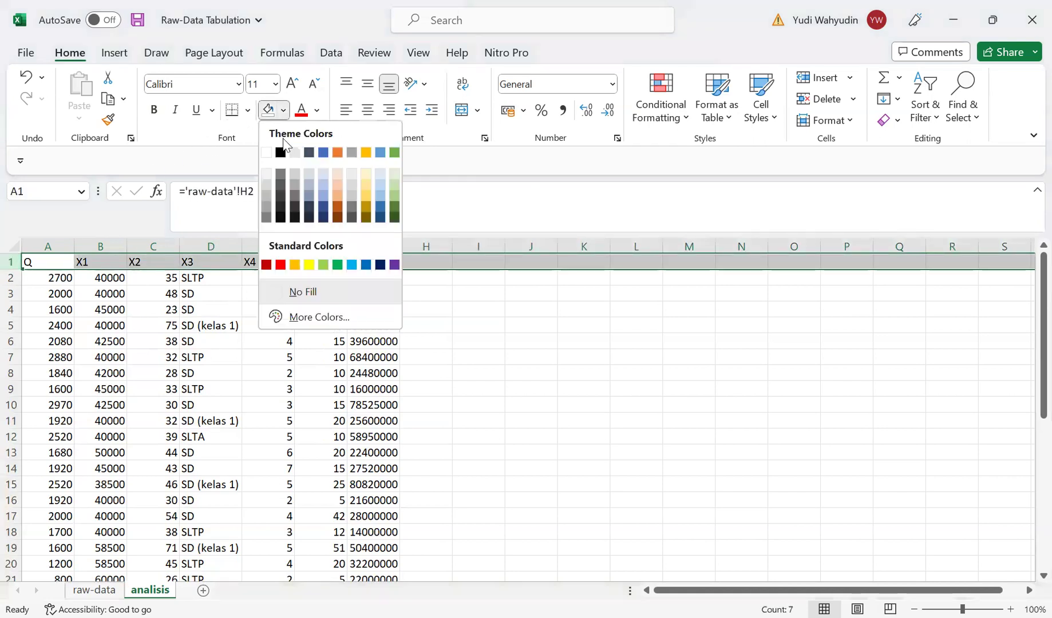
click(310, 266)
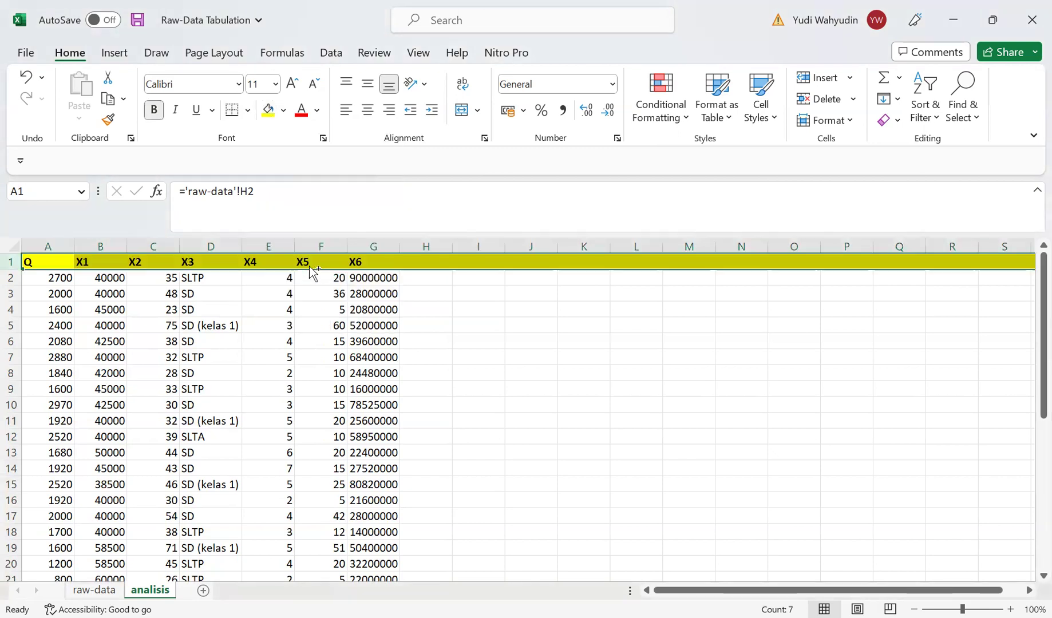
click(284, 110)
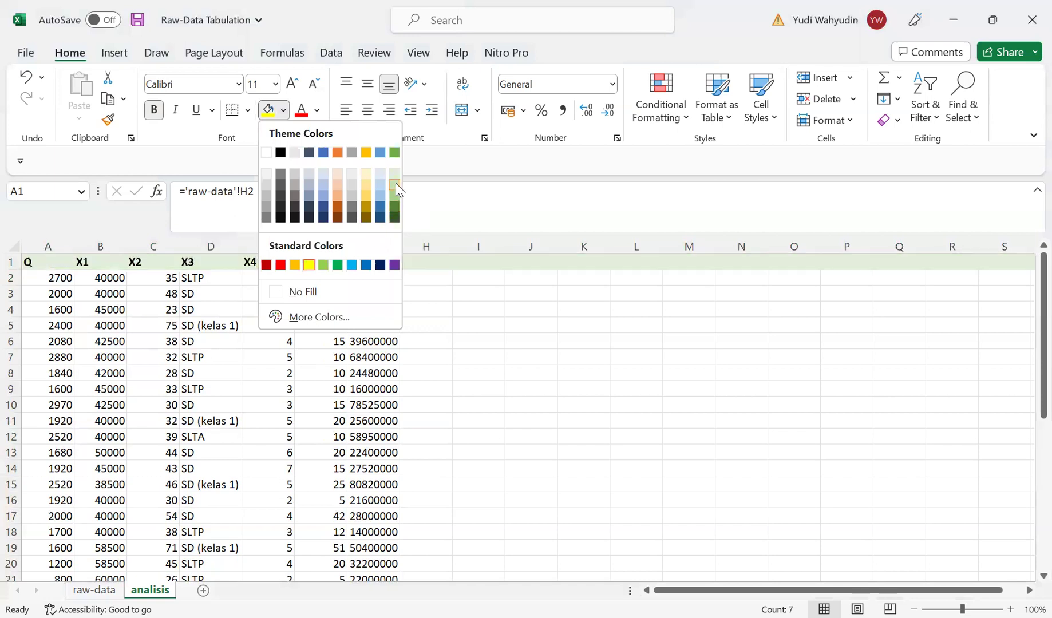
click(395, 195)
Step: Review the linked data down to the last respondent's row and the education levels in the X3 column
drag(1028, 303, 1027, 416)
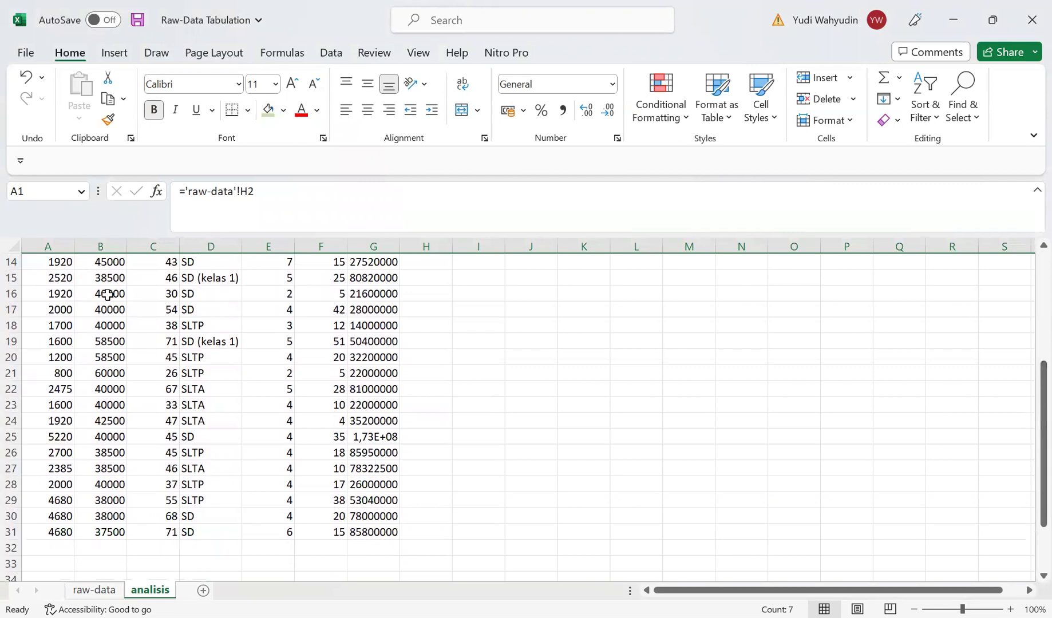
click(48, 543)
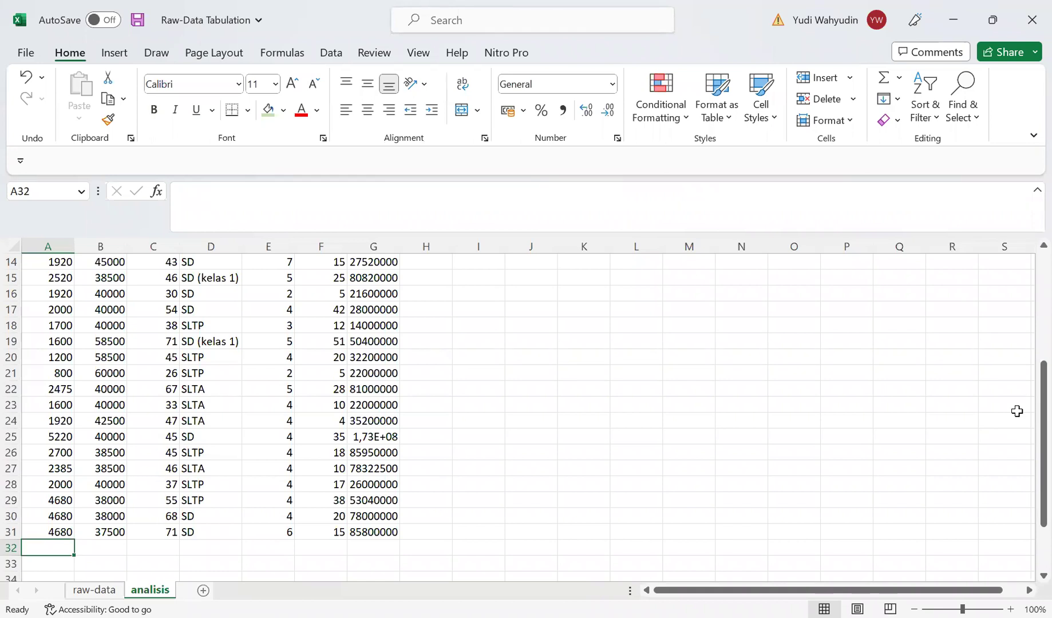
key(ctrl+Up)
key(ctrl+Up)
key(Right)
key(Right)
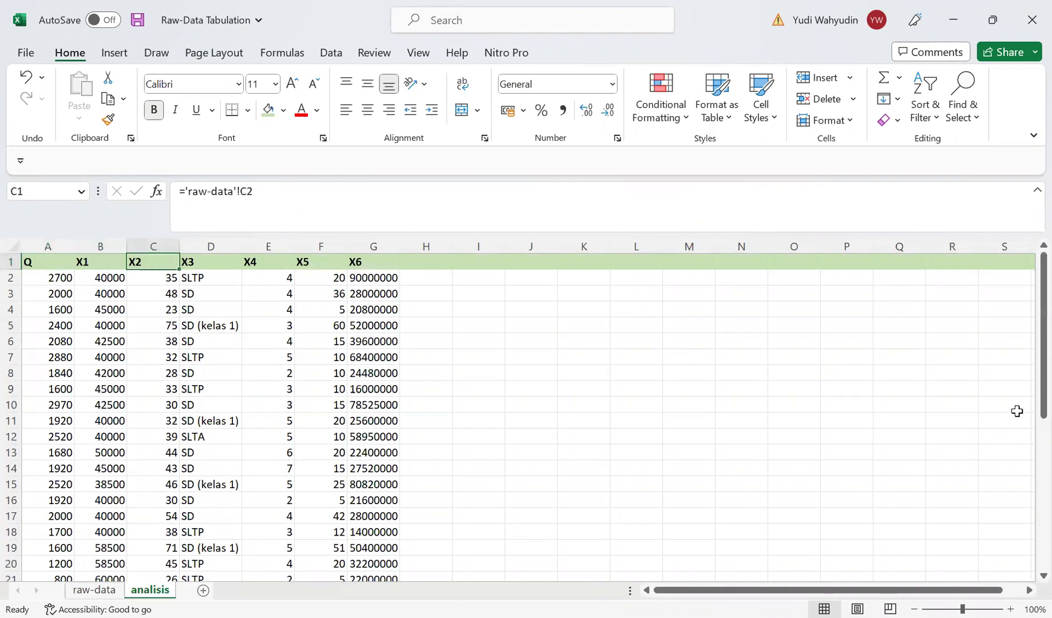
key(Down)
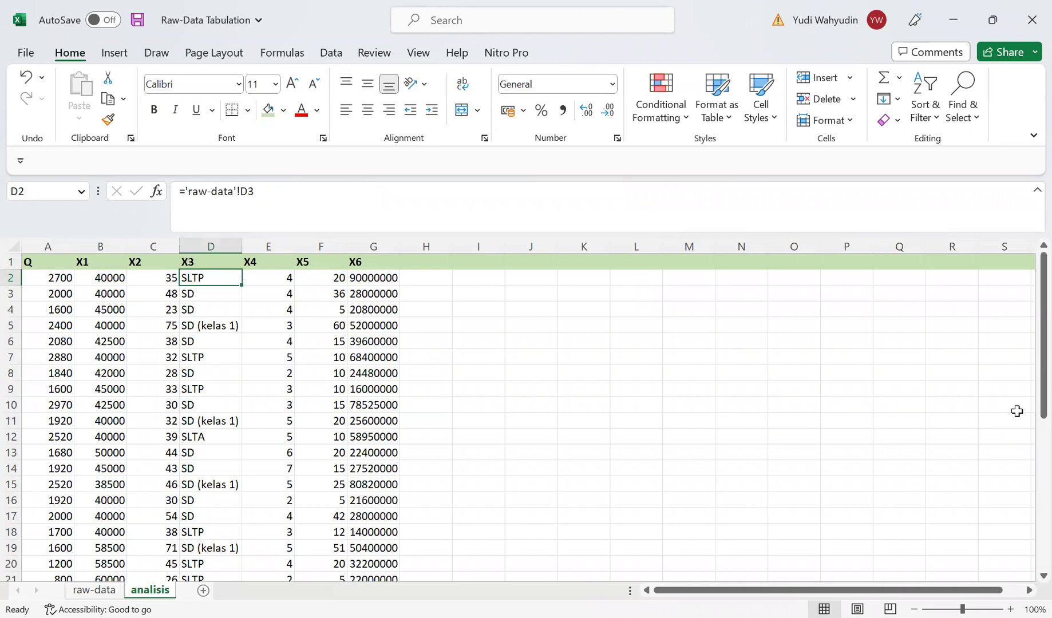
Step: Start an education table beside the data with the header RLS in J1, SD in I2 and 6 in J2
key(Right)
key(Right)
key(Right)
key(Right)
key(Right)
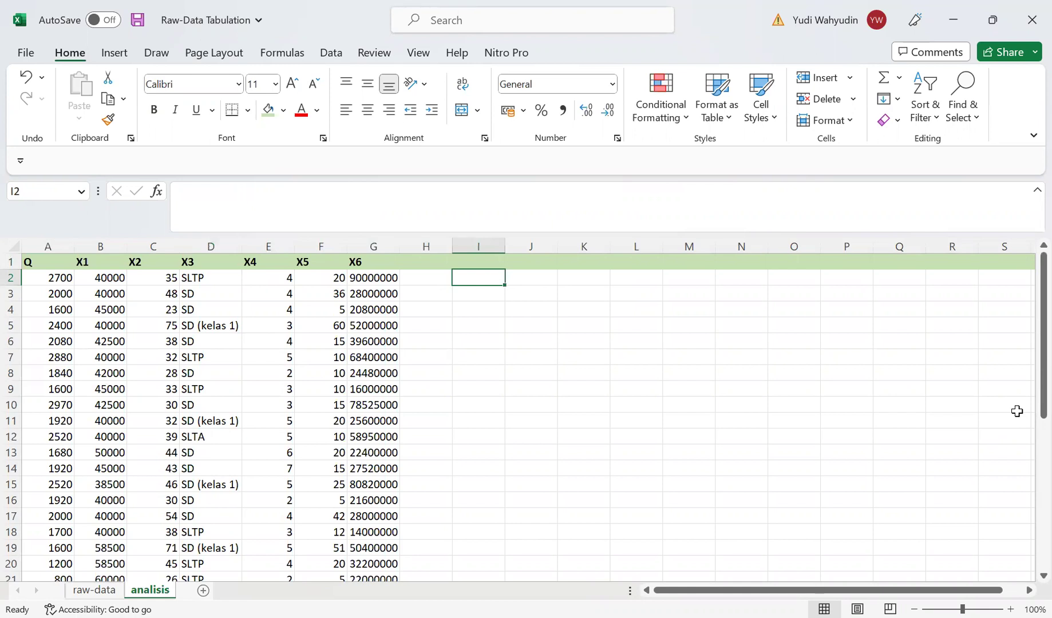
text(SD)
key(Right)
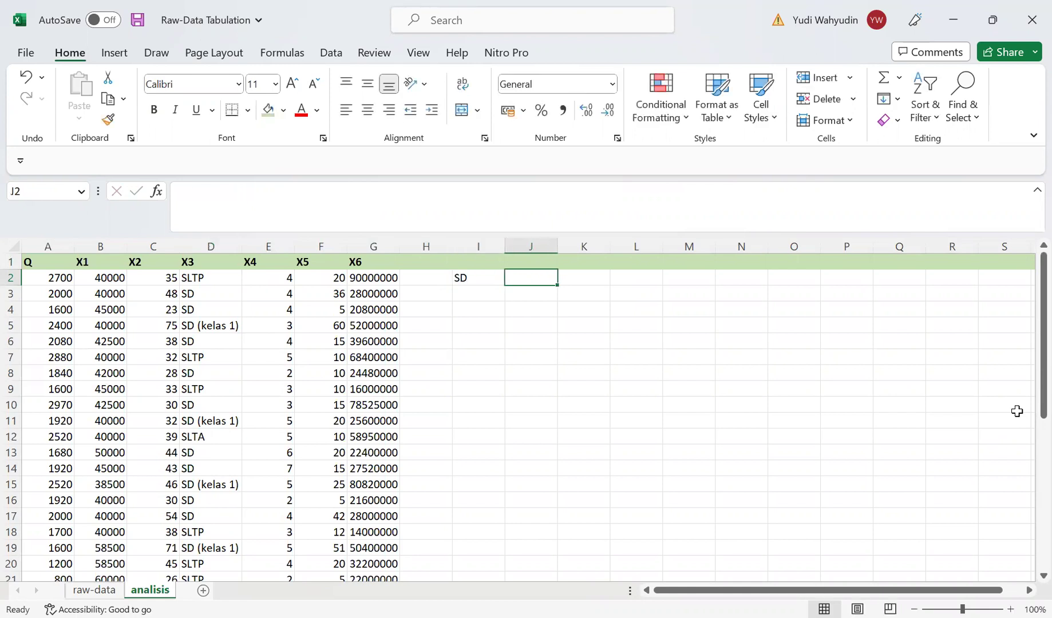
key(Up)
text(RLS)
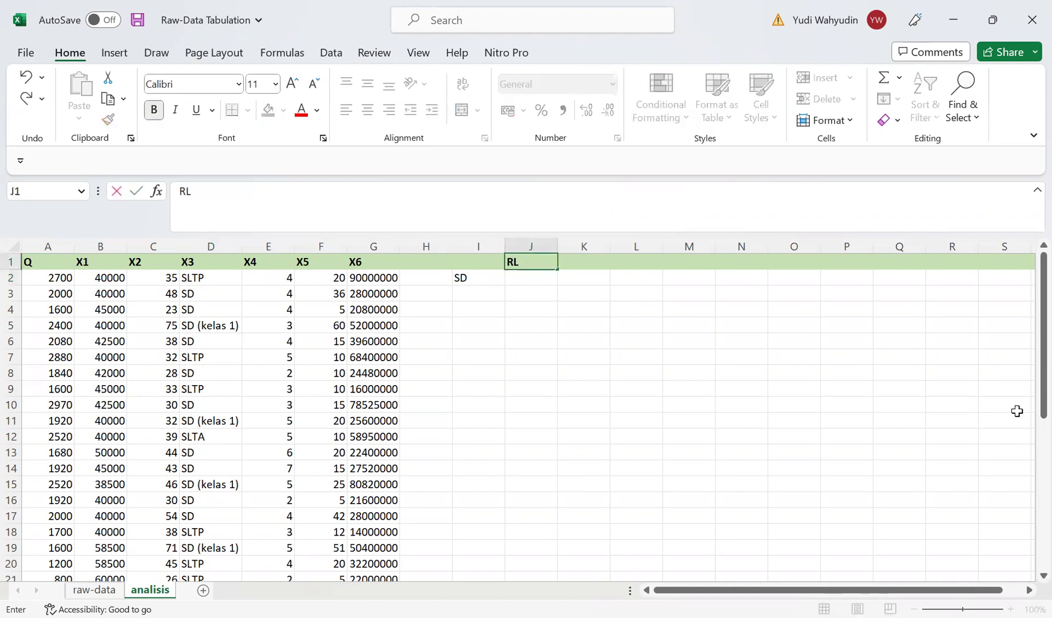
key(Return)
text(6)
key(Return)
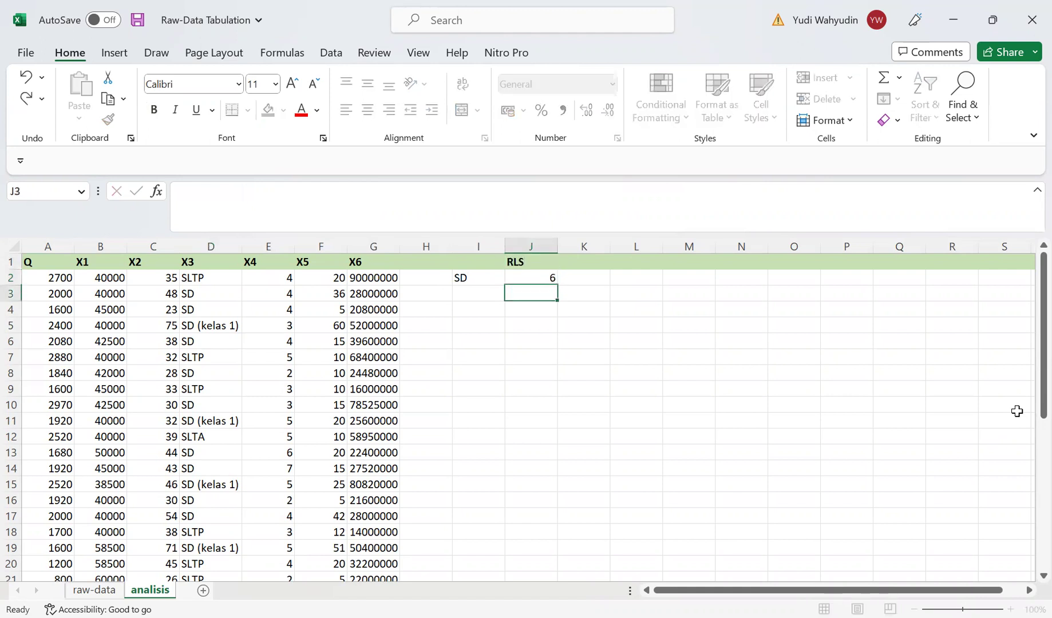
Step: Add the levels SMP and SMA in I3:I4, each with 3 in the RLS column
key(Left)
text(SMP)
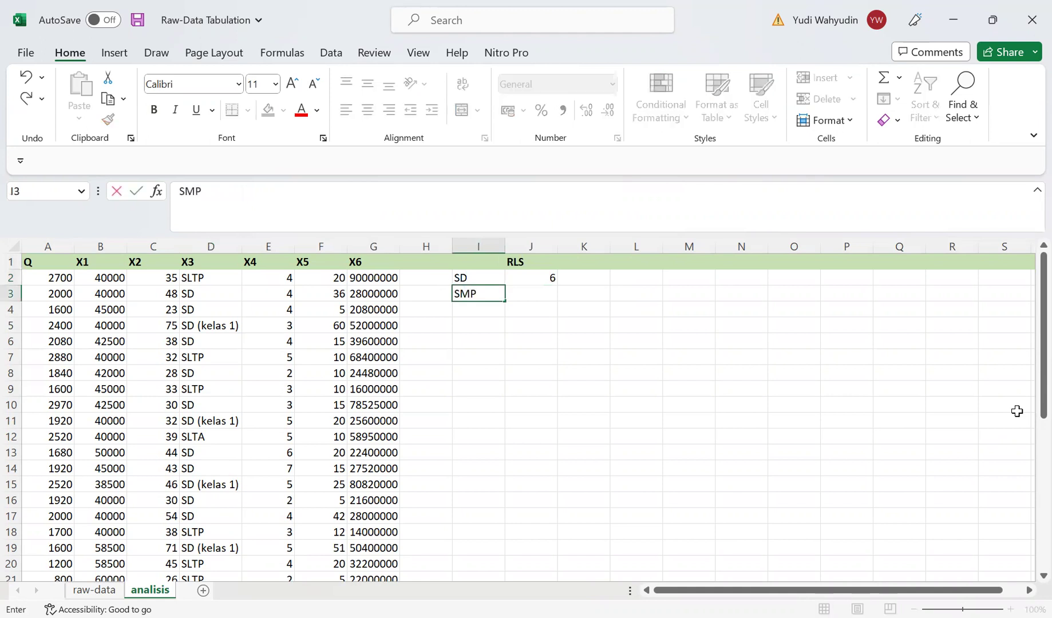
key(Tab)
text(3)
key(Return)
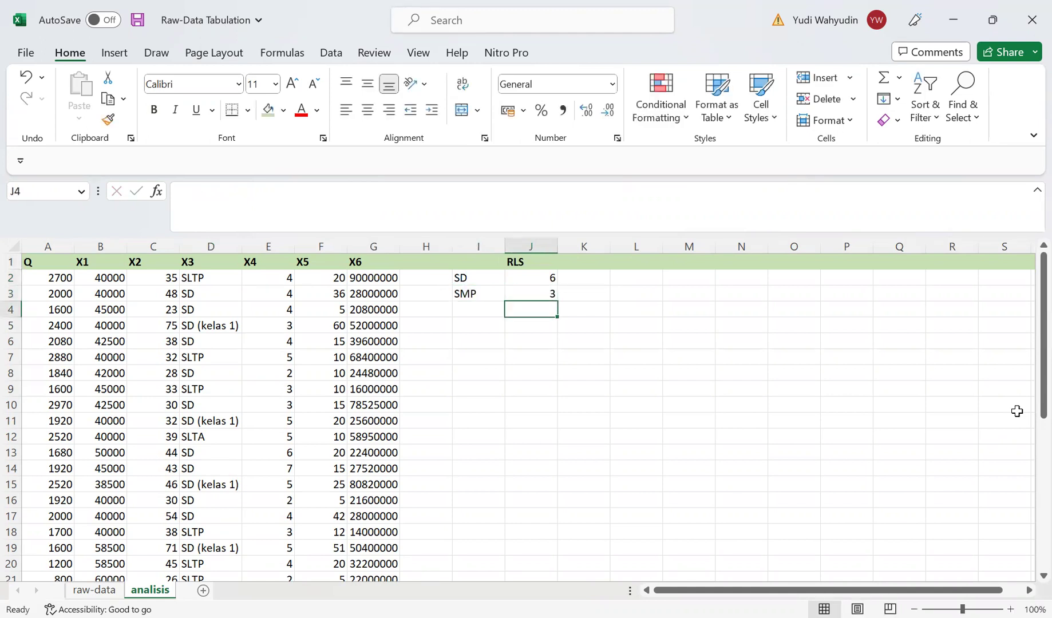
key(Left)
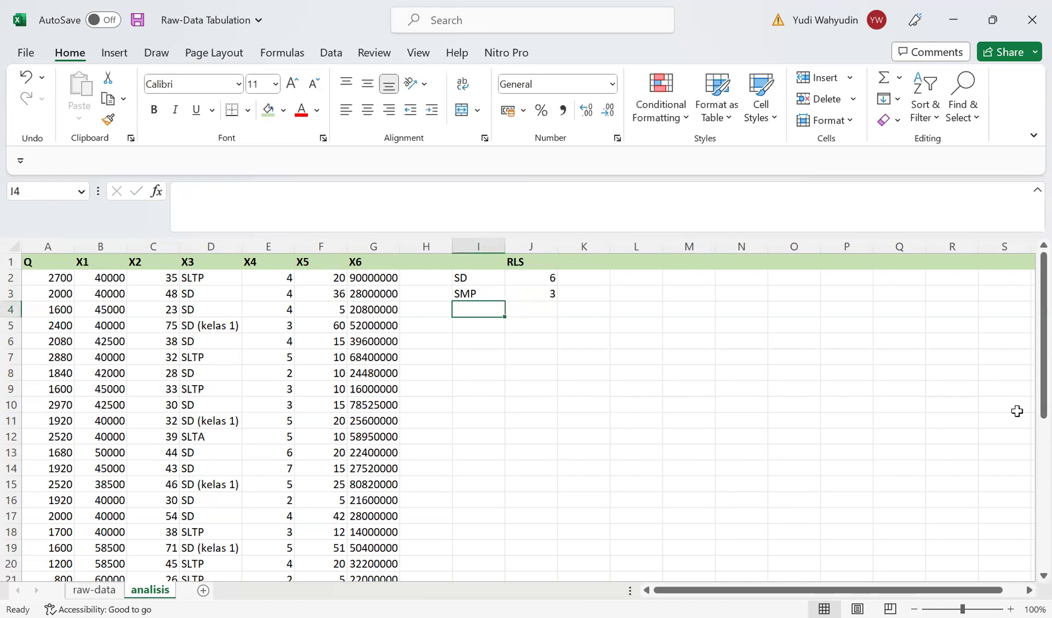
text(SMA)
key(Tab)
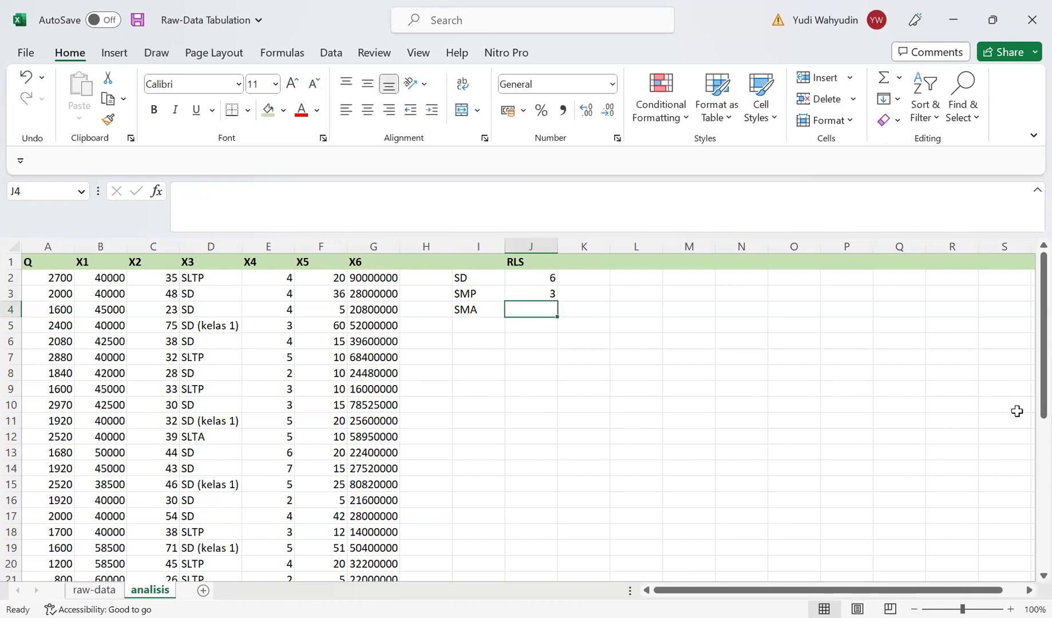
text(3)
key(Return)
key(Left)
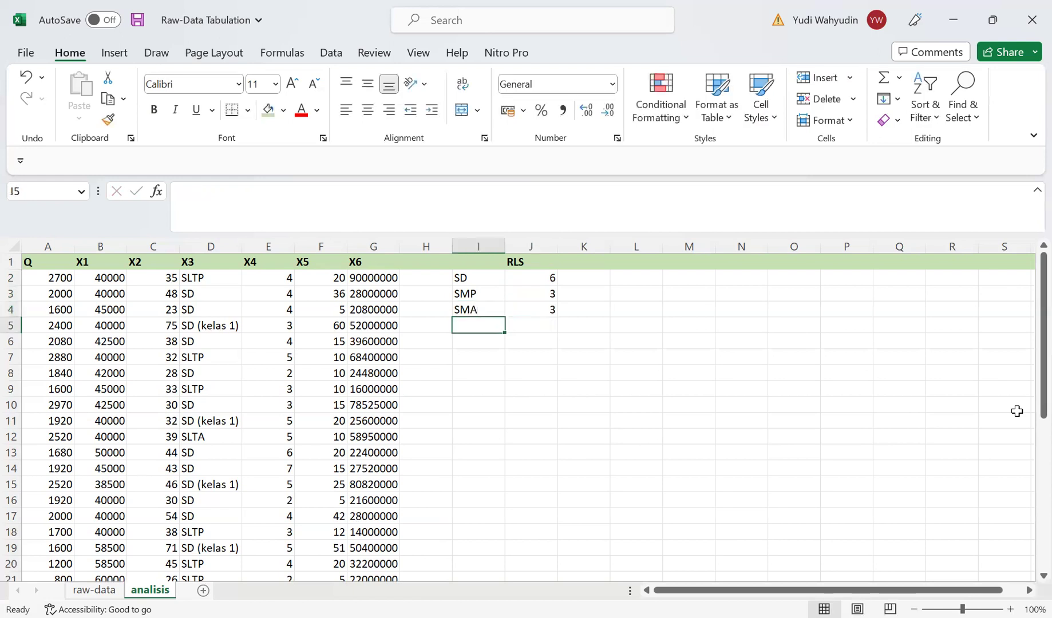
Step: Add the diploma levels D1, D2 and D3 in I5:I7 with RLS values 1, 2 and 3
text(D1)
key(Tab)
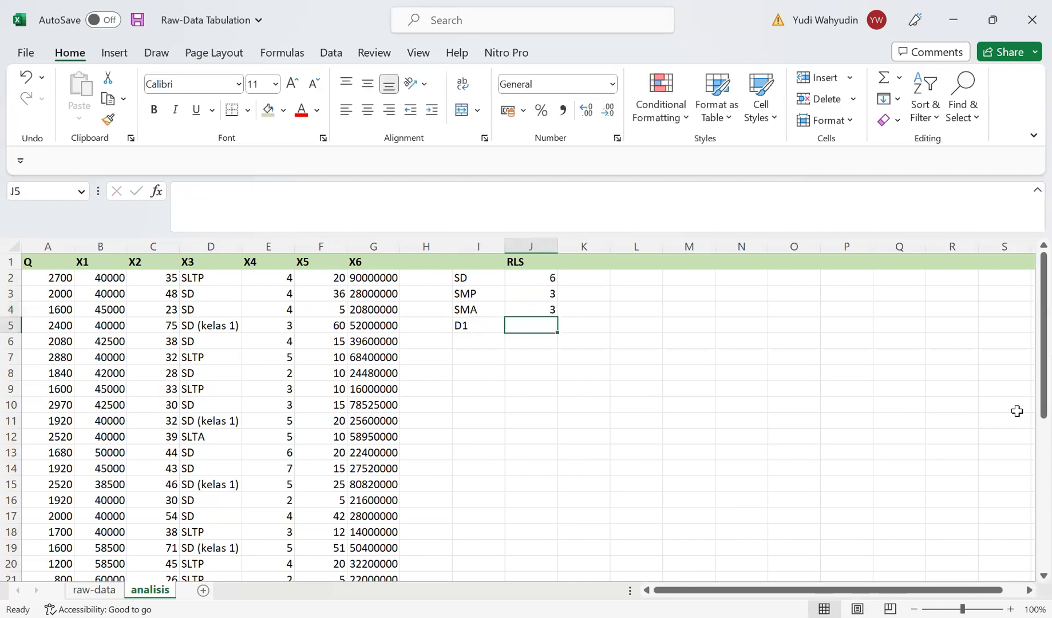
text(1)
key(Return)
key(Left)
text(D2)
key(Tab)
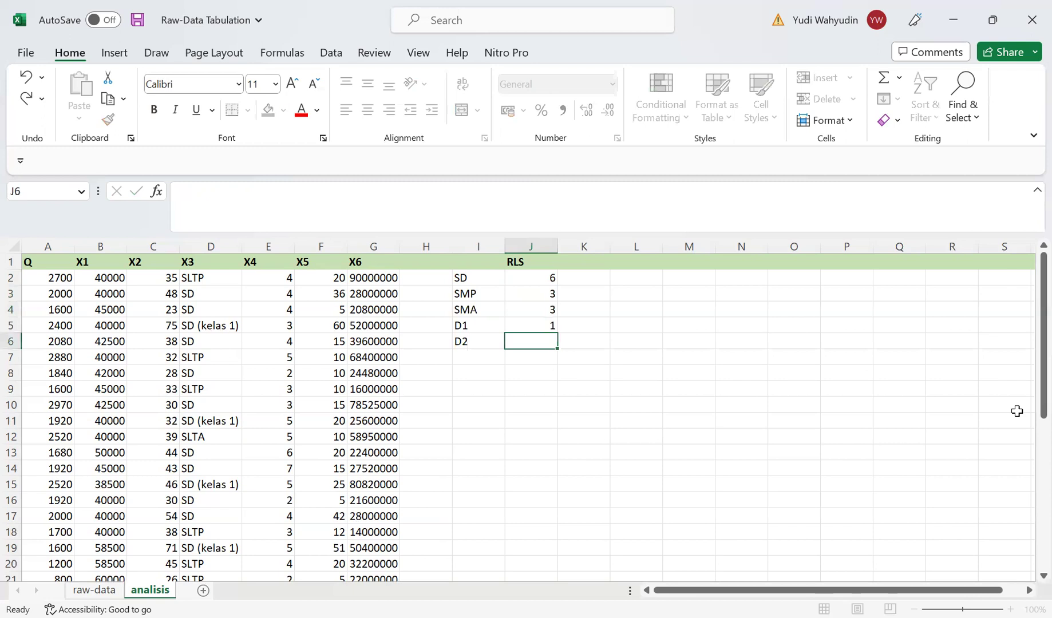
text(2)
key(Return)
key(Left)
text(D3)
key(Tab)
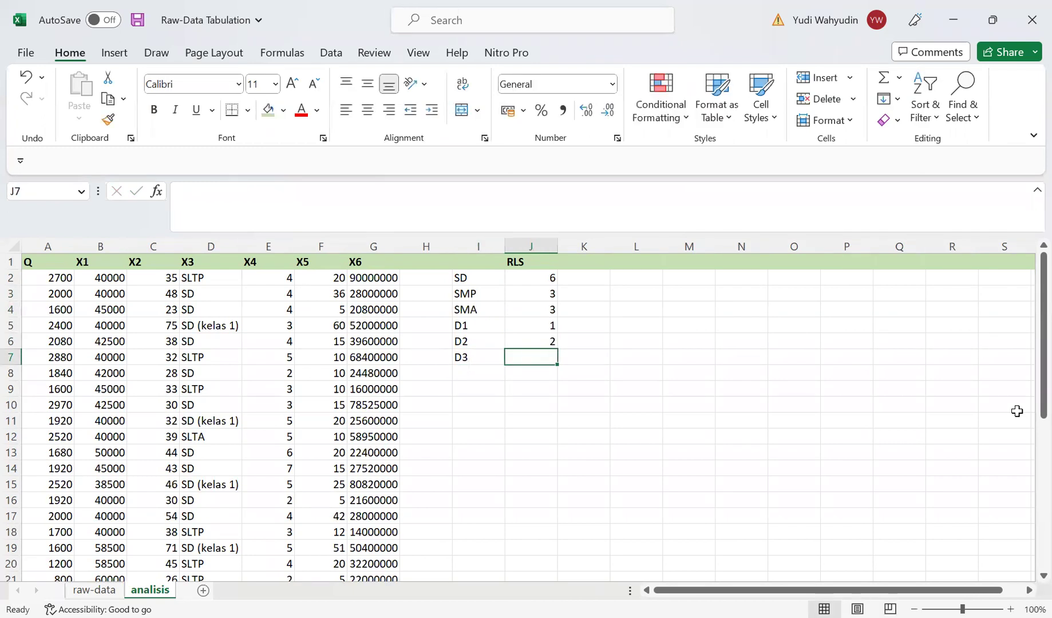
text(3)
key(Return)
Step: Add the level S1/D4 in I8 with an RLS value of 4
text(S1)
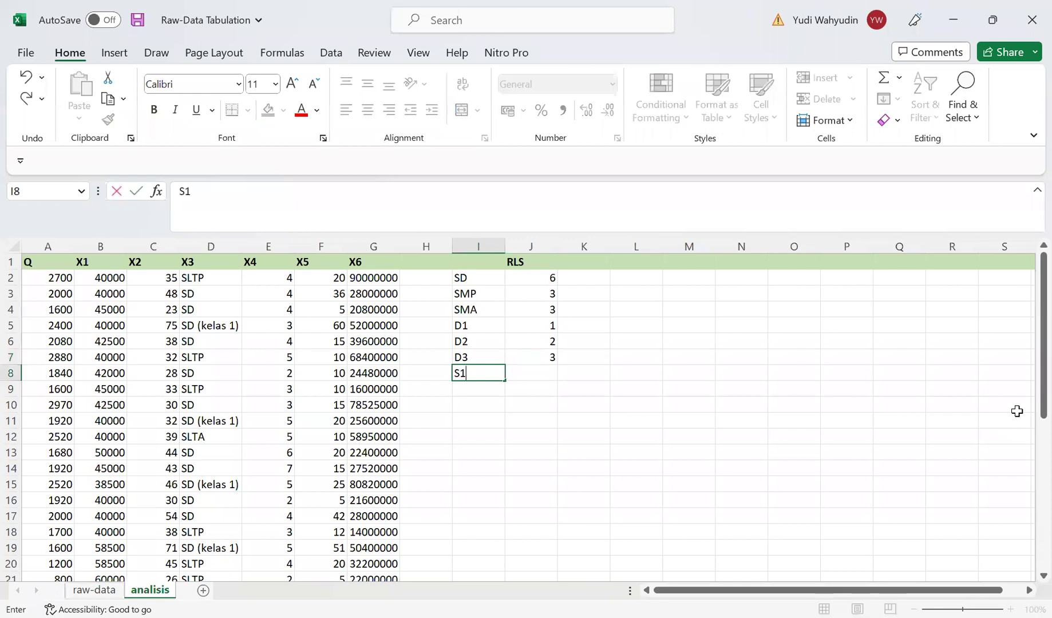
text(/D4)
key(Tab)
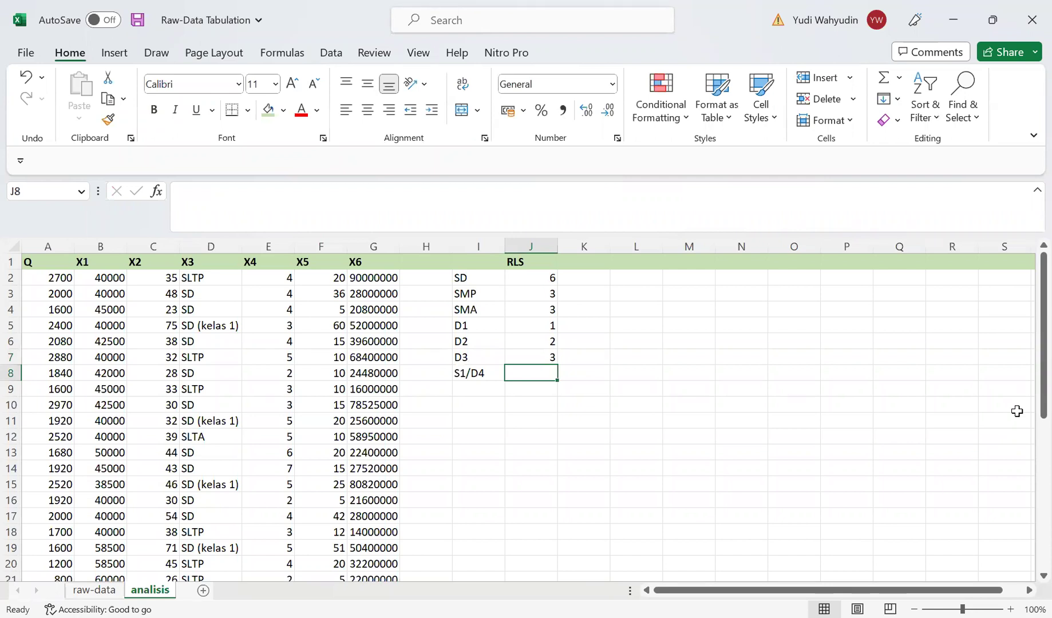
text(4)
key(Return)
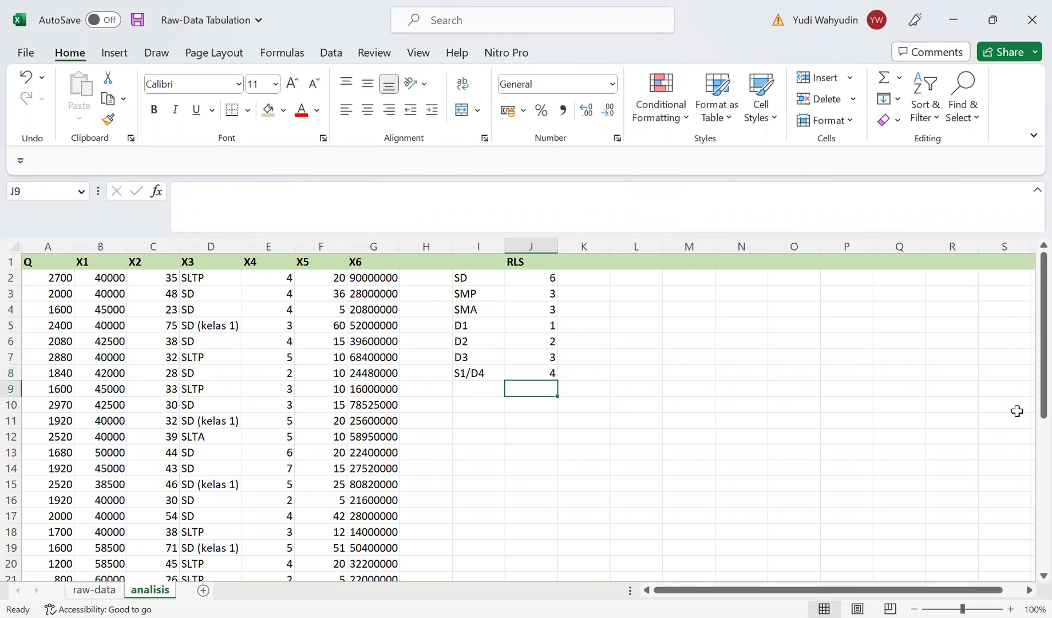
Step: Add the levels S2 and S3 in I9:I10 with RLS values 2 and 3
key(Left)
text(S2)
key(Tab)
text(2)
key(Return)
key(Left)
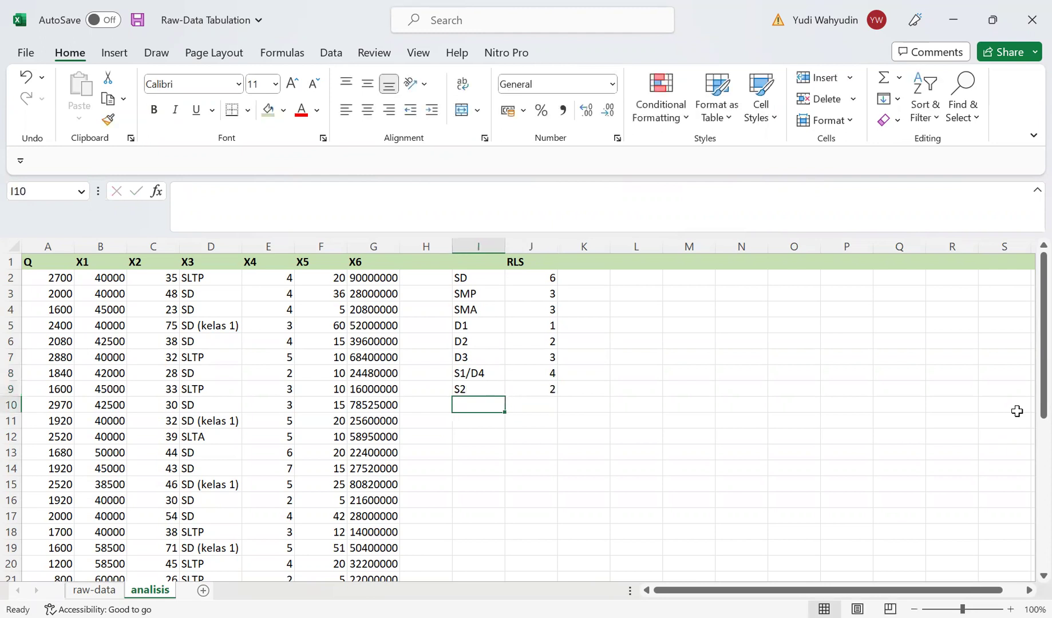
text(S3)
key(Tab)
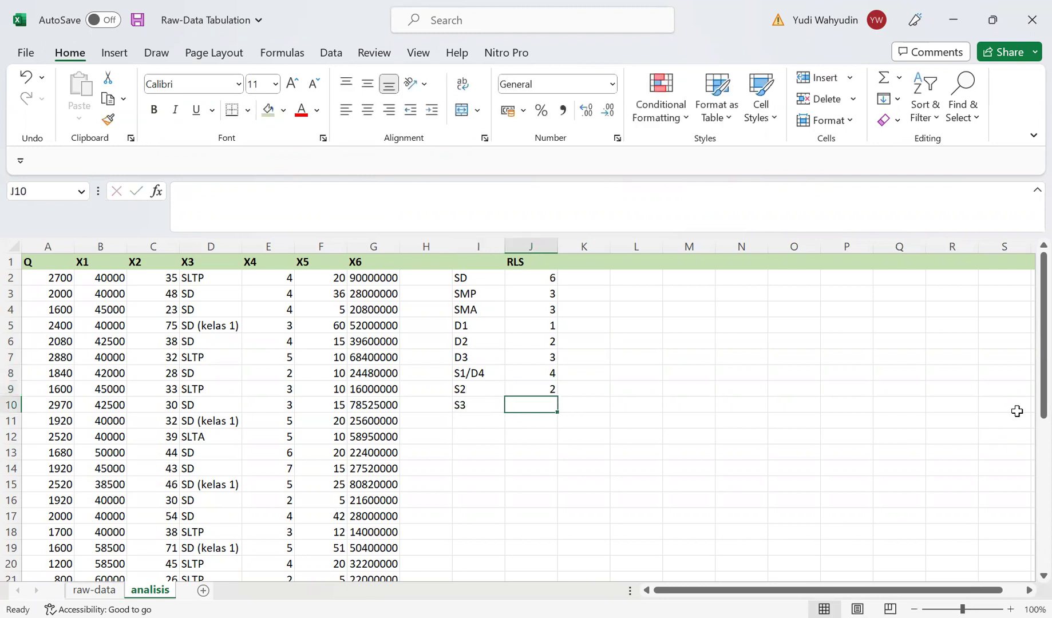
text(3)
key(ctrl+Return)
Step: Move the education levels and their RLS values in I2:J10 one row down, to start at I3
key(Up)
key(Up)
key(Up)
key(Up)
key(Up)
key(Up)
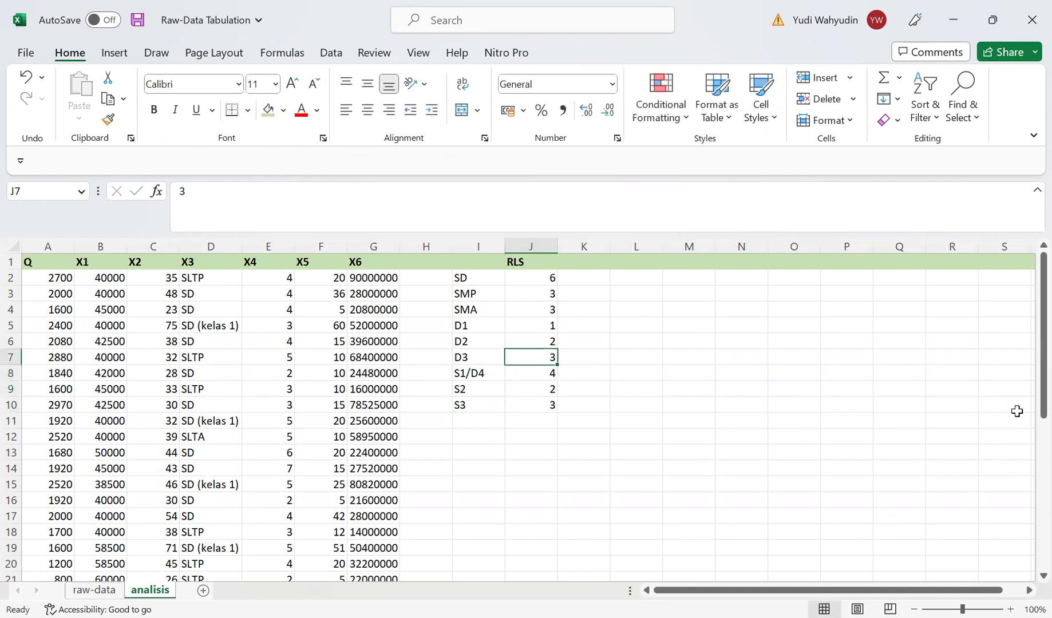
key(Up)
key(Up)
key(Left)
key(shift+Right)
key(shift+Right)
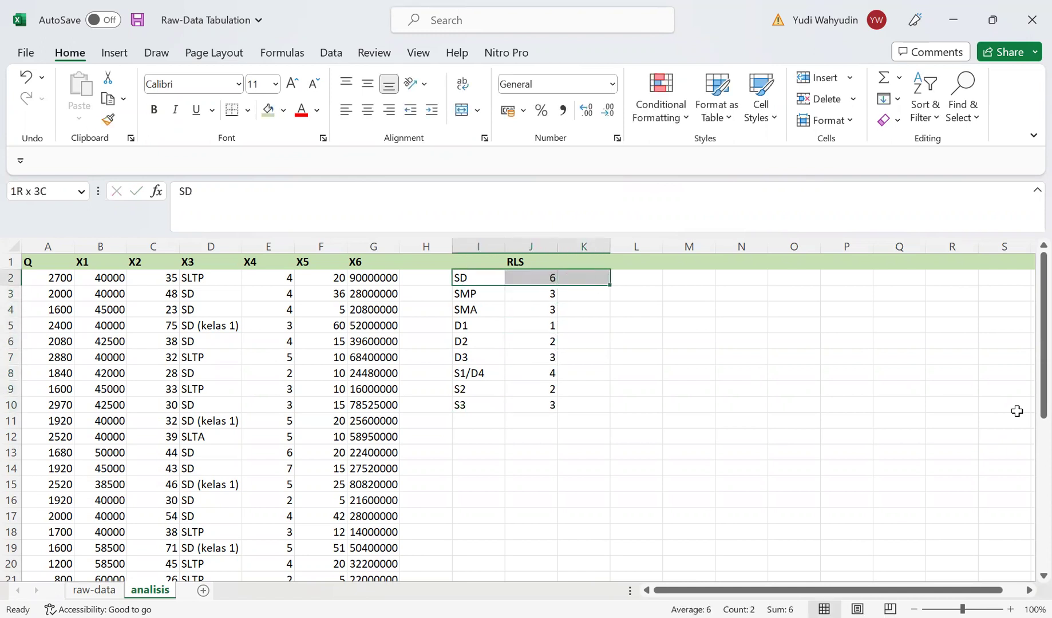
key(shift+Down)
key(shift+Left)
key(shift+Down)
key(shift+Down)
key(shift+Down)
key(shift+Down)
key(shift+Down)
key(shift+Down)
key(shift+Down)
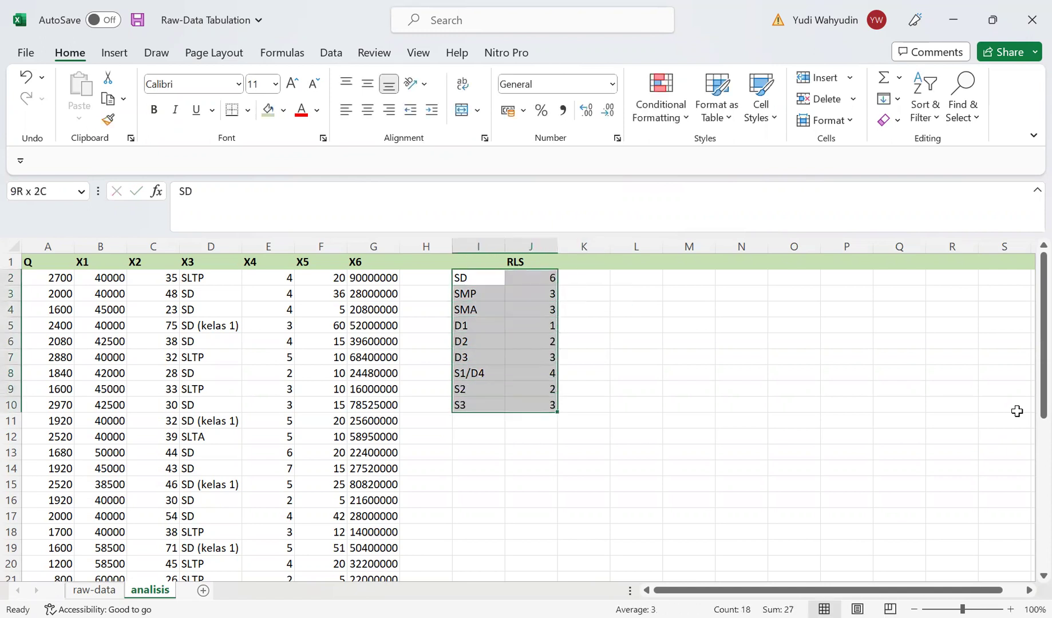
key(ctrl+x)
key(Down)
key(ctrl+v)
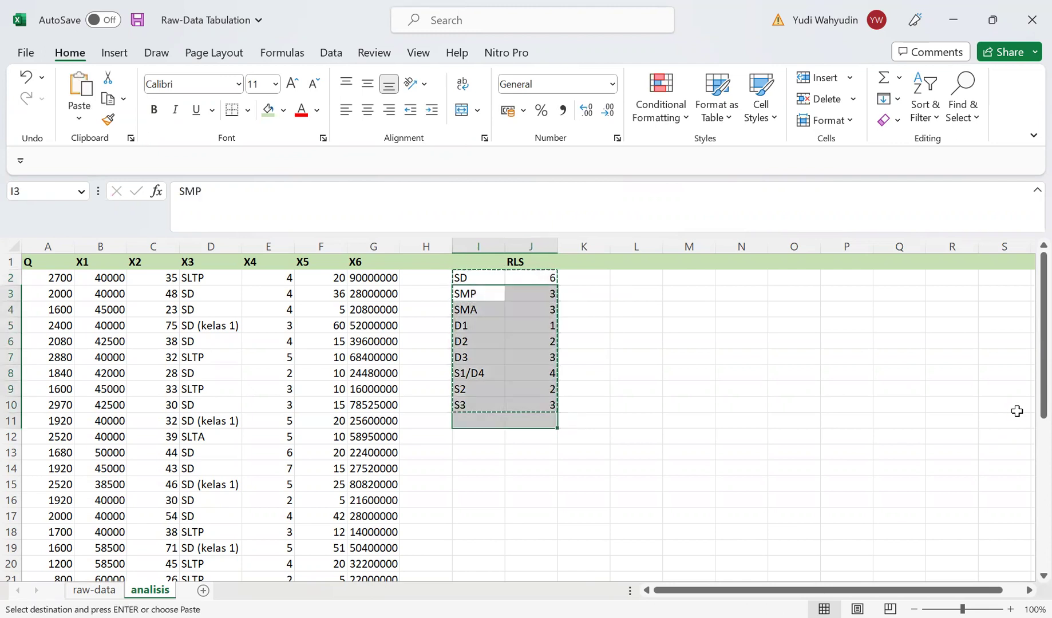
Step: Enter the level "Tidak sekolah" in I2, above SD
key(Up)
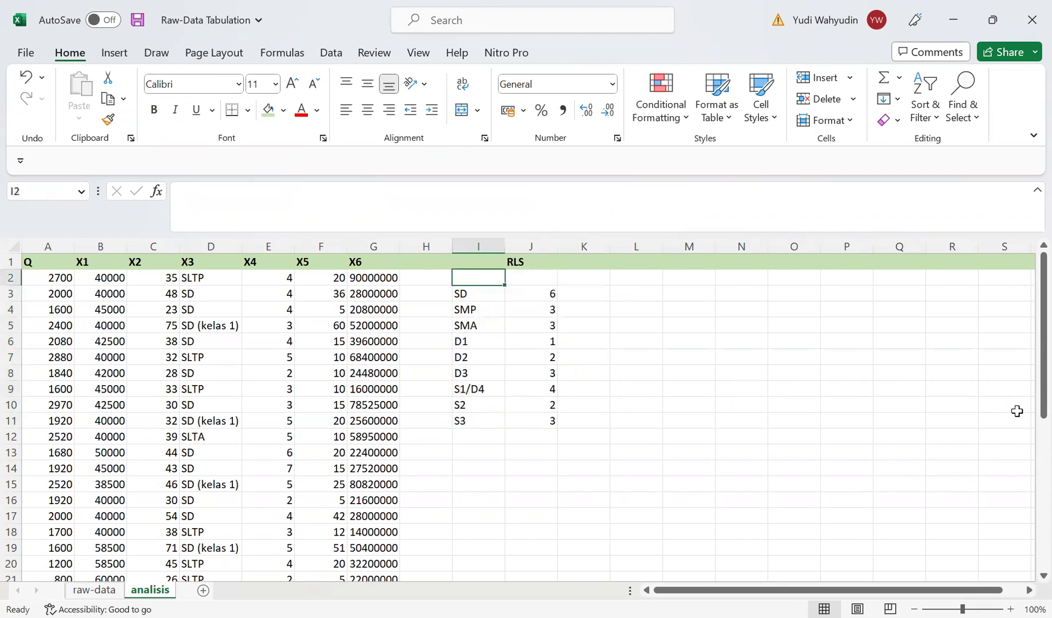
text(Tidak )
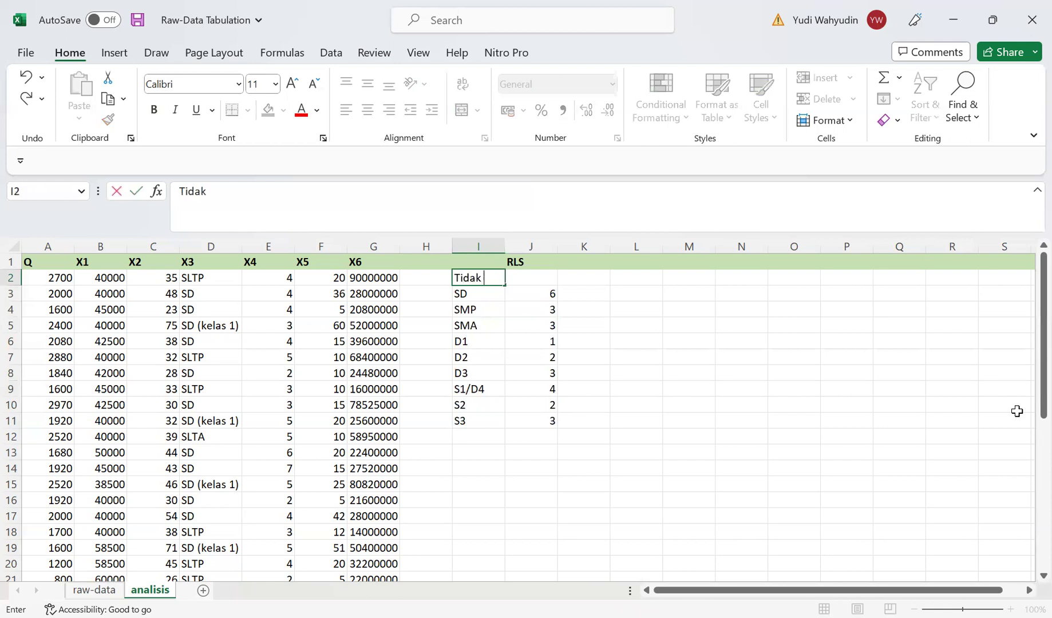
text(sekolah)
key(Return)
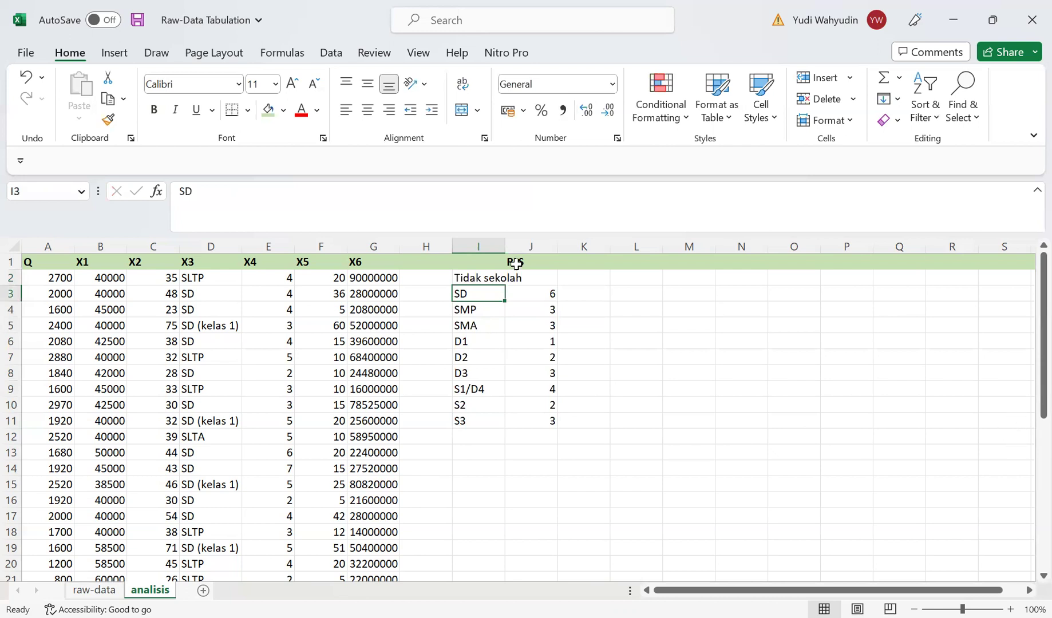
Step: Fit column I's width to its contents and enter 1 as the Tidak sekolah value in J2
drag(504, 247, 504, 247)
double_click(504, 247)
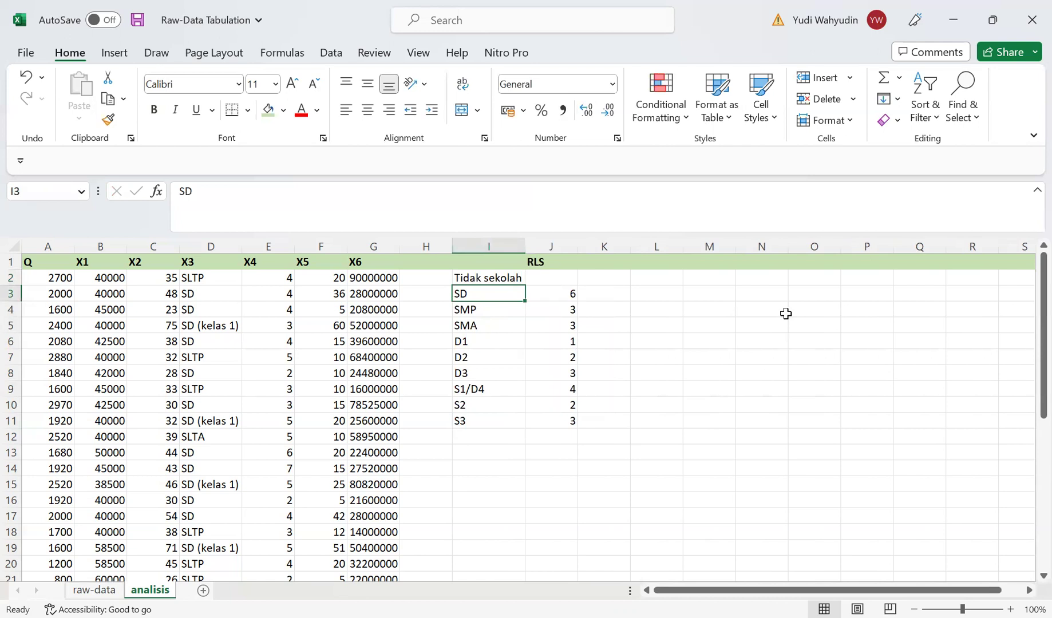
click(563, 277)
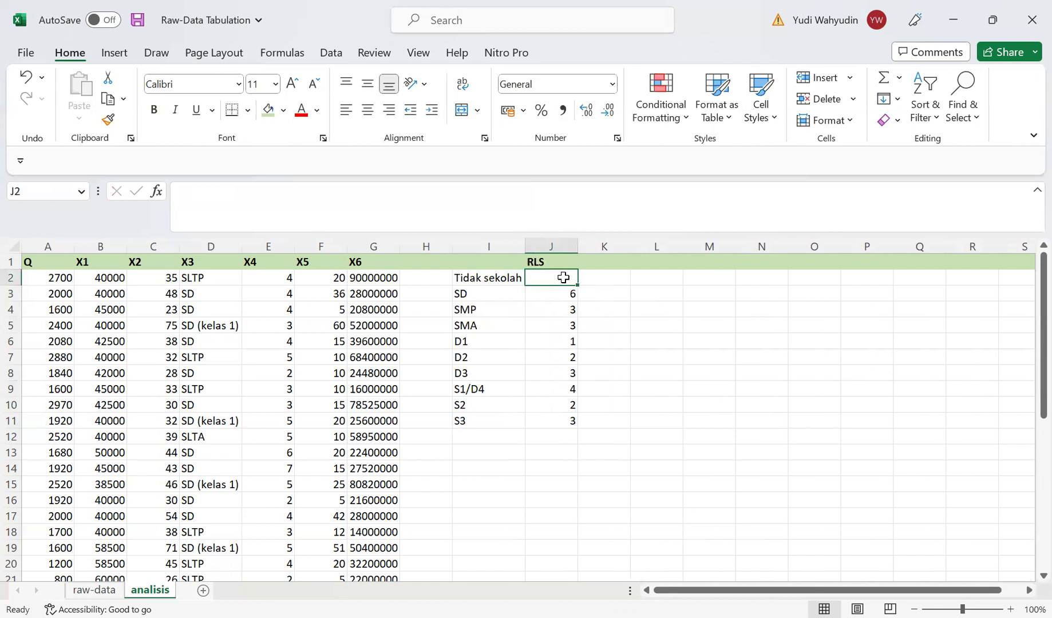
text(1)
key(Tab)
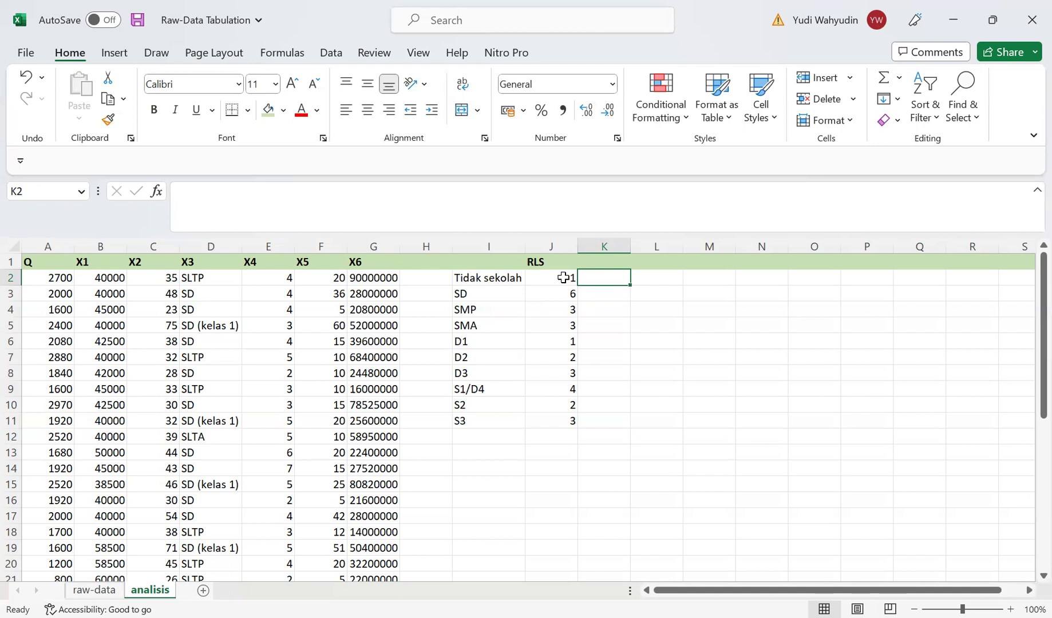
Step: Add an RLS heading in K1 and enter 1 below it in K2
key(Left)
key(Left)
key(Up)
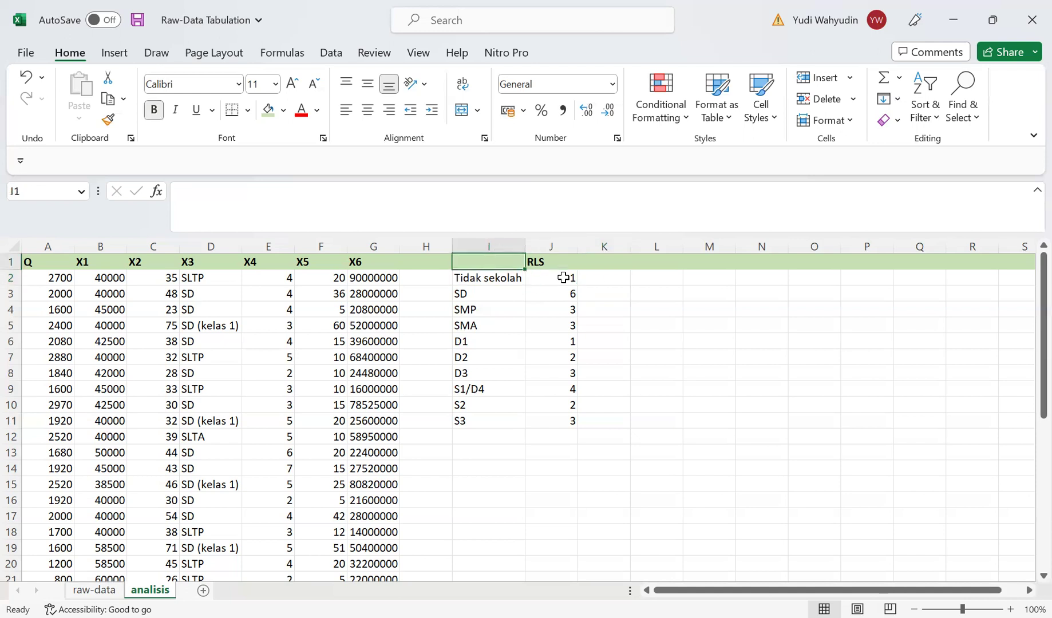
key(Right)
key(Right)
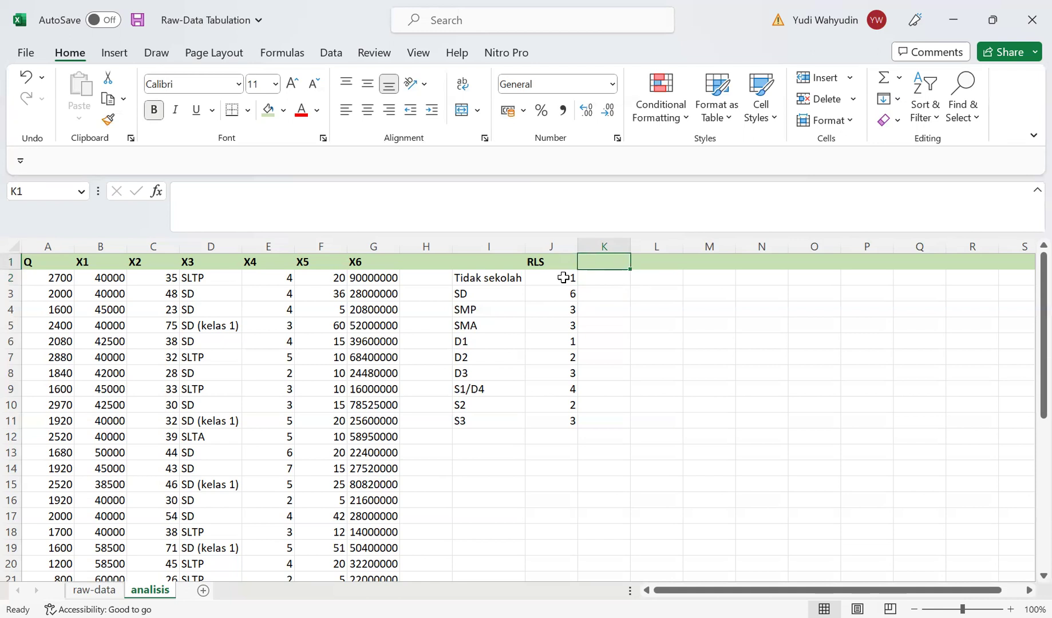
text(RLS)
key(Return)
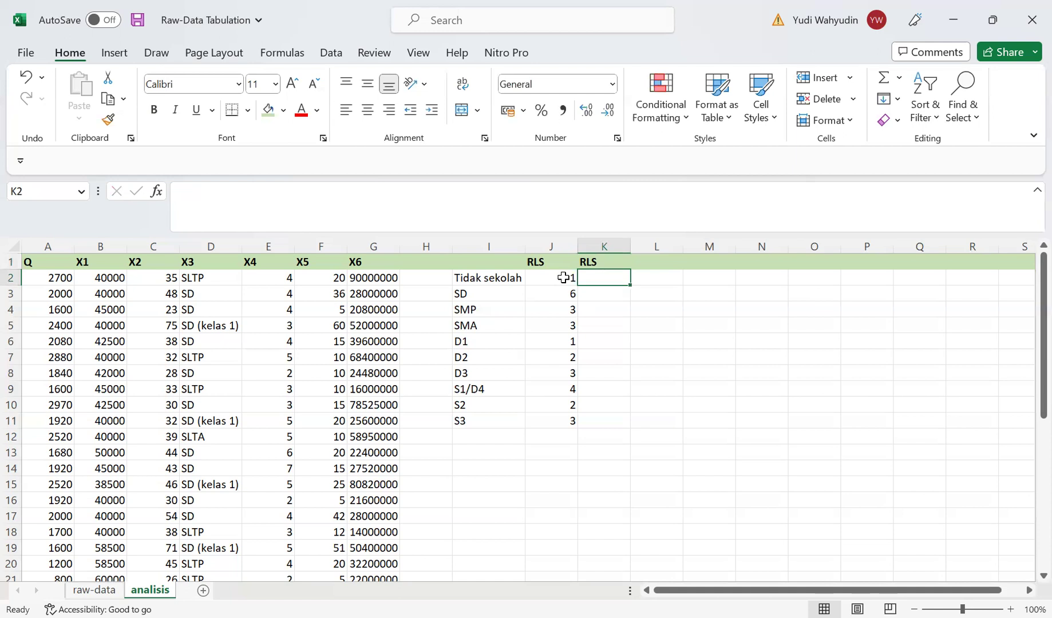
text(1)
key(Return)
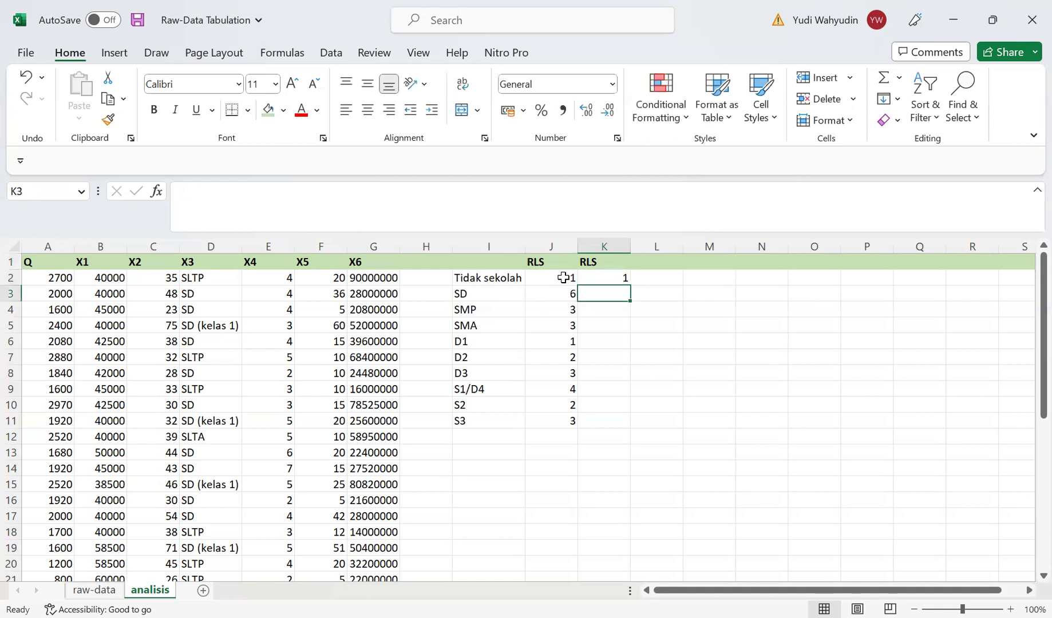
Step: Enter the cumulative formula =J3+K2 in K3 for the SD row
text(+)
key(Left)
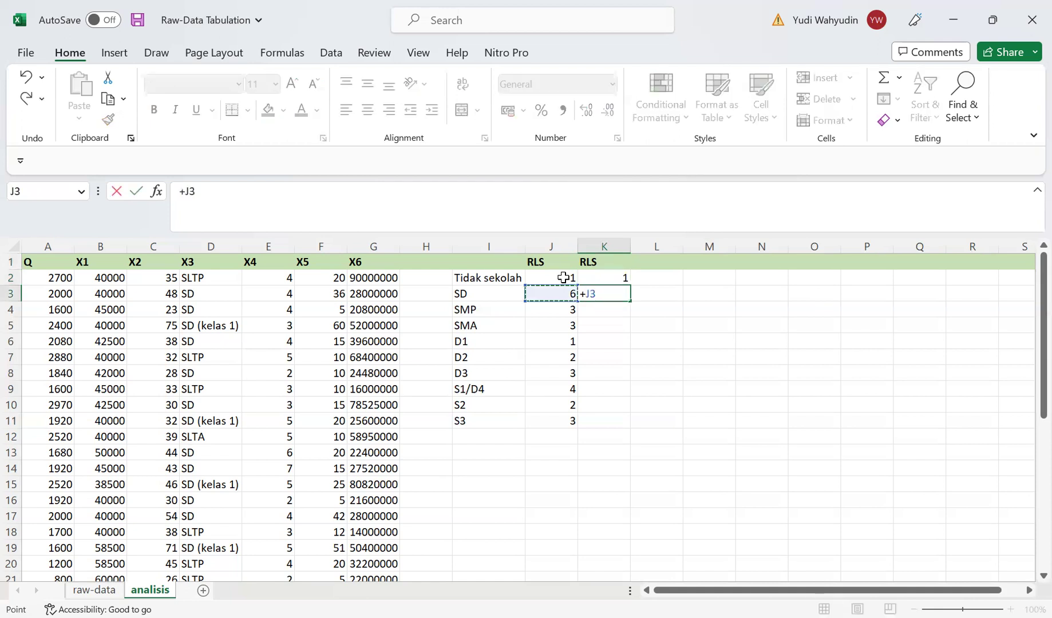
text(+)
click(185, 191)
key(BackSpace)
text(=)
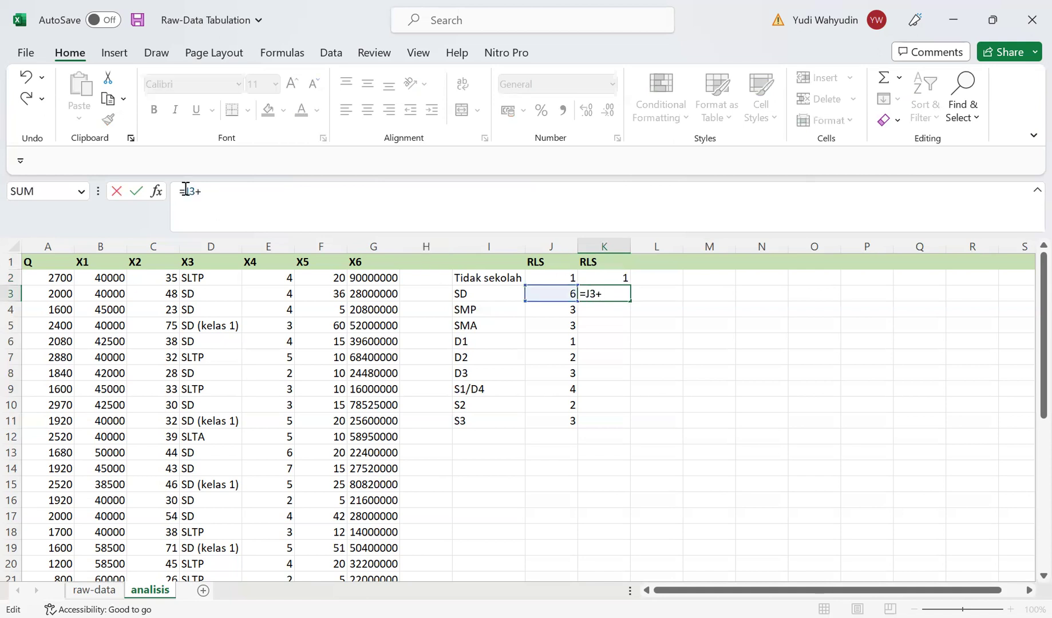
click(219, 193)
click(620, 279)
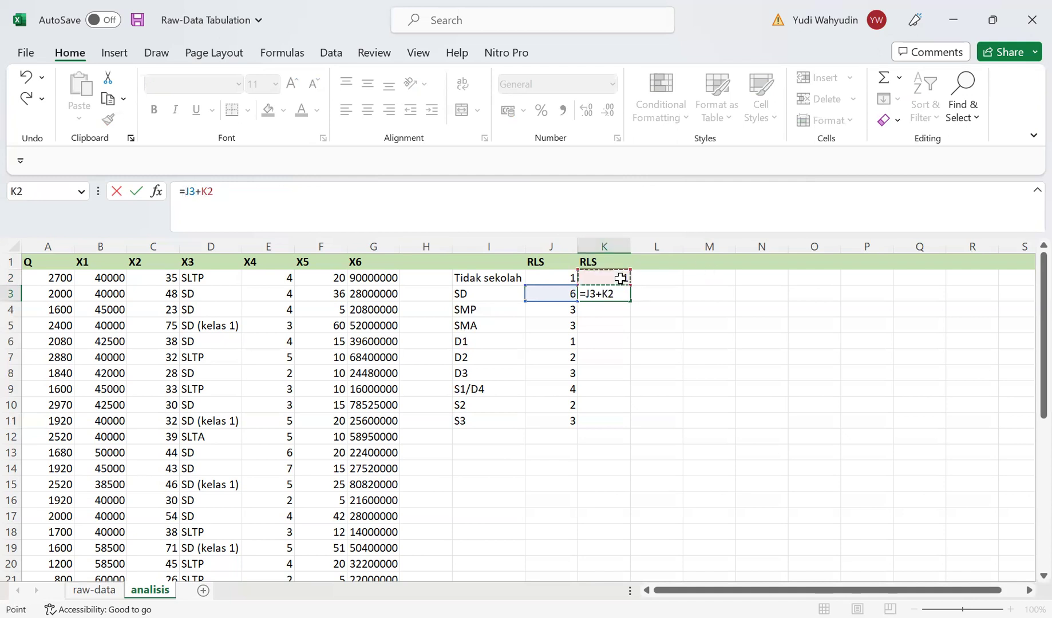
key(Return)
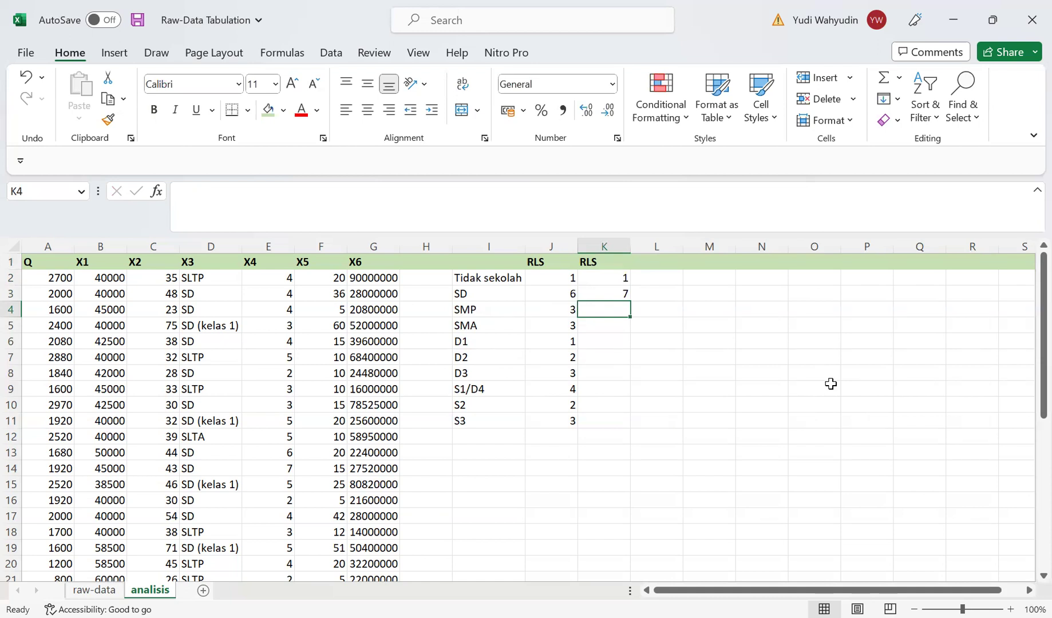
Step: Copy the cumulative formula from K3 into K4:K11, down to the S3 row
key(Up)
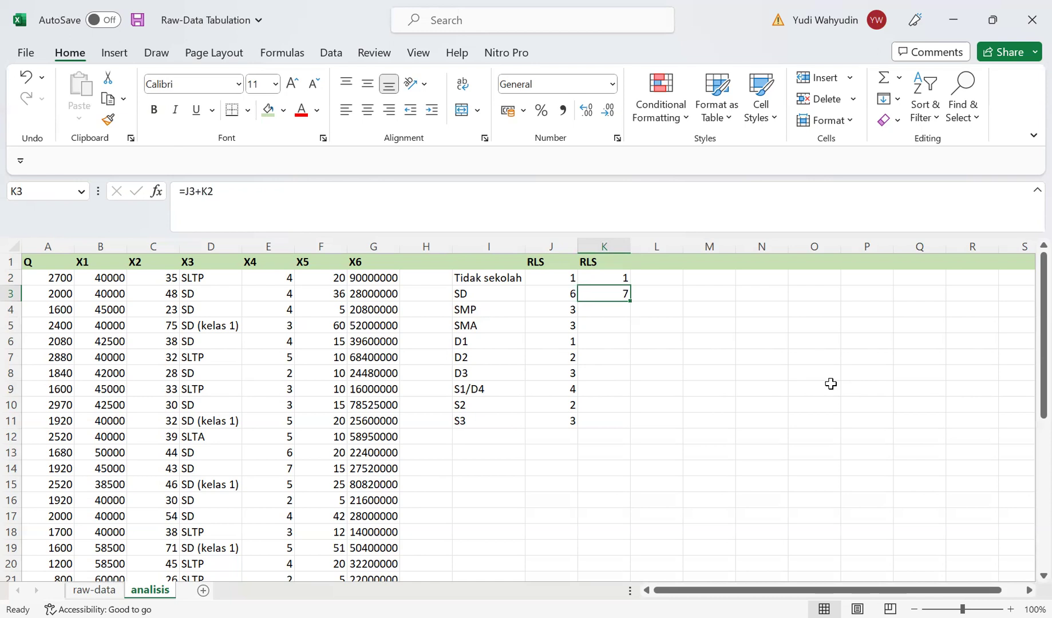
key(ctrl+c)
key(Down)
key(shift+Down)
key(shift+Down)
key(shift+Down)
key(shift+Down)
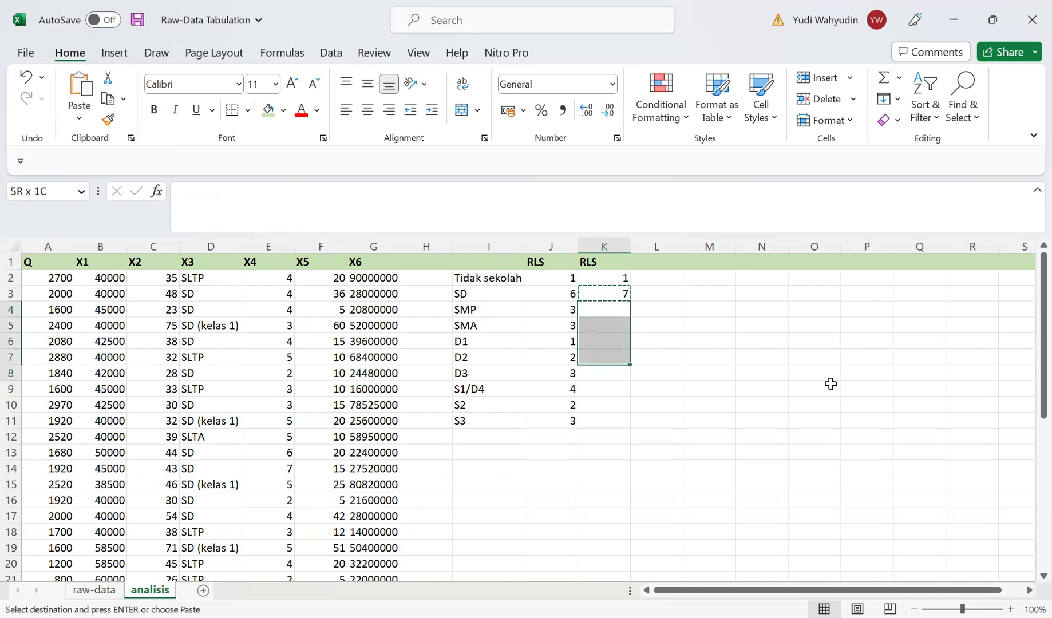
key(shift+Down)
key(shift+Down)
key(shift+Down)
key(shift+Down)
key(Return)
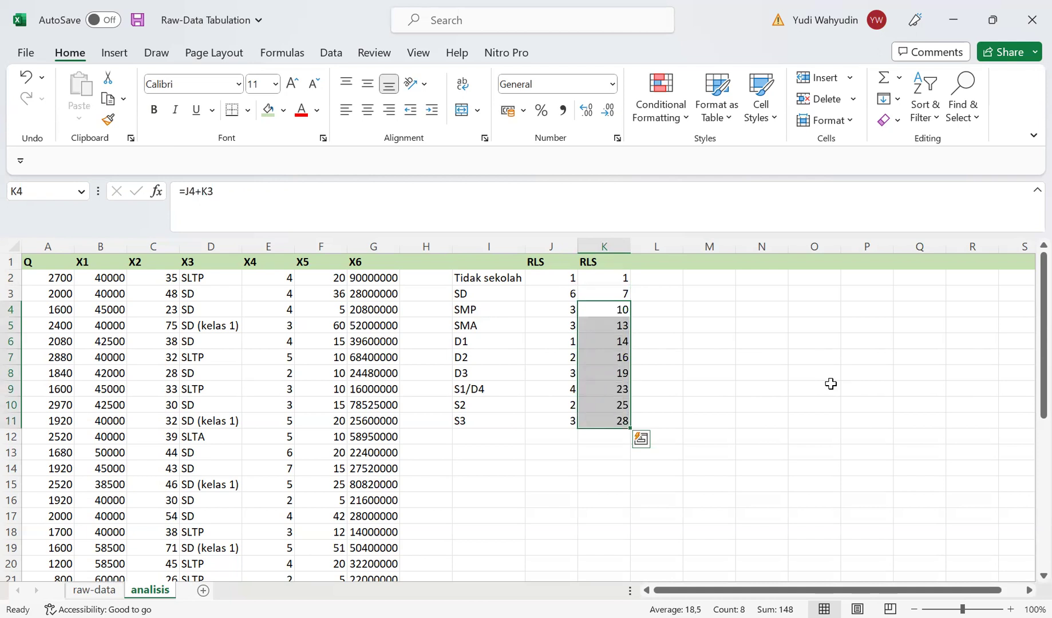
Step: Examine the cumulative formulas in K4:K8, checking which cells the D2 formula in K7 adds
click(623, 310)
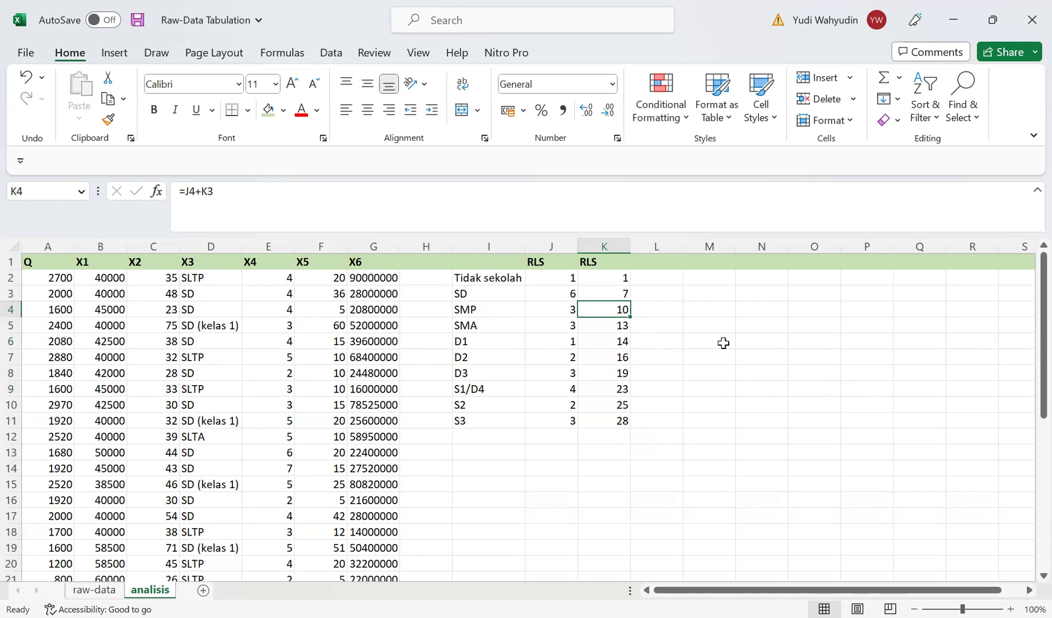
click(603, 331)
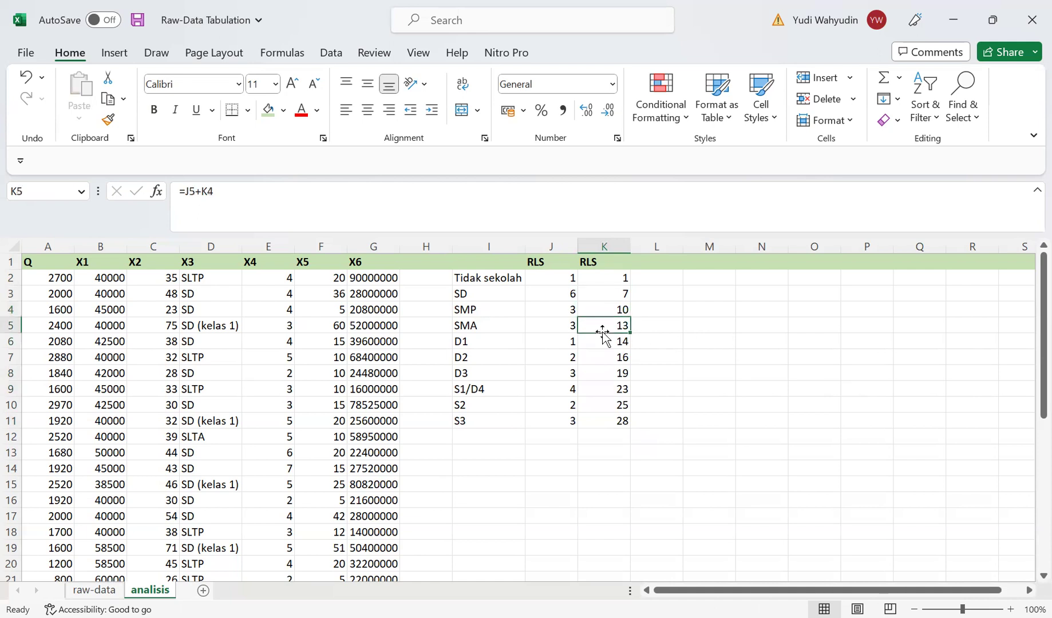
click(602, 344)
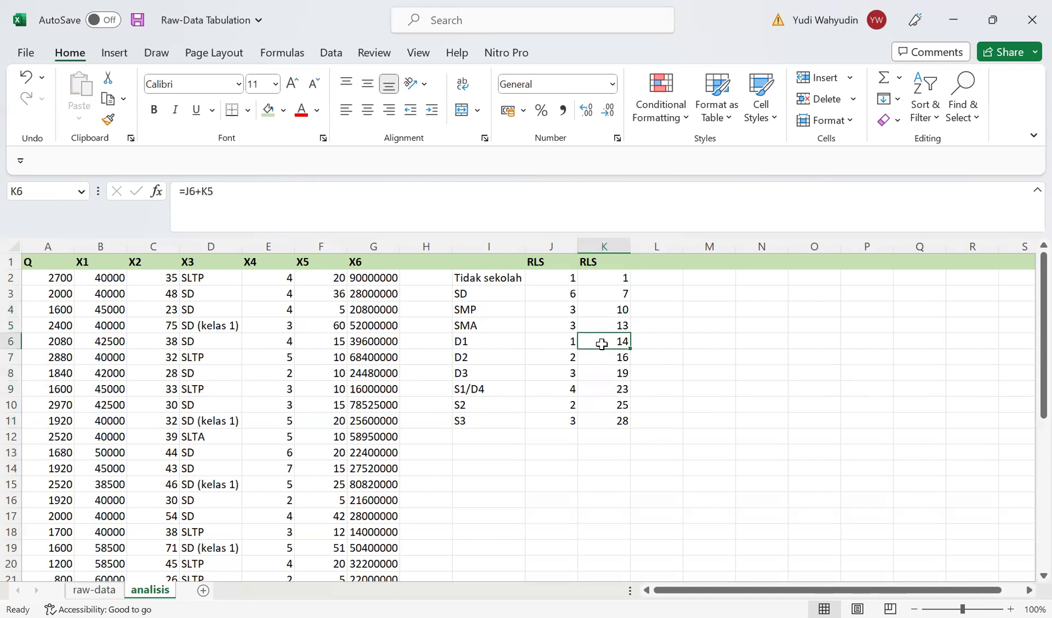
click(607, 368)
click(615, 351)
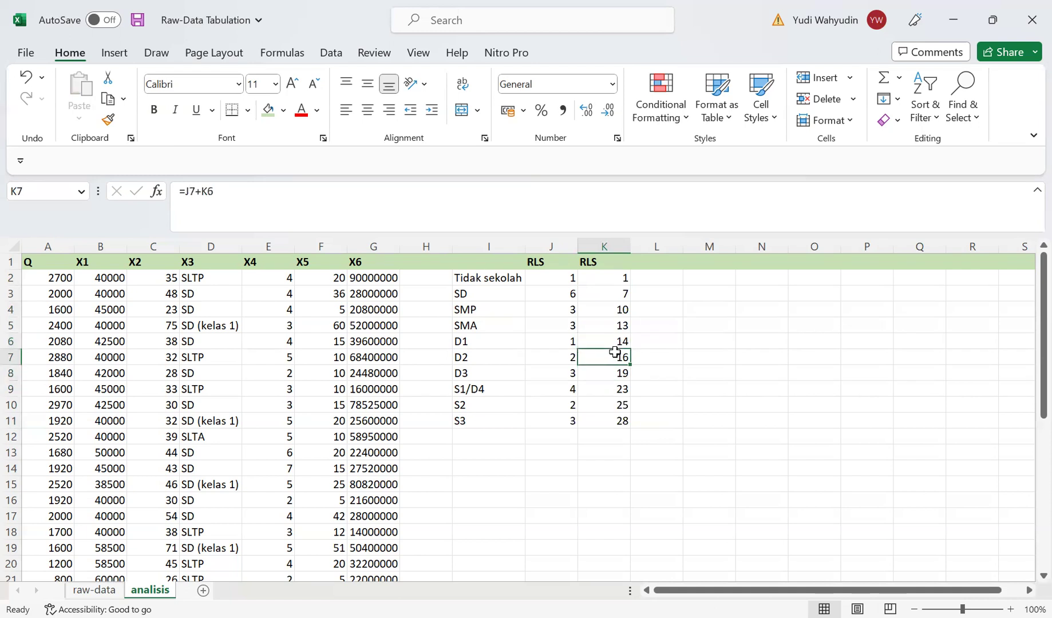
click(616, 375)
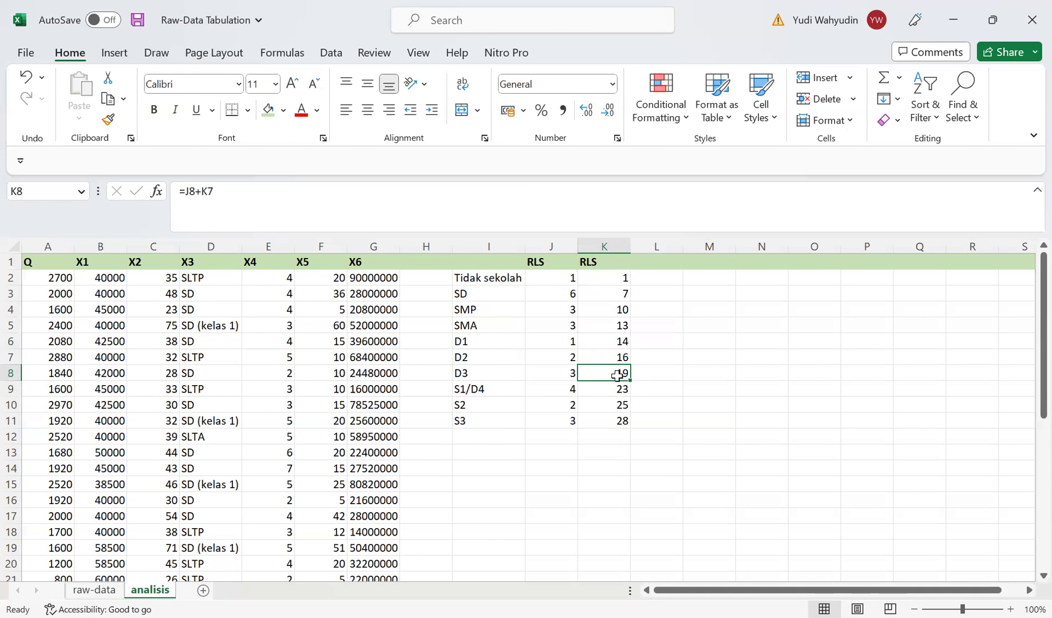
click(615, 357)
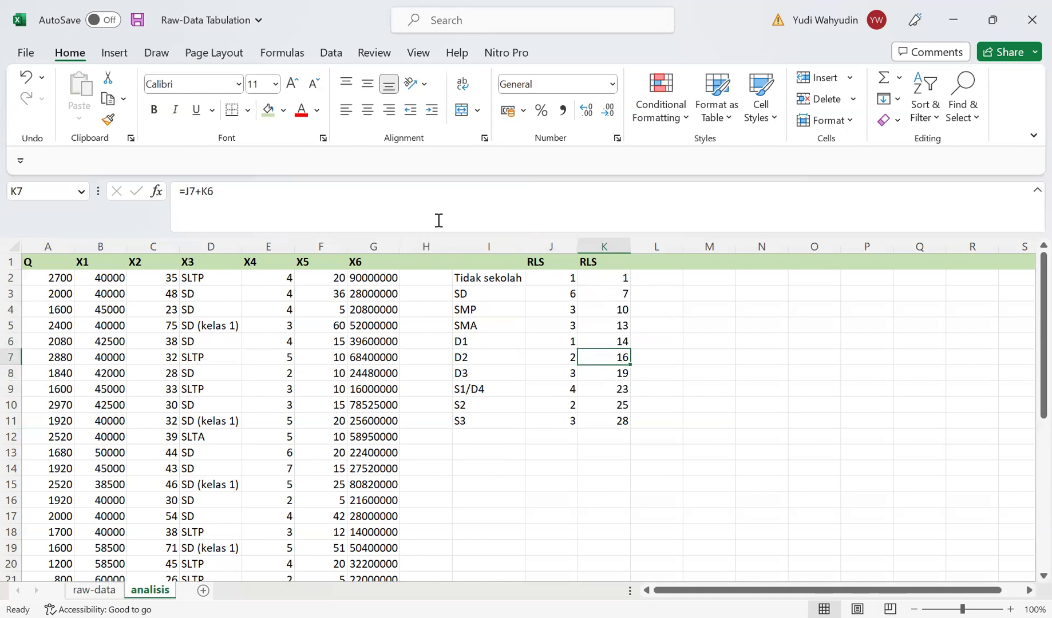
click(315, 202)
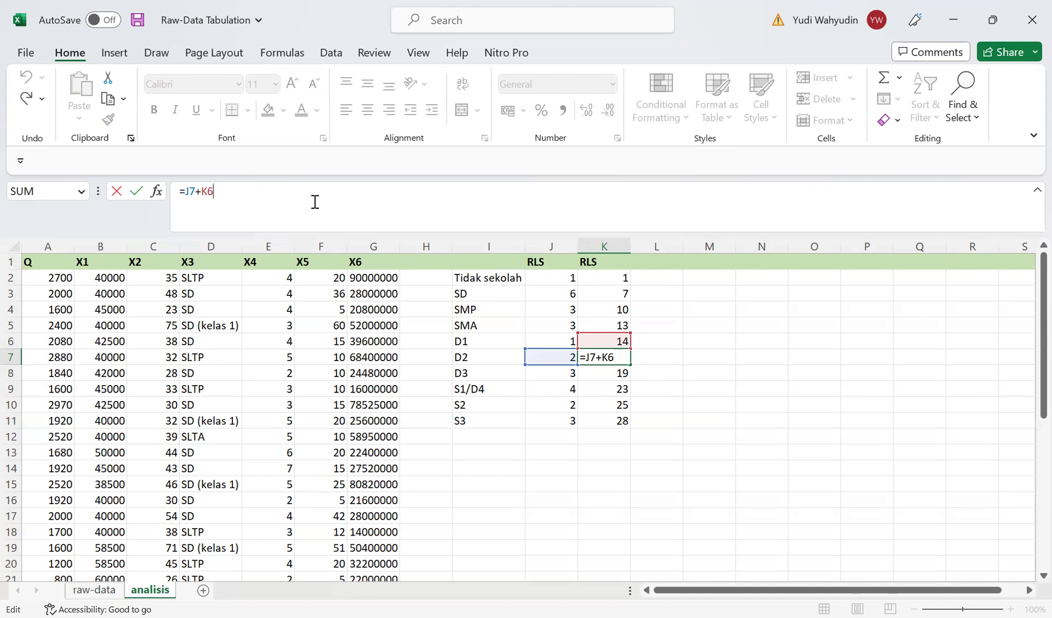
key(Return)
key(Up)
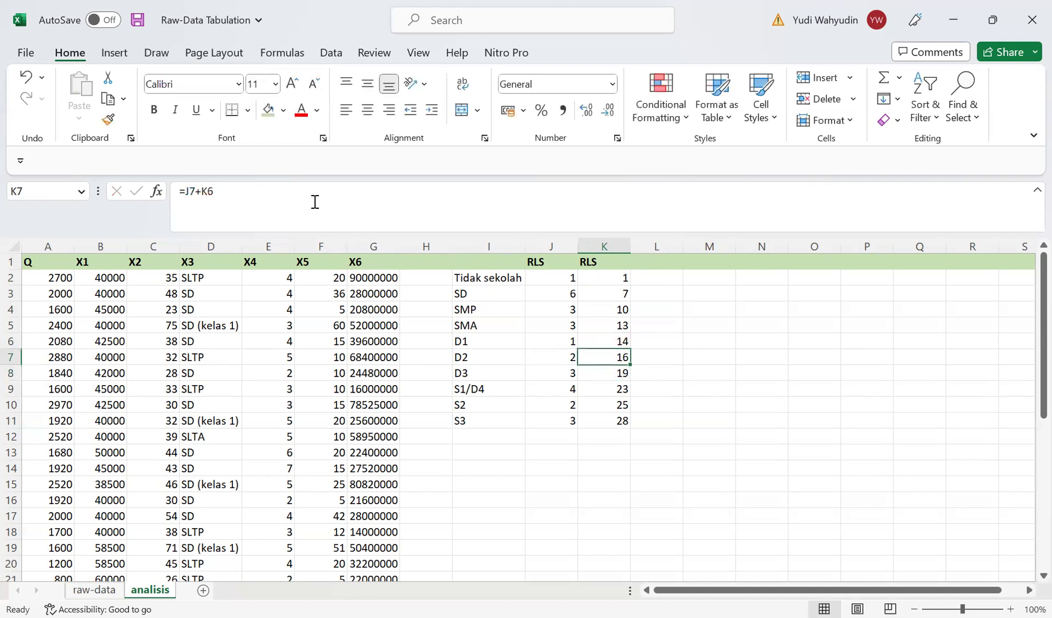
key(Left)
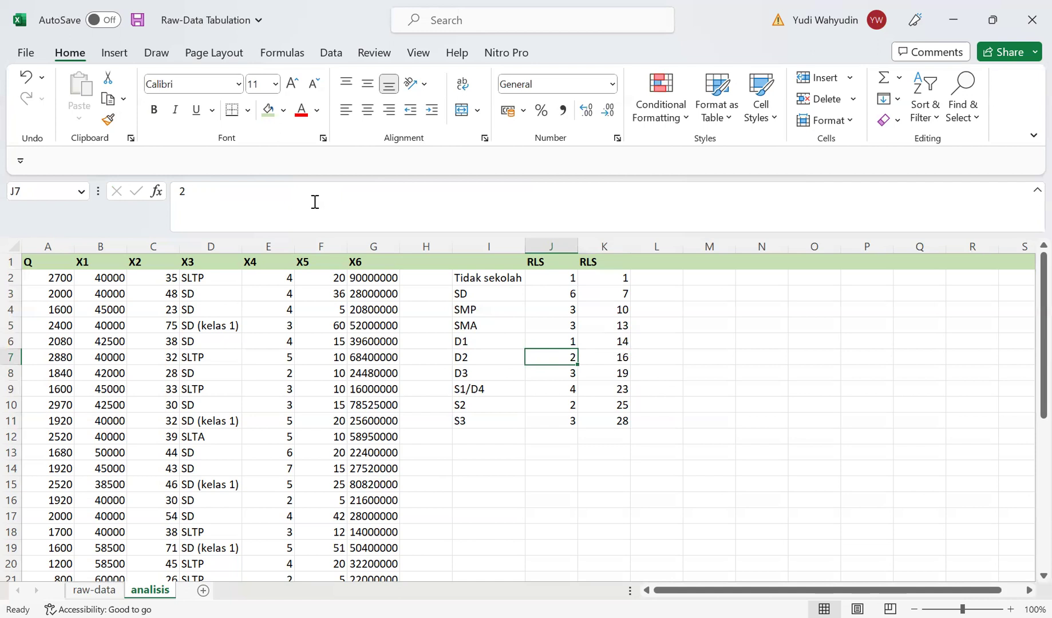
key(Right)
key(Right)
key(Left)
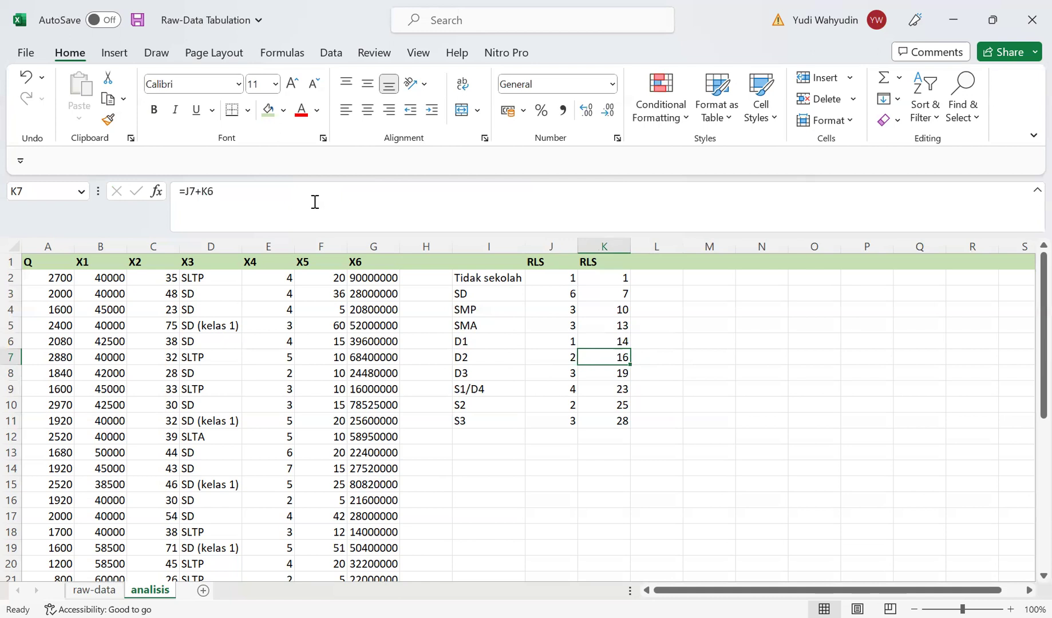
click(190, 190)
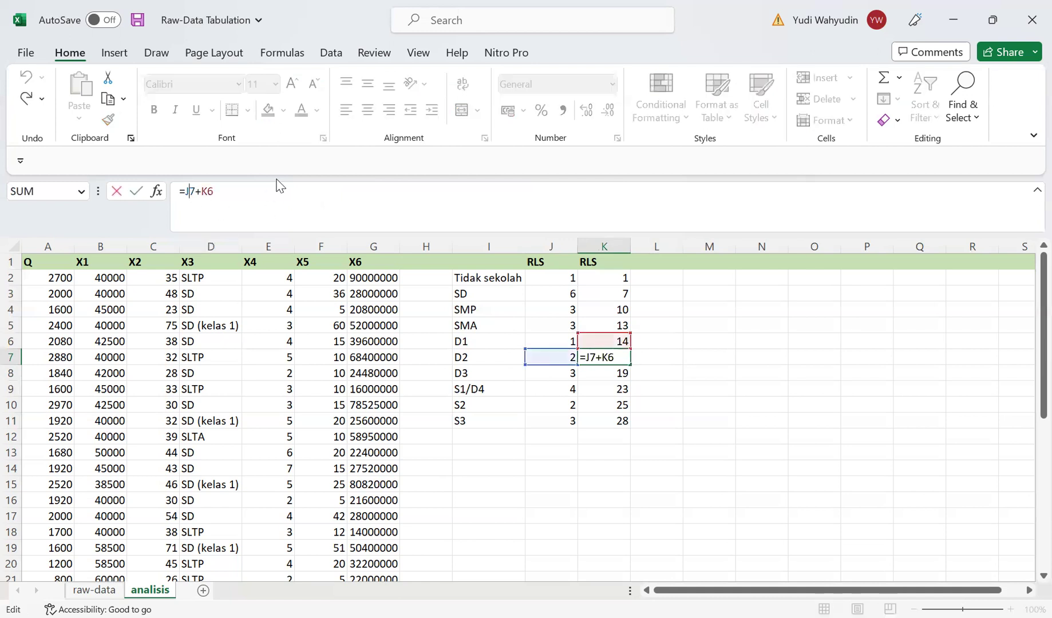
key(Return)
Step: Lock the SMA row reference in the D1 formula, making K6 =J6+K$5
key(Up)
key(Up)
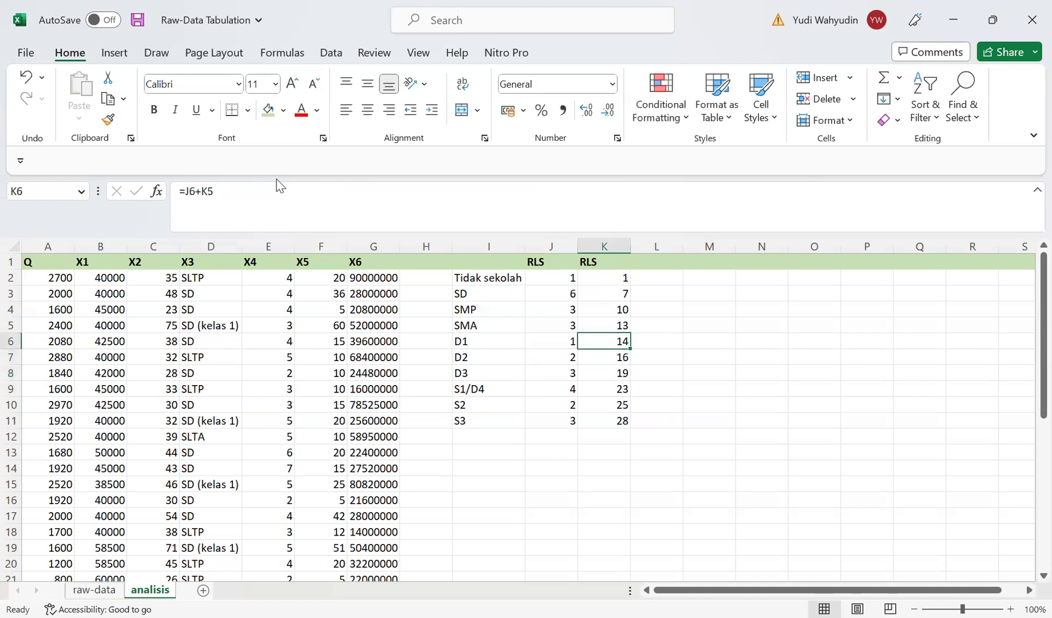
click(208, 192)
text($)
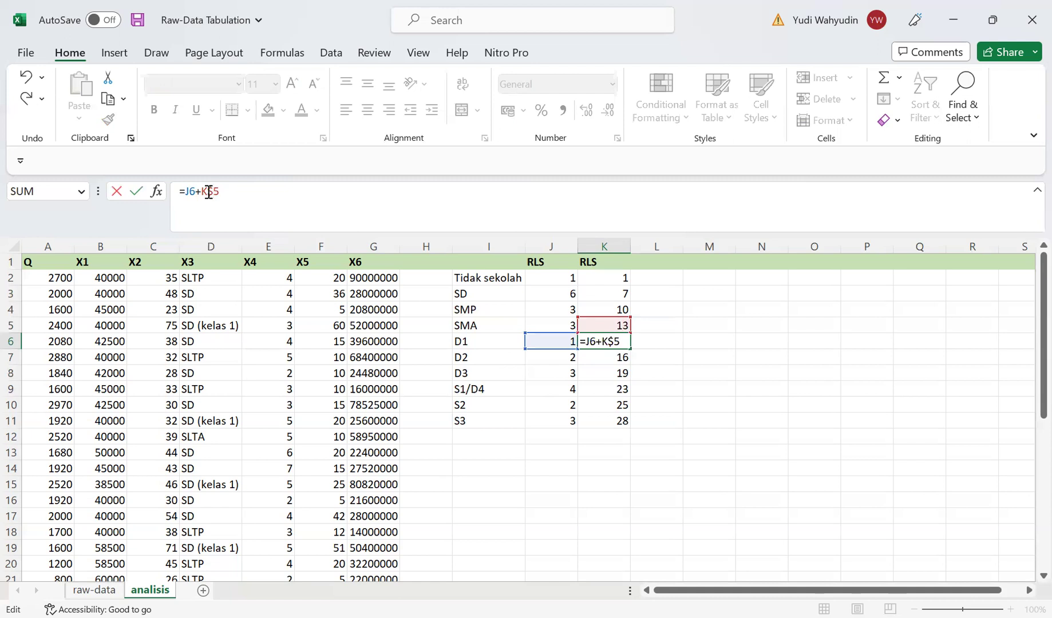
key(Return)
Step: Copy the K6 formula with the locked row reference down through K11
key(Up)
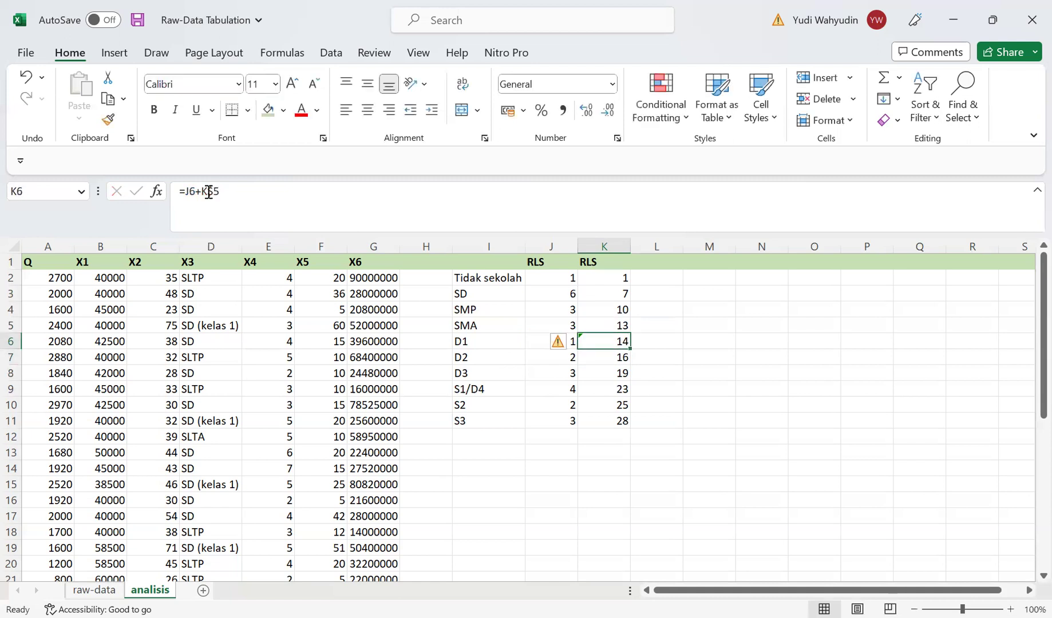
key(ctrl+c)
key(shift+Down)
key(shift+Down)
key(shift+Down)
key(shift+Down)
key(shift+Down)
key(ctrl+v)
key(Escape)
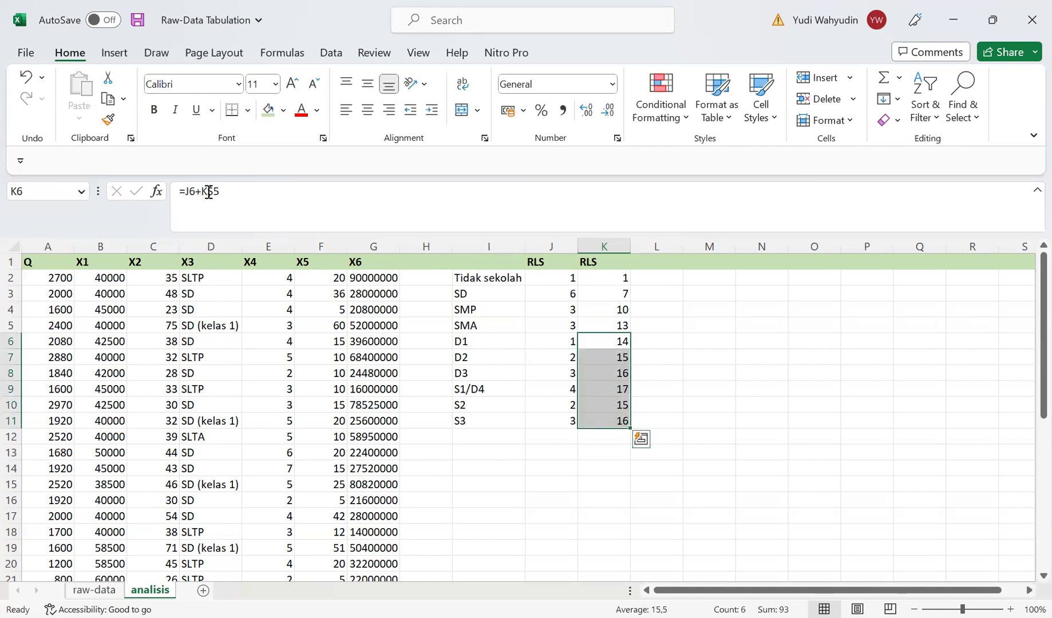
Step: Change the S2 formula in K10 to =J10+K$9 so it builds on the S1/D4 row
key(Down)
key(Down)
key(Down)
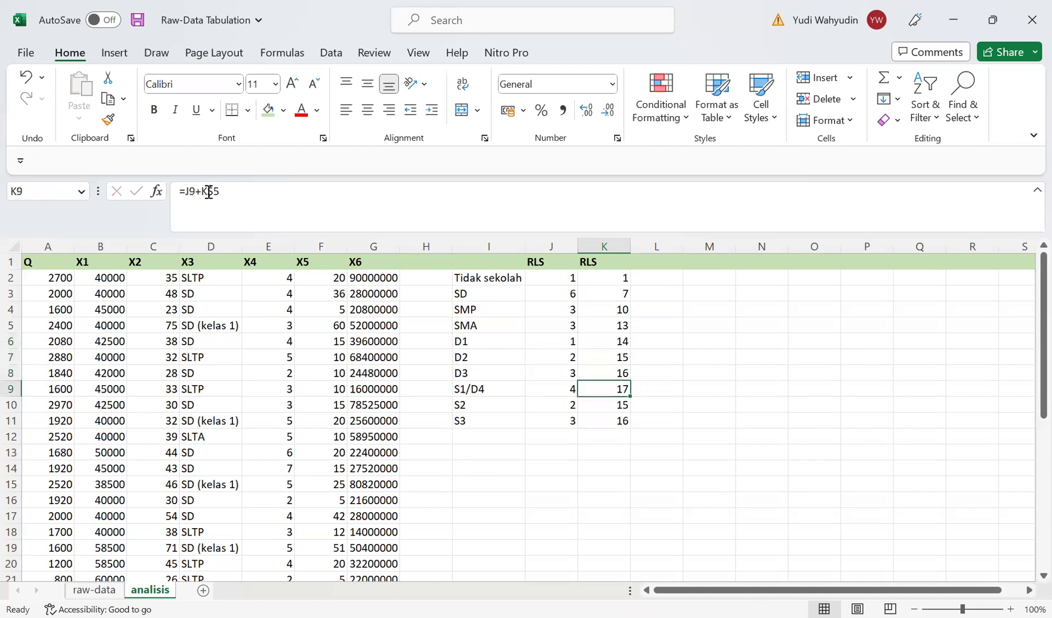
key(Down)
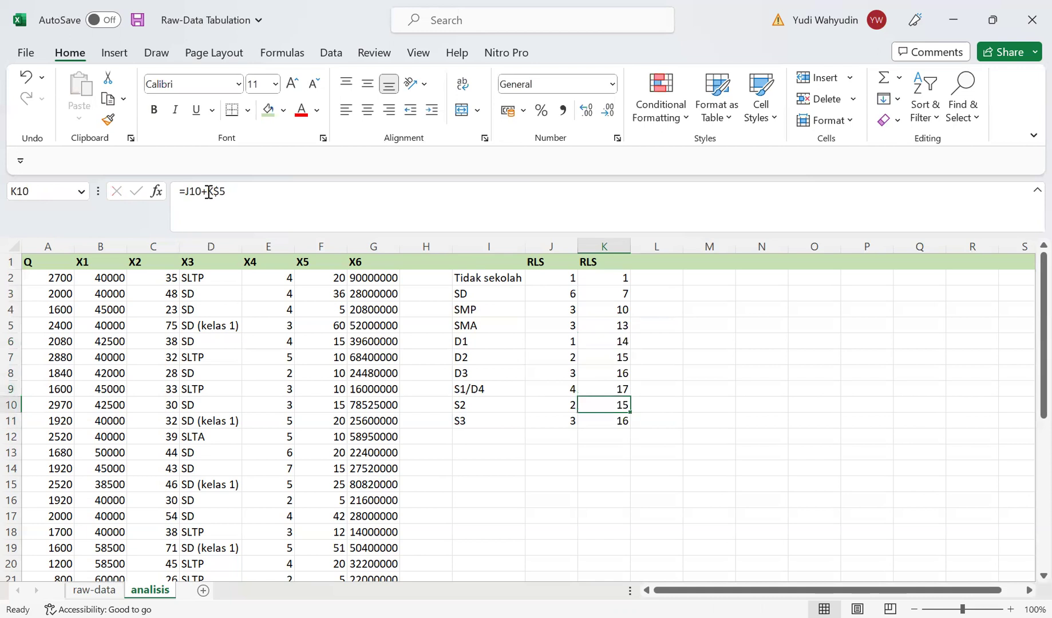
drag(220, 191, 227, 191)
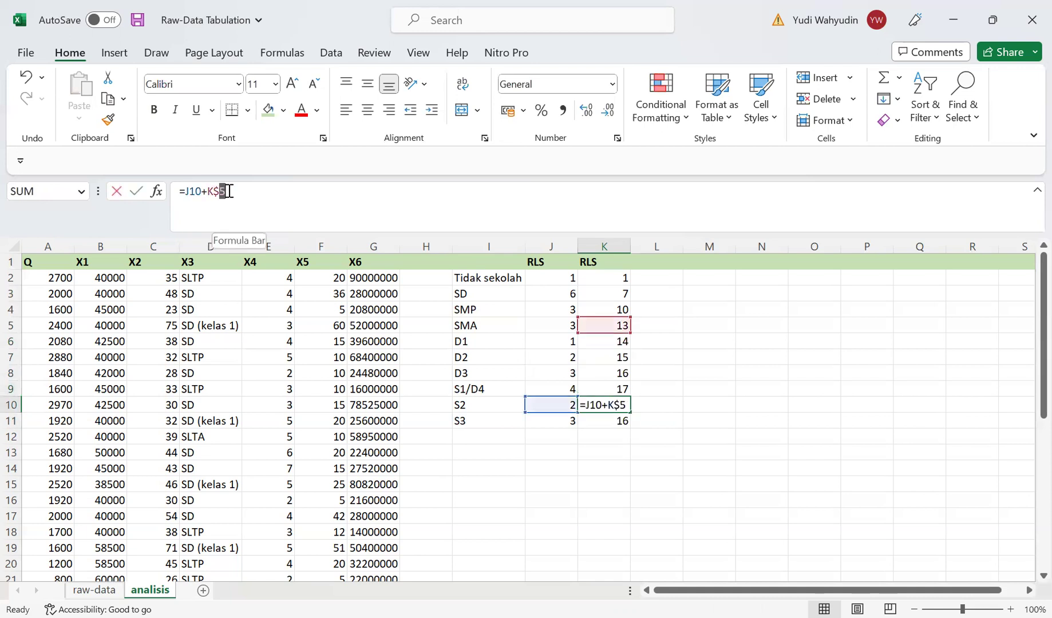
text(9)
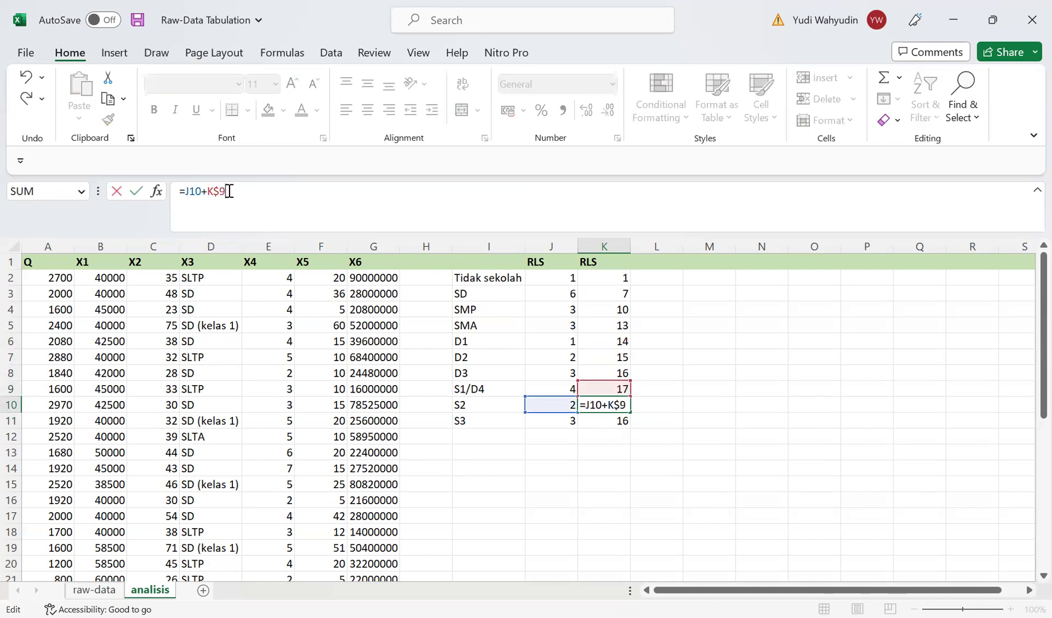
key(Return)
Step: Copy the K10 formula into K11 for the S3 row
key(Up)
key(ctrl+c)
key(shift+Down)
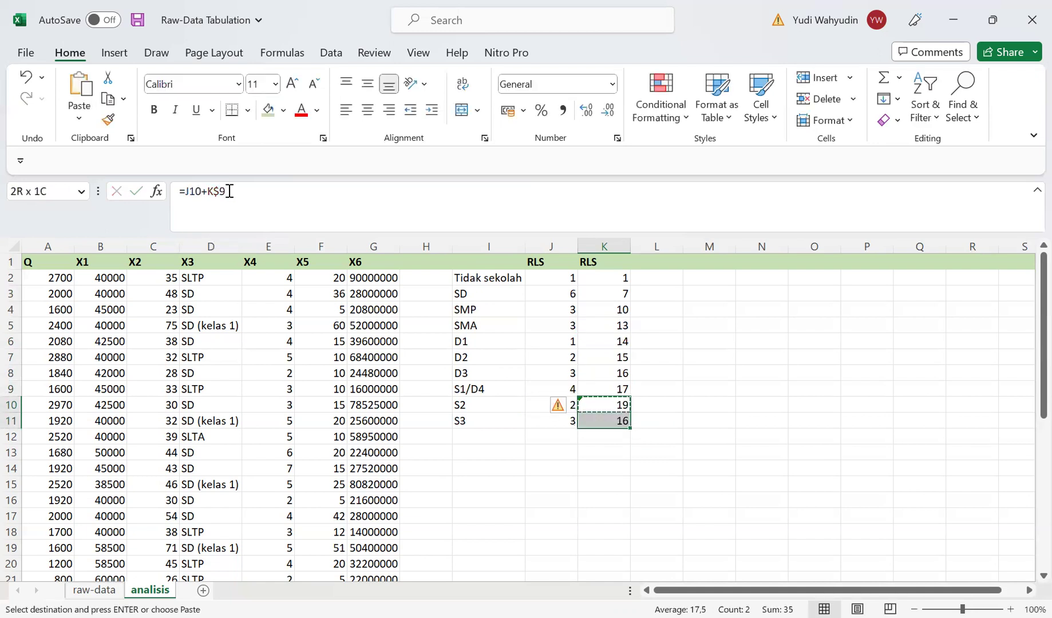
key(Return)
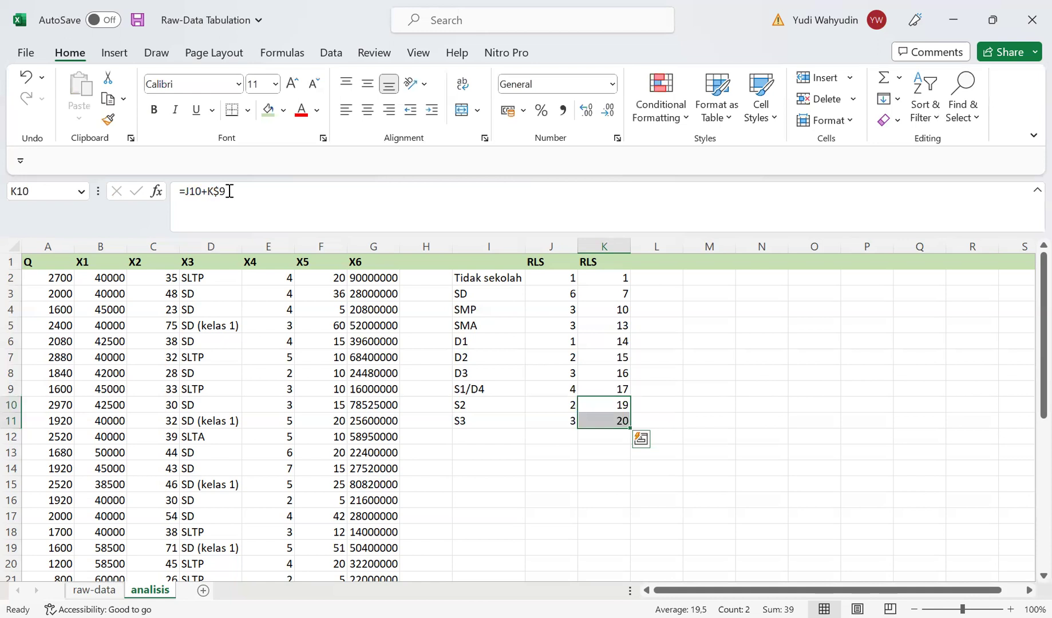
Step: Change the S3 formula in K11 to =J11+K10 so it builds on the S2 row
key(Down)
key(Up)
key(Down)
key(Up)
key(Down)
key(Up)
key(Down)
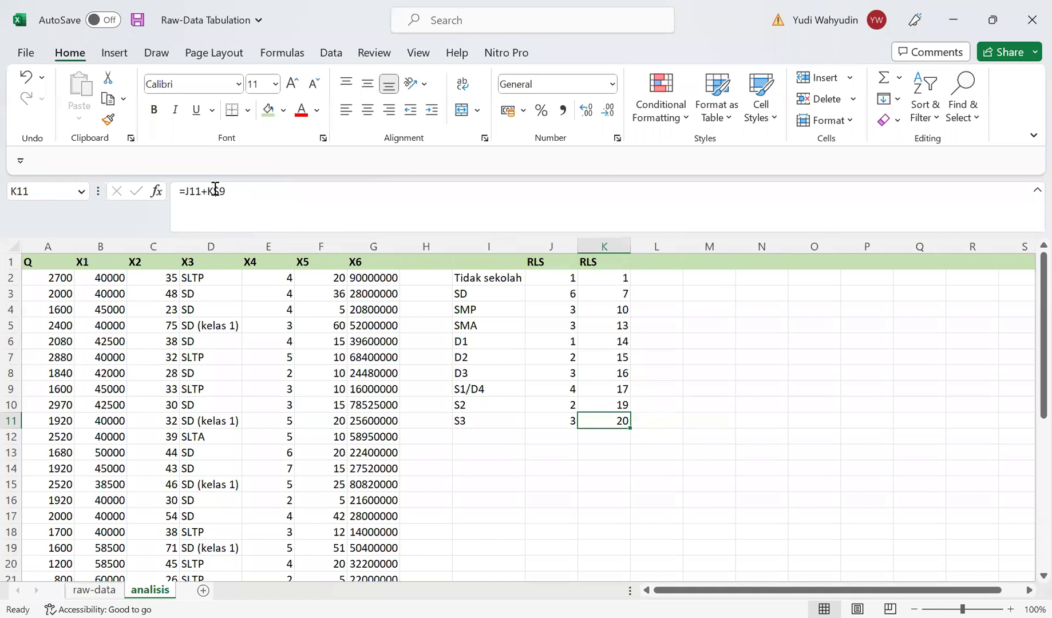
click(216, 191)
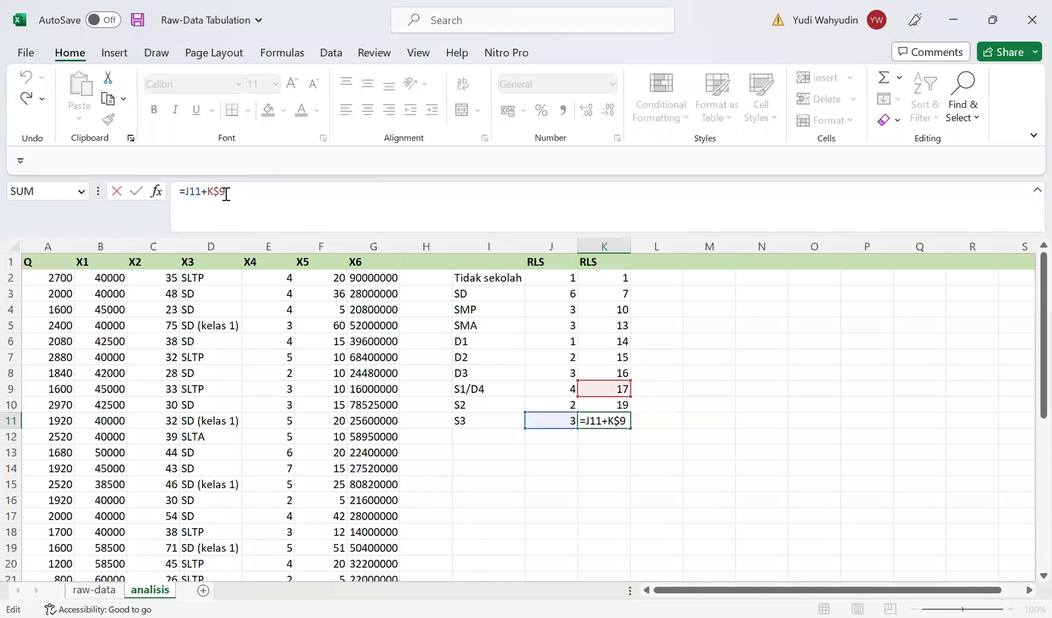
drag(217, 191, 259, 188)
text(10)
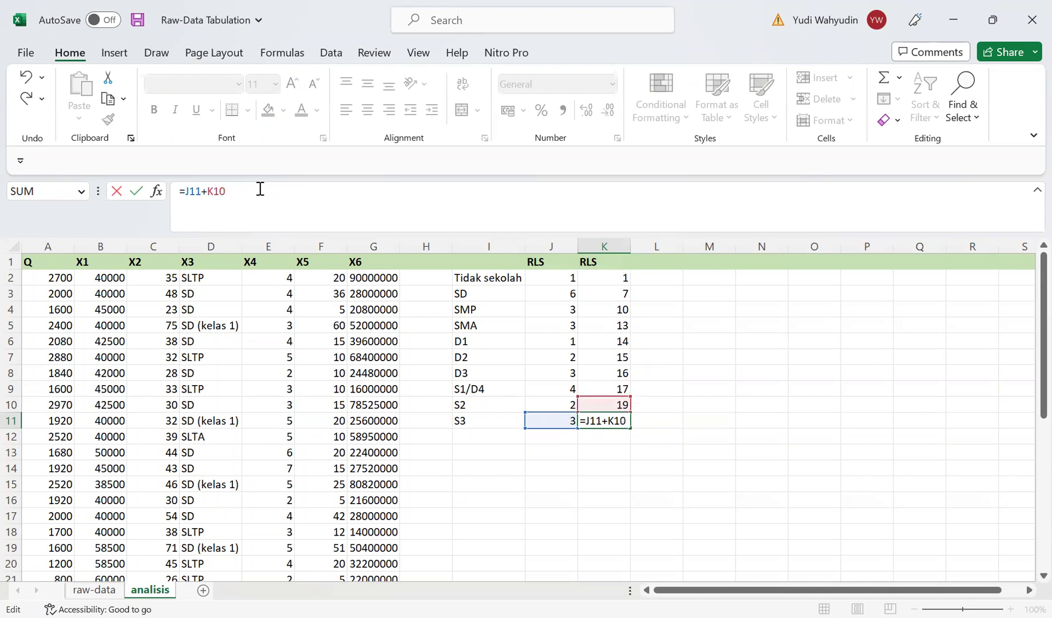
key(Return)
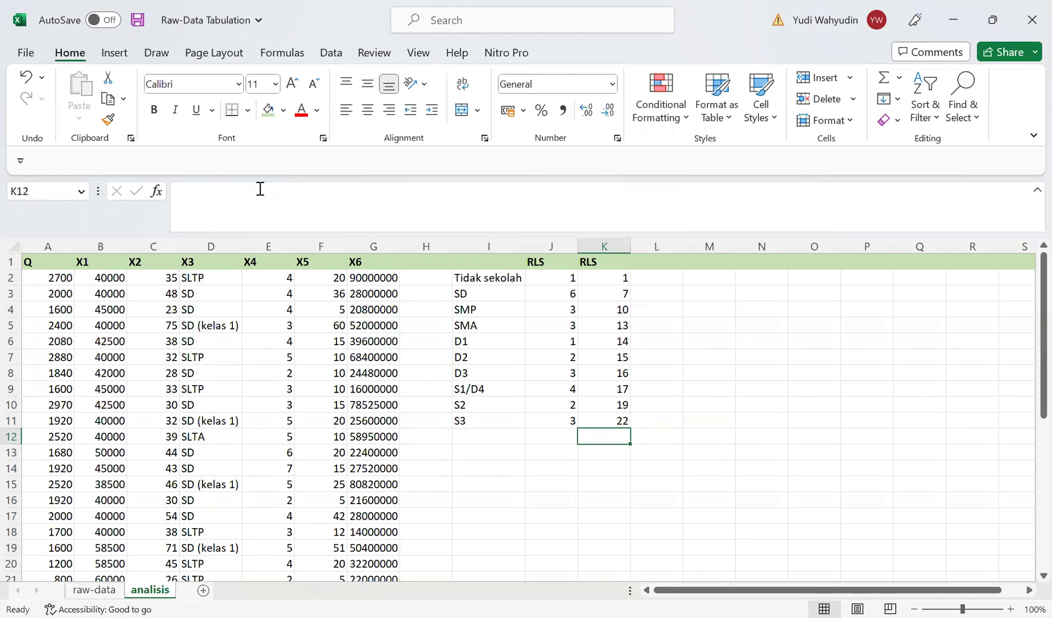
Step: Clear the cumulative years formulas from K2 through K11
click(605, 275)
drag(608, 354, 607, 417)
key(Delete)
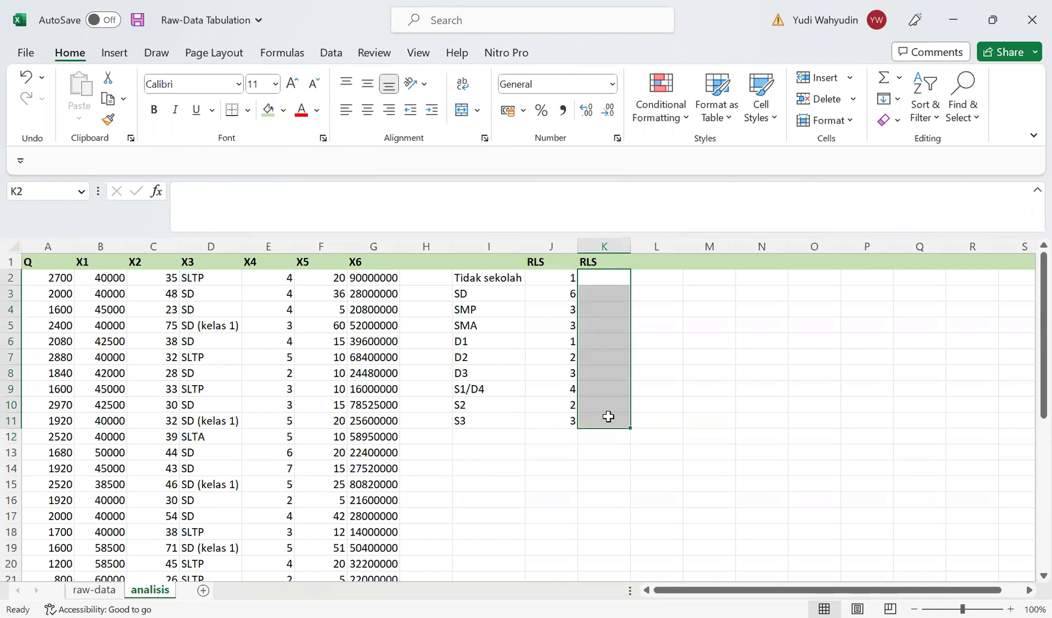
Step: Rename the K1 header to RLSJ and enter 1 for Tidak sekolah in K2
key(Up)
click(287, 183)
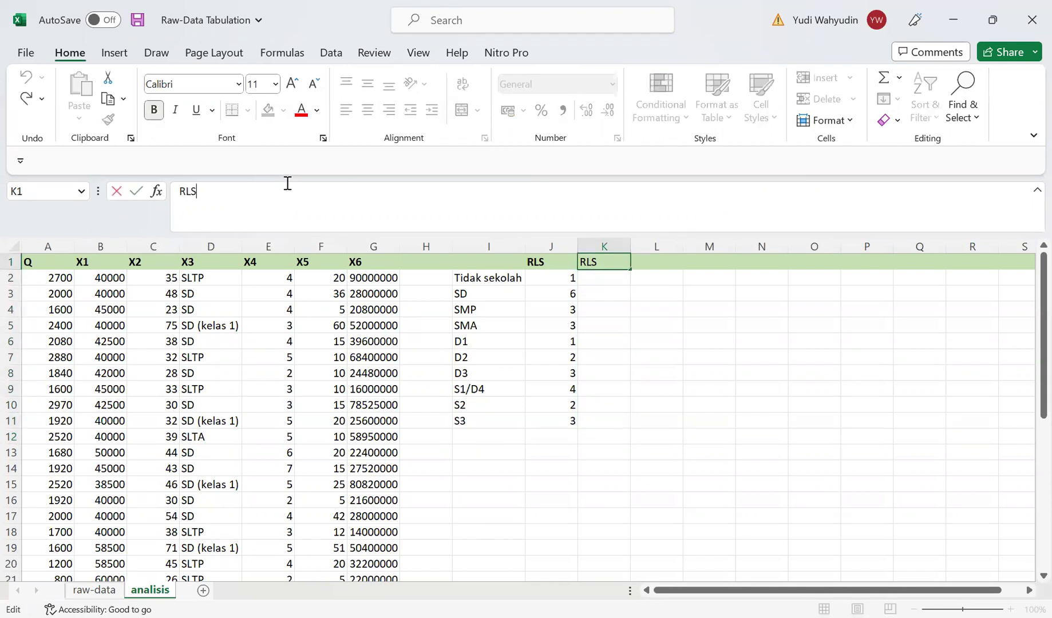
text(J)
key(Return)
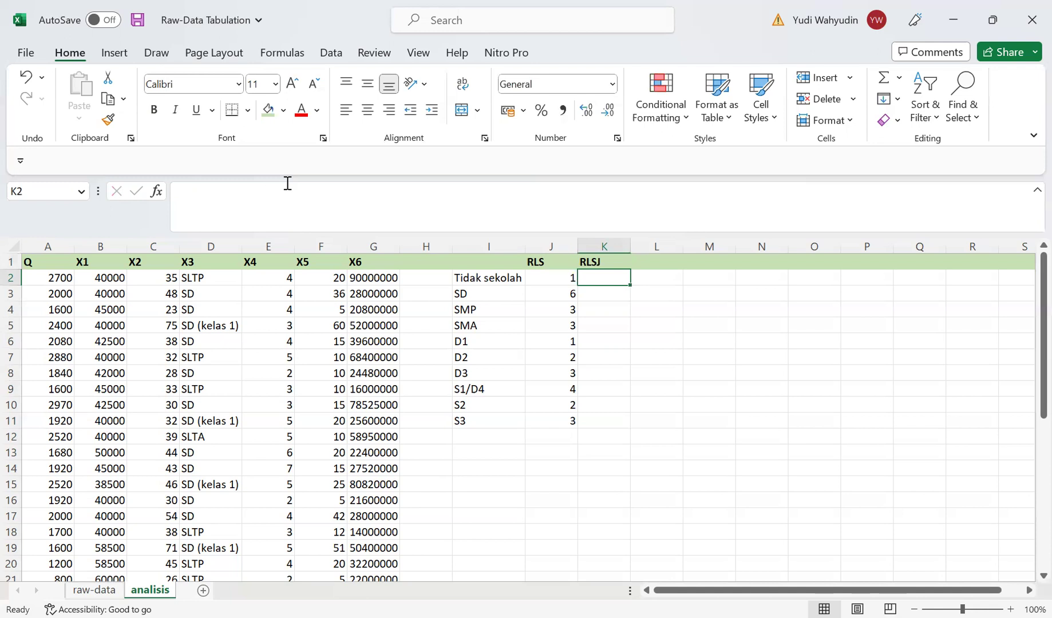
text(1)
key(Return)
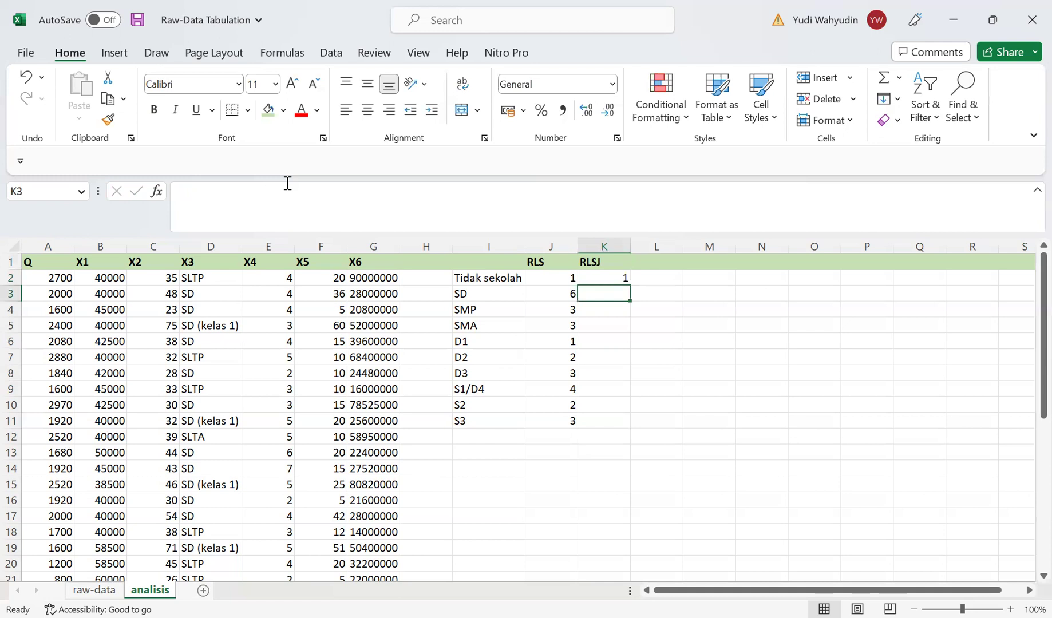
Step: Enter the formula =J3+J2 in K3 for the SD row
text(=)
key(Left)
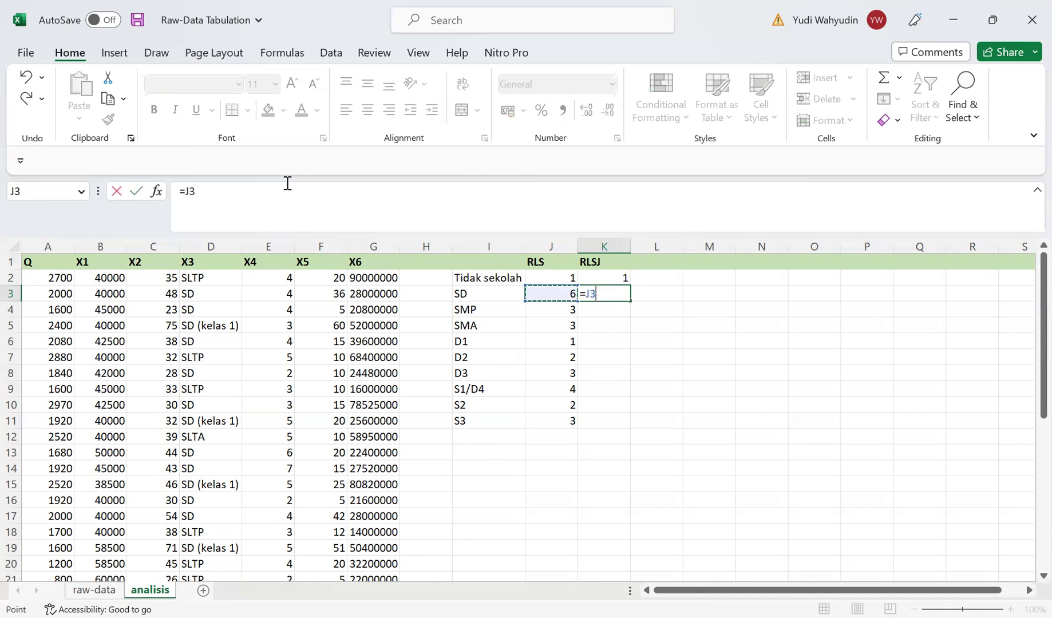
text(+)
key(Up)
key(Left)
key(Return)
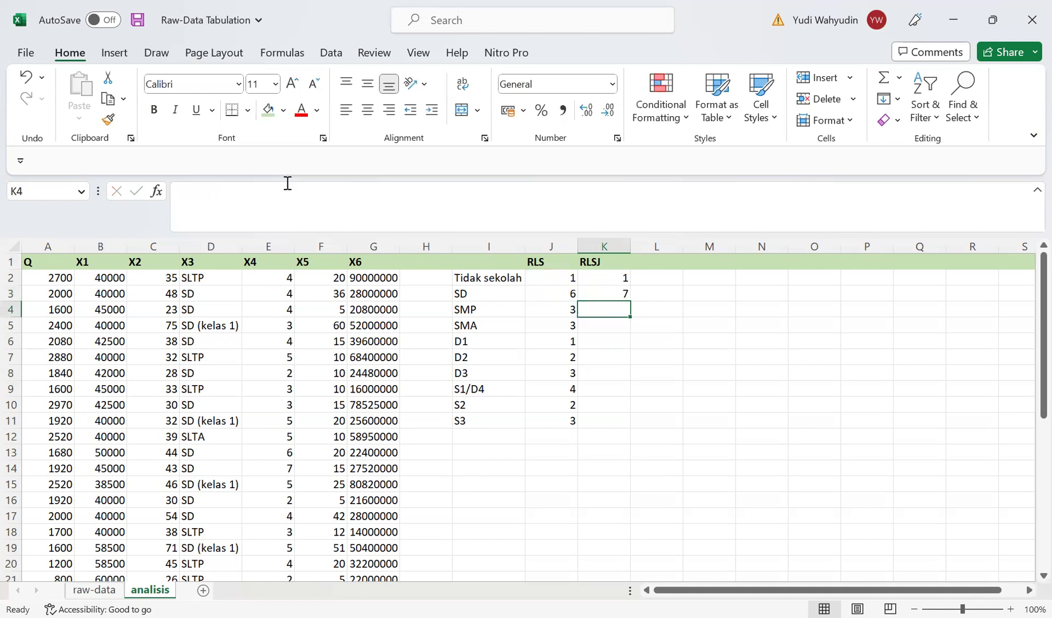
Step: Copy the K3 formula down through K11
key(Up)
key(ctrl+c)
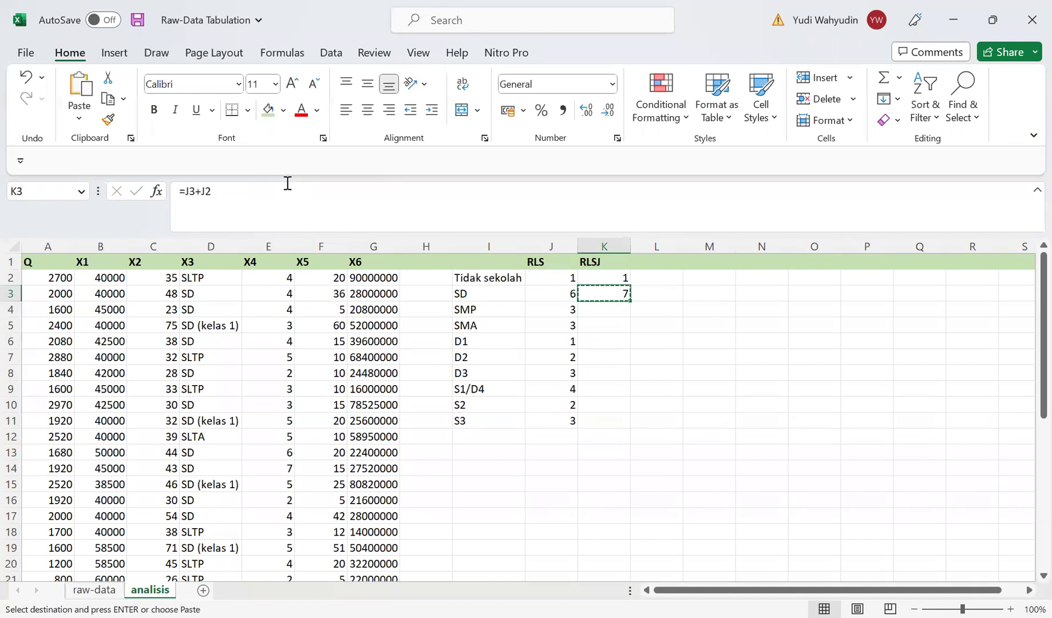
key(shift+Down)
key(shift+Down)
key(shift+Down)
key(shift+Down)
key(shift+Down)
key(shift+Down)
key(shift+Down)
key(shift+Down)
key(Return)
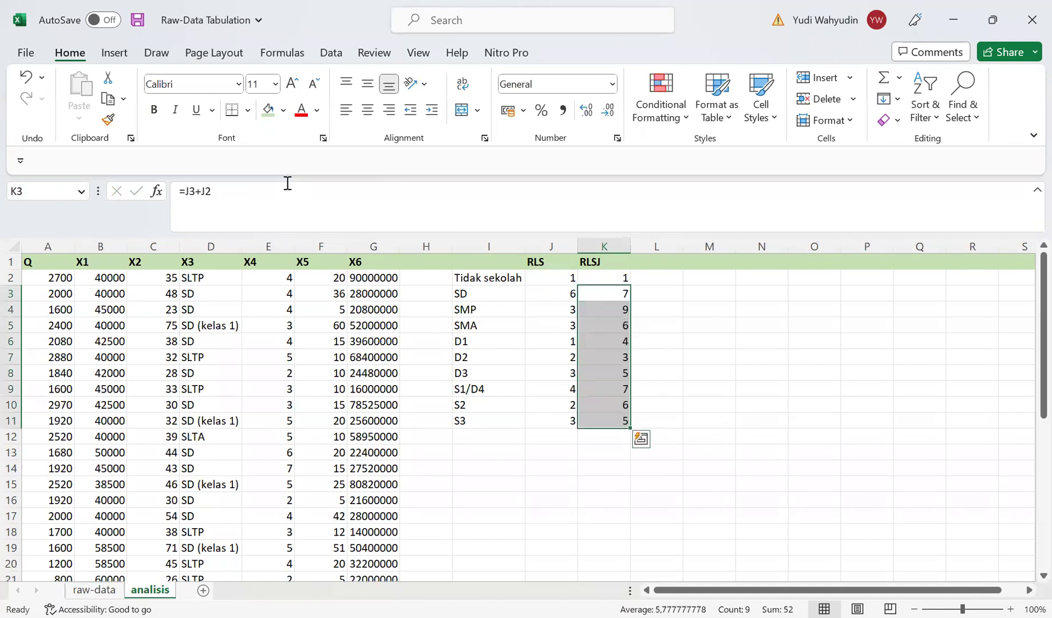
Step: Clear the copied formulas from K4 through K11, keeping the SD entry in K3
key(shift+Up)
key(shift+Up)
key(shift+Up)
key(shift+Up)
key(shift+Up)
key(shift+Up)
key(shift+Up)
key(shift+Up)
key(Up)
key(Down)
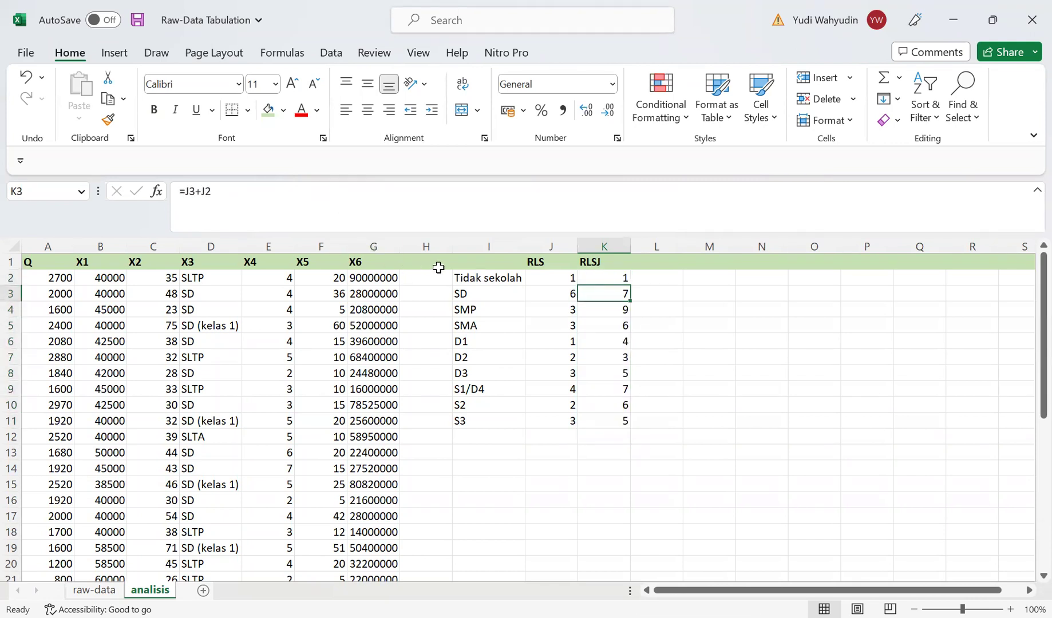
click(605, 305)
key(Up)
key(Down)
key(Up)
click(606, 305)
key(ctrl+shift+Down)
key(Delete)
Step: Replace the SD formula in K3 with the plain value 7
click(606, 305)
key(Up)
key(ctrl+c)
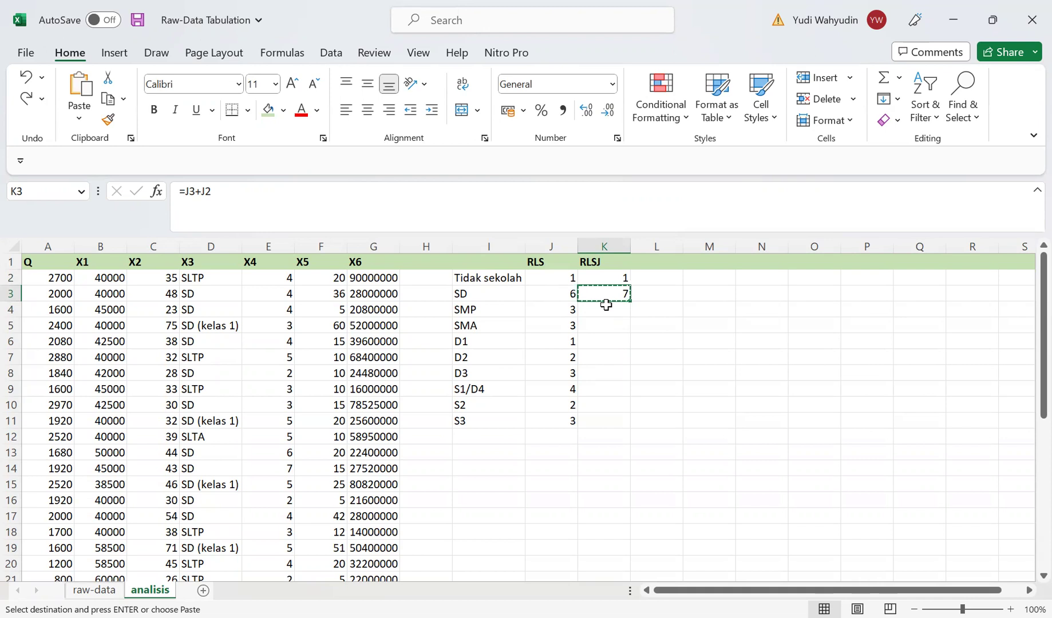
text(7)
key(Return)
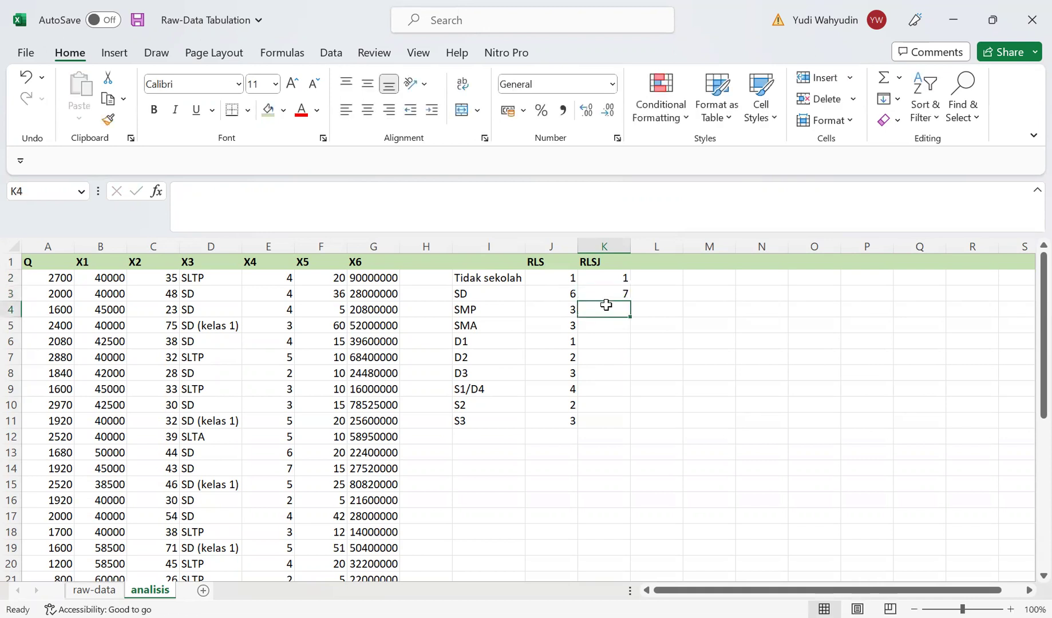
key(Up)
key(Up)
key(Left)
key(Down)
key(Right)
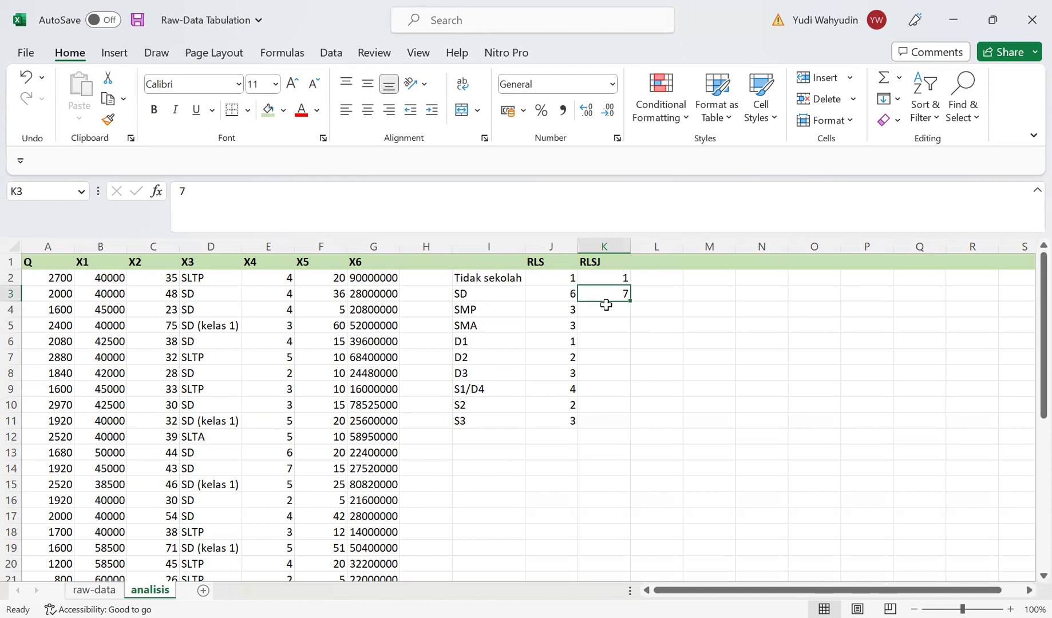
Step: Enter the RLSJ values 10 for SMP in K4 and 13 for SMA in K5
key(Down)
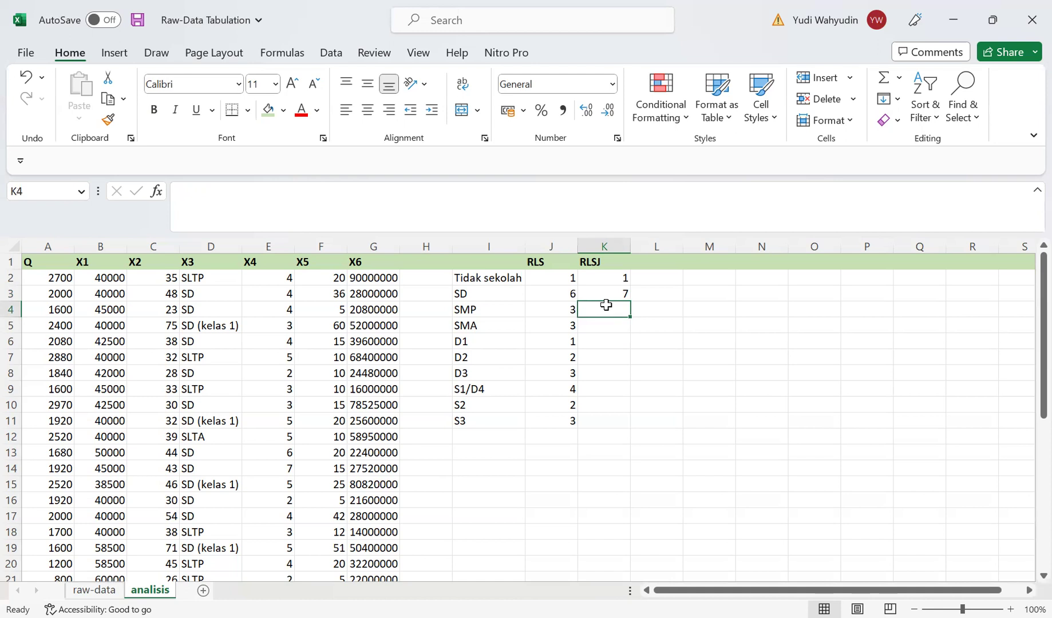
text(=)
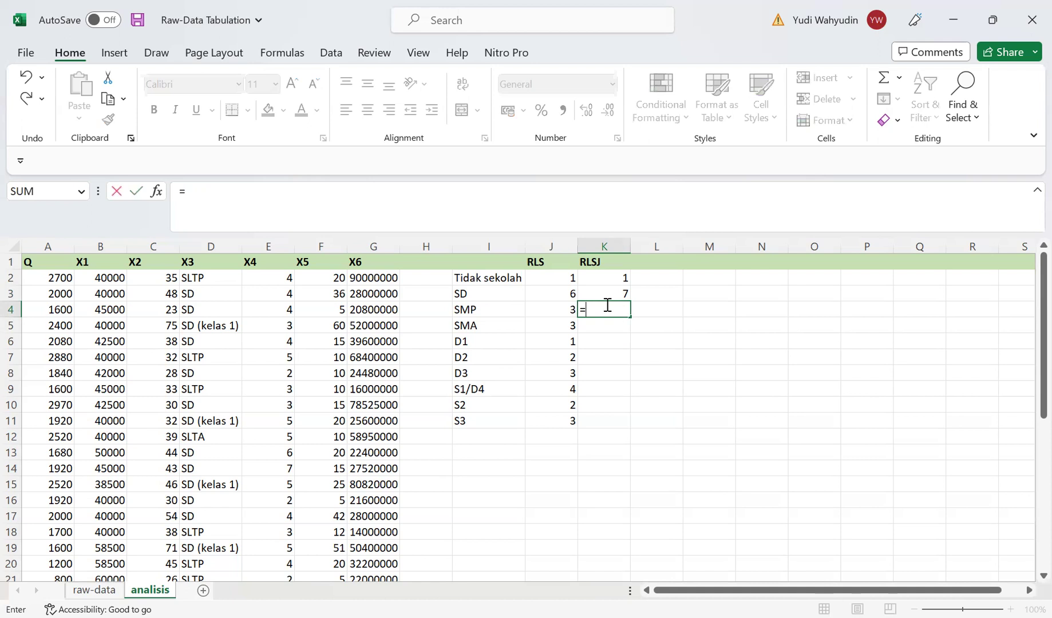
key(BackSpace)
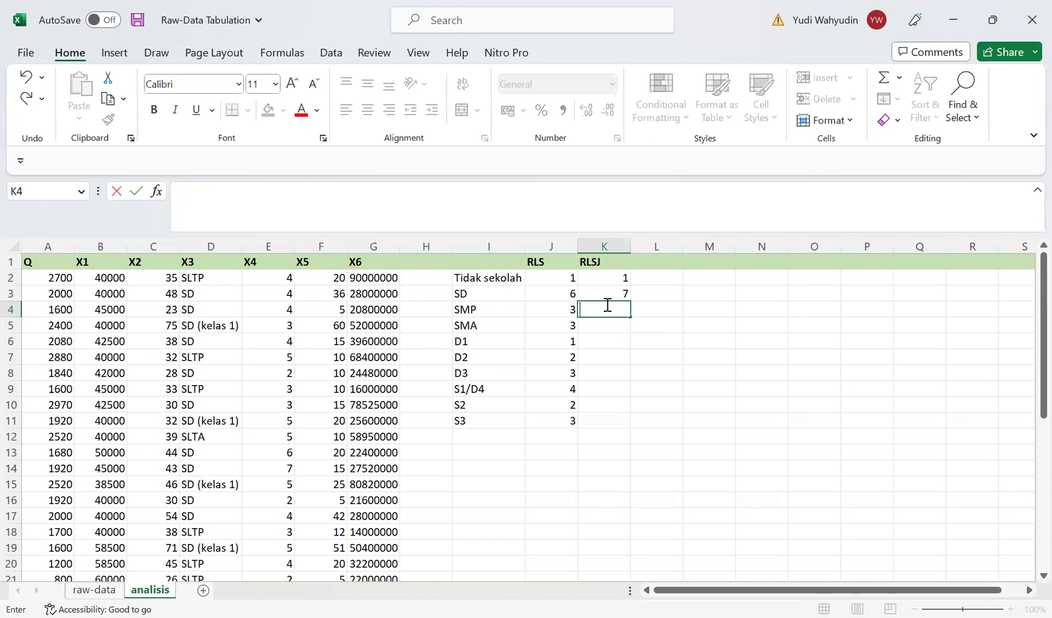
text(10)
key(Return)
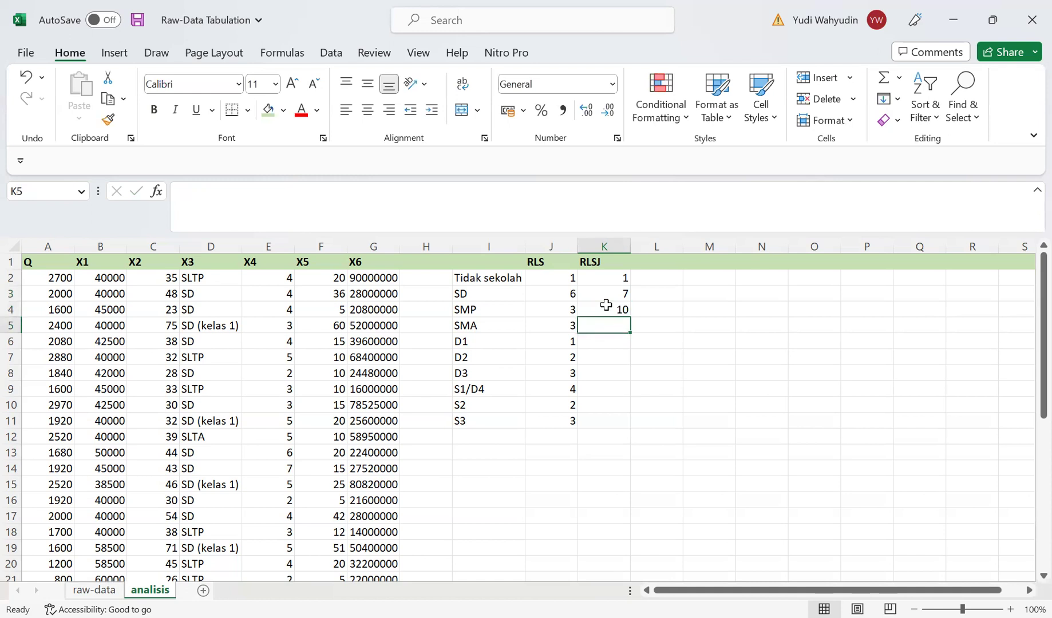
text(13)
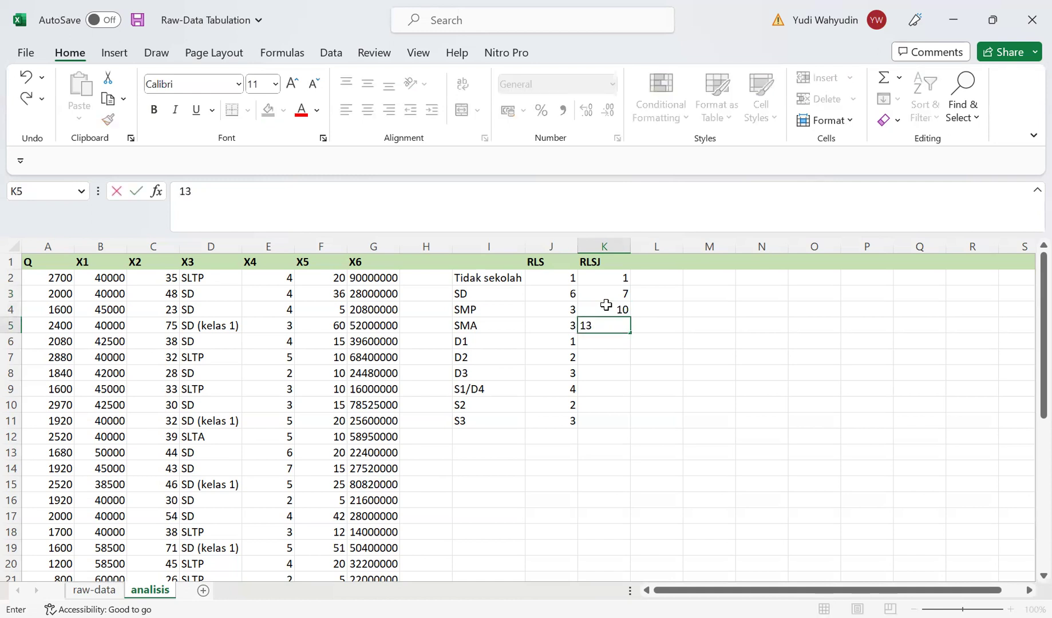
key(Return)
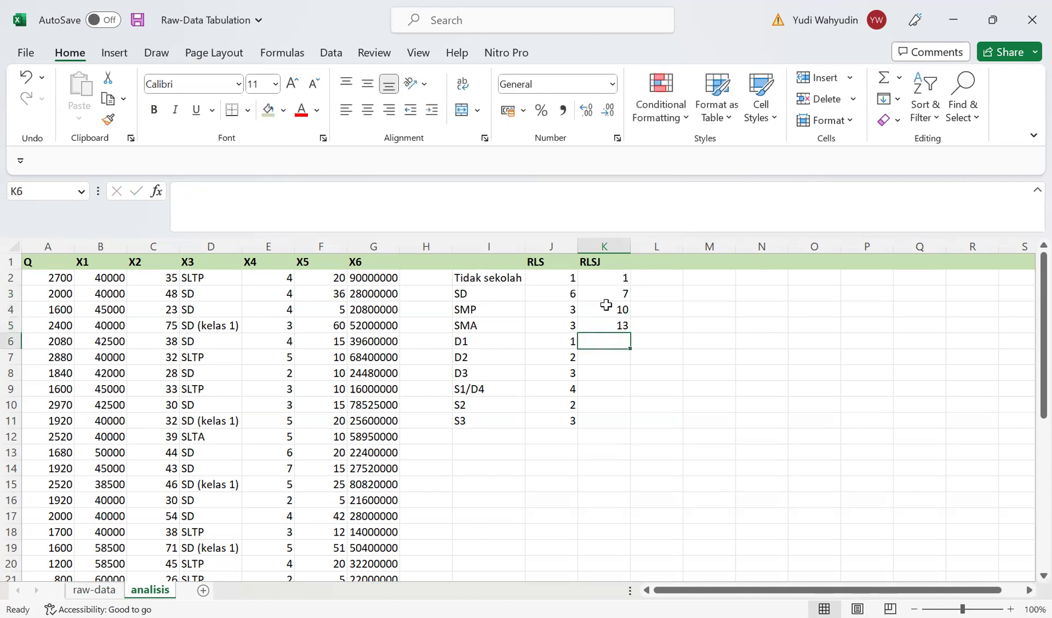
Step: Enter the RLSJ values 14, 15, 16 and 17 for D1, D2, D3 and S1/D4 in K6 through K9
text(14)
key(Return)
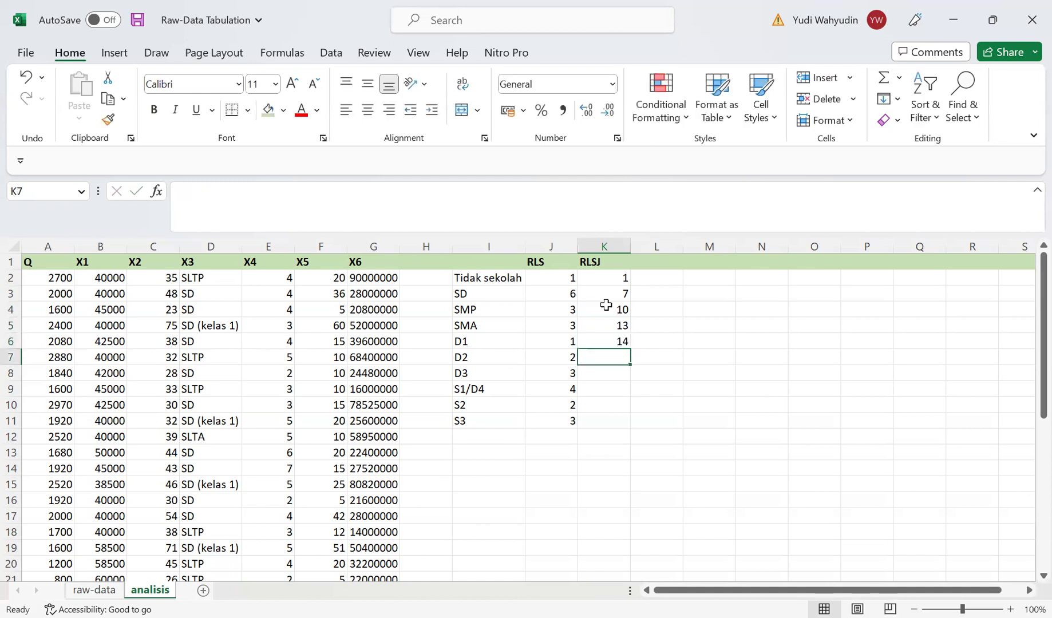
text(15)
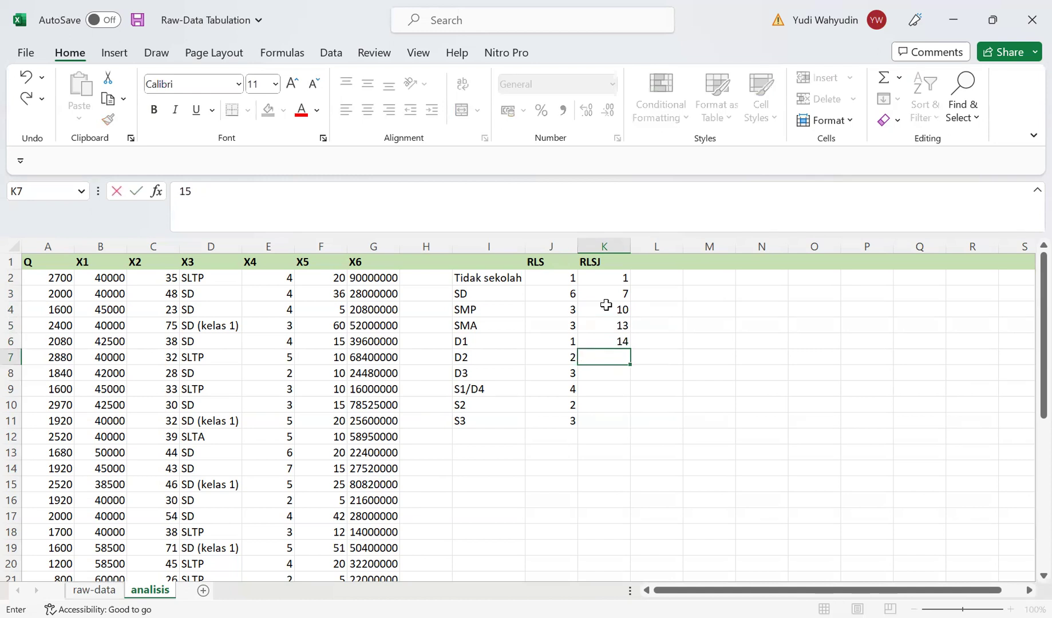
key(Return)
text(16)
key(Return)
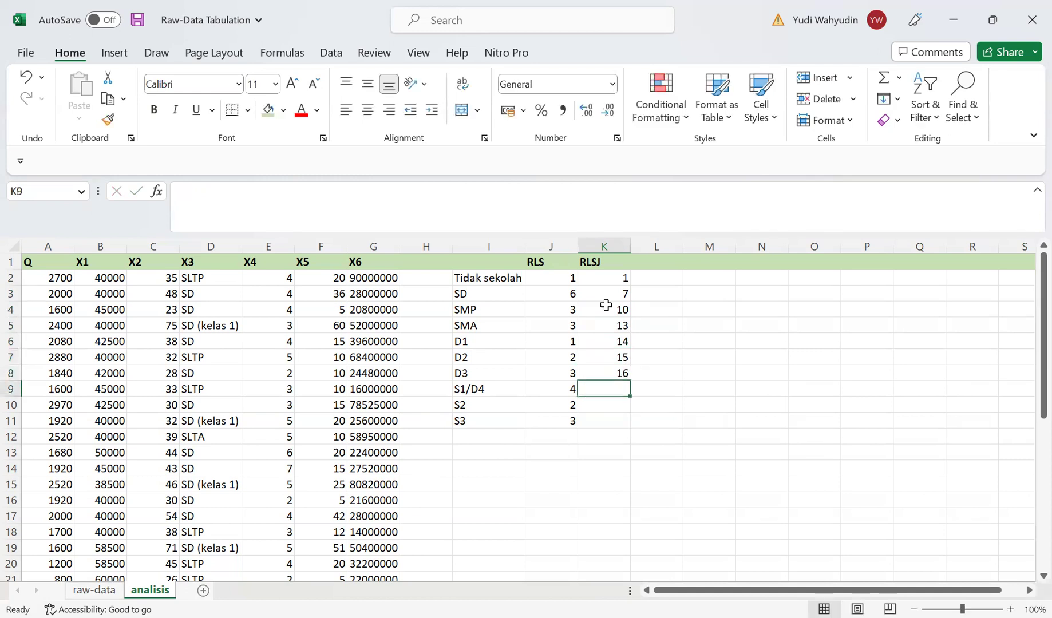
text(17)
key(Return)
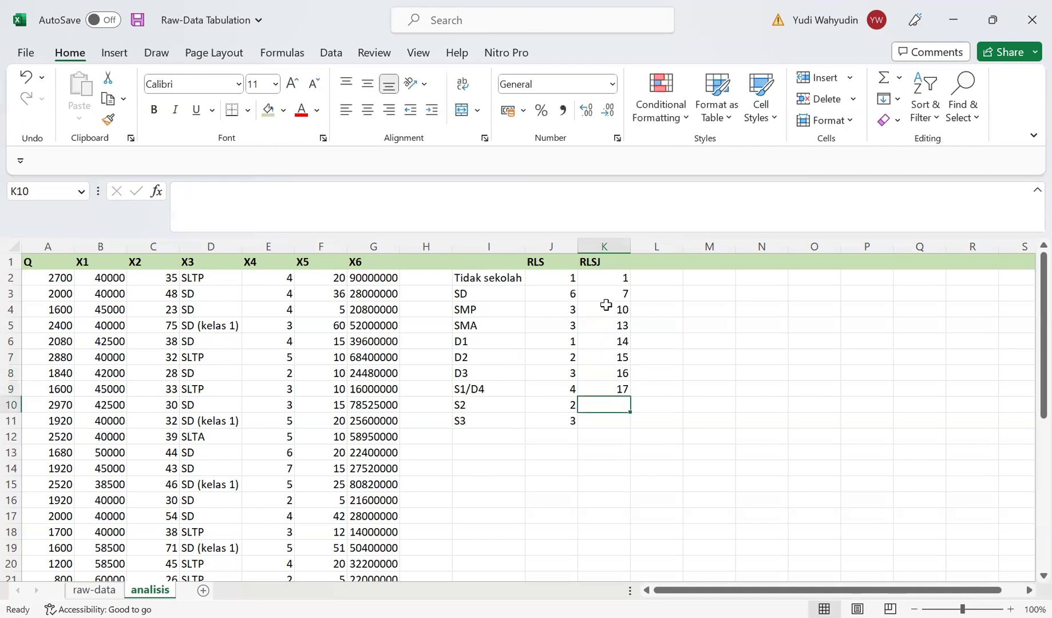
Step: Enter the RLSJ values 19 for S2 in K10 and 22 for S3 in K11
text(19)
key(Return)
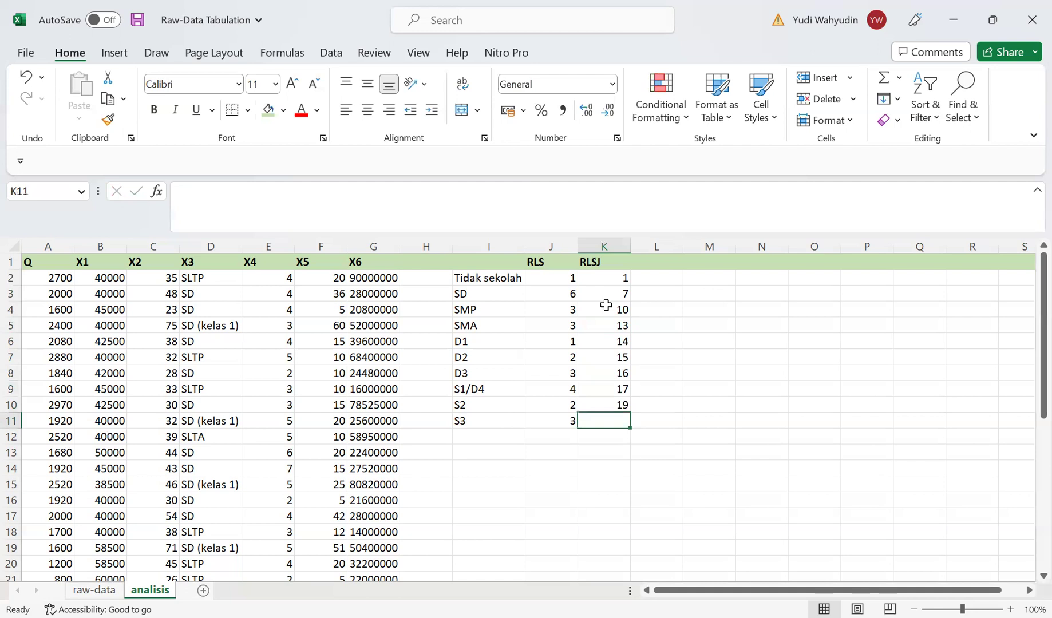
text(22)
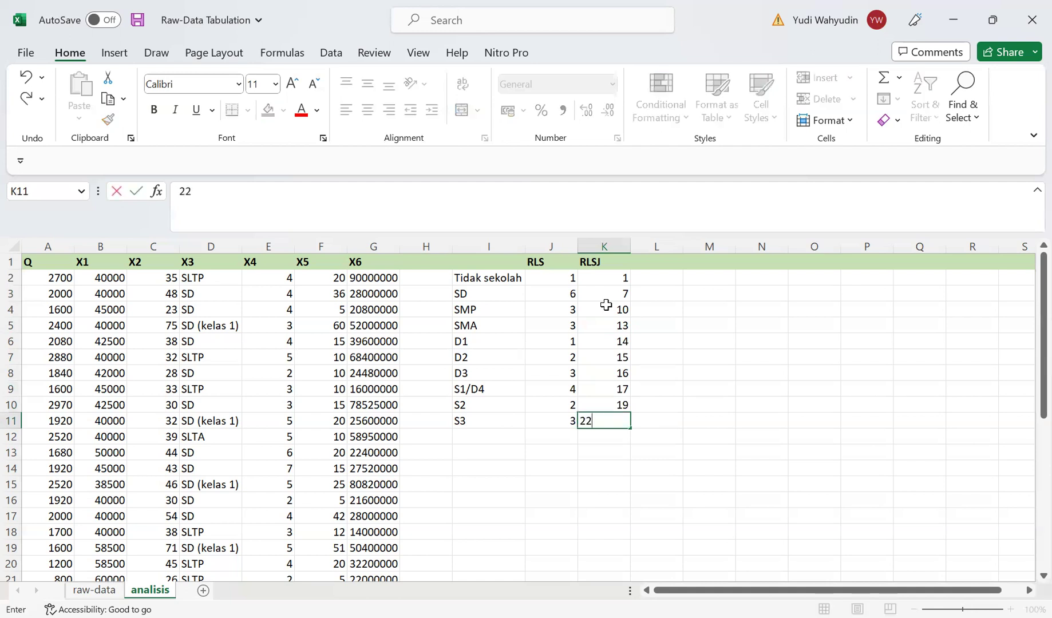
key(Return)
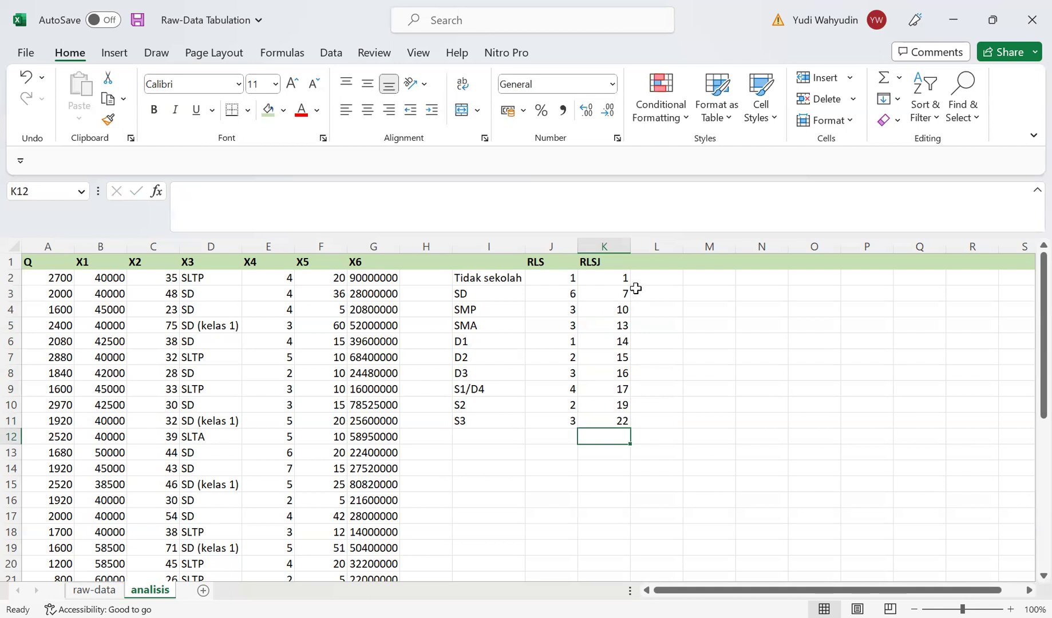
drag(622, 280, 614, 418)
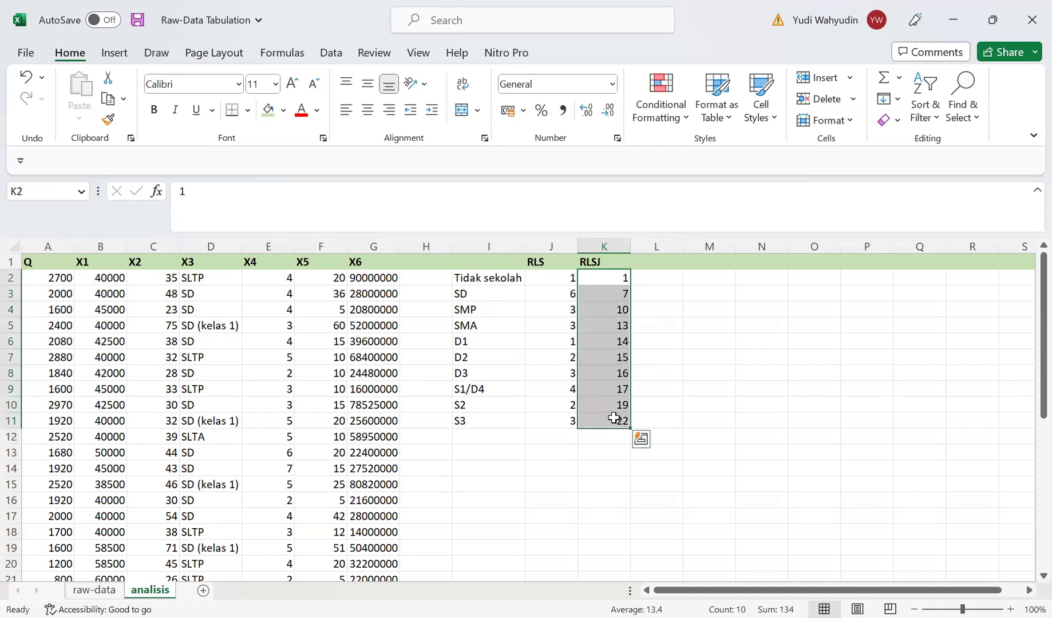
click(687, 369)
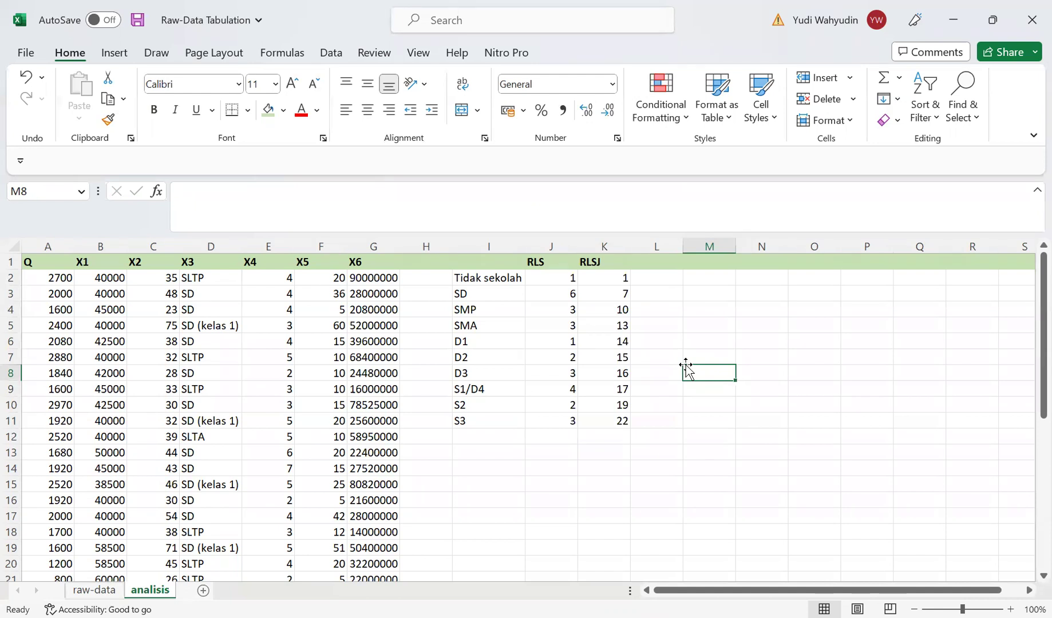
Step: Replace the X3 education levels in D2 through D5 with the RLSJ values 10, 7, 7 and 1
click(188, 277)
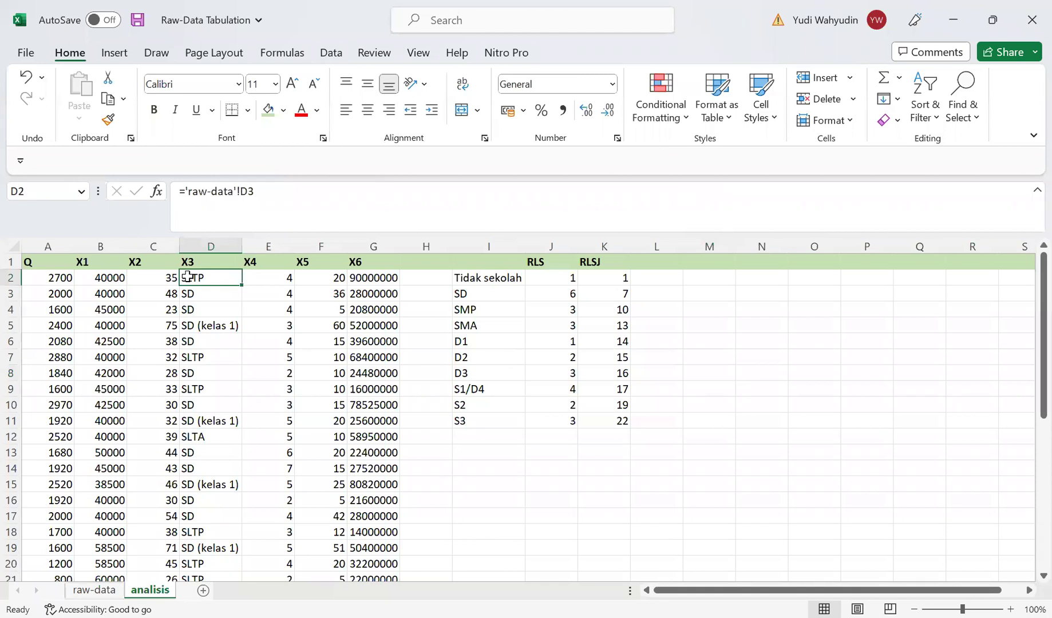
text(10)
key(Return)
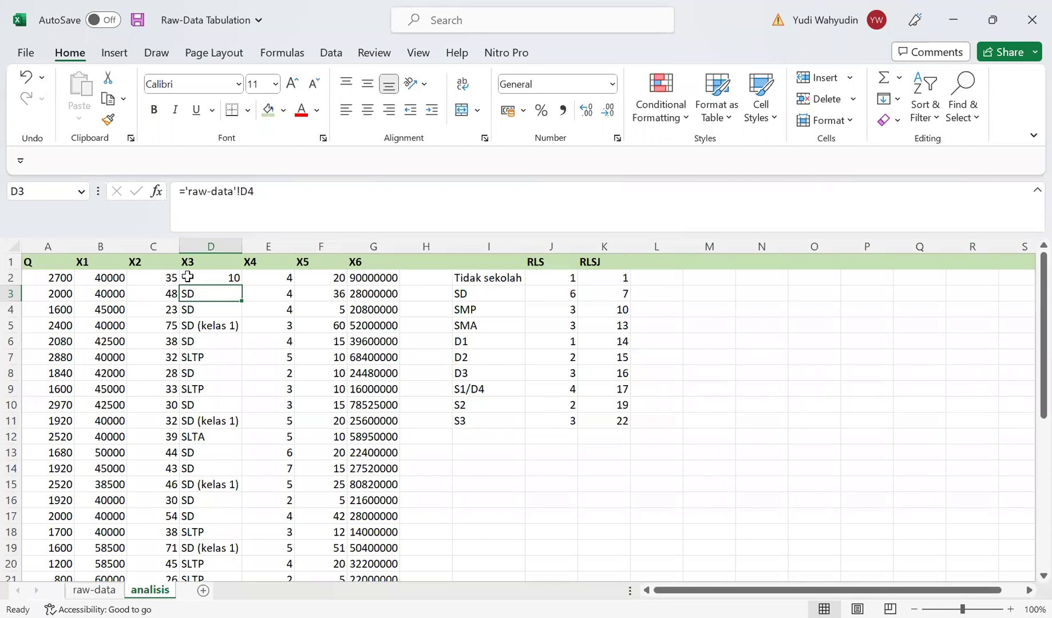
text(7)
key(Return)
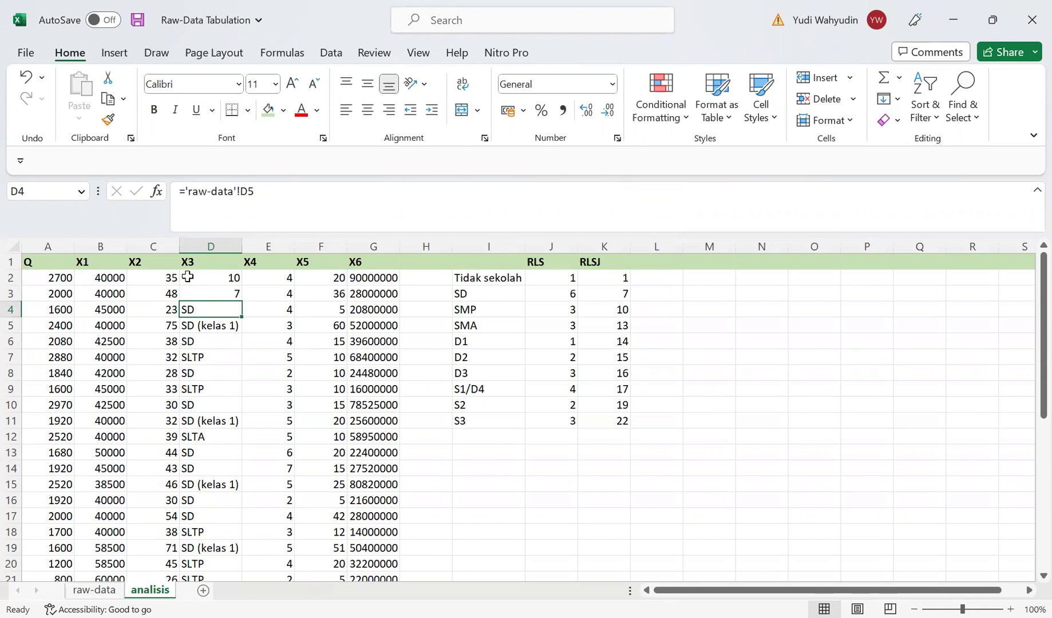
text(7)
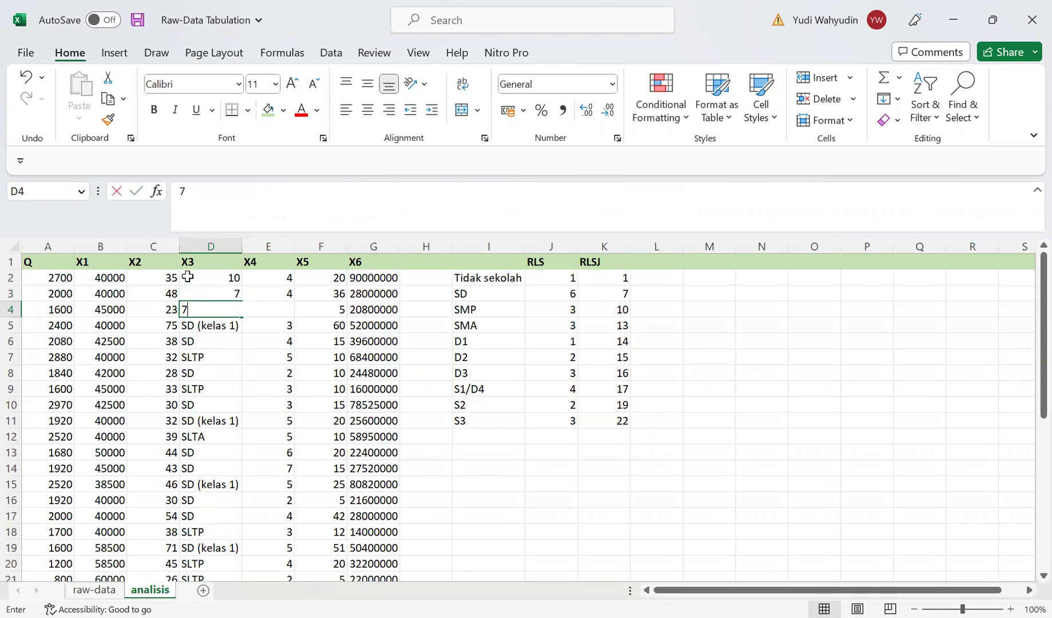
key(Return)
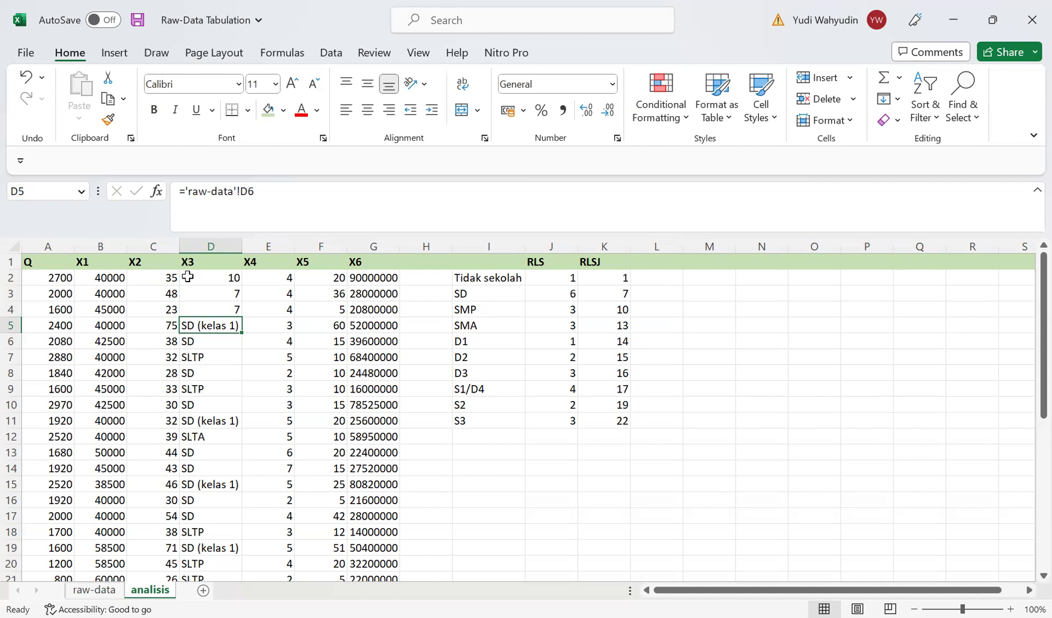
text(1)
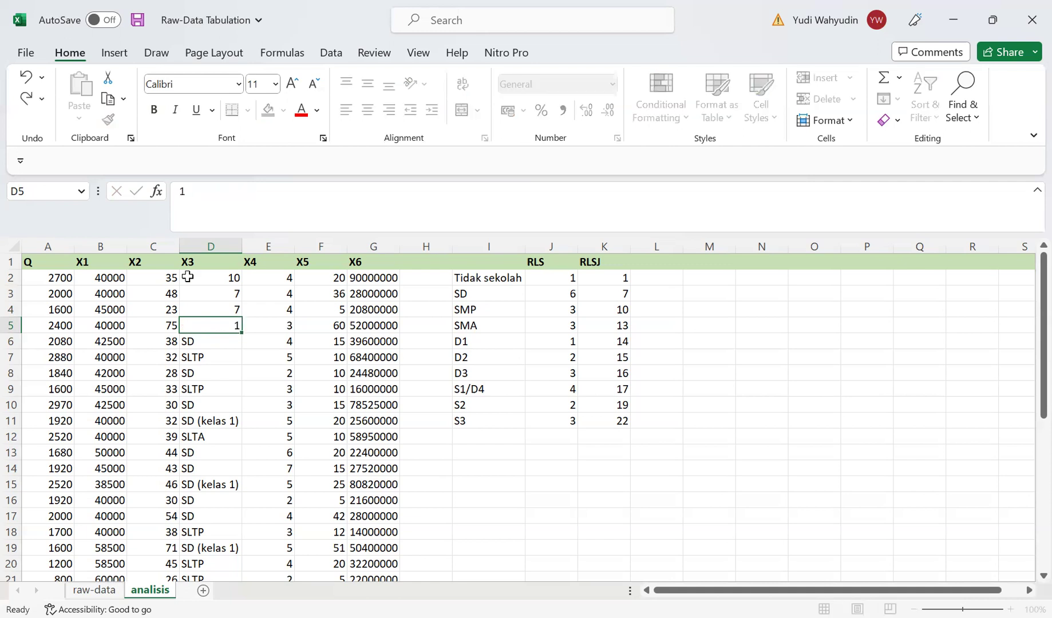
key(Return)
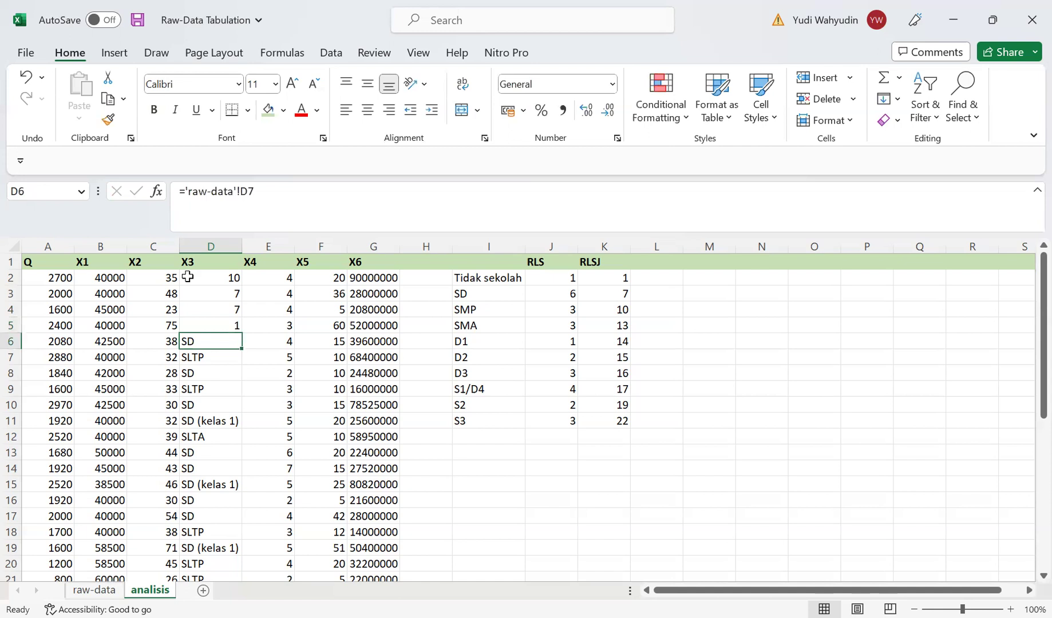
Step: Replace the X3 education levels in D6 through D10 with 7, 10, 7, 10 and 7
text(7)
key(Return)
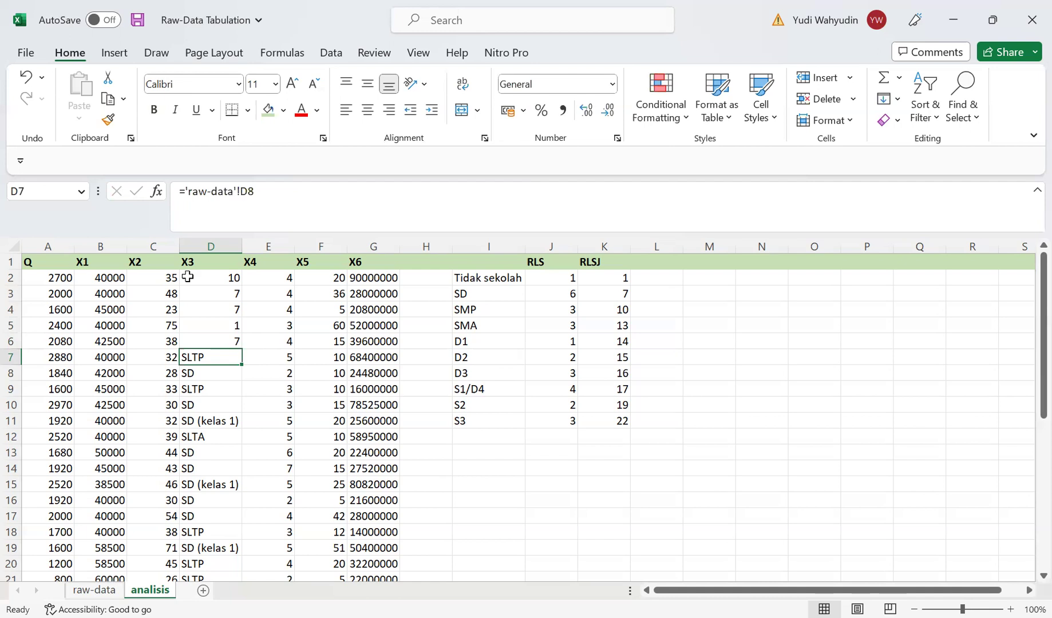
text(10)
key(Return)
text(7)
key(Return)
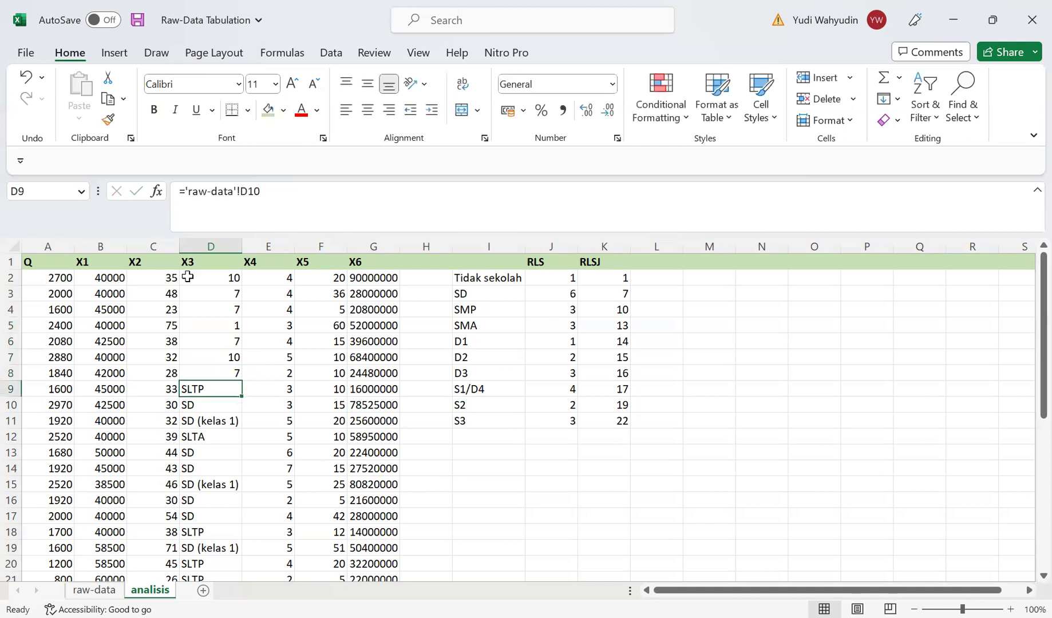
text(10)
key(Return)
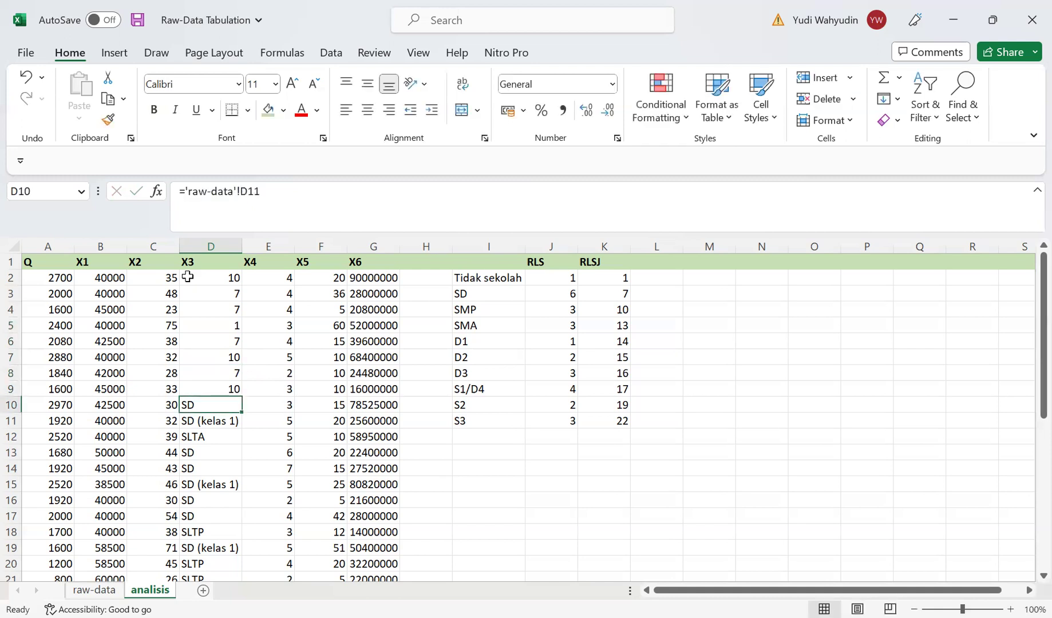
text(7)
key(Return)
Step: Replace the X3 education levels in D11 through D14 with 1, 13, 7 and 7
key(F2)
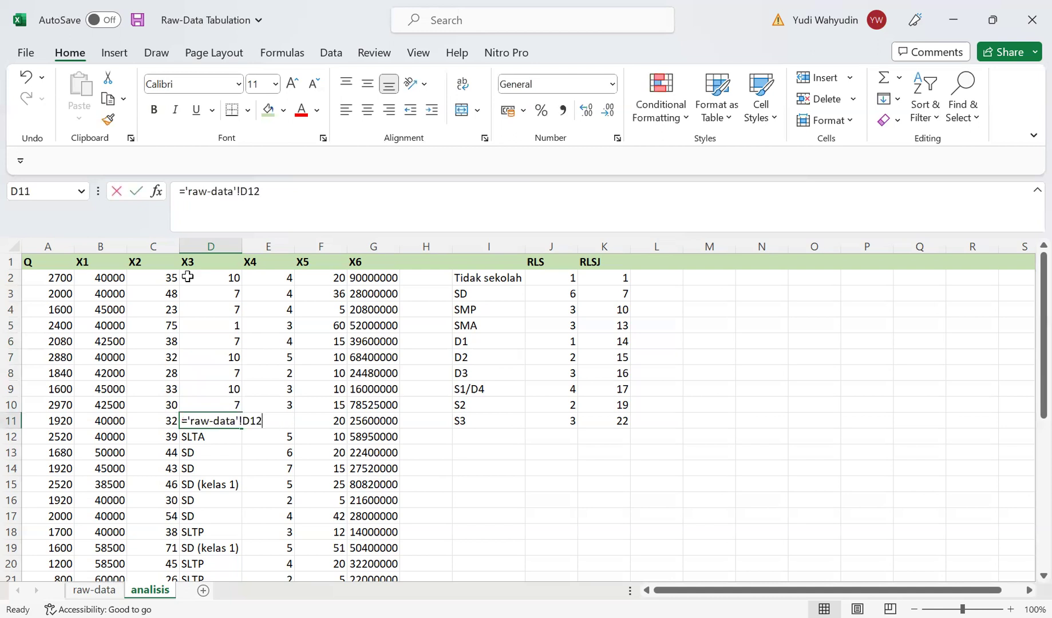
text(1)
key(Return)
text(13)
key(Return)
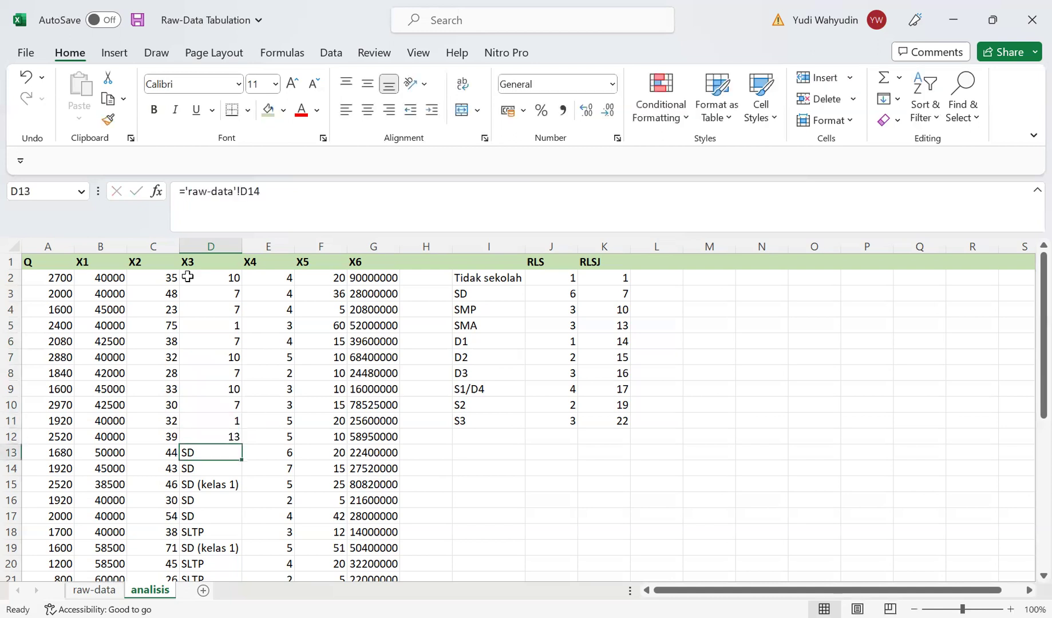
text(7)
key(Return)
text(7)
key(Return)
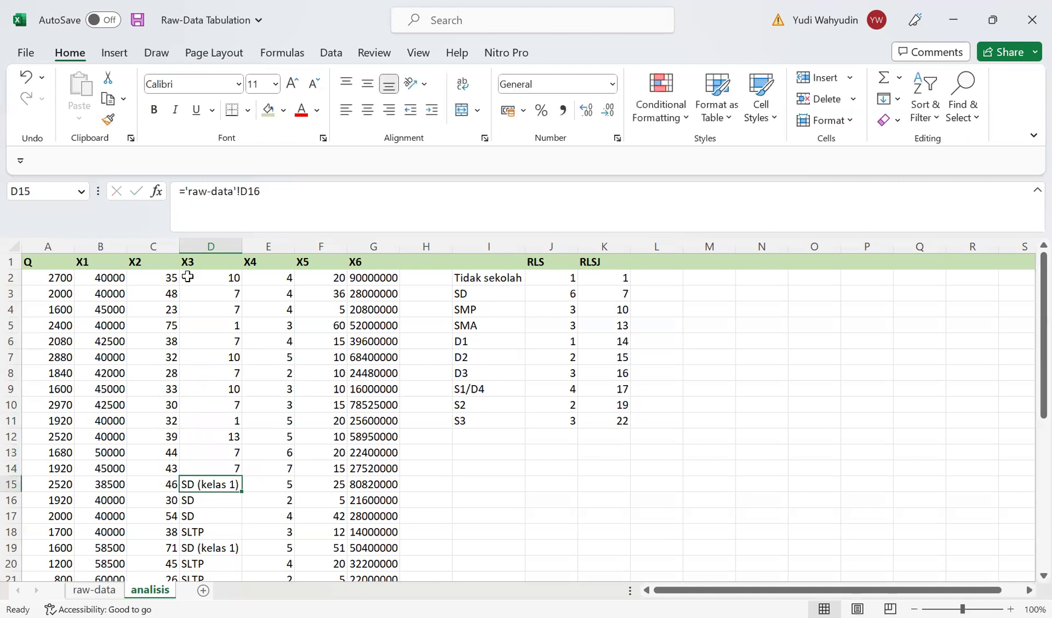
Step: Replace the X3 education levels in D15 through D19 with 1, 7, 7, 10 and 1
text(1)
key(Return)
text(7)
key(Return)
text(7)
key(Return)
text(10)
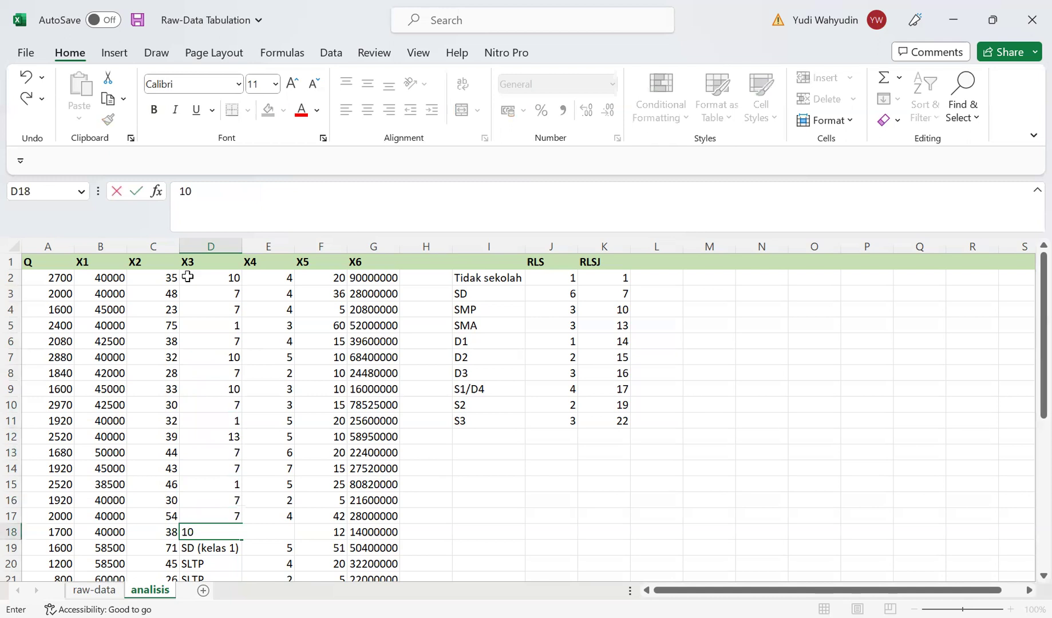
key(Return)
text(1)
key(Return)
Step: Replace the X3 education levels in D20 through D24 with 10, 10, 13, 13 and 13
text(10)
key(Return)
text(10)
key(Return)
text(13)
key(Return)
text(13)
key(Return)
text(1)
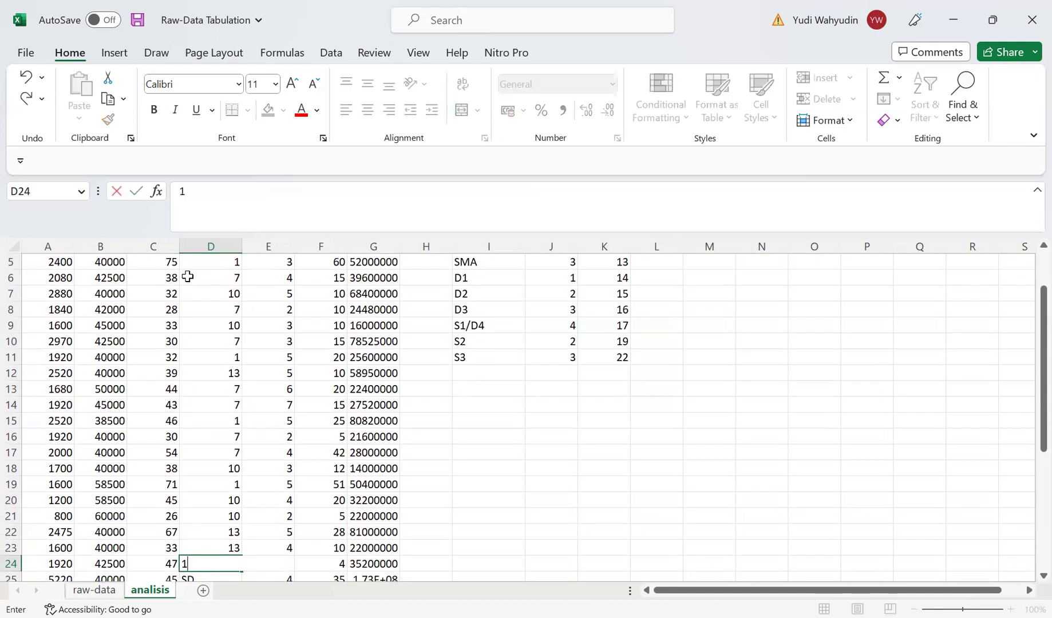
text(3)
key(Return)
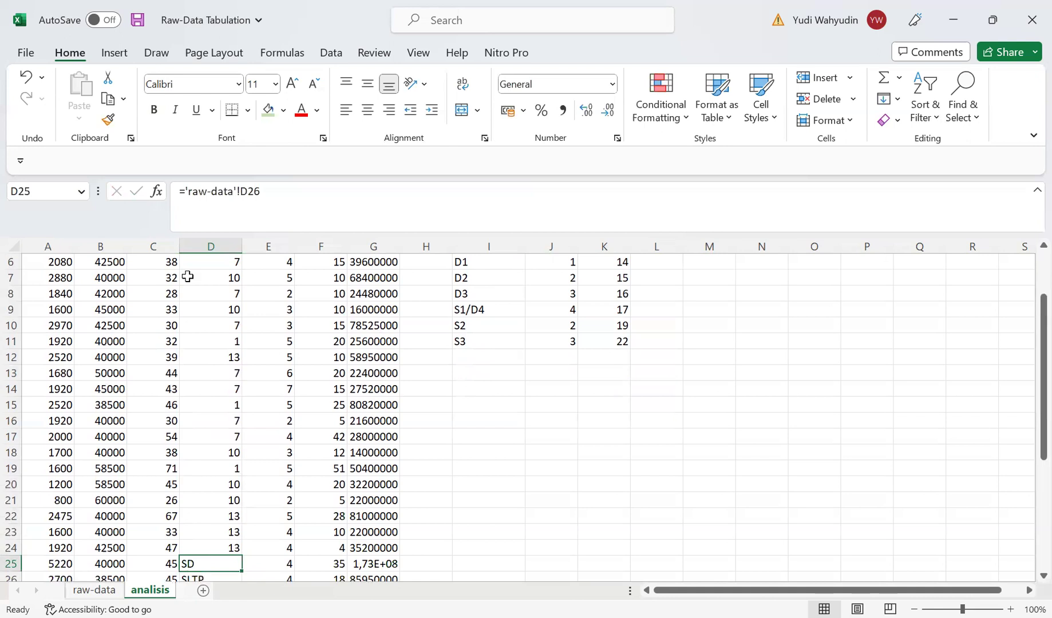
Step: Replace the X3 education levels in D25 through D28 with 7, 10, 13 and 10
text(7)
key(Return)
text(10)
key(Return)
text(13)
key(Return)
text(10)
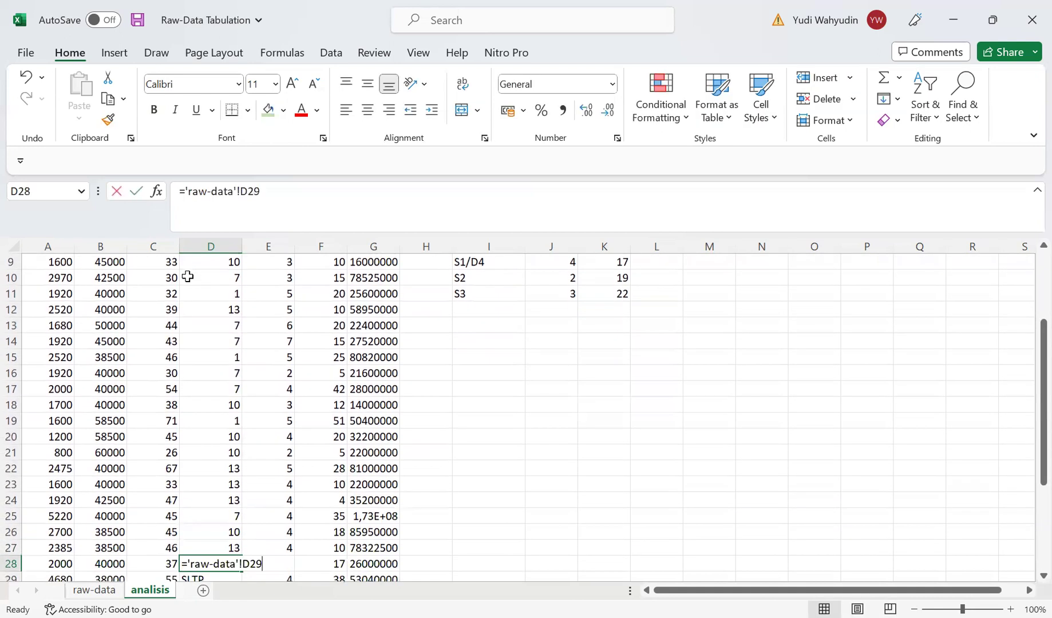
key(Return)
Step: Replace the X3 education levels in D29 through D31 with 10, 7 and 7
text(10)
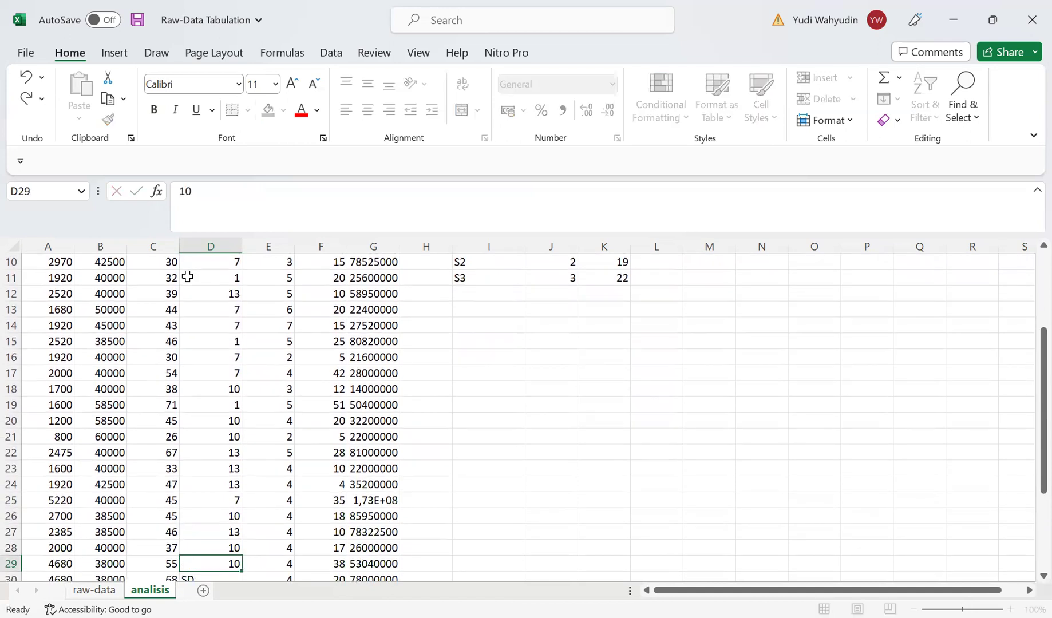
key(Return)
text(7)
key(Return)
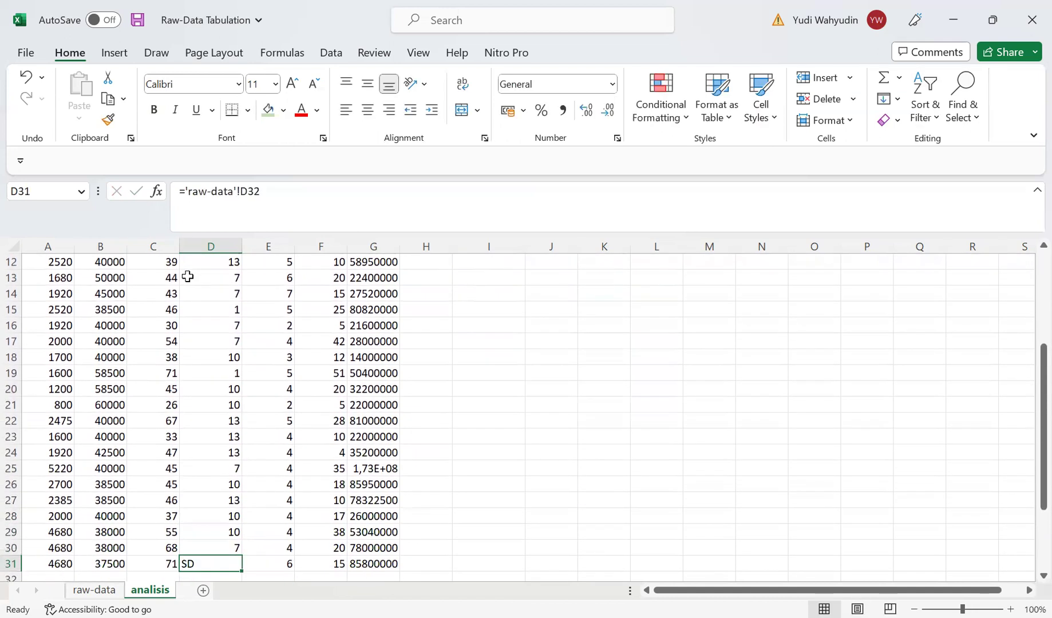
text(7)
key(Return)
Step: Calculate the mean of the X3 column in D32 with =AVERAGE(D2:D31)
text(=)
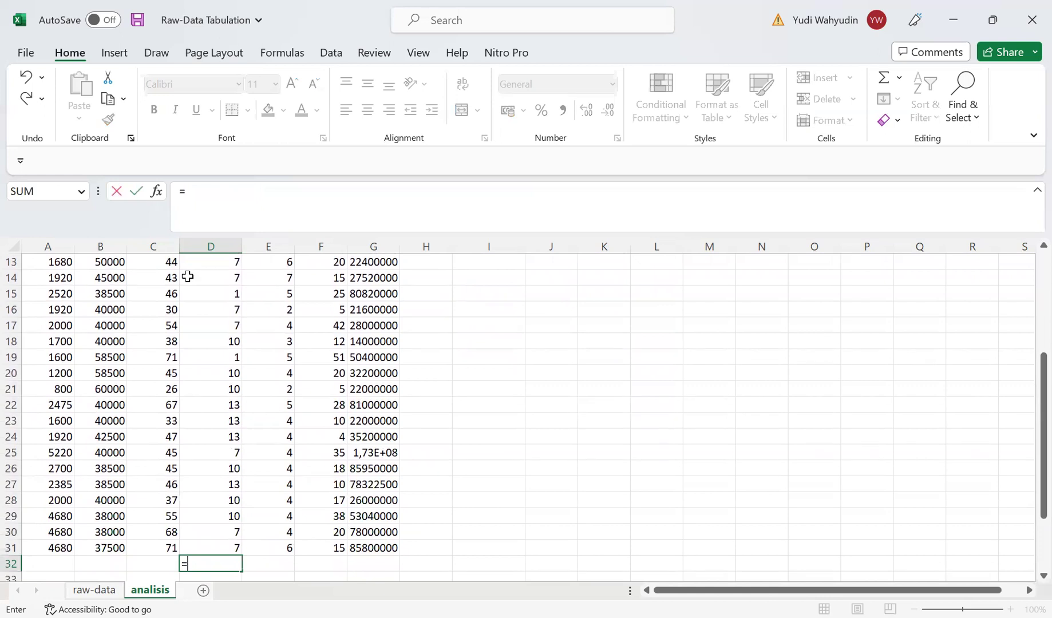
text(average()
key(Up)
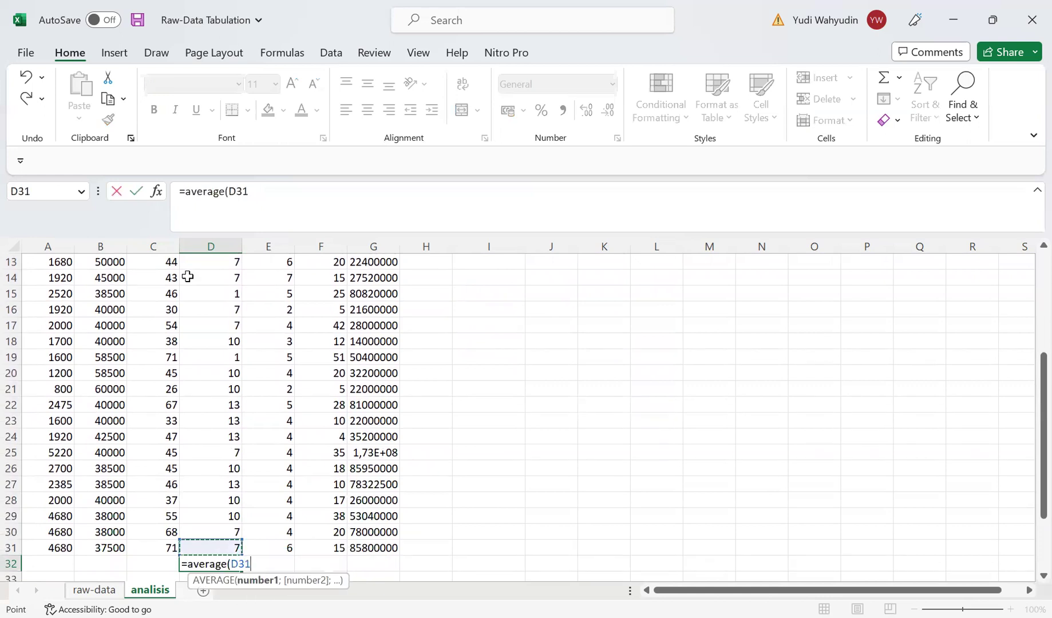
key(ctrl+shift+Up)
key(shift+Down)
key(Return)
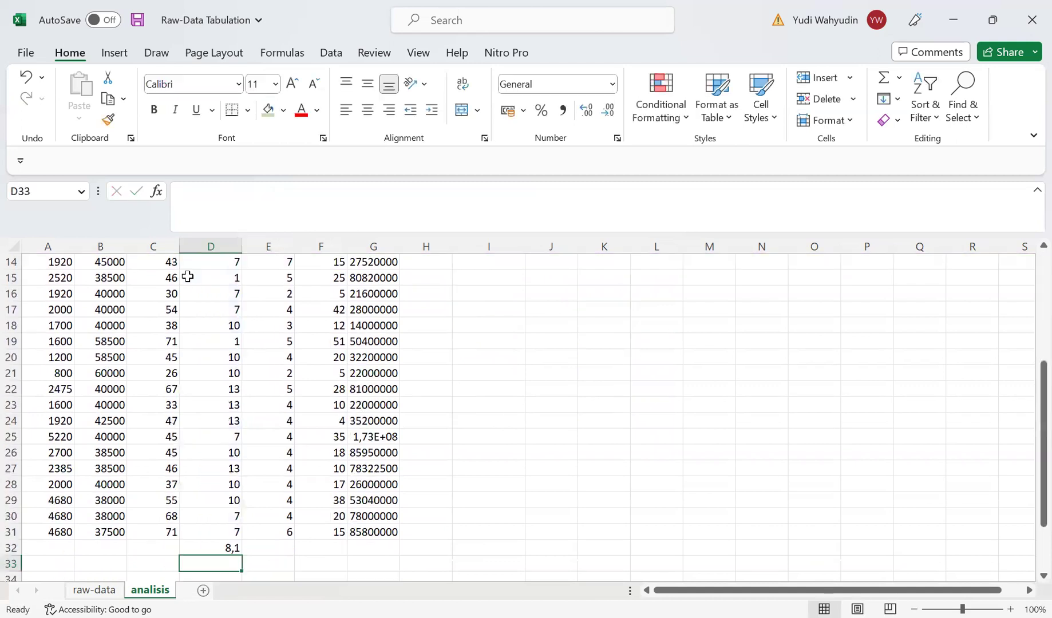
Step: Format the X3 average in D32 as a number with one decimal place
click(220, 544)
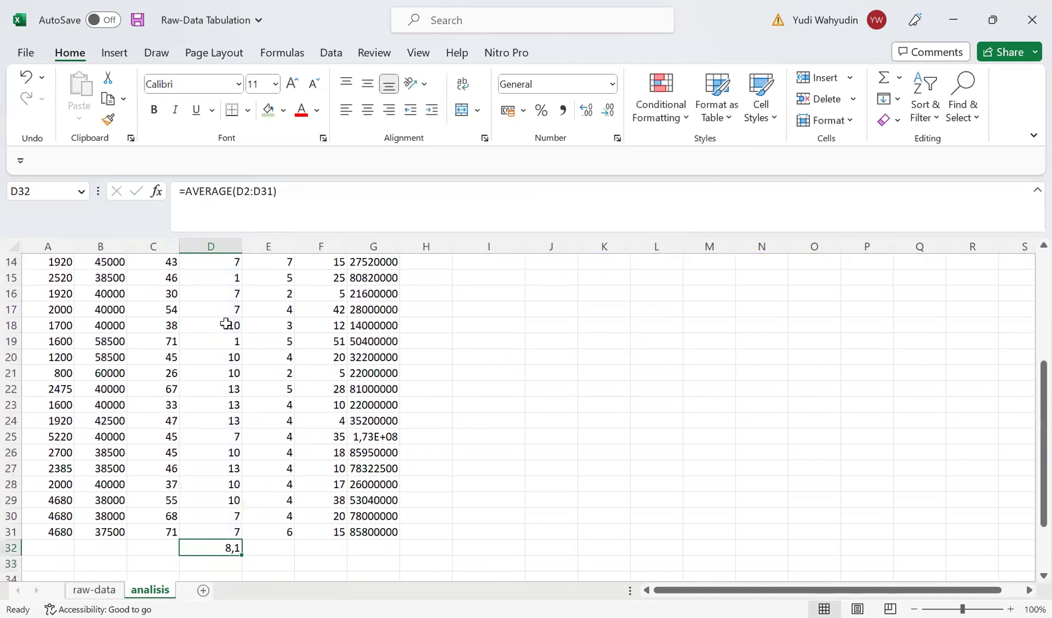
click(584, 109)
click(584, 109)
click(584, 109)
click(584, 109)
click(585, 109)
click(585, 109)
click(608, 110)
click(608, 110)
click(607, 110)
click(608, 110)
click(609, 110)
click(609, 111)
click(609, 110)
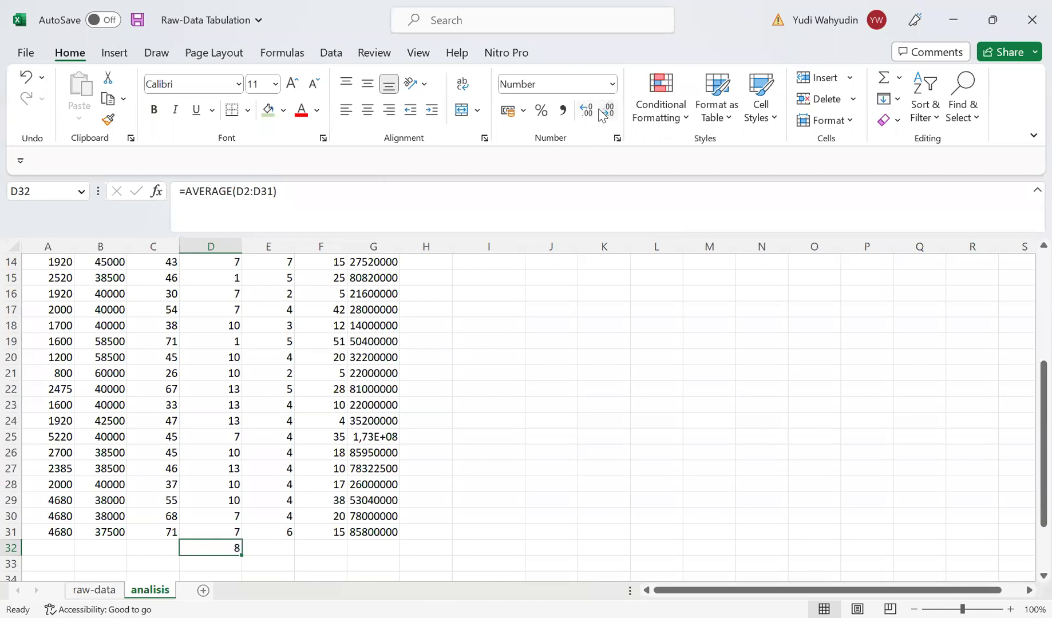
click(588, 111)
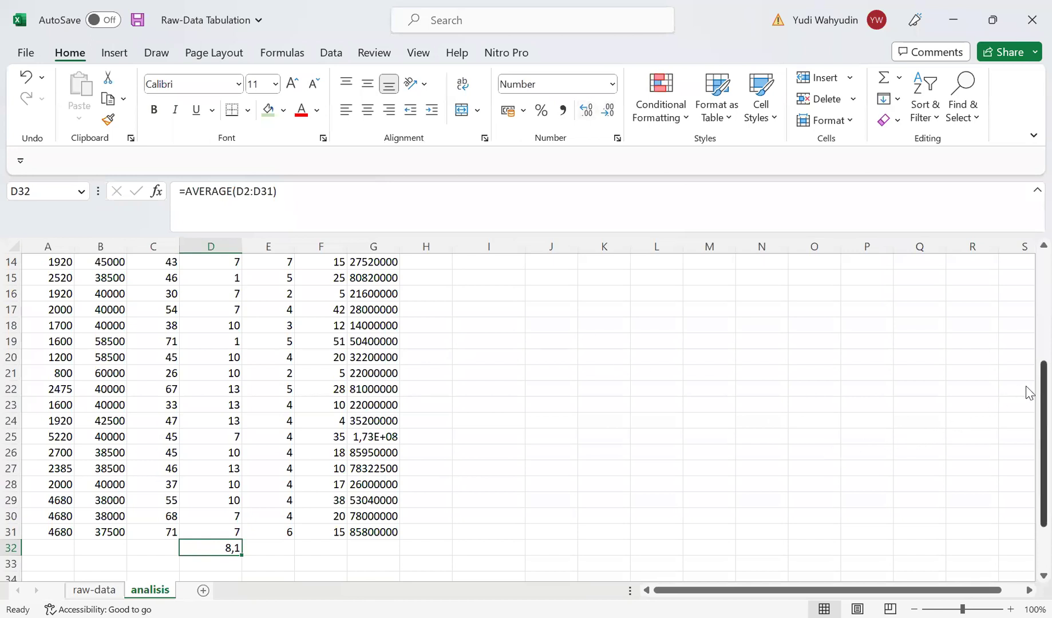
Step: Highlight the D32 average with a light green fill and bold text
click(268, 110)
click(153, 110)
click(907, 354)
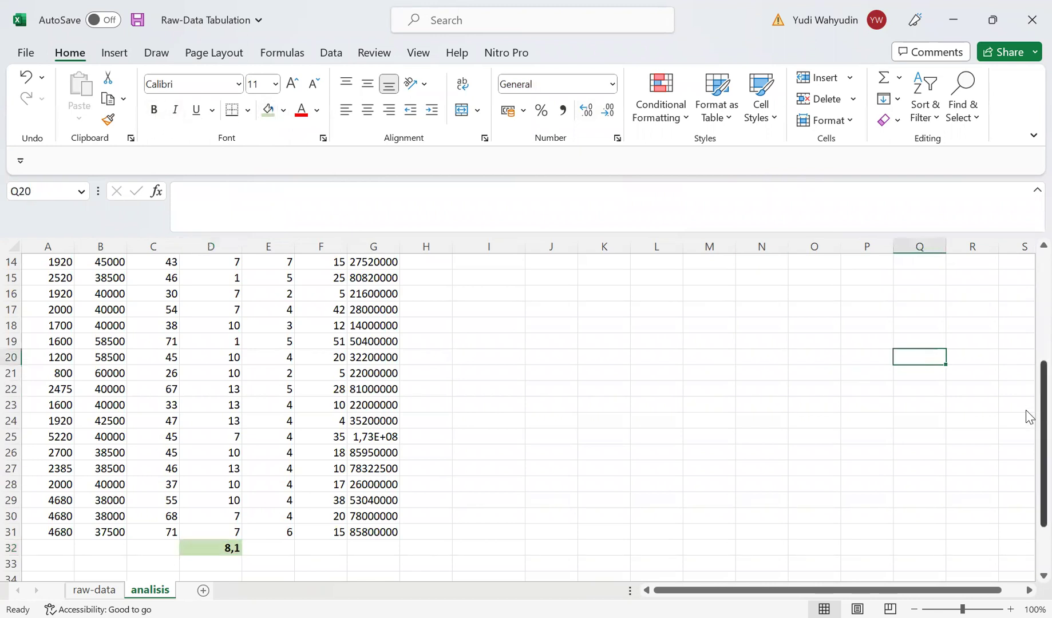
mouse_move(1026, 416)
mouse_down()
mouse_move(1028, 289)
mouse_move(1026, 429)
mouse_move(1025, 422)
mouse_up()
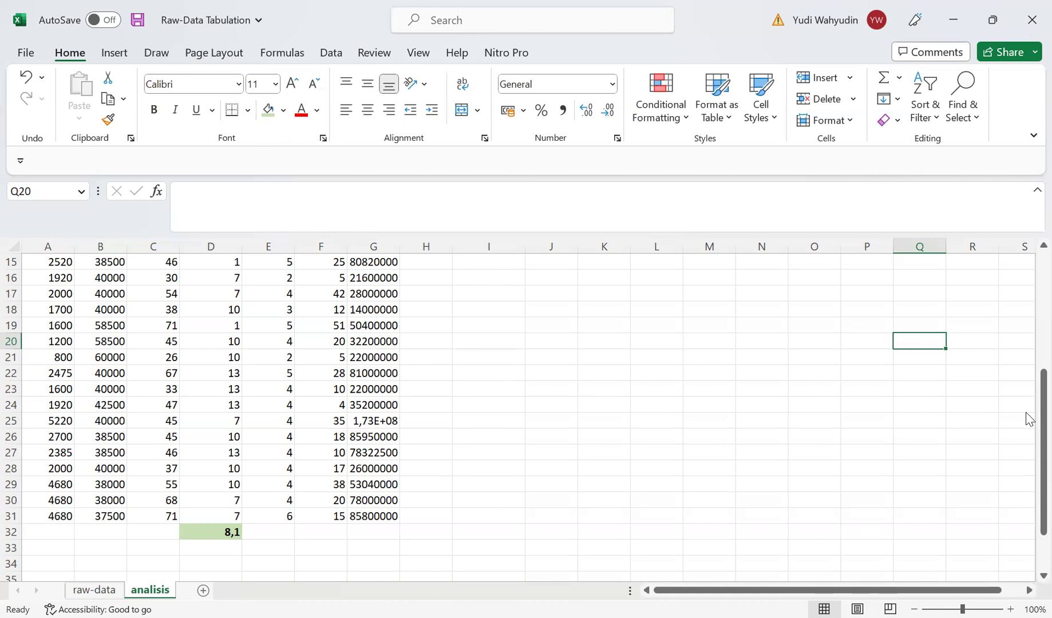
Step: Copy the average formula from D32 across row 32 to the X4, X5 and X6 columns, through G32
mouse_move(1026, 393)
mouse_down()
mouse_move(1031, 203)
mouse_move(1026, 397)
mouse_up()
click(231, 531)
key(ctrl+c)
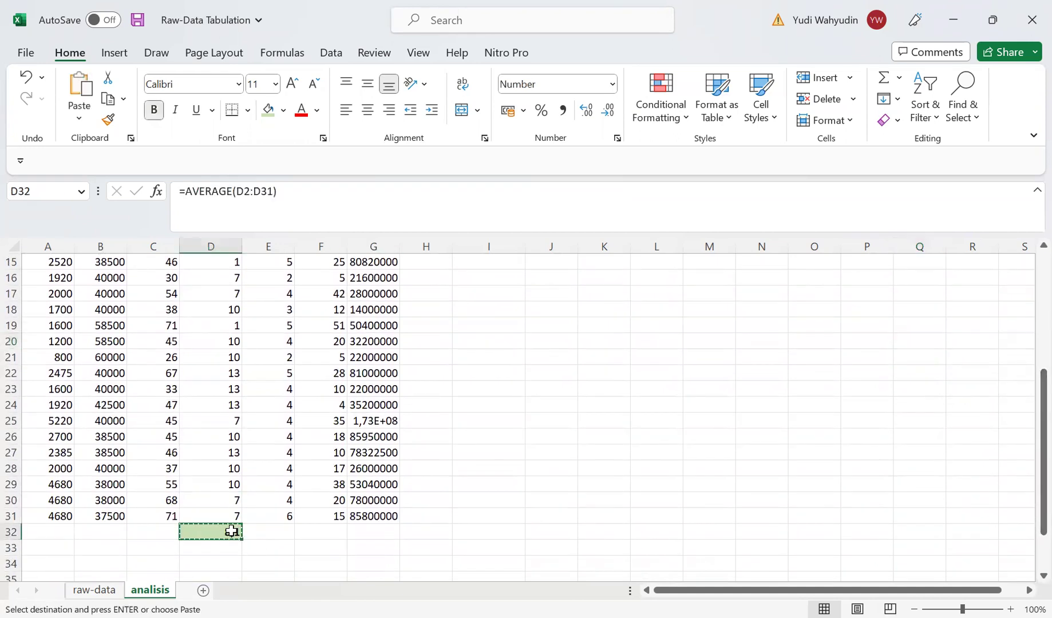
key(Right)
key(shift+Right)
key(shift+Right)
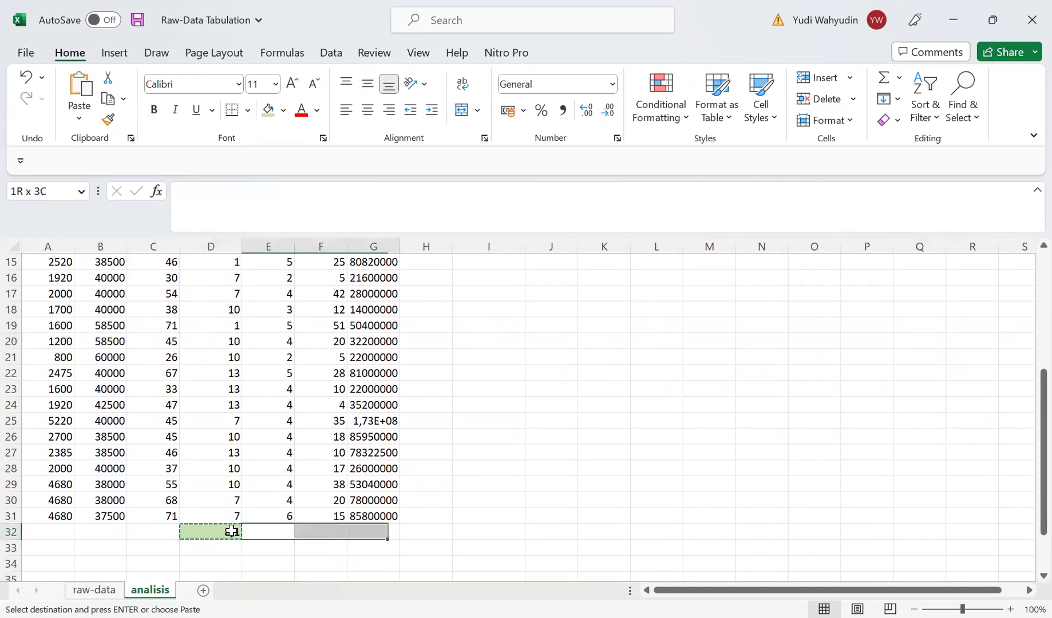
click(231, 531)
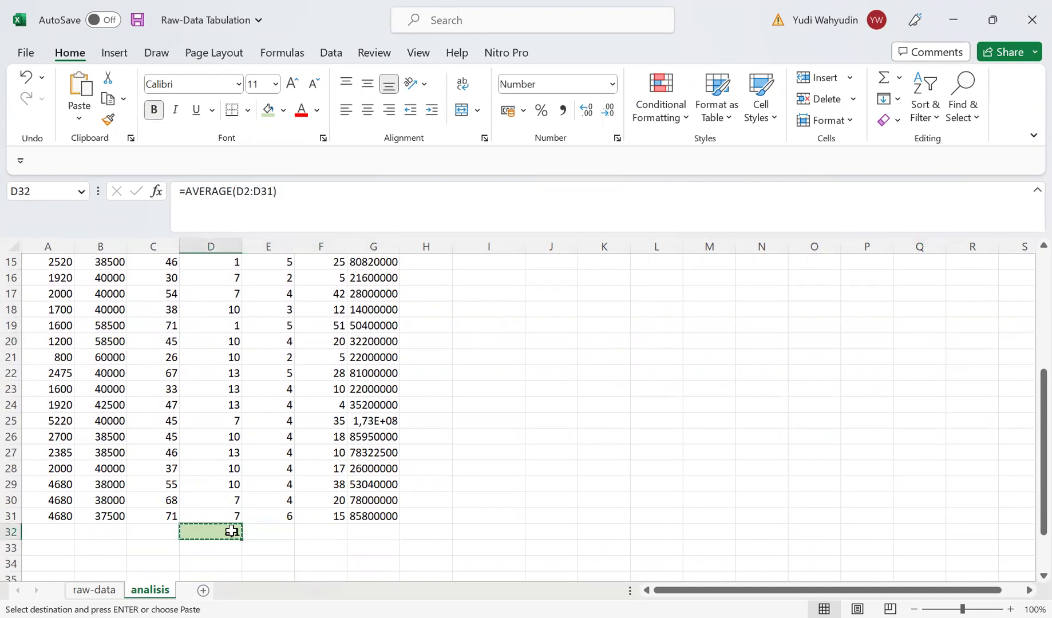
key(shift+Right)
key(shift+Right)
key(shift+Right)
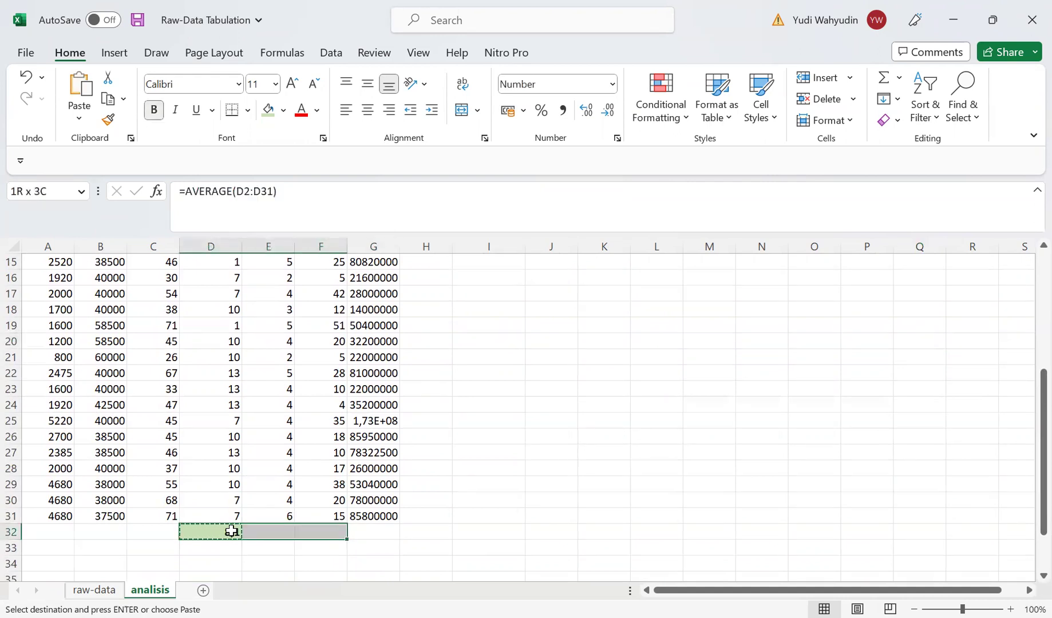
key(ctrl+v)
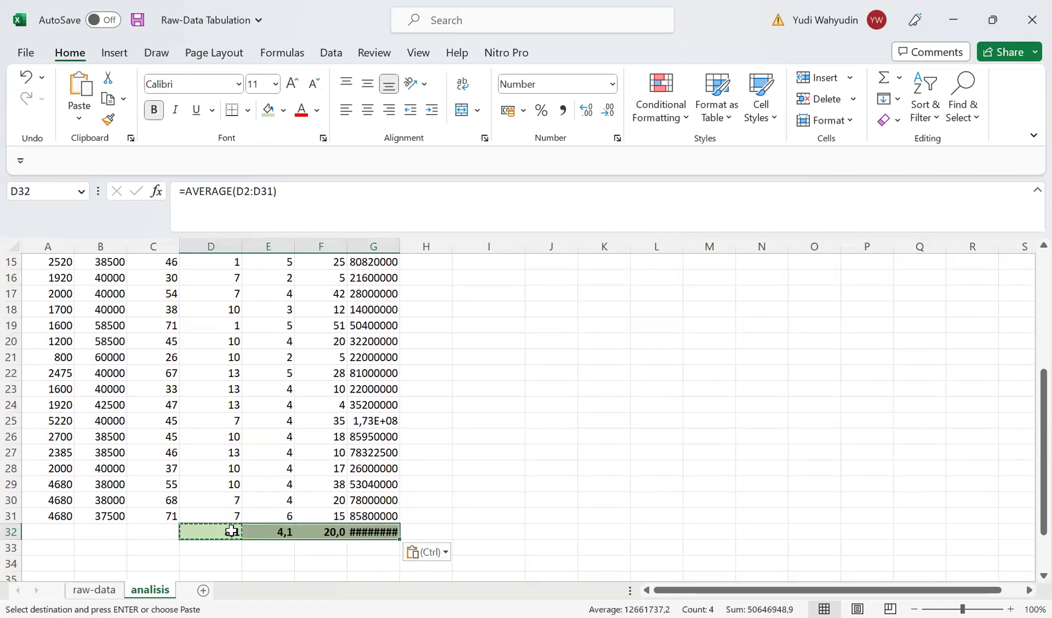
Step: Autofit the width of column G to its contents and select the X3 average in D32
drag(399, 239, 398, 238)
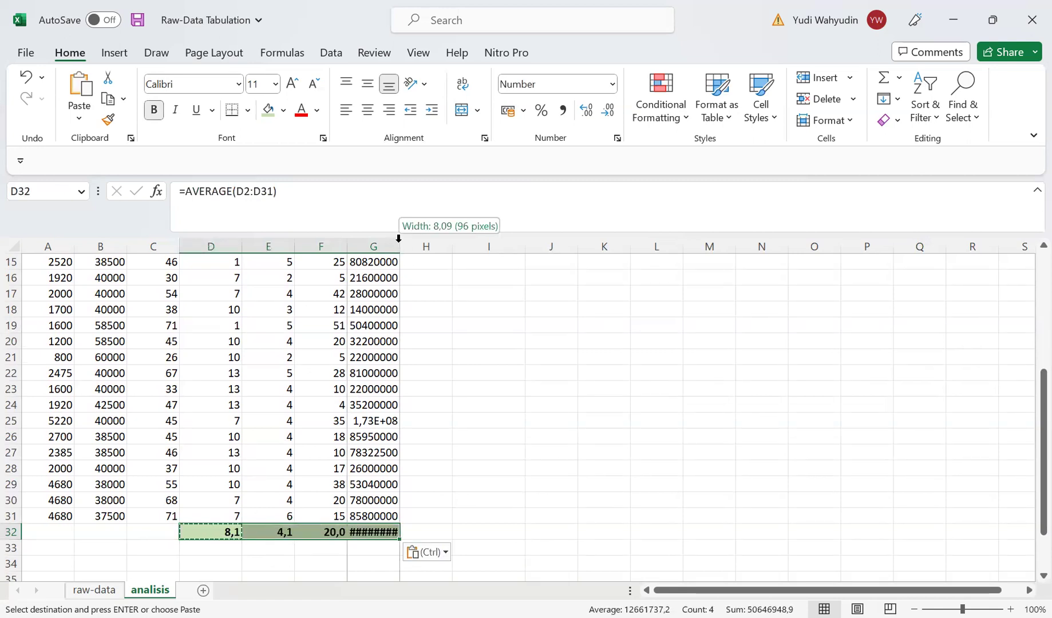
double_click(399, 239)
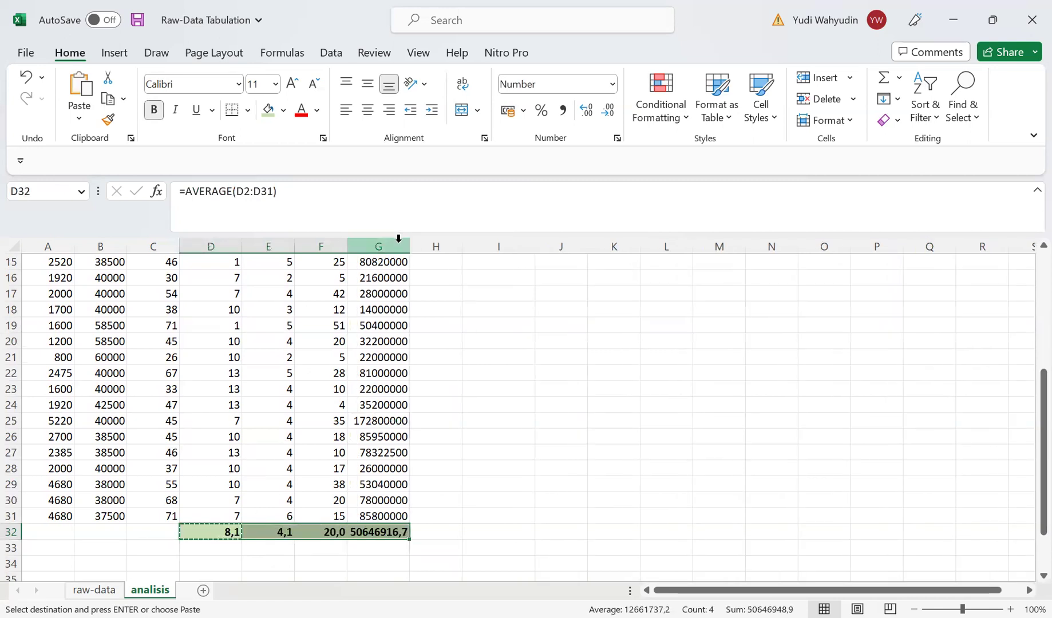
click(193, 531)
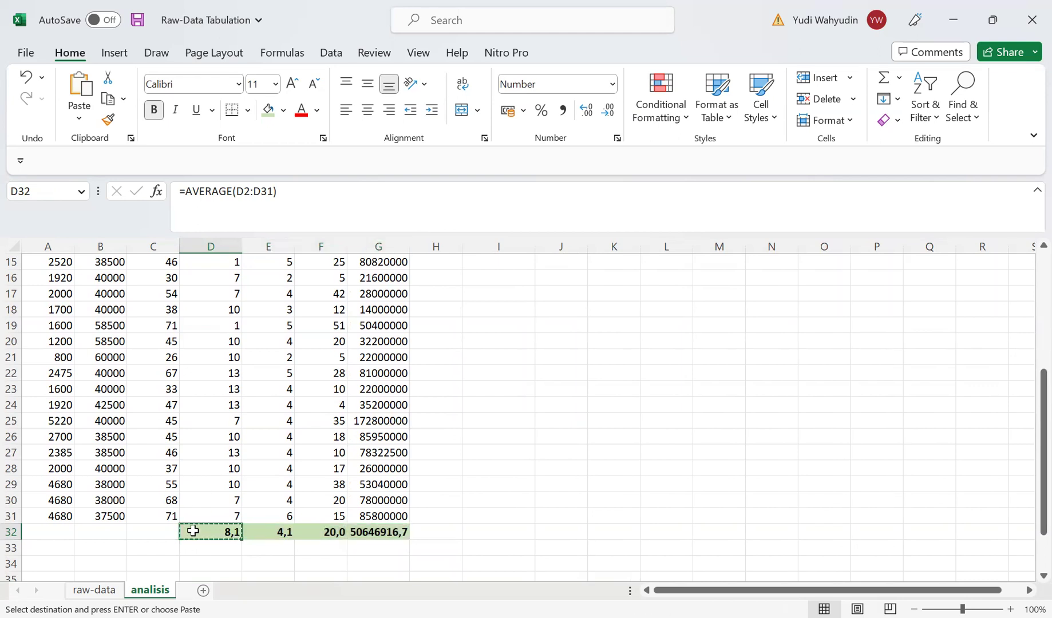
Step: Copy the highlighted average formula to the X2 and Q columns in C32 and A32, leaving B32 empty
key(Left)
key(ctrl+v)
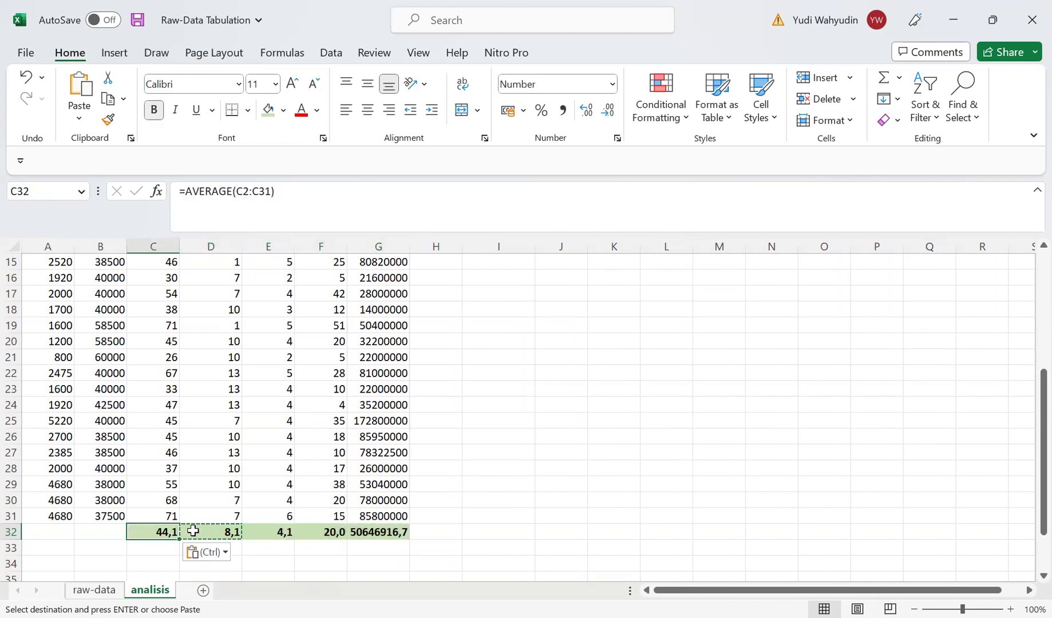
key(Left)
key(Left)
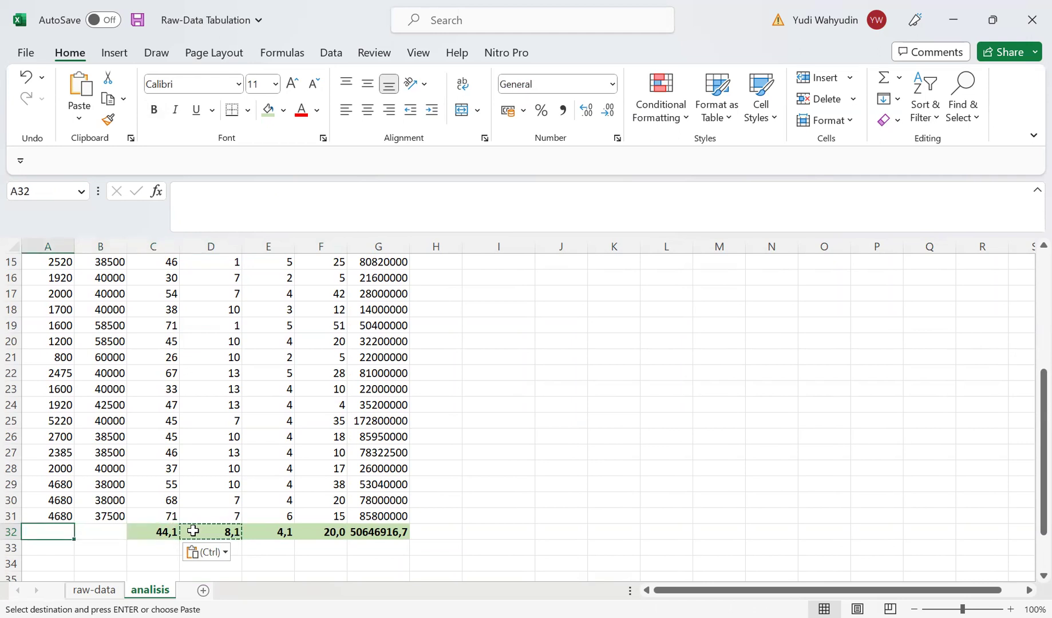
text(=AVERAGE(A2:A31))
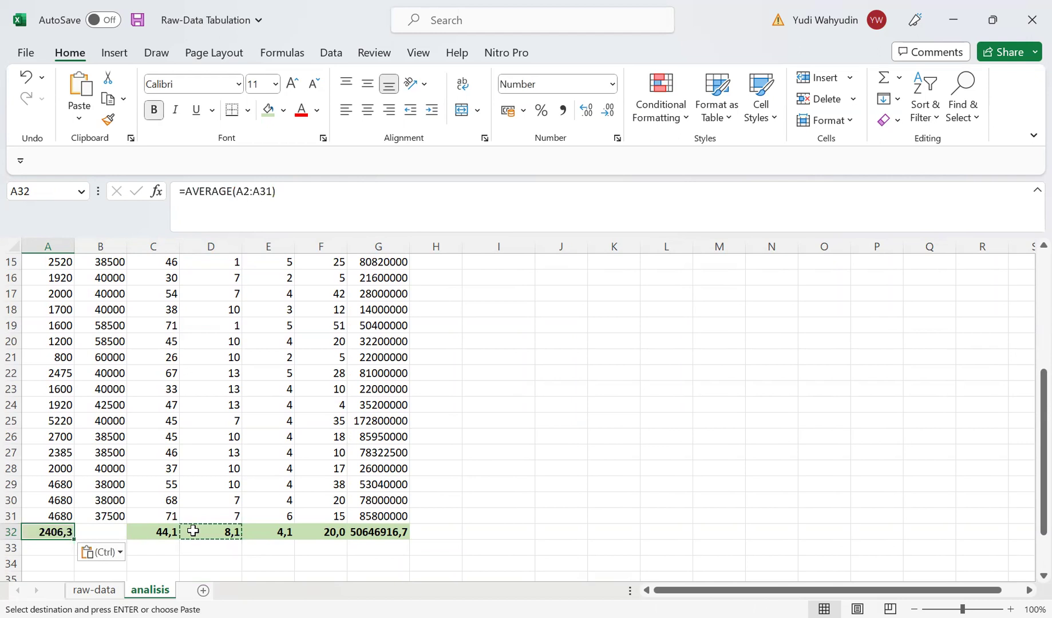
key(Right)
key(Right)
key(Right)
key(Left)
key(Left)
key(Left)
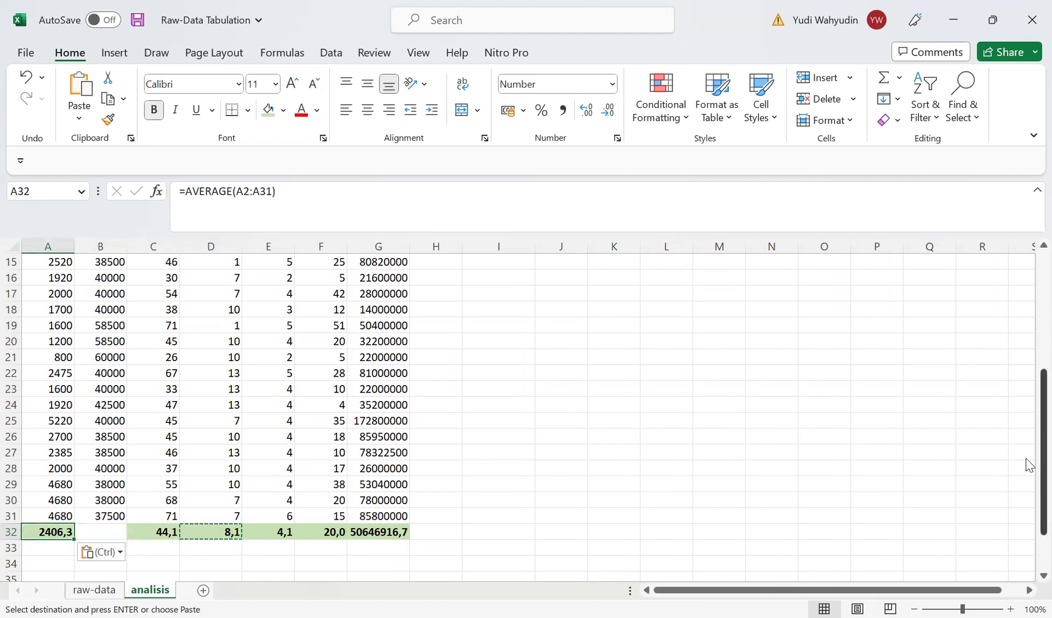
drag(1028, 452, 1028, 487)
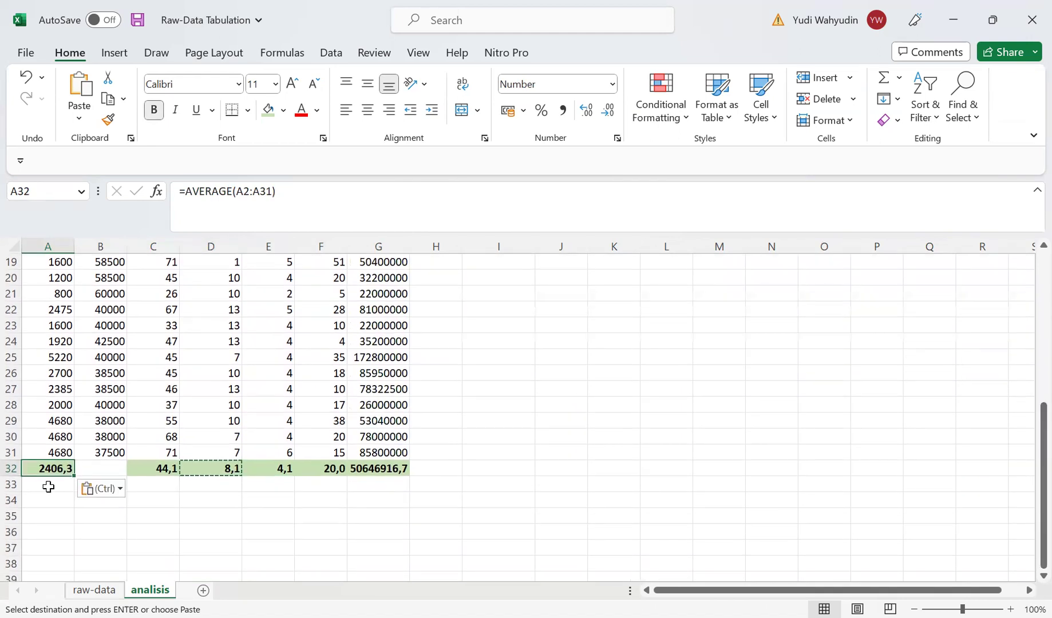
click(11, 468)
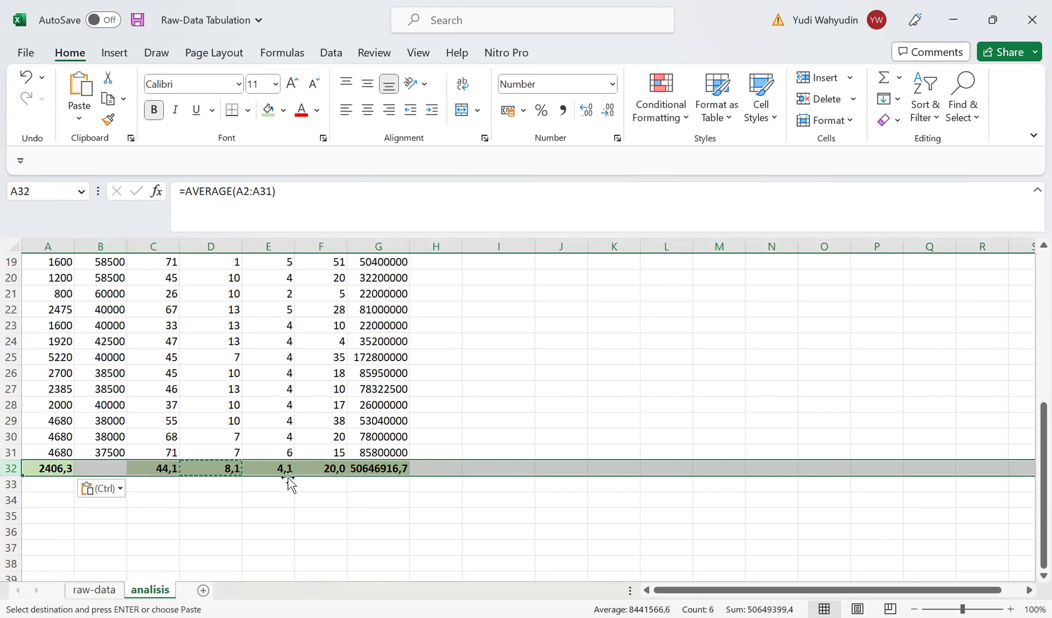
click(240, 467)
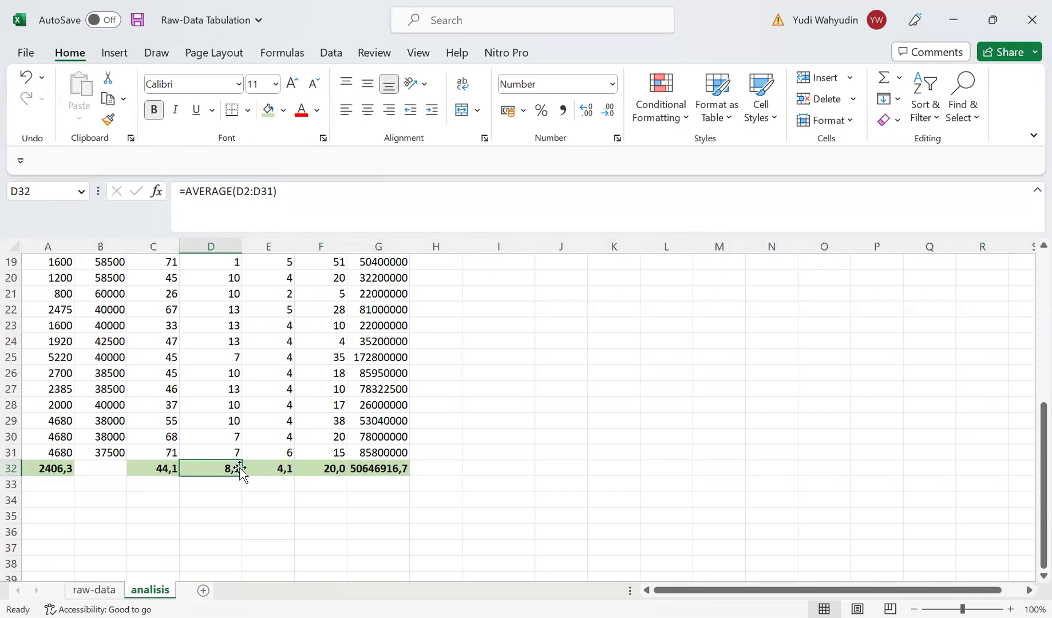
key(Escape)
Step: Enter the column headers lnQ, lnX1 and lnX2 in cells M1 to O1
drag(1028, 433, 1032, 247)
click(732, 264)
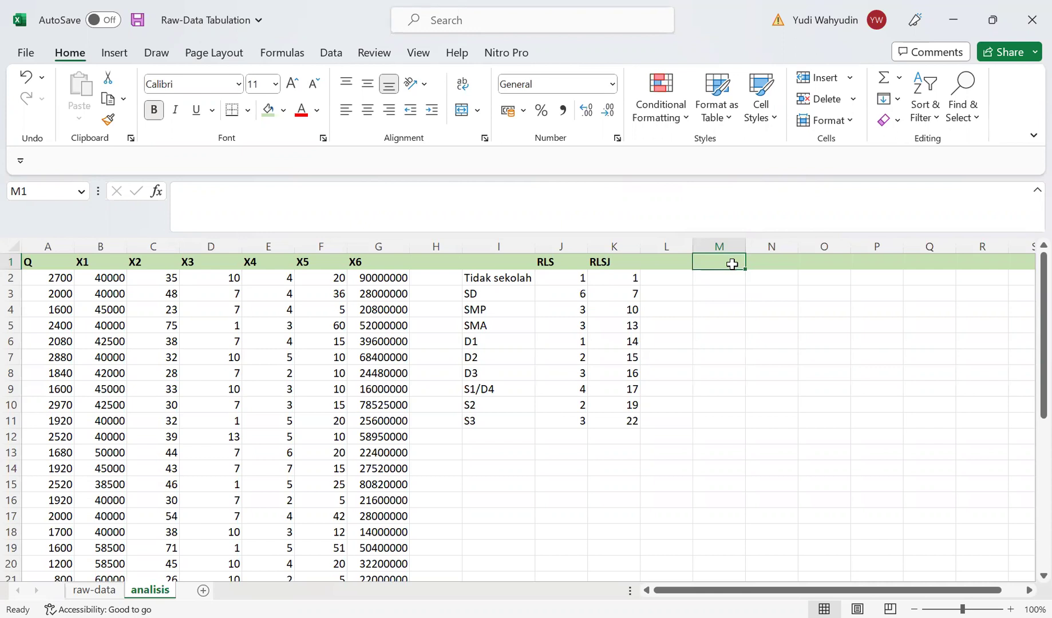
text(lnQ)
key(Tab)
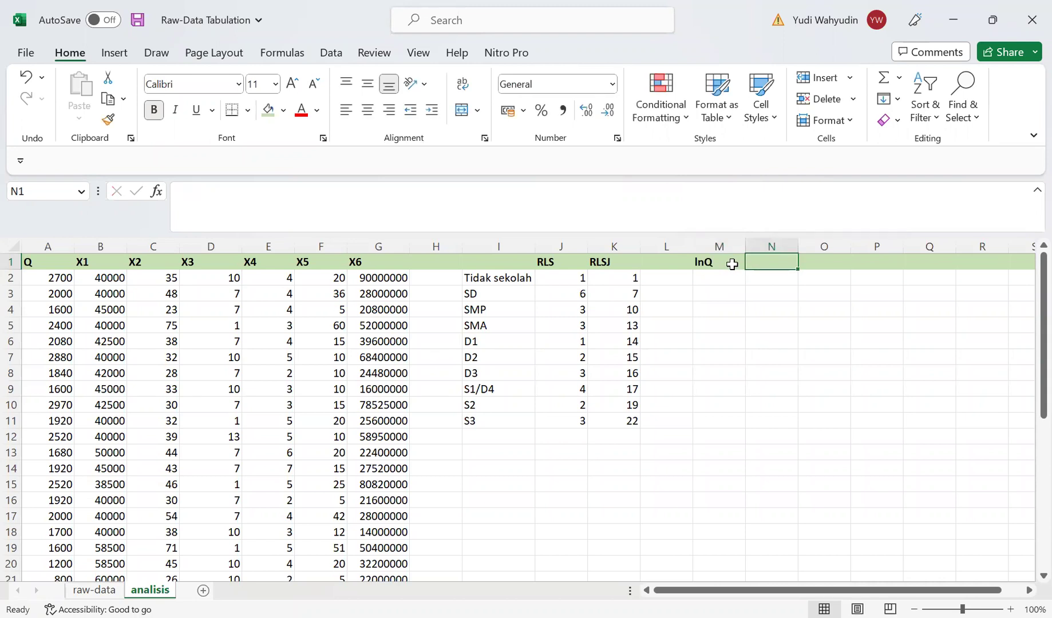
text(l)
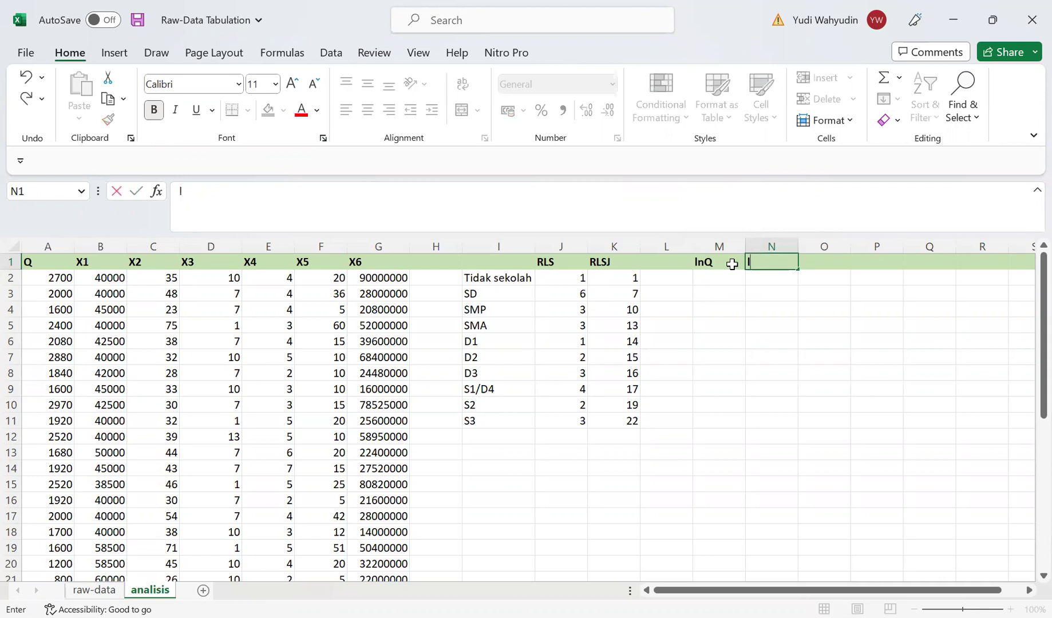
text(nX1)
key(Tab)
text(lnX2)
key(Return)
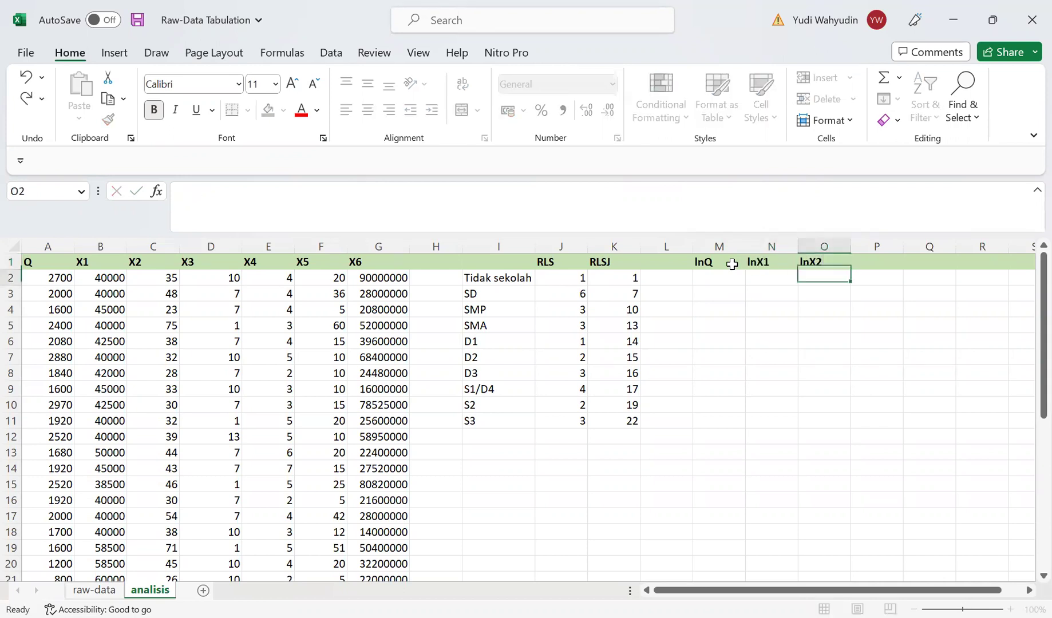
Step: Extend the lnX1 and lnX2 header series across row 1 to lnX6 in S1
key(Up)
key(Left)
key(shift+Right)
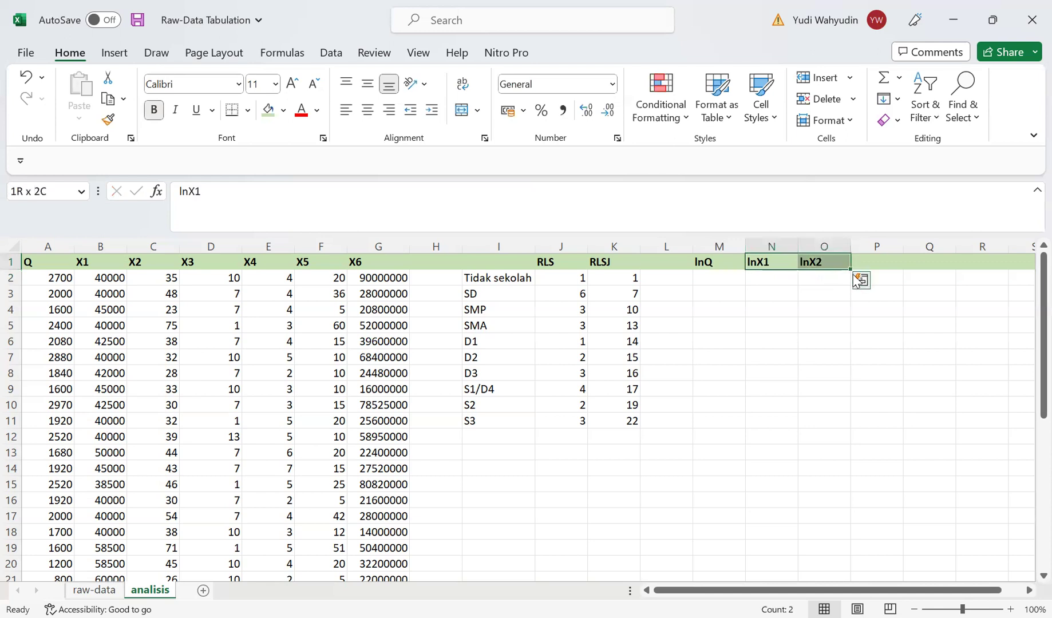
drag(851, 269, 937, 274)
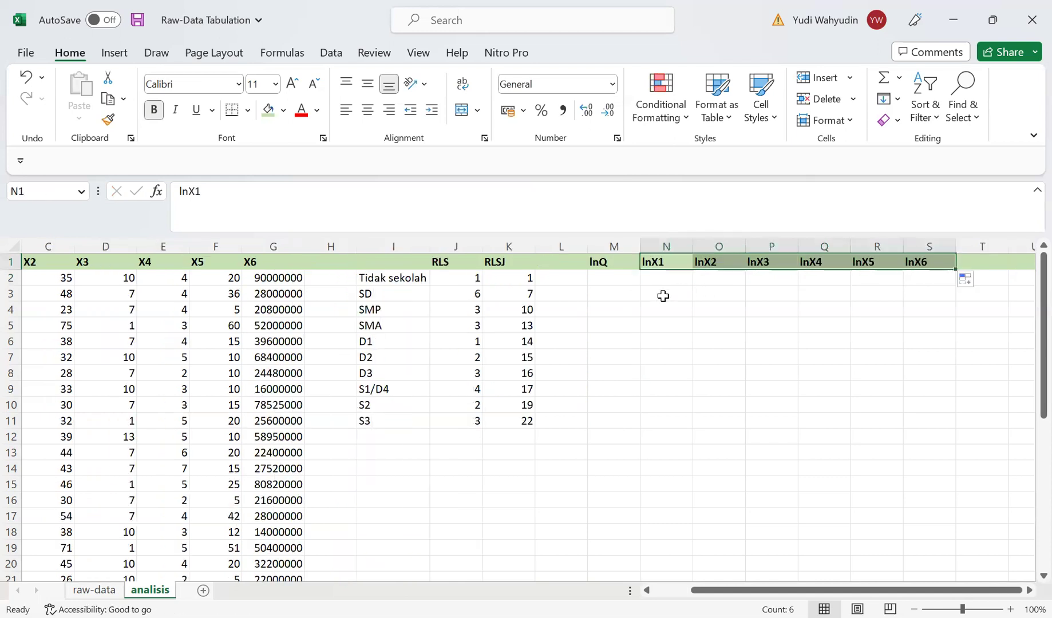
Step: Calculate the natural logarithm of the first Q value in M2 with the formula =LN(A2)
click(617, 289)
key(Up)
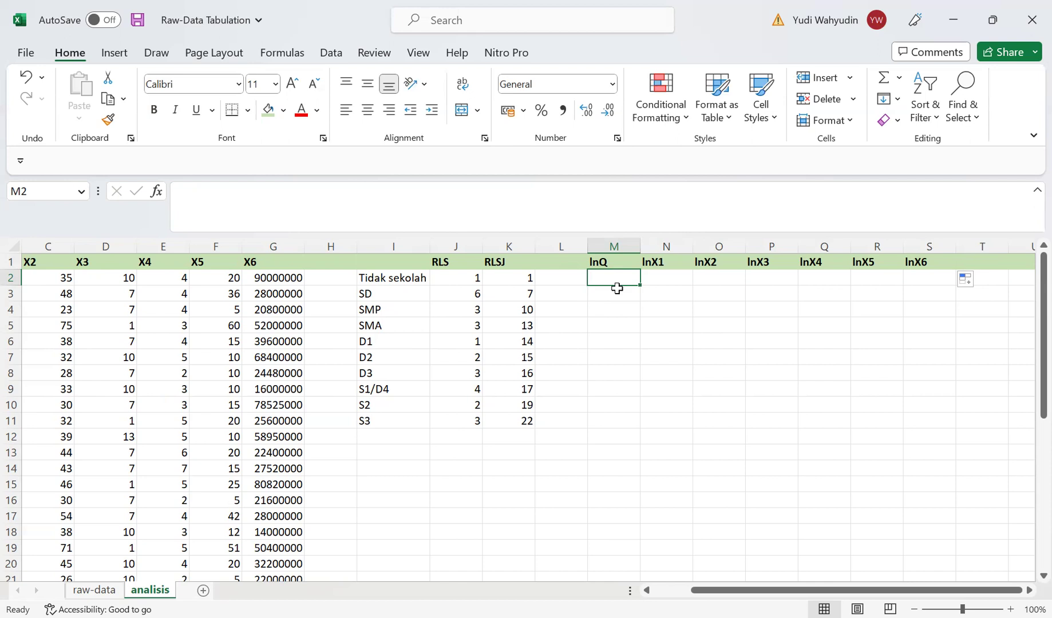
text(=)
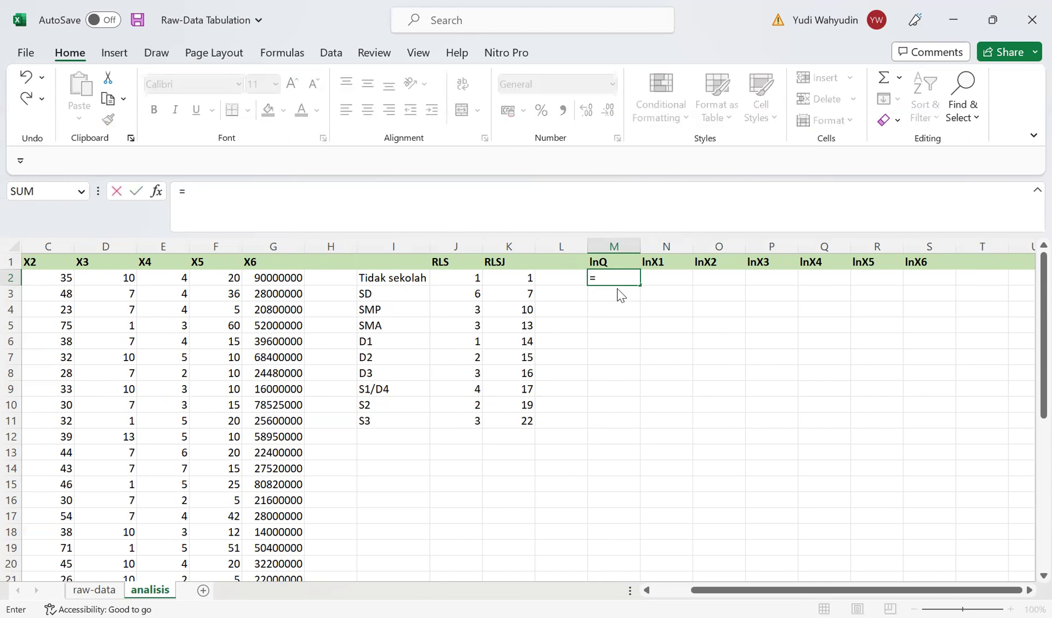
text(ln)
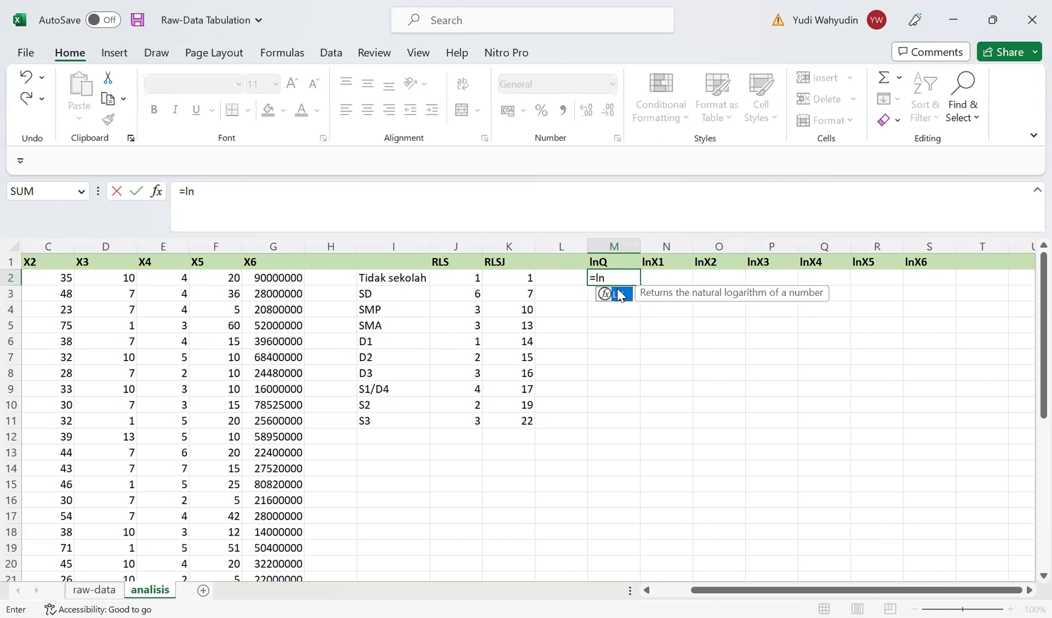
text(()
key(Left)
key(Left)
key(Left)
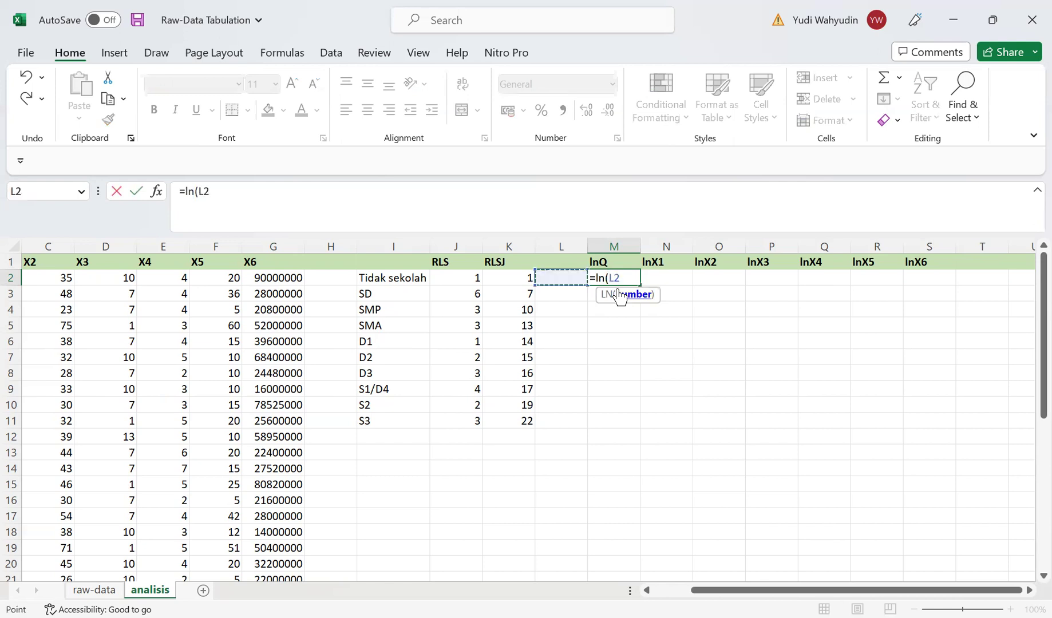
key(Home)
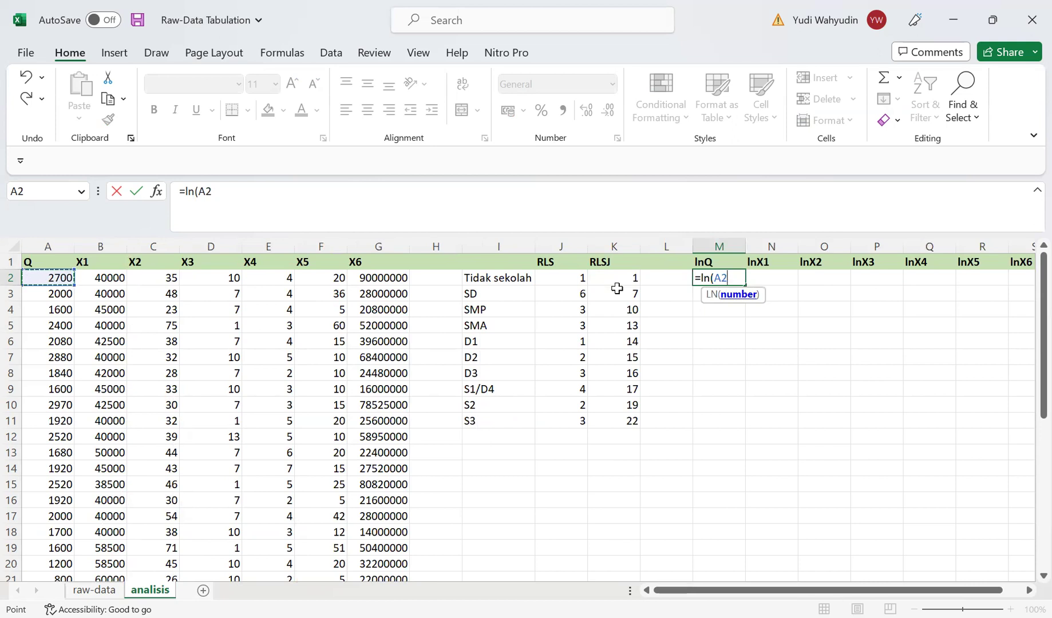
key(Return)
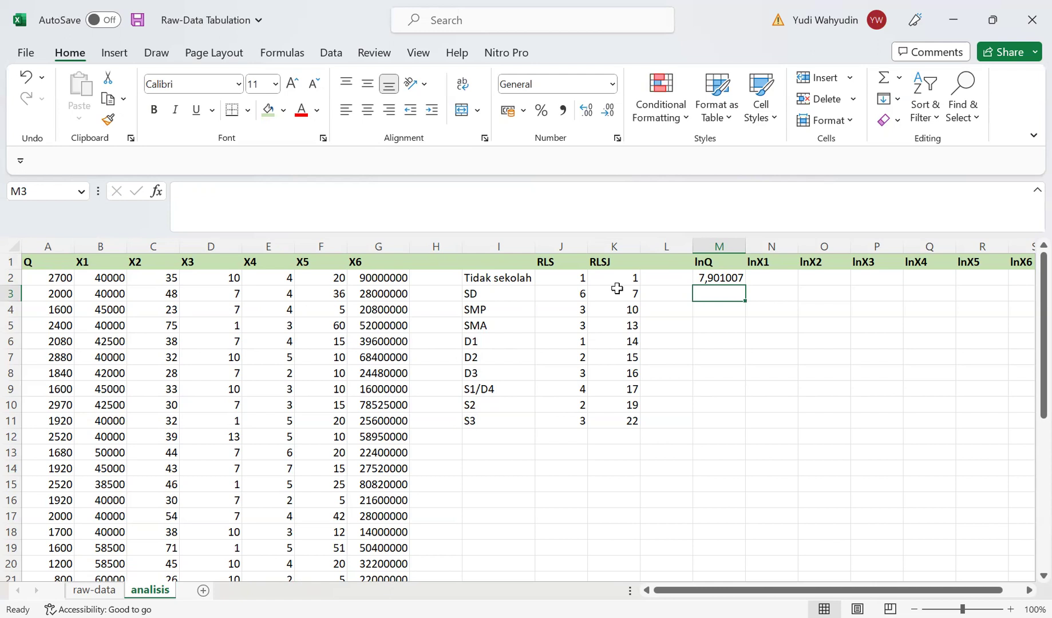
Step: Copy the LN formula from M2 to the whole range M2:S31 under the lnQ to lnX6 headers
key(Up)
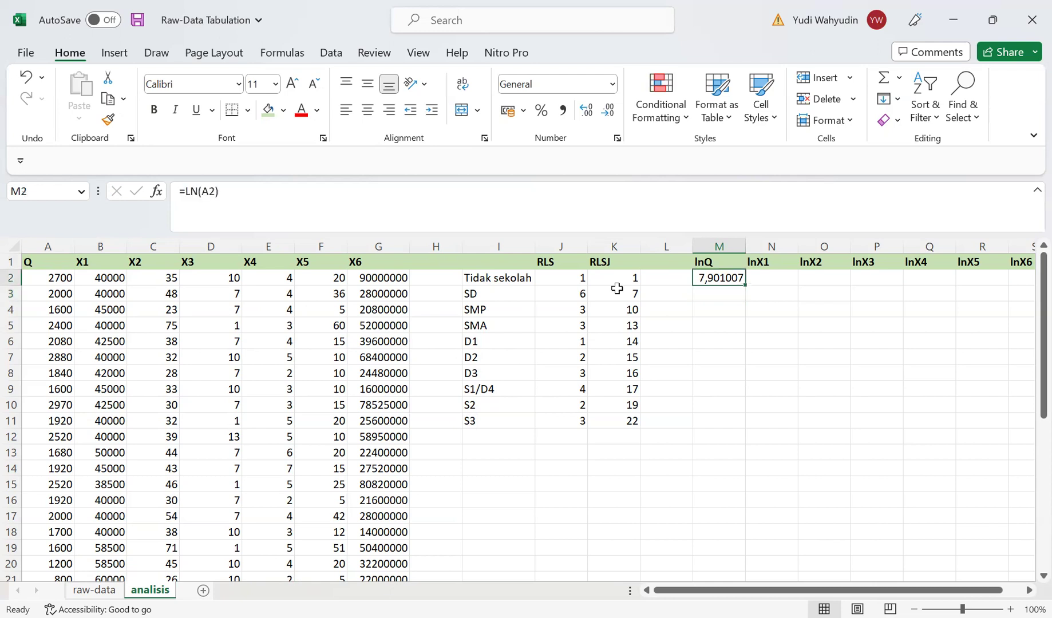
key(ctrl+c)
key(shift+Right)
key(shift+Right)
key(shift+Right)
key(shift+Right)
key(shift+Right)
key(shift+Right)
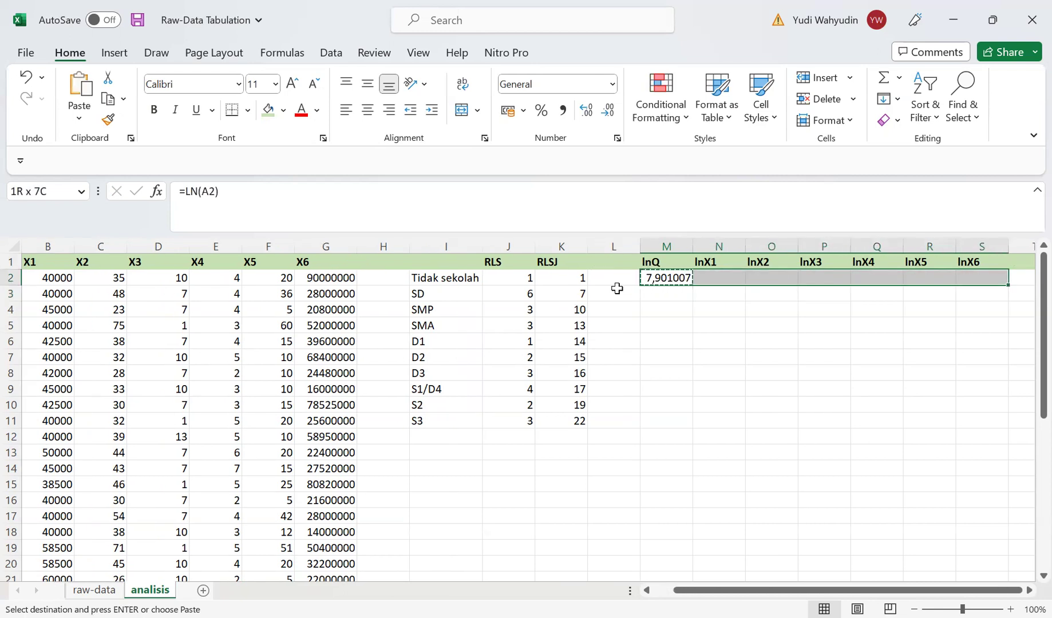
key(shift+Down)
key(shift+Down)
key(shift+Down)
key(shift+Down)
key(shift+Down)
key(shift+Down)
key(shift+Down)
key(shift+Down)
key(shift+Down)
key(shift+Down)
key(shift+Down)
key(shift+Down)
key(shift+Down)
key(shift+Down)
key(shift+Down)
key(shift+Down)
key(shift+Down)
key(shift+Down)
key(shift+Down)
key(shift+Down)
key(shift+Down)
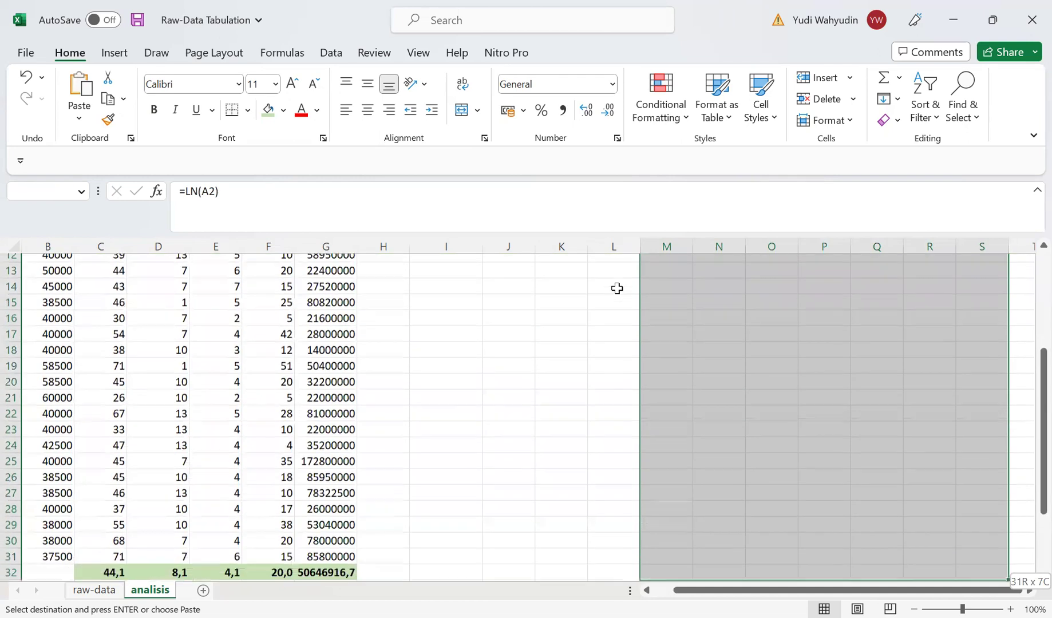
key(shift+Up)
key(shift+Up)
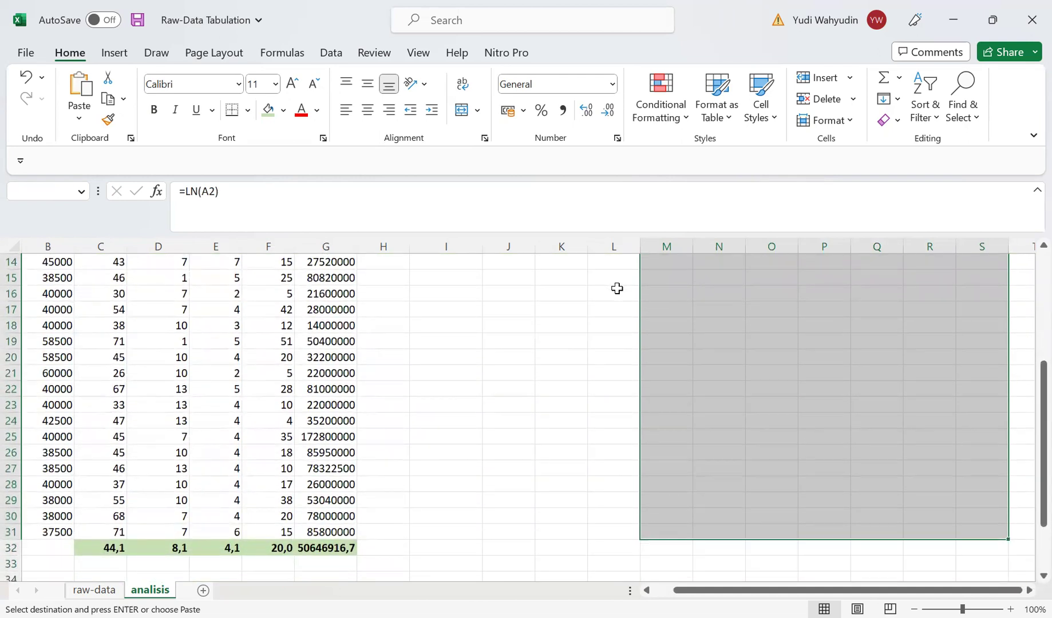
key(Return)
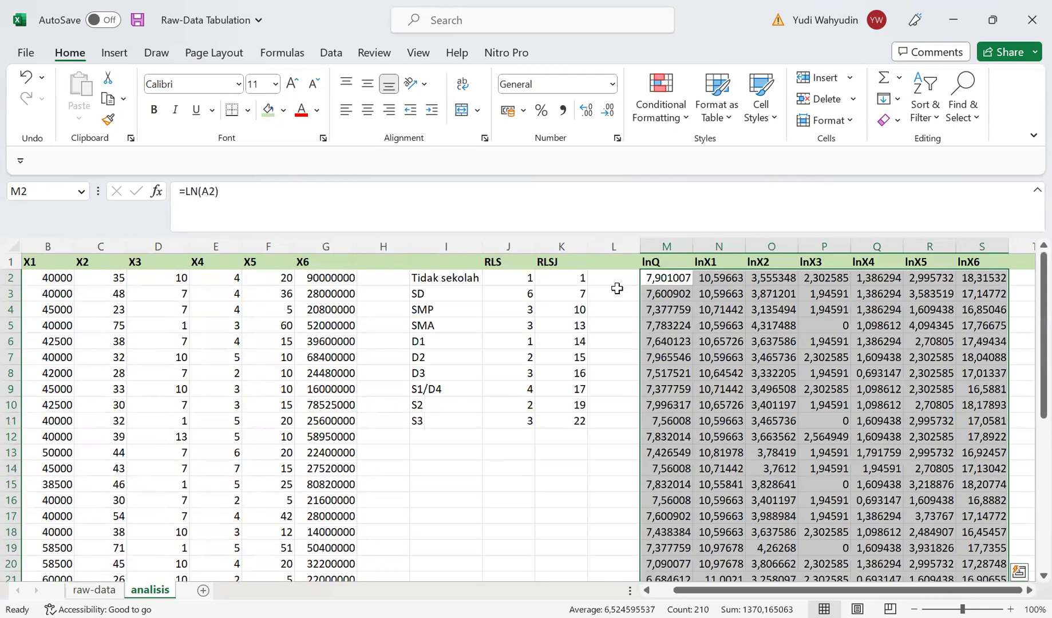
Step: Copy the formatted average formula from G32 to M32:S32 below the lnQ to lnX6 columns
drag(1041, 314, 1029, 452)
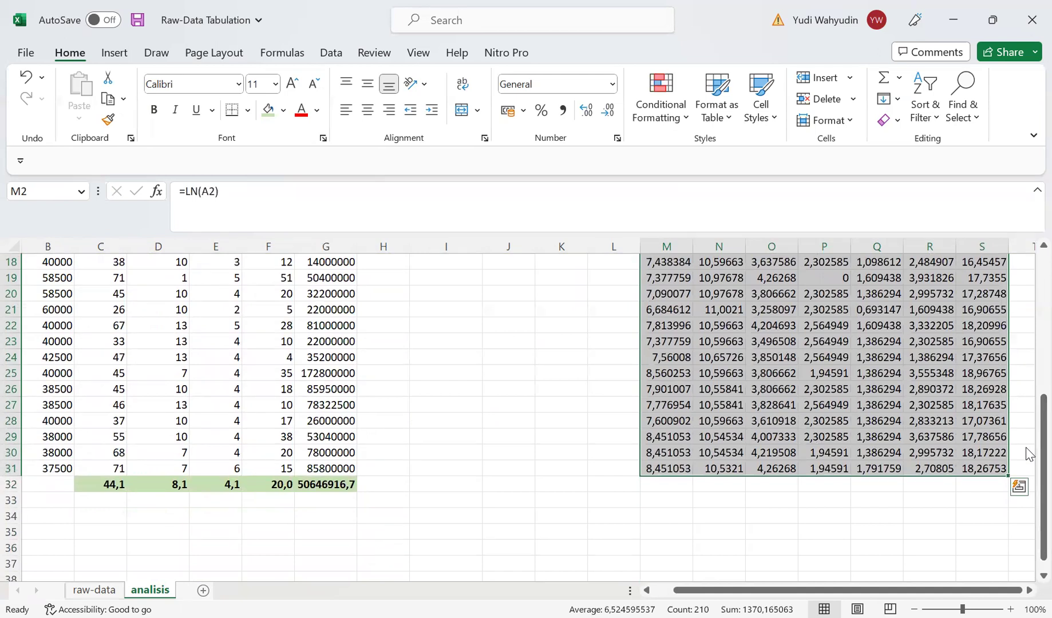
click(342, 484)
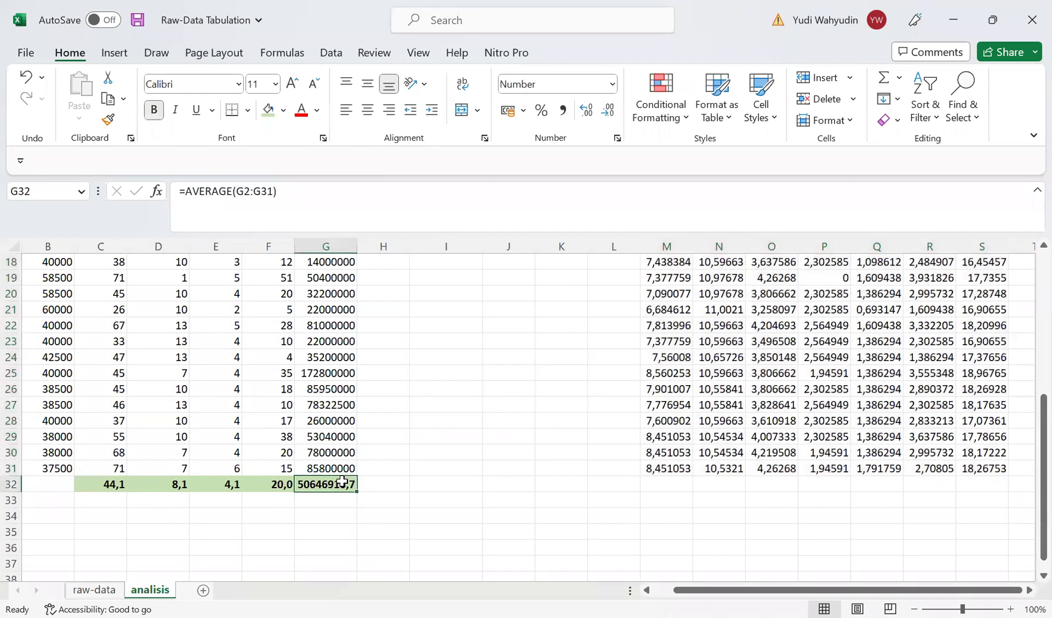
key(ctrl+c)
drag(673, 486, 968, 484)
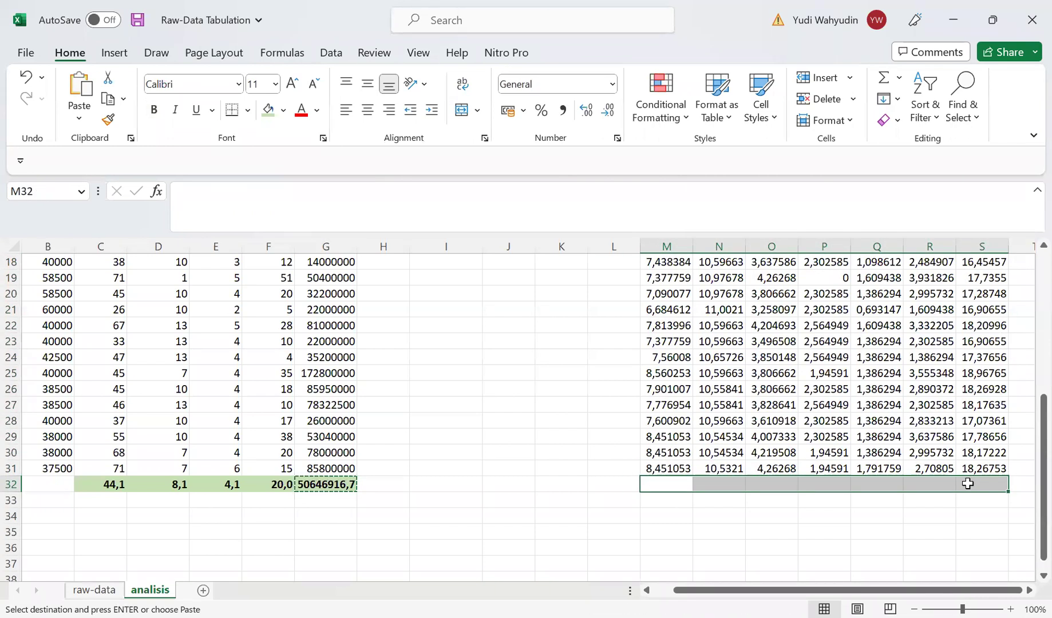
key(Return)
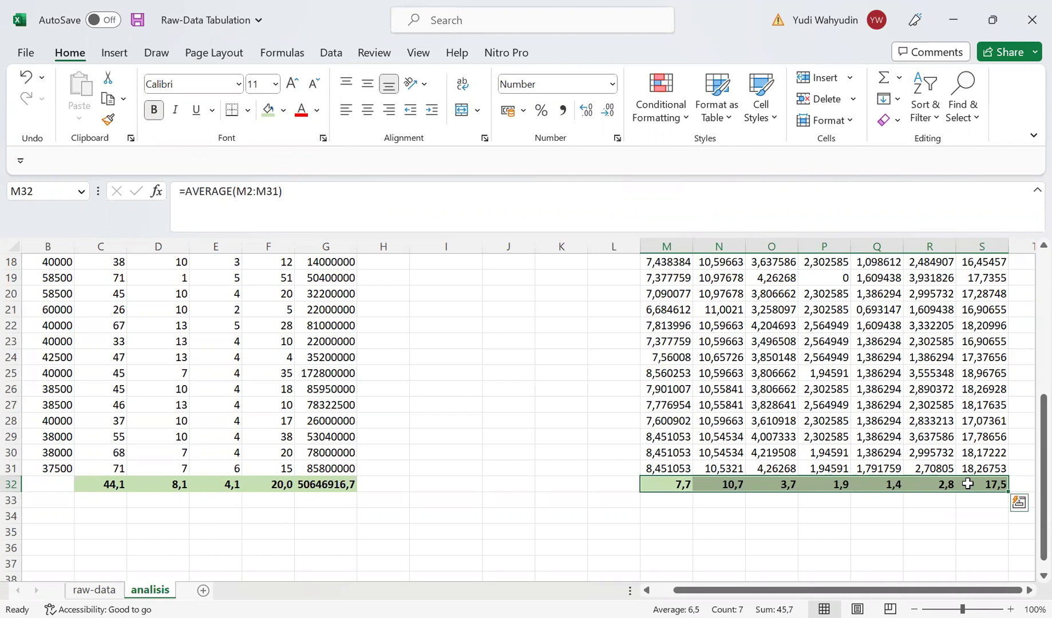
Step: Label the row of logarithm averages "Rerata" in cell L32
key(Left)
key(Left)
key(Left)
key(Right)
key(Right)
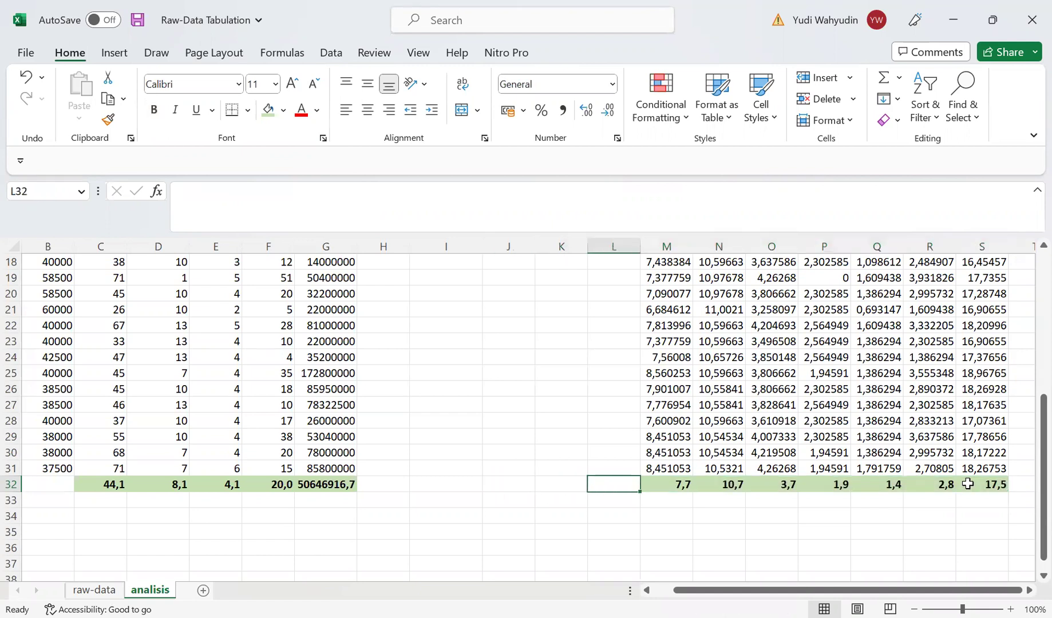
text(Rerata)
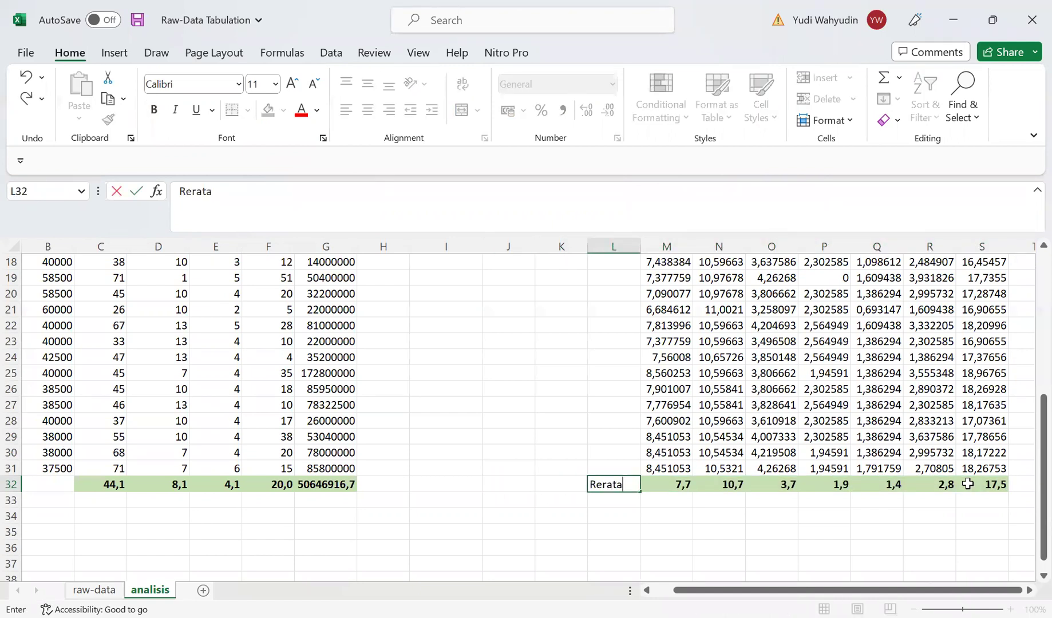
key(Return)
Step: Review the average formulas of the lnQ to lnX6 columns across row 32
key(Up)
key(Right)
key(Right)
key(Right)
key(Right)
key(Right)
key(Right)
key(Right)
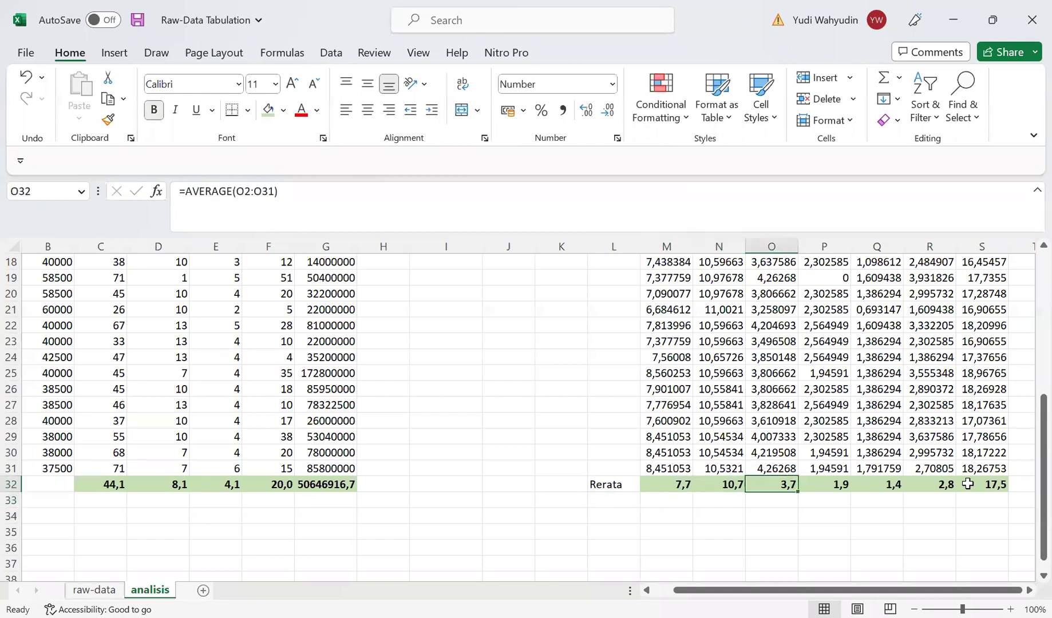
key(Right)
key(Right)
key(Left)
key(Left)
key(Left)
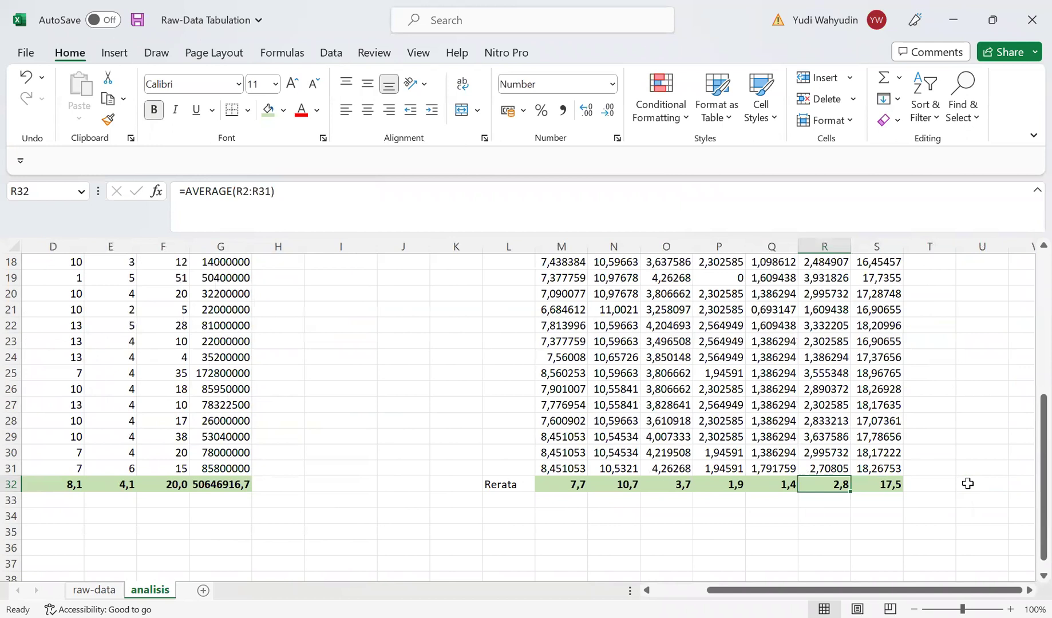
key(Right)
key(Right)
key(Left)
key(Right)
key(Right)
key(Left)
key(Left)
key(Left)
key(Left)
key(Left)
key(Left)
key(Left)
key(Left)
key(Left)
key(Down)
key(Down)
key(Down)
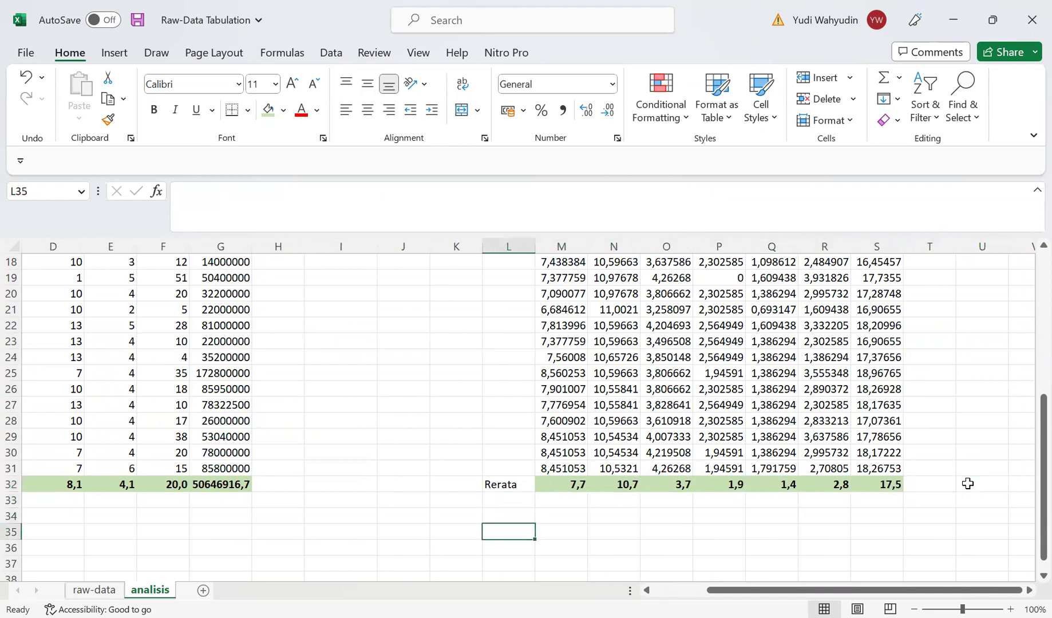
key(Down)
key(Down)
key(Down)
key(Down)
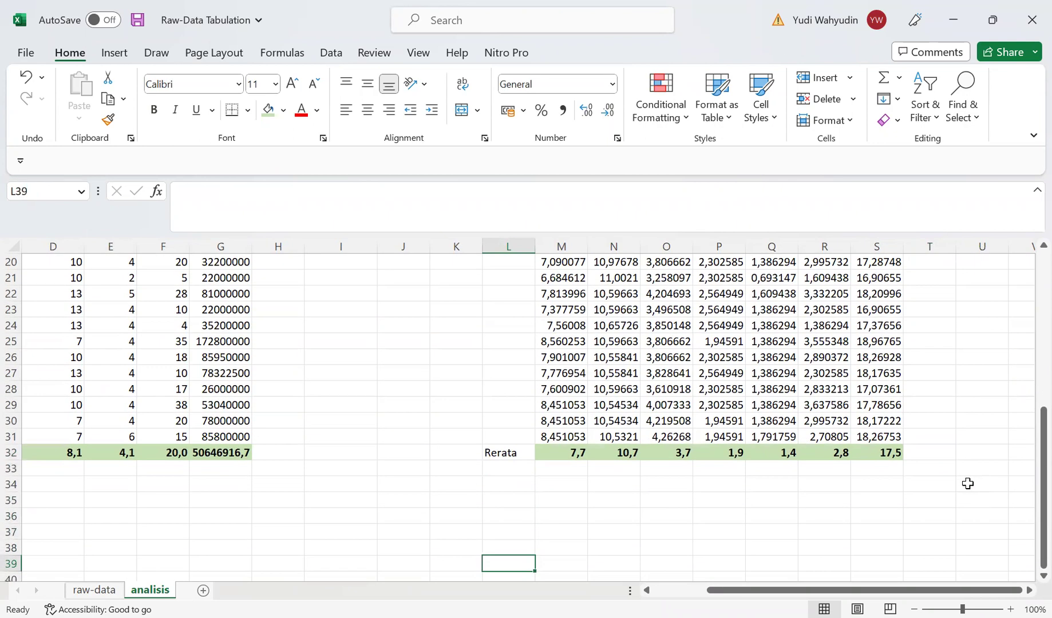
scroll(967, 484, down, 1)
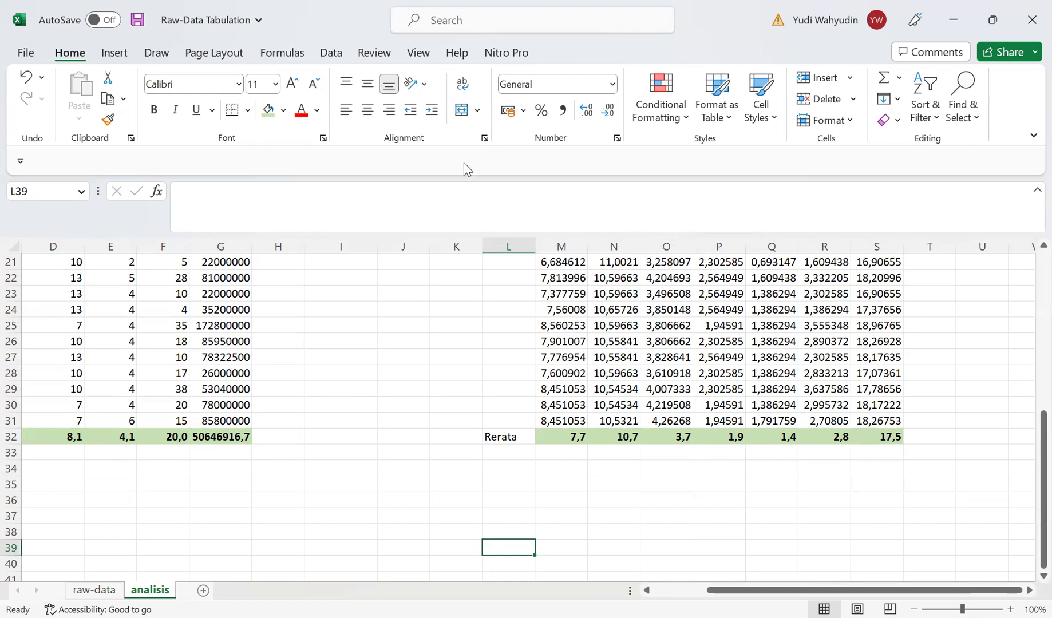
Step: Check in the Excel add-ins options whether the Analysis ToolPak add-in is active and close the options without changes
click(330, 58)
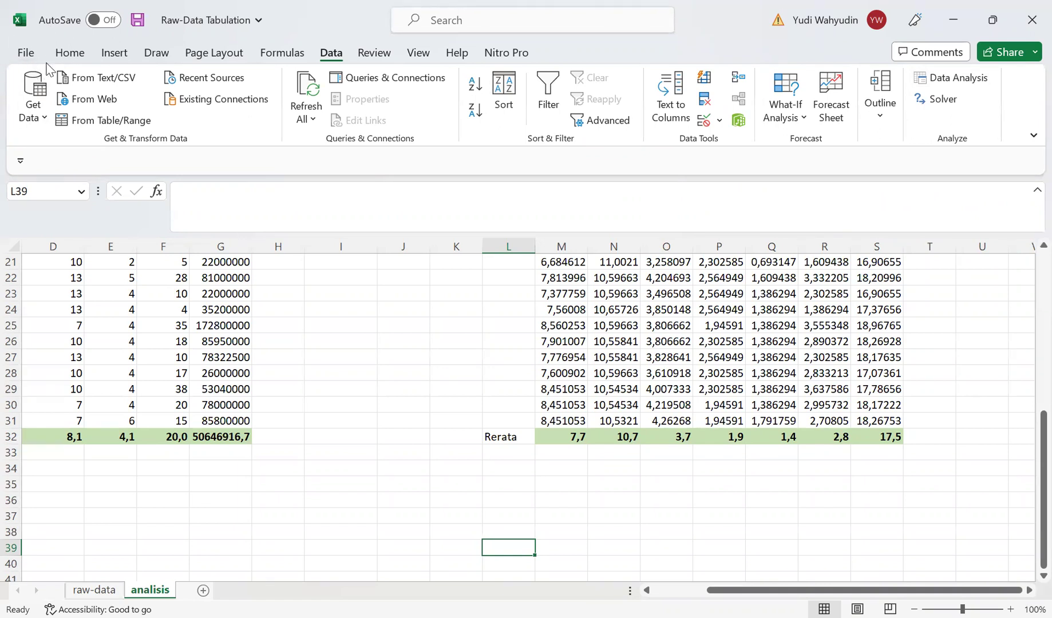
right_click(26, 41)
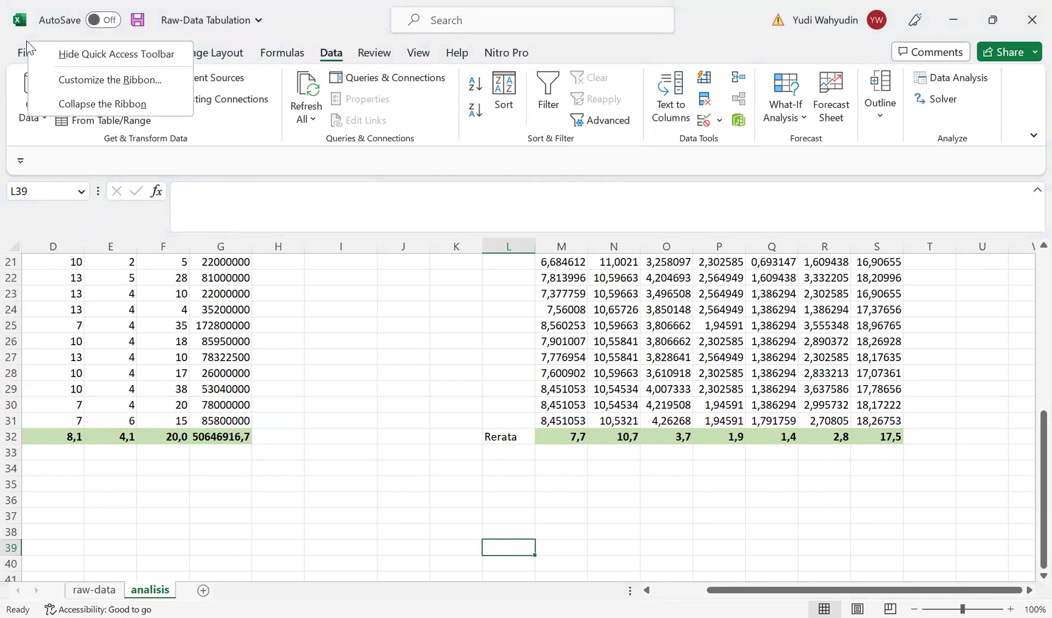
click(90, 80)
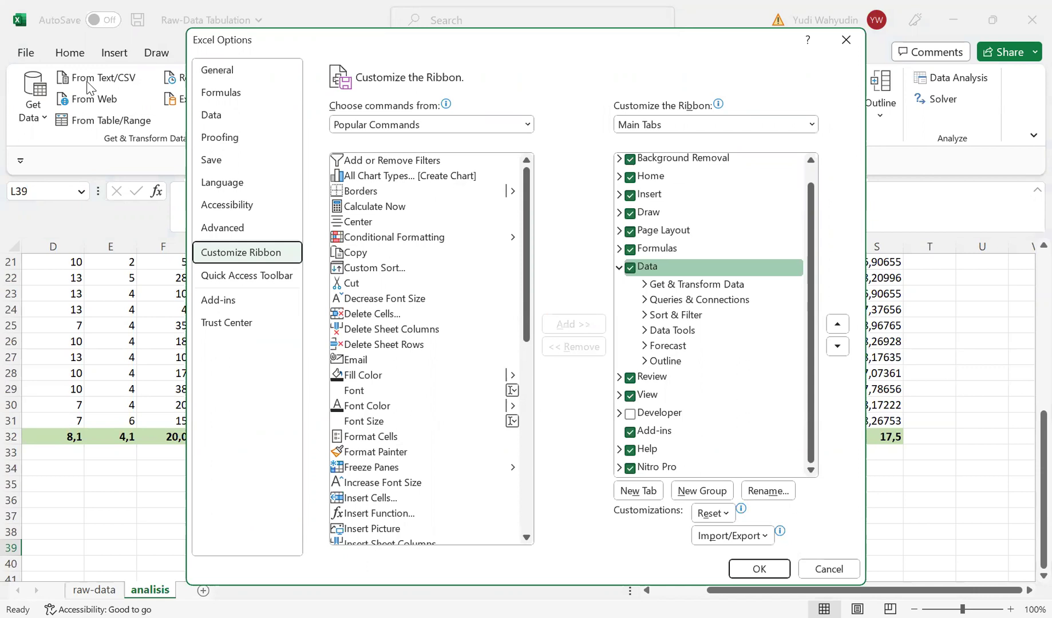
click(228, 303)
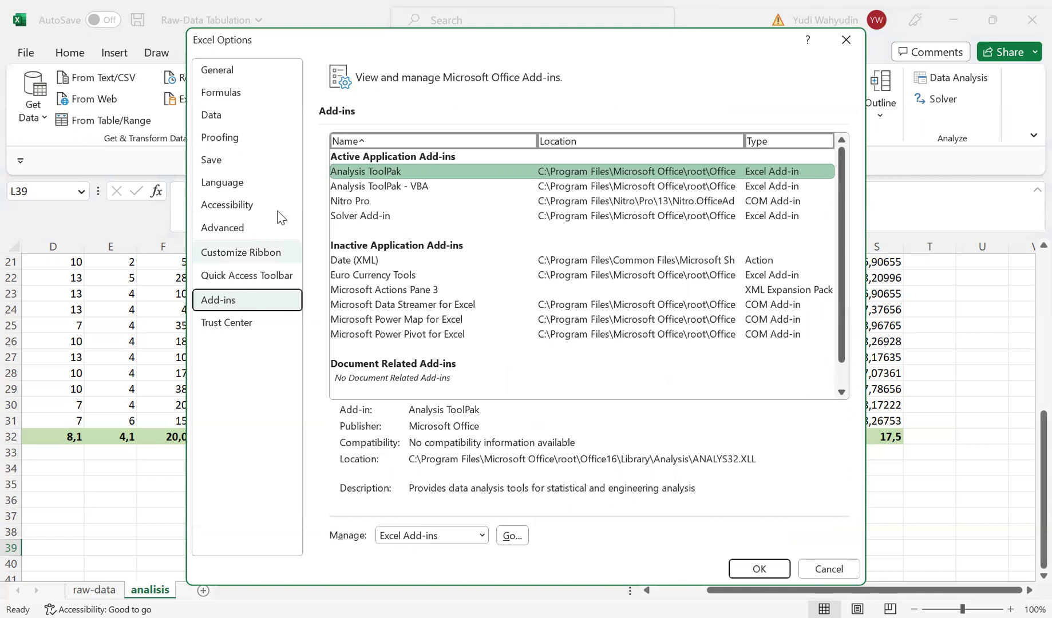
click(384, 176)
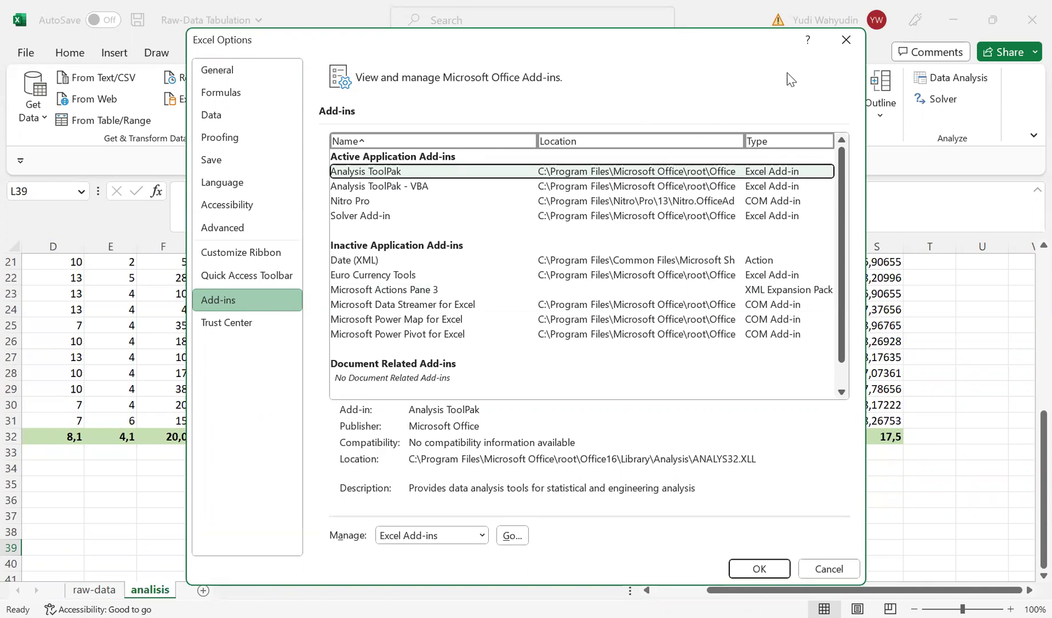
click(850, 47)
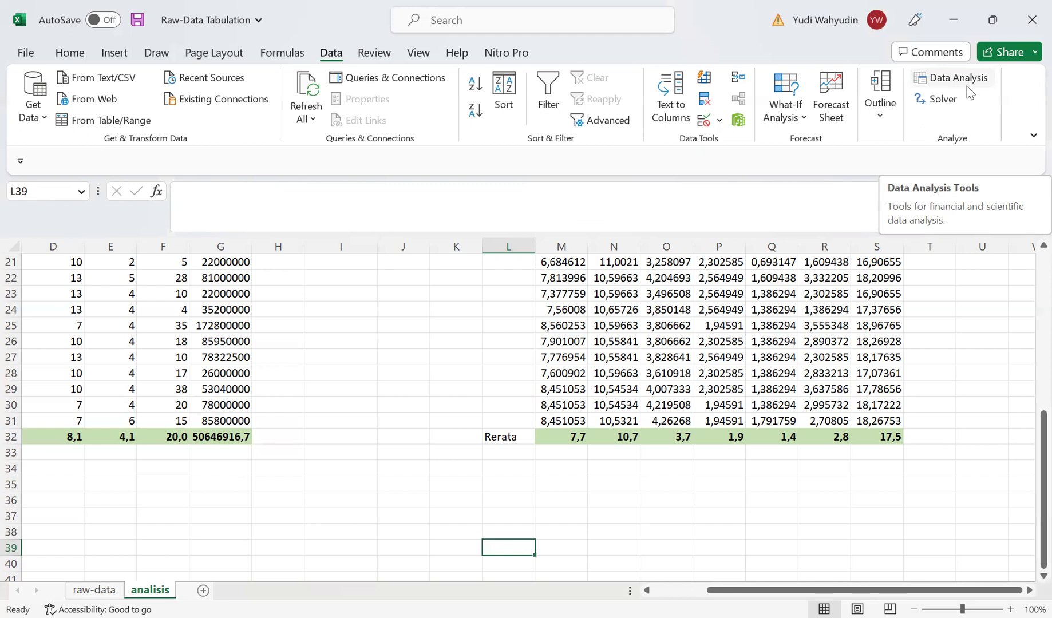
Step: Make the "Rerata" label in cell L32 bold
click(508, 439)
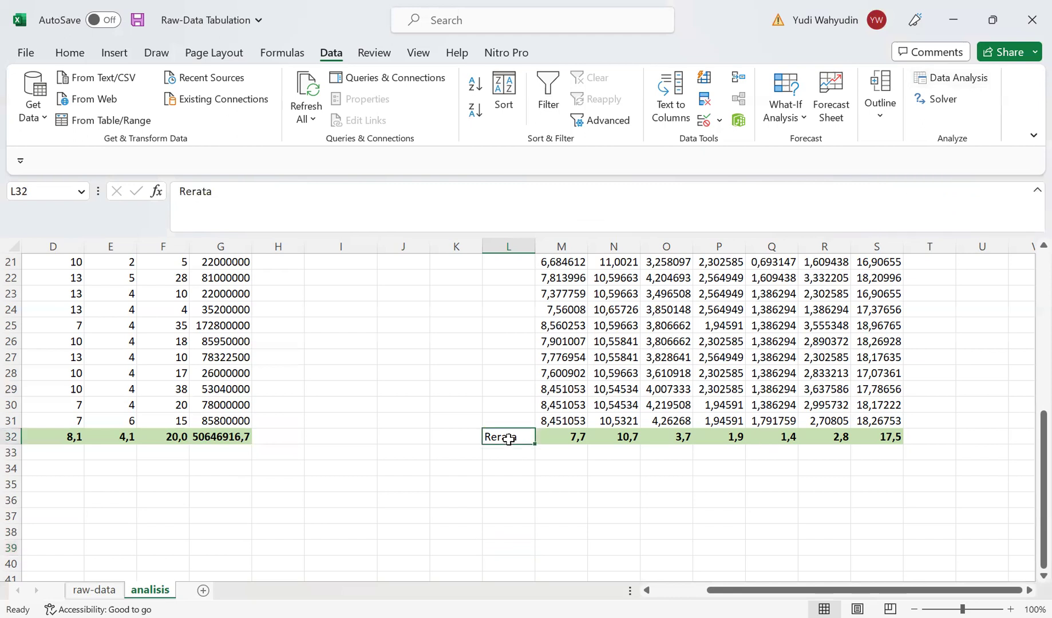
key(ctrl+b)
click(49, 56)
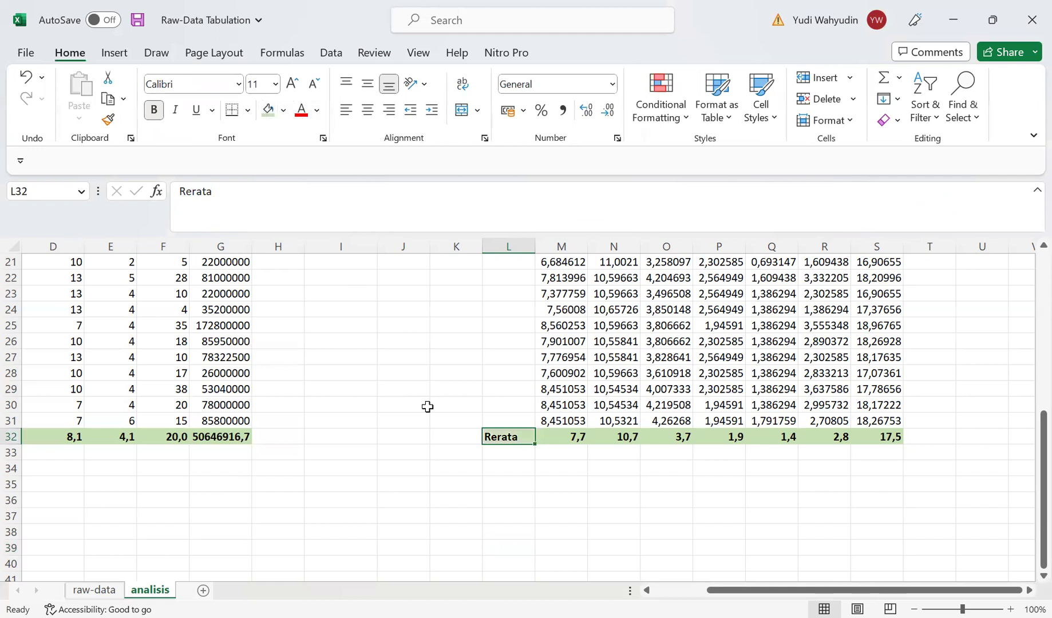
click(460, 465)
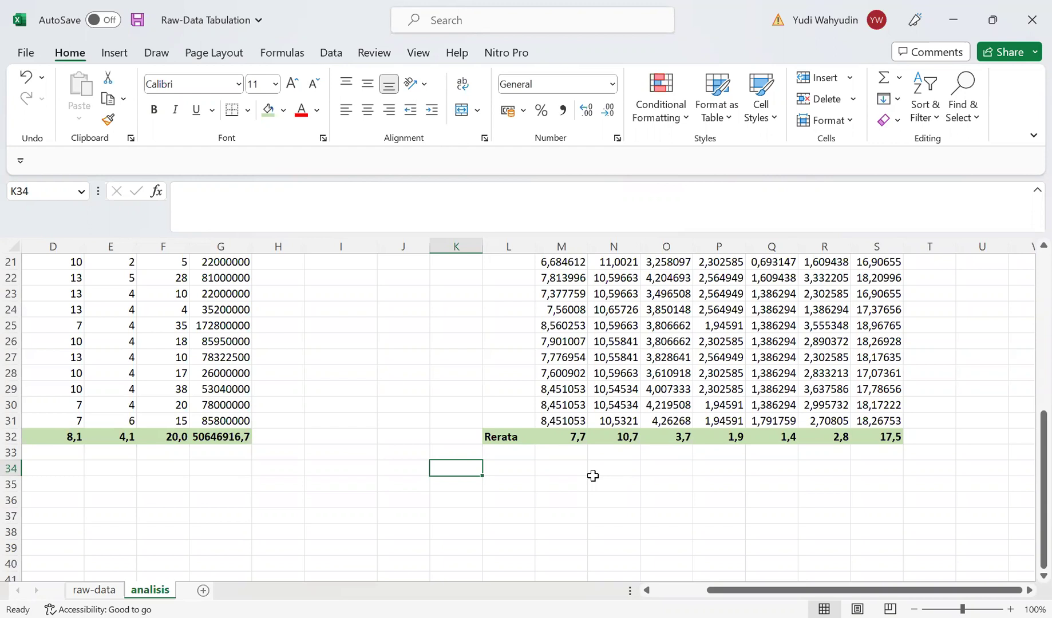
Step: Review the active application add-ins in the program options once more and cancel the options dialog
right_click(24, 56)
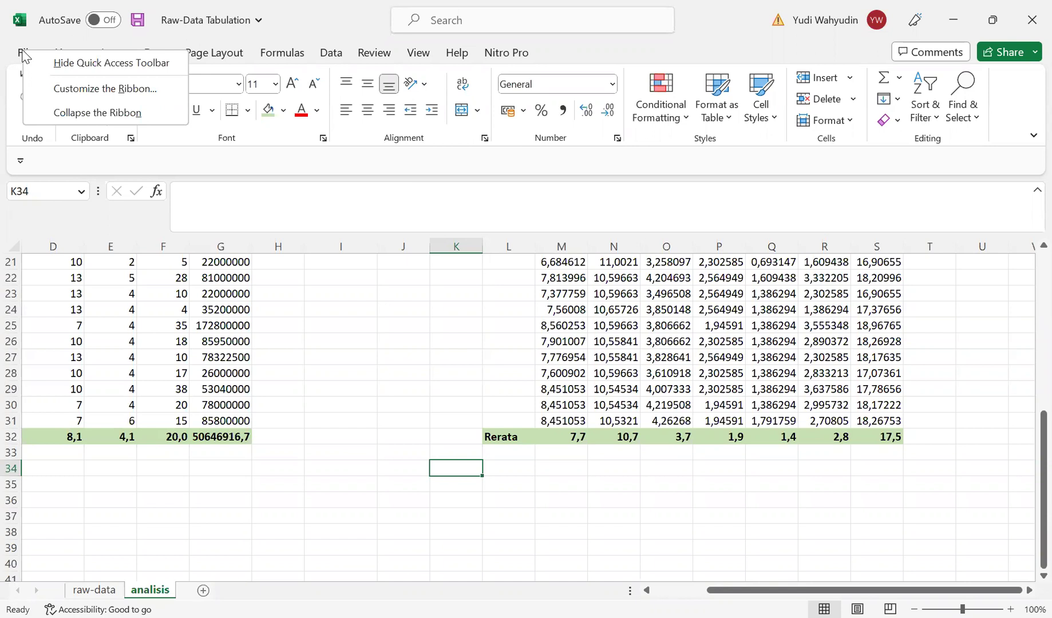
click(92, 89)
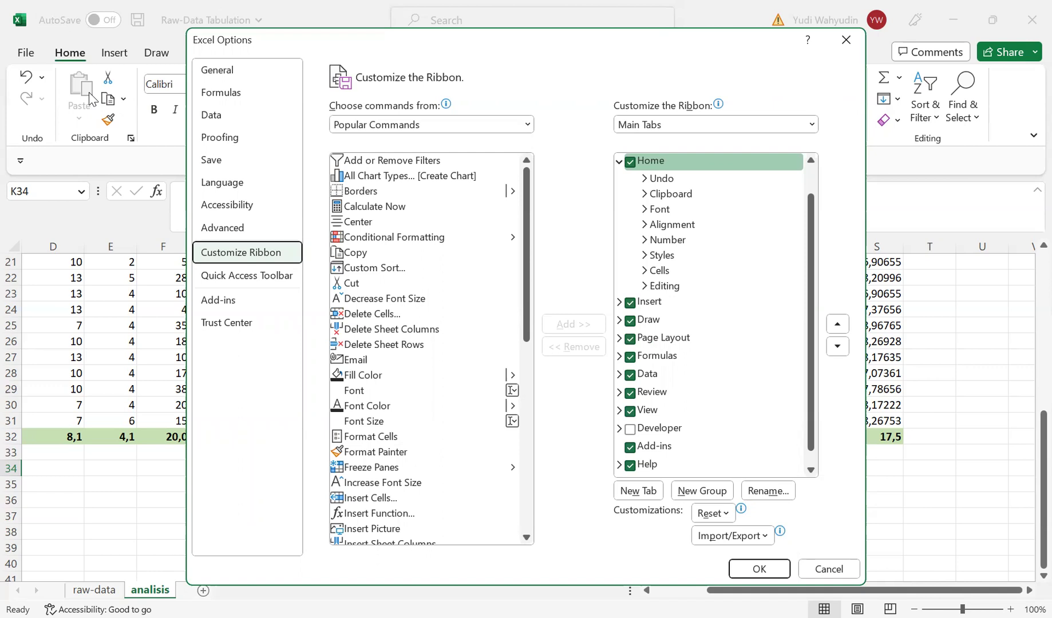
click(222, 302)
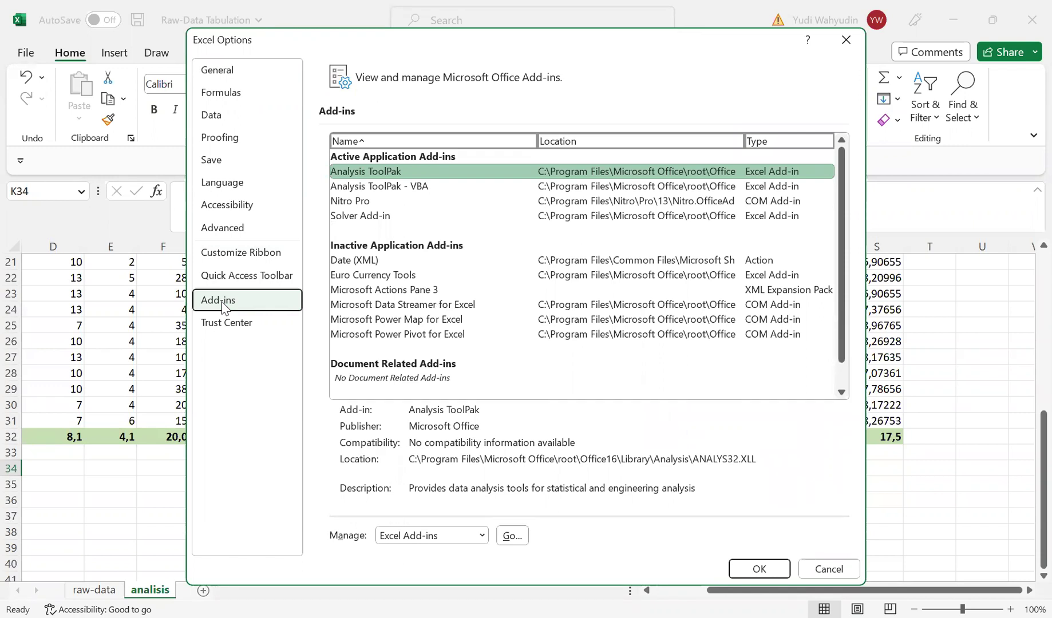
click(822, 570)
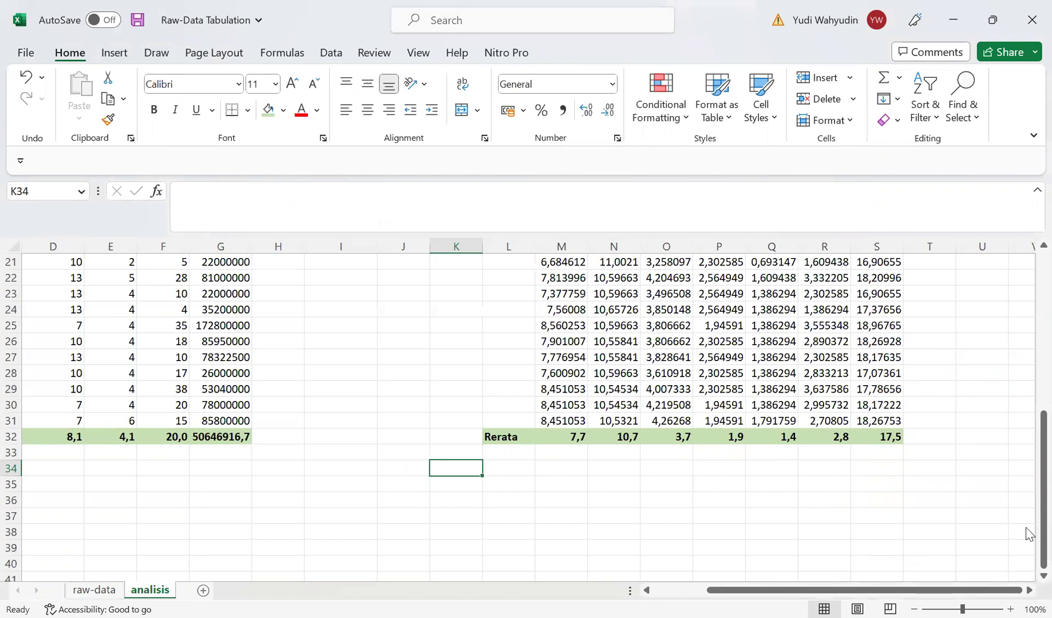
Step: Start the Regression tool from the Data Analysis tools for the logarithm data
scroll(1028, 531, up, 6)
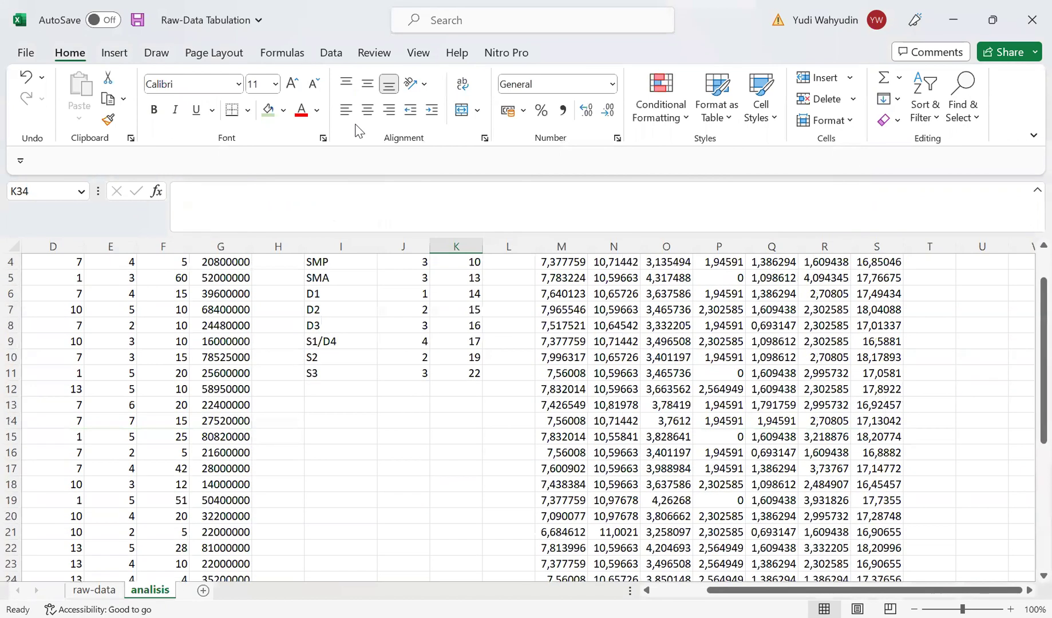
click(331, 53)
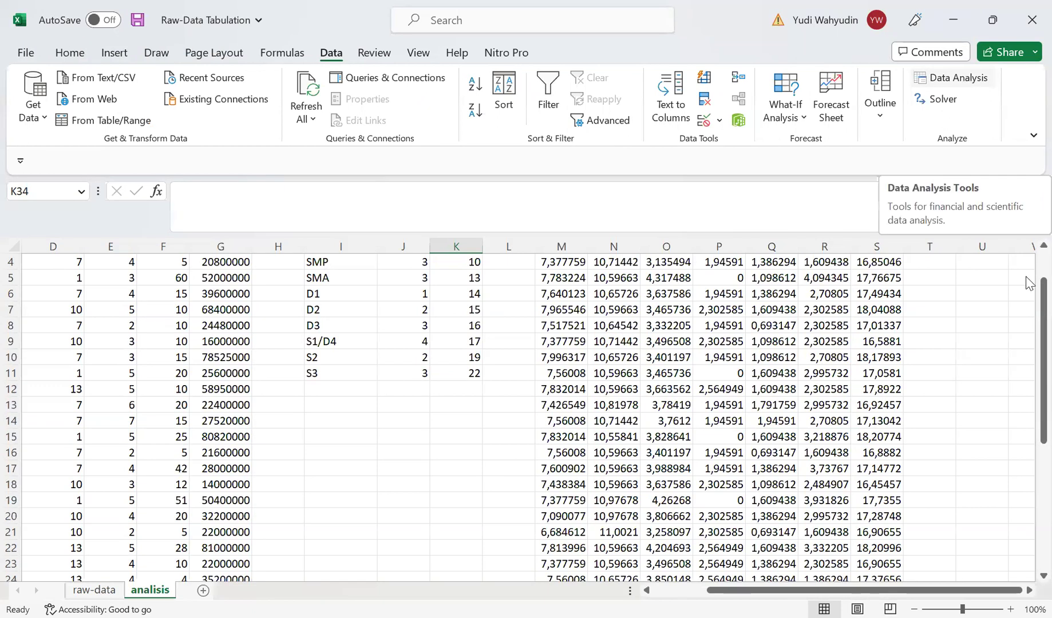
drag(1027, 279, 1027, 263)
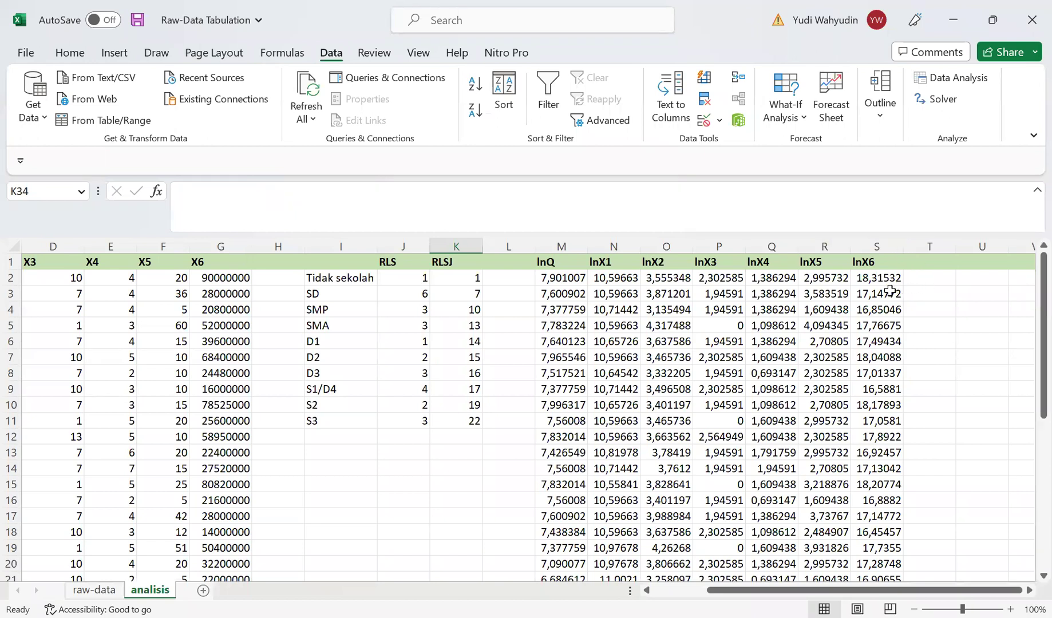
click(950, 78)
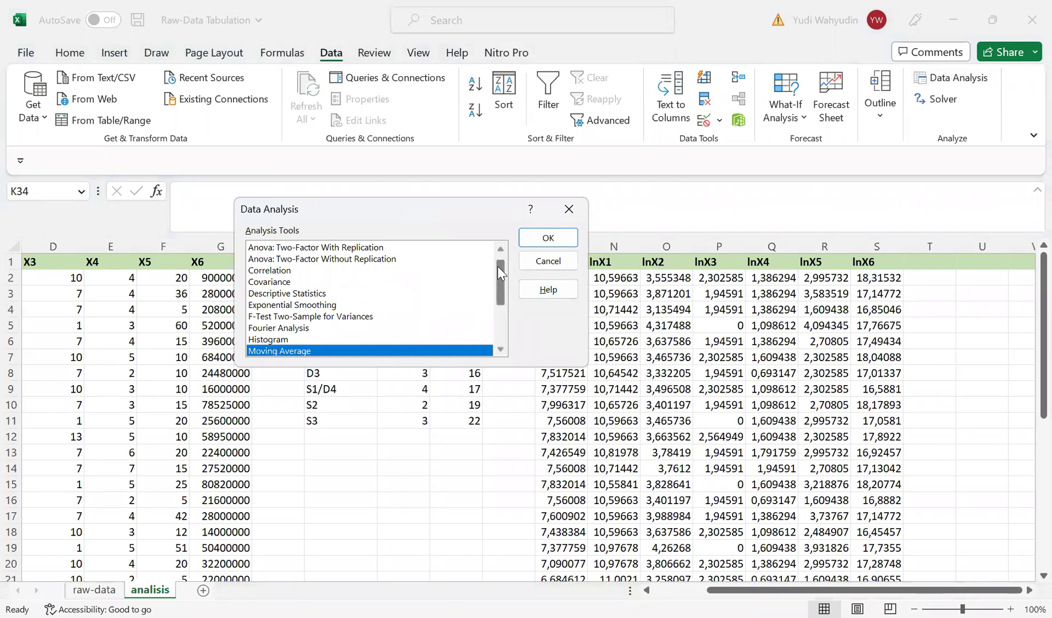
drag(497, 267, 497, 333)
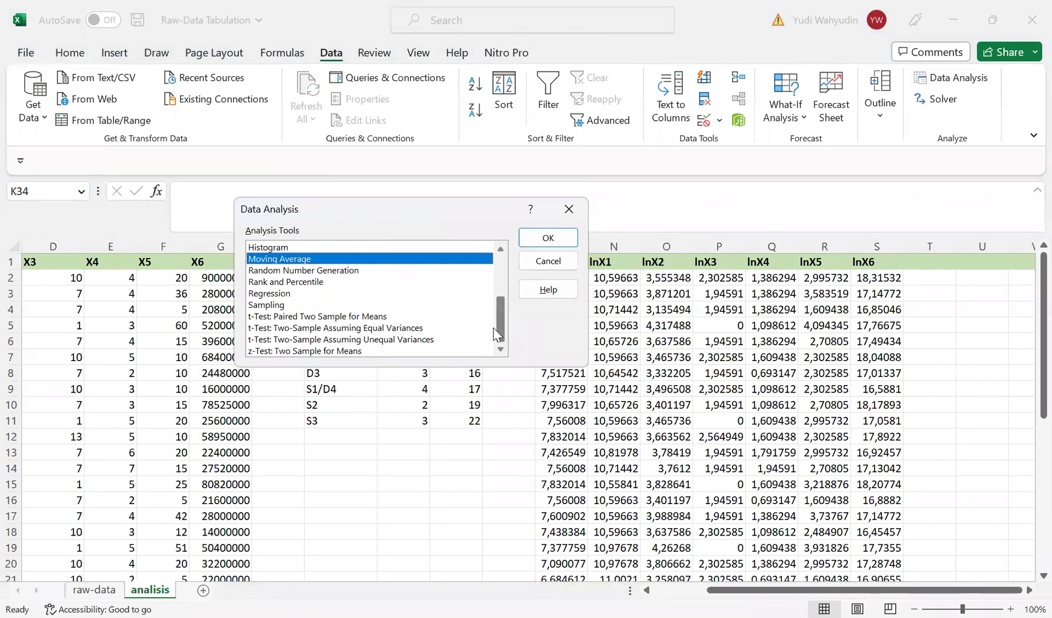
click(265, 293)
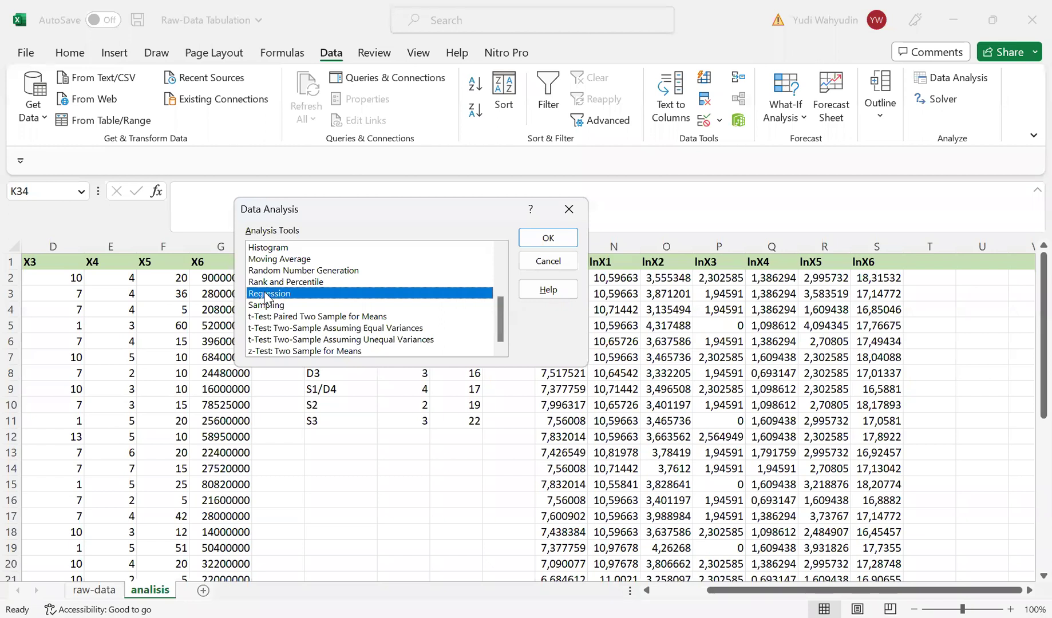
click(533, 244)
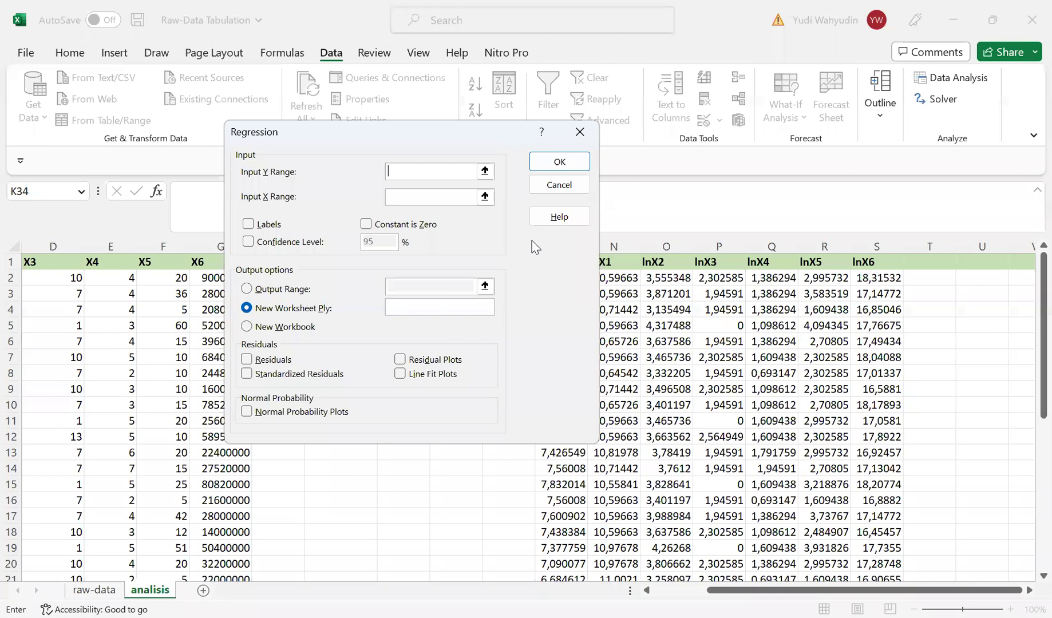
Step: Set the regression's Input Y Range to $M$1:$M$31, covering the lnQ header and data without the average row
click(484, 171)
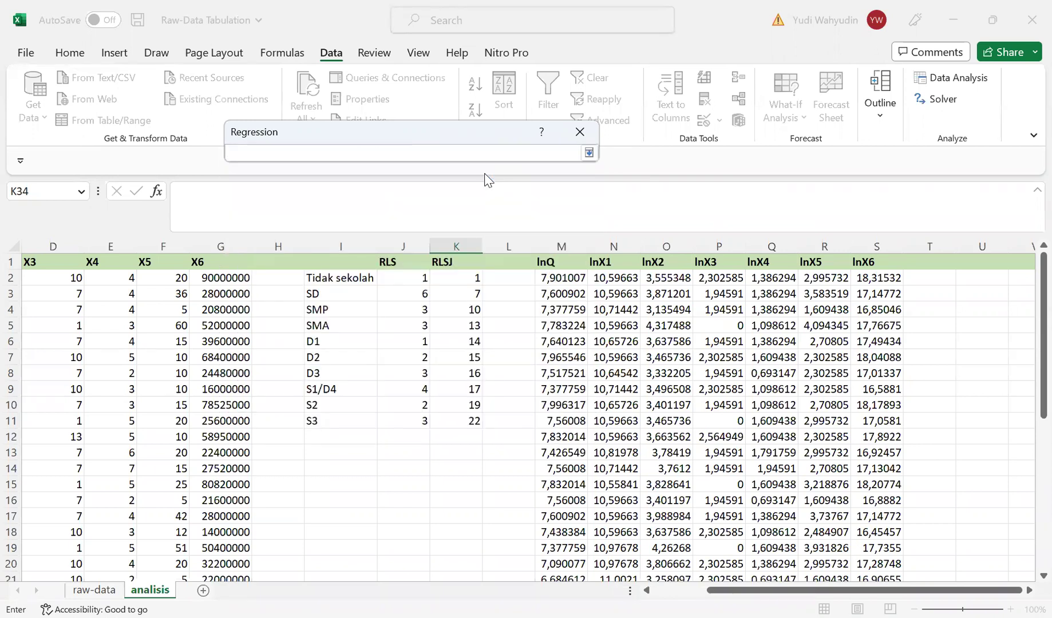
click(589, 153)
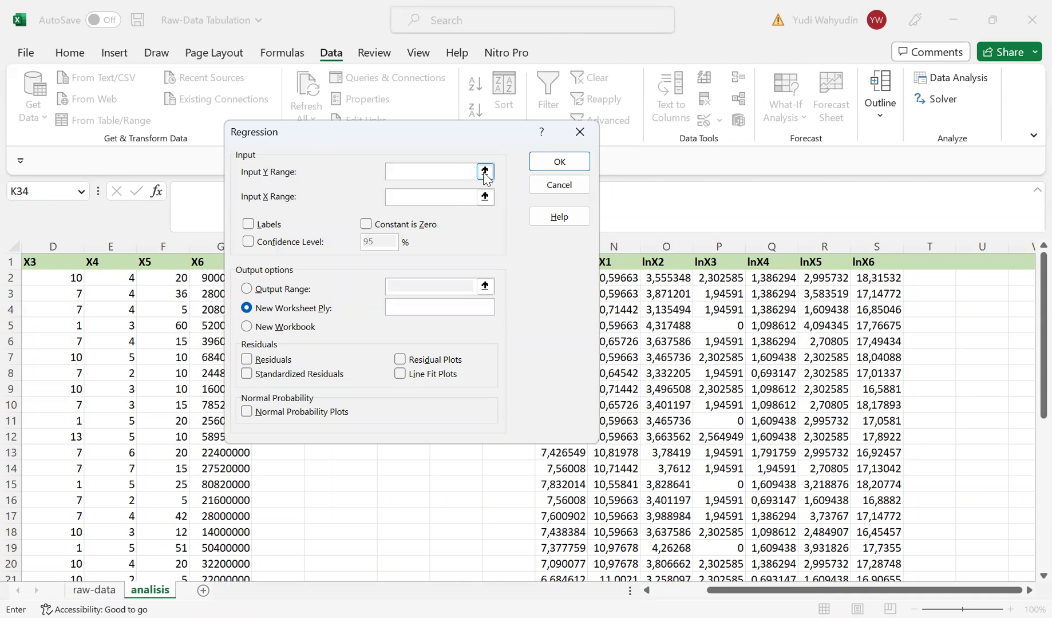
click(485, 172)
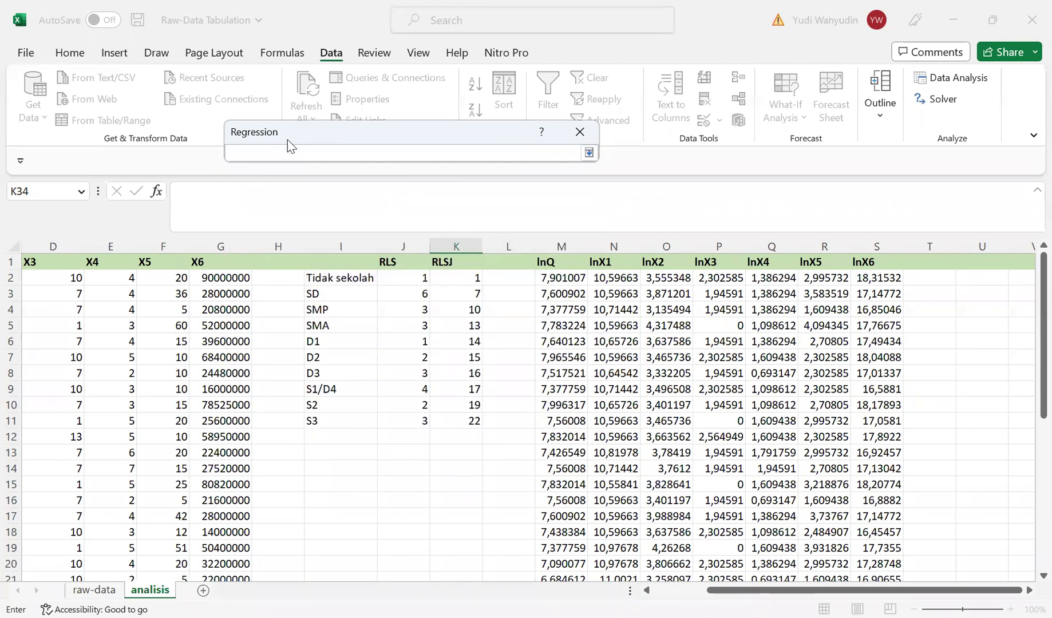
click(555, 264)
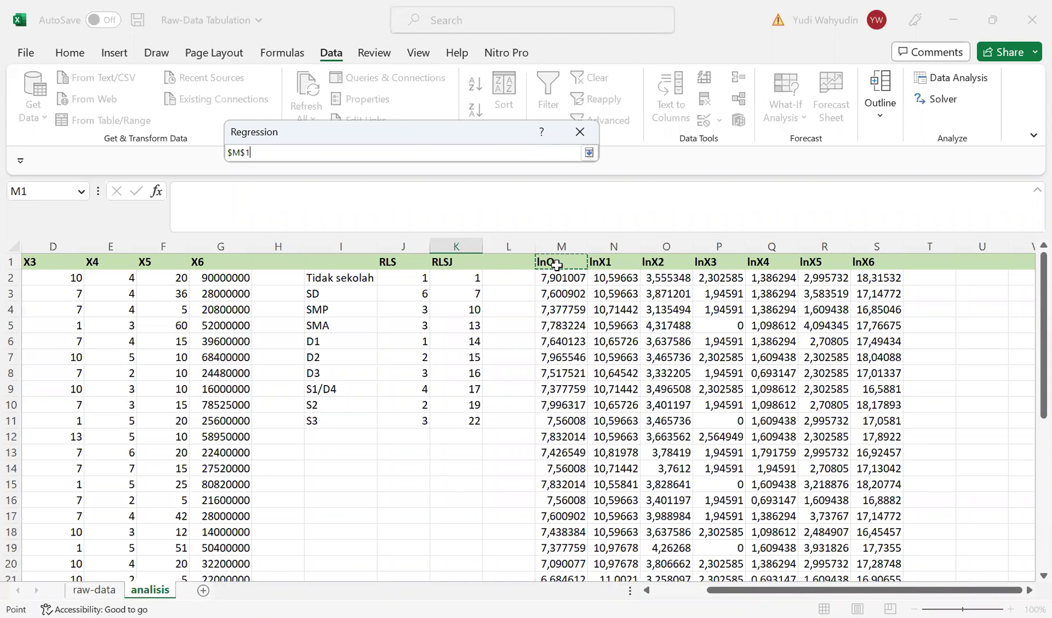
key(ctrl+shift+Down)
key(shift+Up)
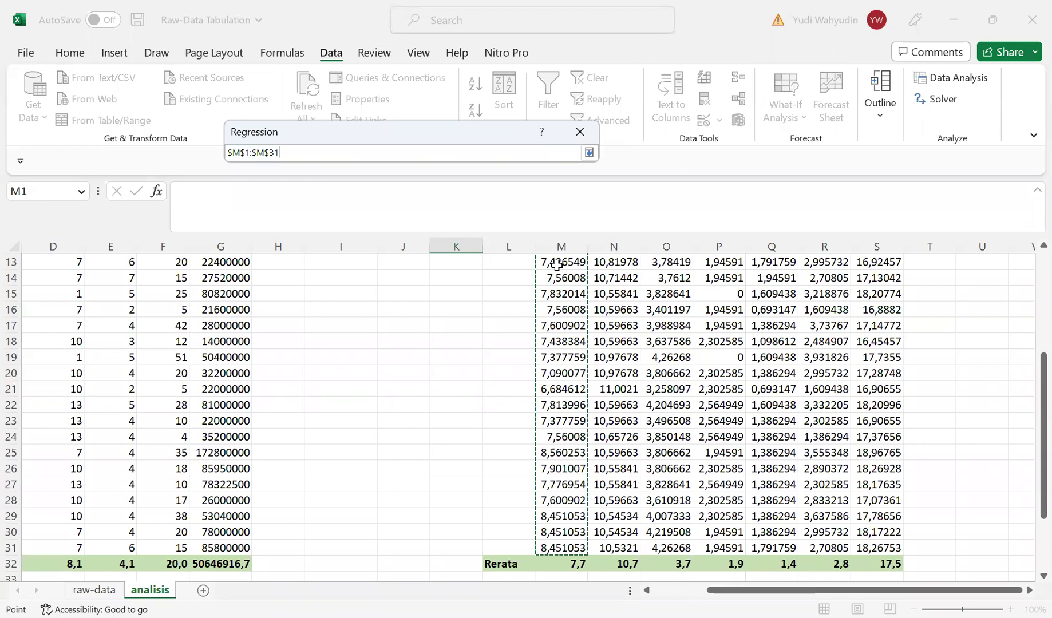
key(Return)
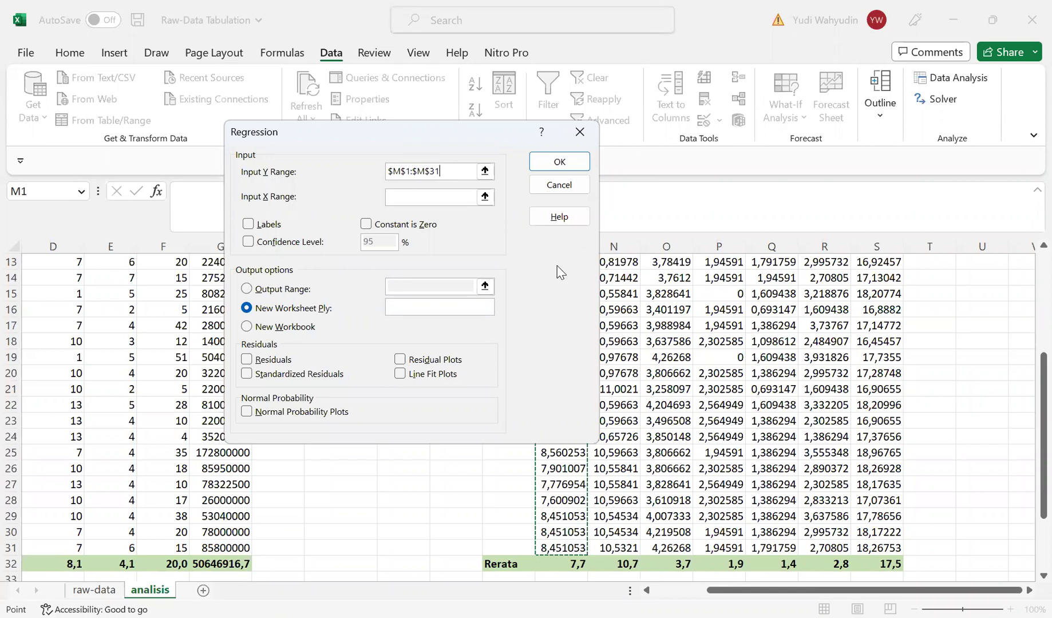
Step: Clear the regression's Input Y Range
key(BackSpace)
key(BackSpace)
key(BackSpace)
key(BackSpace)
key(BackSpace)
key(BackSpace)
key(BackSpace)
key(BackSpace)
key(BackSpace)
key(BackSpace)
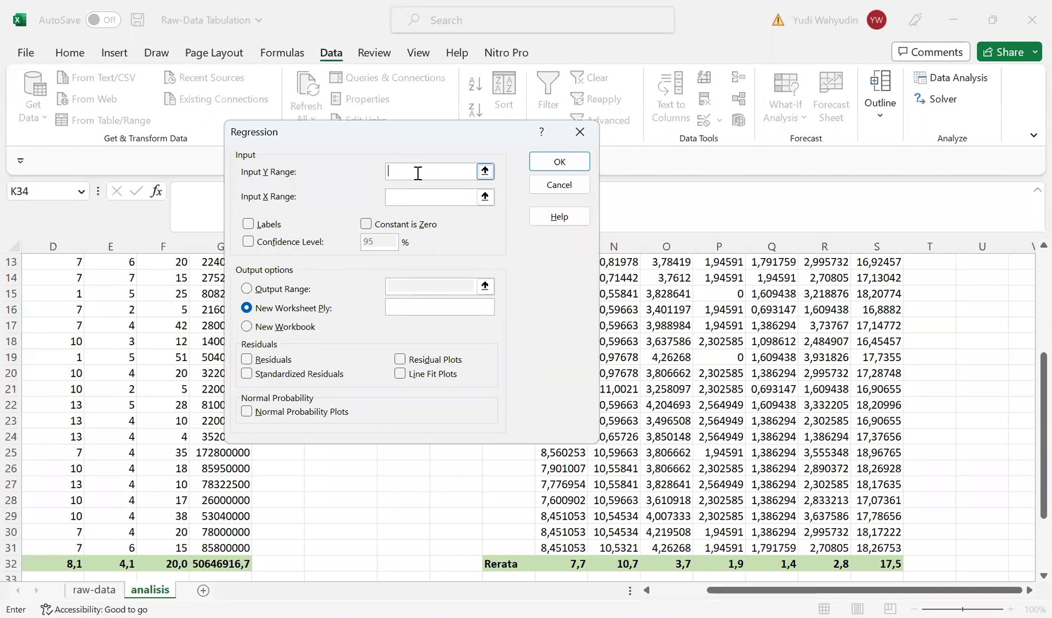
click(486, 172)
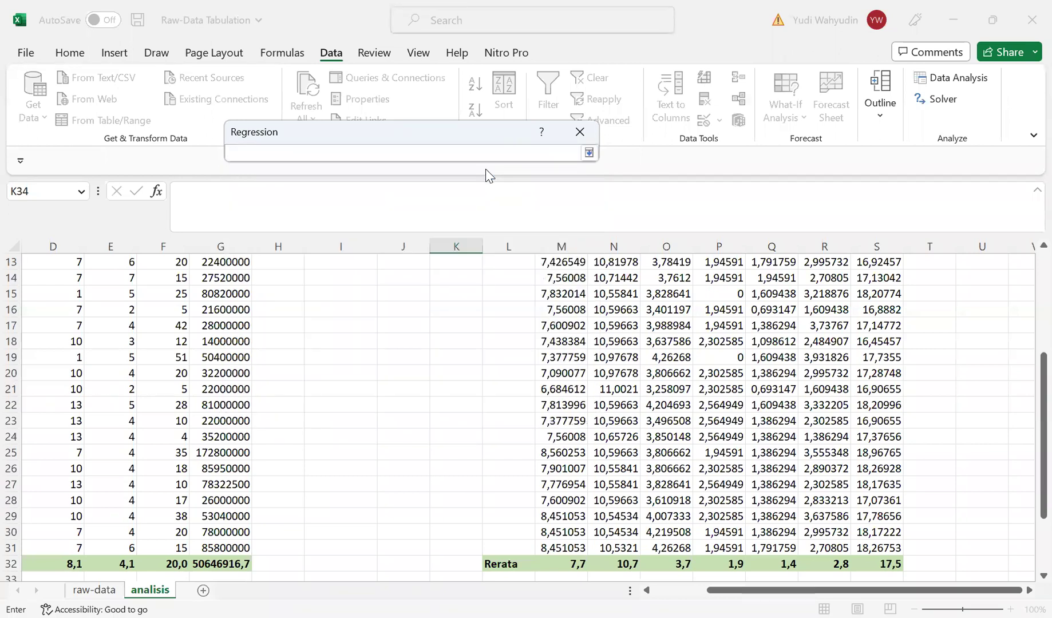
click(589, 153)
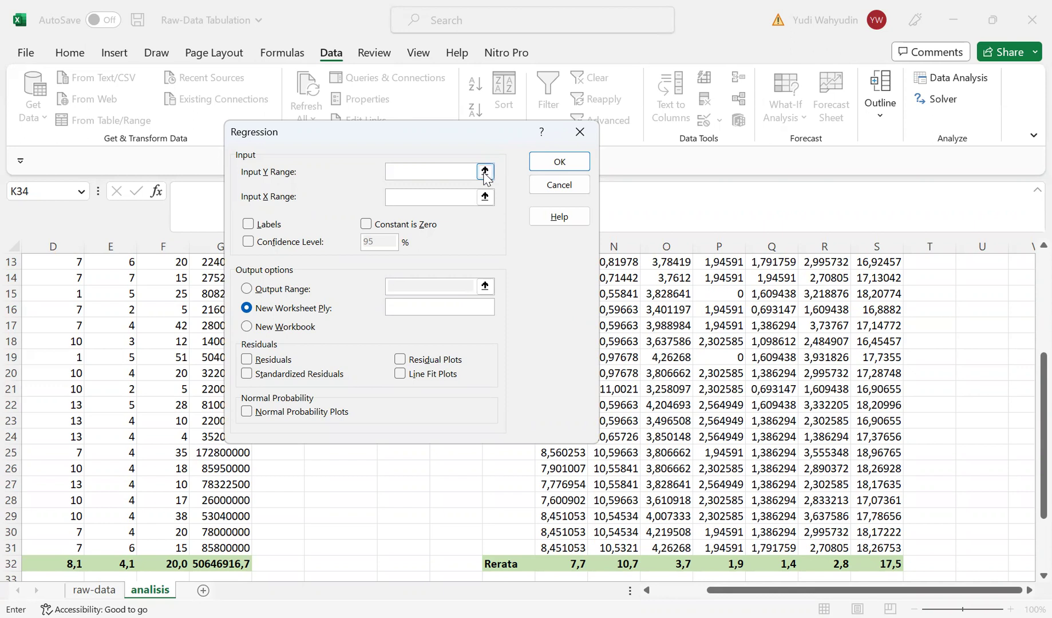
click(485, 172)
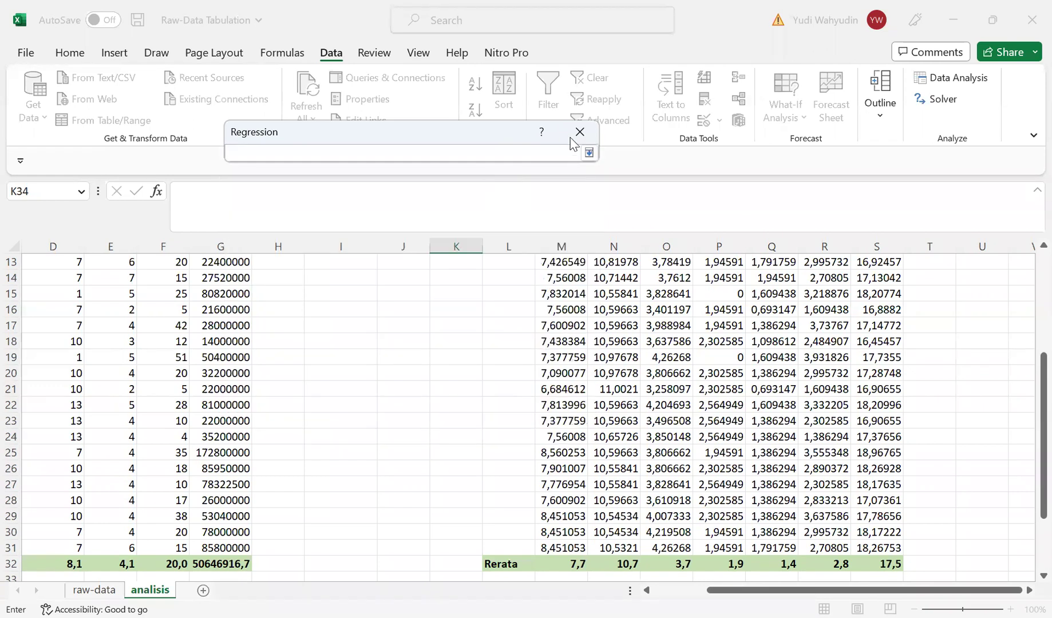
click(589, 153)
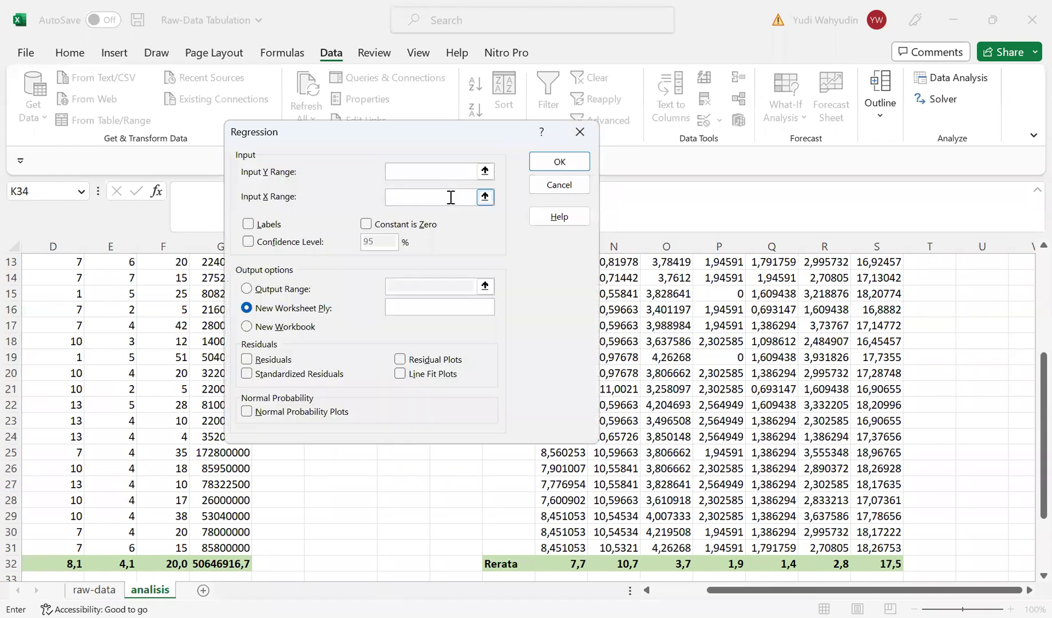
Step: Enter $M$1:$M$31 as the Input Y Range by selecting the lnQ column upward from its last data cell, M31
click(412, 172)
click(561, 548)
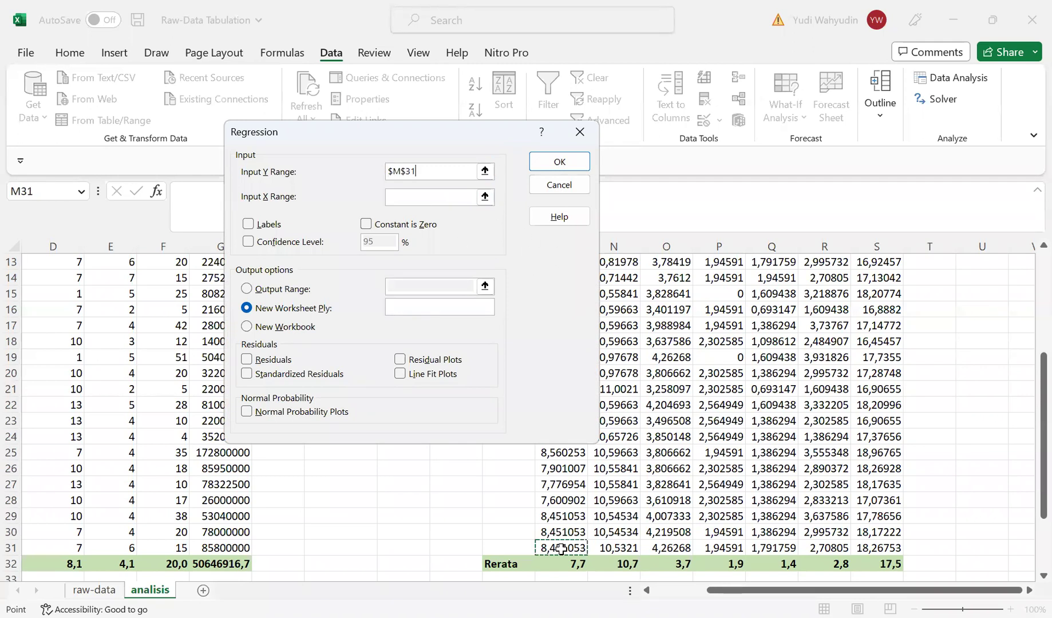
key(ctrl+shift+Up)
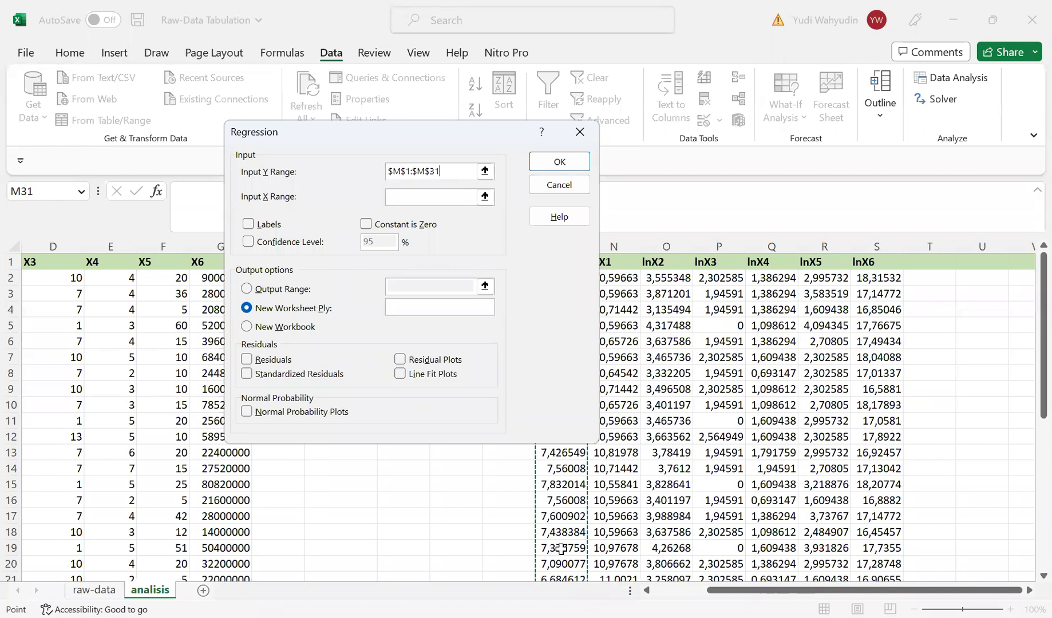
Step: Empty the Input Y Range of the regression again
key(BackSpace)
key(BackSpace)
key(BackSpace)
key(BackSpace)
key(BackSpace)
key(BackSpace)
key(BackSpace)
key(BackSpace)
key(BackSpace)
key(BackSpace)
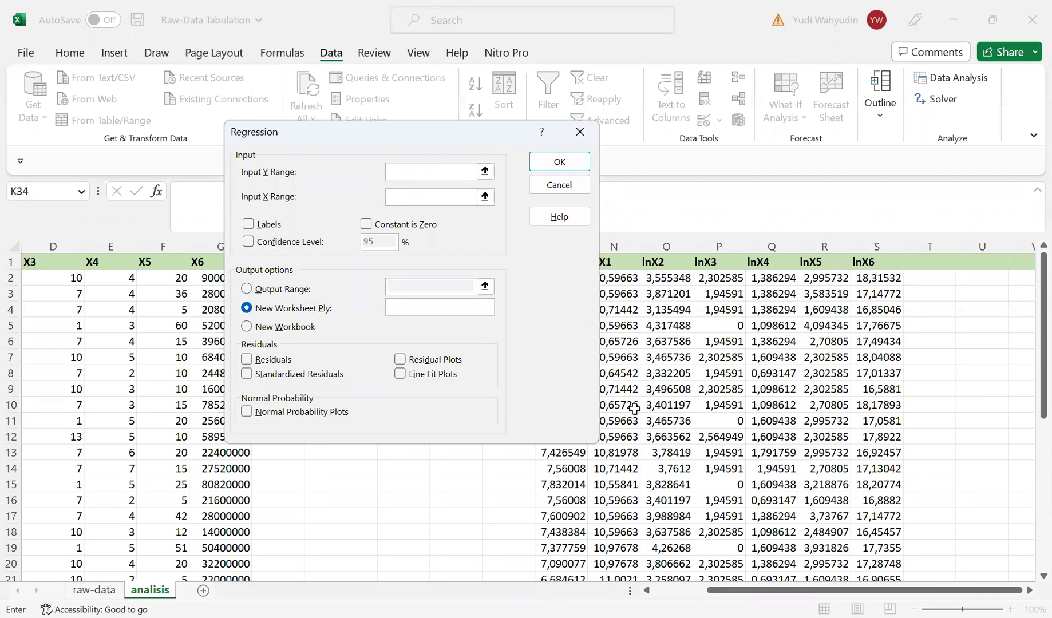
Step: Select the lnQ column from its header down to row 31 as the Input Y Range, $M$1:$M$31
click(484, 171)
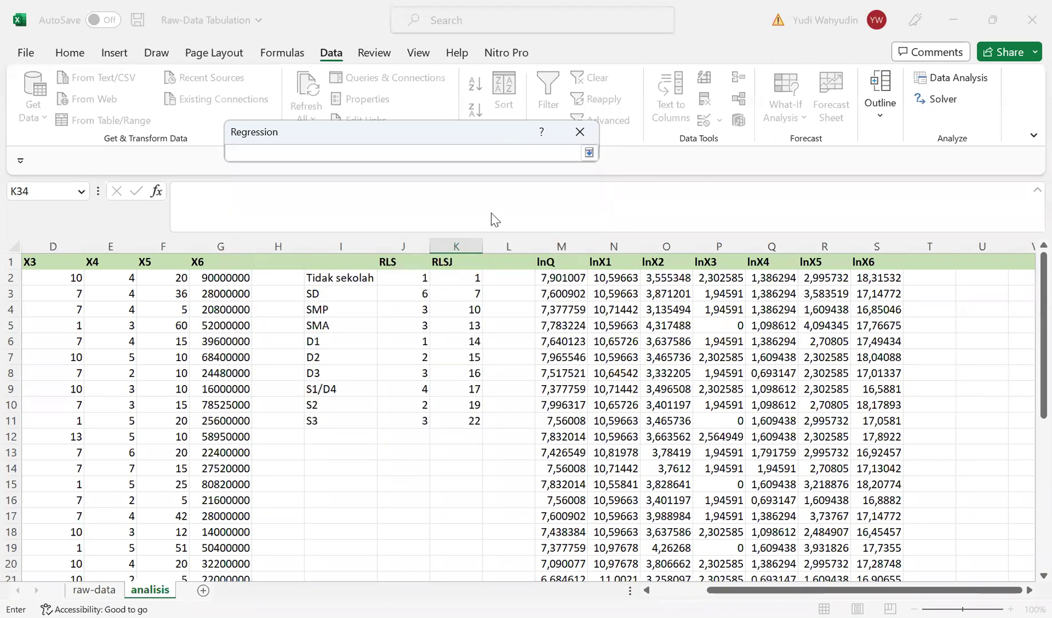
click(558, 262)
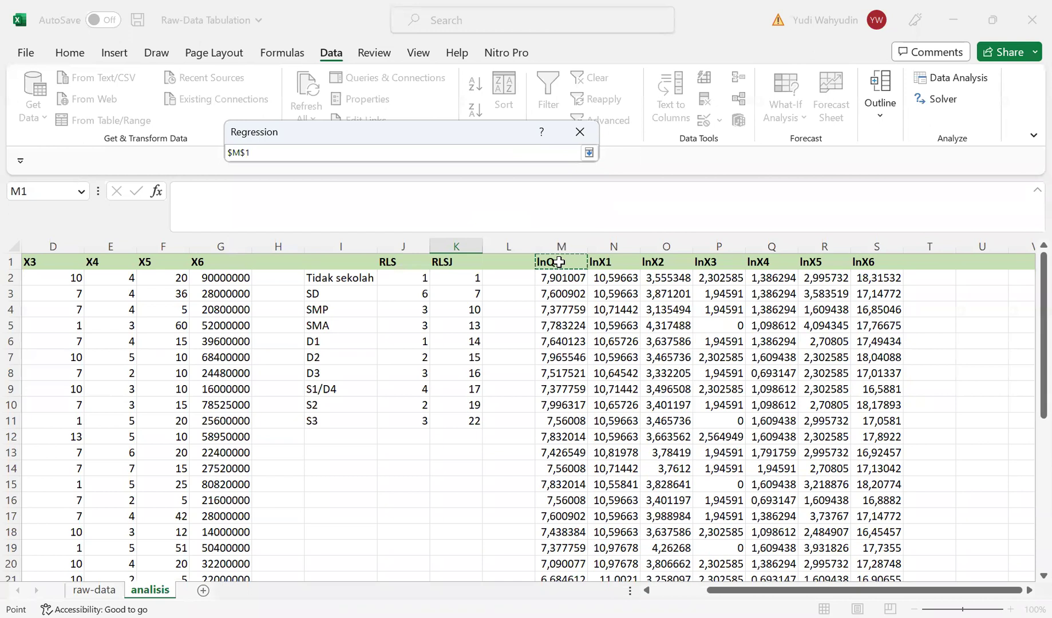
key(ctrl+shift+Down)
key(shift+Up)
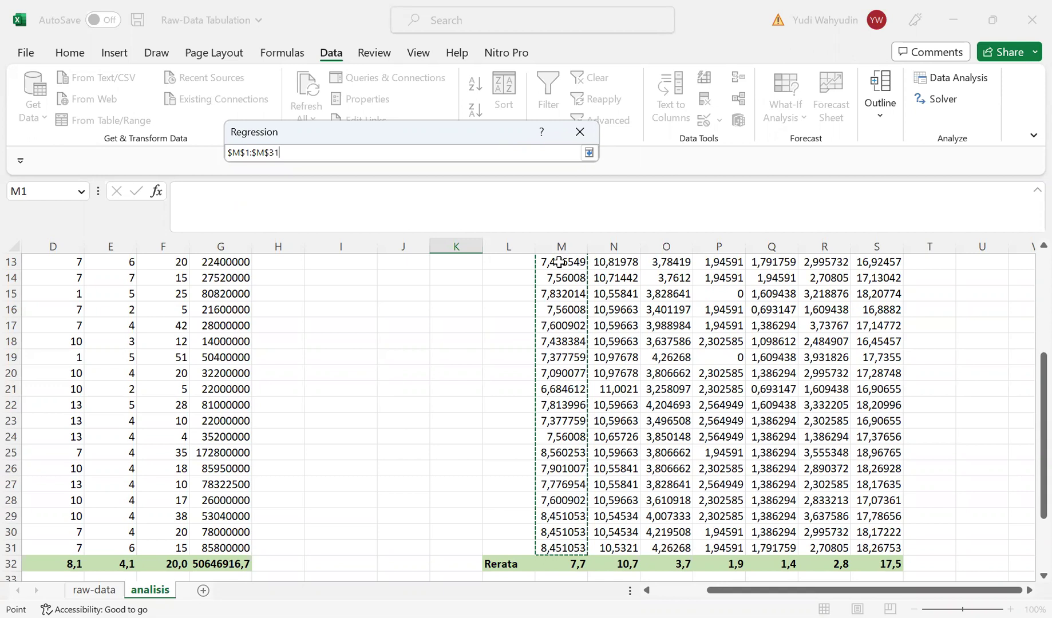
drag(559, 262, 560, 263)
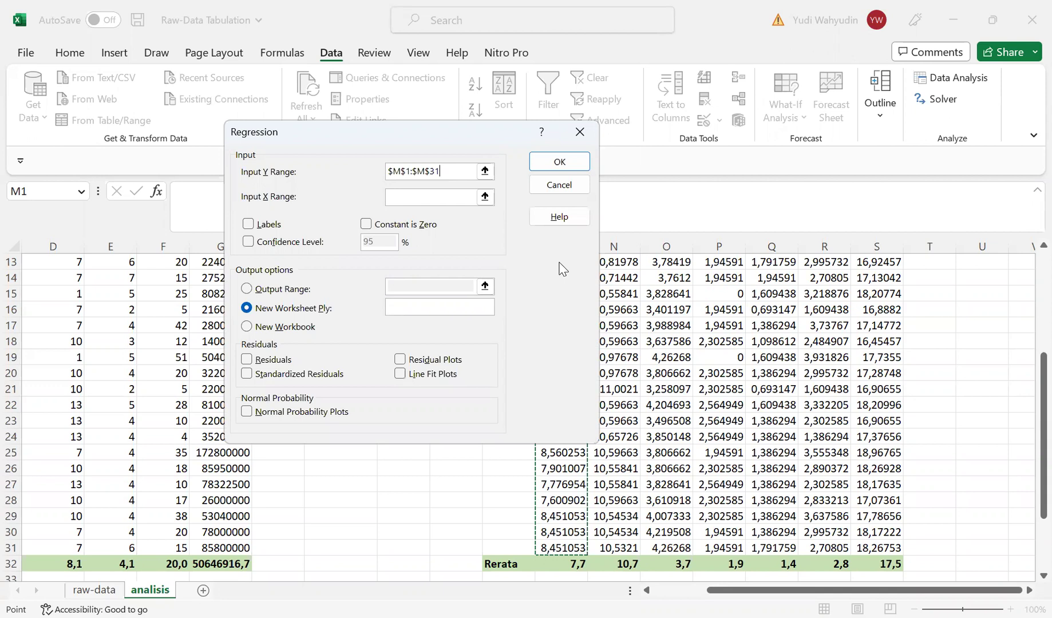
Step: Set the regression's Input X Range to $N$1:$S$31, covering the lnX1 to lnX6 headers and data without the average row
click(485, 198)
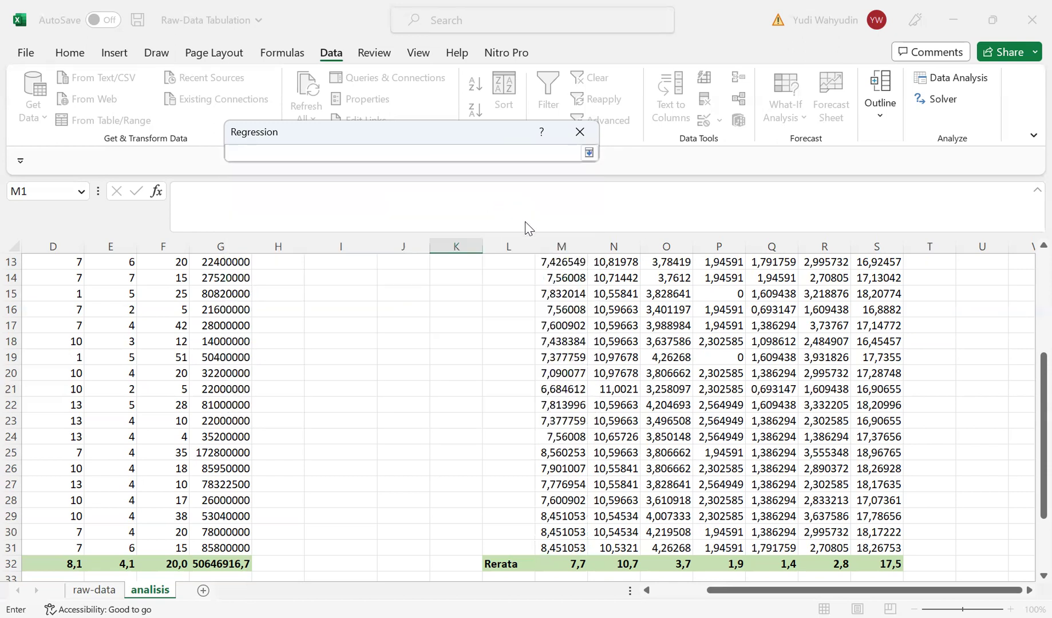
drag(1027, 395, 1028, 245)
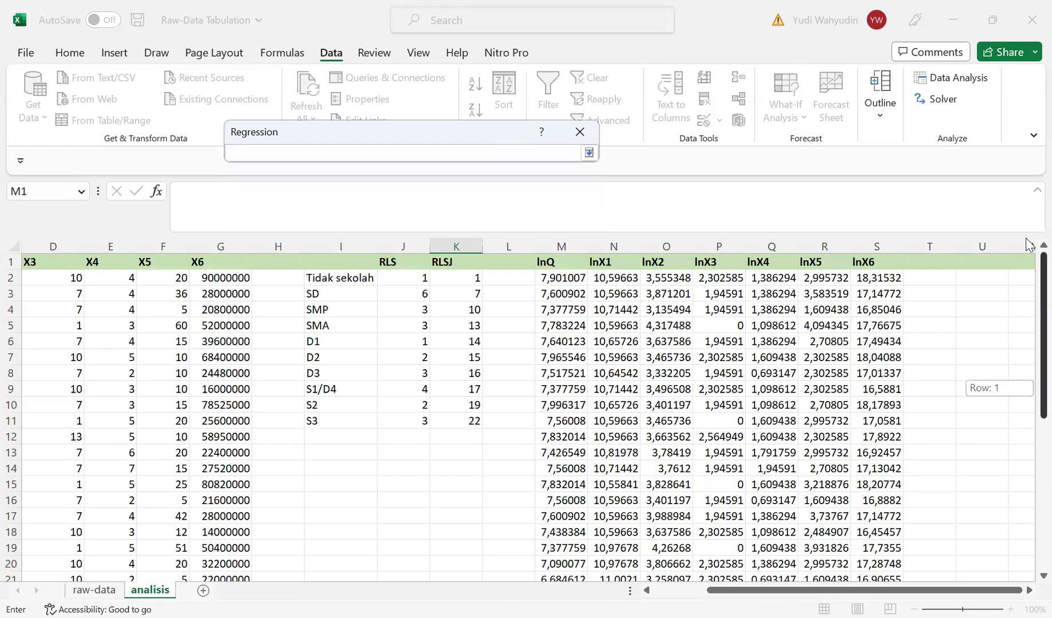
click(605, 262)
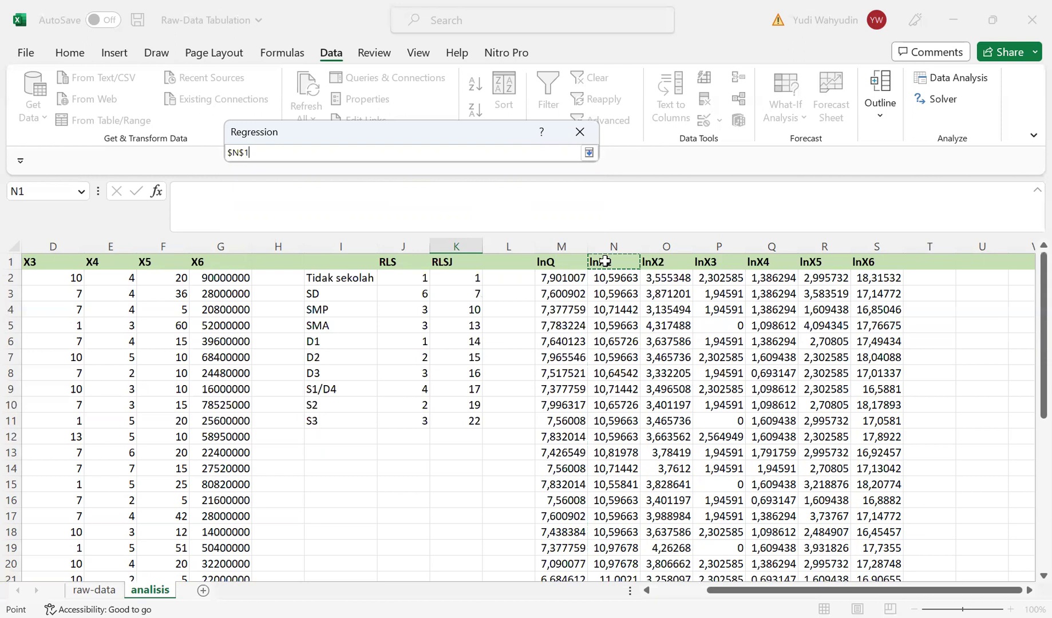
key(shift+Right)
key(shift+Right)
key(shift+Right)
key(shift+Right)
key(shift+Right)
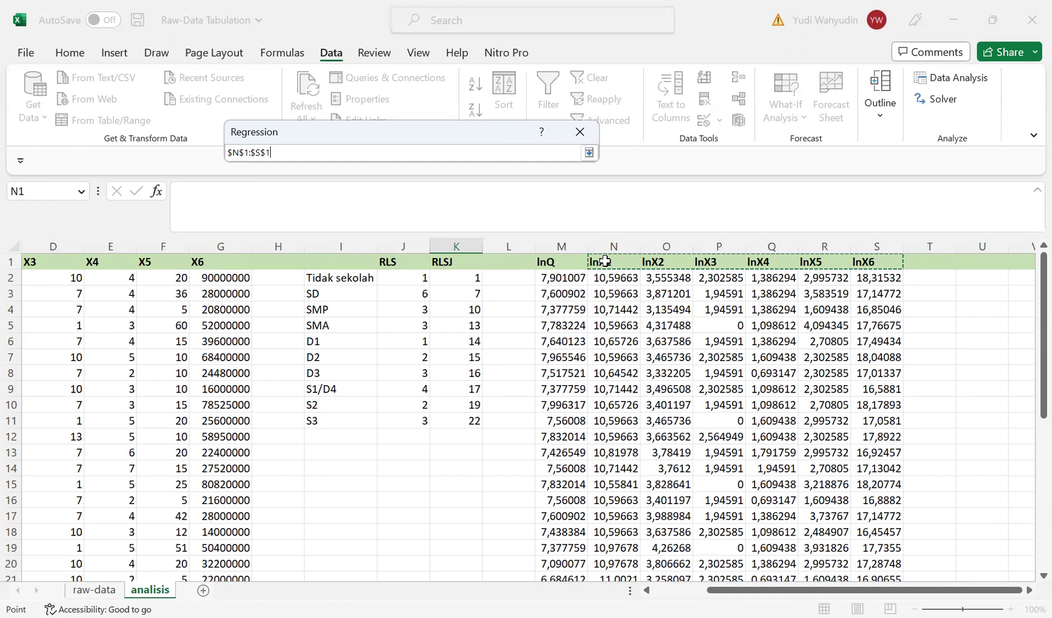
key(ctrl+shift+Down)
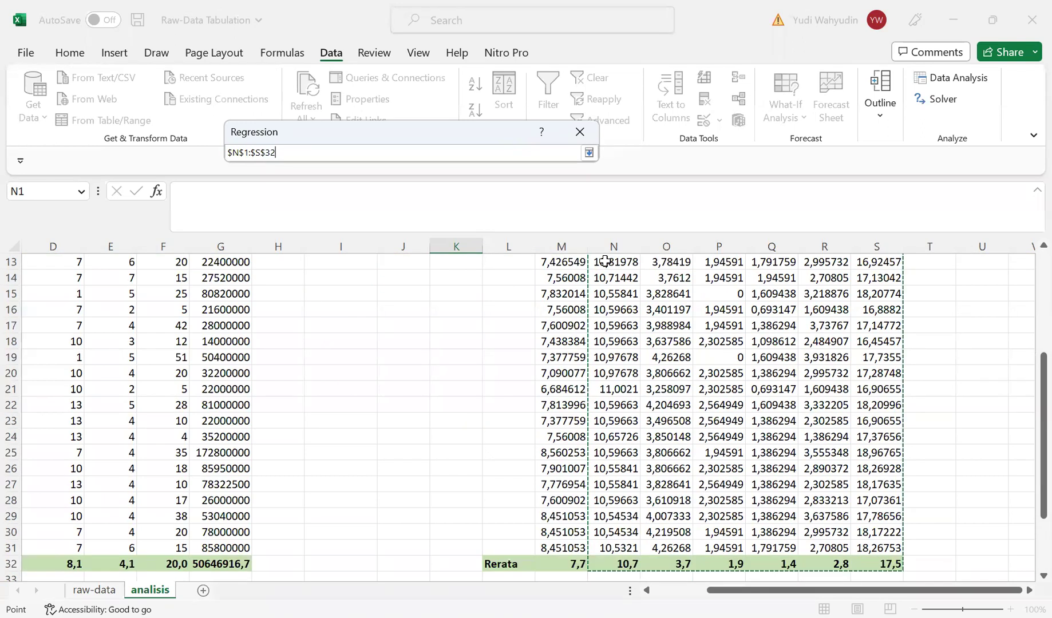
key(shift+Up)
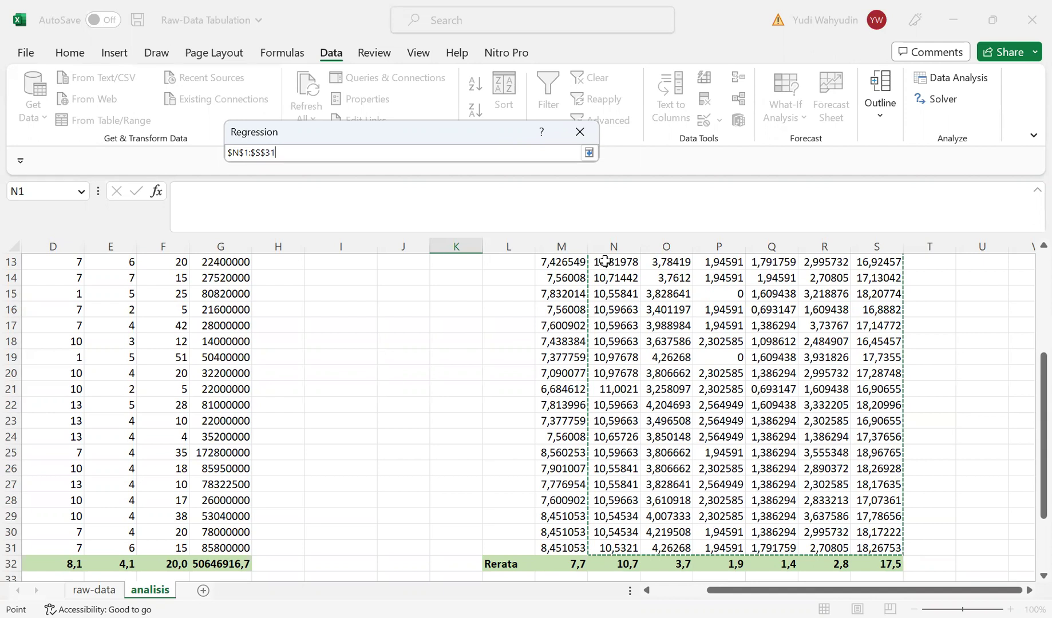
key(Return)
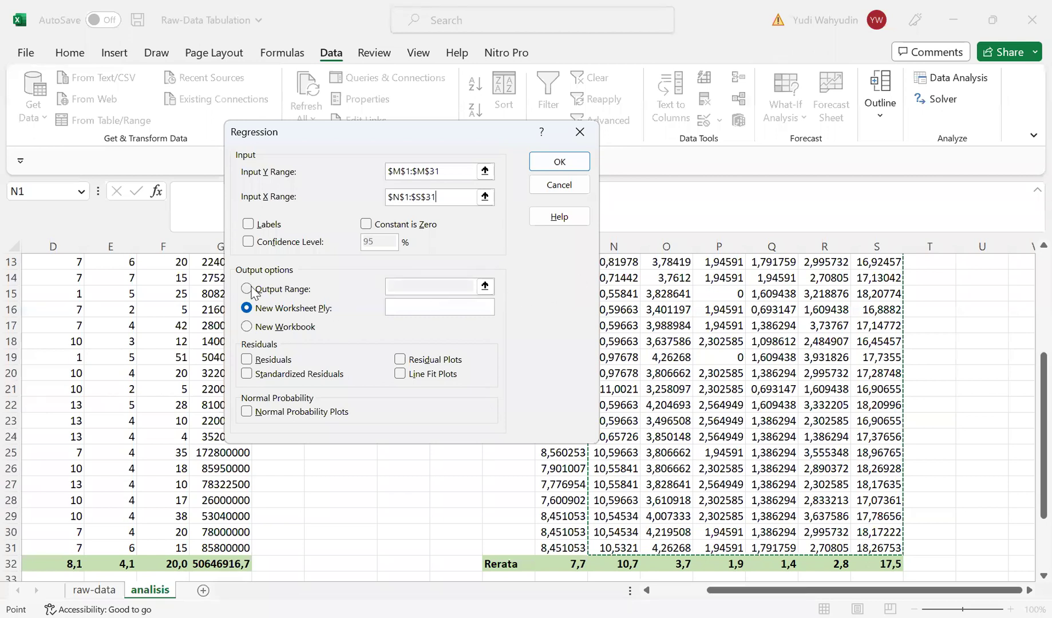
Step: Turn on Labels and the 95% Confidence Level for the regression
click(248, 225)
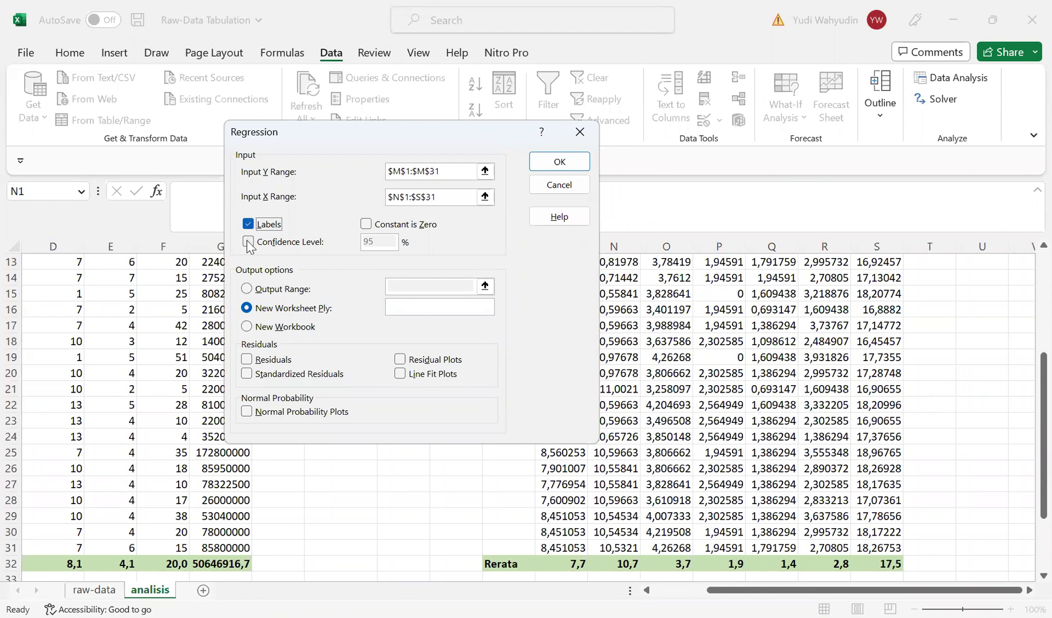
click(248, 242)
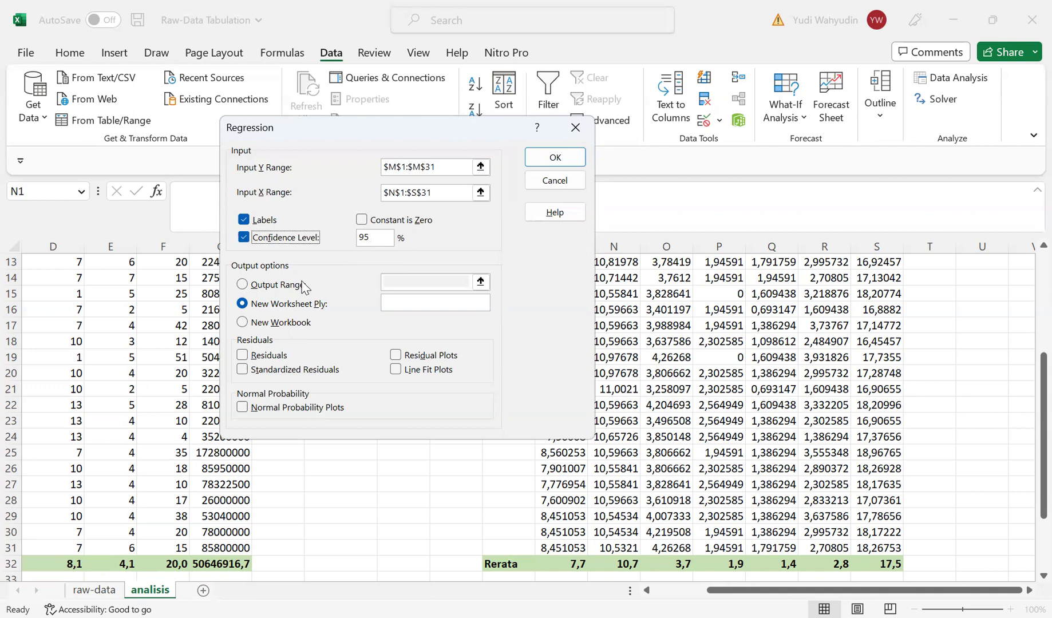
Step: Direct the regression output to $L$40 on the analisis sheet, below the average row, and run the regression
click(242, 286)
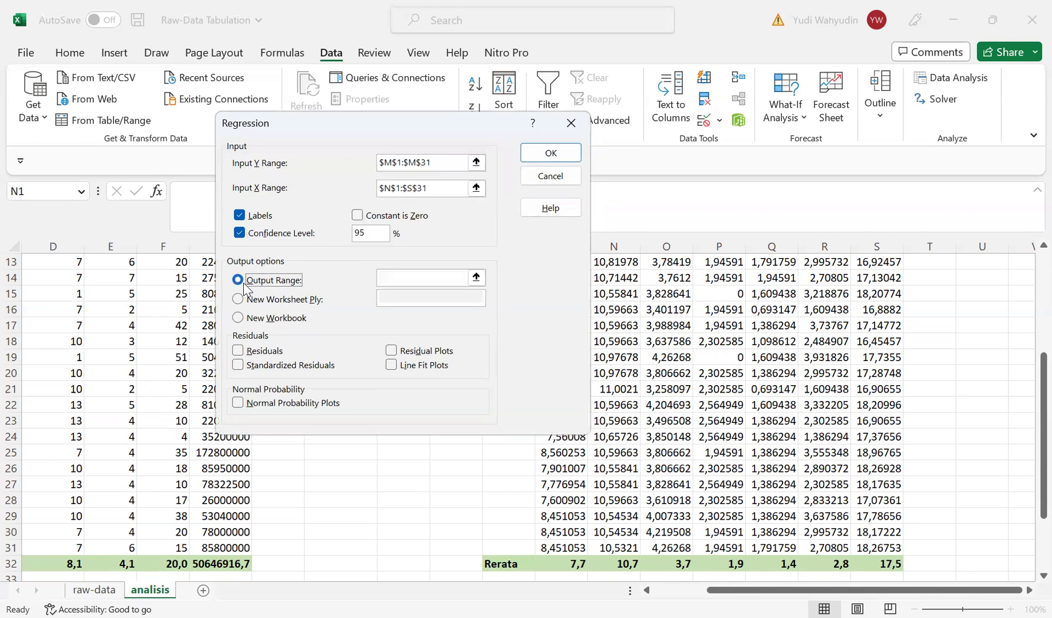
click(477, 279)
drag(1043, 374, 1028, 494)
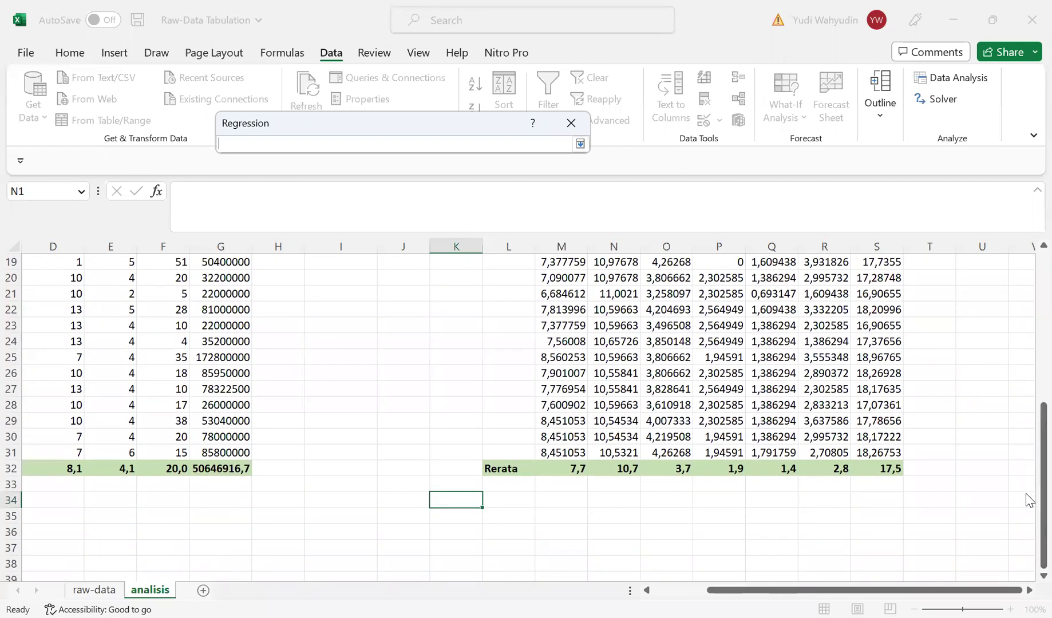
scroll(1027, 578, down, 1)
scroll(1027, 578, down, 1)
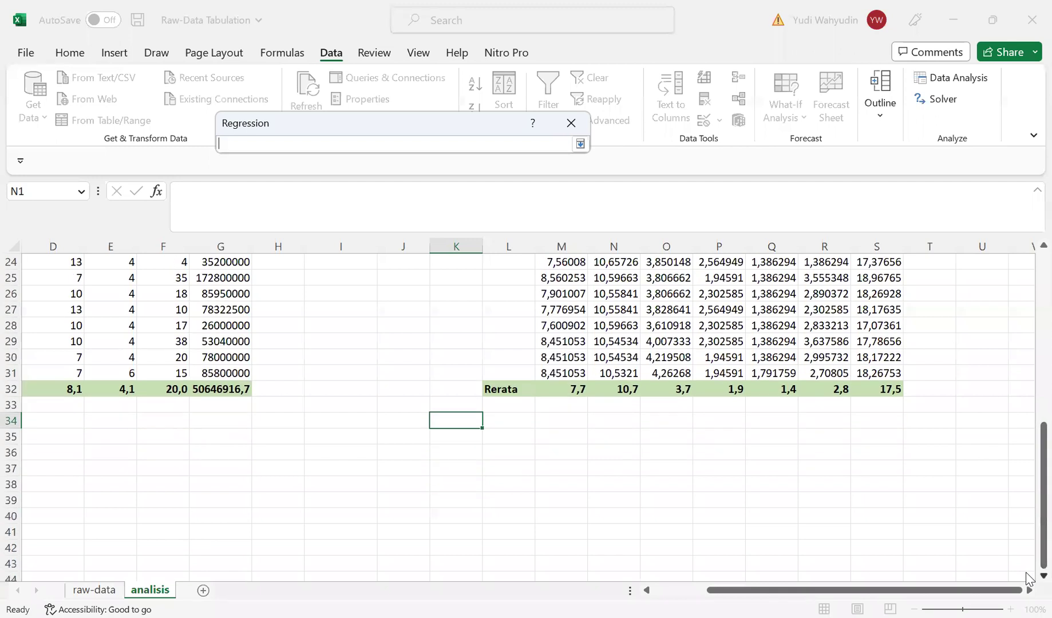
click(512, 516)
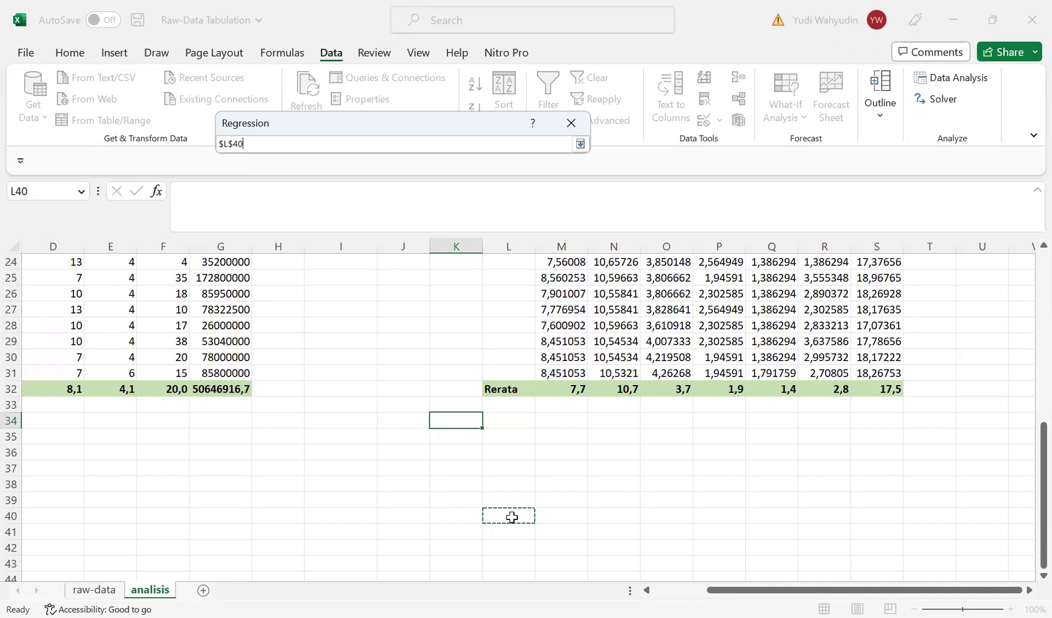
key(Return)
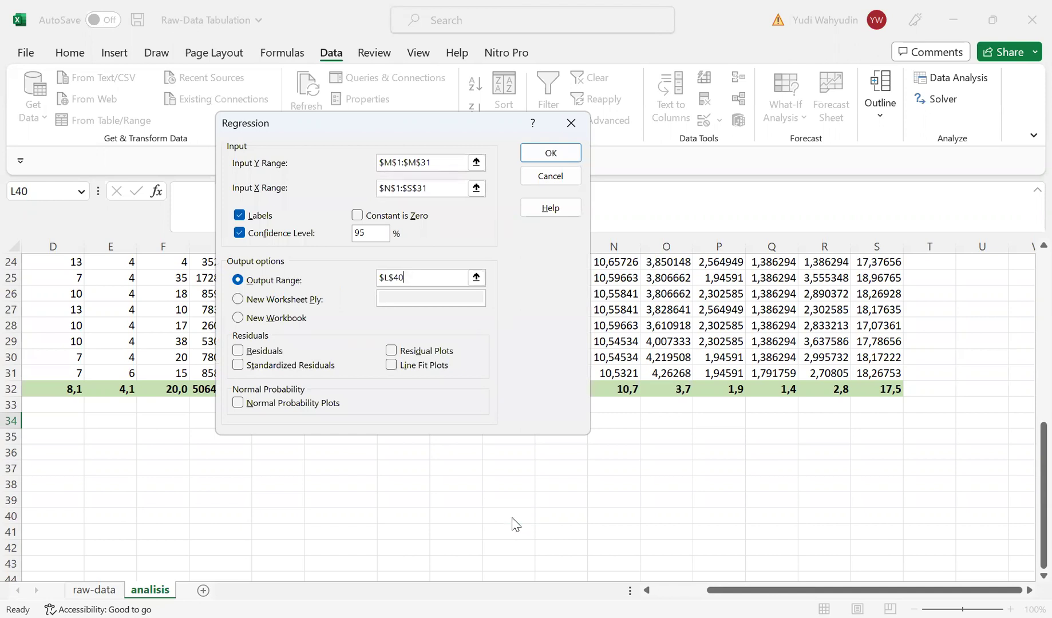
key(Return)
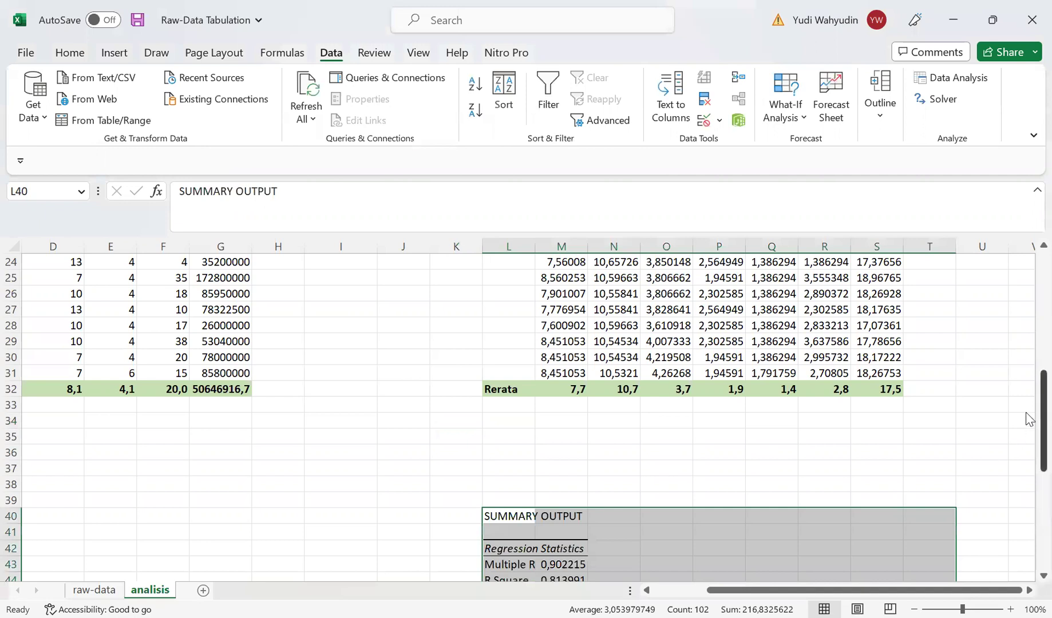
Step: Autofit the widths of columns L to T so the regression summary output is fully readable
drag(1029, 419, 1028, 493)
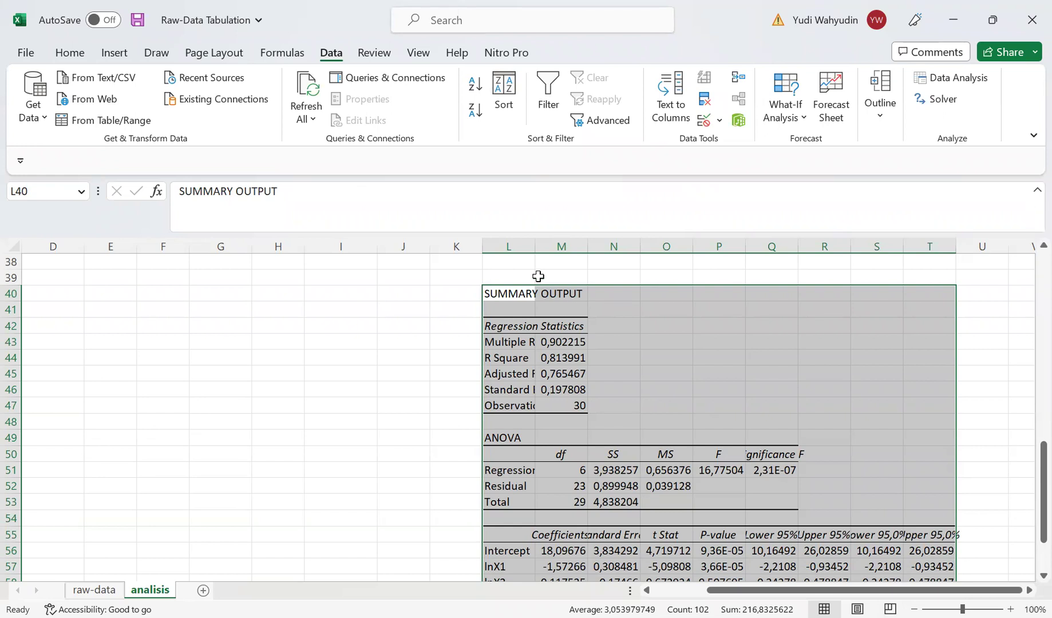
click(514, 245)
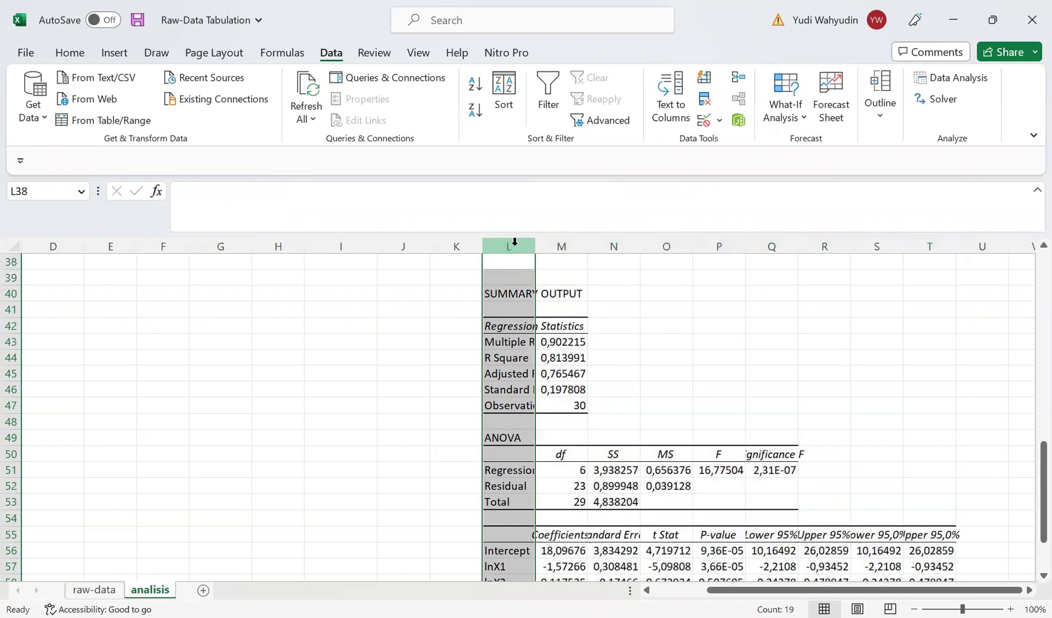
drag(514, 242, 930, 246)
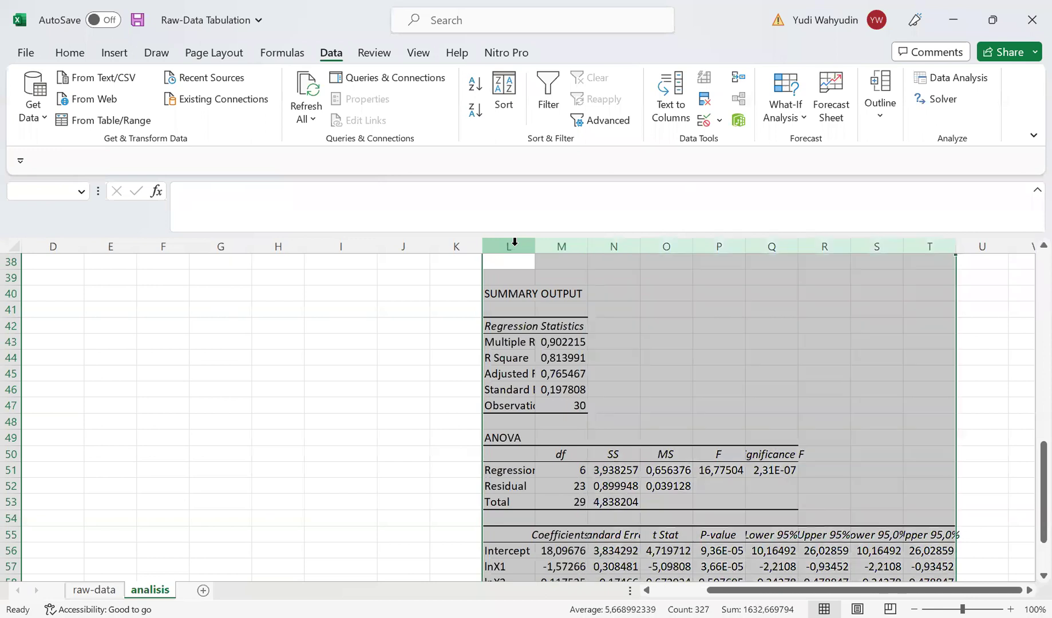
drag(514, 242, 577, 242)
drag(913, 222, 914, 223)
click(507, 237)
key(shift+Right)
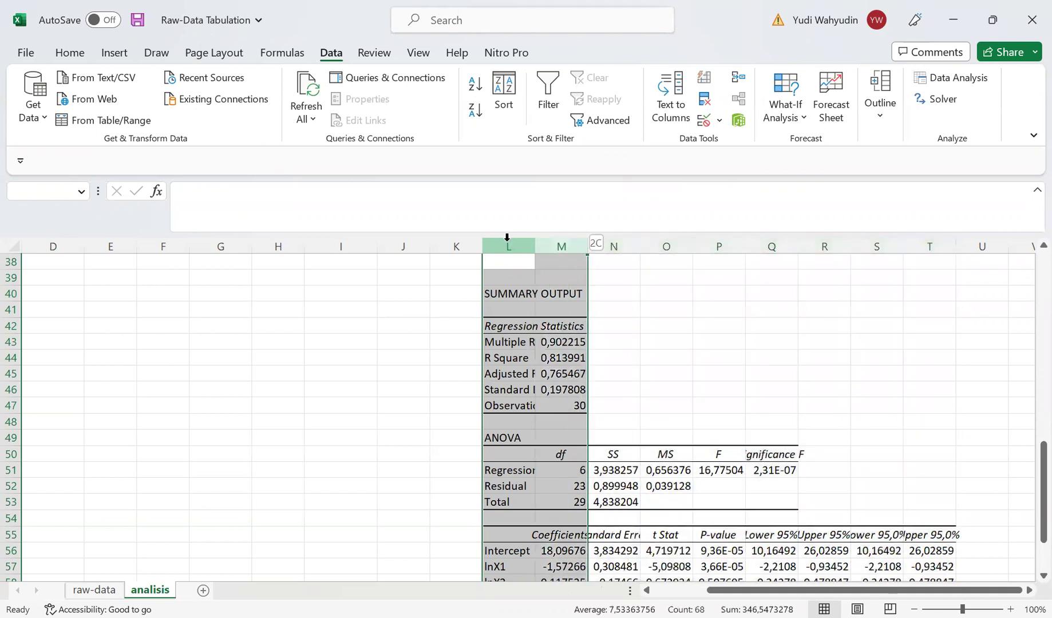
key(shift+Right)
key(shift+Right)
key(shift+Right)
key(shift+Right)
key(shift+Right)
key(shift+Right)
key(shift+Right)
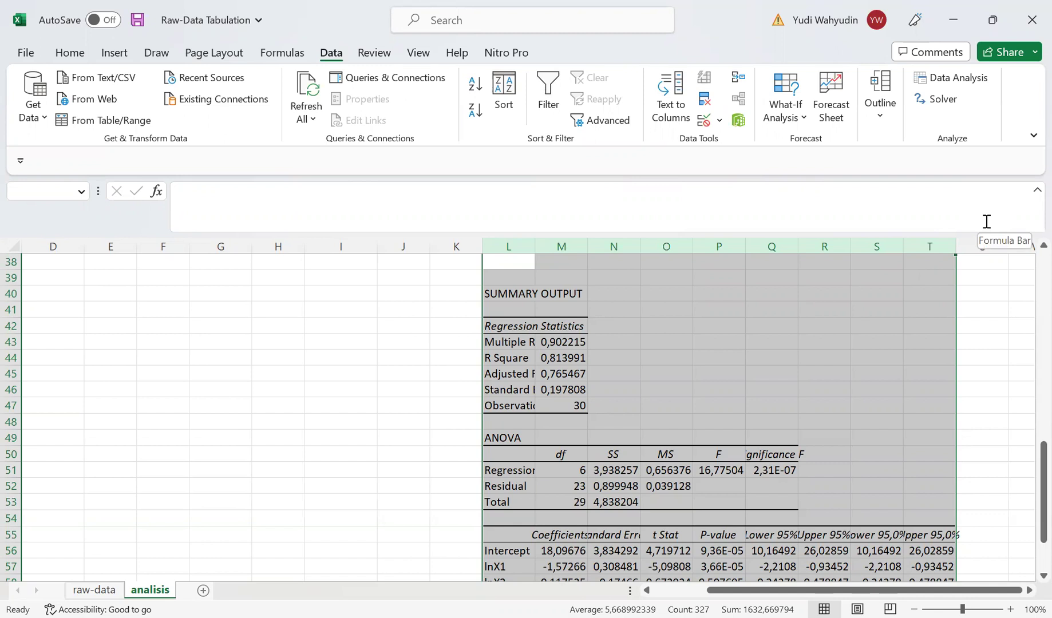
double_click(535, 246)
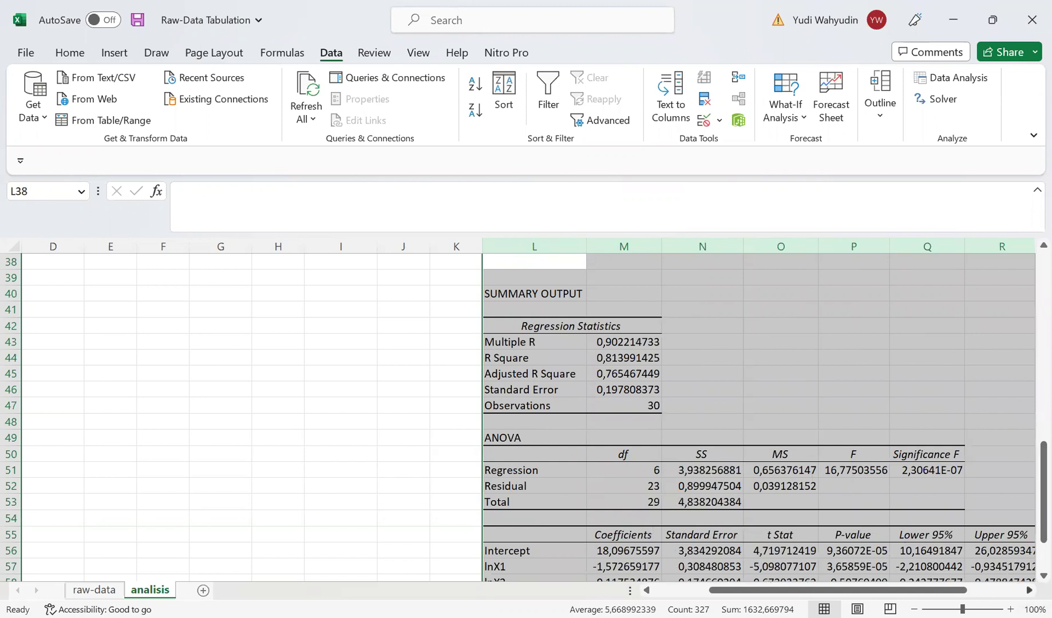
Step: Enter the label b1 in cell L66, below the regression coefficients table
scroll(542, 409, right, 5)
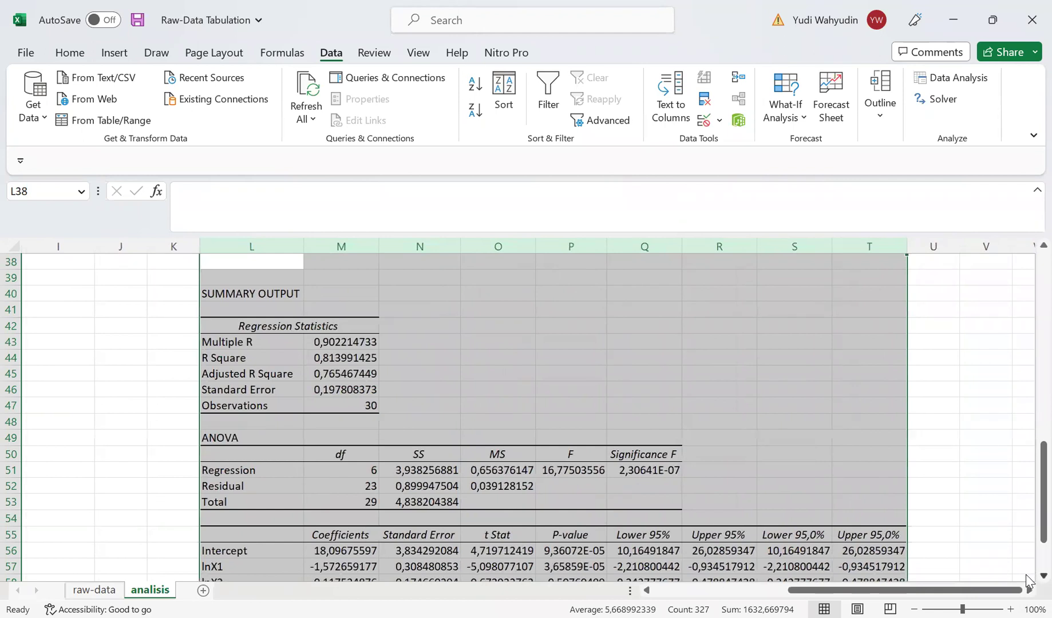
scroll(1027, 581, down, 2)
scroll(1027, 581, down, 3)
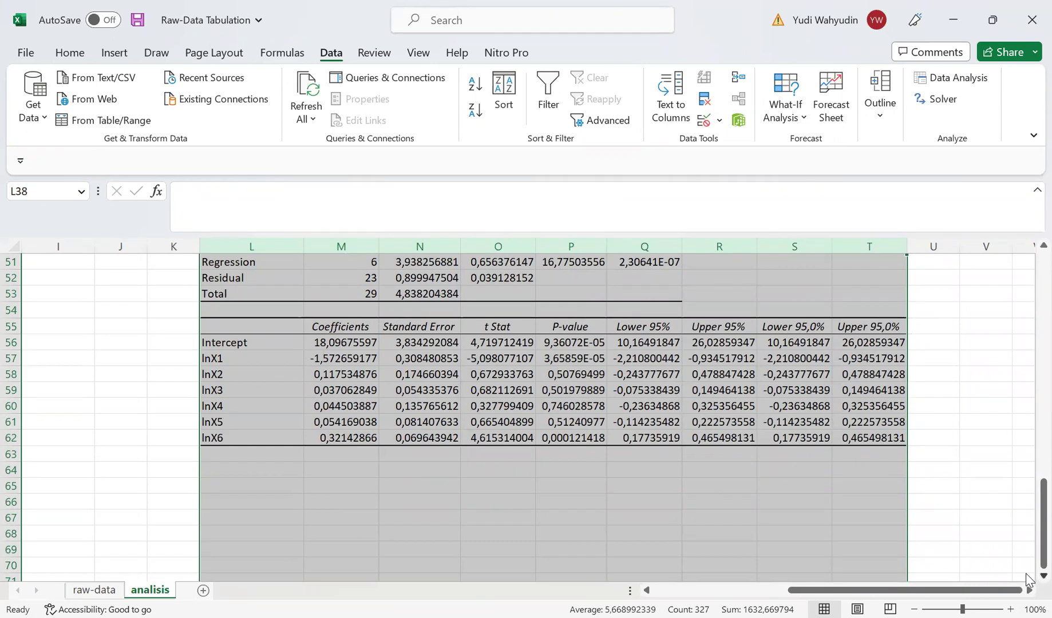
click(257, 503)
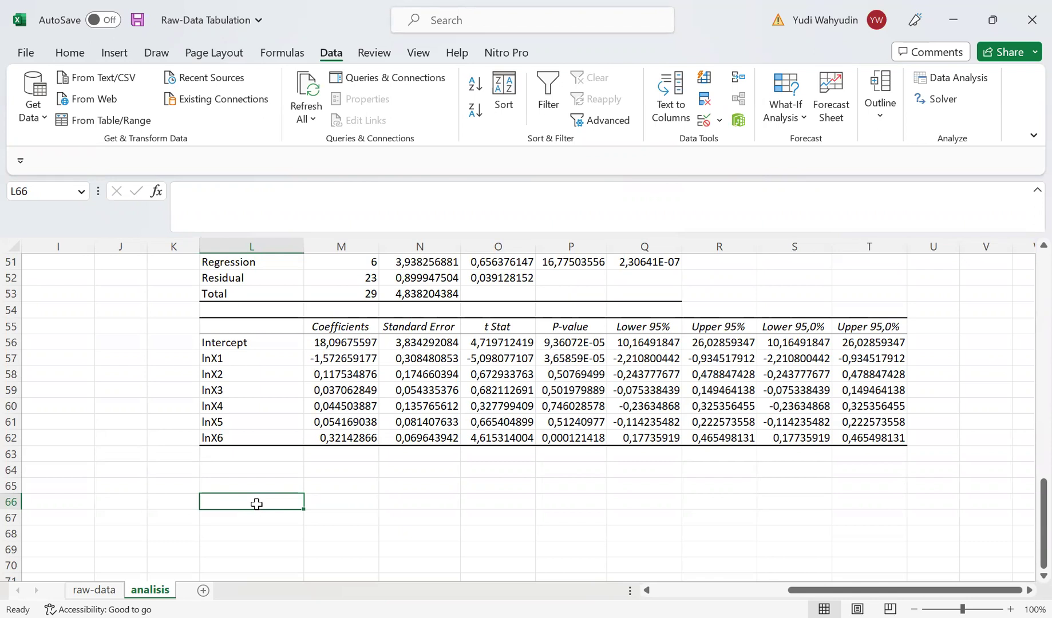
text(b1)
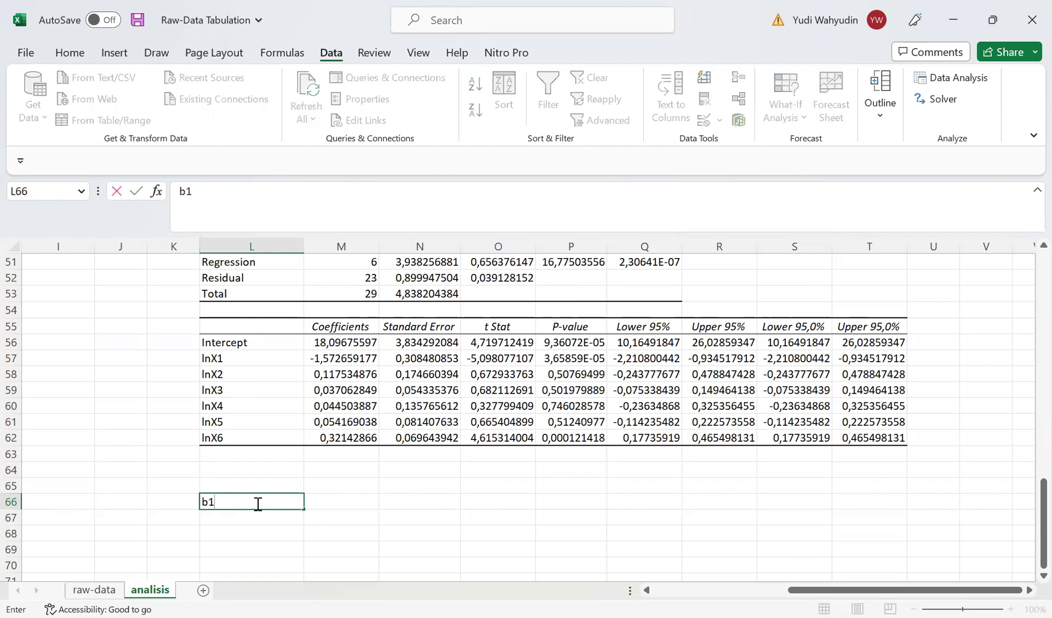
key(Tab)
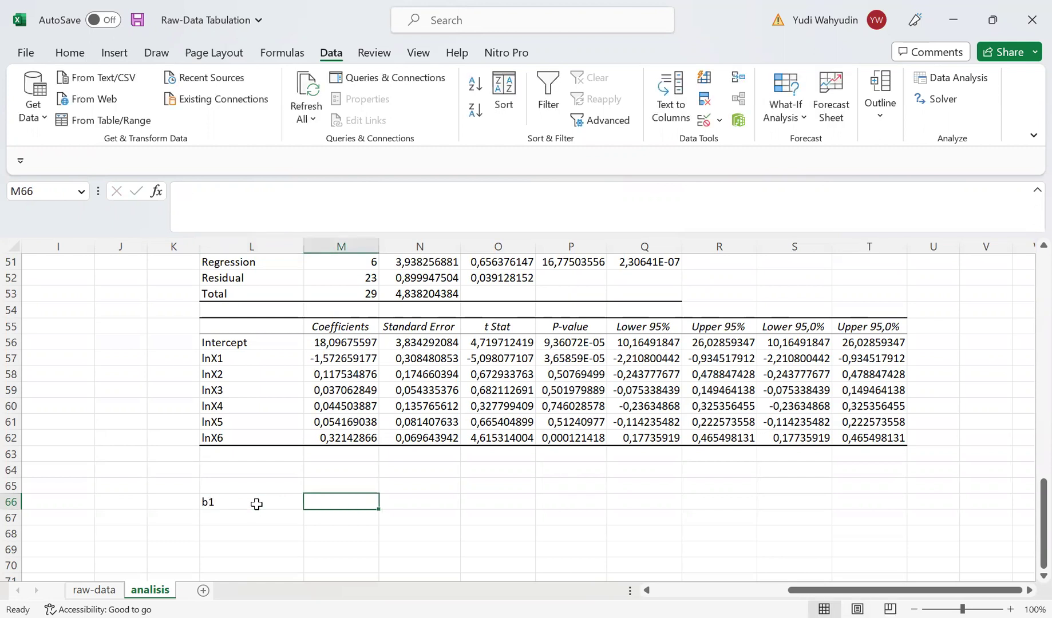
Step: Link cell M66 beside the b1 label to the lnX1 coefficient with the formula =M57
text(=)
key(Up)
key(Up)
key(Up)
key(Up)
key(Up)
key(Up)
key(Up)
key(Up)
key(Up)
key(Return)
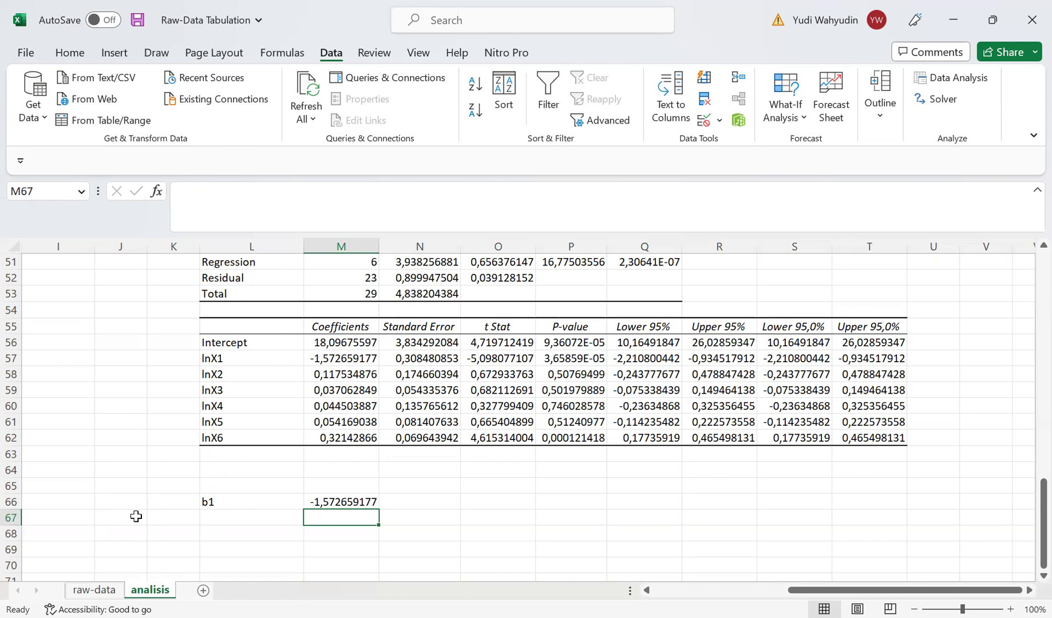
click(207, 503)
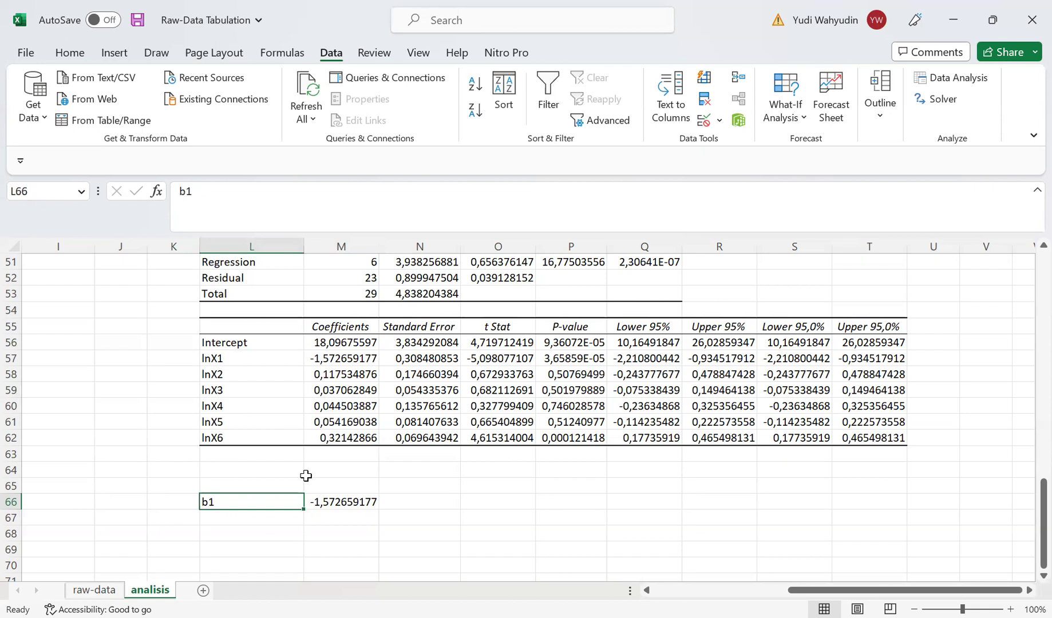
key(Right)
key(Left)
key(Right)
key(Left)
key(Right)
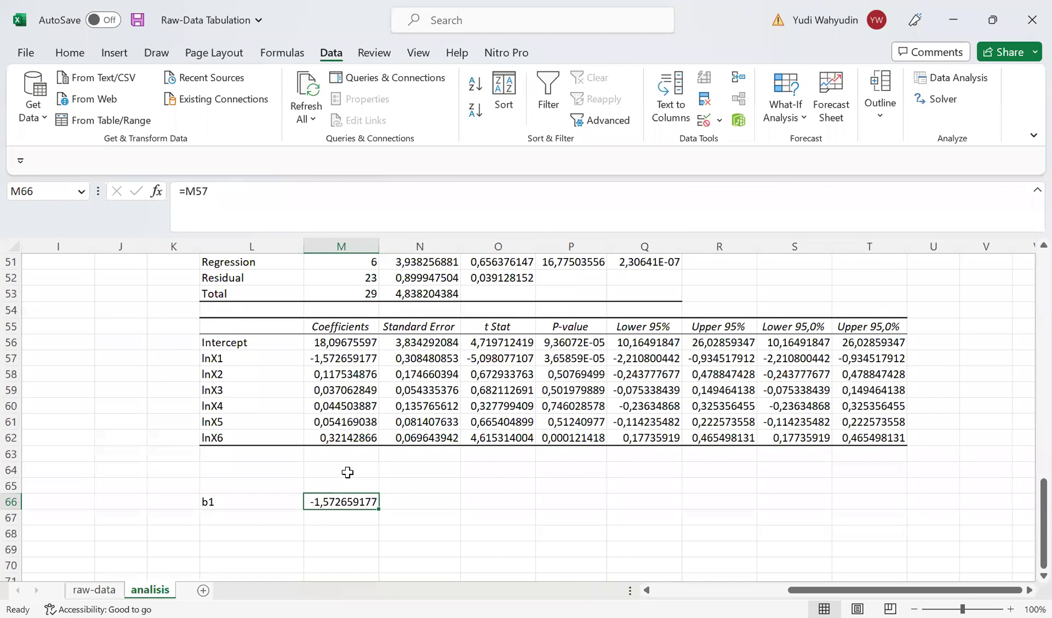
click(235, 499)
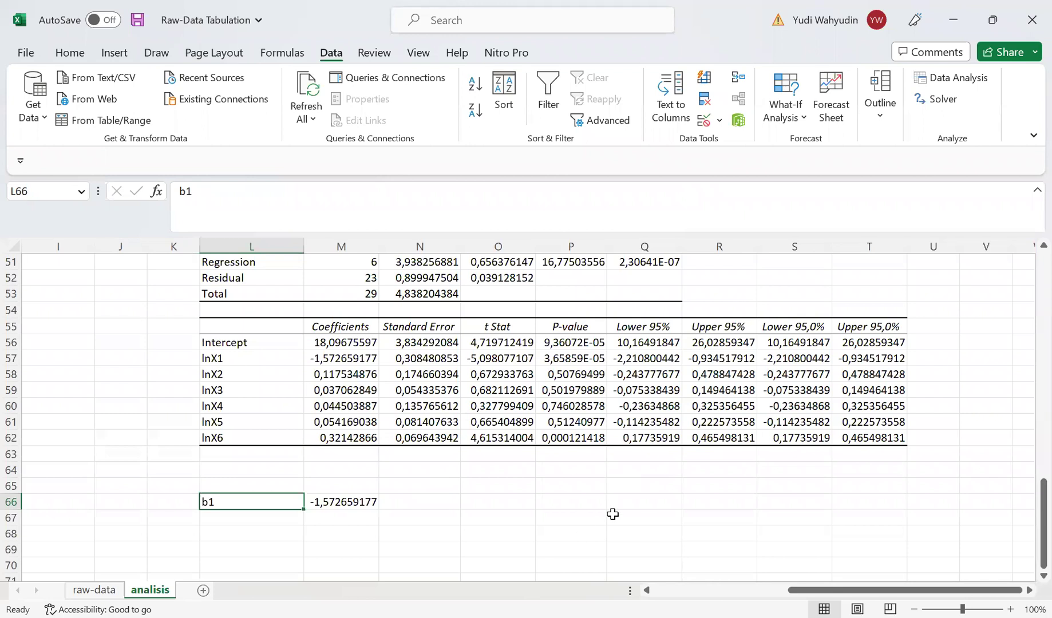
click(560, 485)
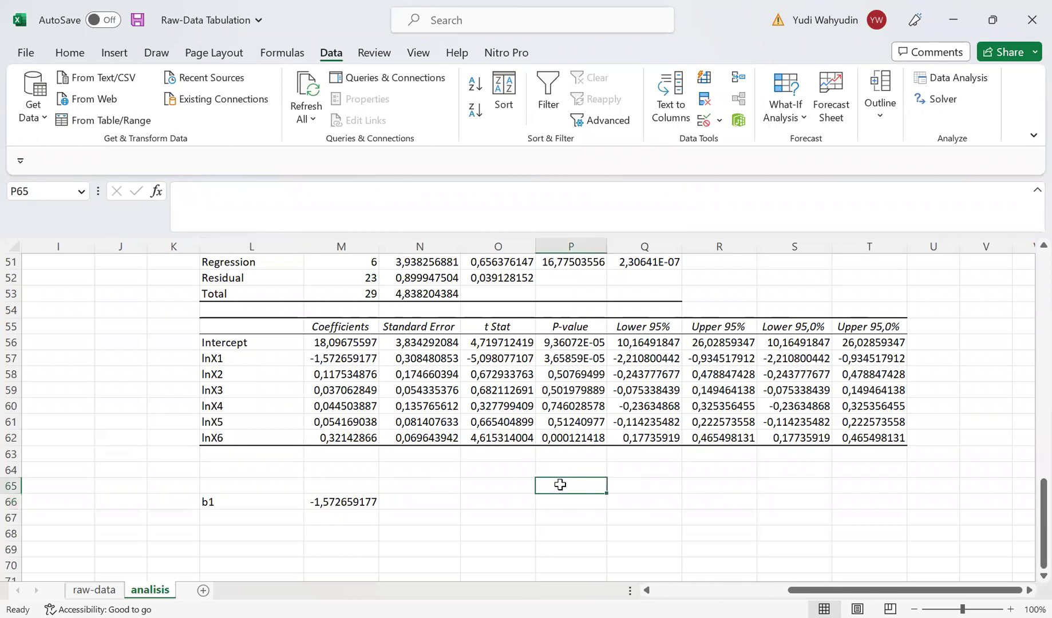
Step: Write the model equation Q=b0X1^b1X2^b2..X6^b6 in column P and move it into cell P66, level with the b1 row
text(Q)
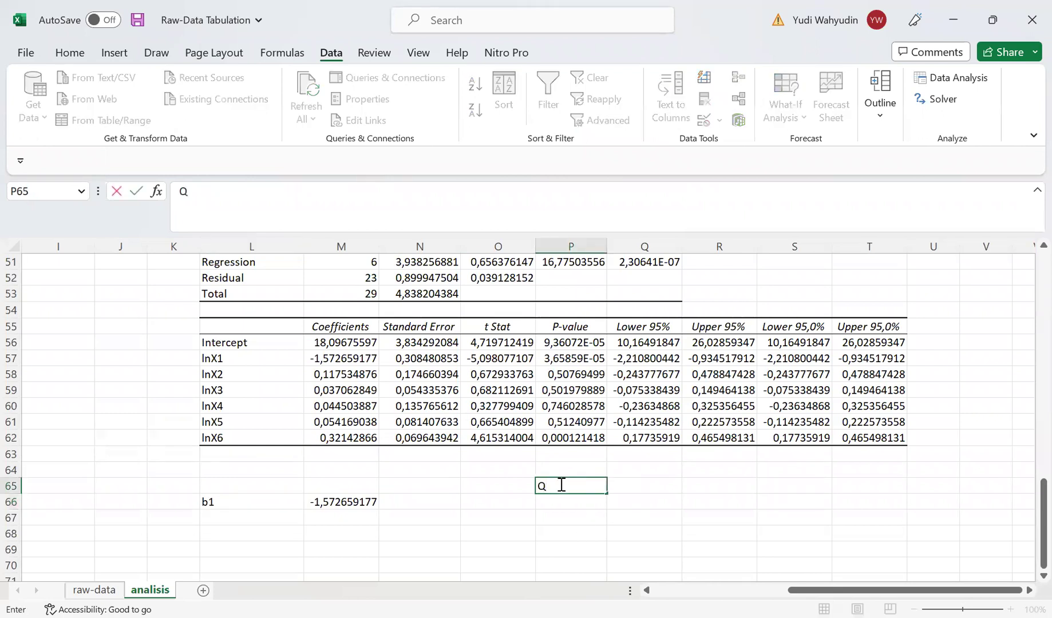
text(=b0X1^b1X)
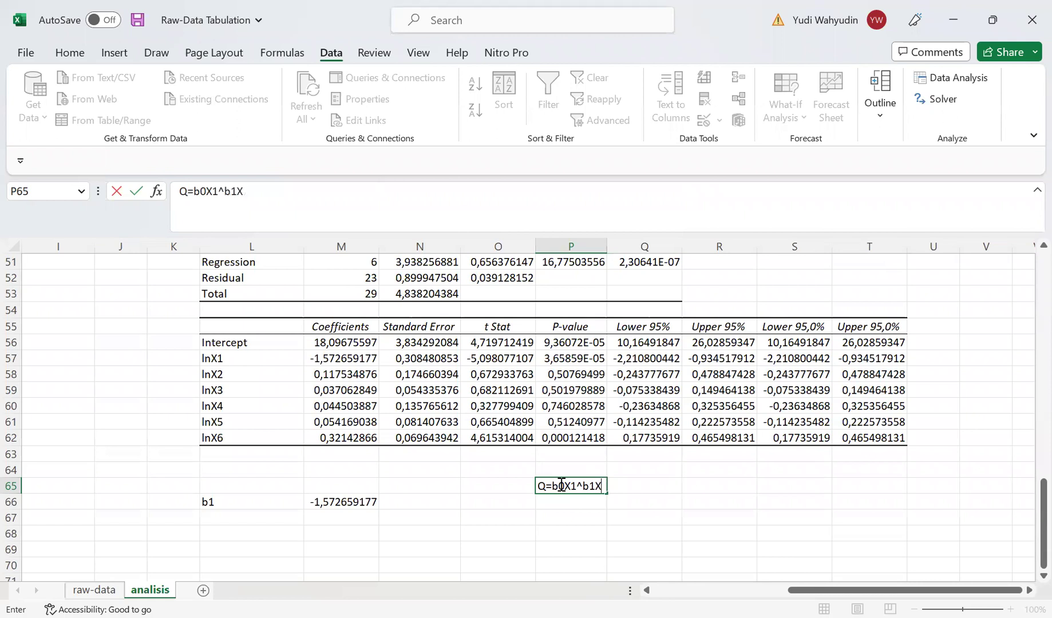
text(2^b)
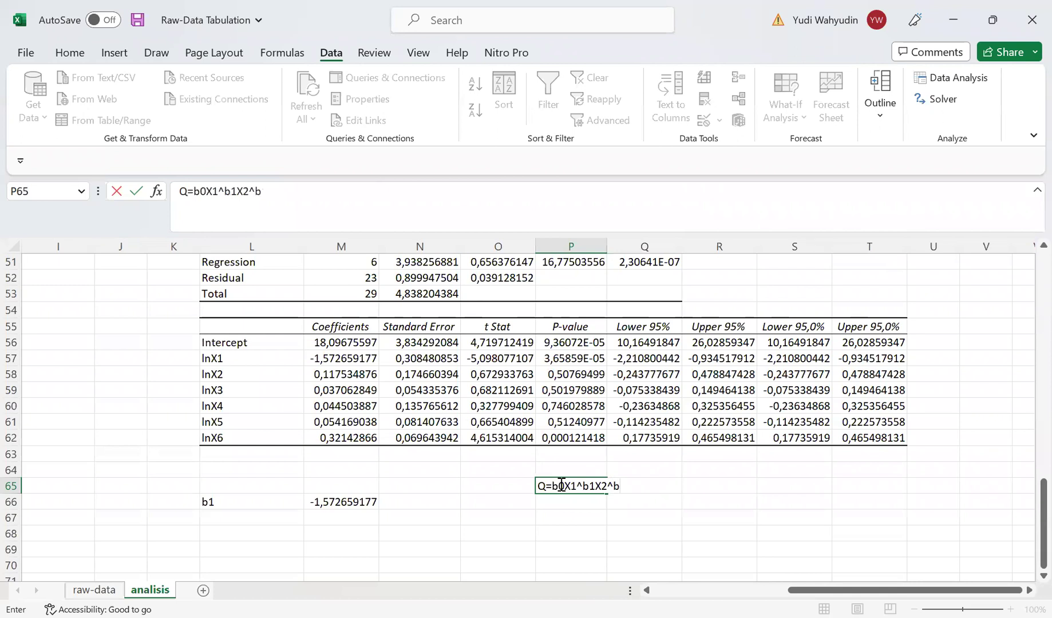
text(2..X6)
text(b6)
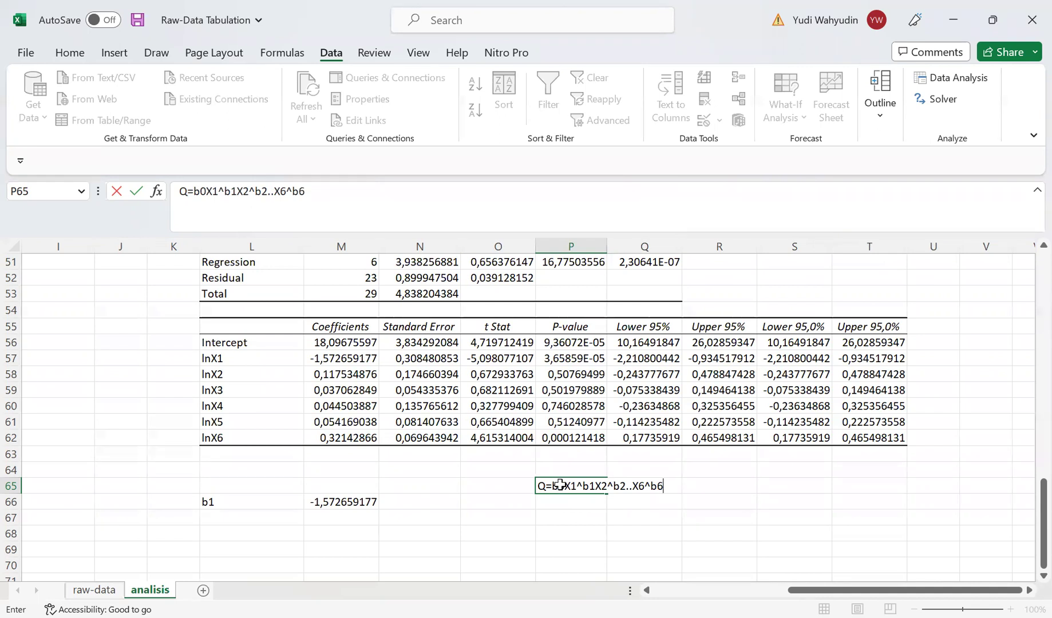
key(Return)
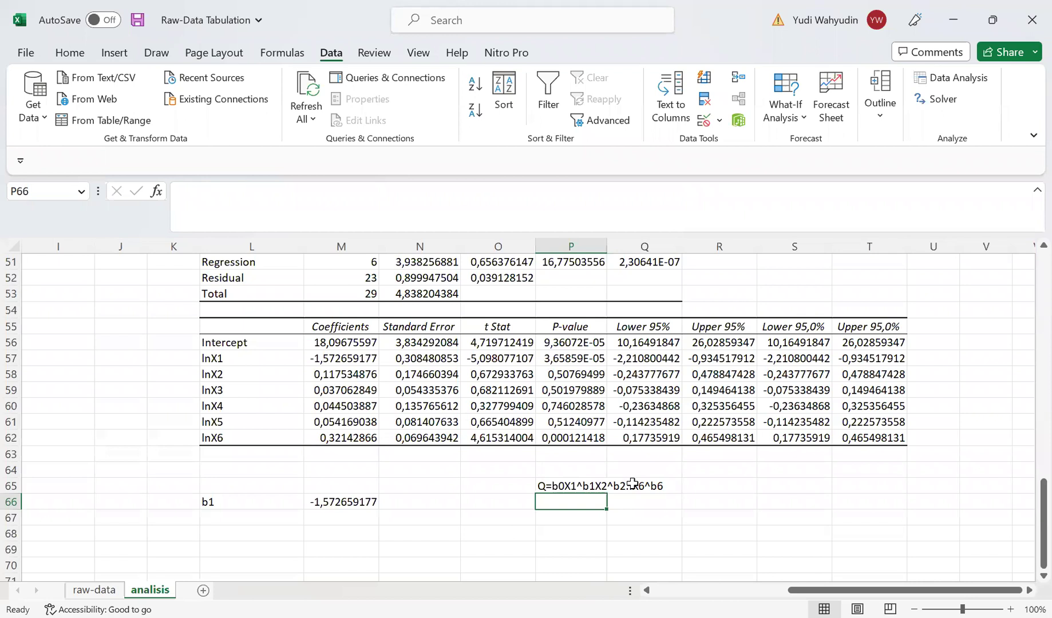
click(551, 489)
drag(556, 494, 559, 507)
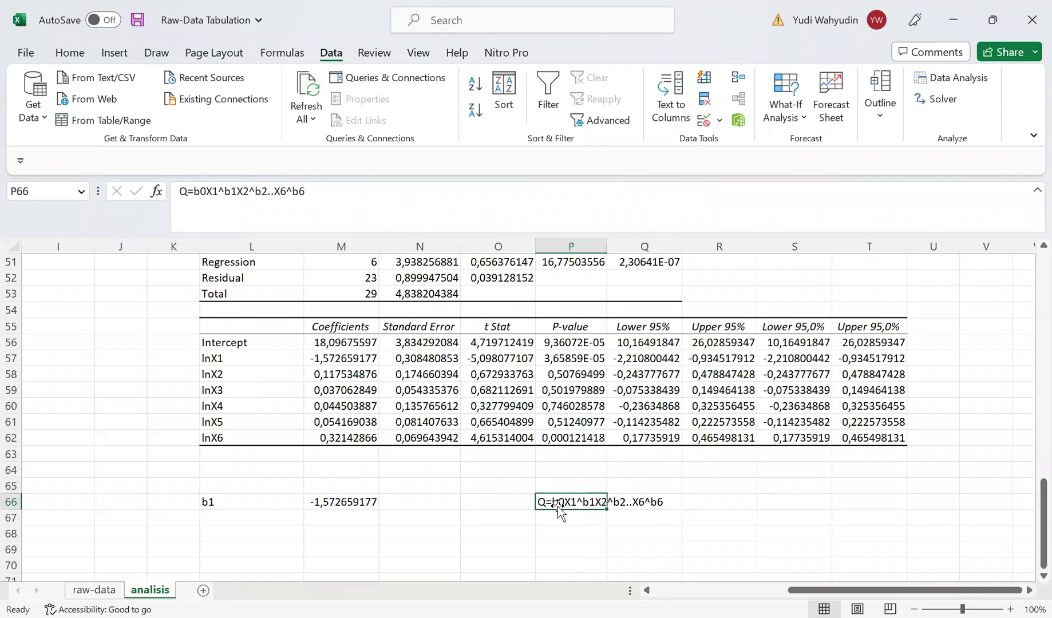
Step: Enter the log-linear form lnQ=lnb0+b1lnX1+b2lnX2+..+b6lnX6 in cell P67, directly below the model equation
click(545, 515)
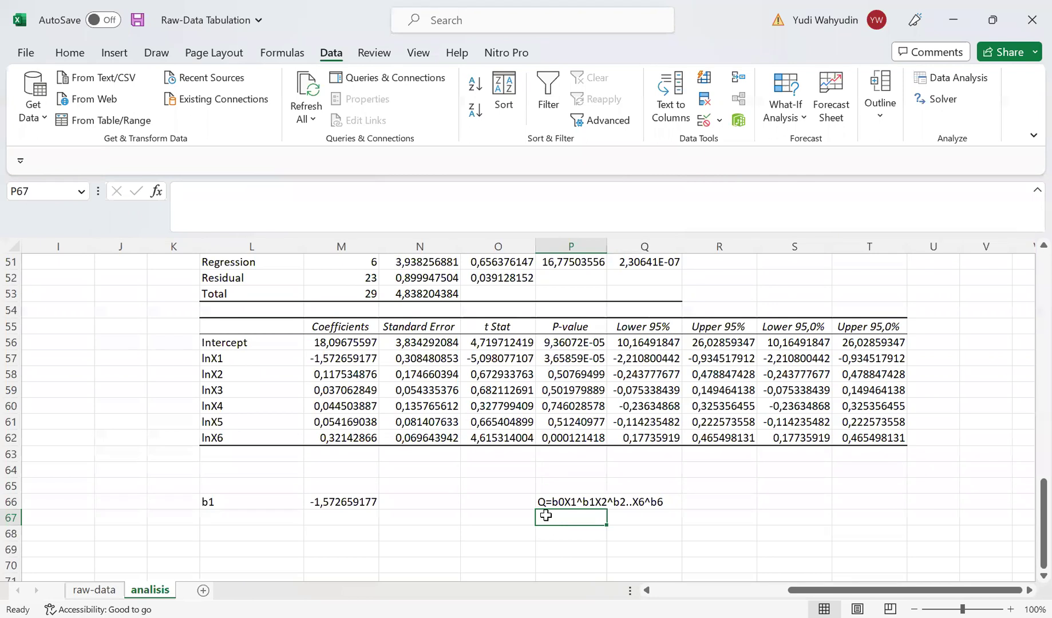
text(lnQ)
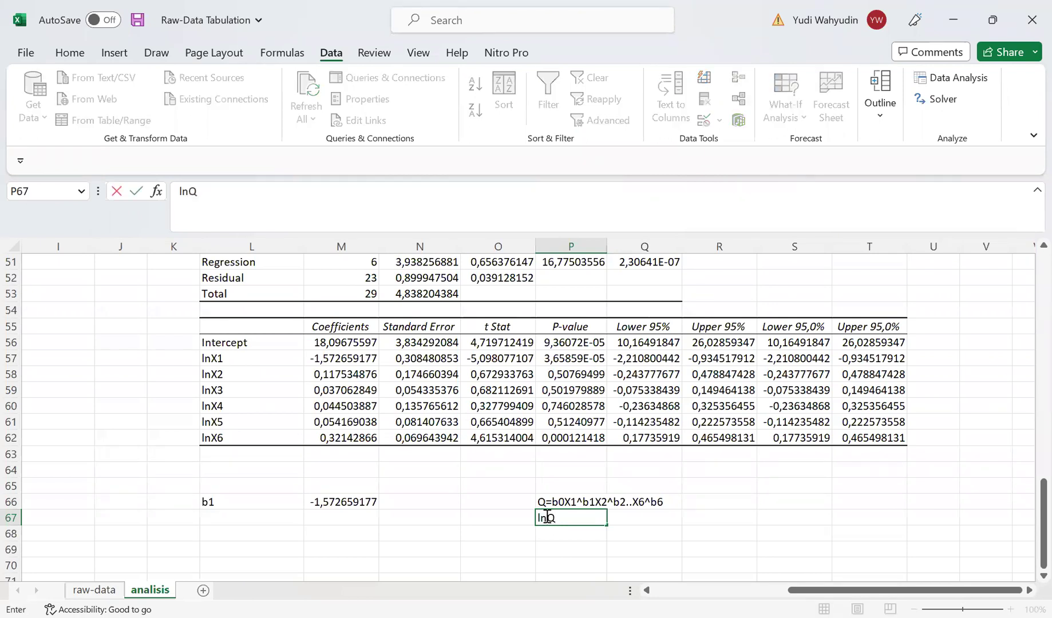
text(=lnb)
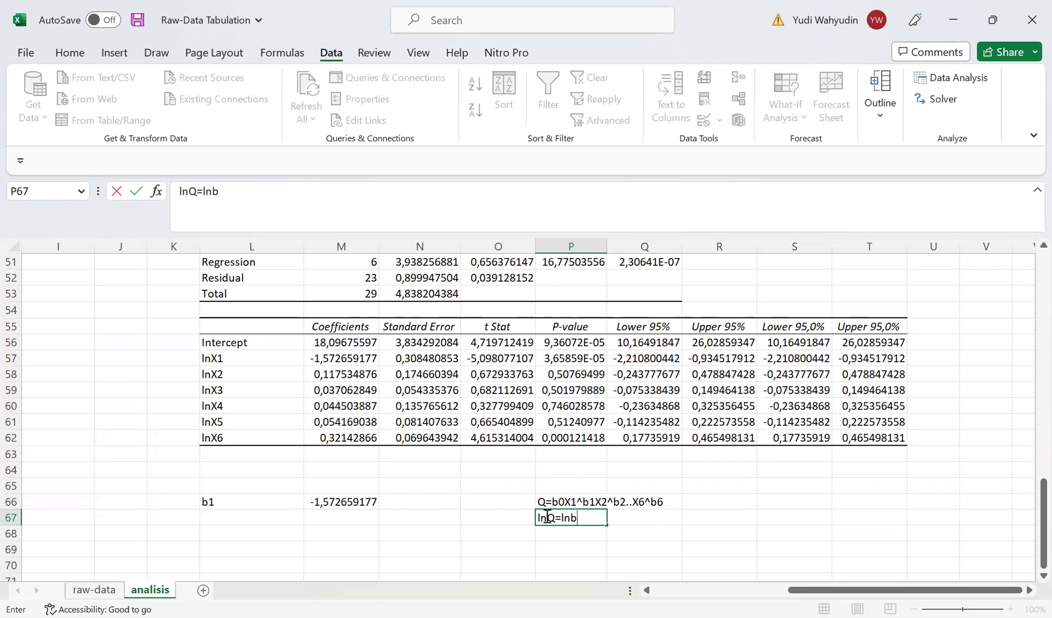
text(0+b1lnX)
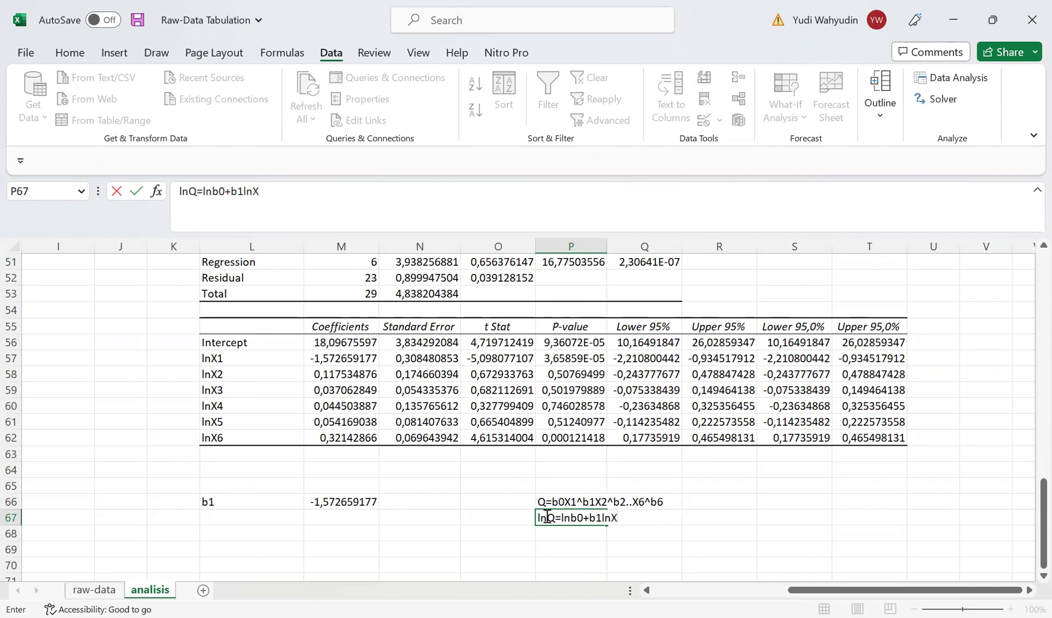
text(1+b2ln)
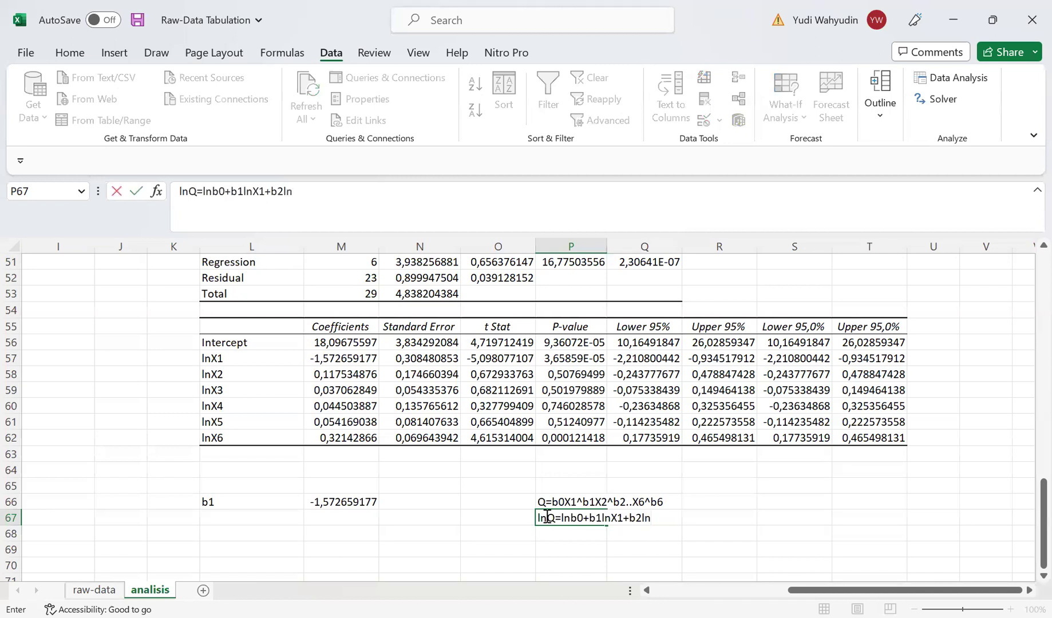
text(X2+..+b6lnX6)
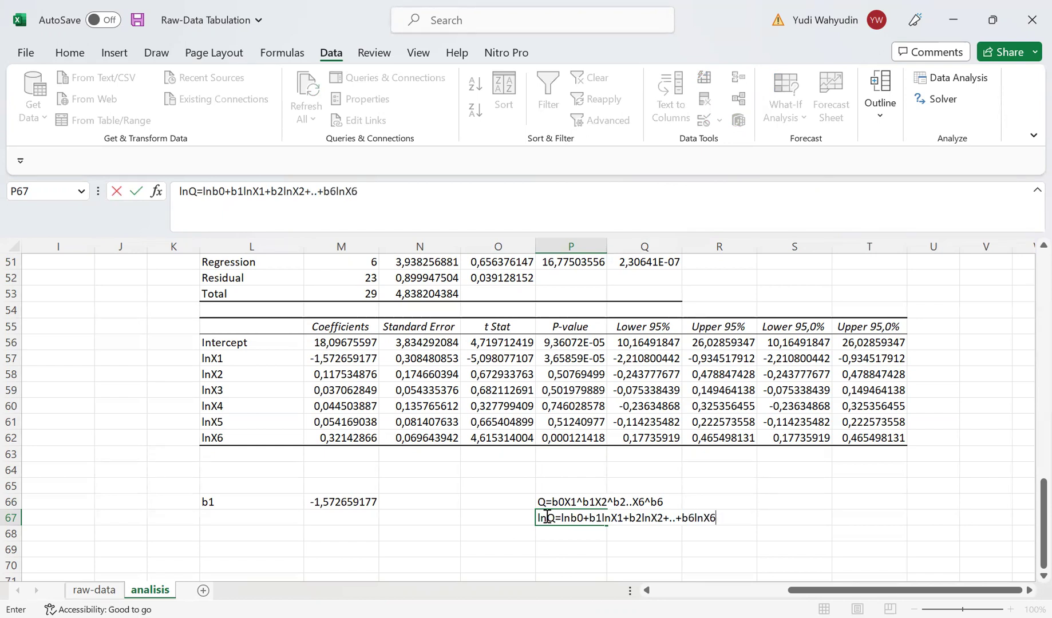
key(Return)
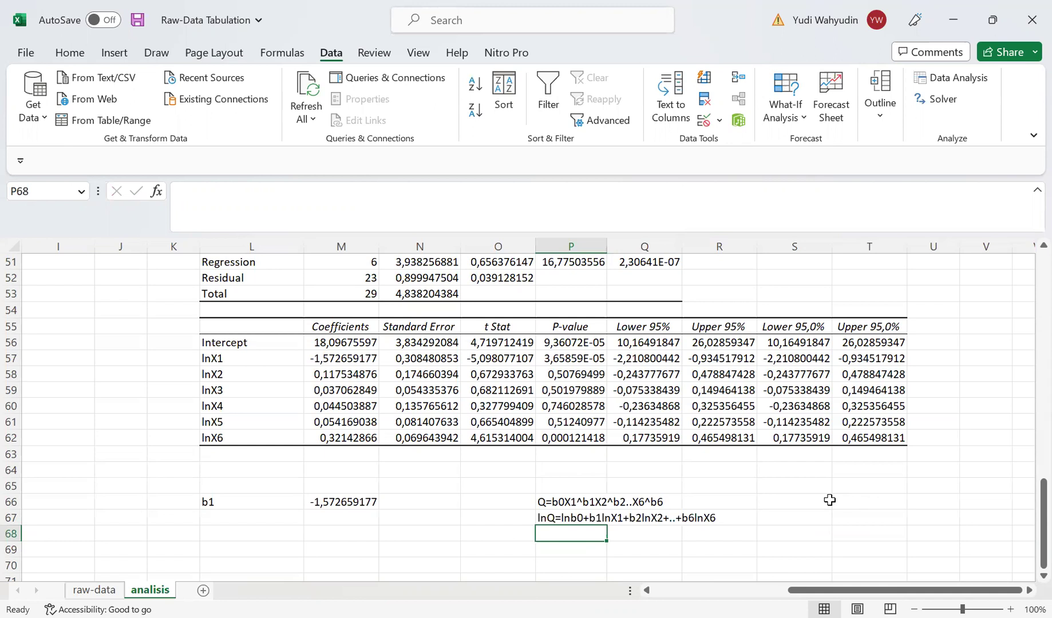
key(Left)
key(Left)
key(Left)
key(Left)
key(Left)
key(Up)
key(Up)
key(Right)
key(Down)
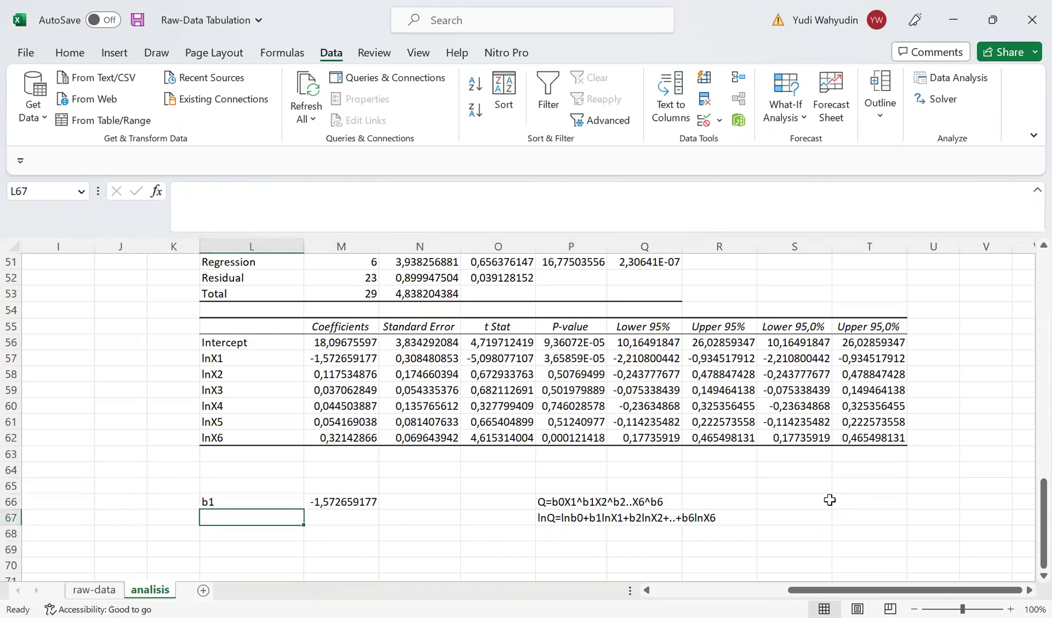
key(Right)
key(Right)
key(Right)
key(Right)
key(Right)
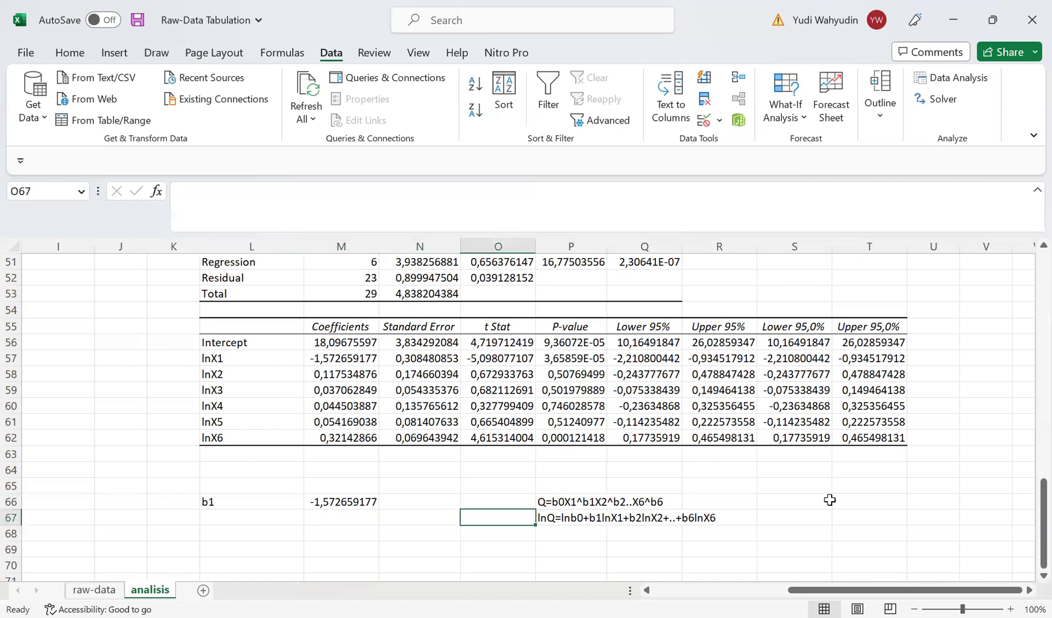
key(Left)
key(Left)
key(Right)
key(Right)
key(Right)
key(Right)
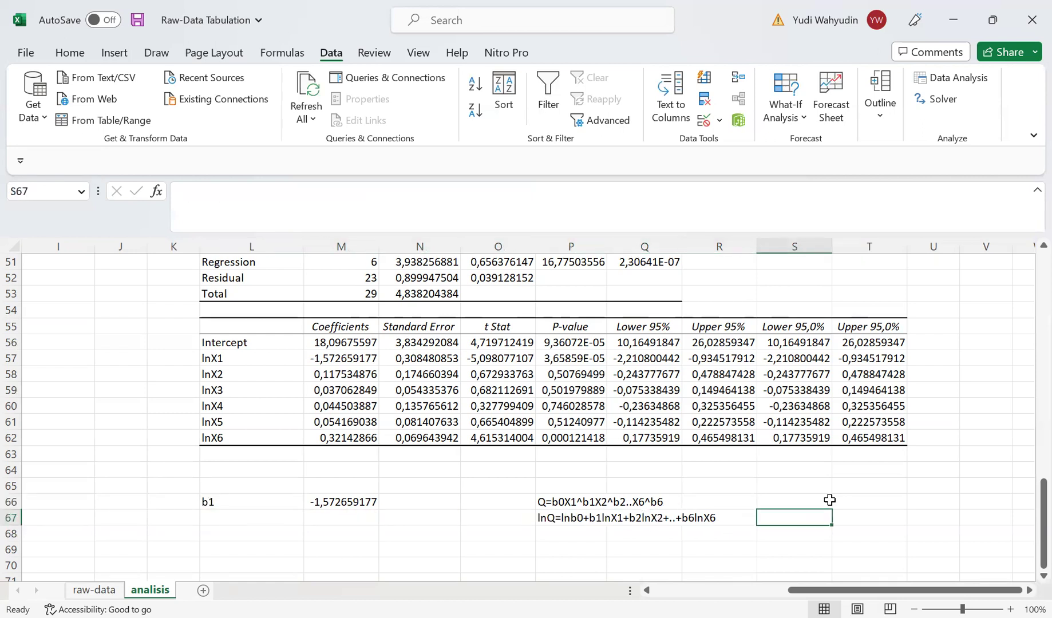
key(Left)
key(Left)
key(Left)
key(Left)
key(Right)
key(Right)
key(Left)
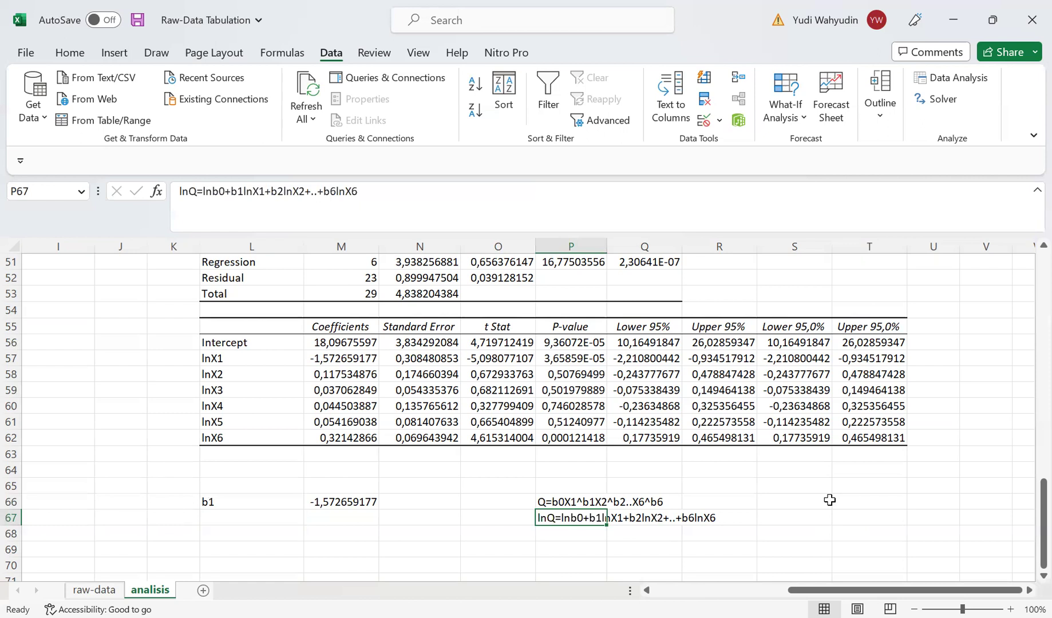
Step: Enter the label b' in cell L67, below the b1 label
key(Left)
key(Left)
key(Left)
key(Left)
key(Left)
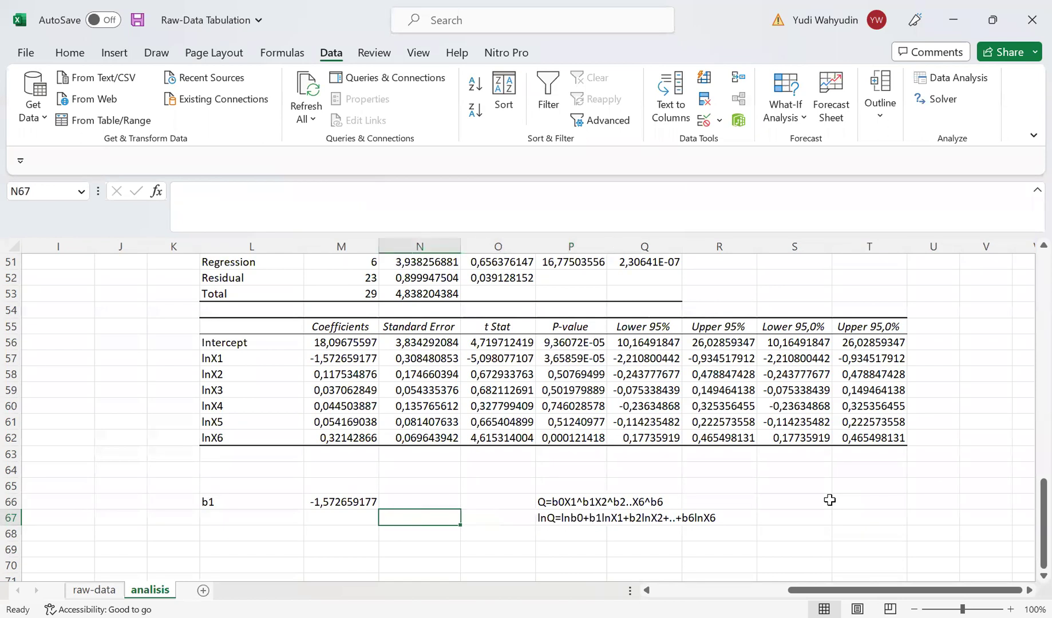
key(Right)
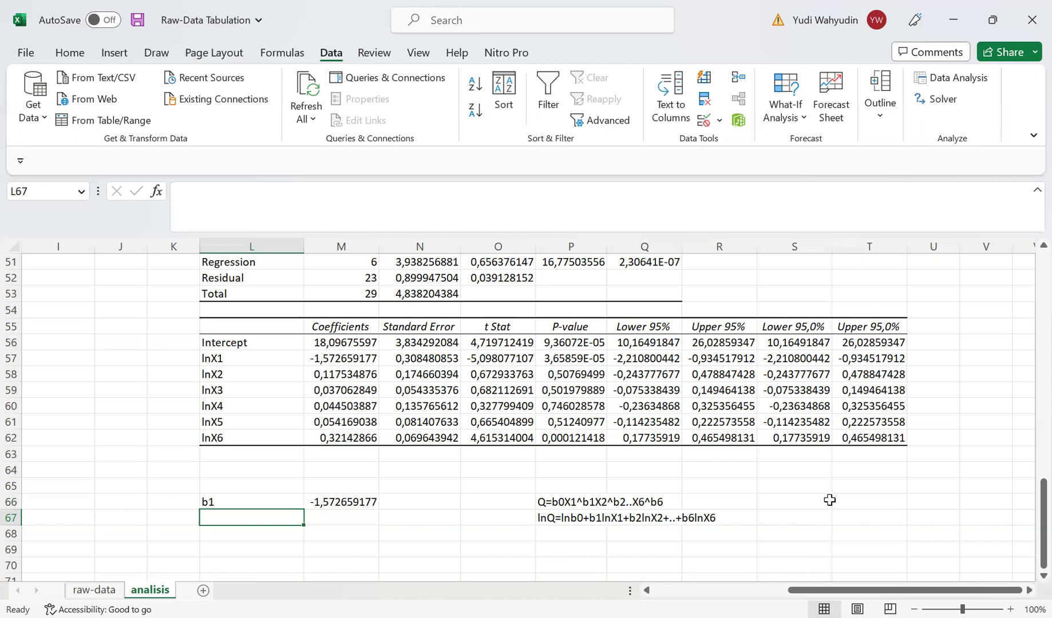
text(b1)
text(')
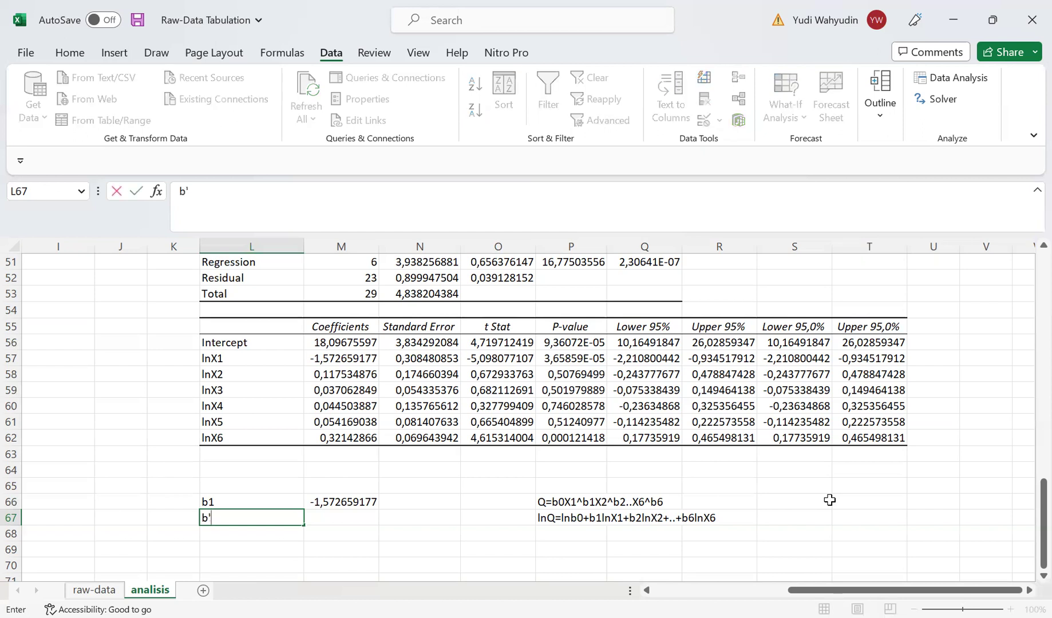
key(Return)
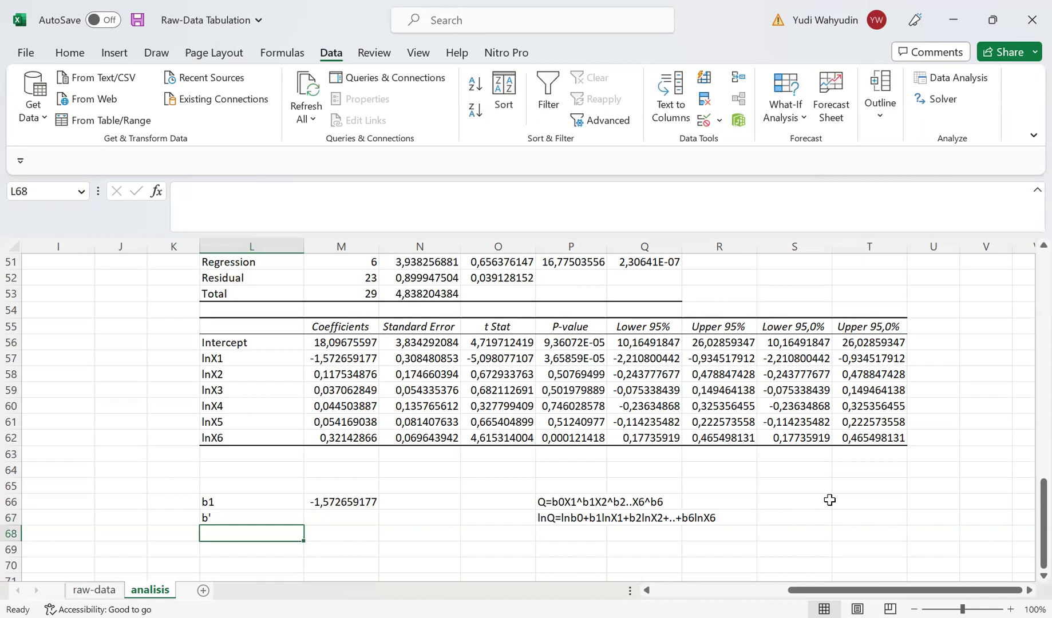
Step: Begin a formula in cell M67 beside the b' label with the intercept coefficient, =M56, without an opening bracket
key(Up)
key(Right)
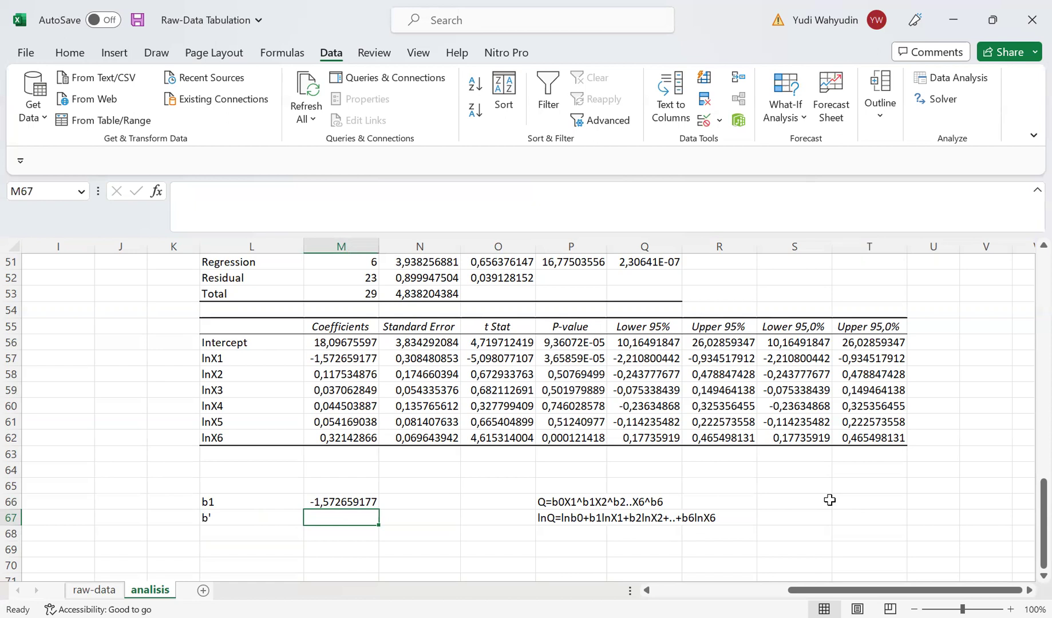
text(=)
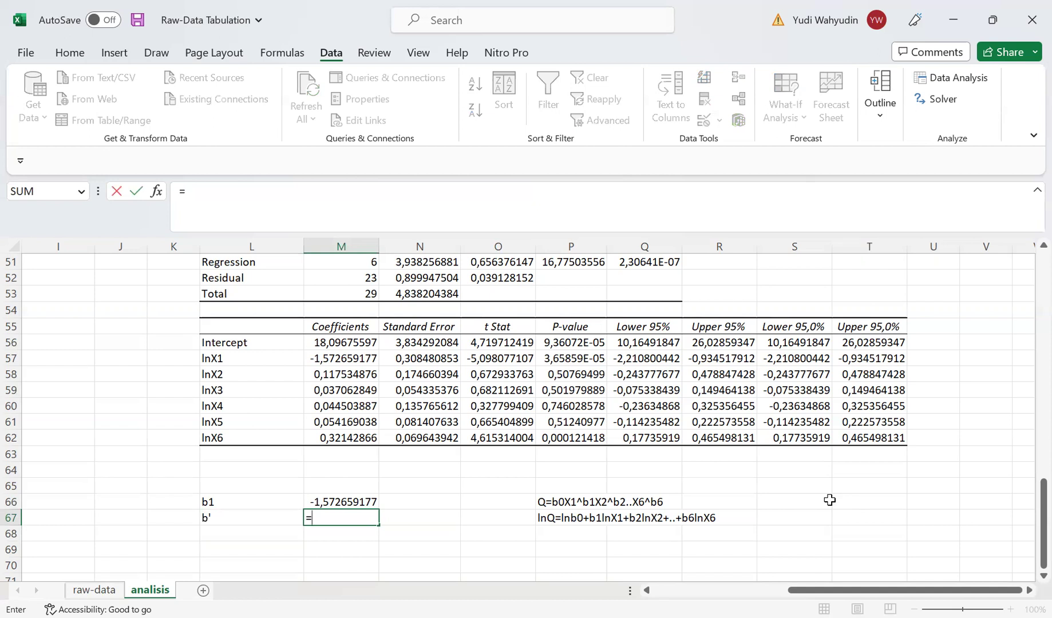
text(()
click(334, 341)
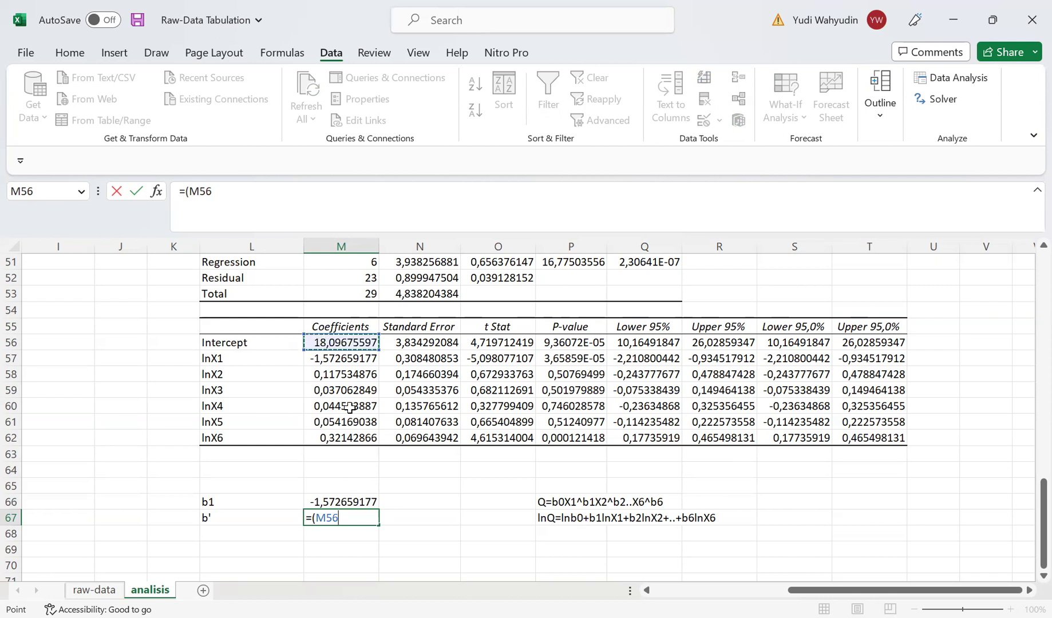
click(191, 189)
key(BackSpace)
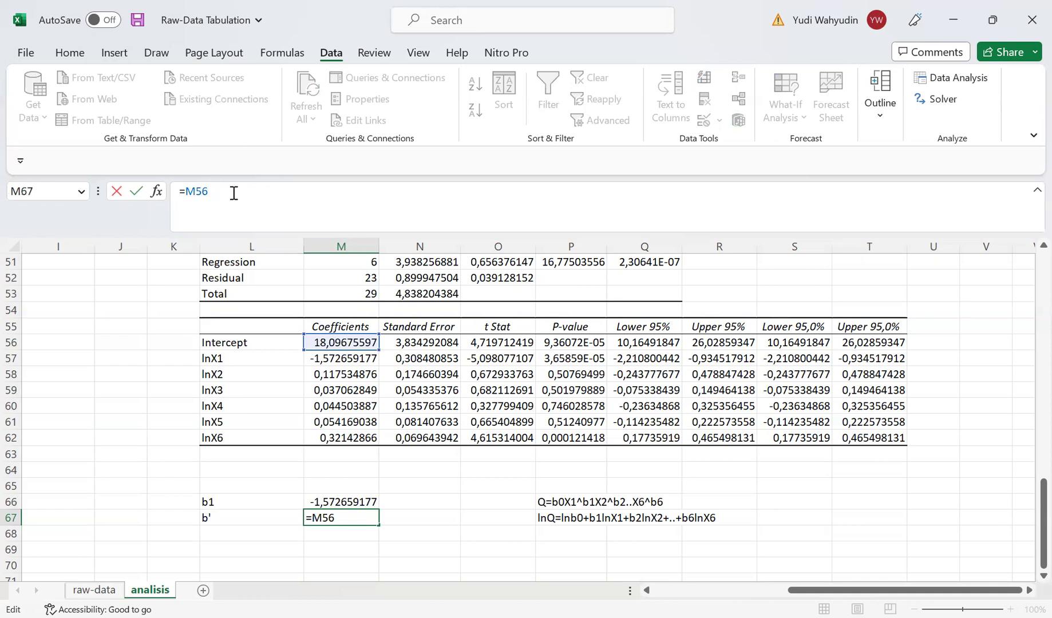
Step: Extend the M67 formula with the lnX2 coefficient multiplied by its average in the Rerata row, +M58*O32
text(+)
click(324, 373)
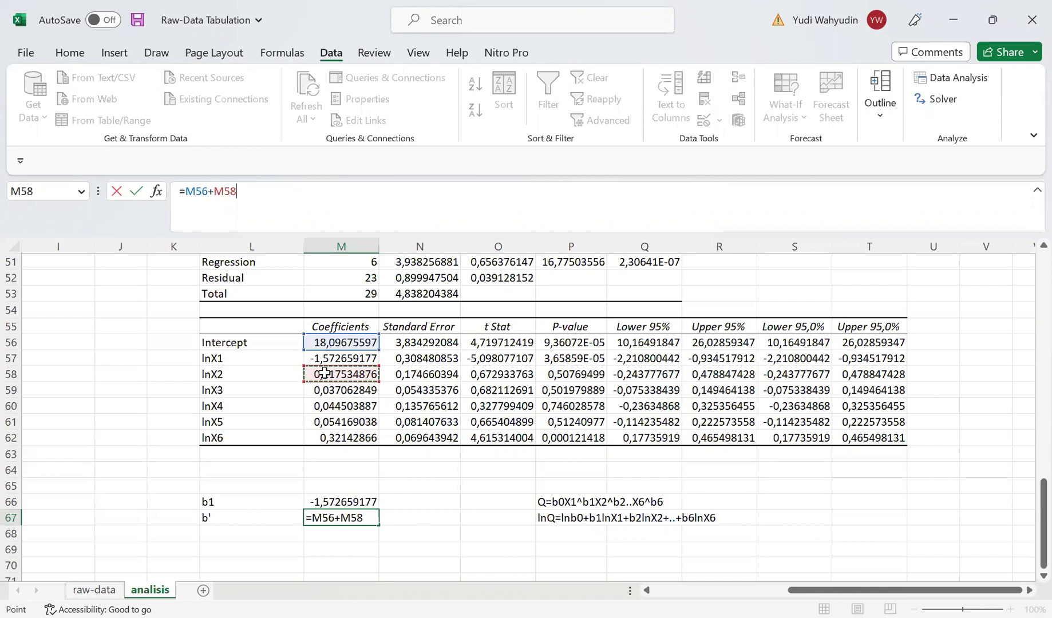
text(*)
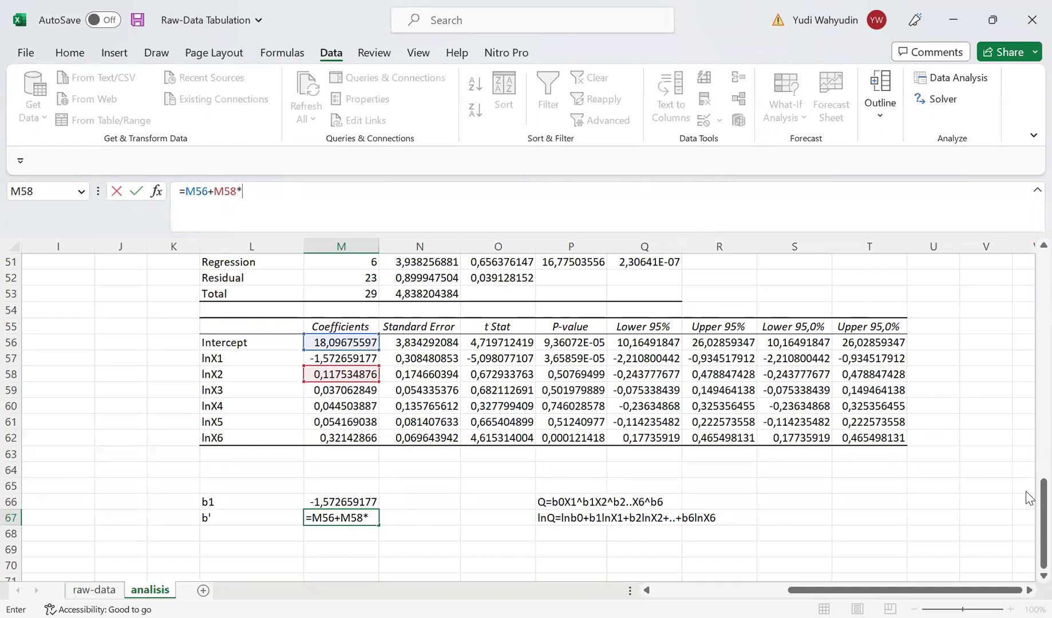
drag(1030, 508, 1028, 401)
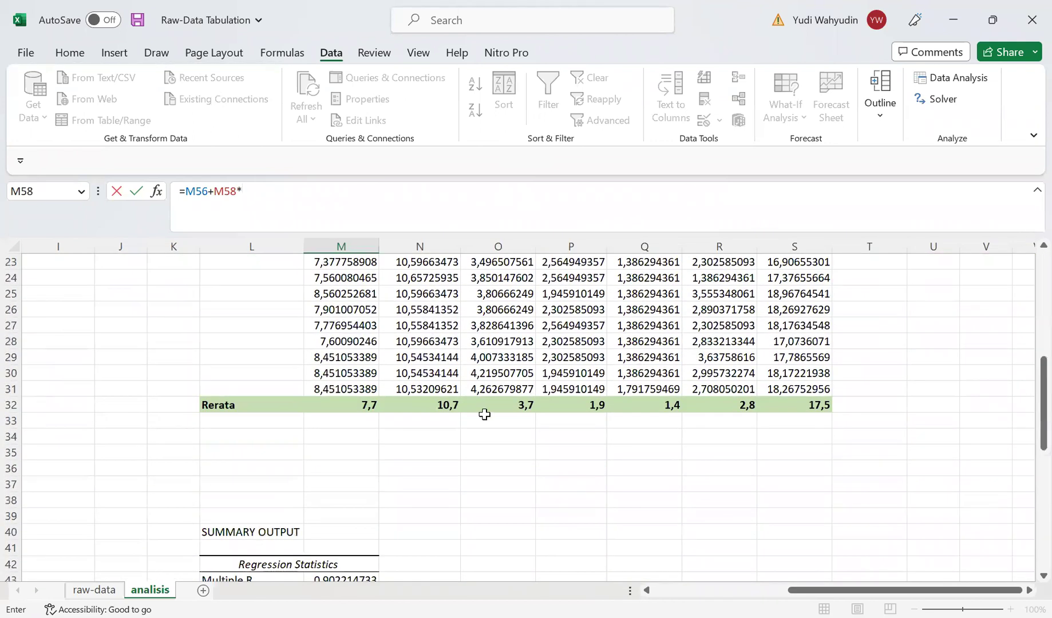
click(504, 404)
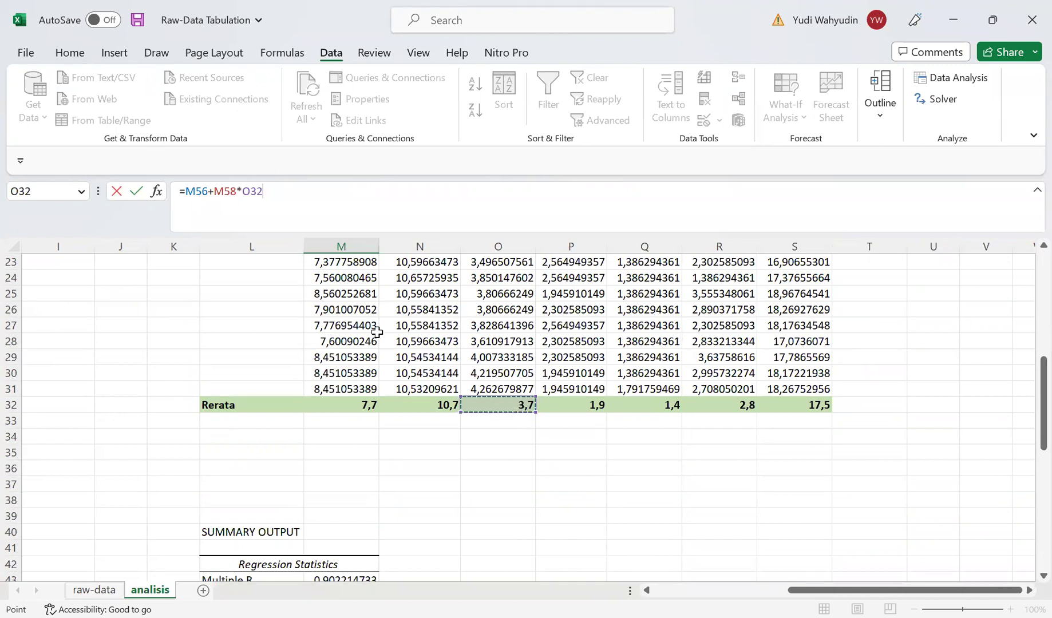
Step: Append a copy of the +M58*O32 term to the M67 formula and change the copy to +M59*P32 for lnX3
drag(208, 191, 216, 192)
drag(371, 215, 378, 211)
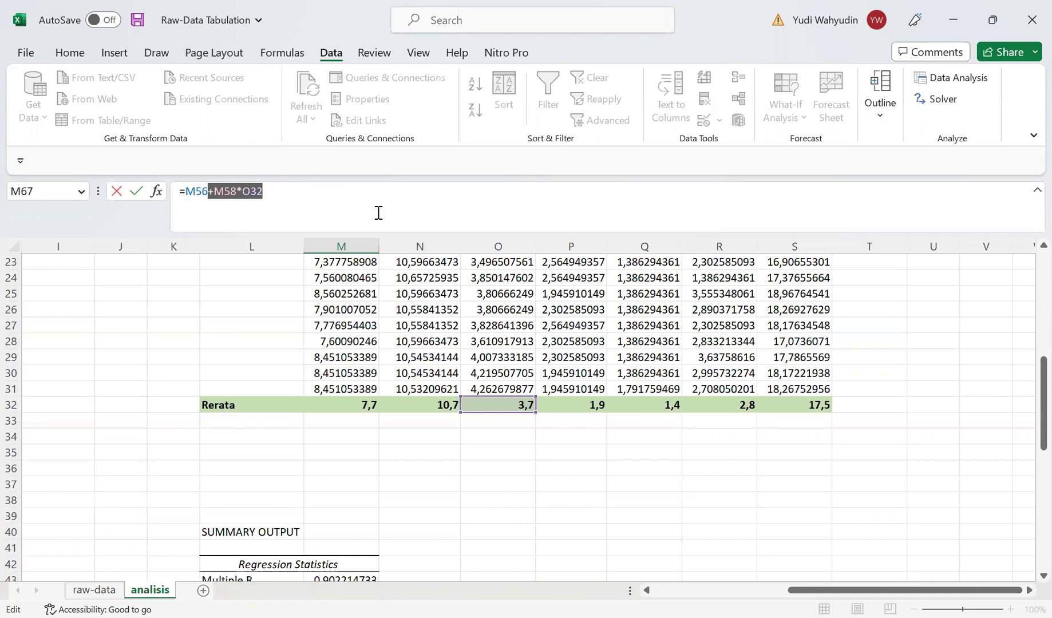
click(353, 197)
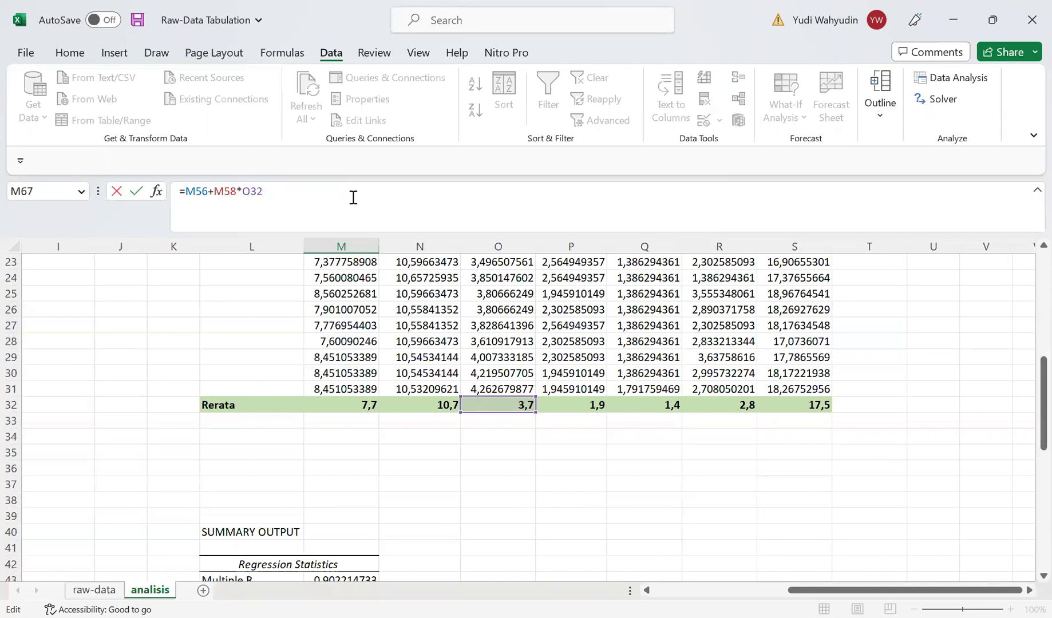
key(ctrl+v)
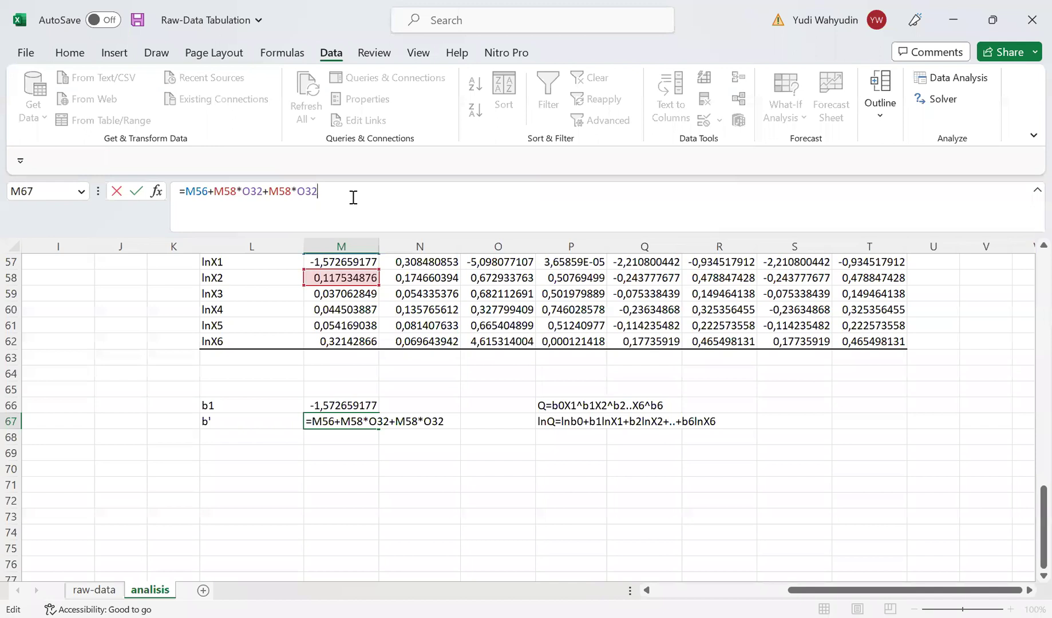
click(287, 190)
key(shift+Right)
text(9)
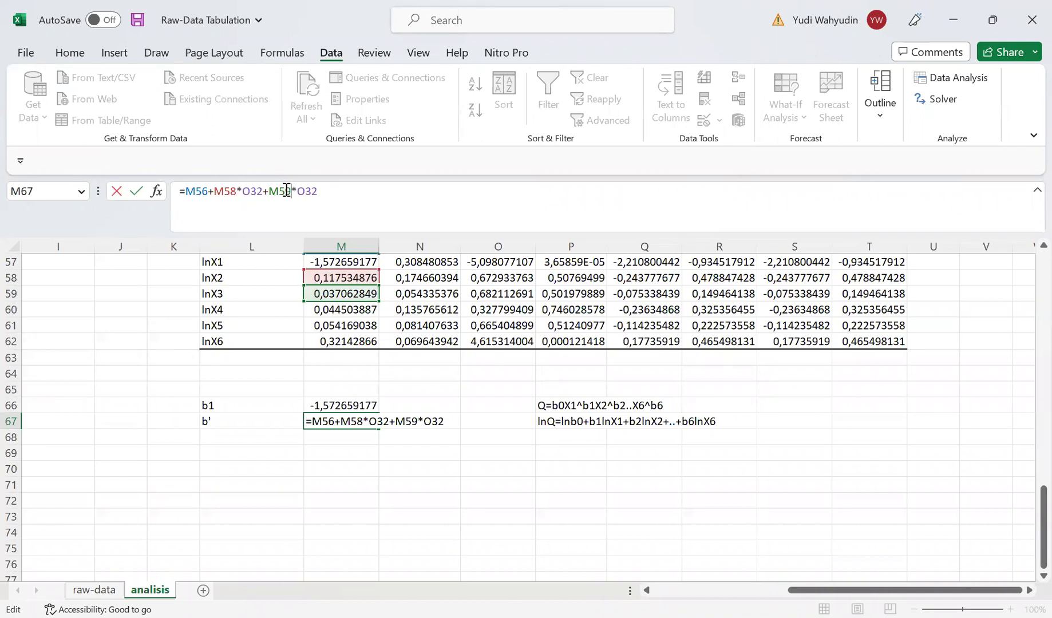
mouse_move(297, 191)
mouse_down()
mouse_move(313, 191)
mouse_move(303, 190)
mouse_up()
text(P)
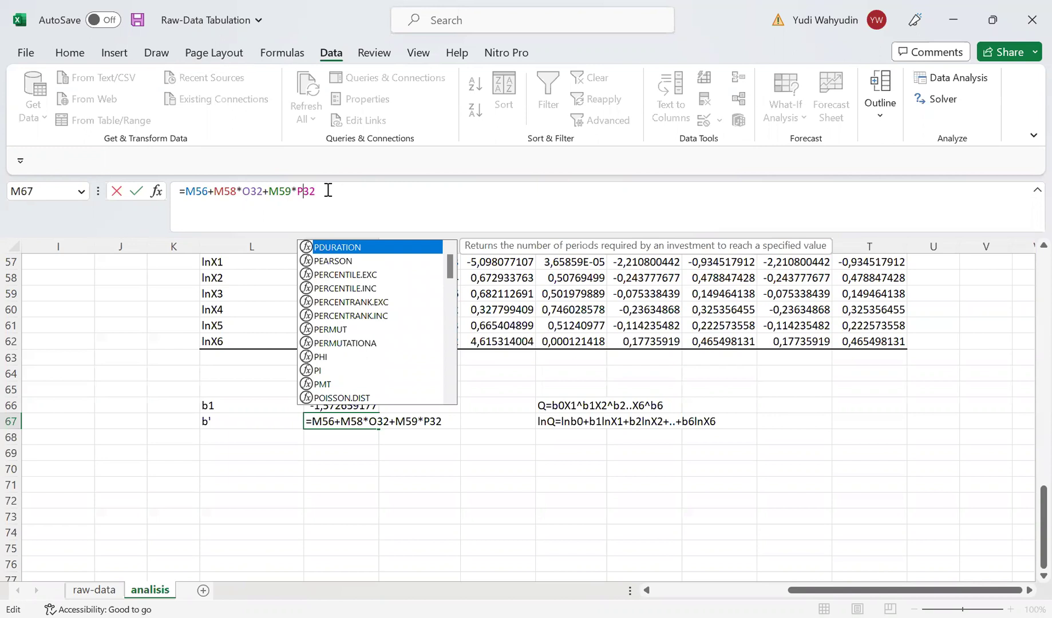
Step: Append a copy of the +M58*O32 term to the M67 formula and change it to +M60*Q32 for lnX4
click(328, 190)
text(+M58*O32)
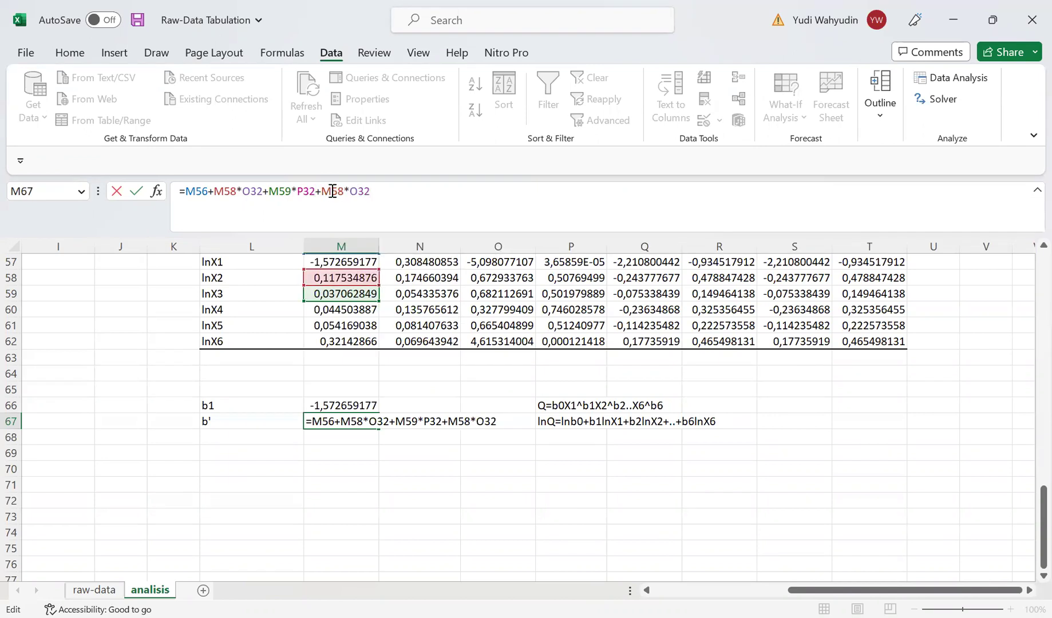
drag(333, 191, 344, 191)
text(60)
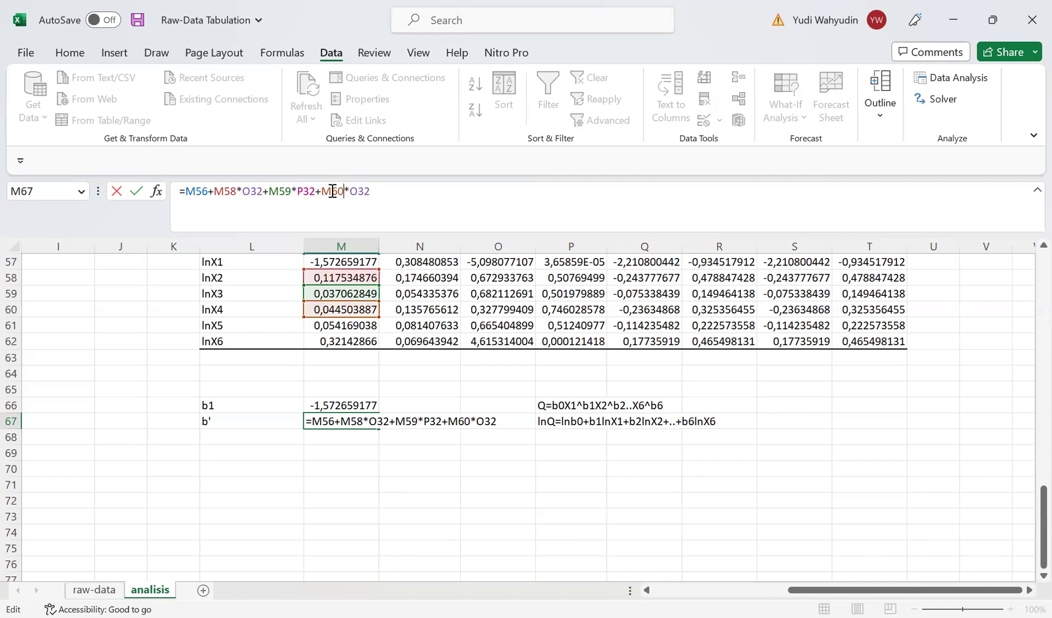
drag(350, 191, 355, 193)
text(Q)
Step: Add another copied term to the M67 formula and change it to +M61*R32 for lnX5
click(383, 197)
text(+M58*O32)
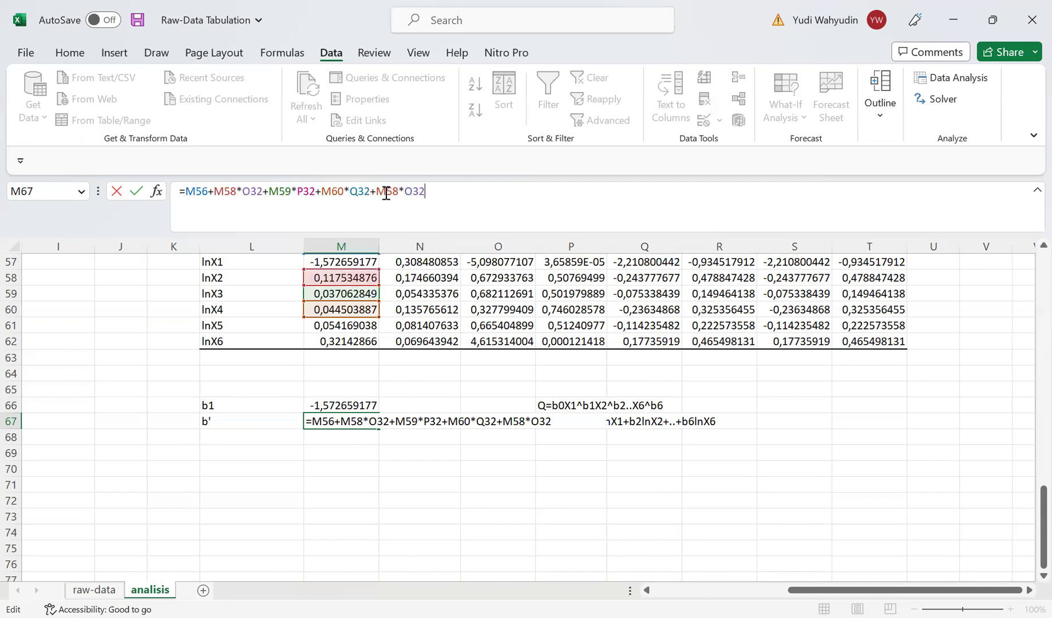
drag(387, 195, 398, 192)
text(61)
drag(404, 194, 411, 195)
text(R)
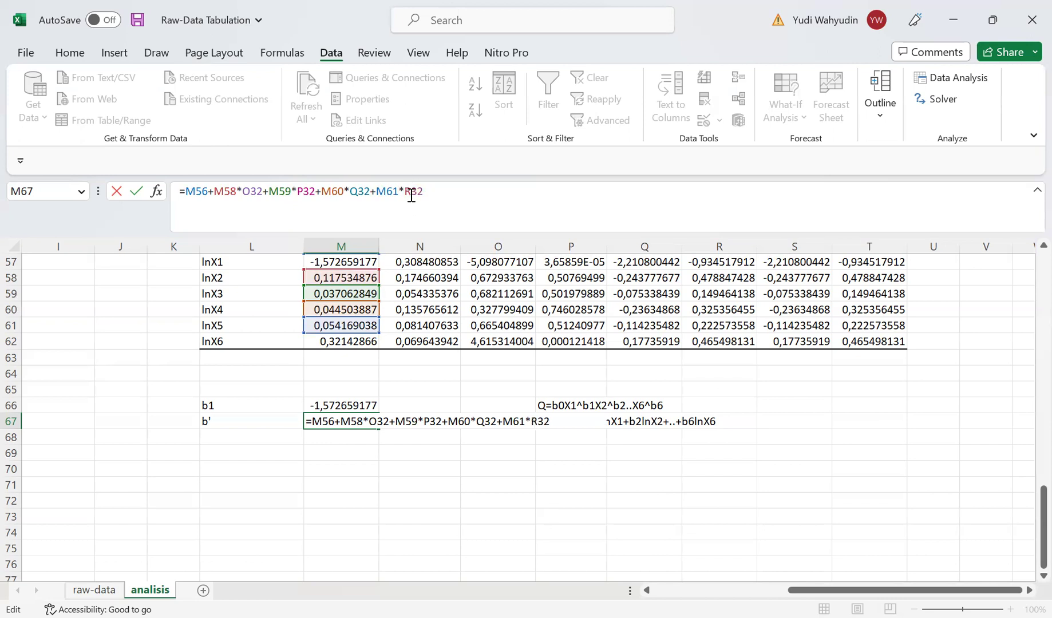
Step: Add a final copied term to the M67 formula, change it to +M62*S32 for lnX6, and commit the formula
click(451, 194)
text(+M58*O32)
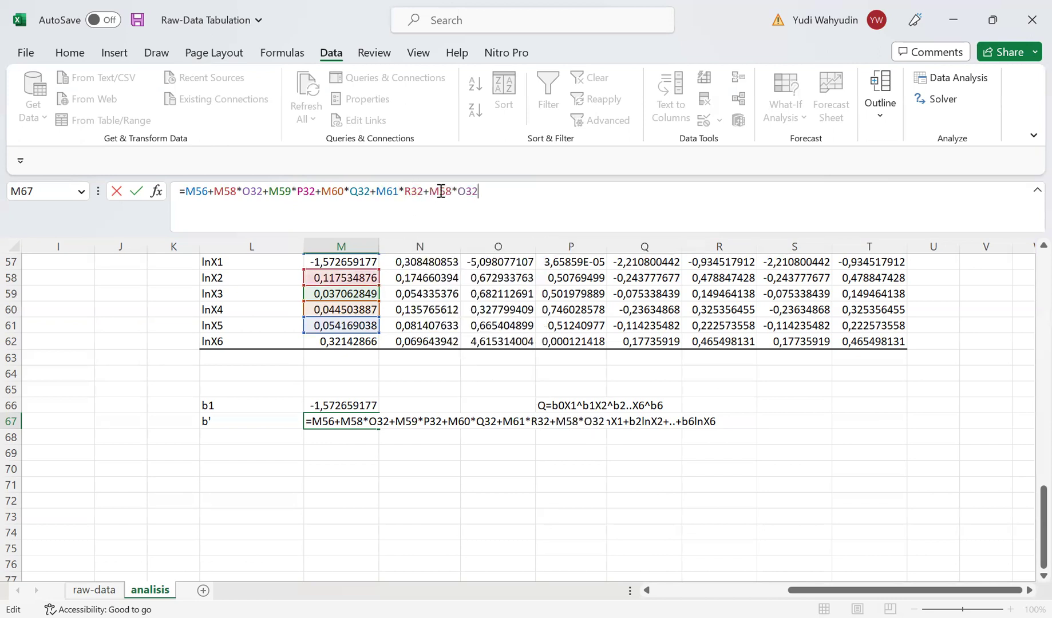
drag(441, 191, 450, 193)
text(62)
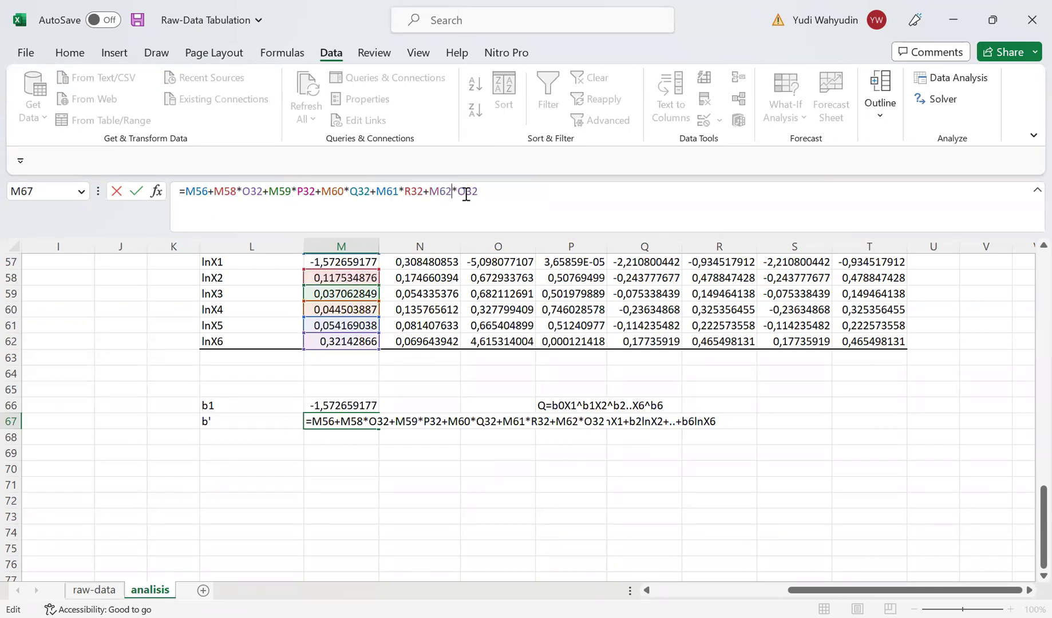
drag(466, 194, 462, 193)
text(DS)
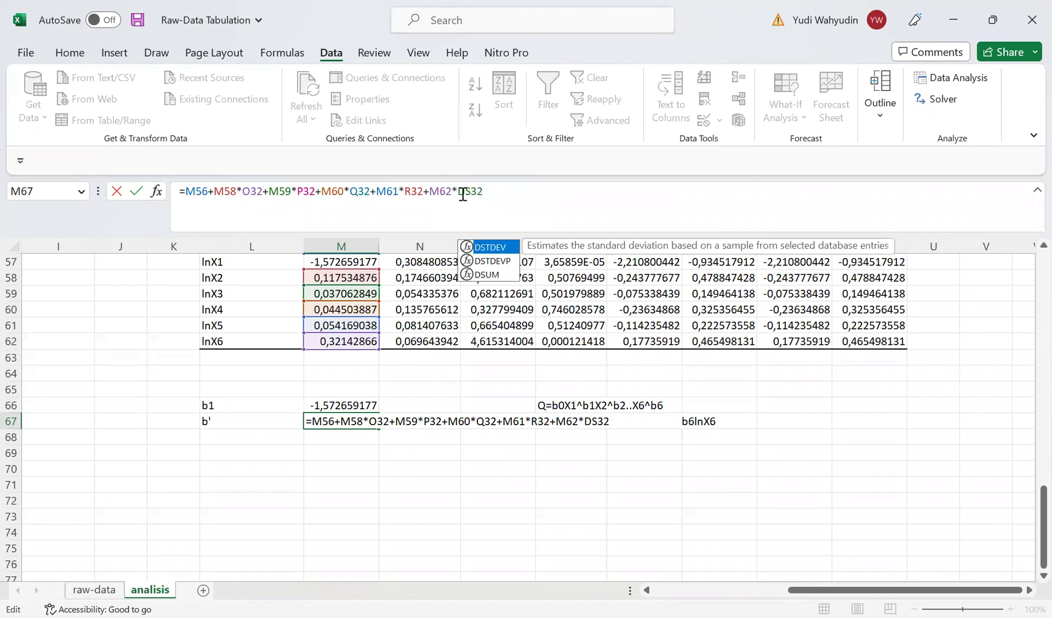
key(BackSpace)
key(BackSpace)
text(S)
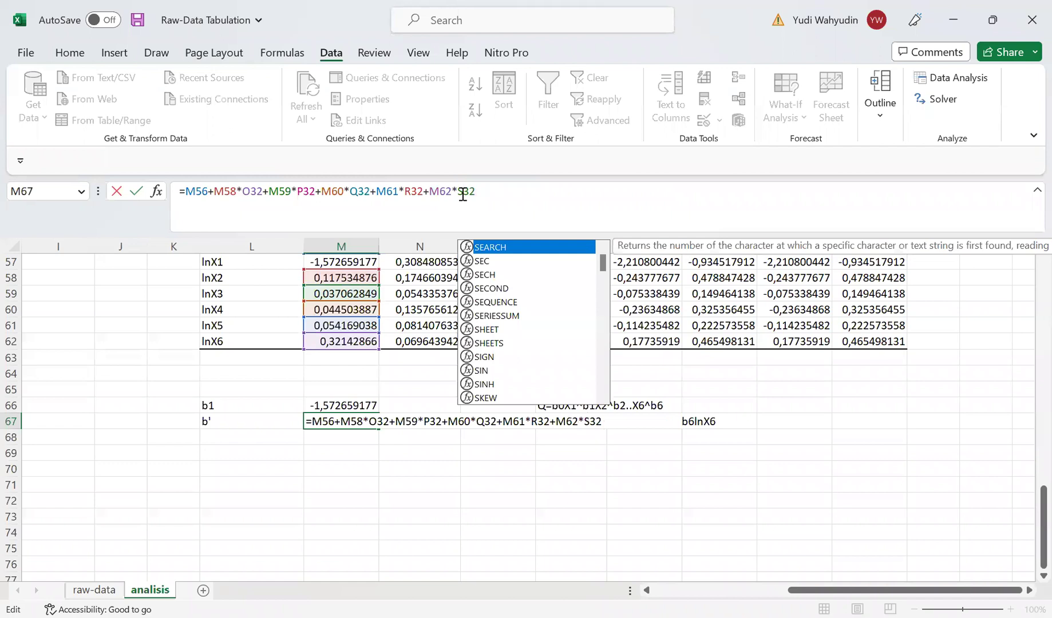
key(Return)
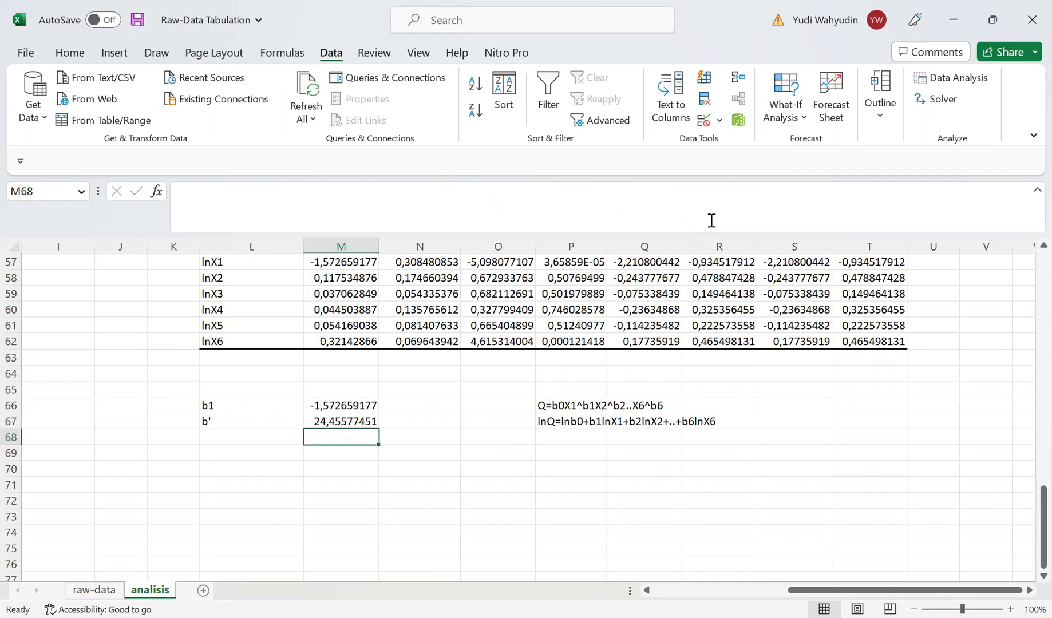
Step: Review the intercept coefficient, the first lnQ formula in M2, the Rerata row and the regression summary on the analisis sheet
drag(1028, 498, 1028, 446)
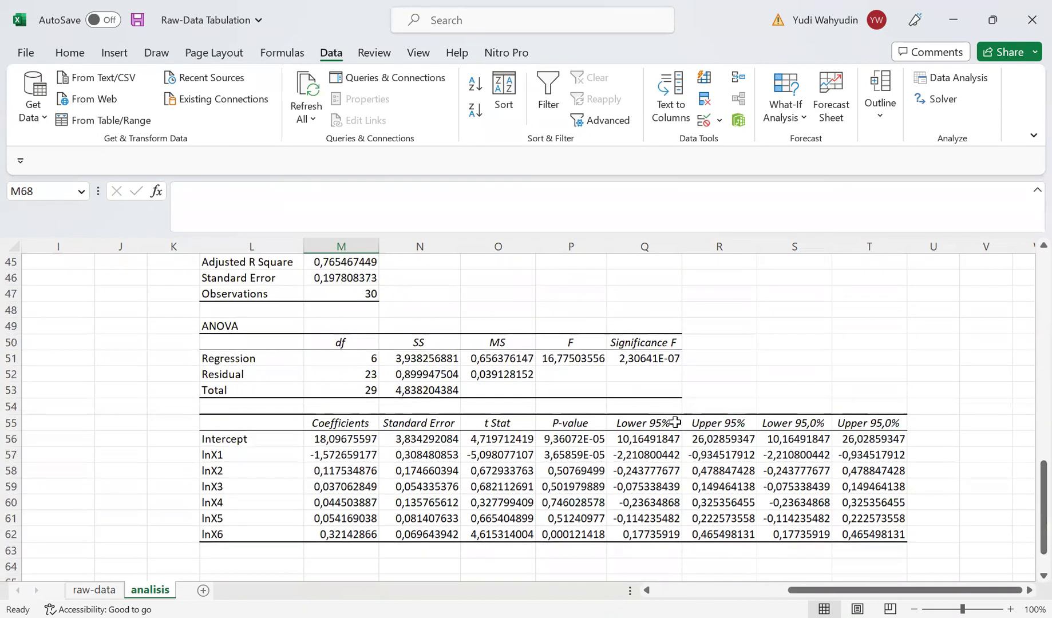
click(319, 442)
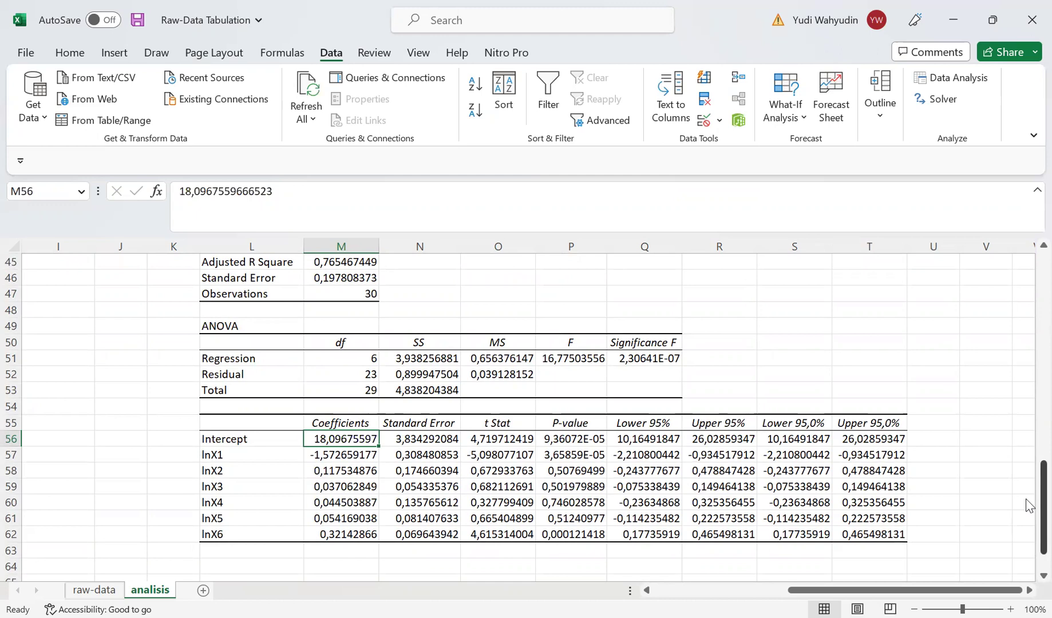
drag(1029, 506, 1031, 23)
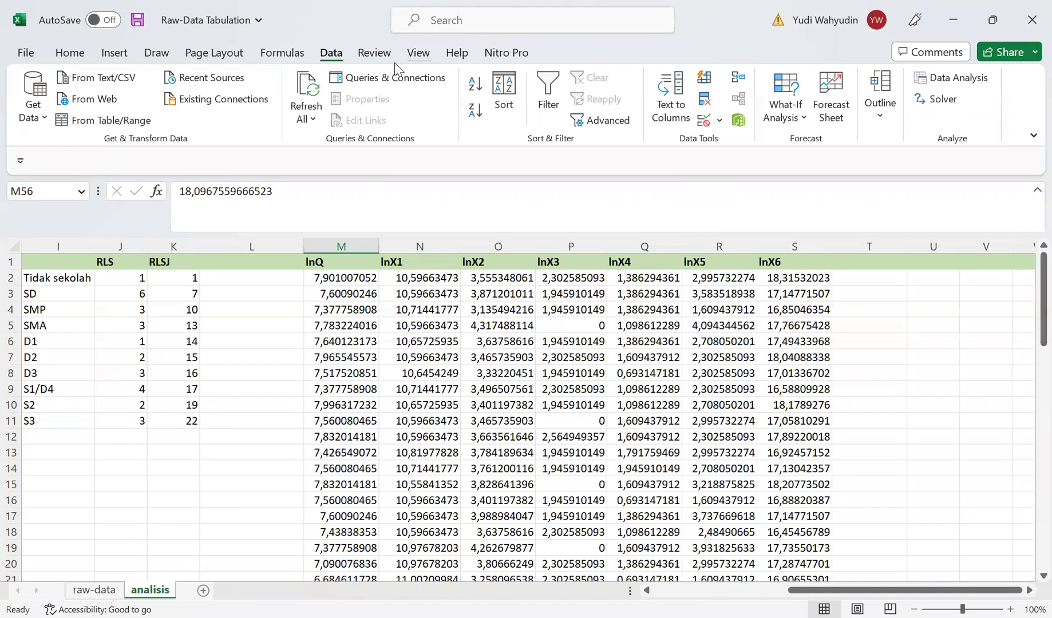
click(333, 276)
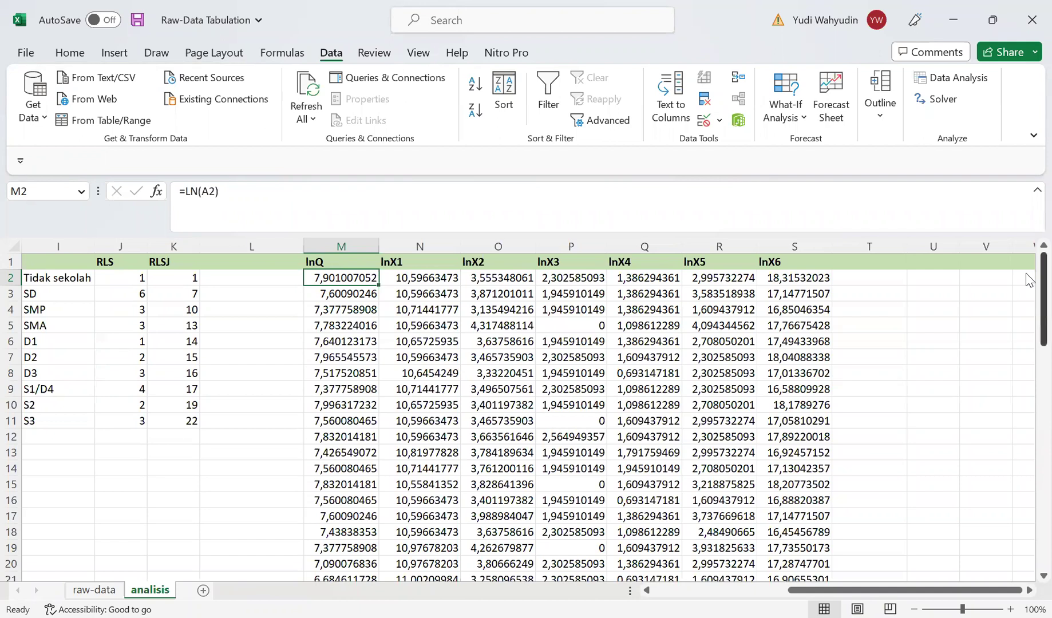
drag(1026, 276, 1027, 400)
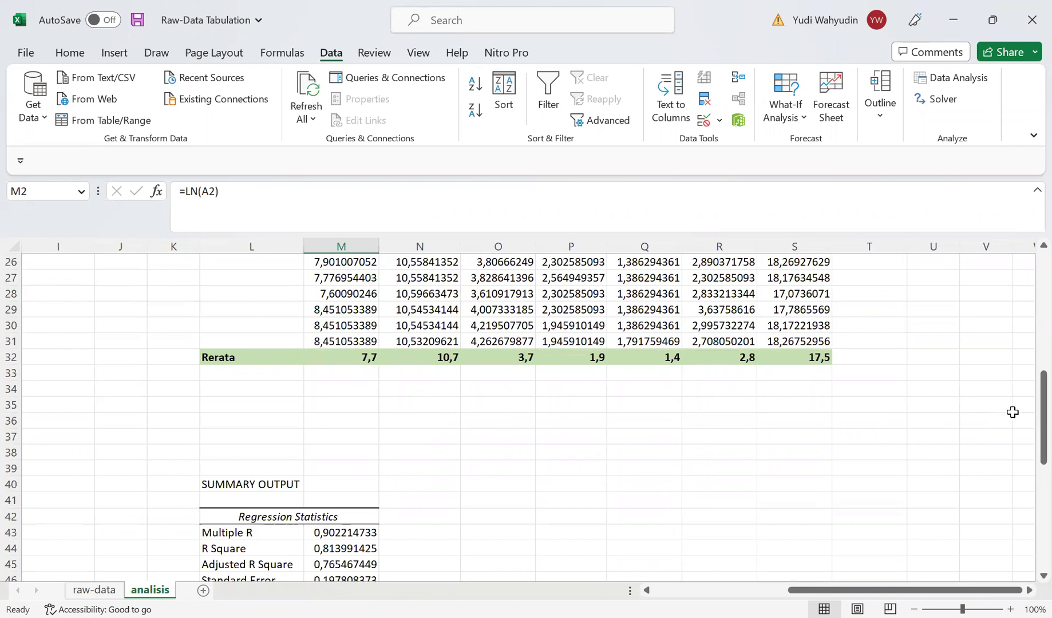
drag(1027, 404, 1026, 435)
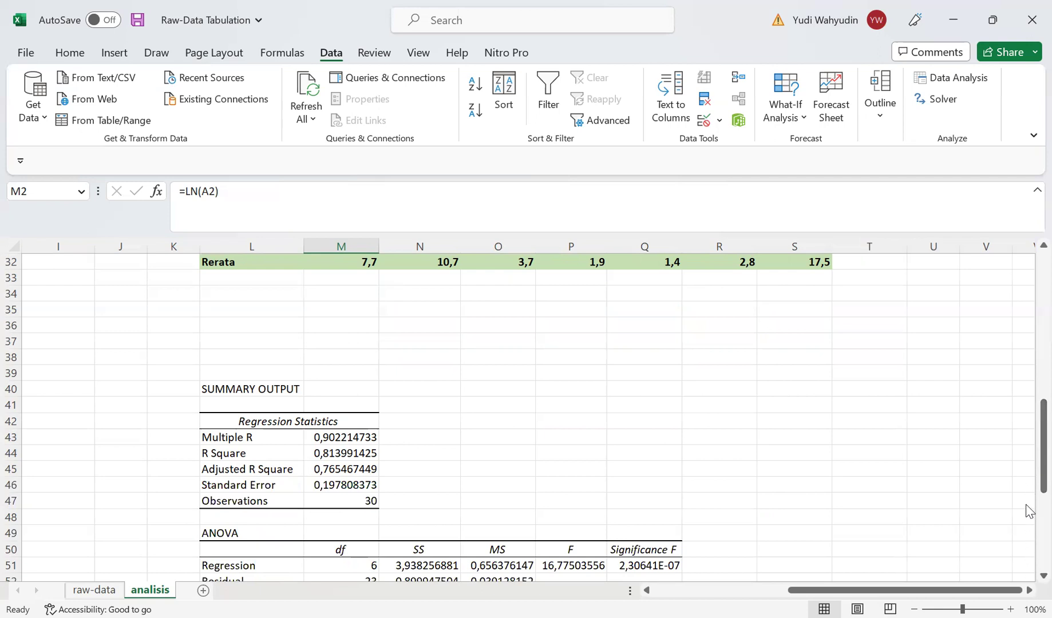
drag(1028, 467, 1028, 473)
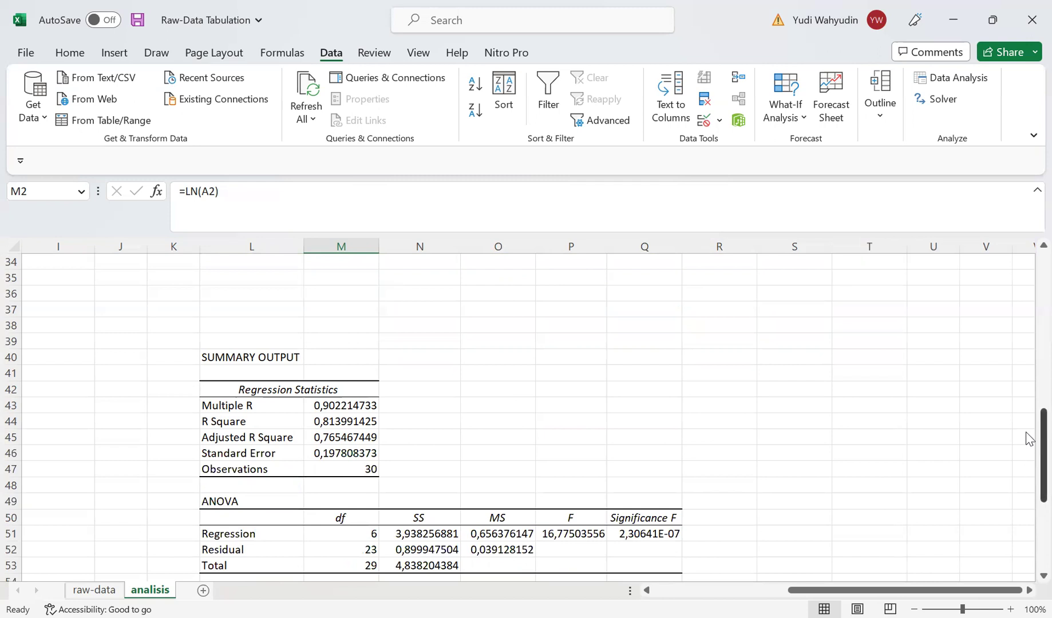
drag(1043, 439, 1043, 396)
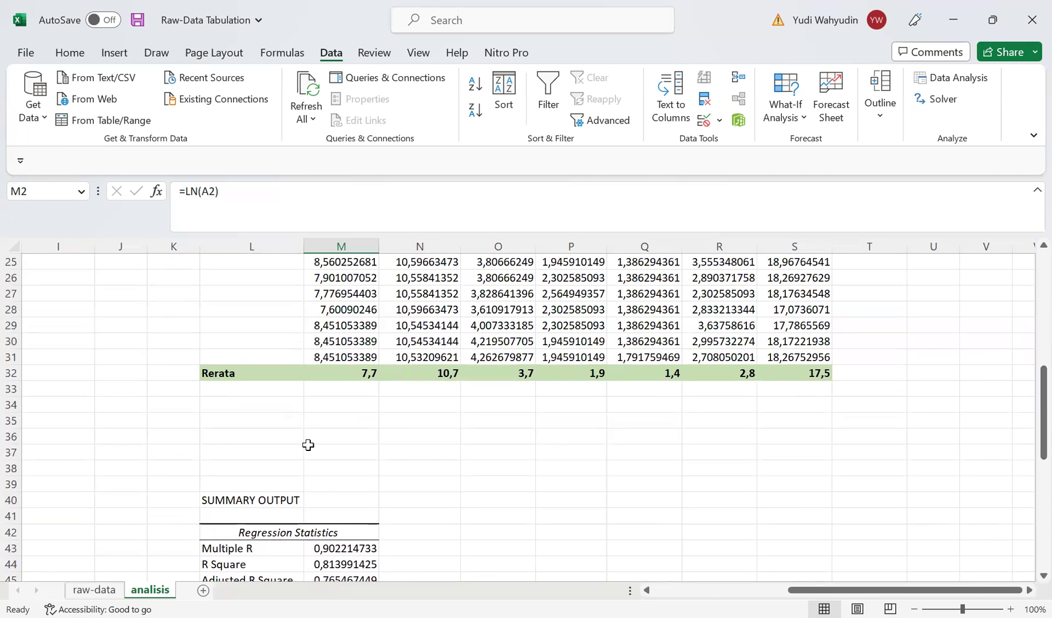
click(241, 375)
double_click(241, 374)
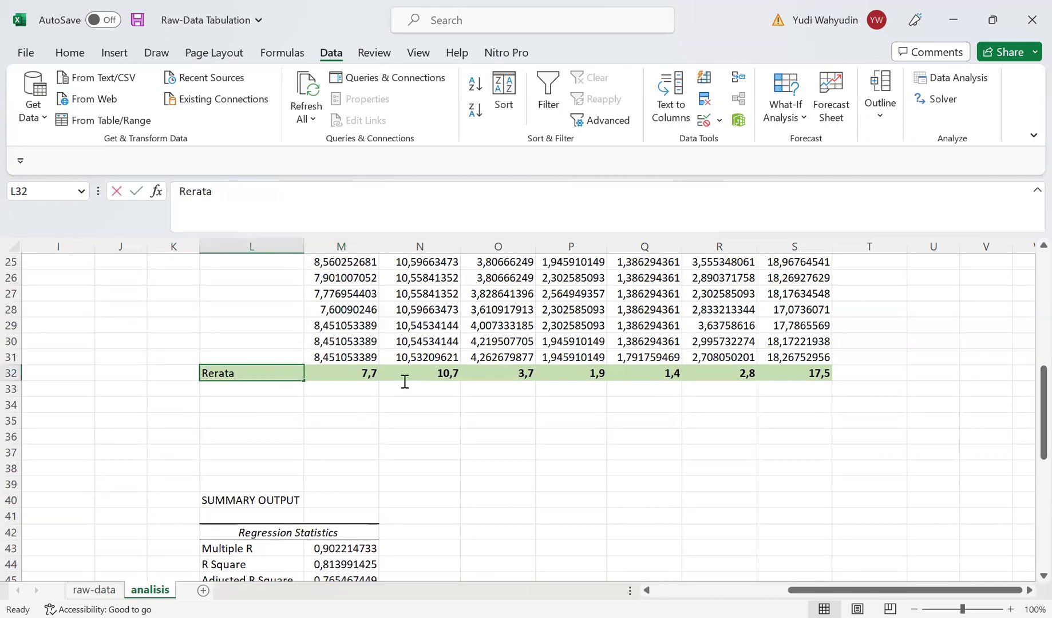
drag(312, 404, 279, 419)
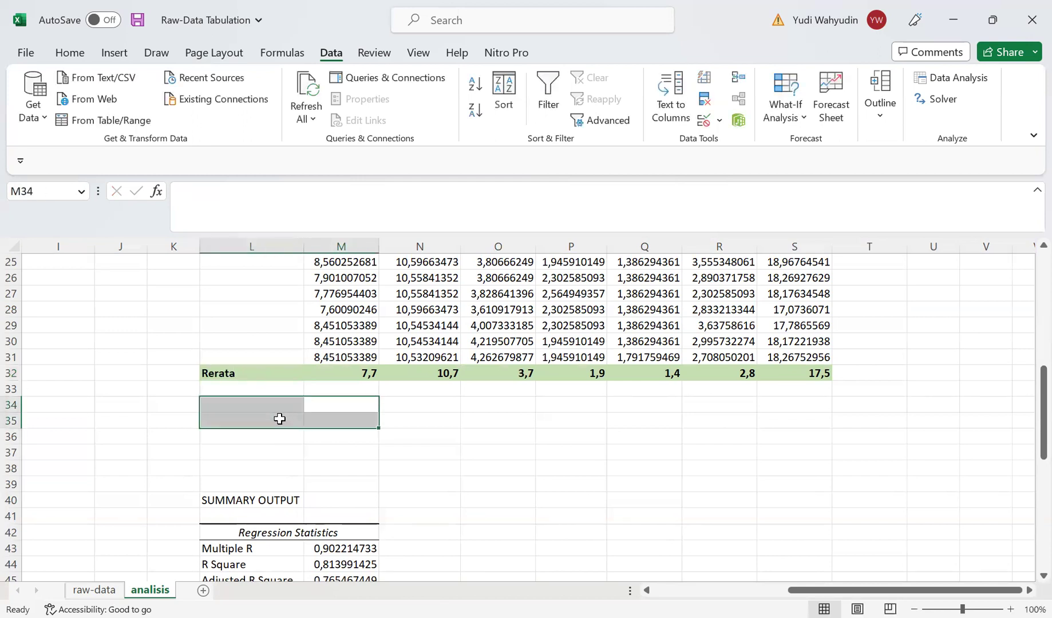
click(546, 431)
Step: Open the Regression analysis settings to examine the input ranges and options, and close them without running the analysis
drag(1029, 379, 1026, 227)
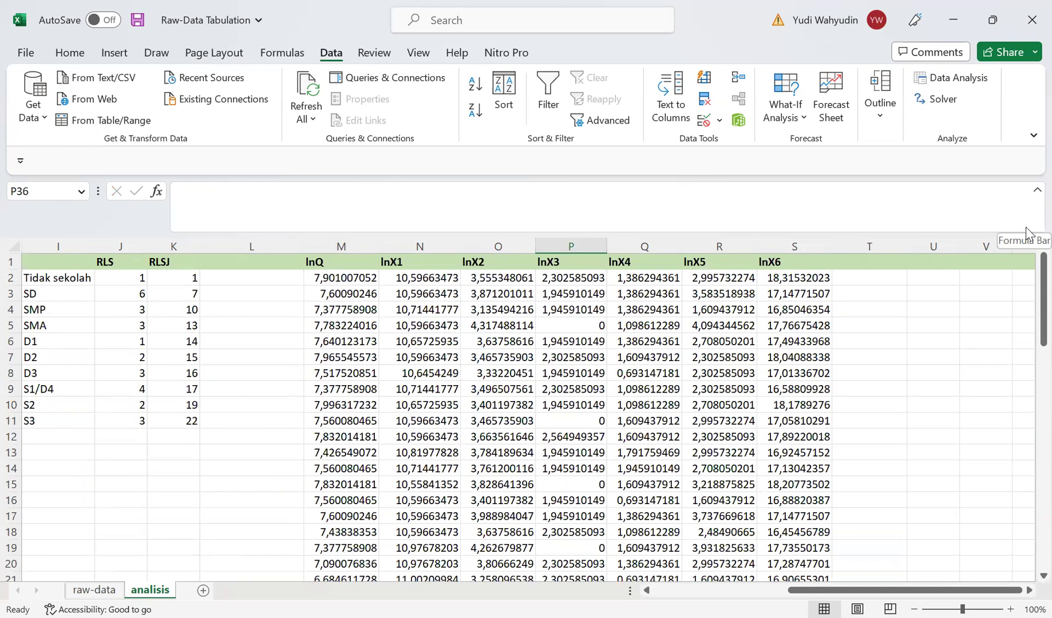
click(948, 81)
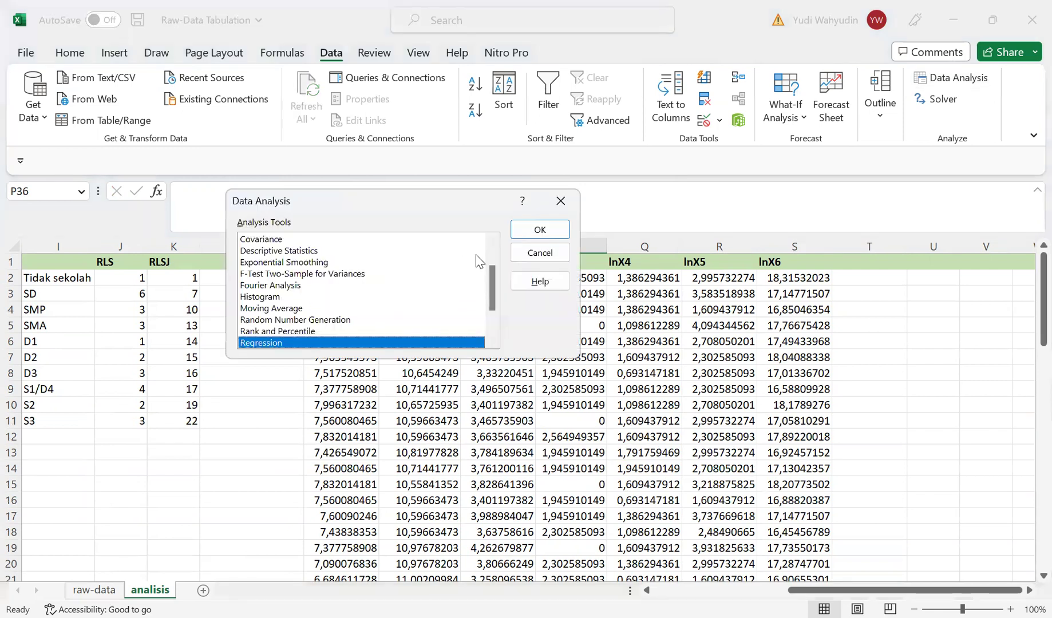
click(540, 230)
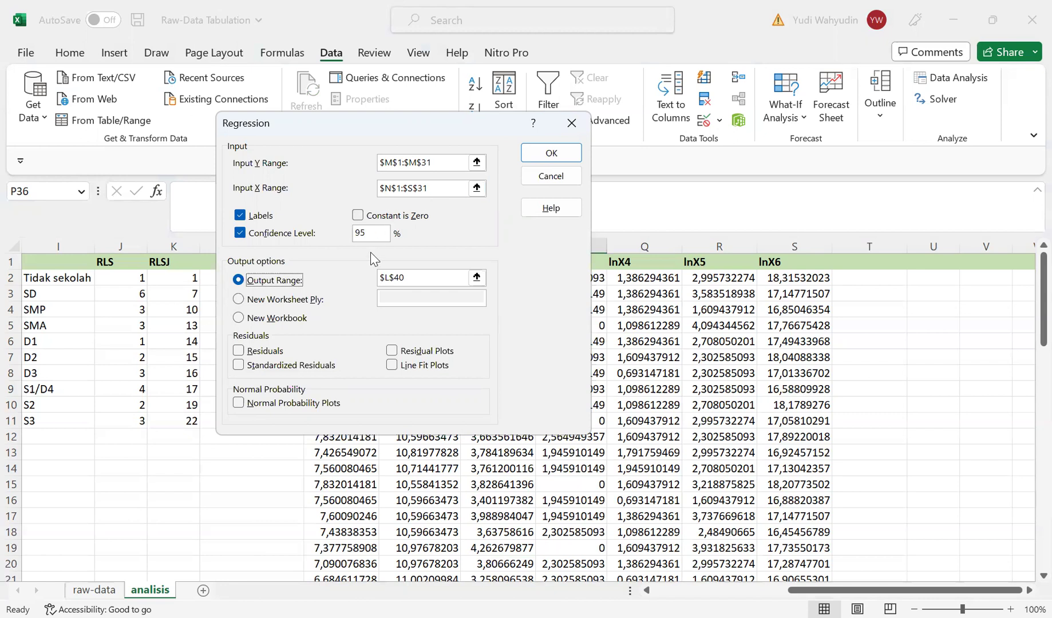
click(571, 124)
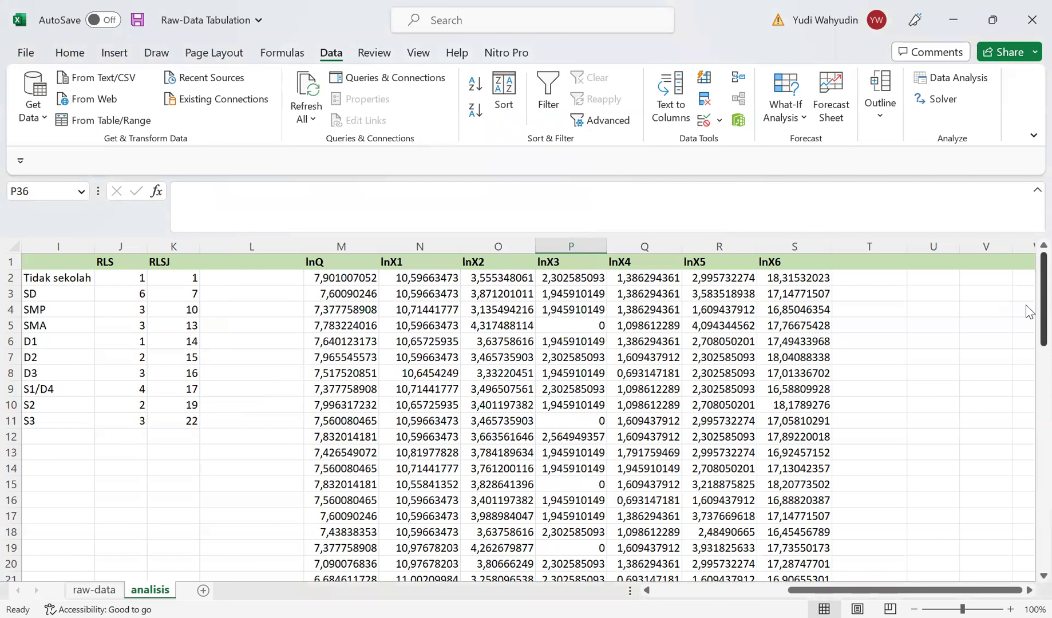
Step: Show the averages in the Rerata row, M32:S32, with nine decimal places
drag(1042, 304, 1043, 414)
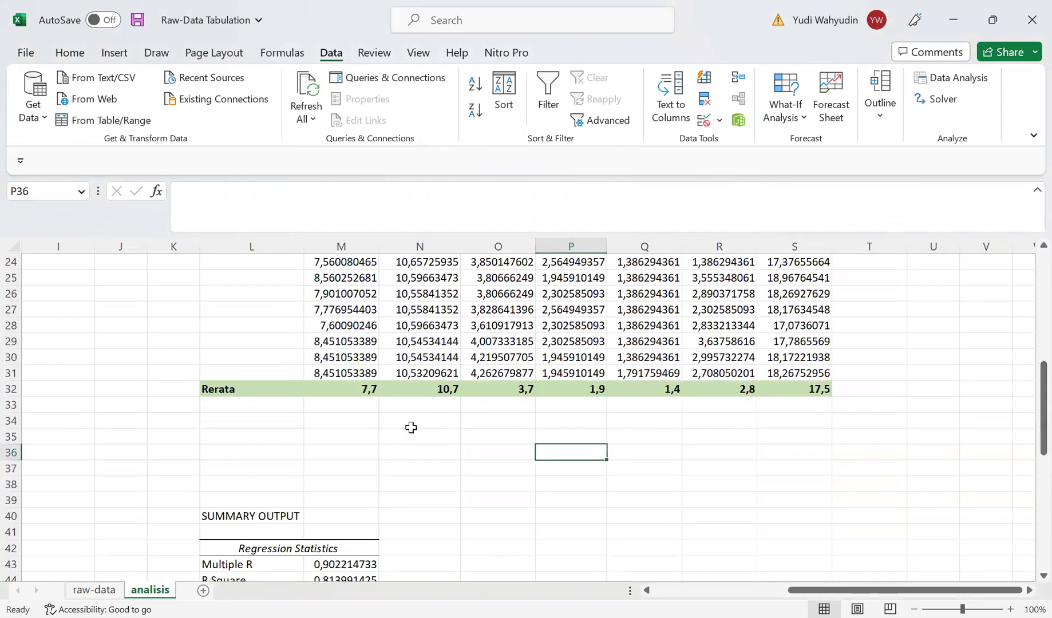
drag(341, 389, 818, 392)
click(75, 52)
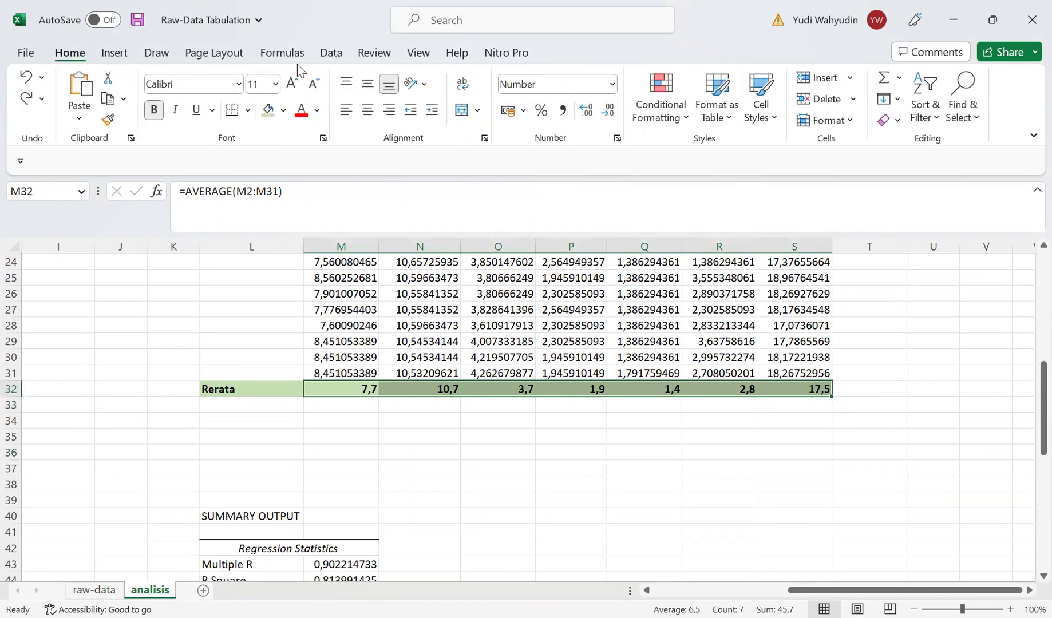
click(585, 111)
click(585, 111)
click(584, 112)
click(585, 112)
click(584, 112)
click(584, 112)
click(584, 112)
click(584, 112)
click(584, 112)
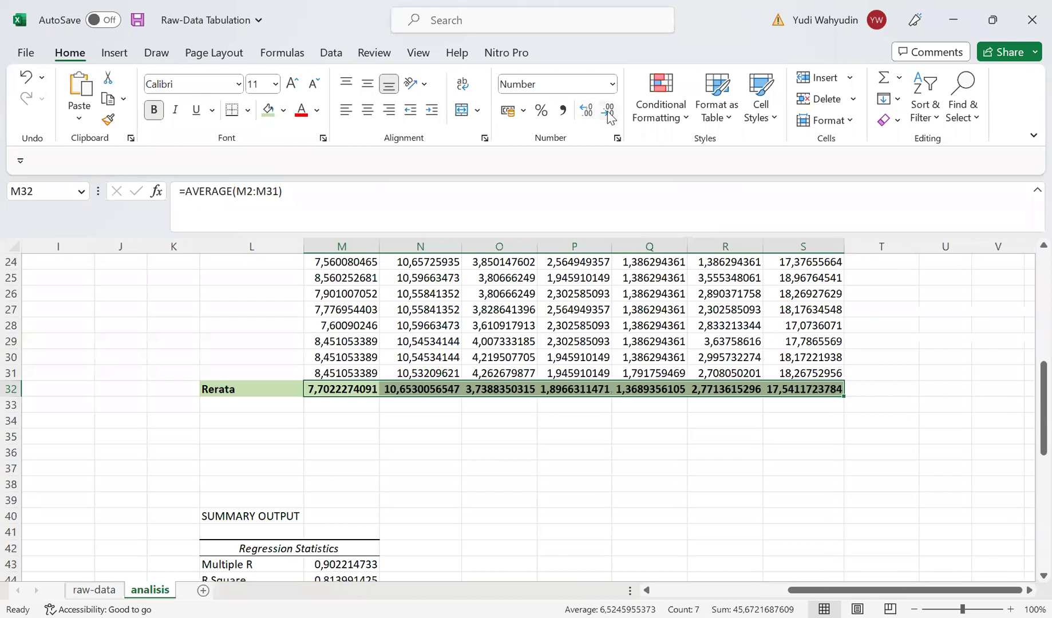
click(607, 110)
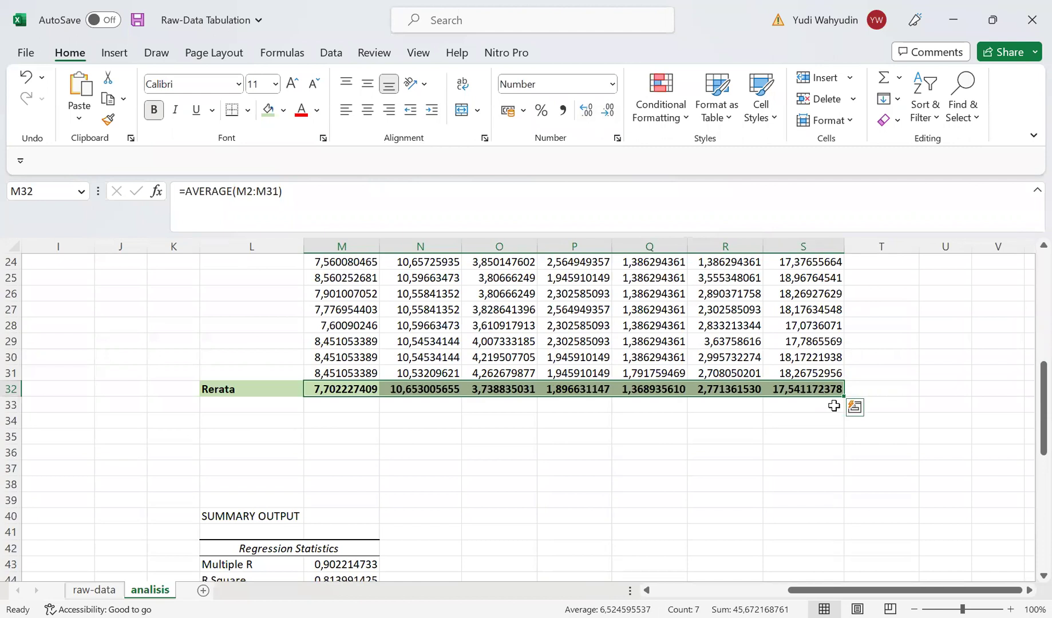
Step: Write the simplified equation lnQ=b'+b1lnX1 in P68, below the full lnQ equation
drag(1042, 398, 1029, 490)
drag(1028, 491, 1028, 506)
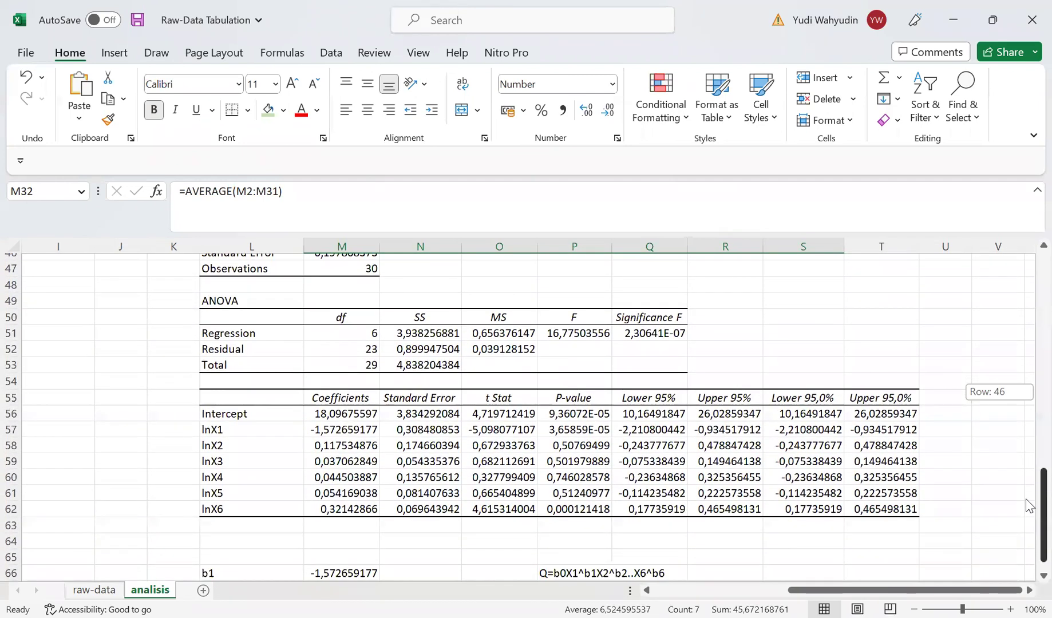
drag(1028, 506, 1029, 532)
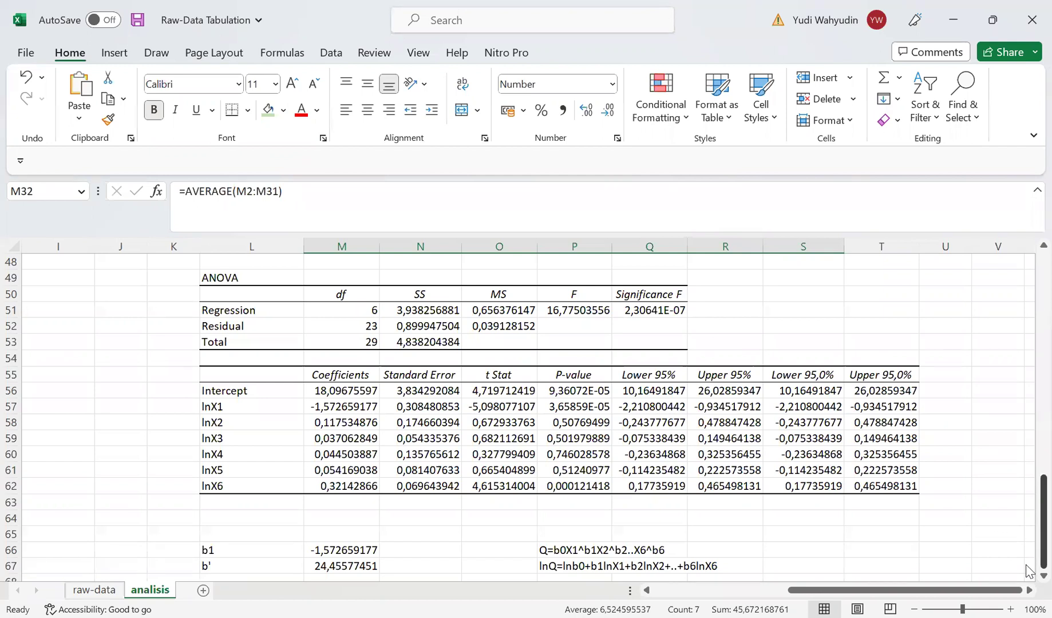
scroll(1029, 580, down, 1)
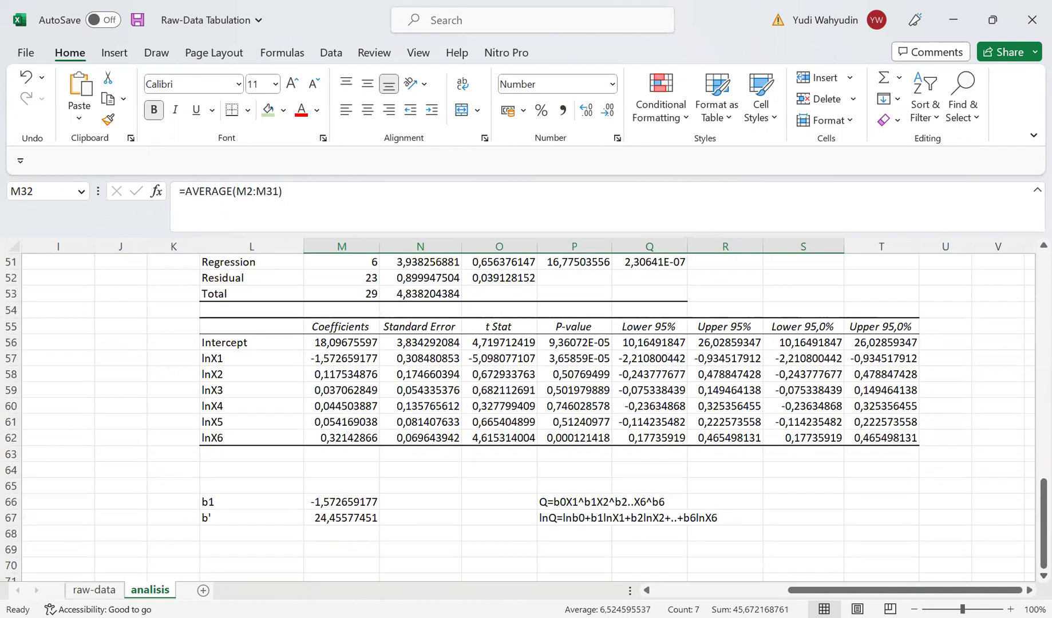
click(210, 519)
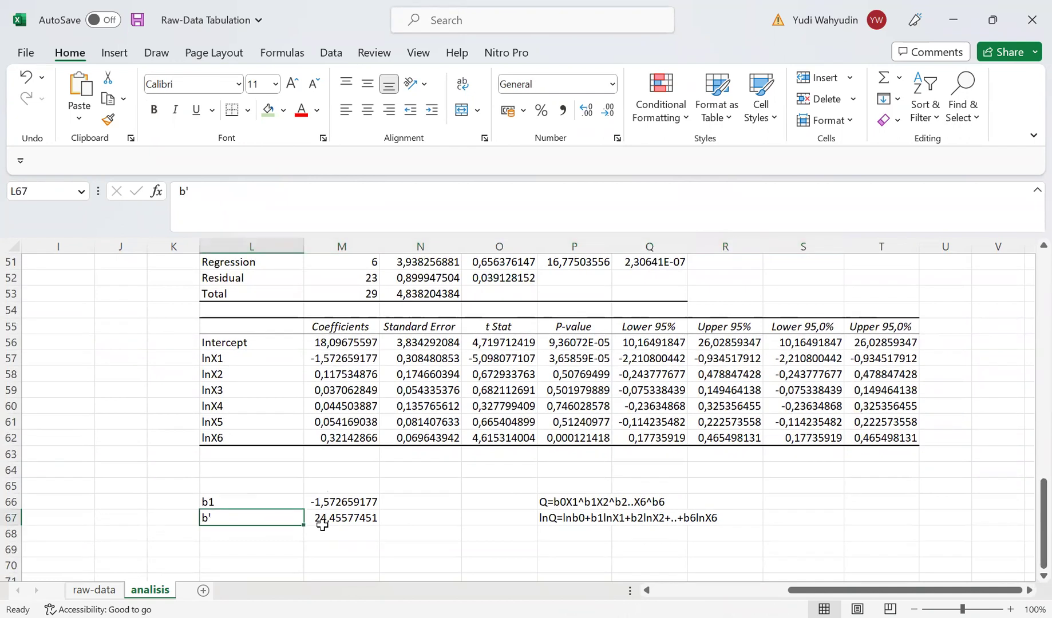
click(240, 536)
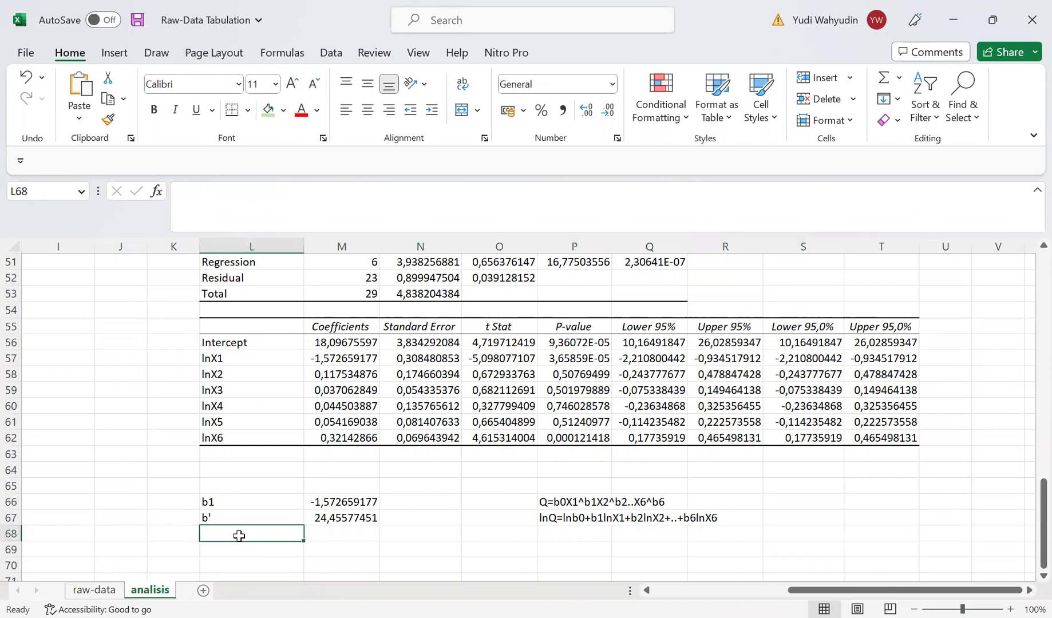
key(Right)
key(Right)
key(Right)
key(Right)
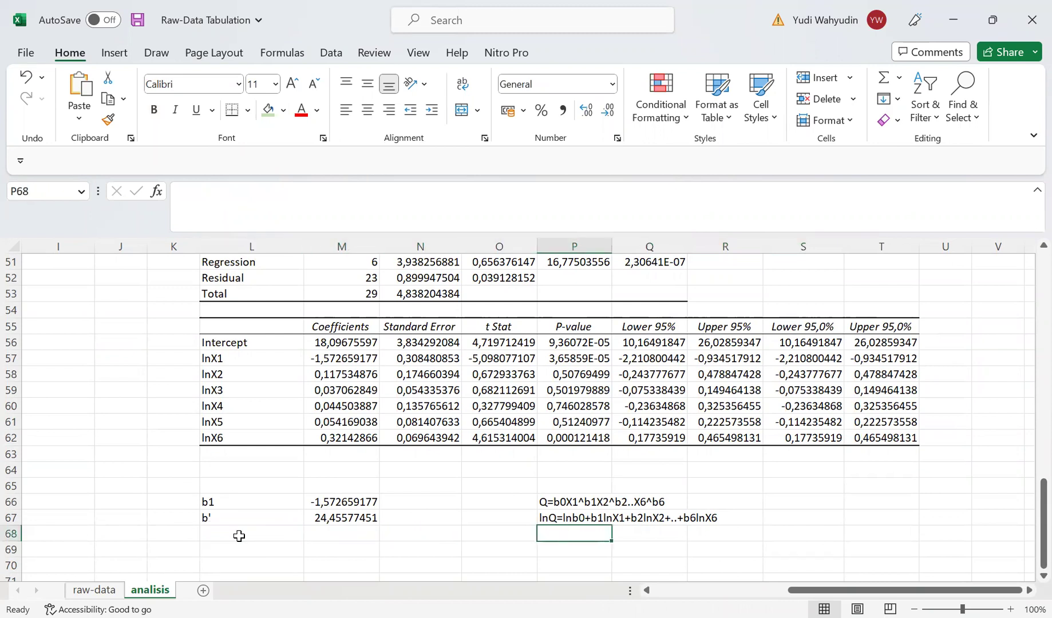
text(lnQ=ln)
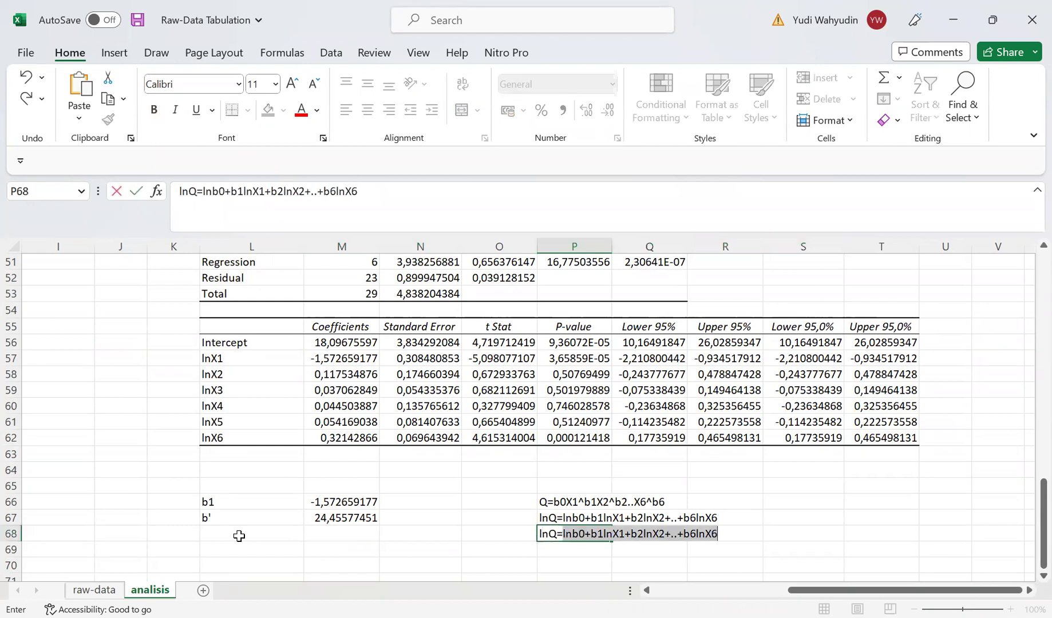
text(b0+b1)
key(BackSpace)
text(')
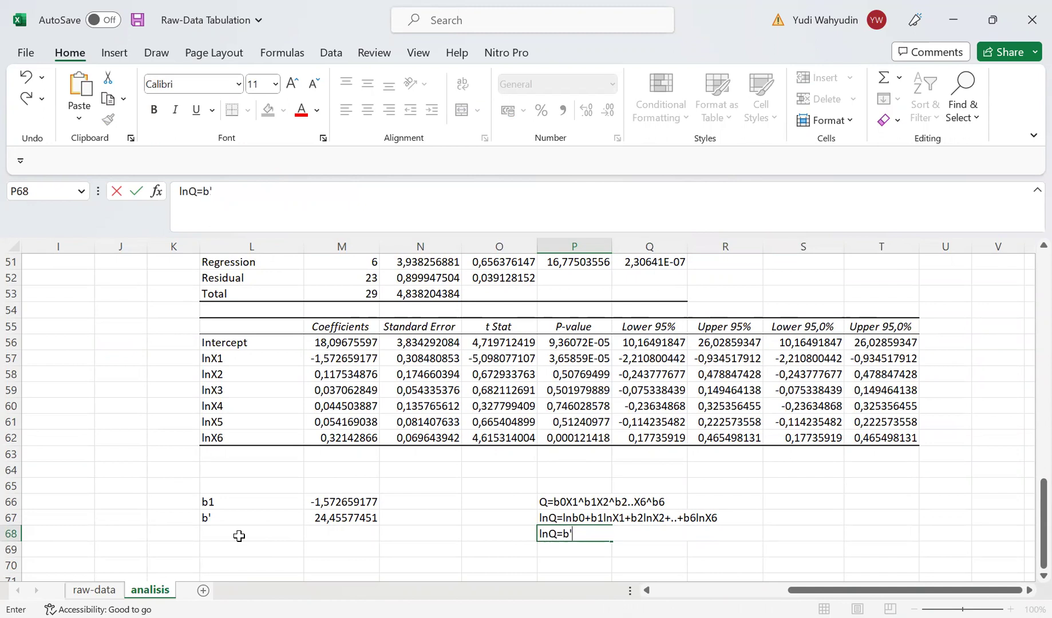
text(+b1lnX1)
key(Return)
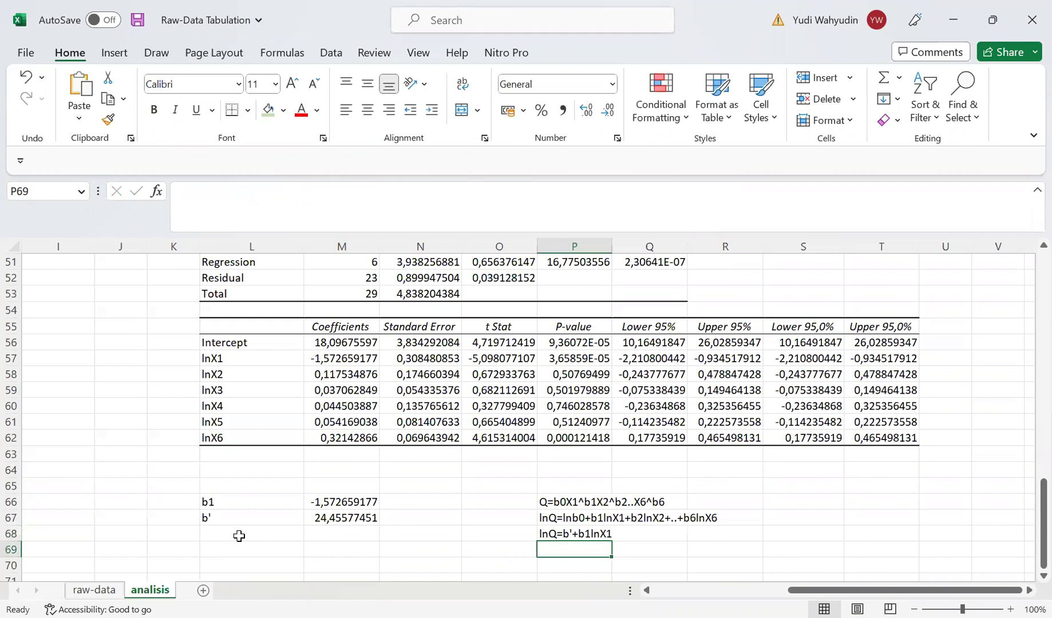
Step: Write the demand equation in its power form, Q=aX1^b1, in P69
text(Q=)
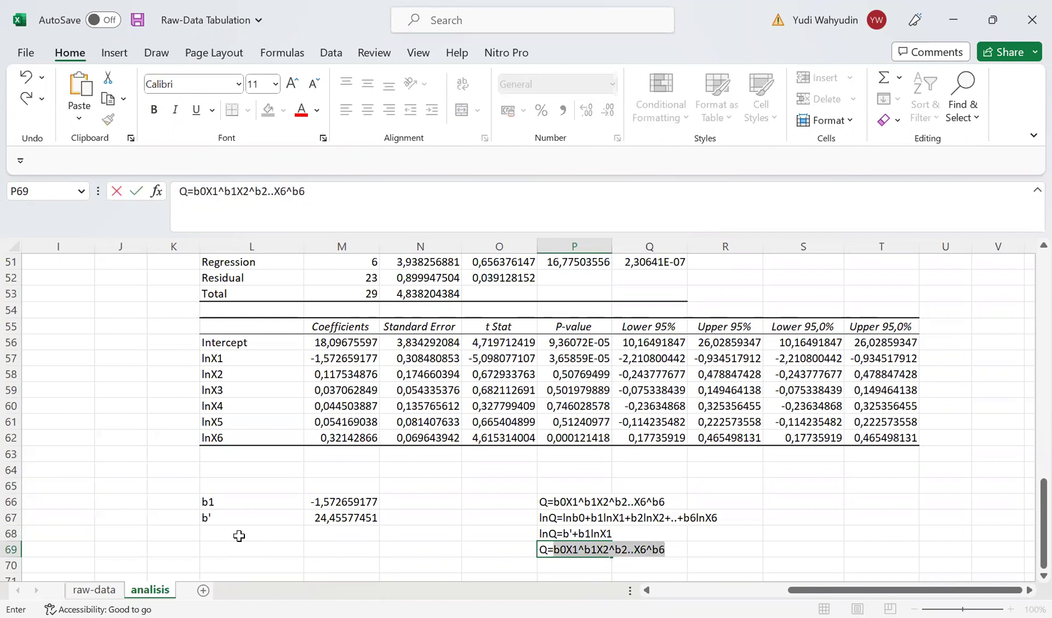
text(a)
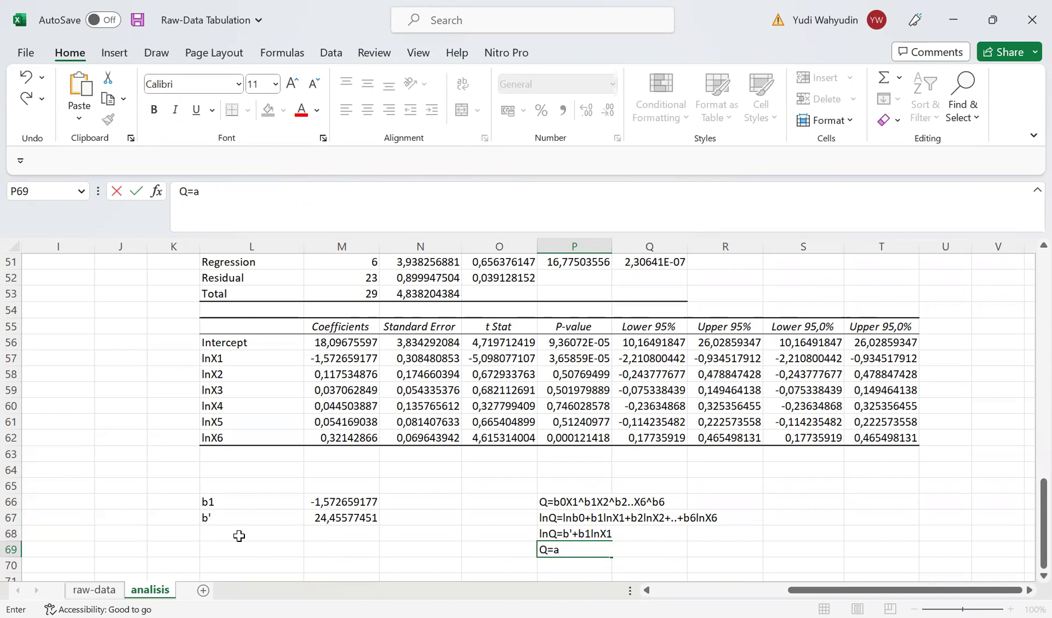
text(X1^b1)
key(Return)
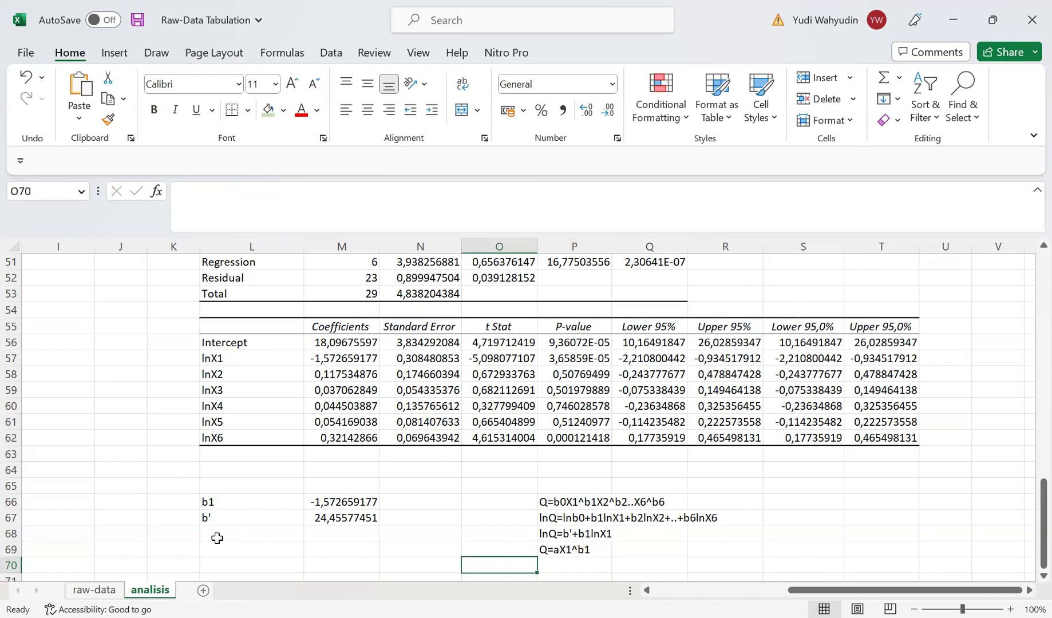
Step: Label L68 as a=exp(b') and calculate a in M68 with an EXP formula that refers to b' in M67
click(218, 537)
text(a=exp)
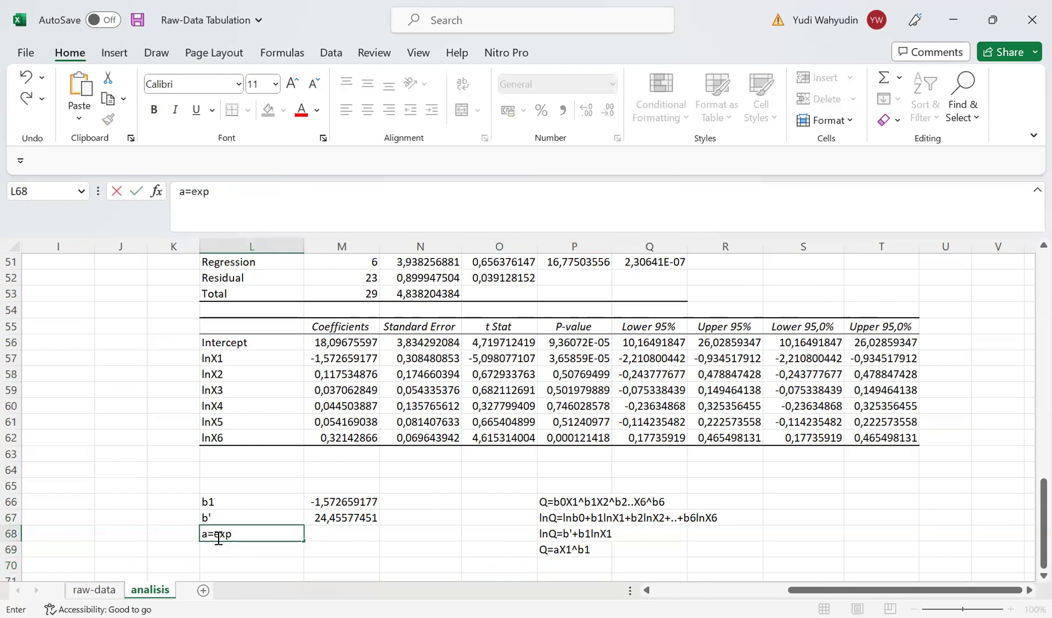
text((b'))
key(Return)
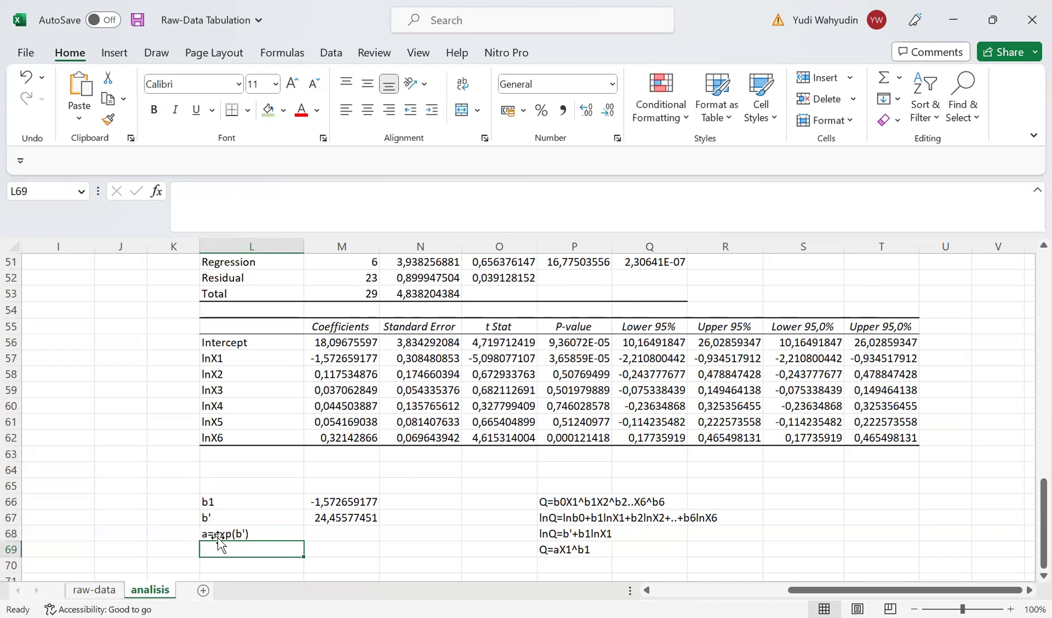
click(328, 530)
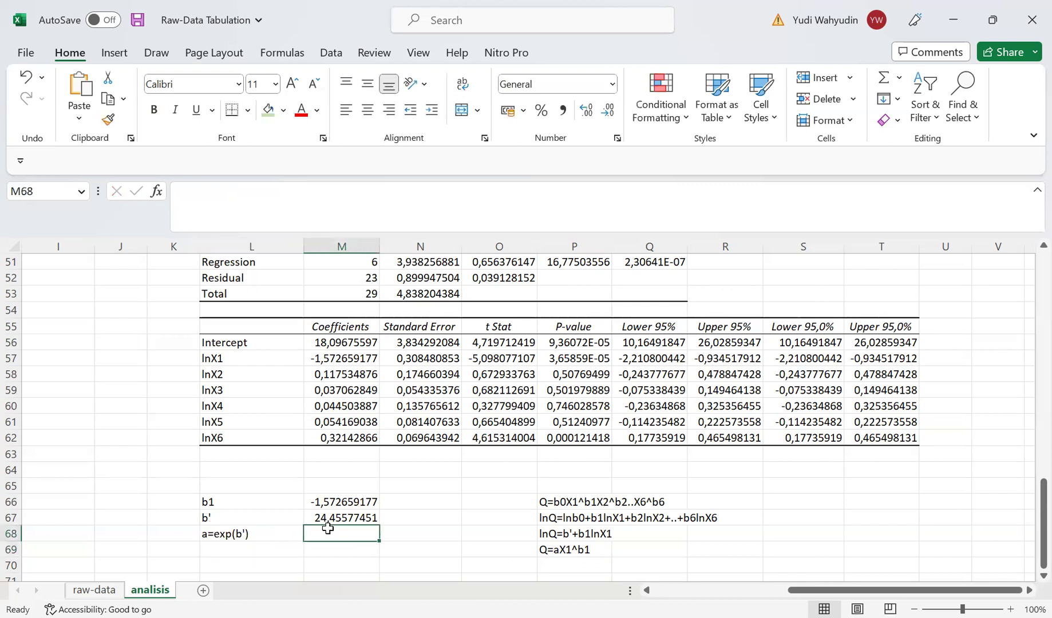
text(=)
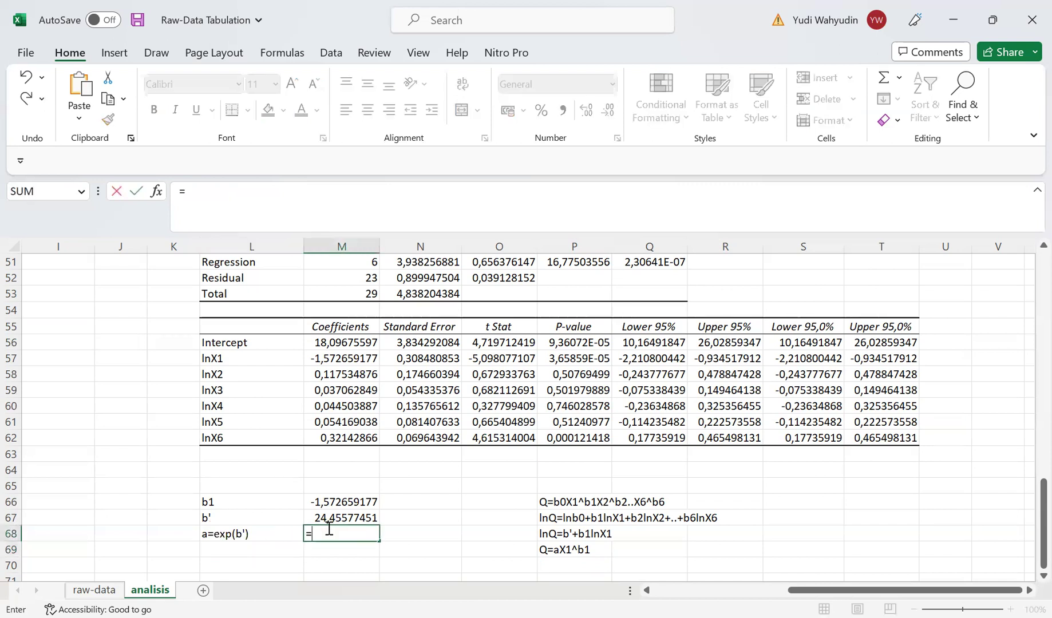
text(exp()
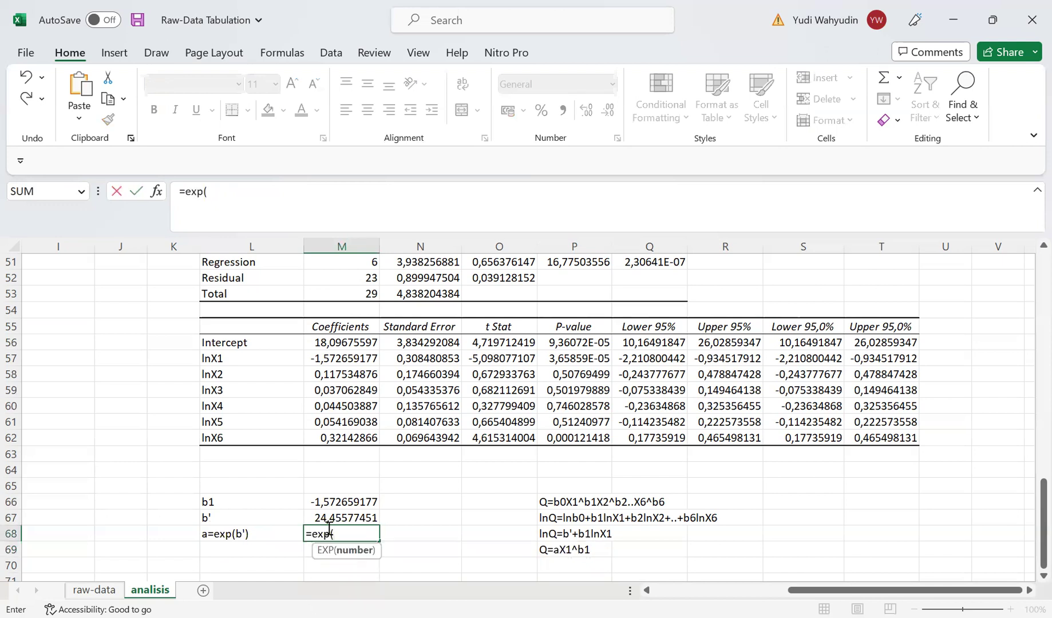
key(Up)
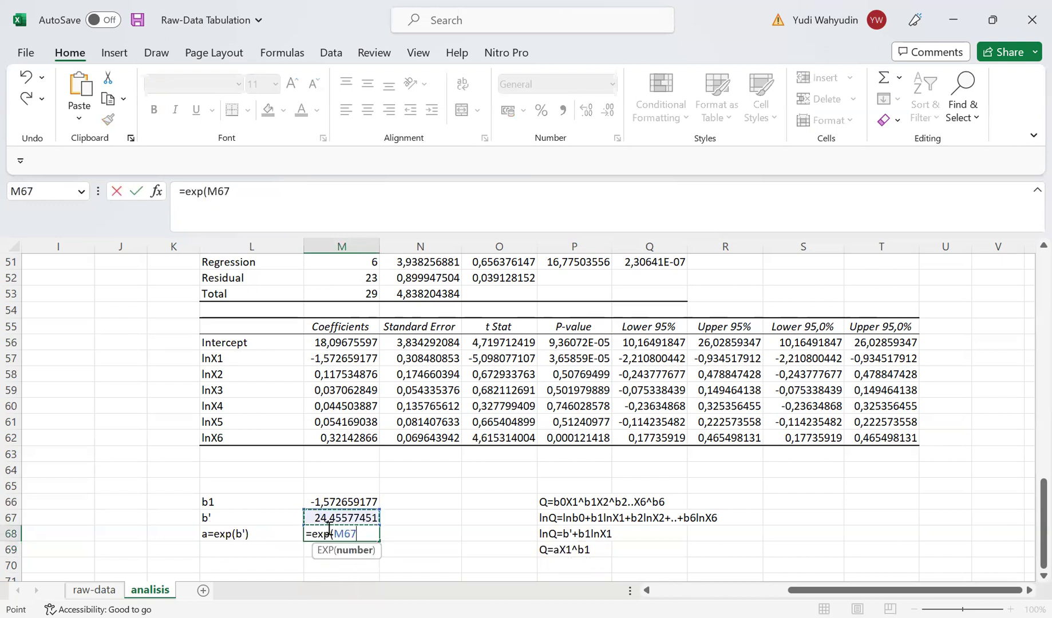
key(Return)
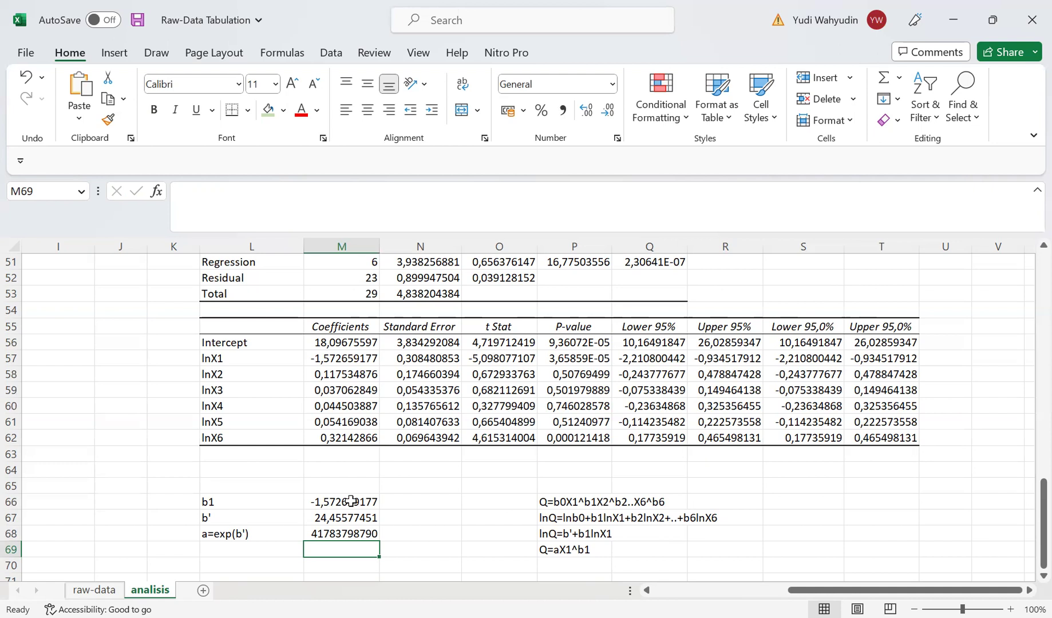
Step: Paste the copied U EOP formula picture and X1 equation object at S66, beside the written equations, and inspect both
click(1043, 576)
scroll(1028, 582, down, 1)
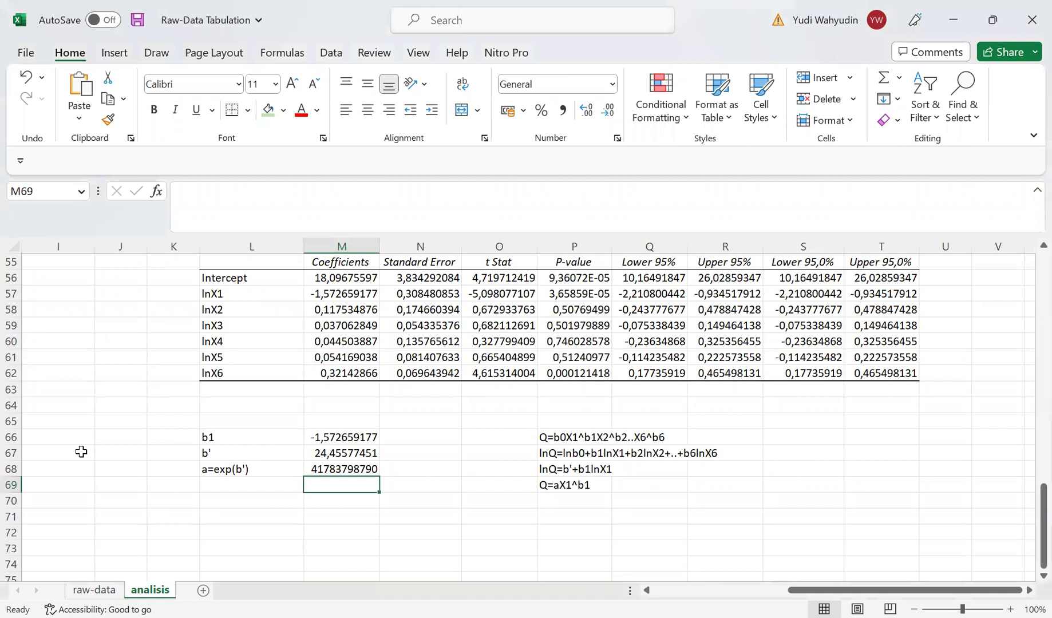
click(779, 436)
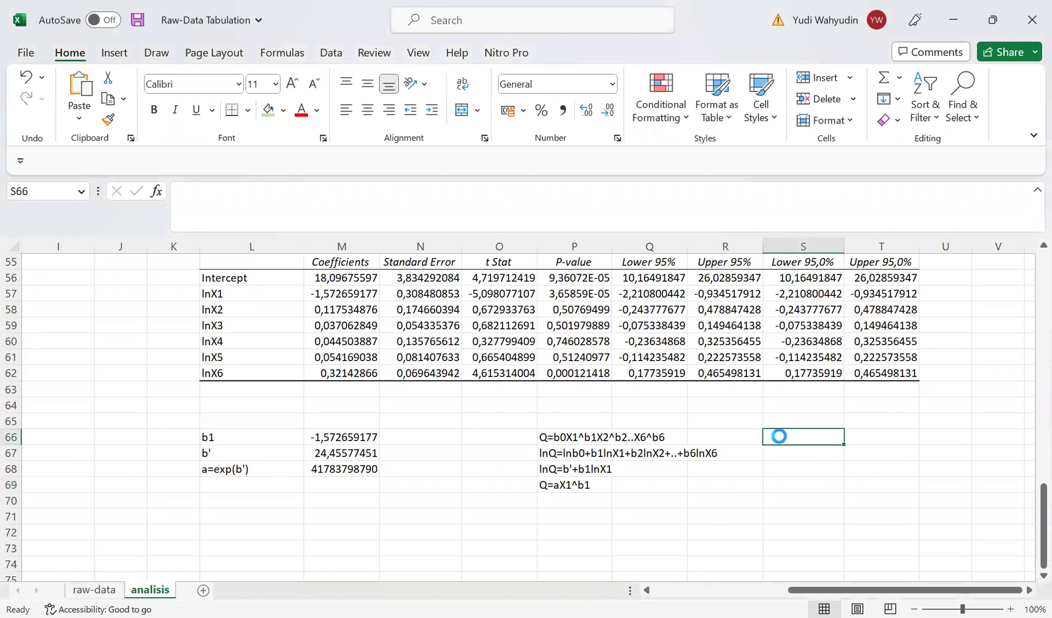
key(ctrl+v)
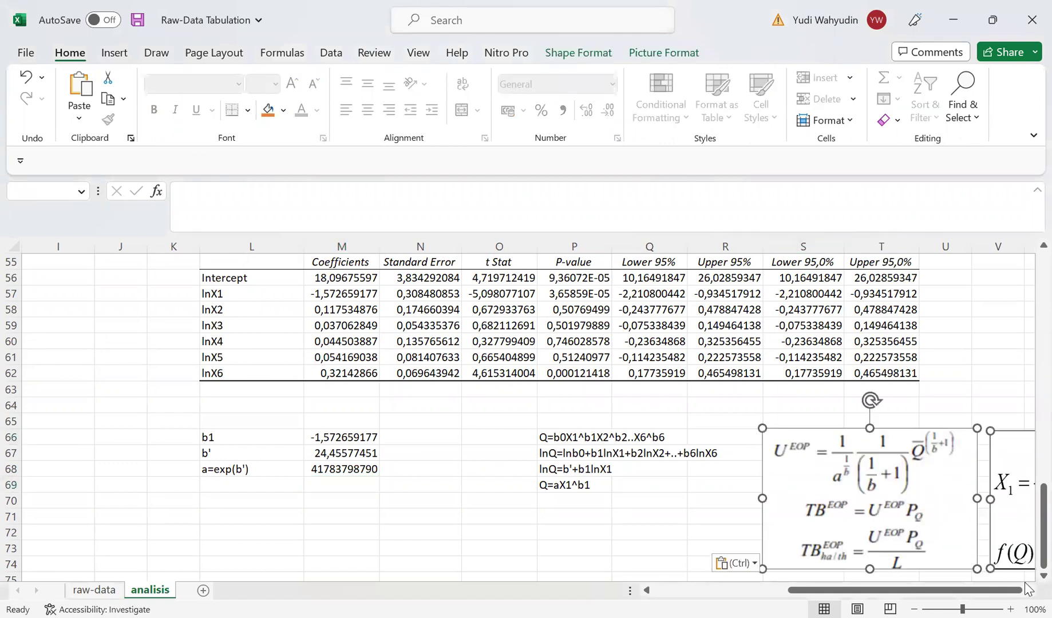
scroll(1028, 590, right, 4)
scroll(1028, 590, right, 1)
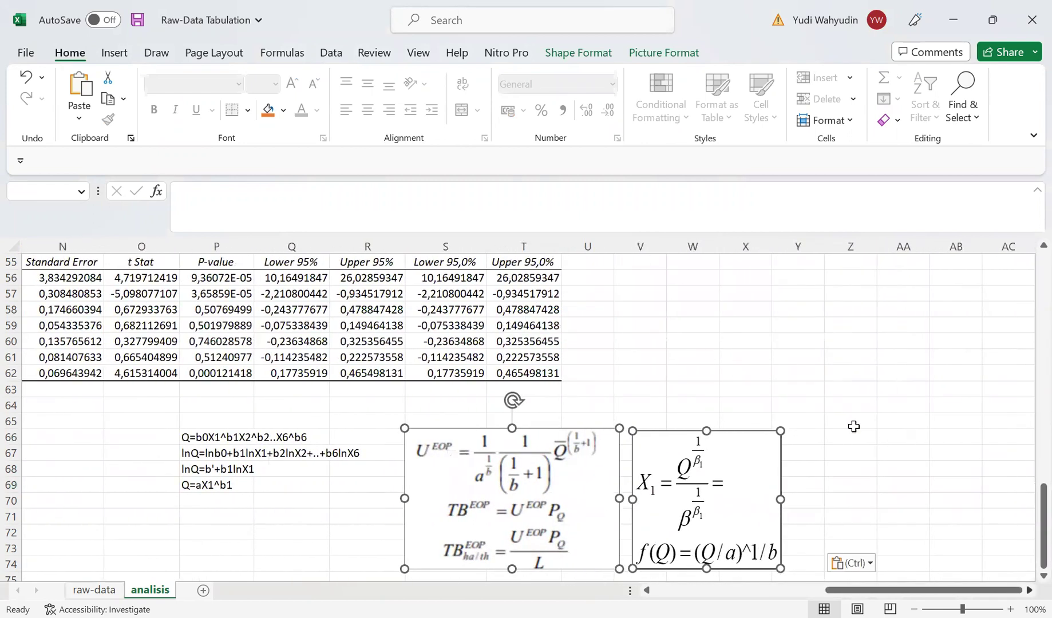
click(855, 424)
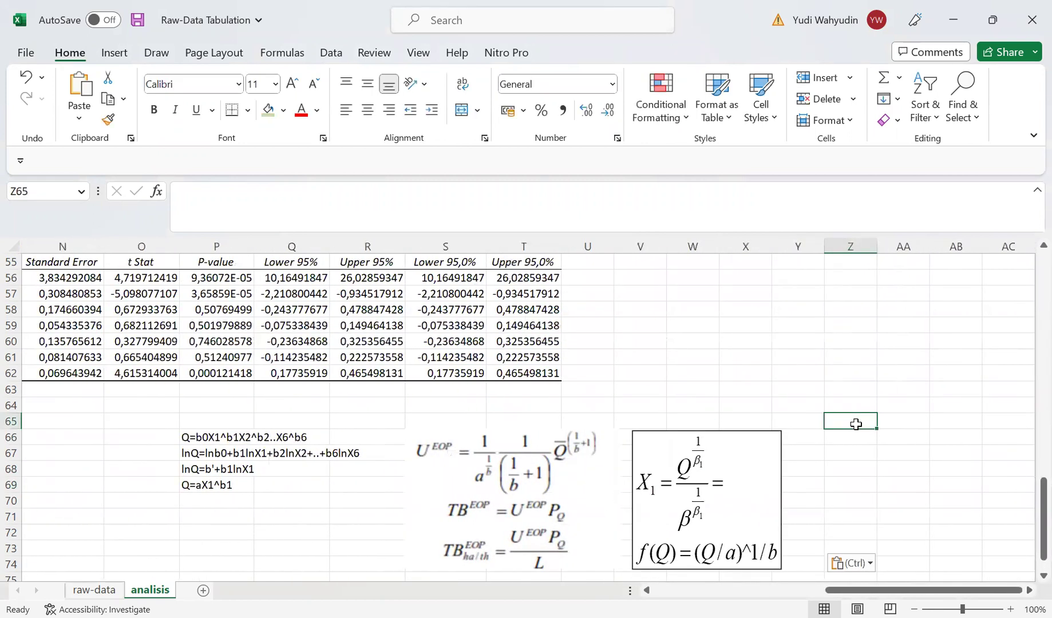
click(719, 499)
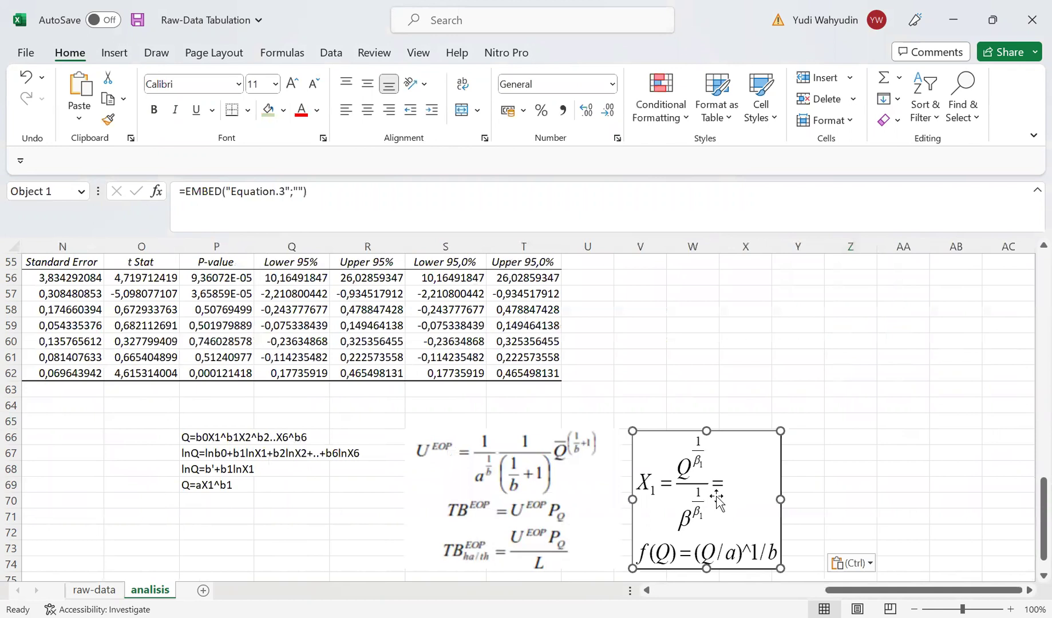
click(878, 441)
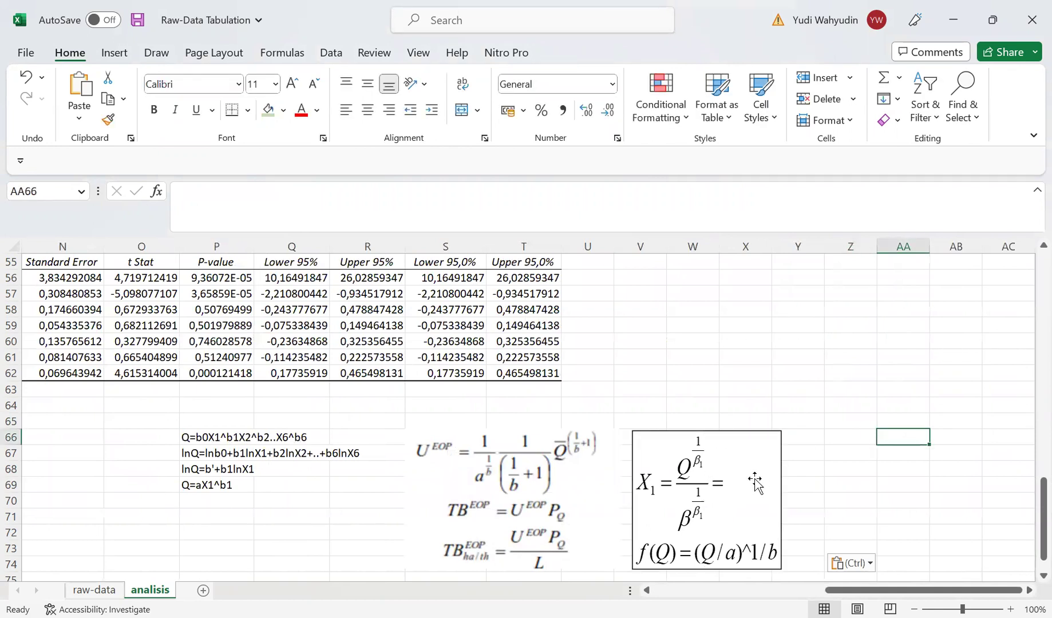
click(496, 480)
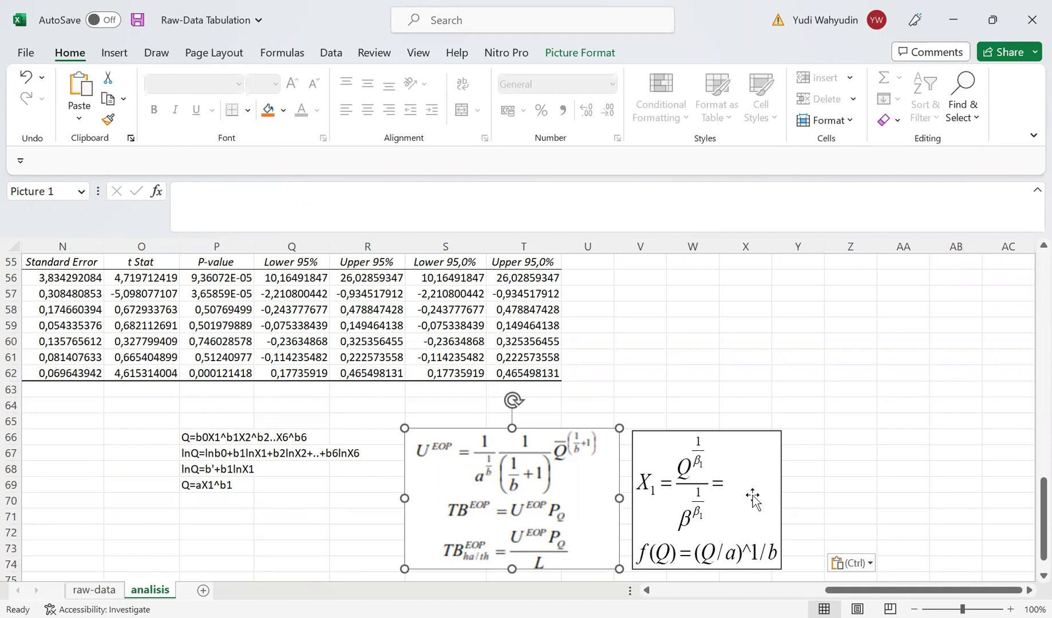
Step: Write the rearranged demand equation X1^b1=Q/a in P70
click(203, 515)
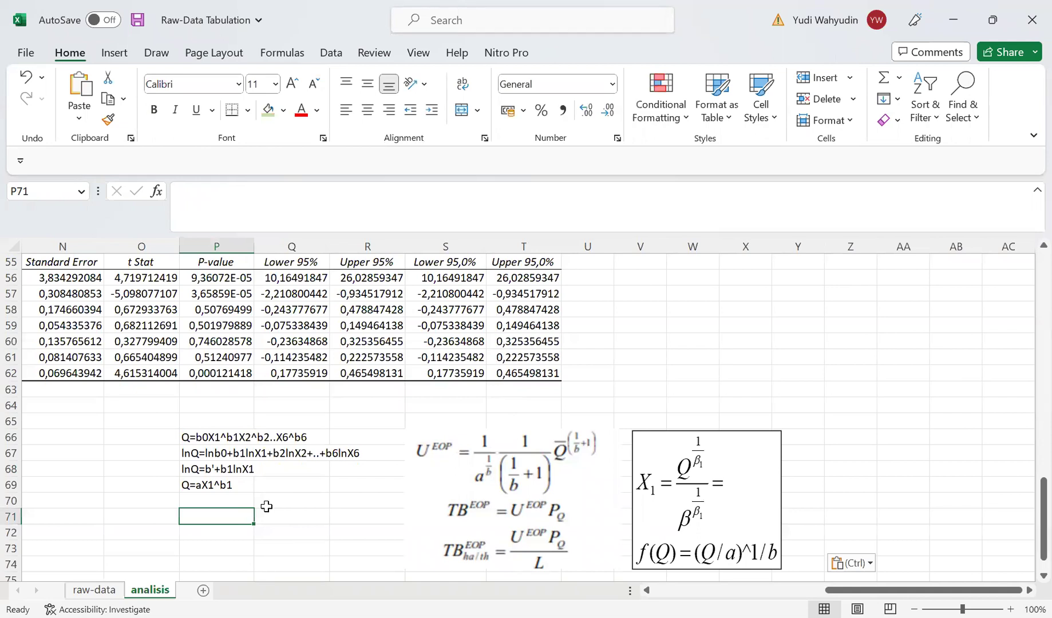
key(Up)
text(X1)
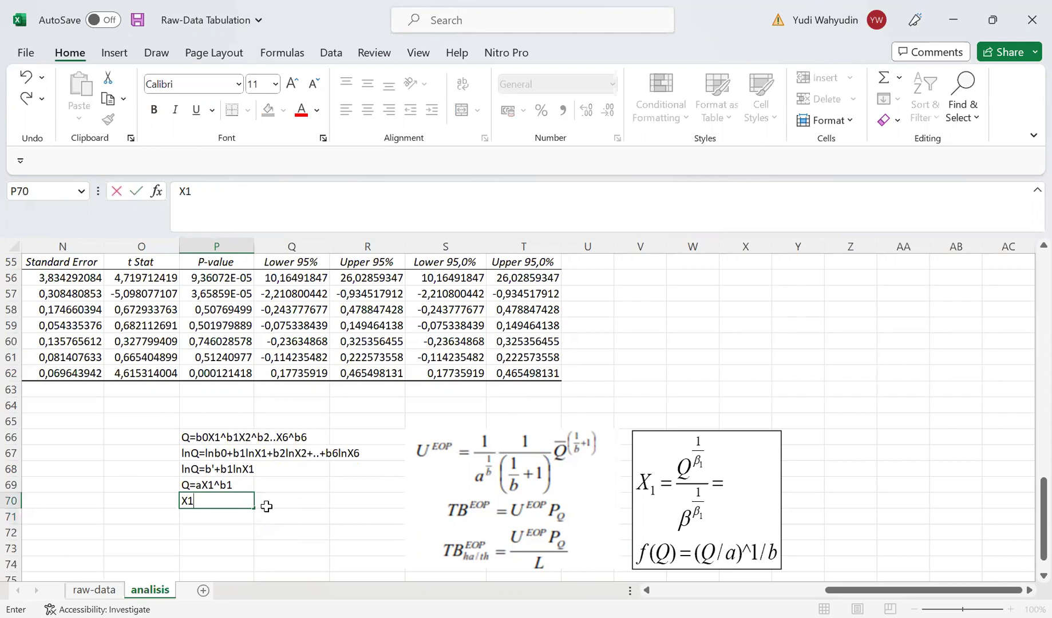
text(=)
key(BackSpace)
text(^b1=)
text(Q/a)
Step: Start an equation beginning with X in P71, below X1^b1=Q/a
click(202, 522)
text(X)
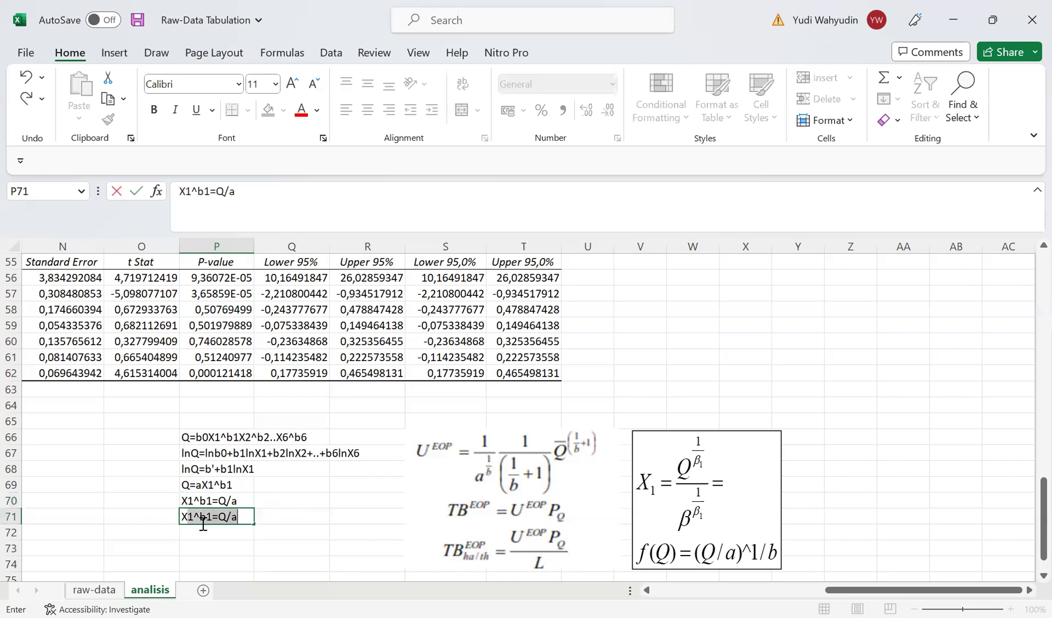
Step: Complete the inverse demand equation in cell P71 as X1=f(Q)=(Q/a)^(1/b1)
text(1=f()
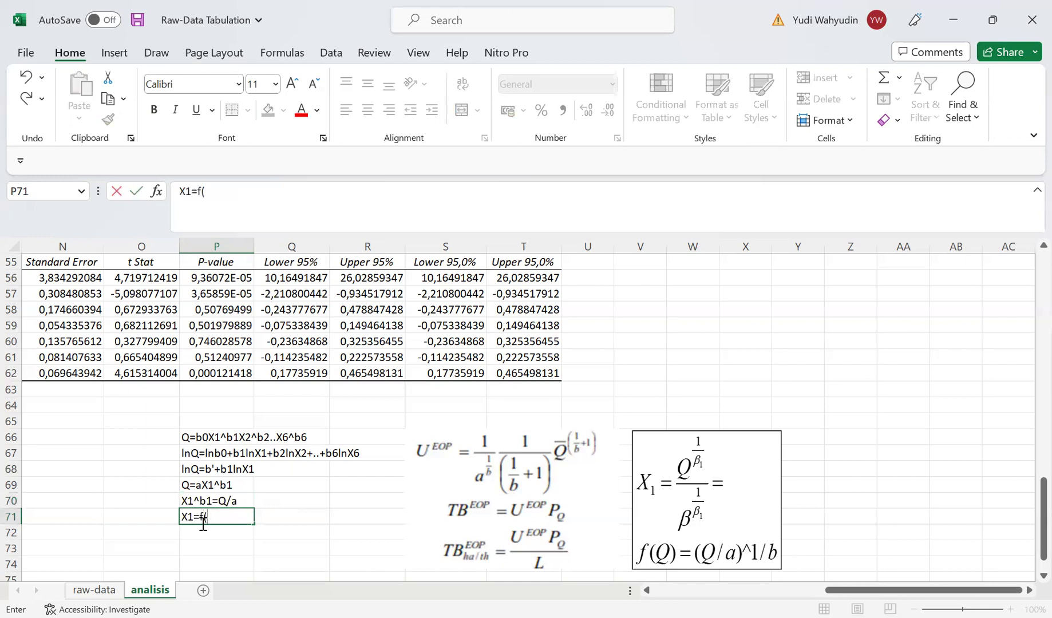
text(Q))
text(=(Q/a))
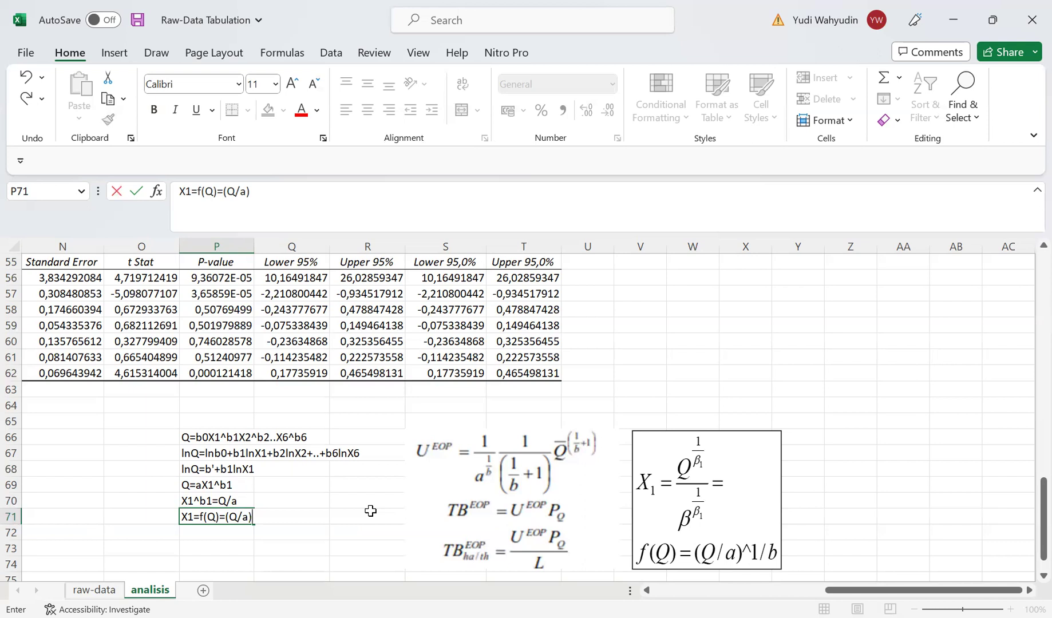
text(^(1/b1))
key(Return)
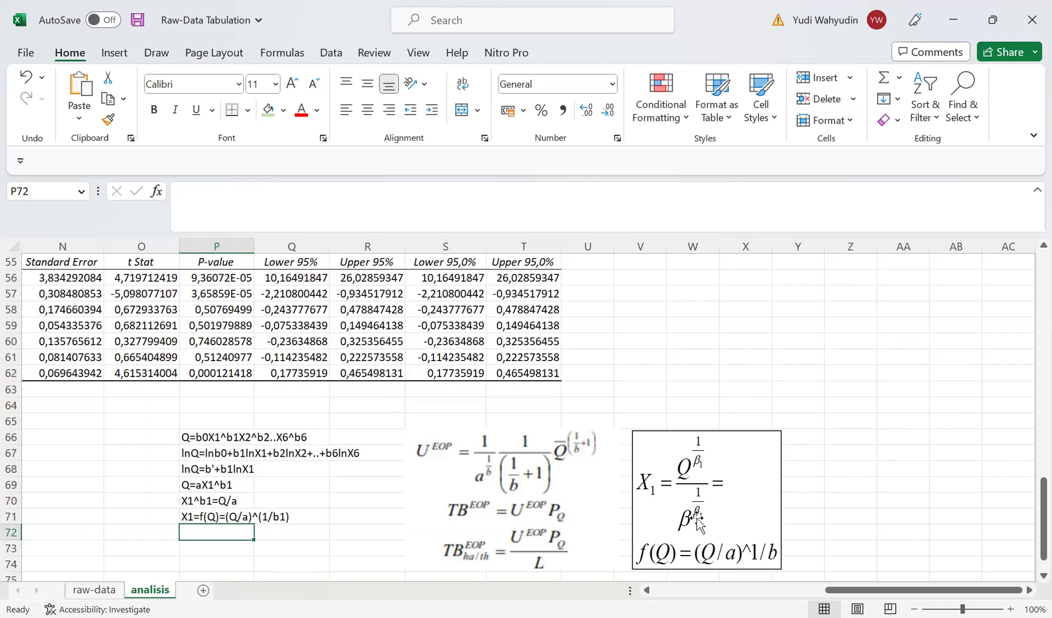
Step: Delete the embedded X1 equation object and move the U EOP formula picture slightly up and closer to the text equations
click(778, 456)
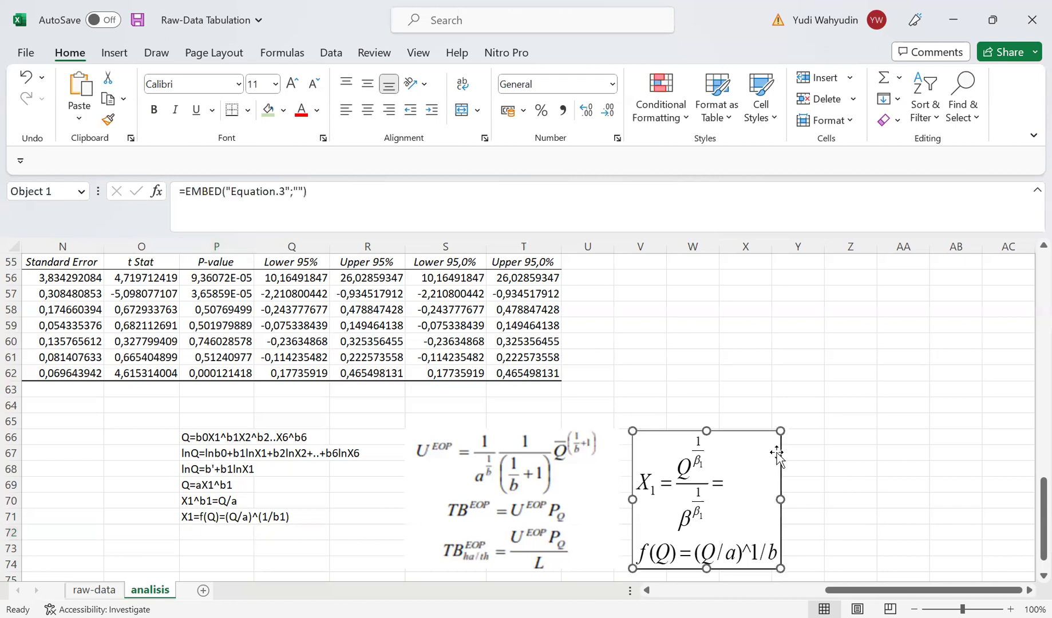
key(Delete)
click(488, 534)
drag(488, 534, 470, 518)
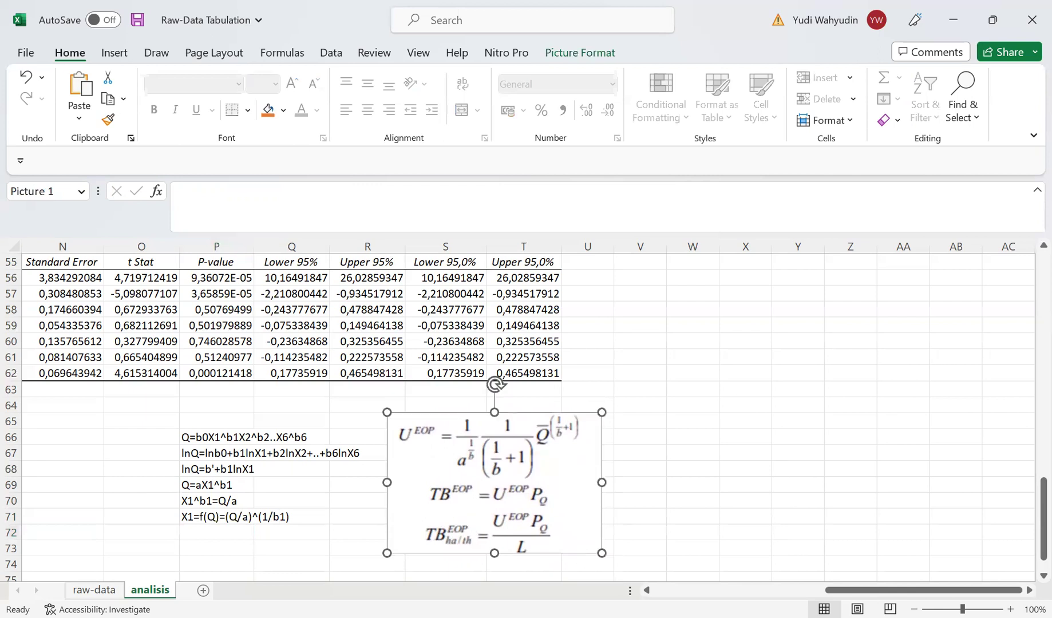
Step: Label cell L70 below the a=exp(b') row as "Utilitas EOP tki"
scroll(470, 518, left, 3)
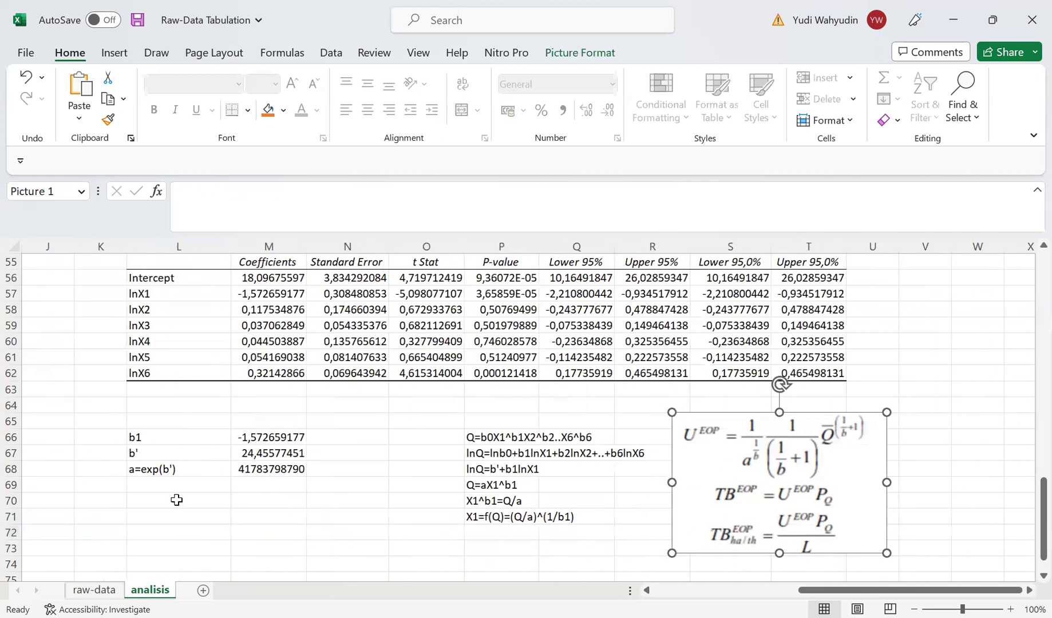
click(157, 503)
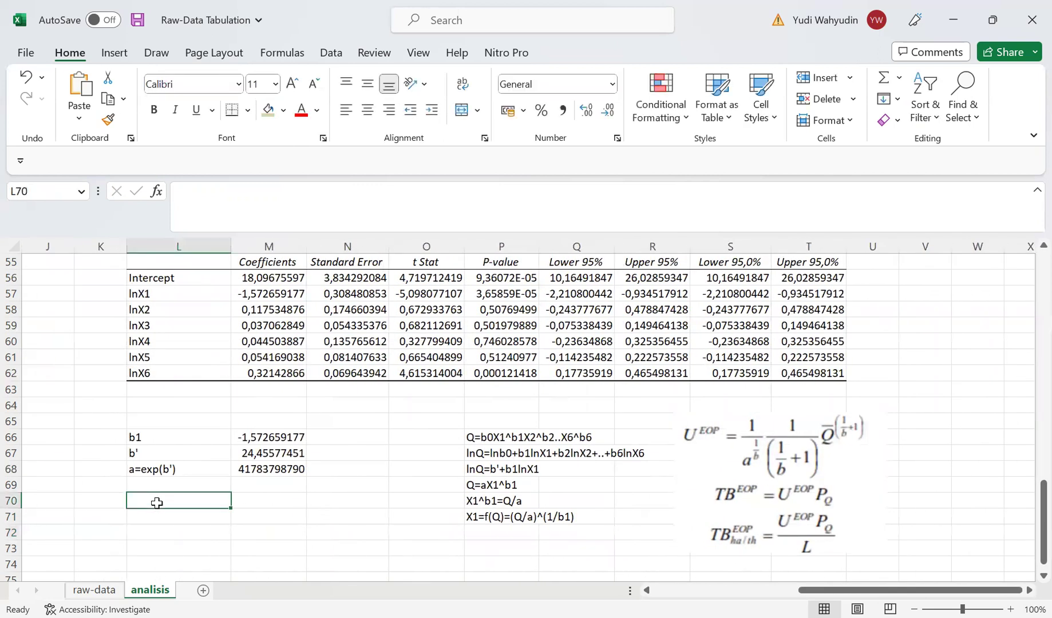
text(U)
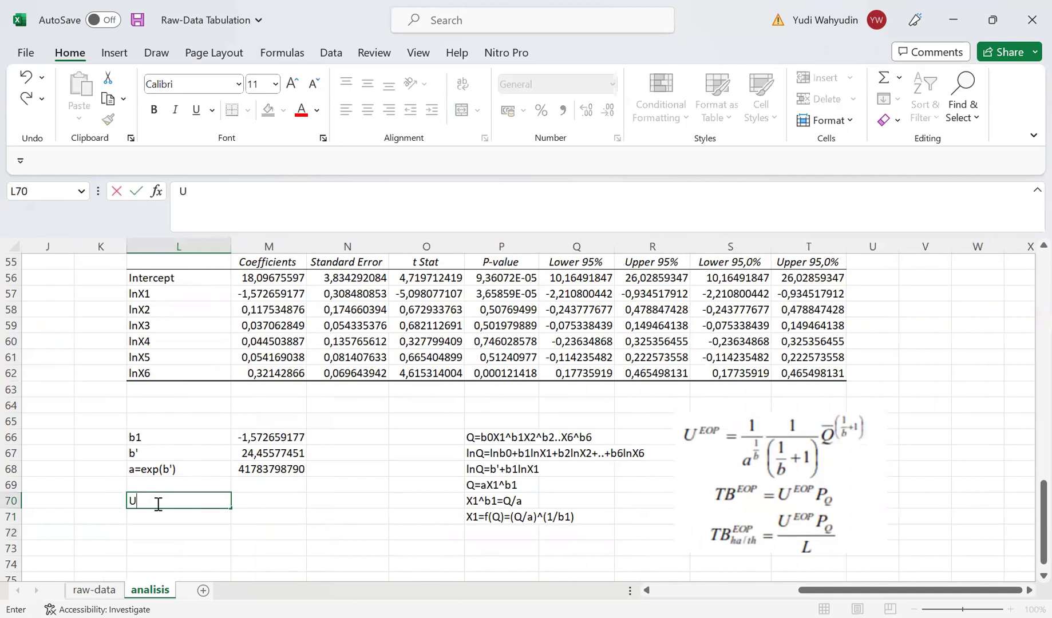
text(tilitas EOP tk)
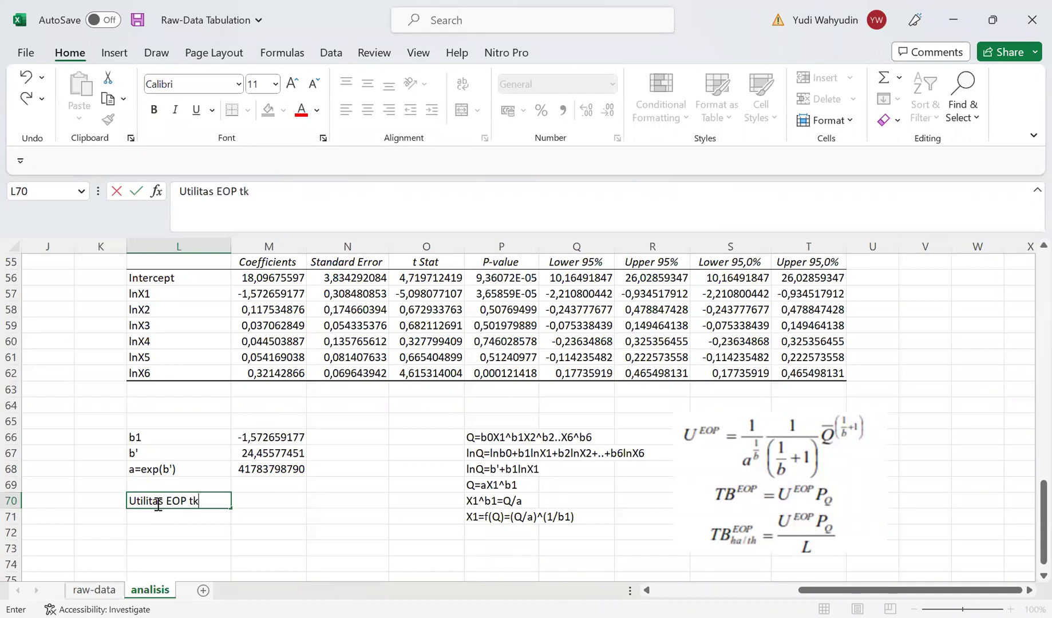
text(i)
key(Tab)
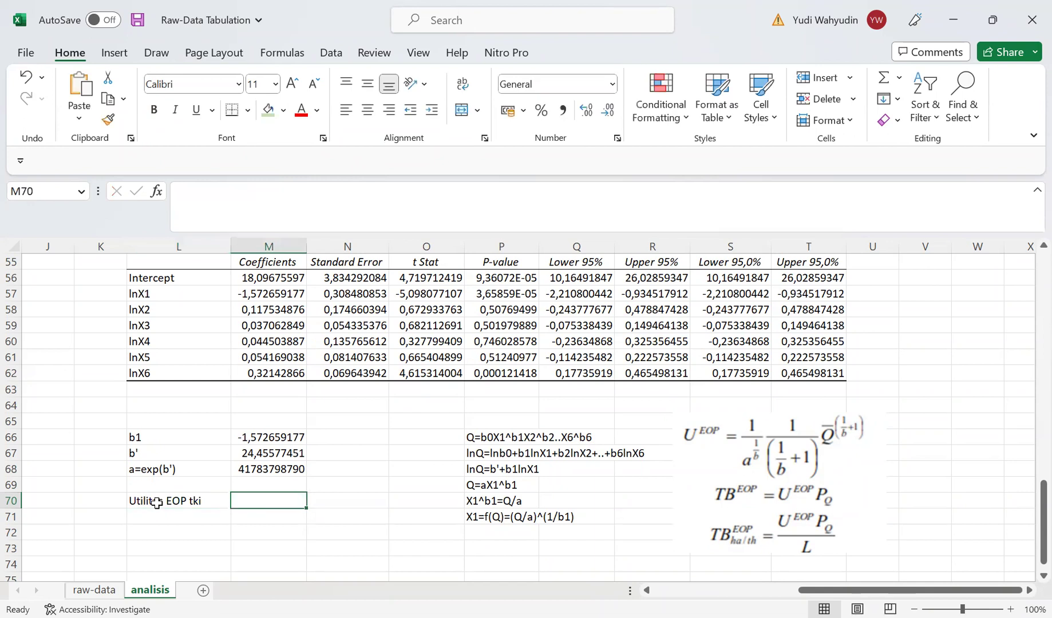
Step: Start the utility formula in M70 with the first factor, =1/(M68^(1/M66)), referencing a and b1
text(=)
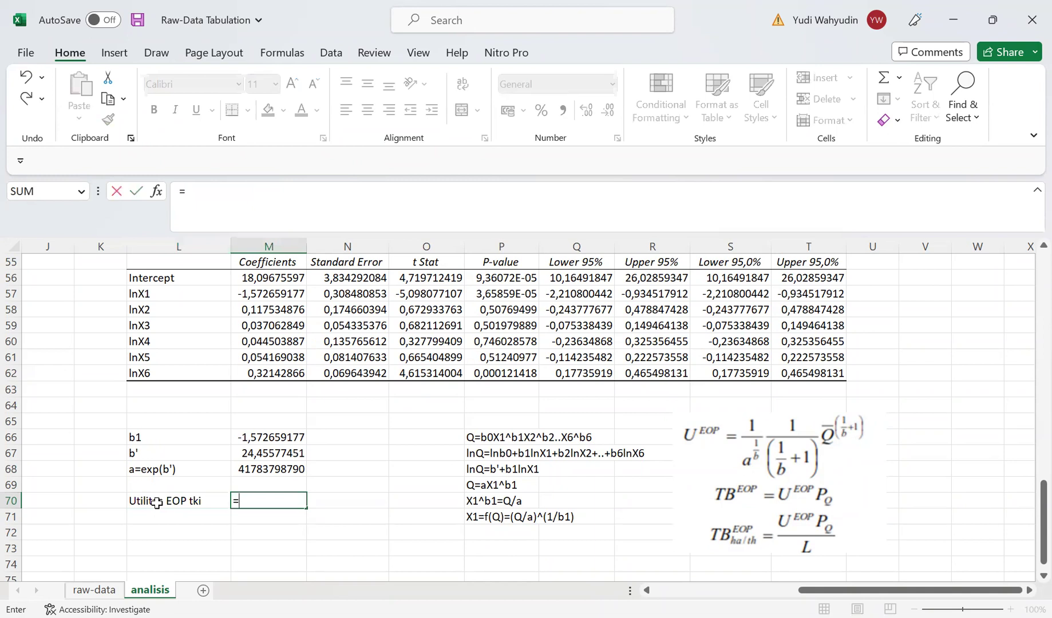
text(1/()
click(245, 471)
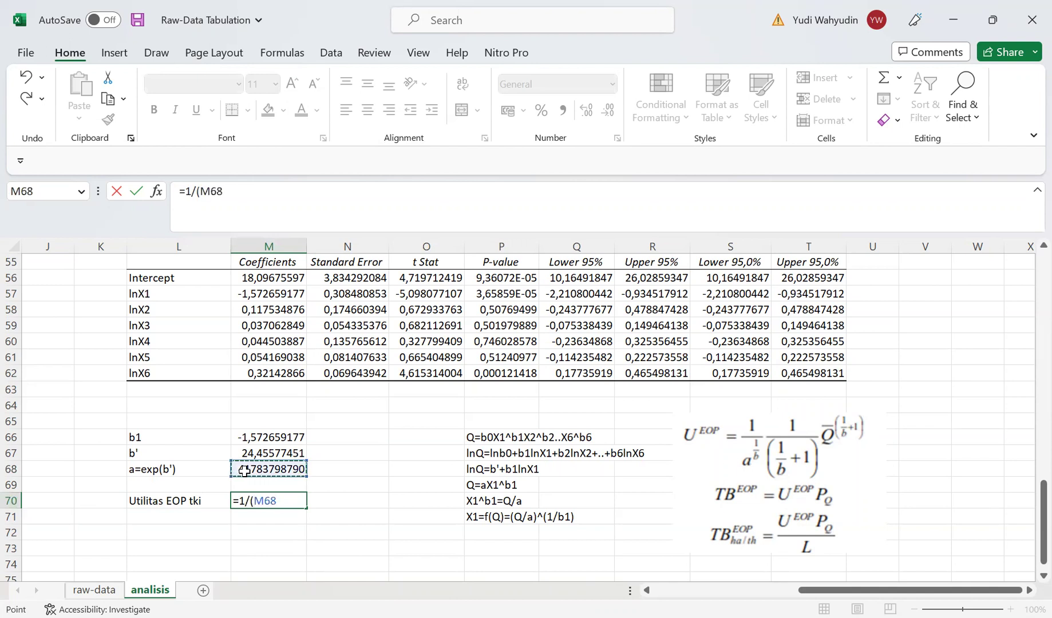
text(^(1/)
click(268, 439)
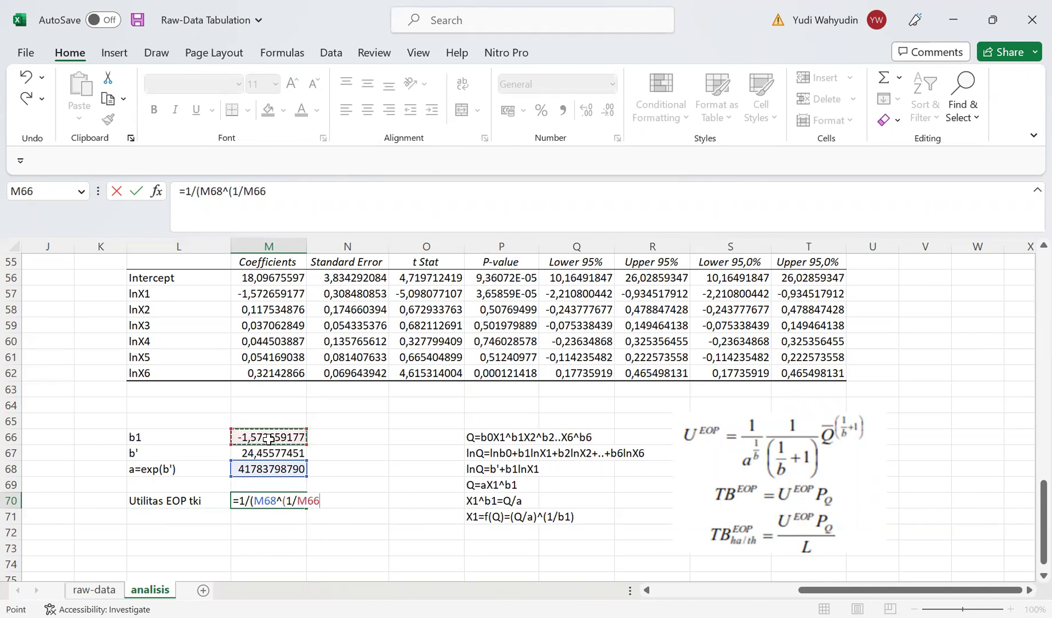
text()))
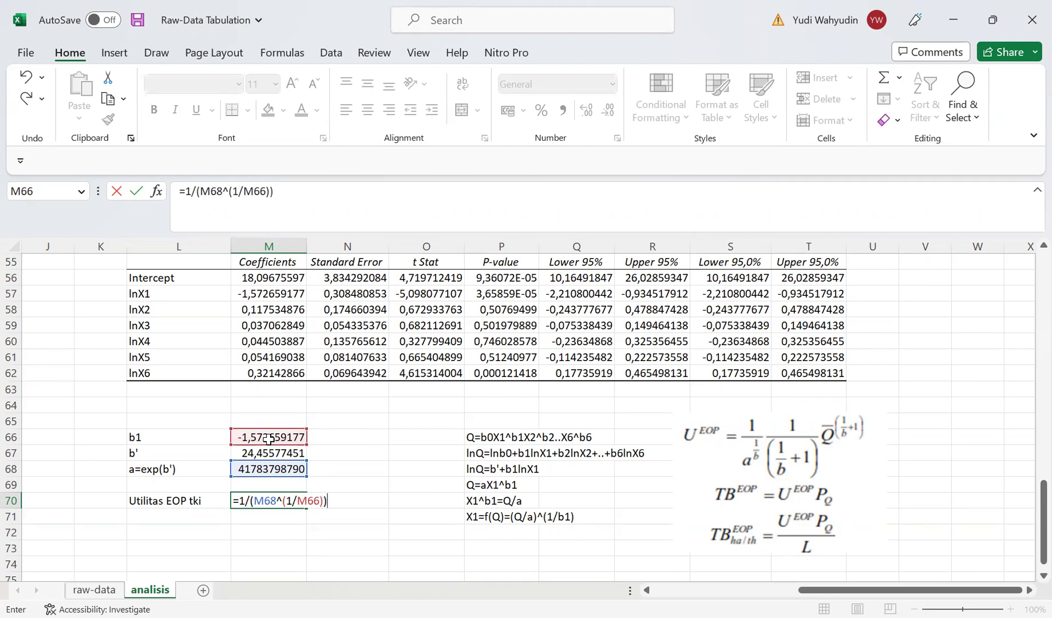
Step: Extend the M70 formula with the second factor, *1/(1/M66+1), followed by a multiplication sign
text(*)
text(1/(1/)
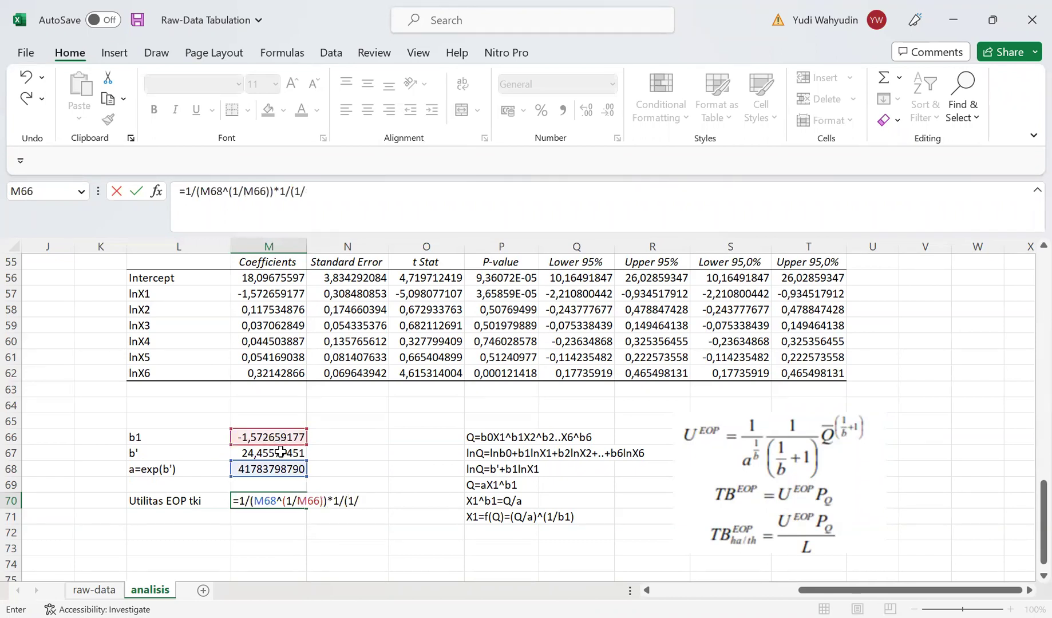
click(277, 437)
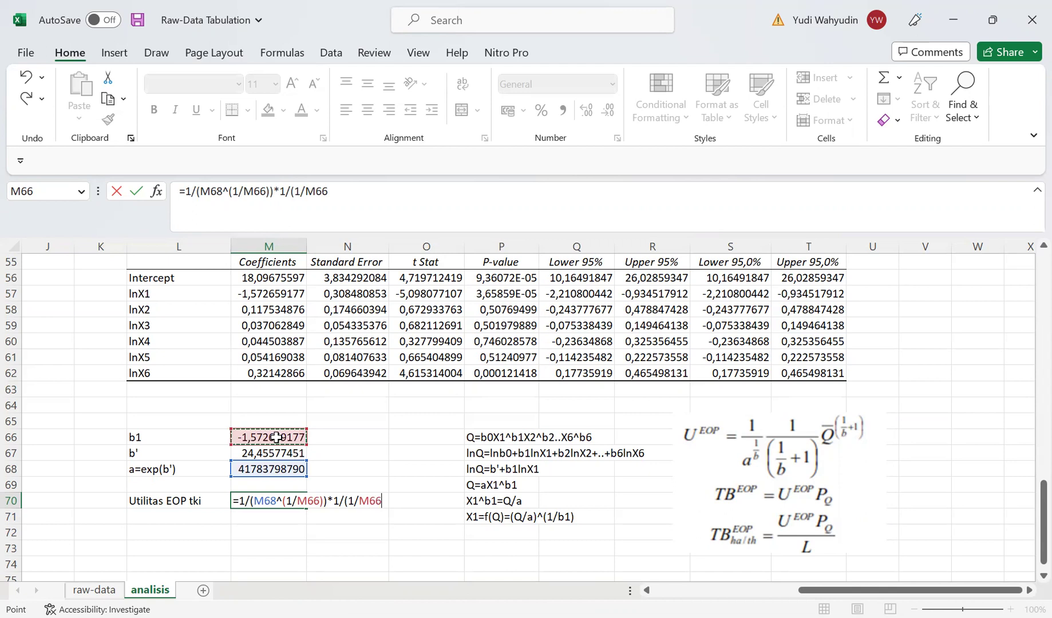
text(+1)
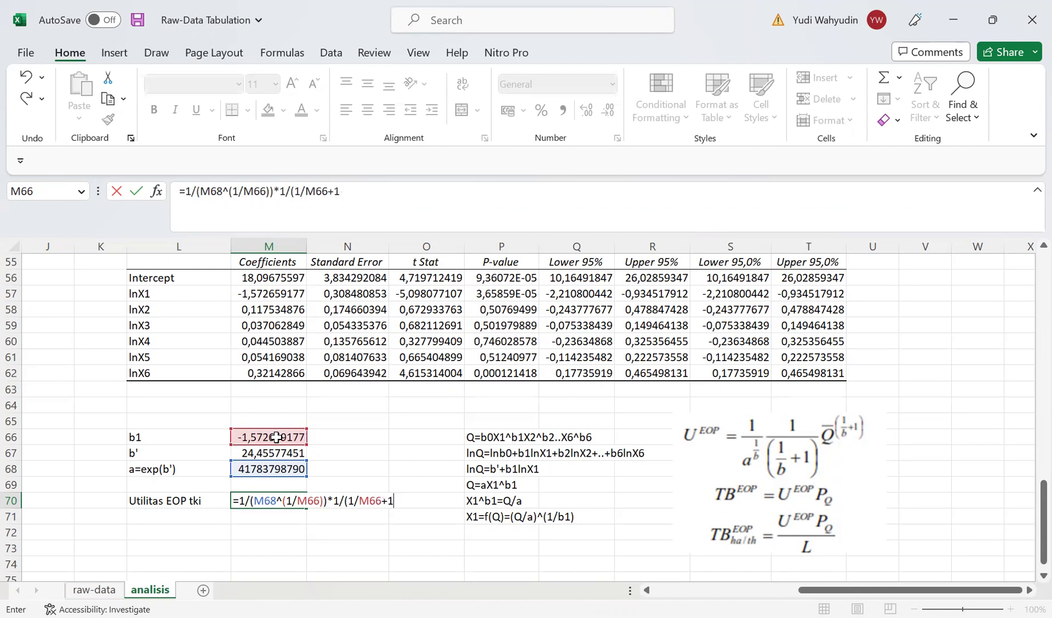
text()*)
Step: Add the average Q in cell A32 of the analisis sheet as the next factor of the M70 formula
click(94, 589)
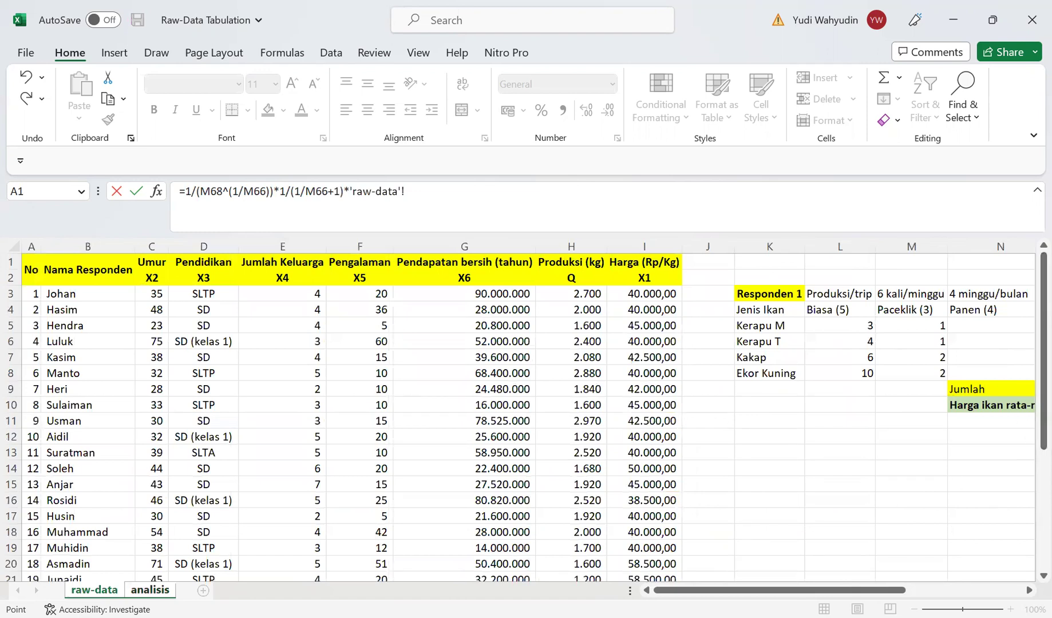
click(150, 589)
drag(1028, 524, 950, 368)
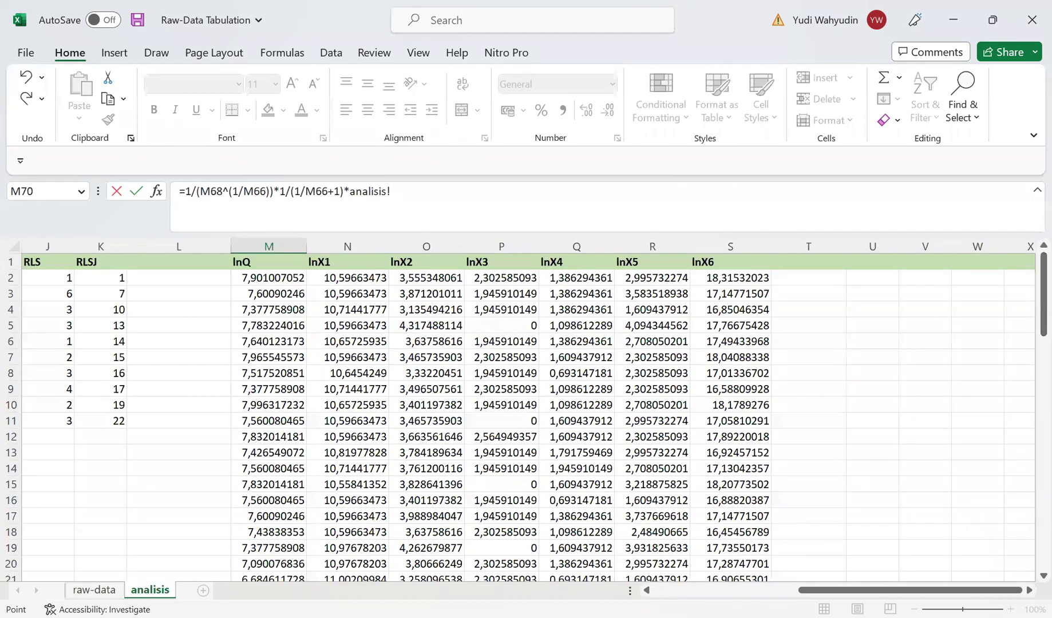
drag(1006, 590, 861, 590)
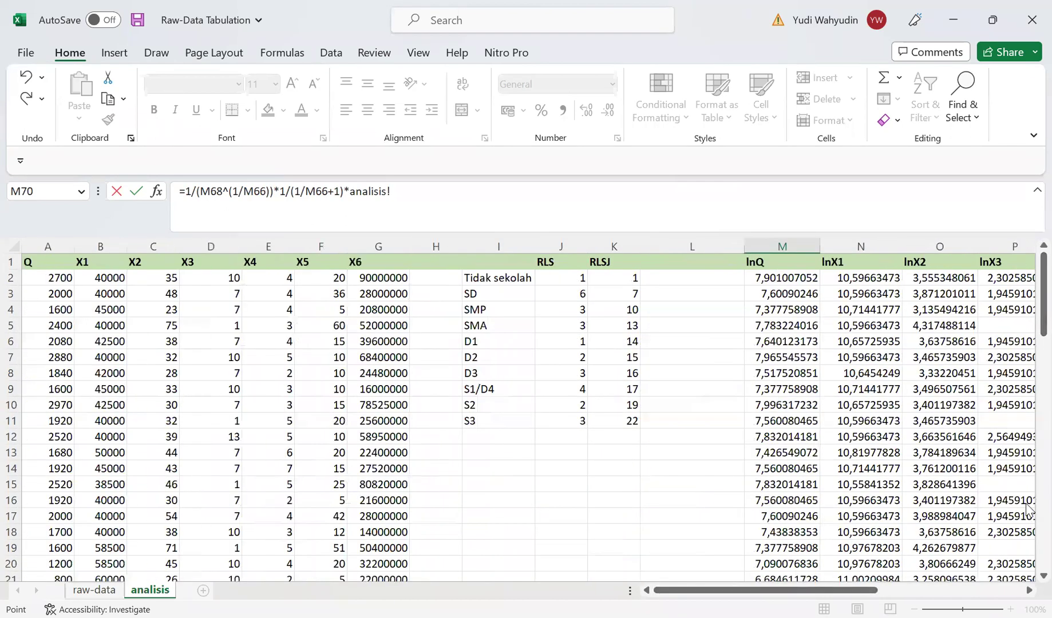
scroll(1027, 528, down, 7)
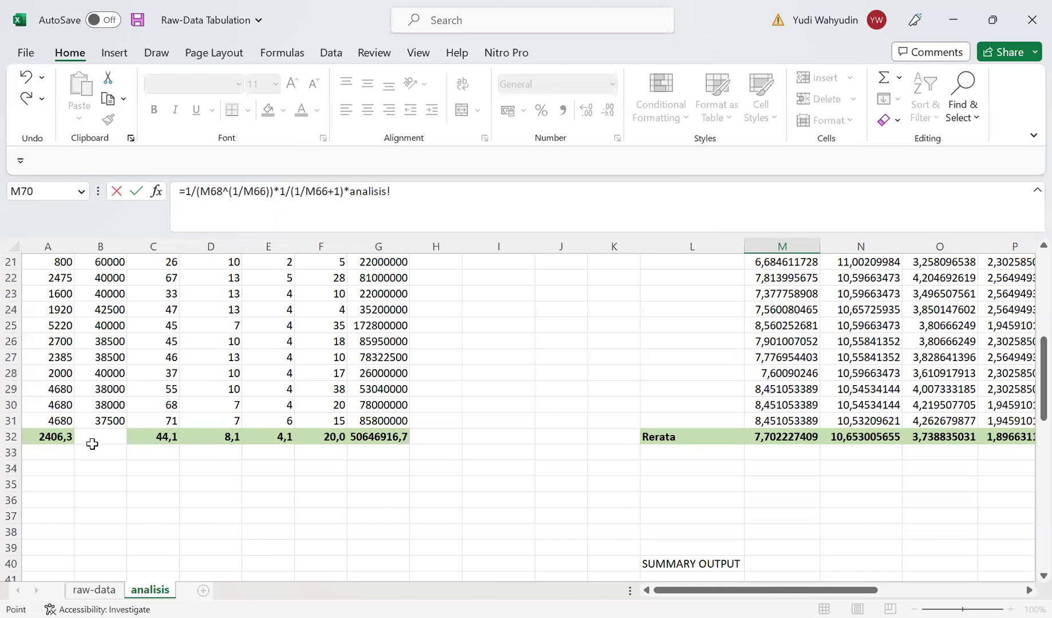
click(55, 439)
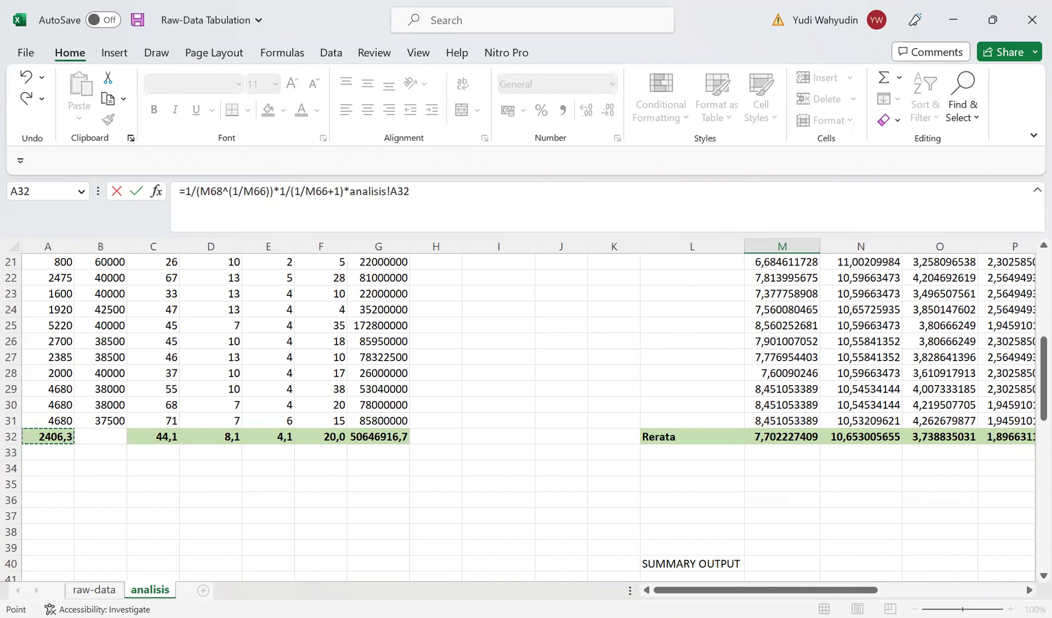
scroll(1029, 554, right, 5)
scroll(1028, 554, down, 13)
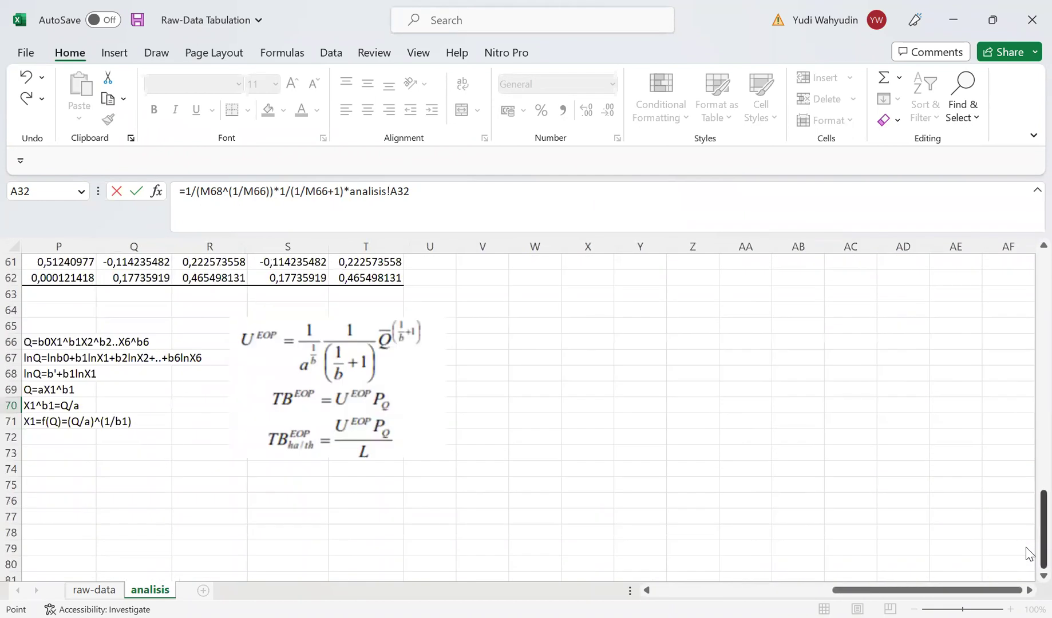
scroll(817, 592, left, 4)
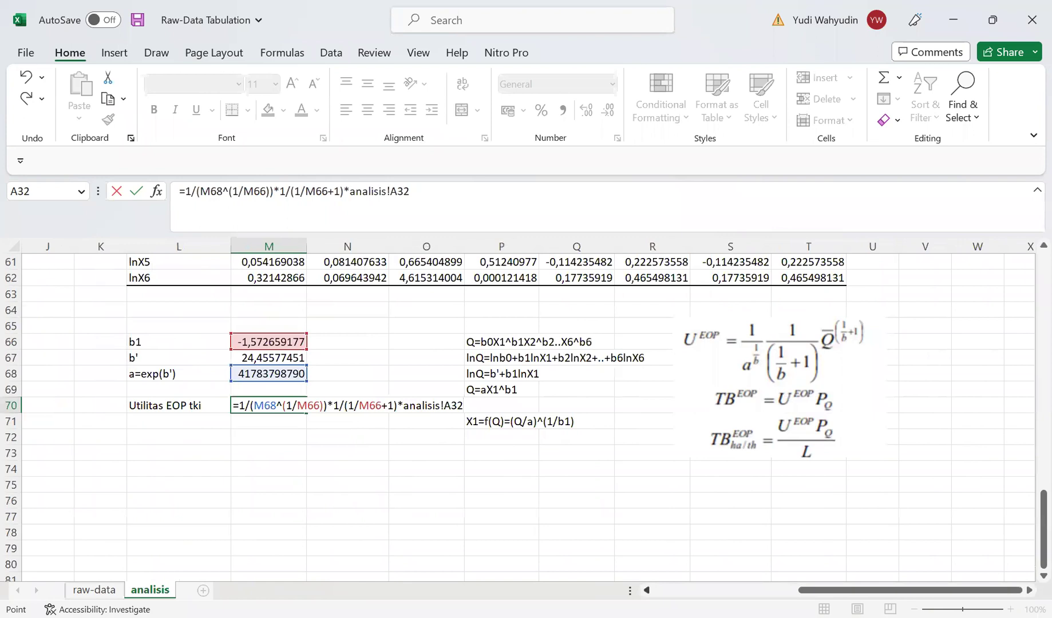
Step: Raise the average Q reference to the power (1/analisis!M66+1) and commit the M70 formula
text(^(1/)
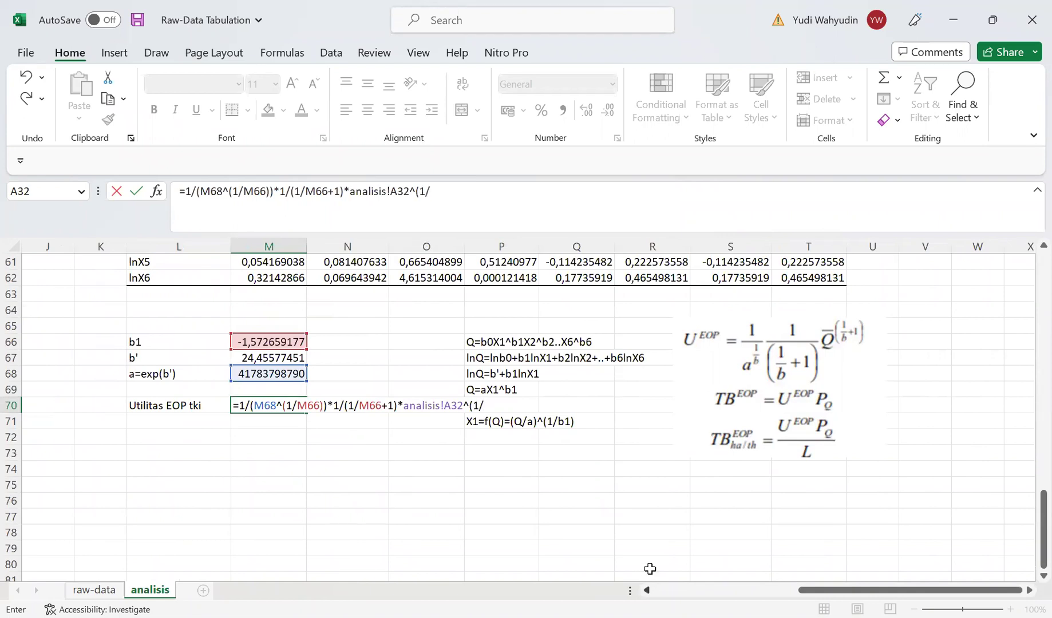
click(277, 340)
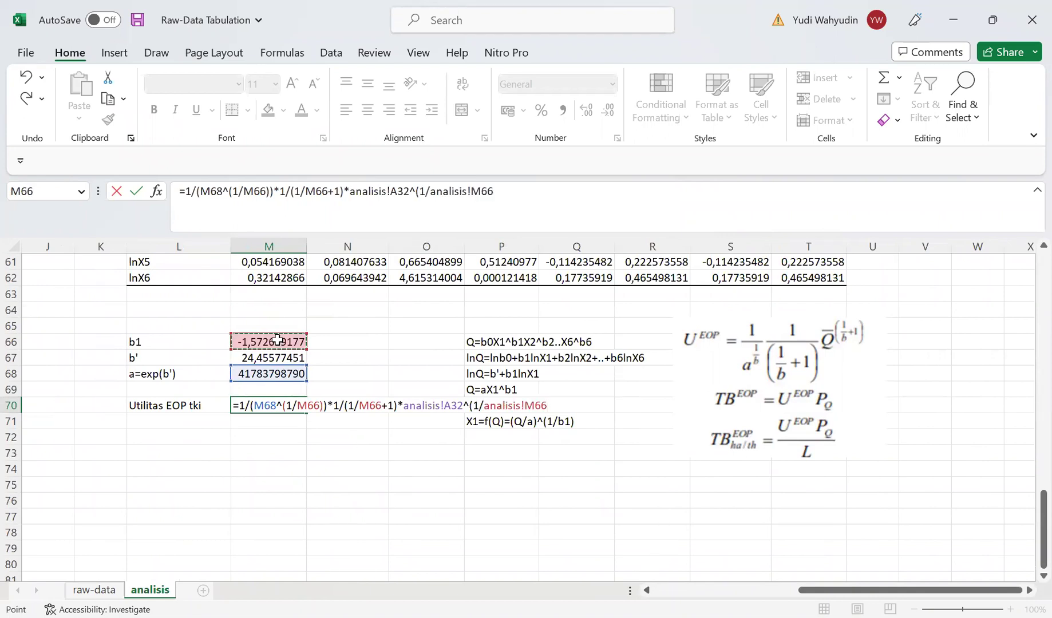
text(+1))
key(Return)
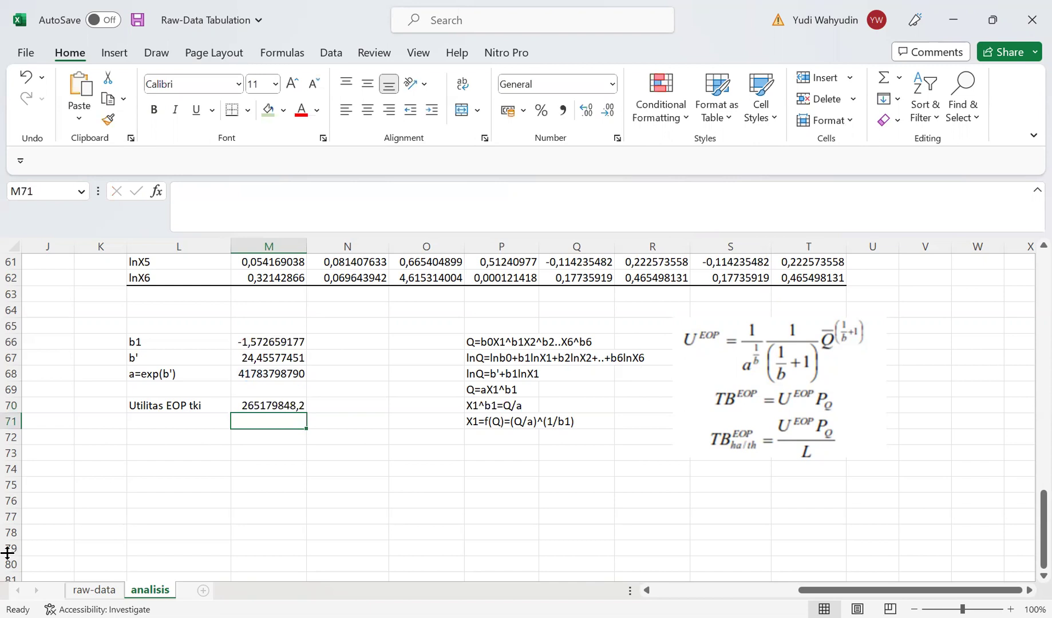
Step: Format the utility value in M70 with the comma number style
click(260, 404)
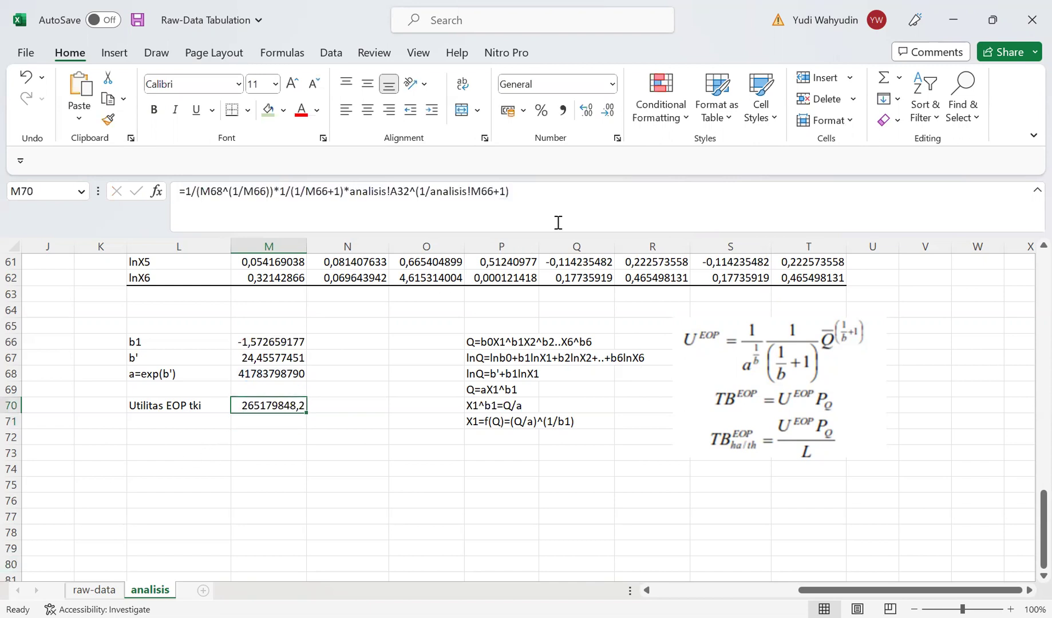
click(563, 110)
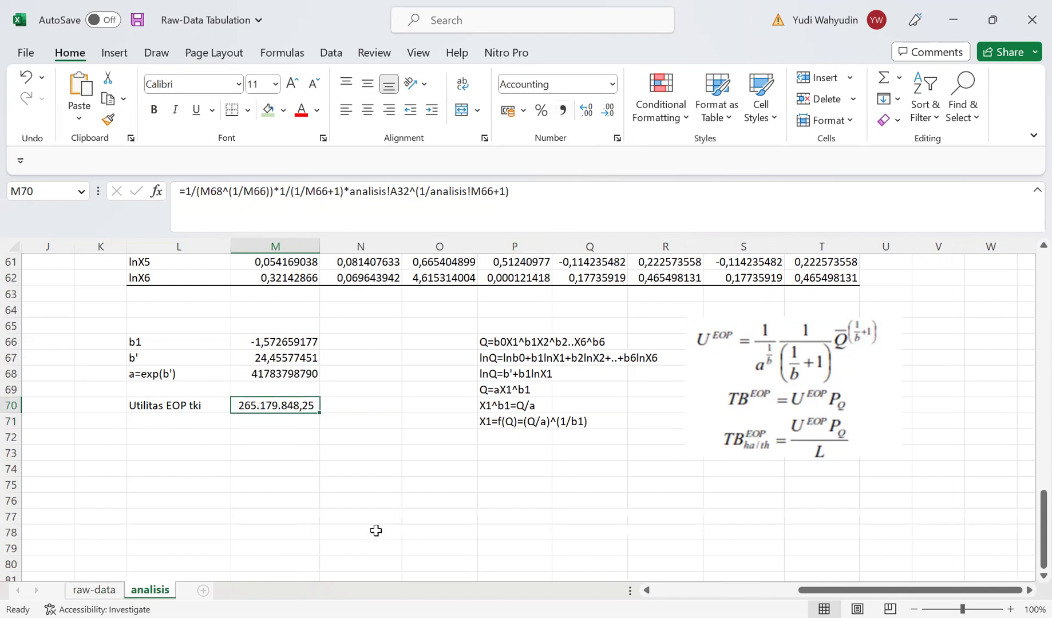
click(350, 468)
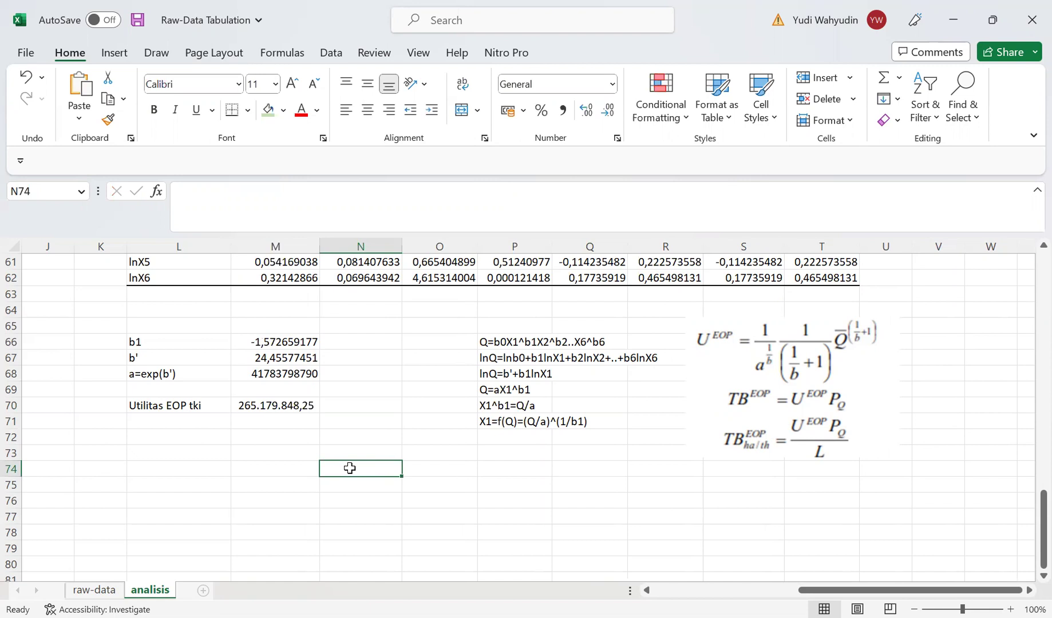
Step: Enter the label Consumer Surplus in cell L71, directly below the Utilitas EOP tki label
drag(1042, 512, 1029, 450)
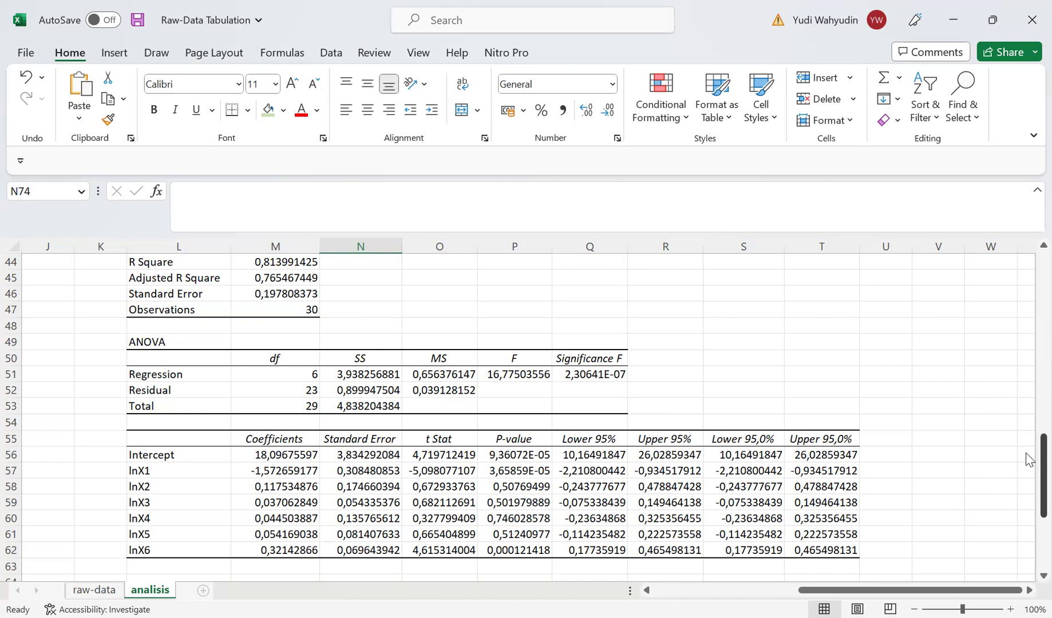
scroll(1029, 498, down, 4)
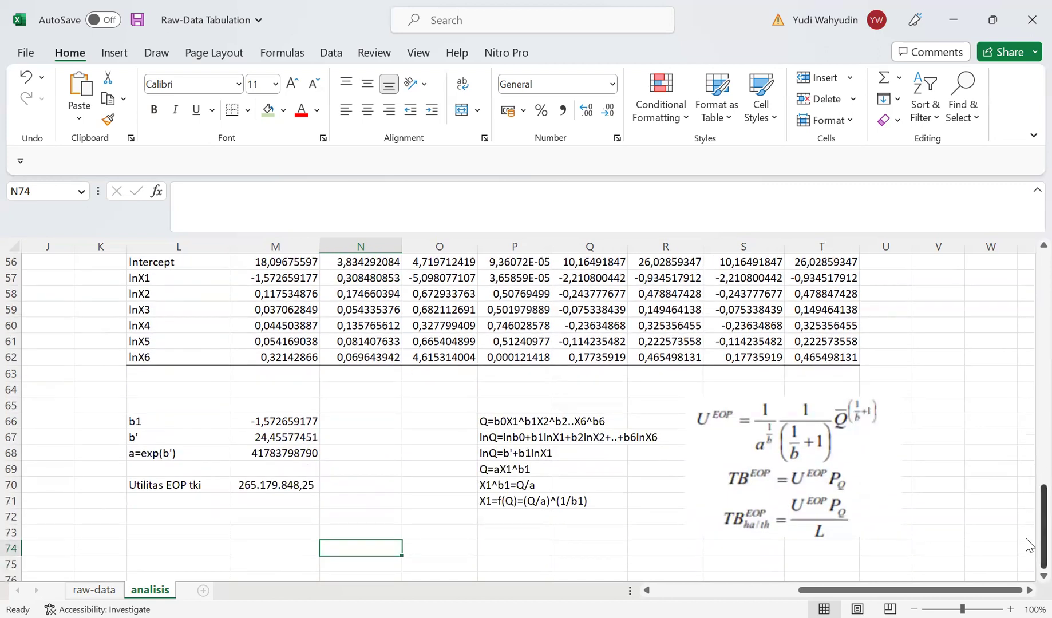
click(280, 487)
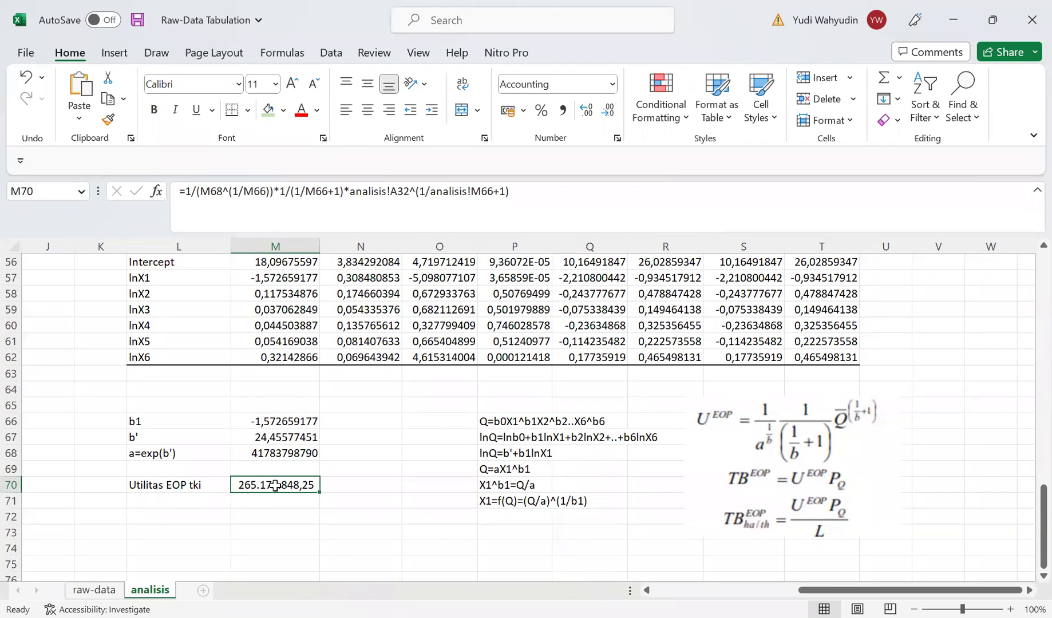
key(Down)
key(Left)
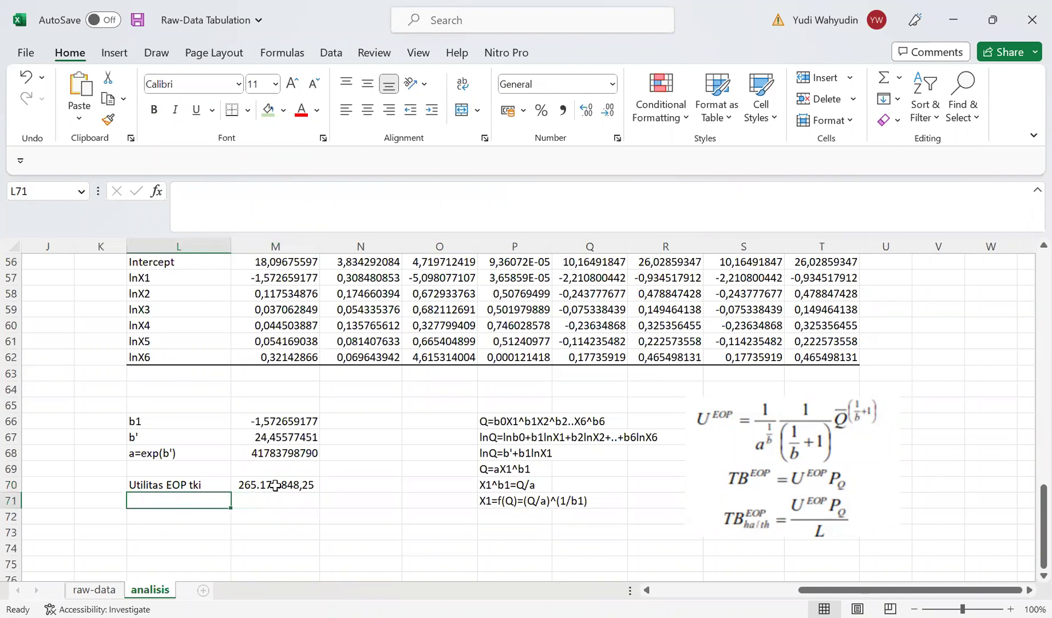
text(Cons)
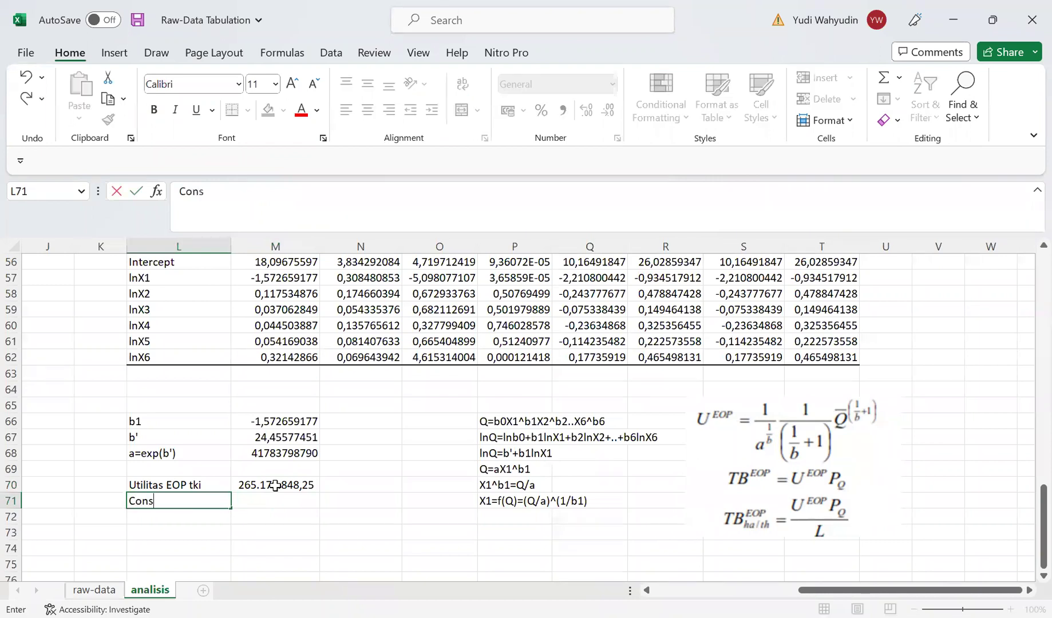
text(umer)
text( Surp)
key(BackSpace)
text(rplus)
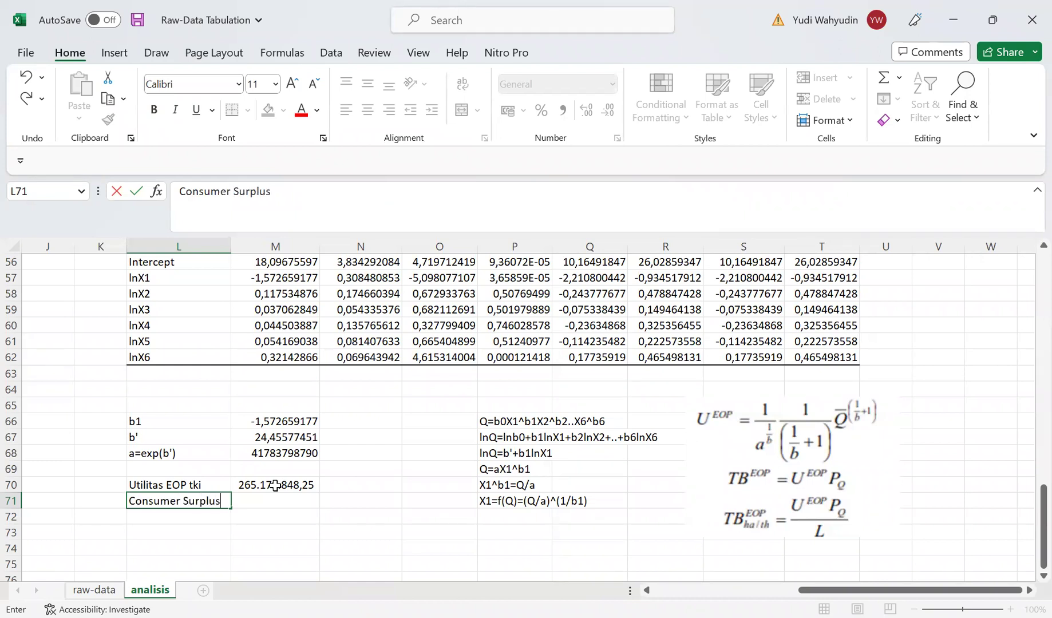
key(Return)
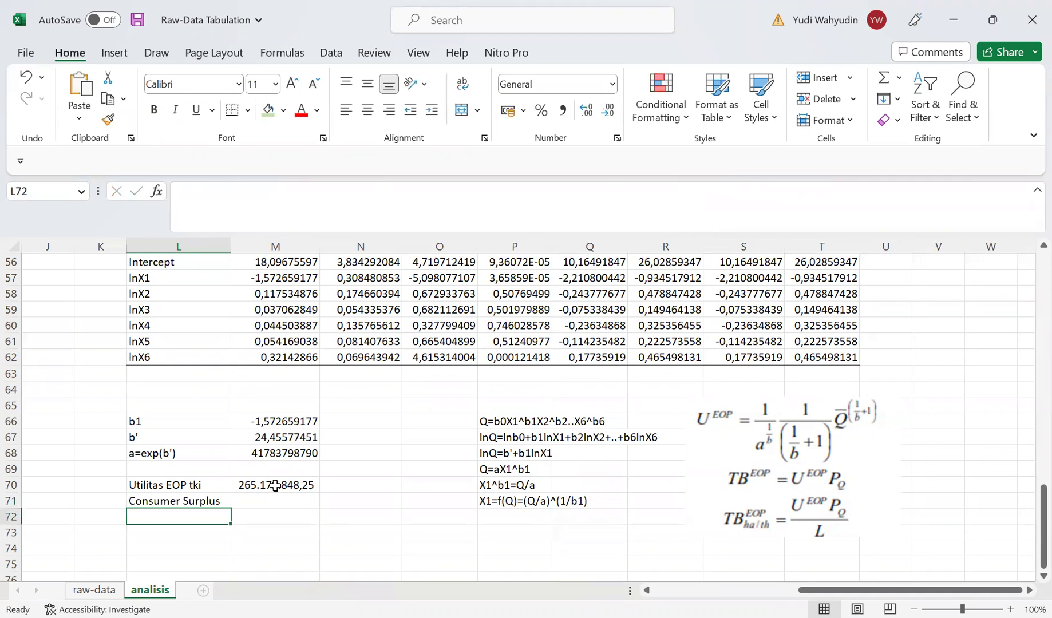
Step: Enter the consumer surplus definition CS=Utilitas-MWTP as a text label in cell L72
text(CS)
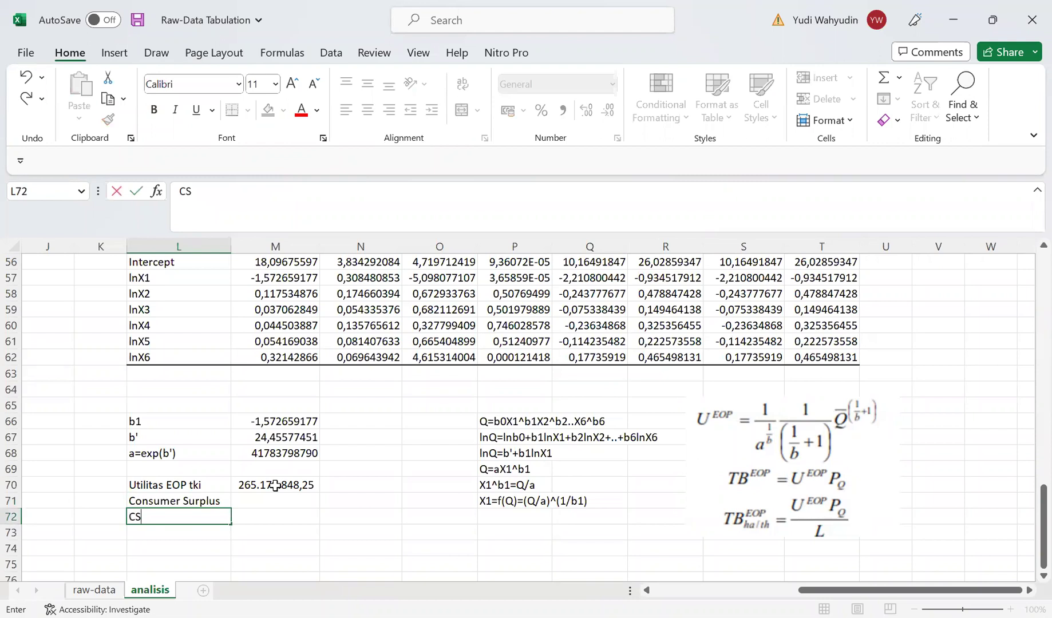
text(=)
text(Utilitas-)
text(MWTP)
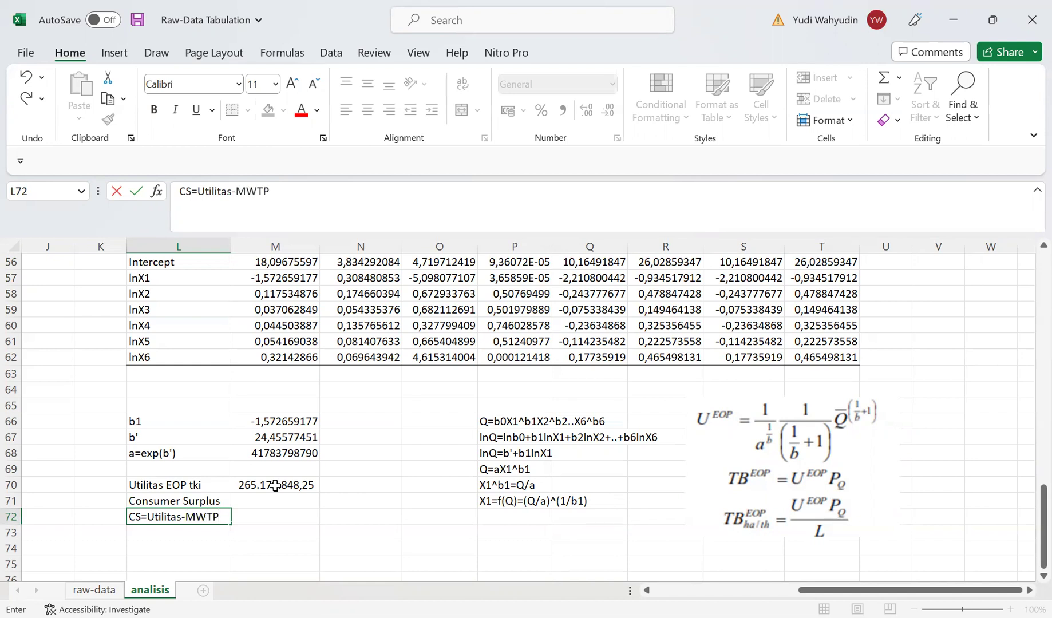
key(Return)
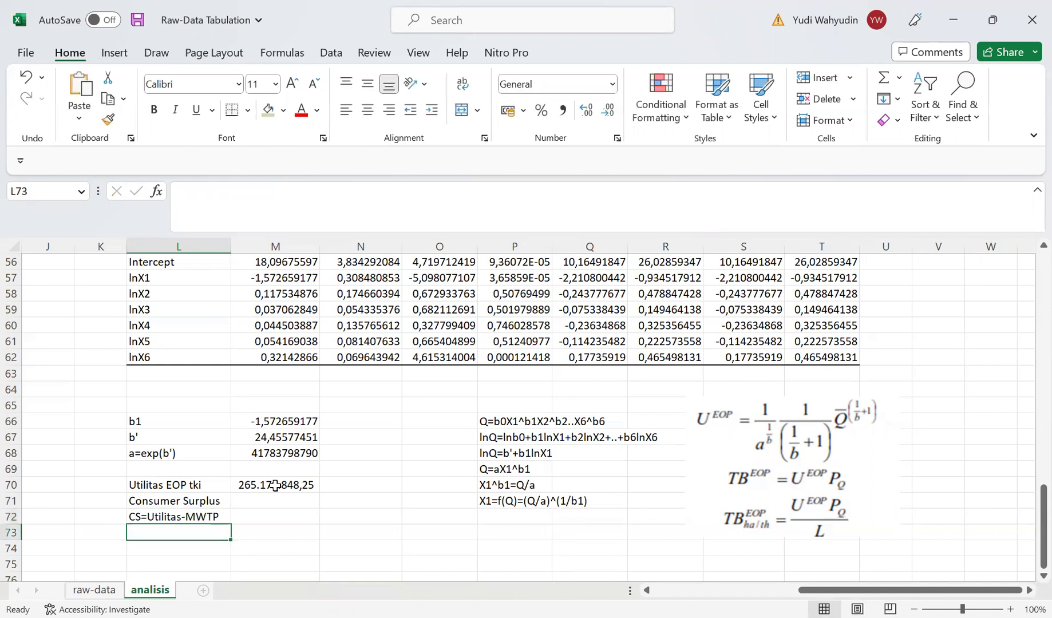
Step: Enter the labels MWTP=Qr*Pr in cell L73 and Pr=f(Qr) in cell L74
text(MWTP=)
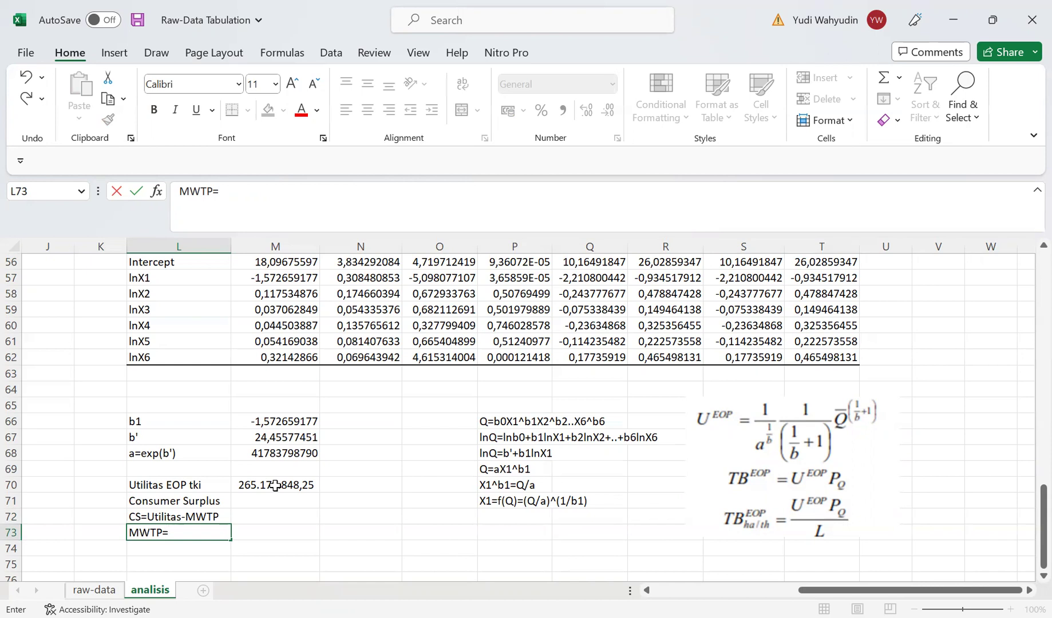
text(Qr)
text(*Pr)
key(Return)
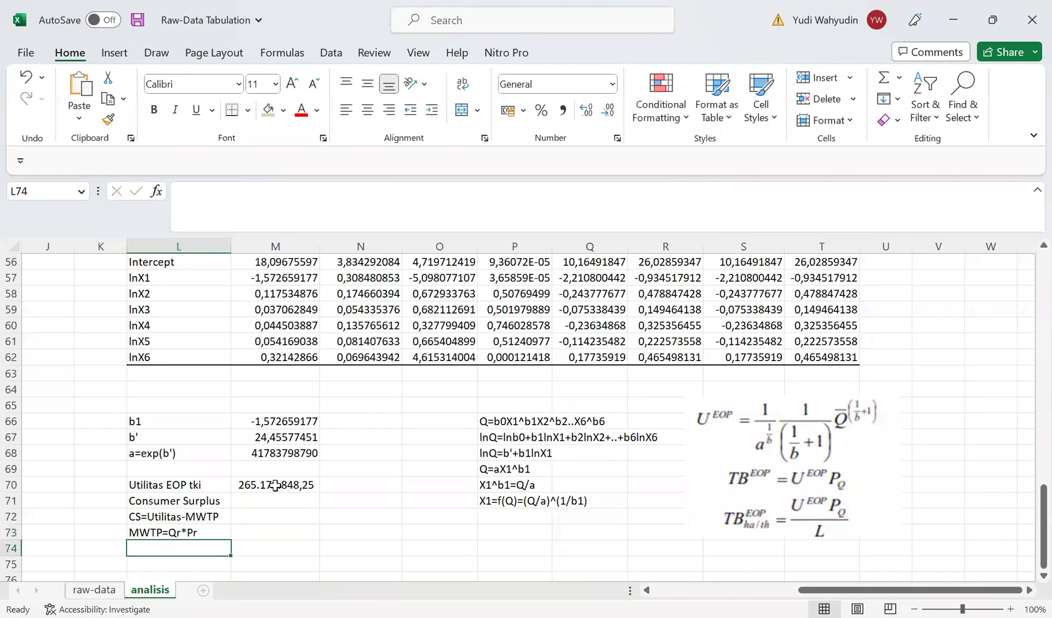
text(Pr=f)
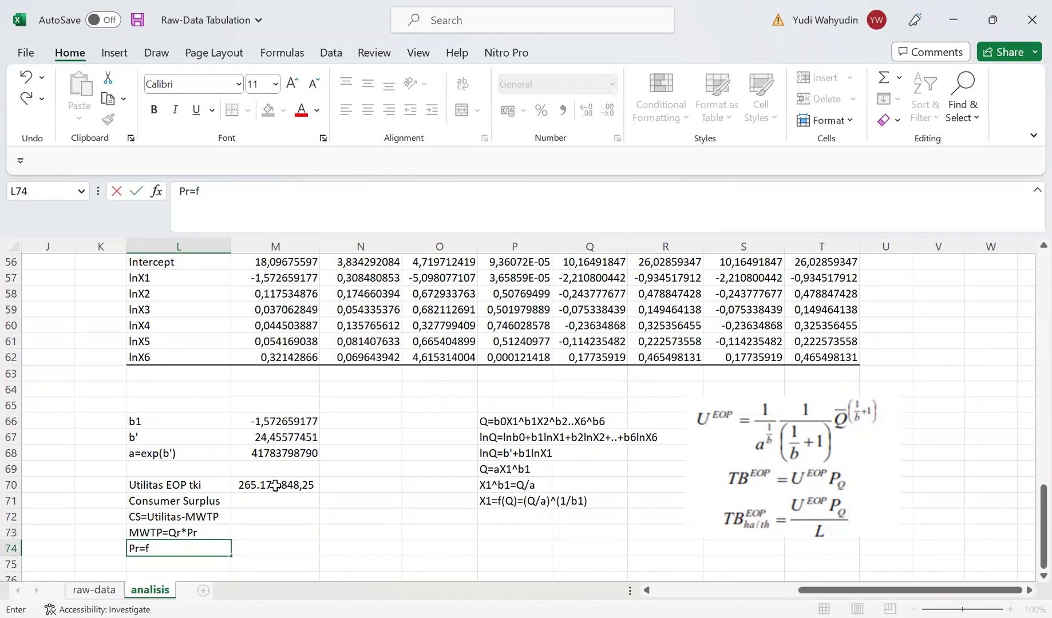
text((Qr))
key(Return)
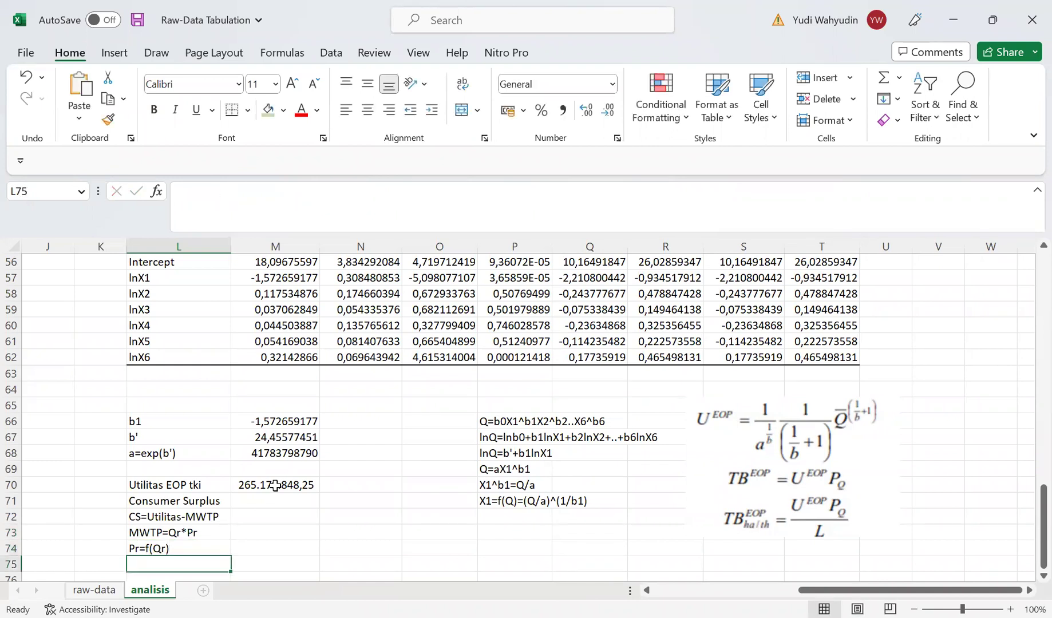
Step: Begin the Pr formula in M74 with the average Q divided by coefficient a, =(A32/M68)
key(Up)
key(Right)
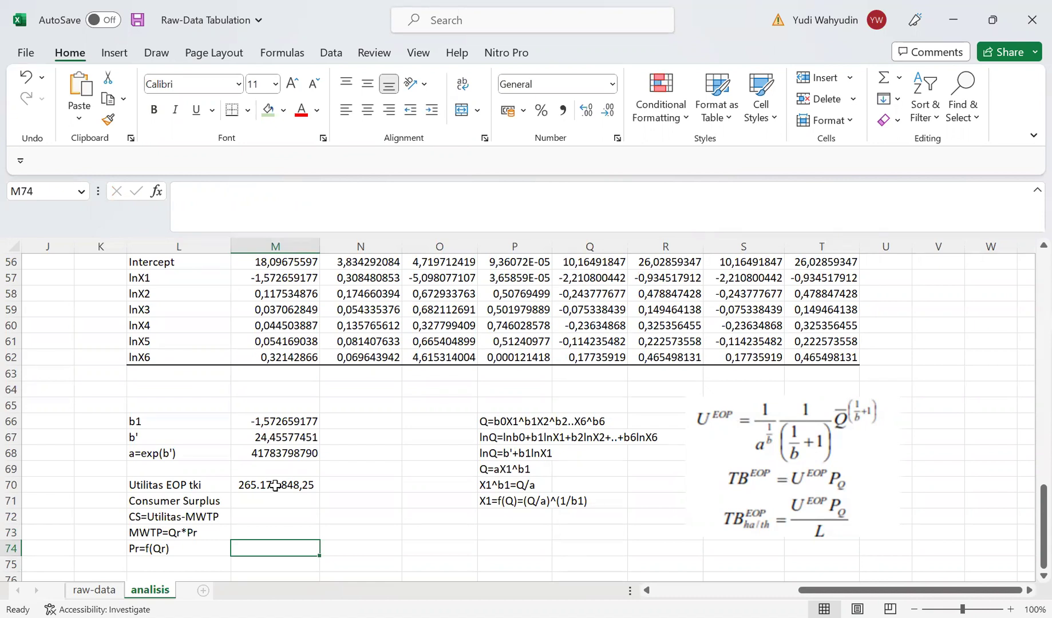
text(=)
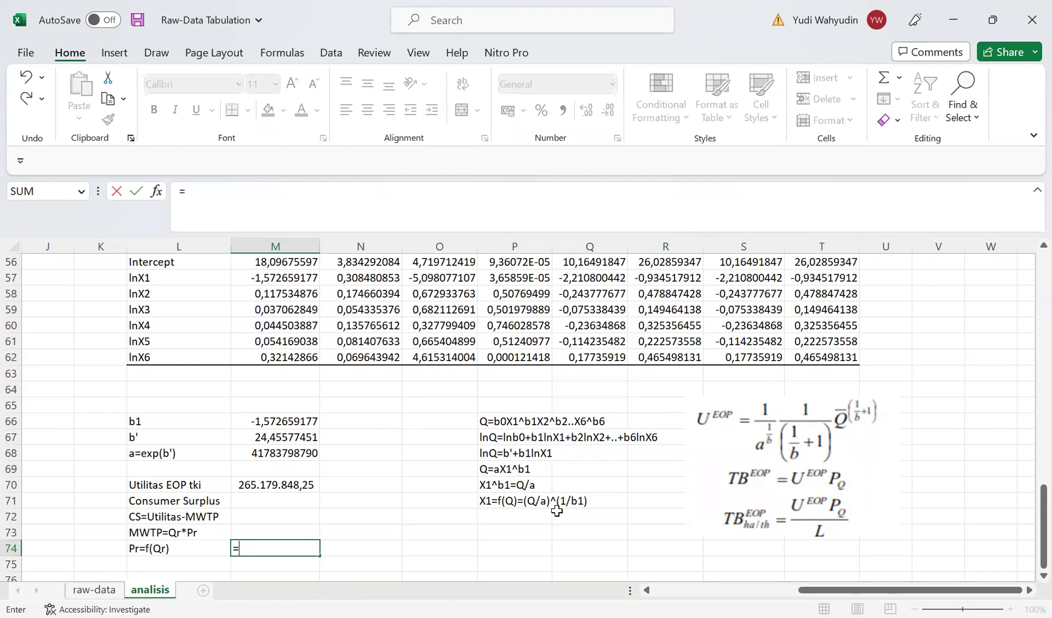
text(()
text(A)
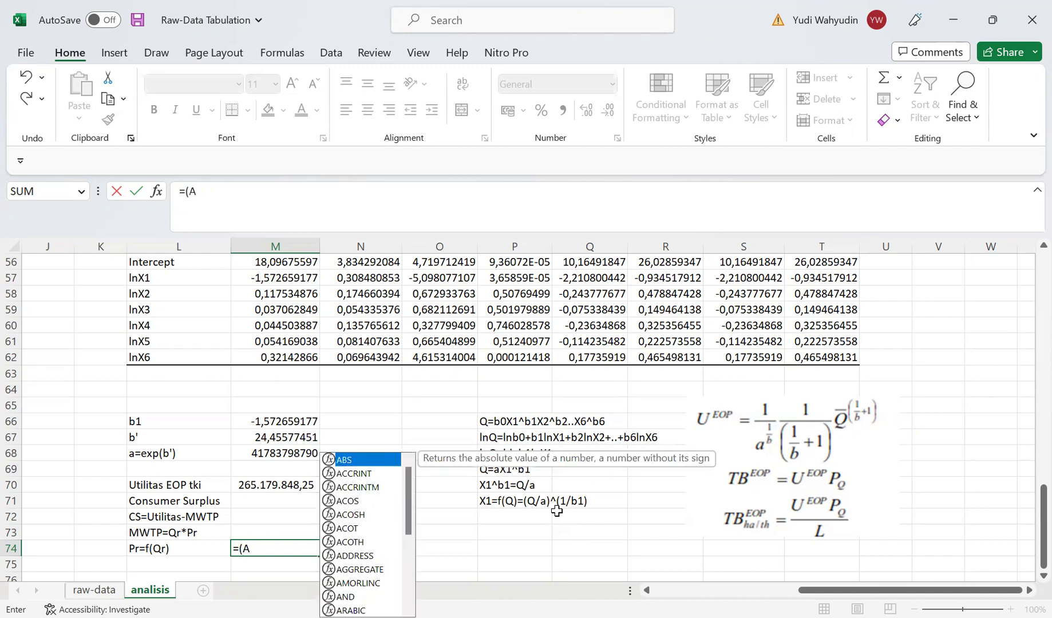
text(32)
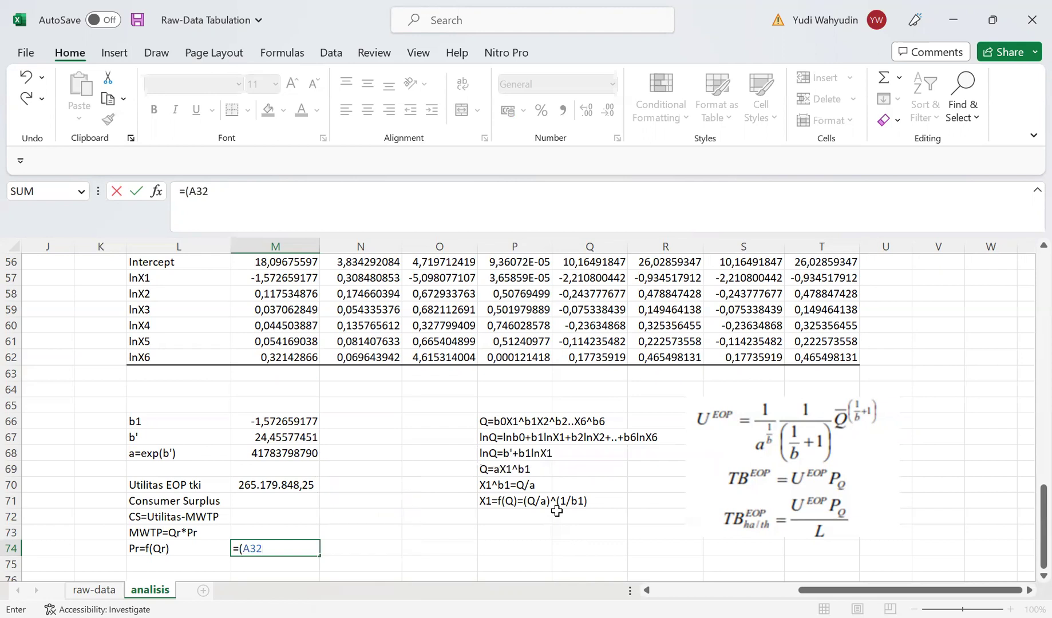
text(/)
click(293, 450)
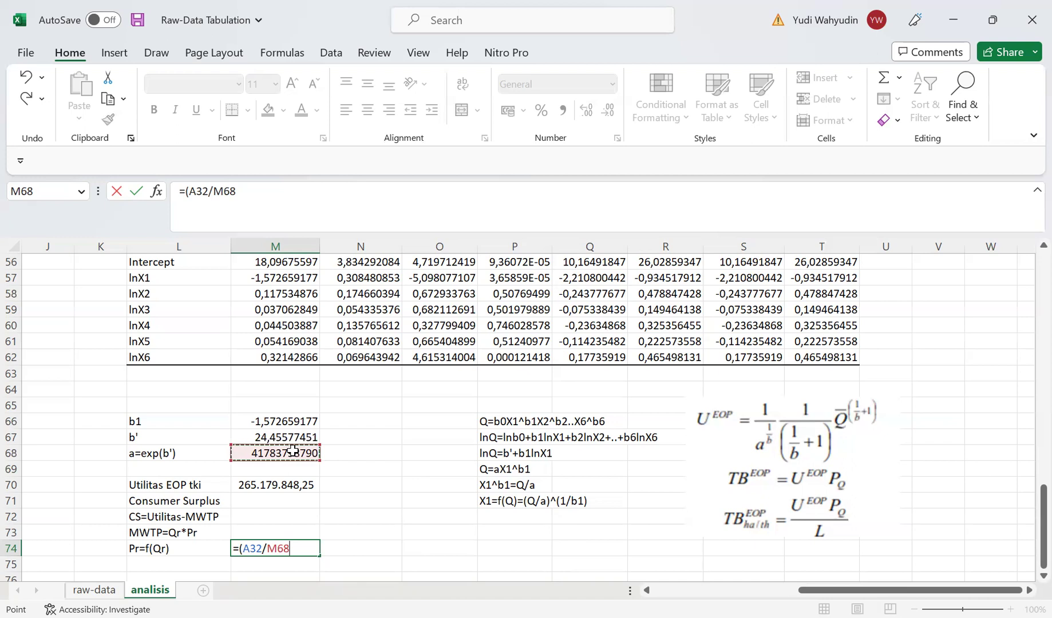
text())
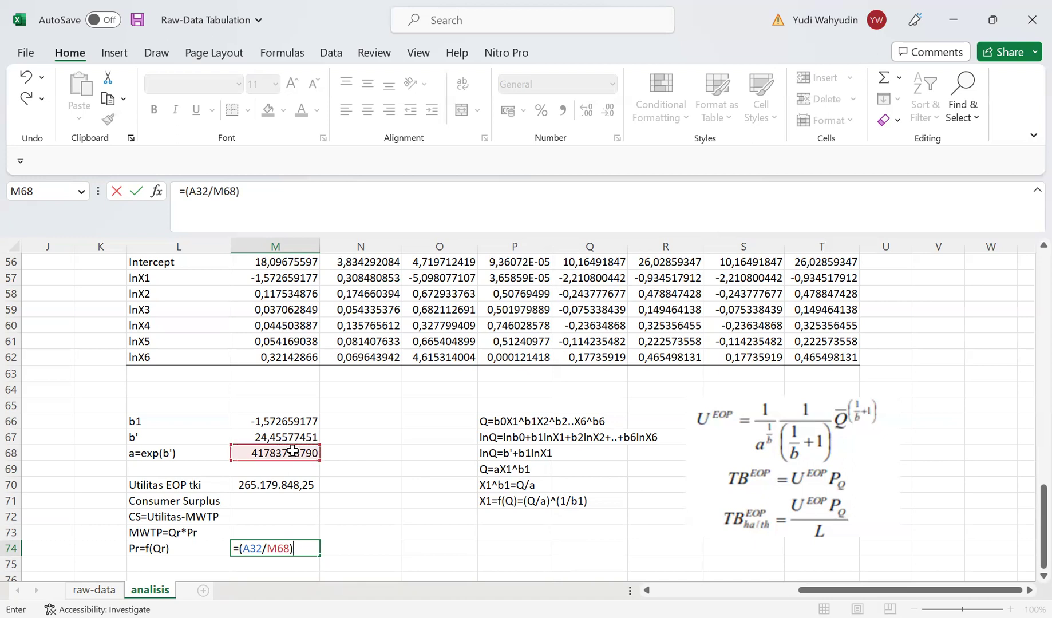
Step: Complete the M74 formula with the exponent ^(1/M66) and format the result with the comma number style
text(^)
text(()
text(1/)
click(285, 418)
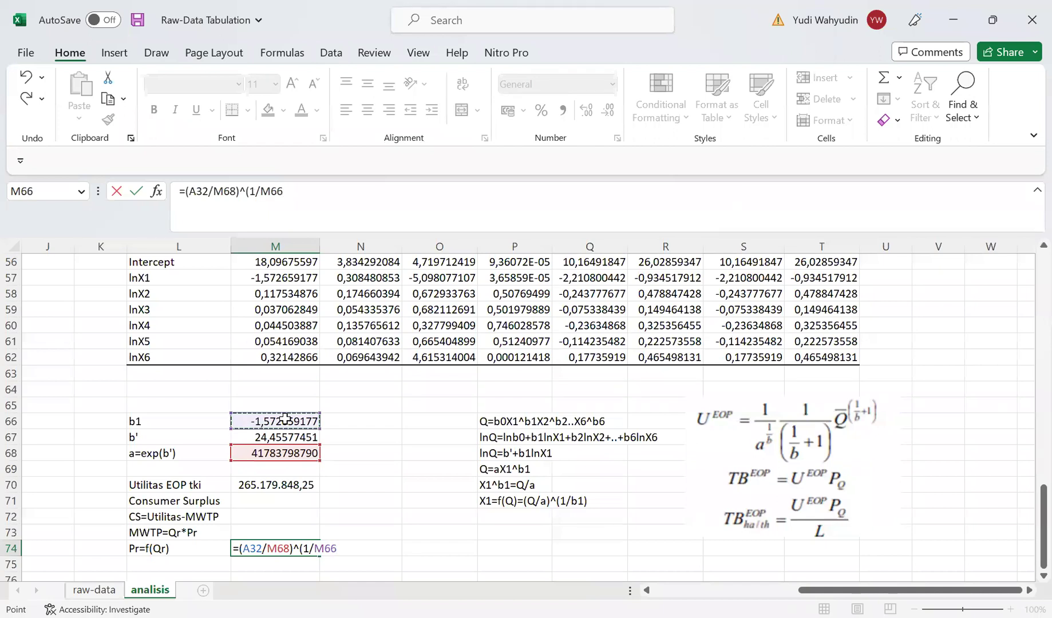
text())
key(Return)
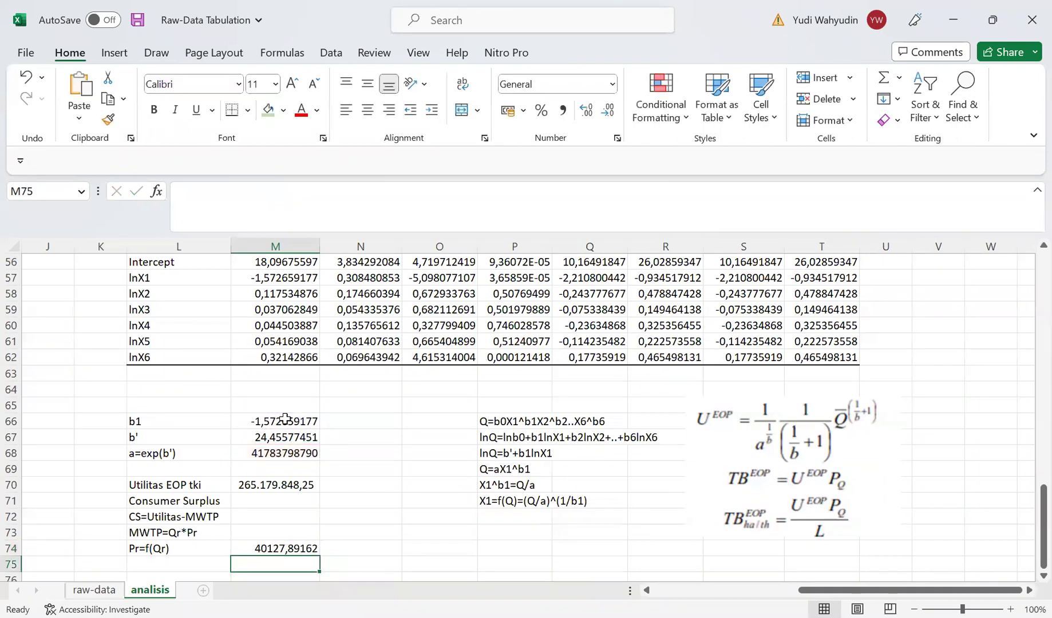
click(294, 547)
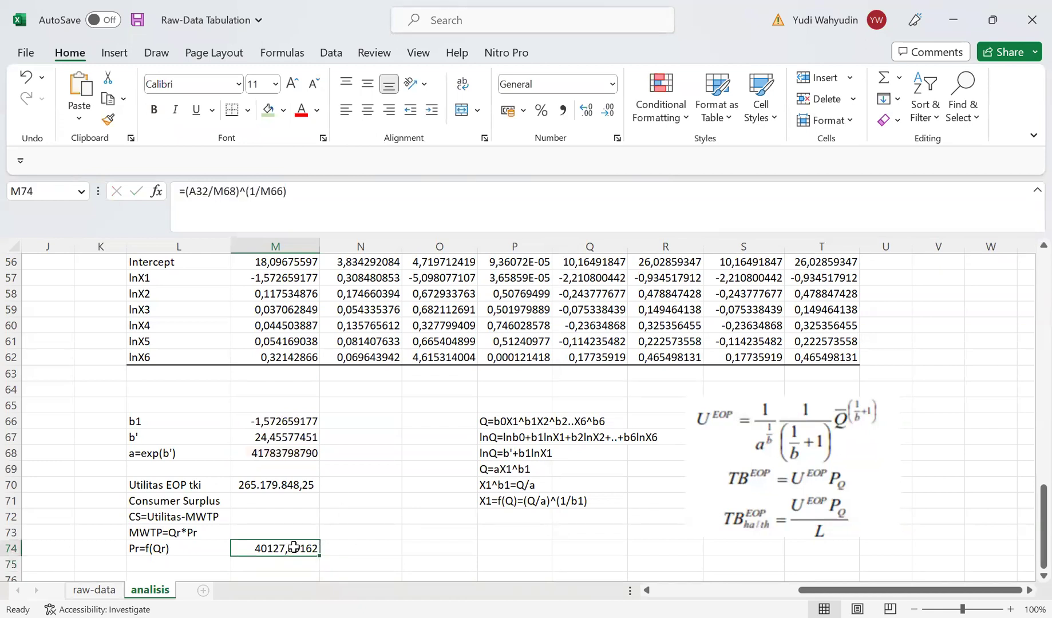
click(563, 111)
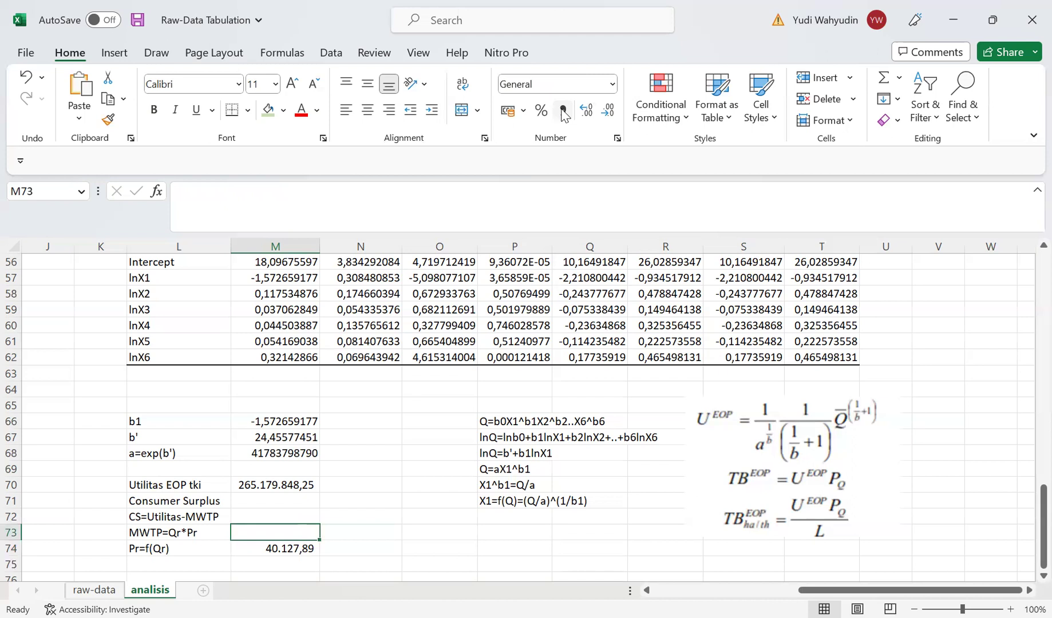
Step: Enter the label Qr in cell L69, between the a=exp(b') and Utilitas EOP tki rows
text(=)
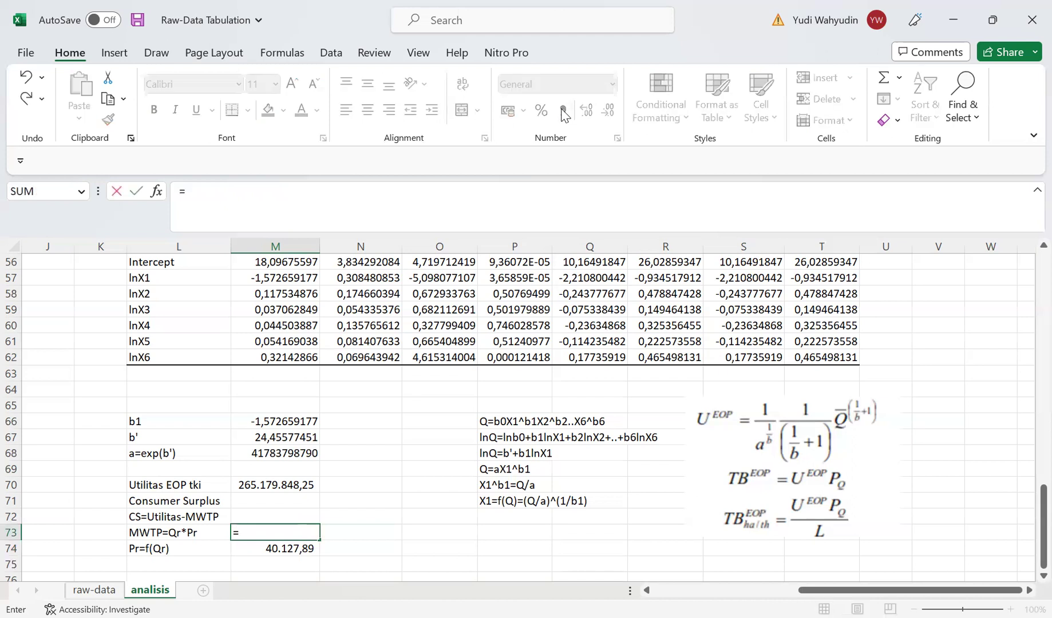
key(BackSpace)
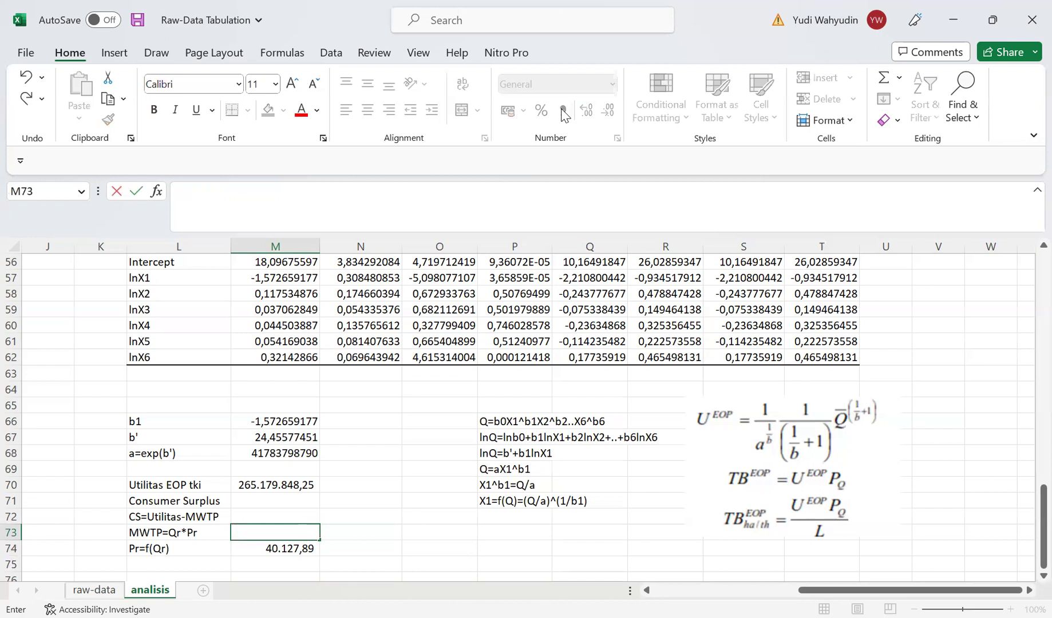
key(Up)
key(Up)
key(Up)
key(Up)
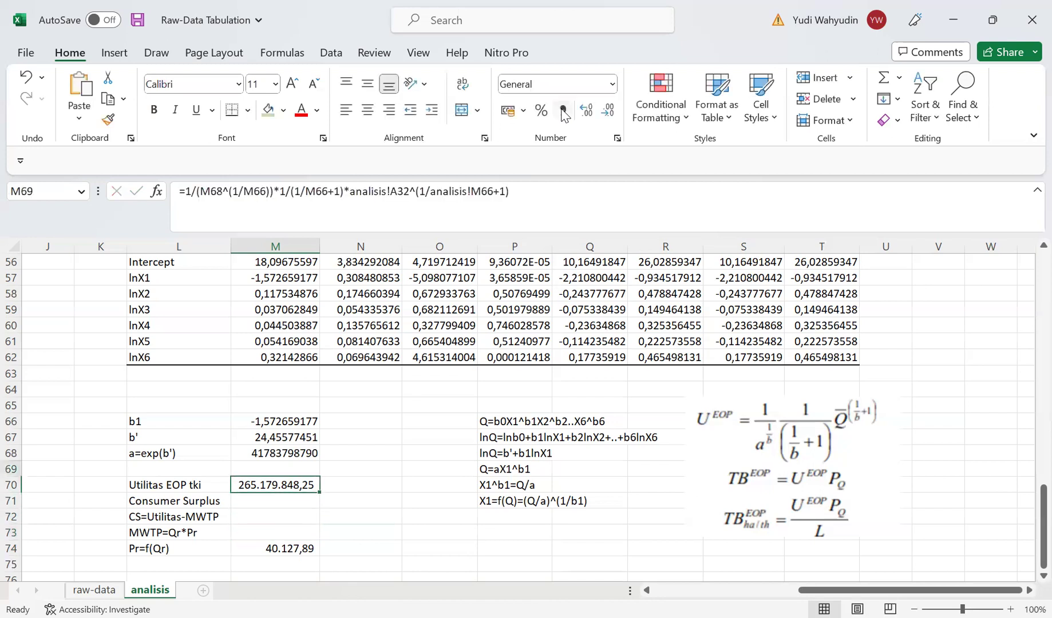
key(Left)
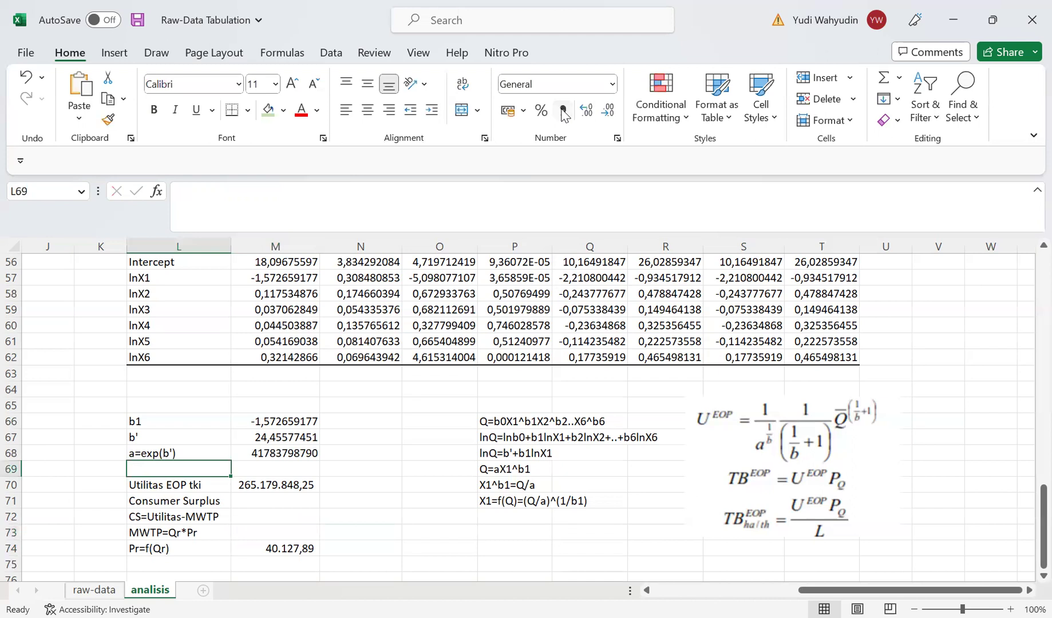
text(Qr)
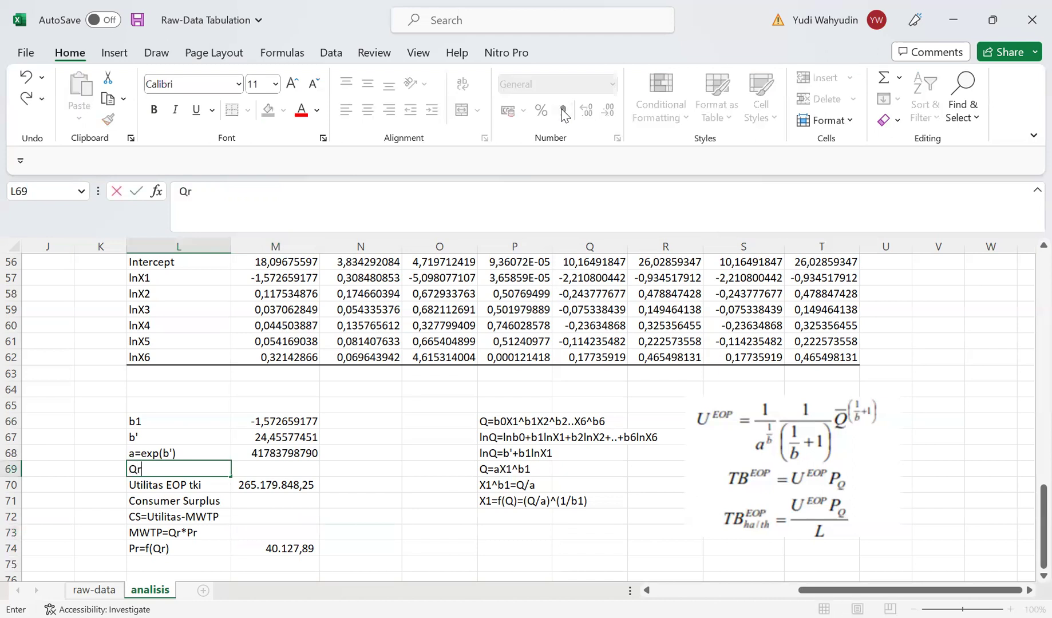
key(Tab)
key(Left)
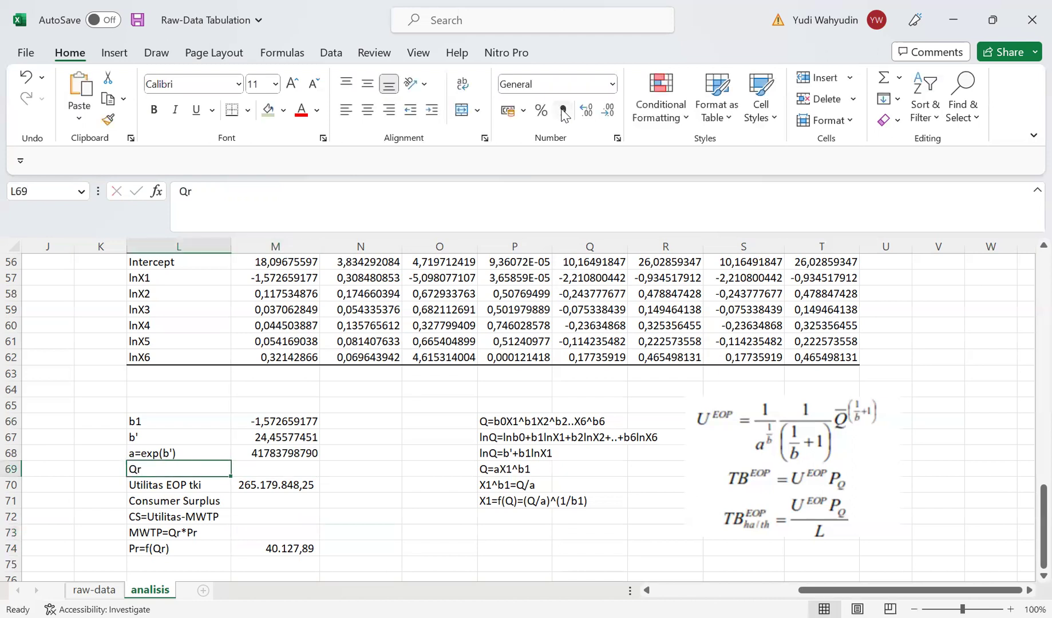
Step: Reference the average Q beside the Qr label by entering =A32 in cell M69
key(Right)
text(=)
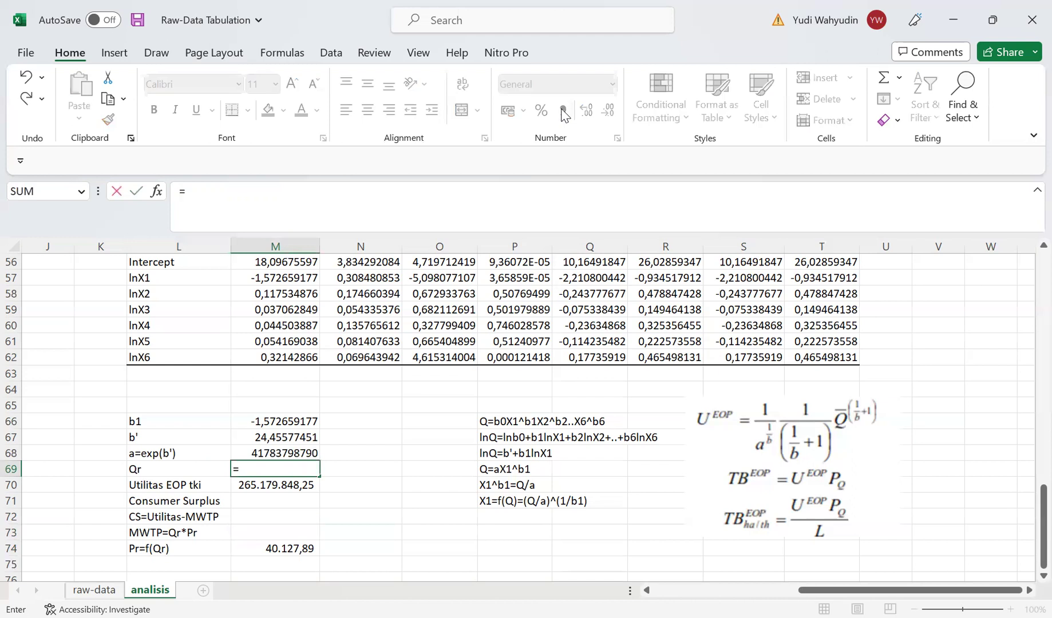
text(a)
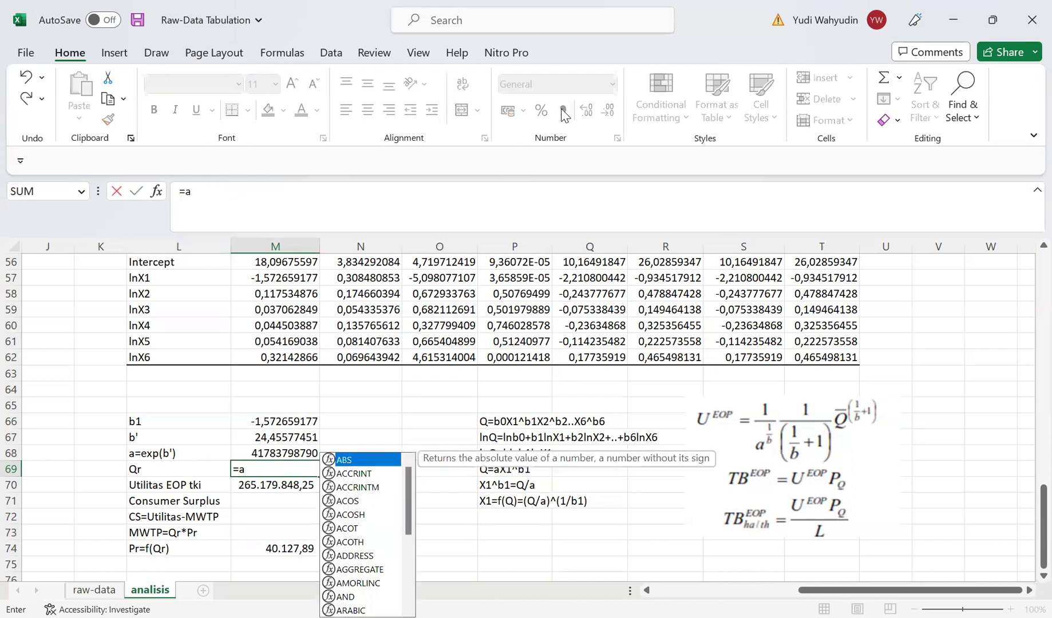
text(32)
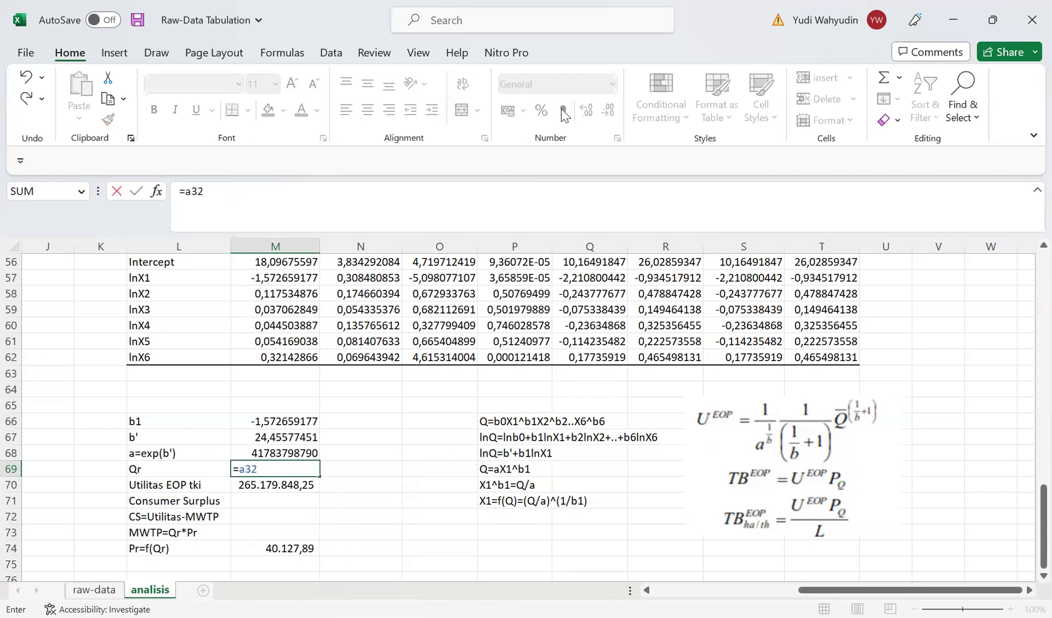
key(Return)
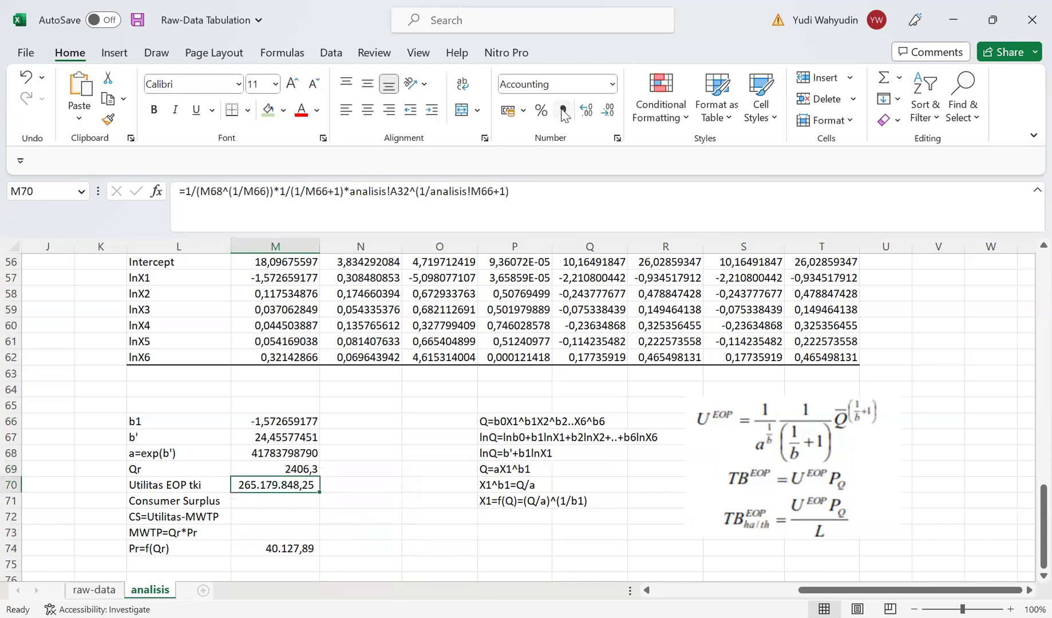
Step: Calculate MWTP in cell M73 as Qr multiplied by Pr with the formula =M69*M74
key(Down)
key(Down)
key(Down)
key(Down)
key(Up)
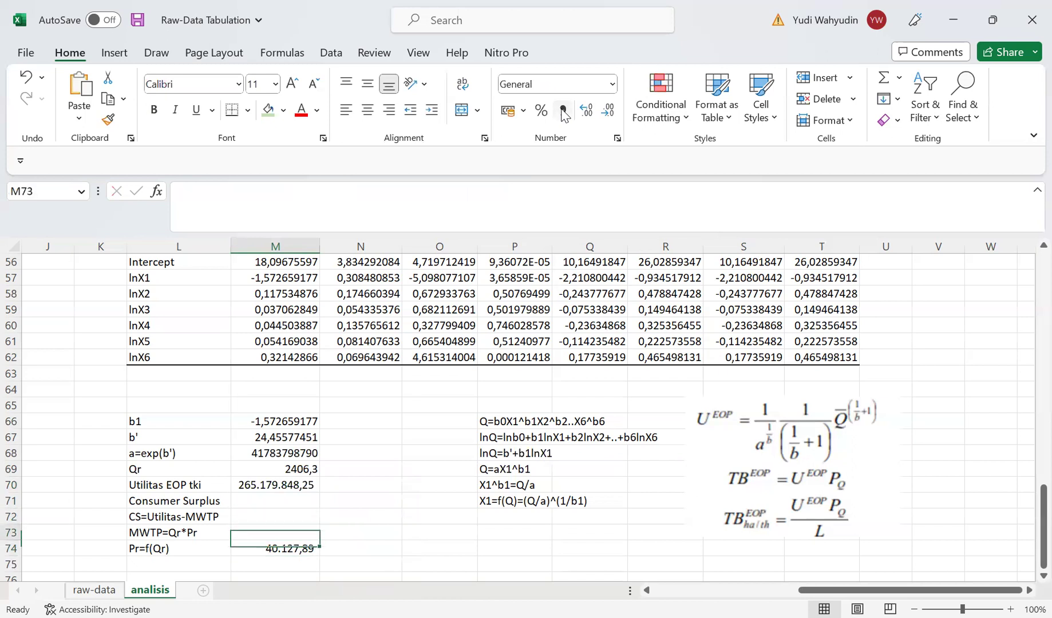
text(=)
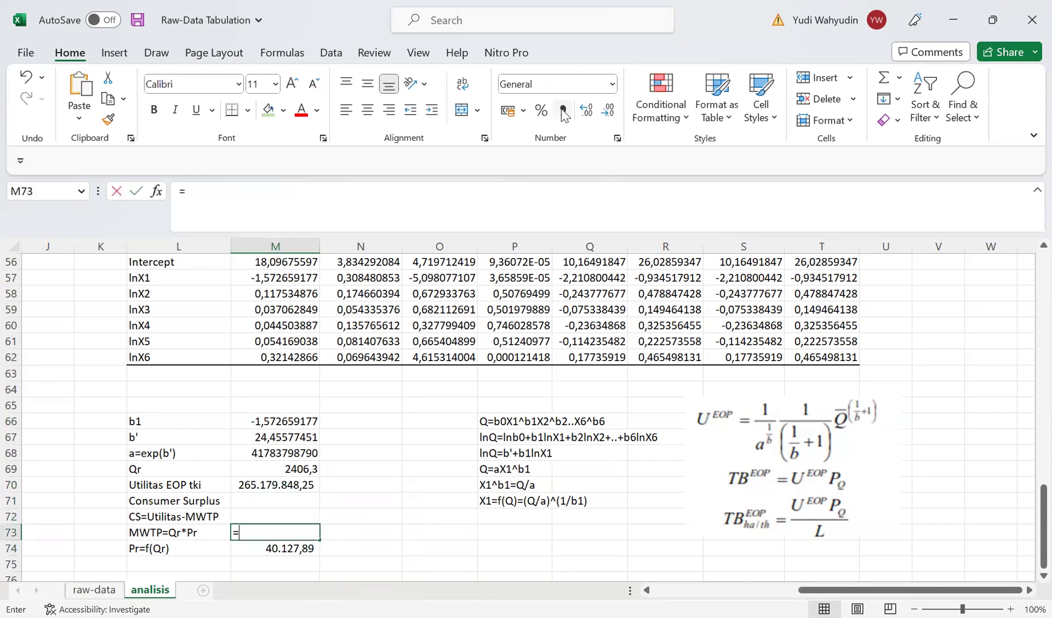
key(Up)
key(Up)
key(Up)
key(Up)
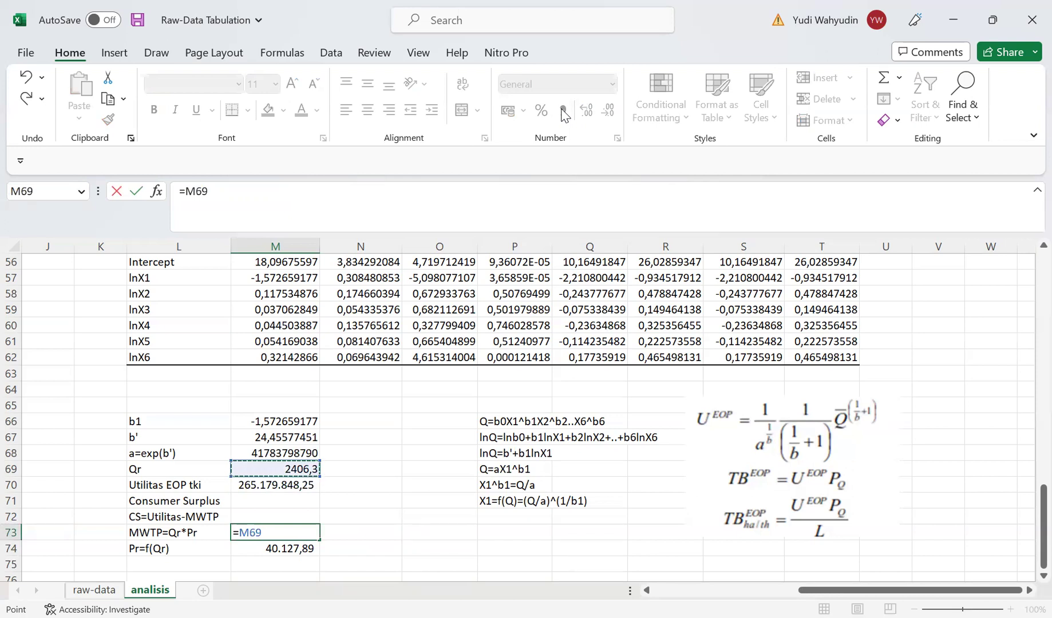
text(*)
key(Down)
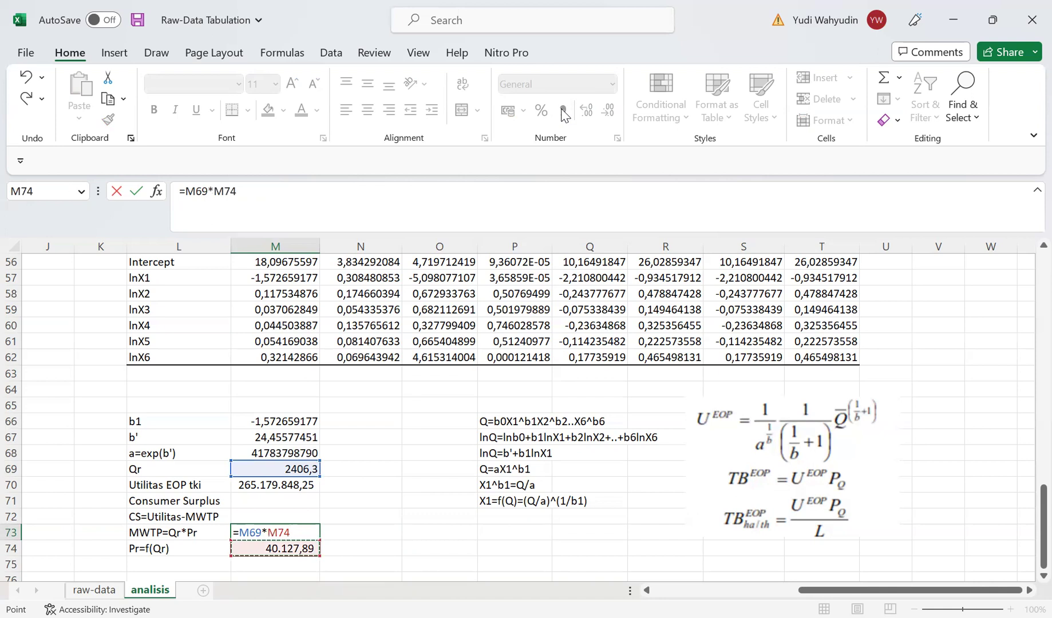
key(Return)
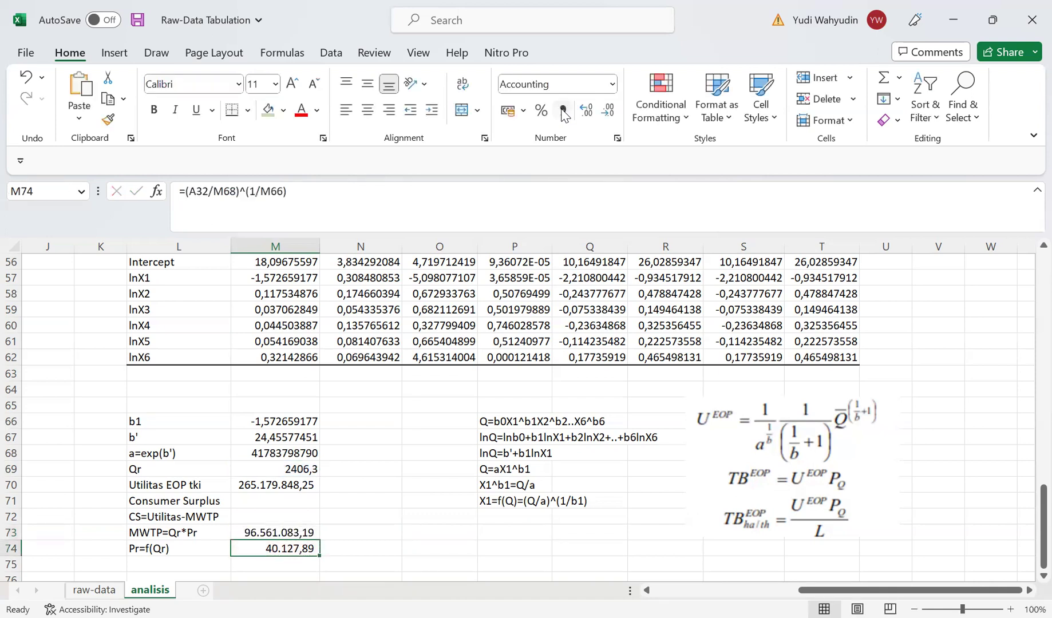
Step: Calculate the consumer surplus in cell M72 as utility minus MWTP with the formula =M70-M73
key(Up)
key(Up)
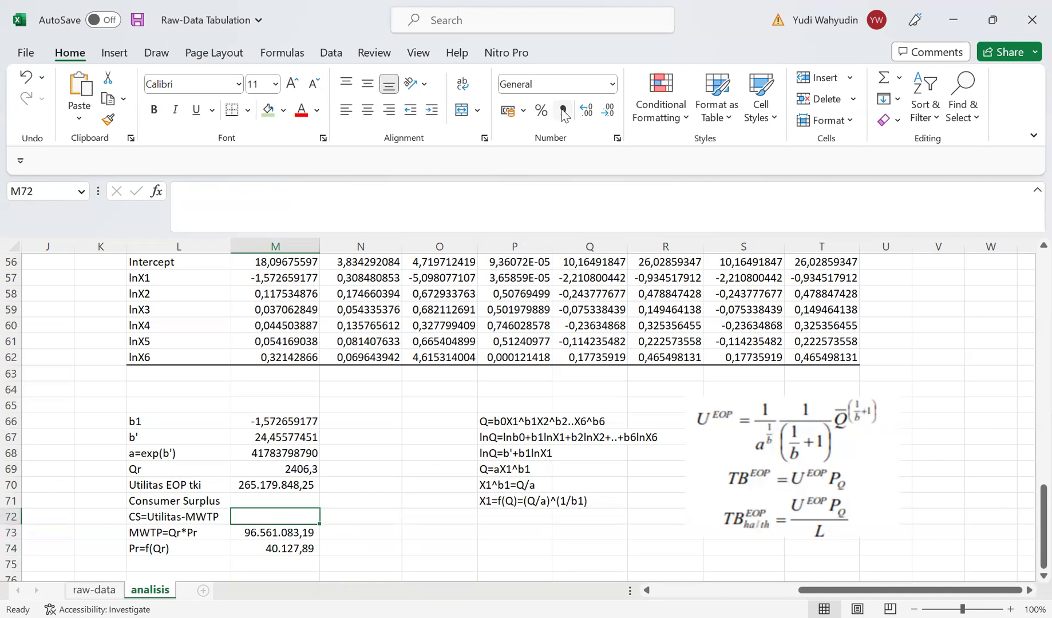
text(=)
key(Up)
key(Up)
key(Up)
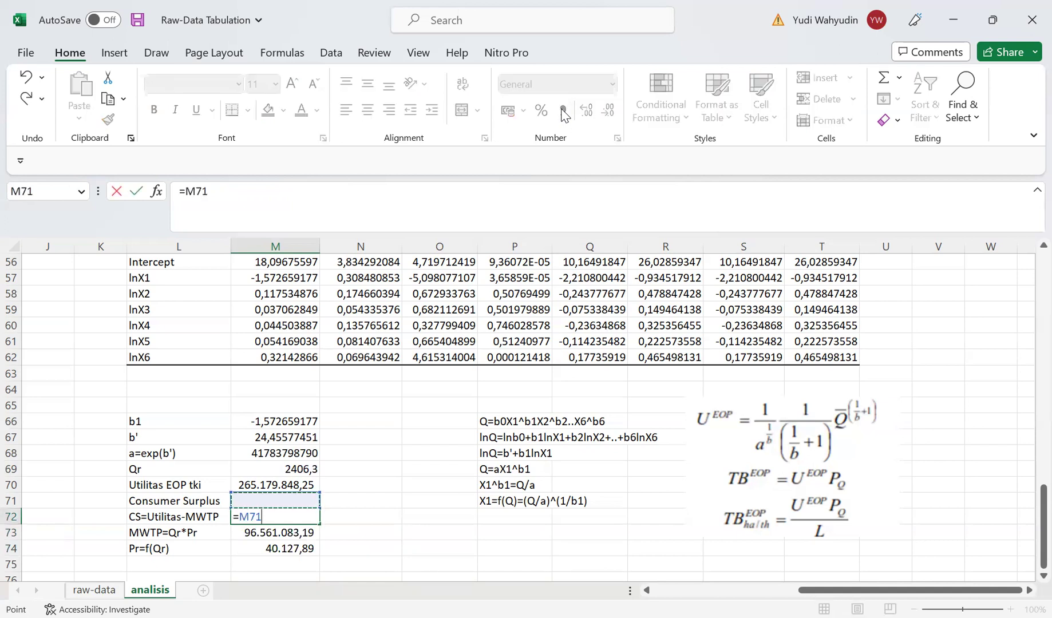
key(Down)
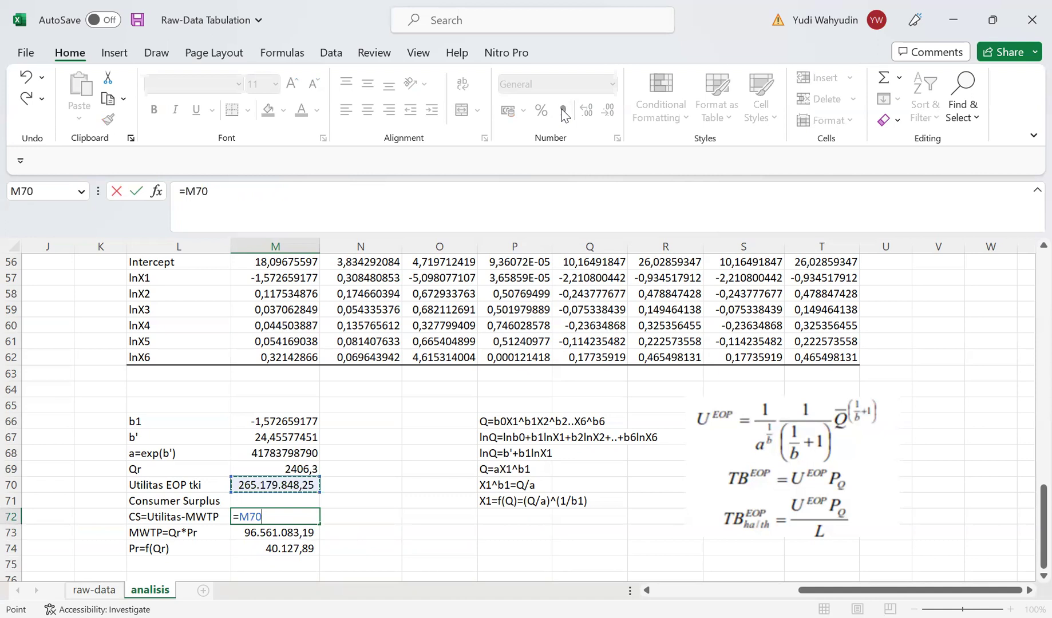
text(-)
key(Down)
key(Return)
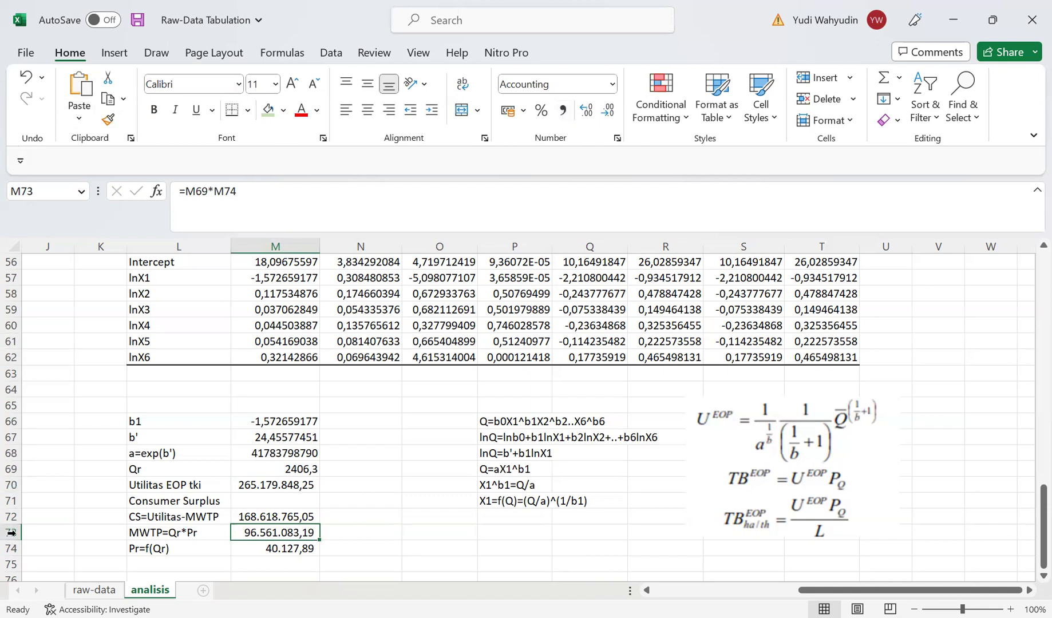
Step: Highlight the whole CS=Utilitas-MWTP row 72 with the light green fill and make it bold
click(11, 517)
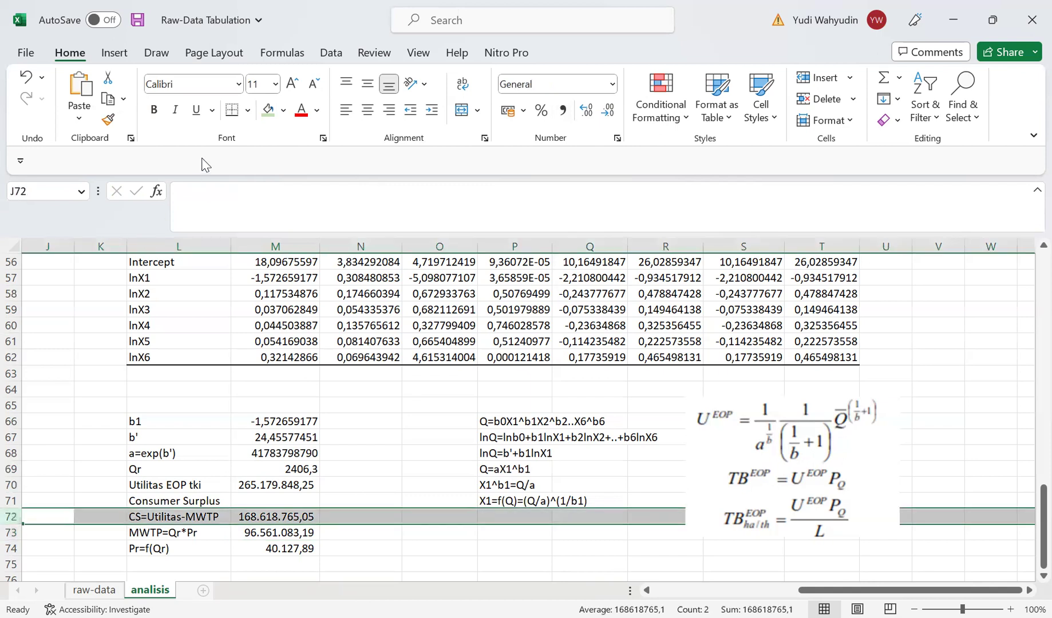
click(268, 110)
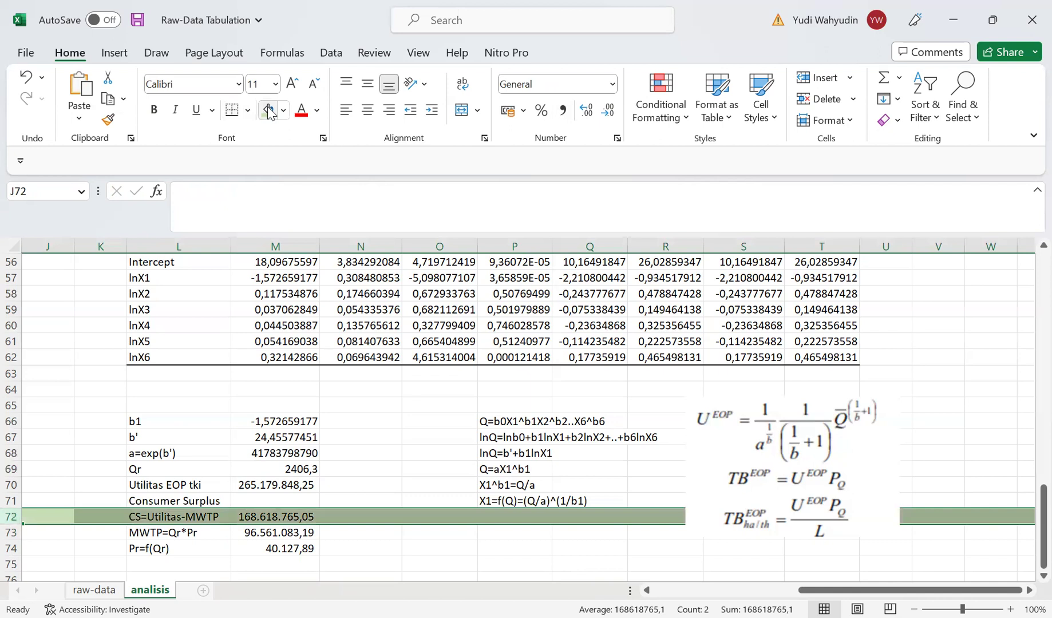
click(474, 530)
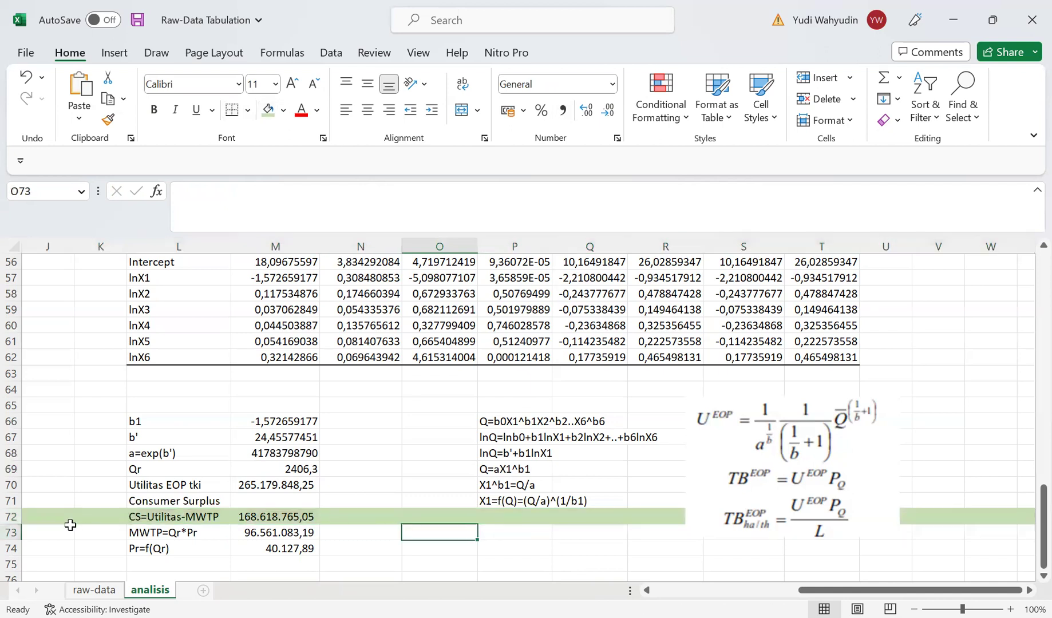
click(12, 516)
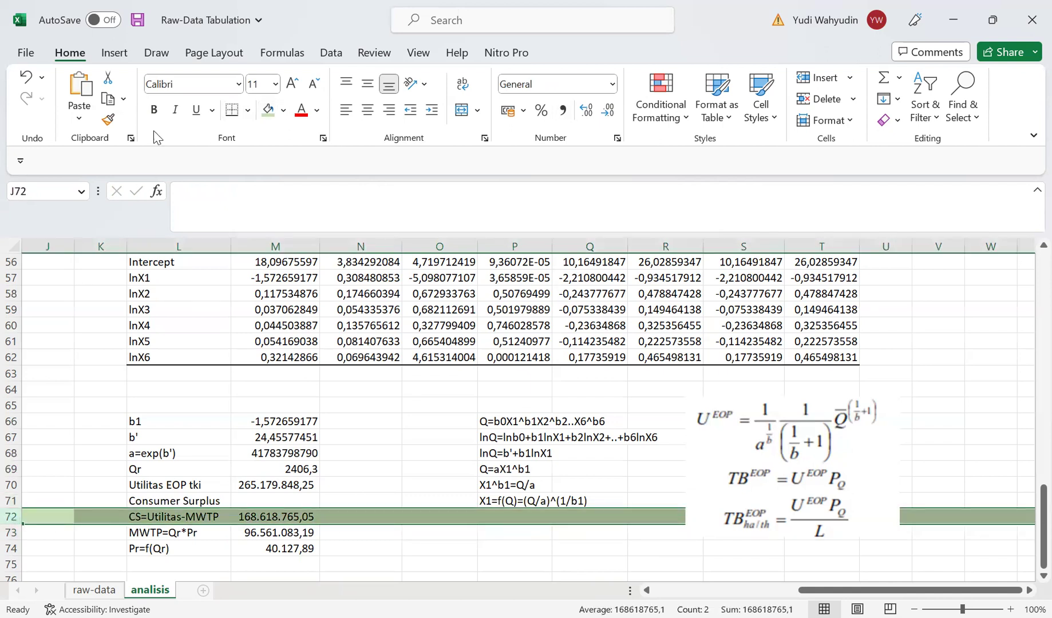
click(155, 110)
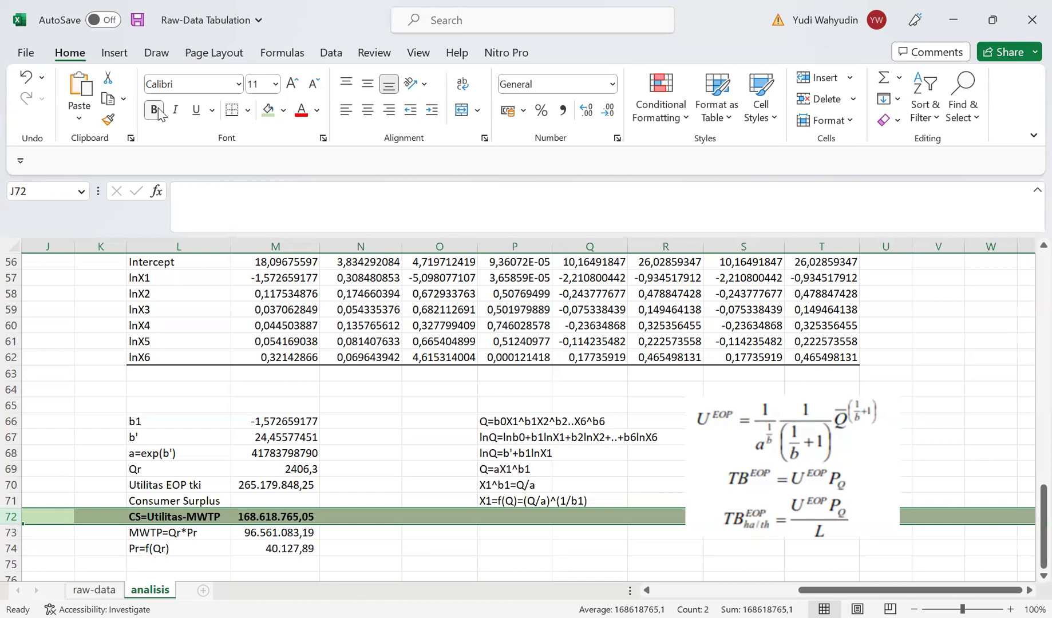
Step: Make the Consumer Surplus label in L71 bold and give it a yellow fill
key(Up)
key(Right)
key(Right)
click(154, 110)
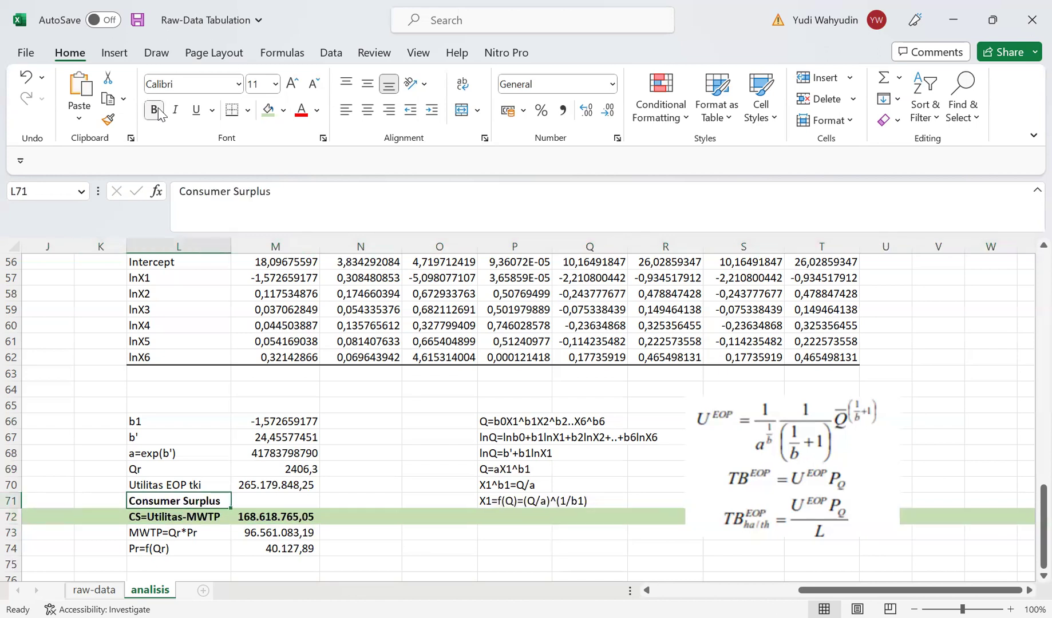
click(284, 110)
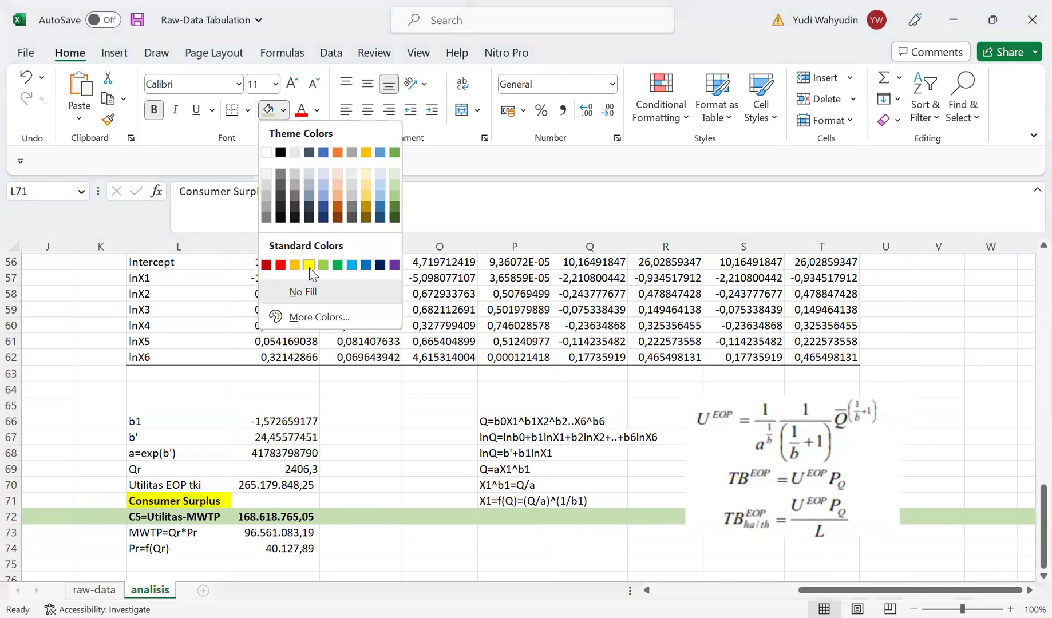
click(309, 267)
click(396, 455)
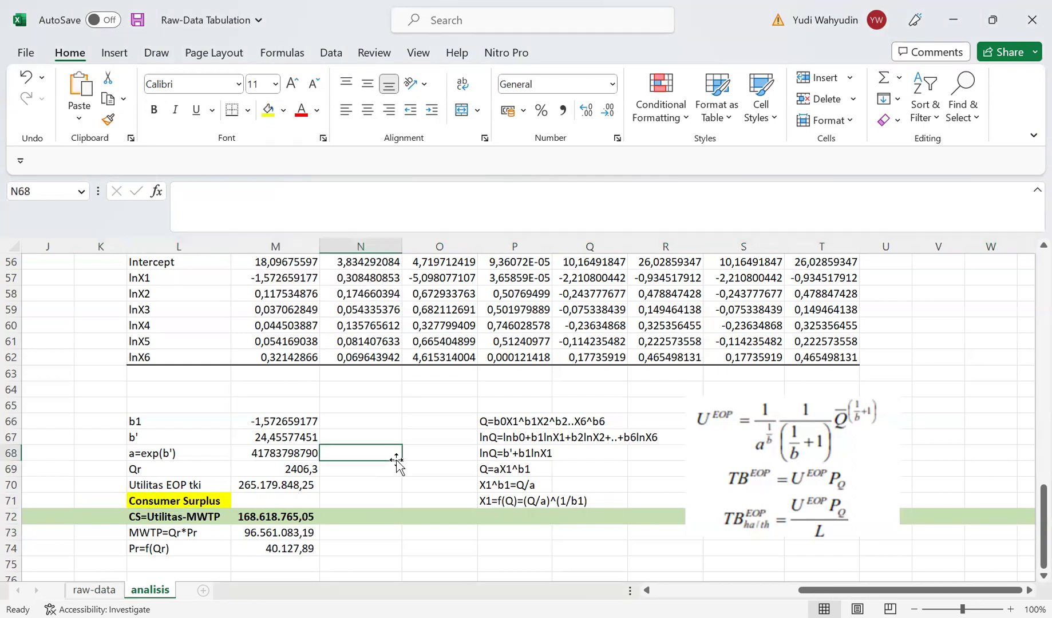
Step: Enter the label TB=CS*Populasi in cell L76, below the Pr=f(Qr) row
key(Down)
key(Down)
key(Down)
key(Down)
key(Down)
key(Down)
key(Down)
key(Down)
key(Down)
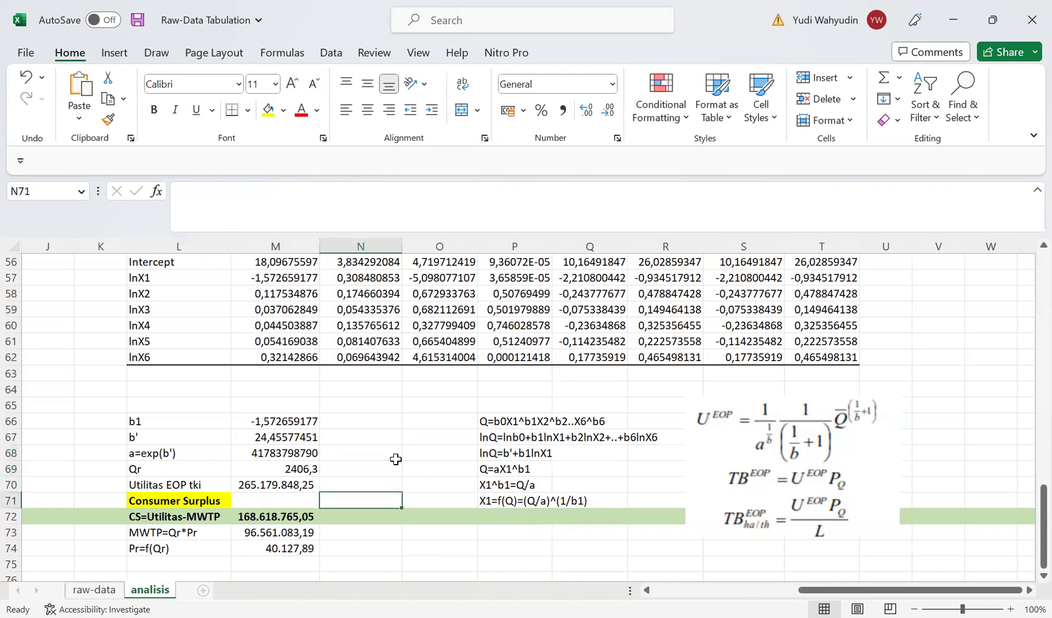
key(Up)
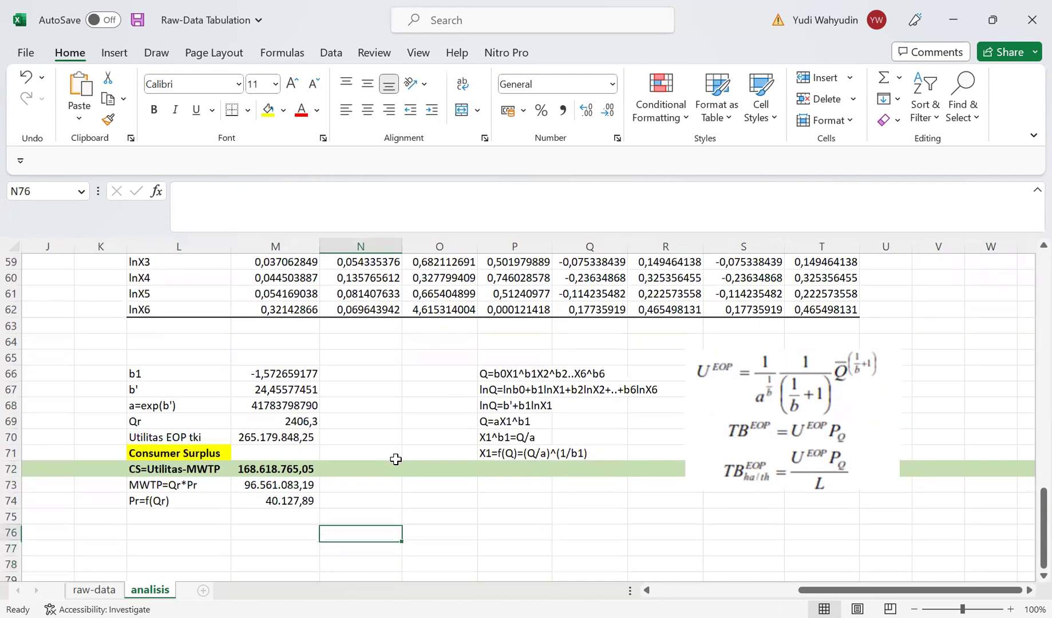
key(Left)
key(Left)
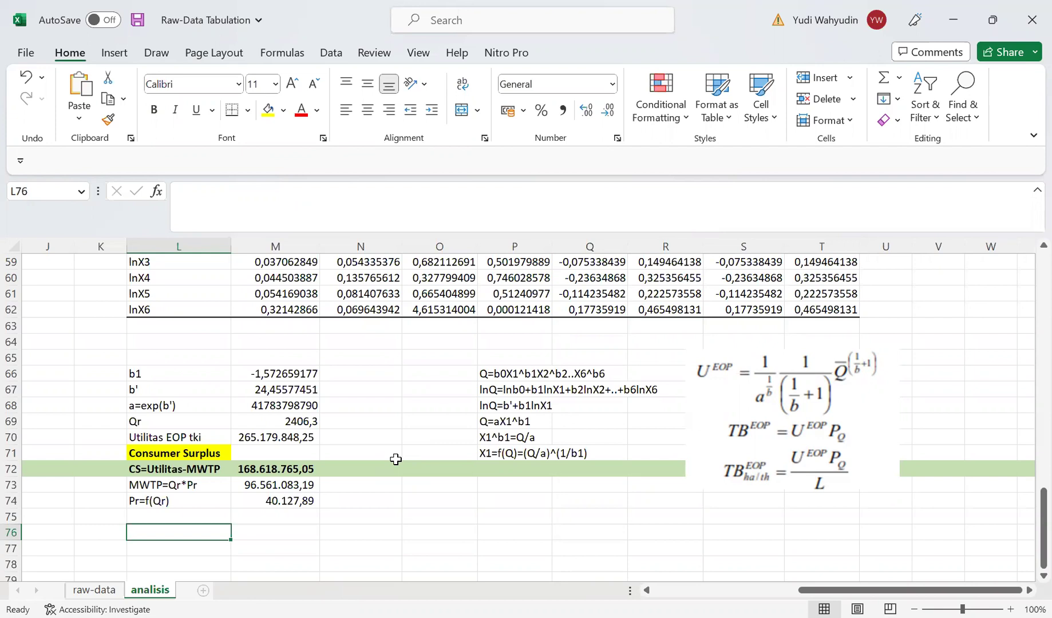
text(TB)
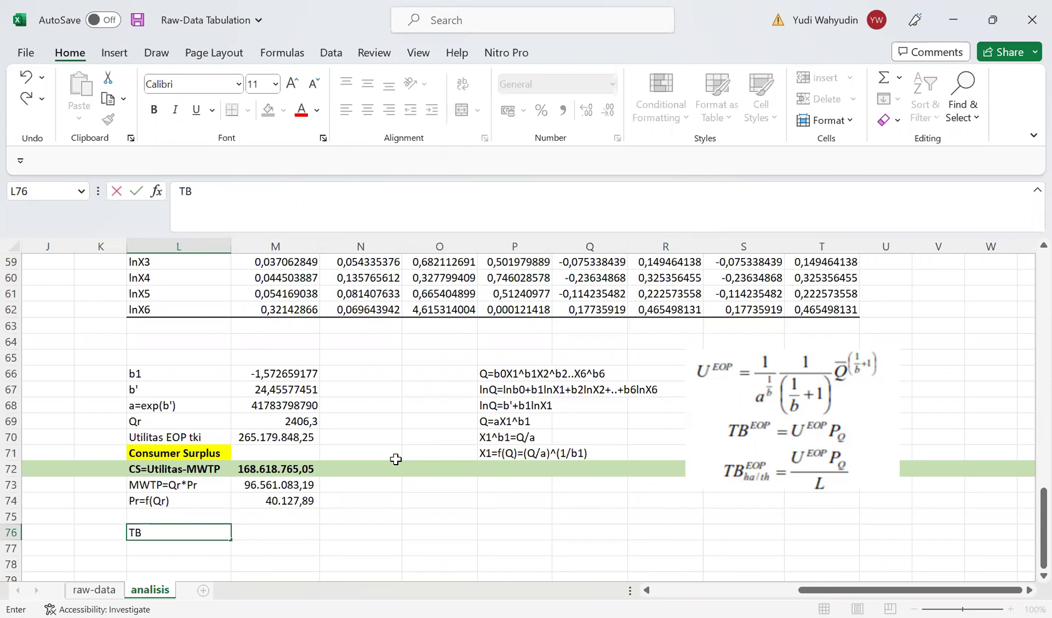
text(=CS*Populasi)
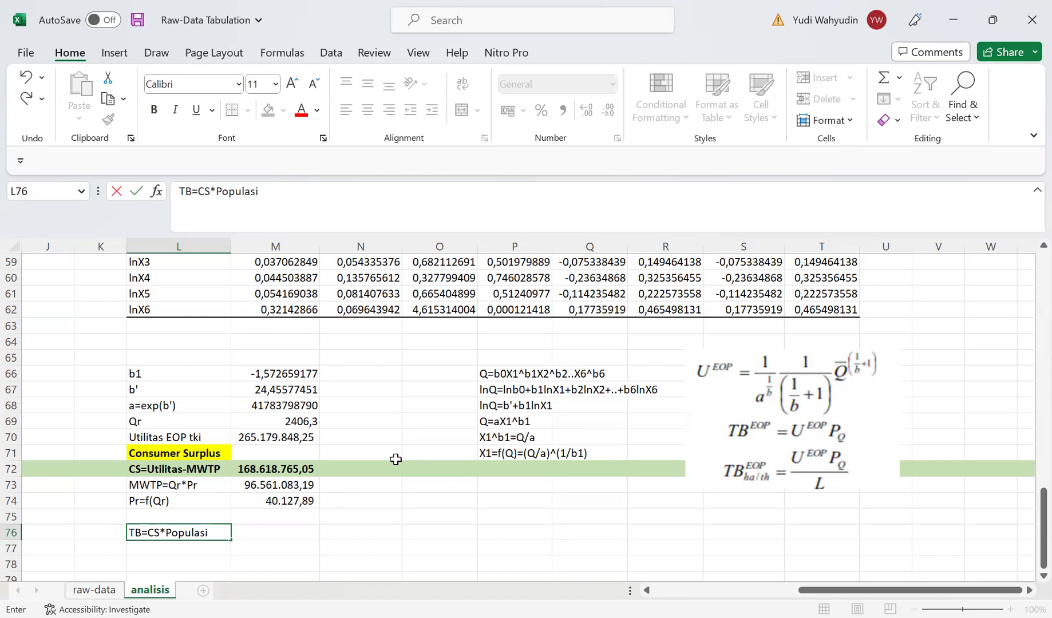
key(Return)
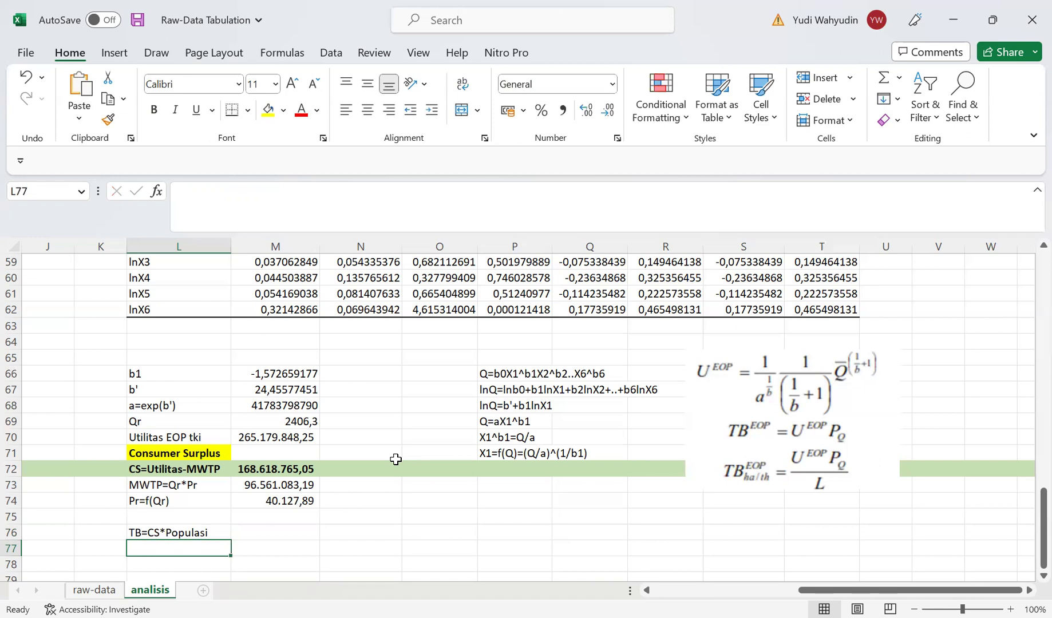
Step: Enter the note "N=jumlah nelayan penangkap di ekosistem terumbu karang" in cell L77
text(N)
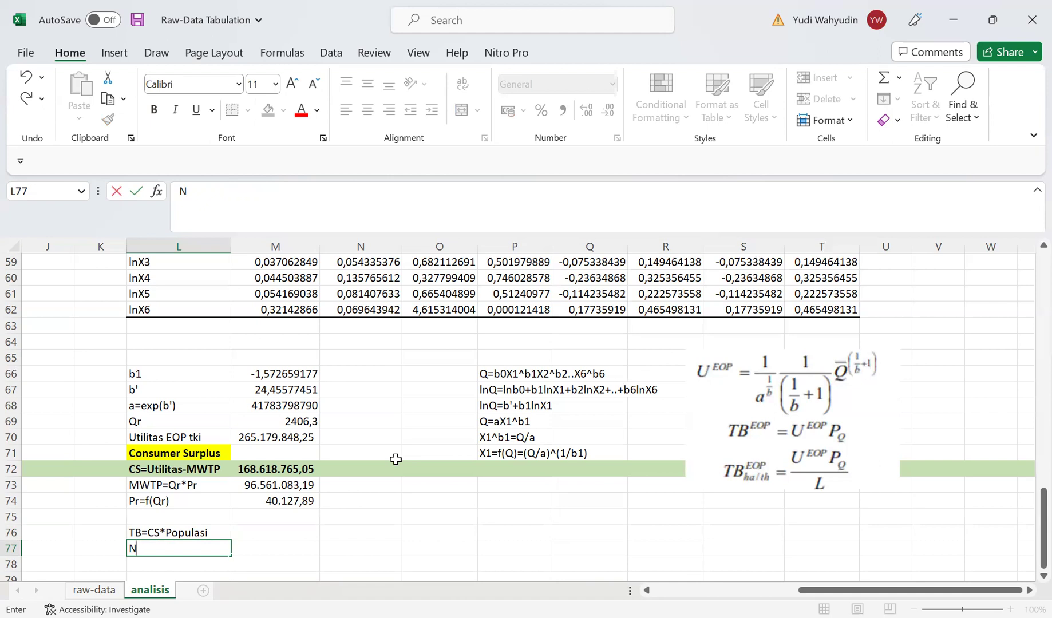
text(=jumlah p)
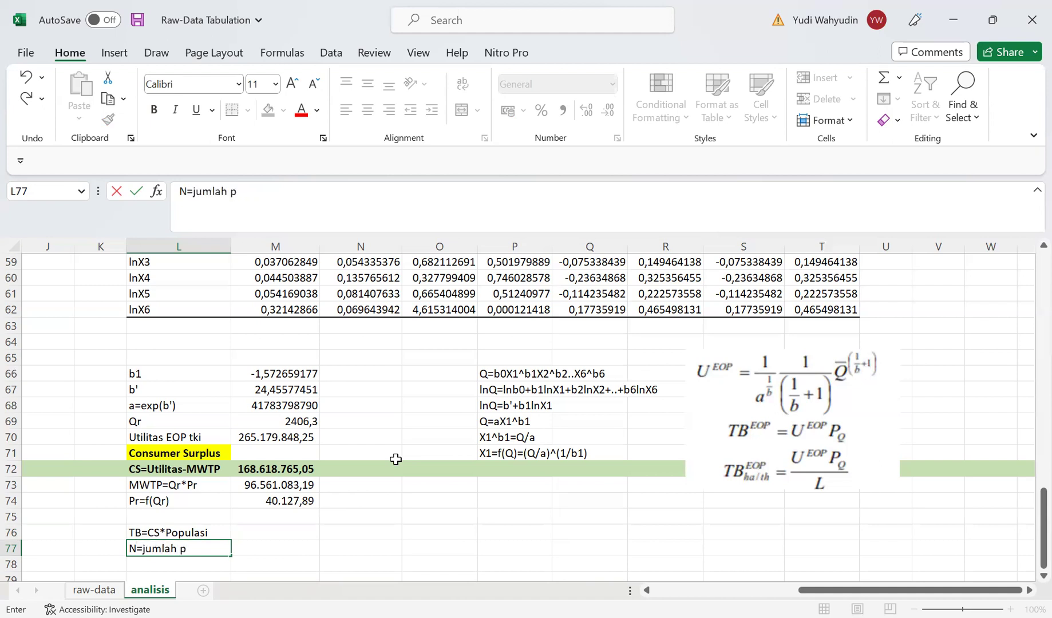
key(BackSpace)
text(nelayan penga)
key(BackSpace)
key(BackSpace)
text(angkap di)
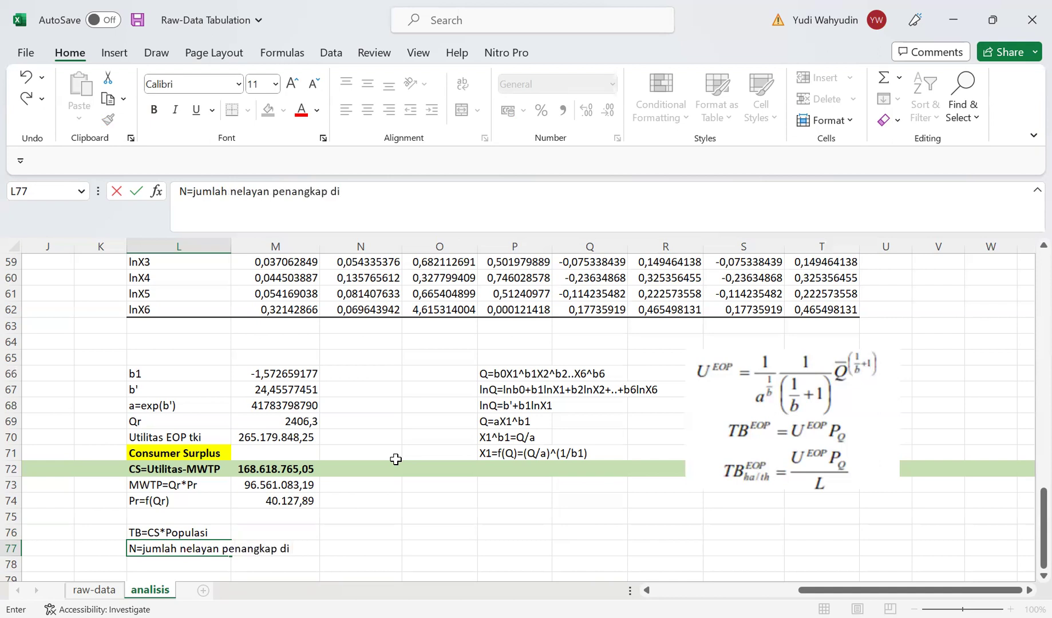
text( ekosistem teruymb)
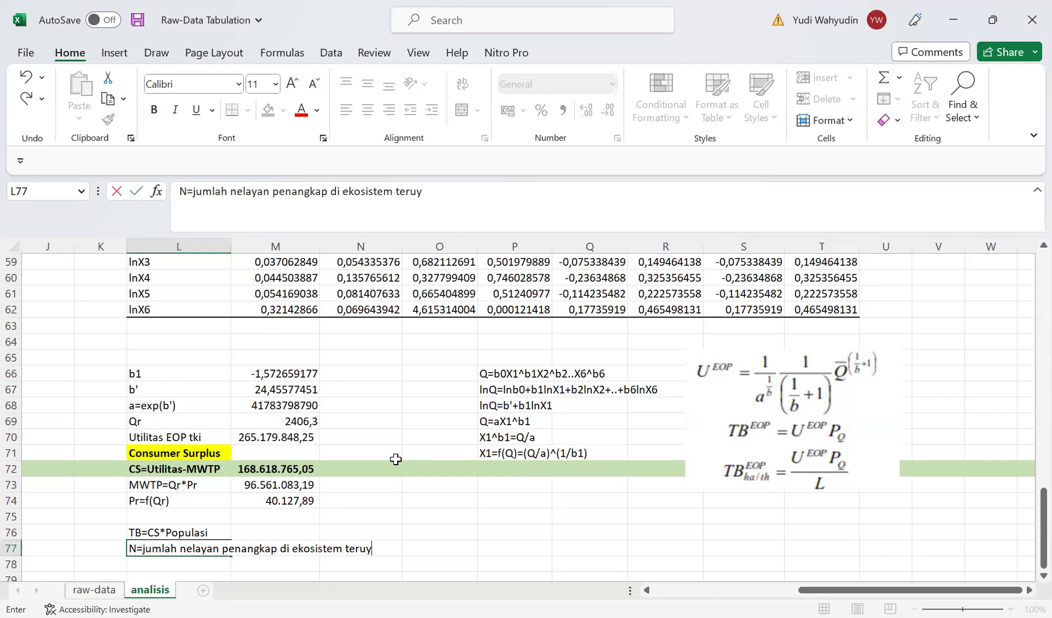
key(BackSpace)
key(BackSpace)
key(BackSpace)
text(mbukarang)
key(BackSpace)
key(BackSpace)
key(BackSpace)
key(BackSpace)
key(BackSpace)
key(BackSpace)
text(karang)
key(Return)
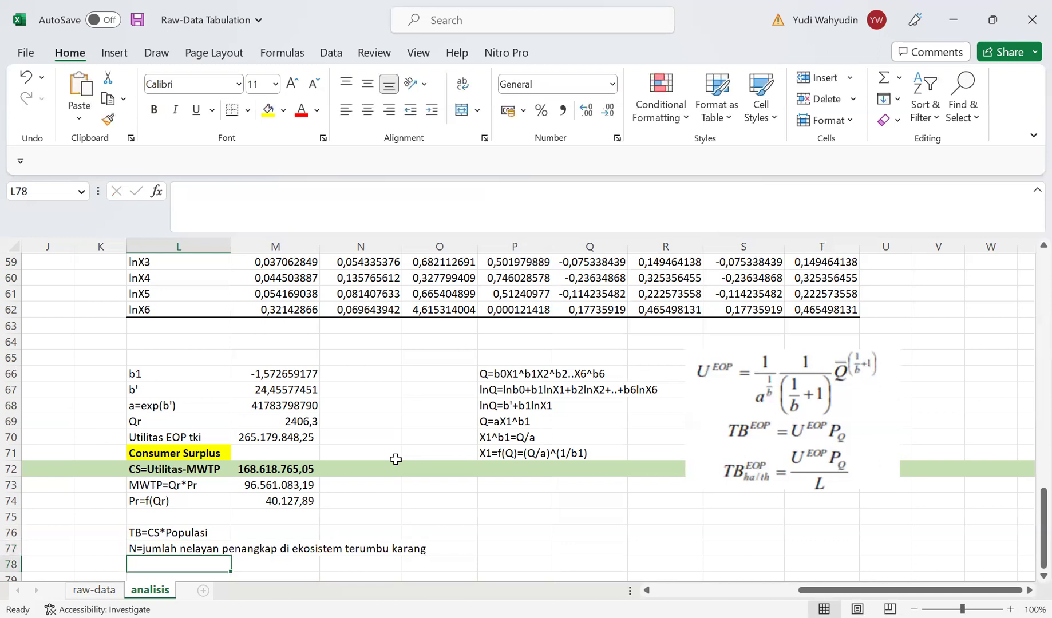
Step: Enter the population size as N=1000 in cell L78, under the N definition
key(Up)
key(Right)
key(Up)
key(Down)
key(Down)
key(Left)
scroll(395, 459, down, 1)
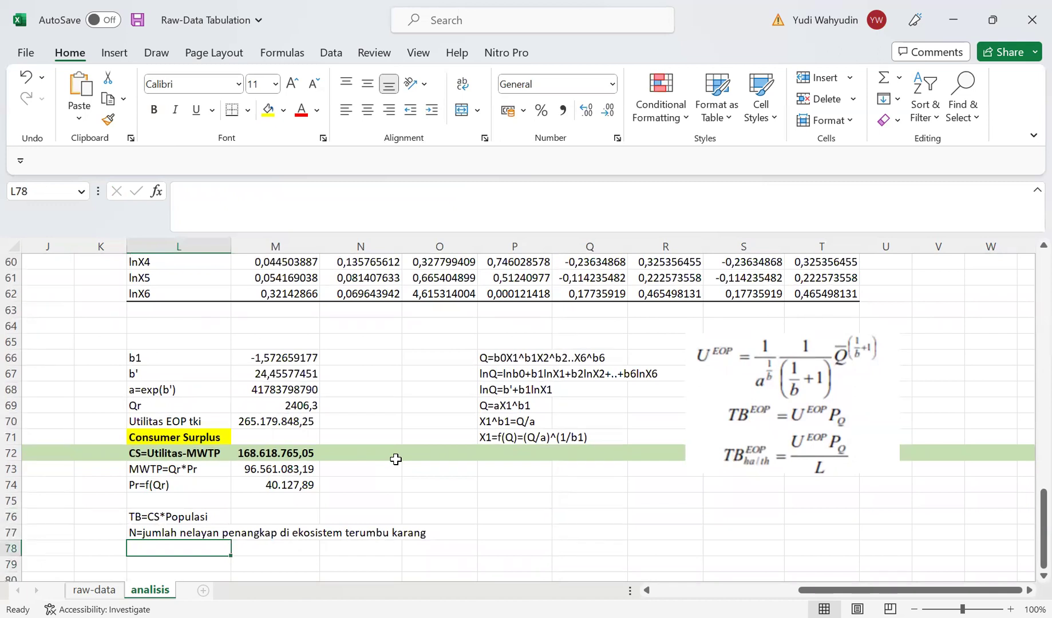
text(N=1000)
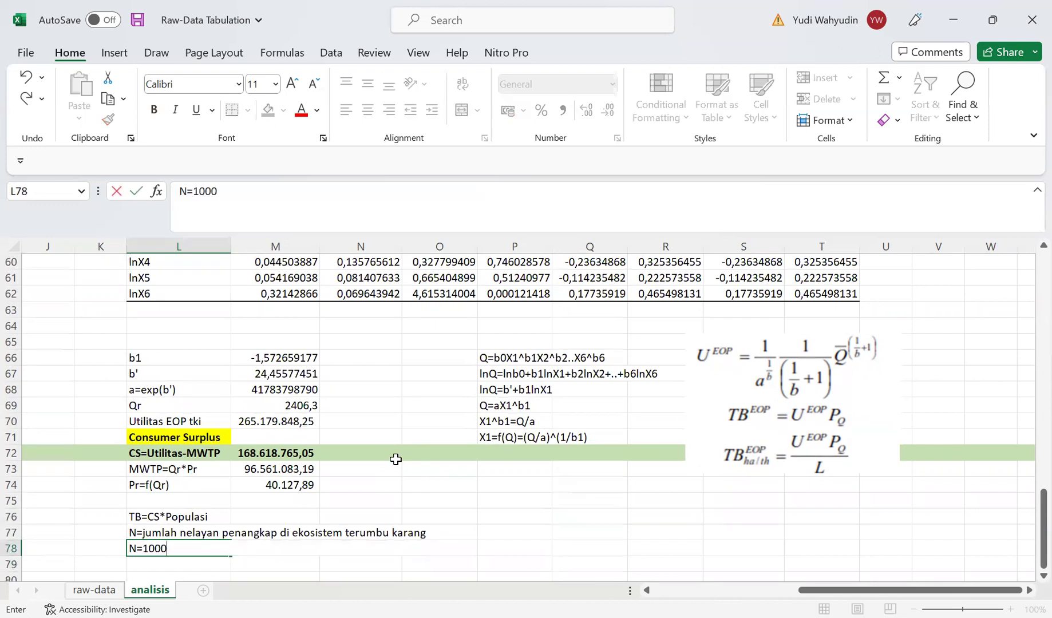
key(Return)
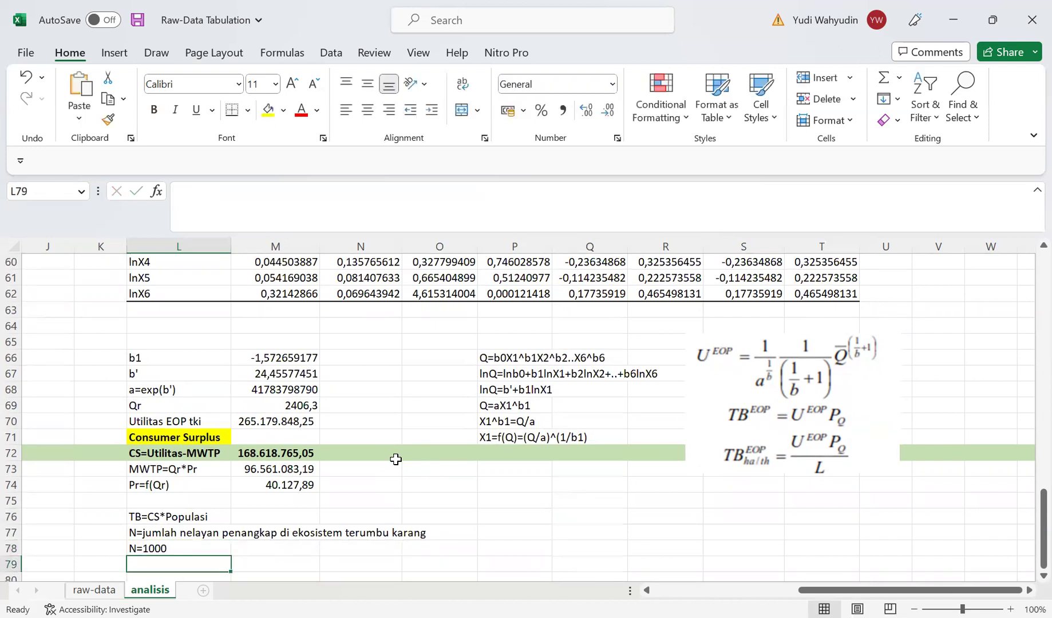
Step: Change the population entry in cell L78 to N=1243
key(Up)
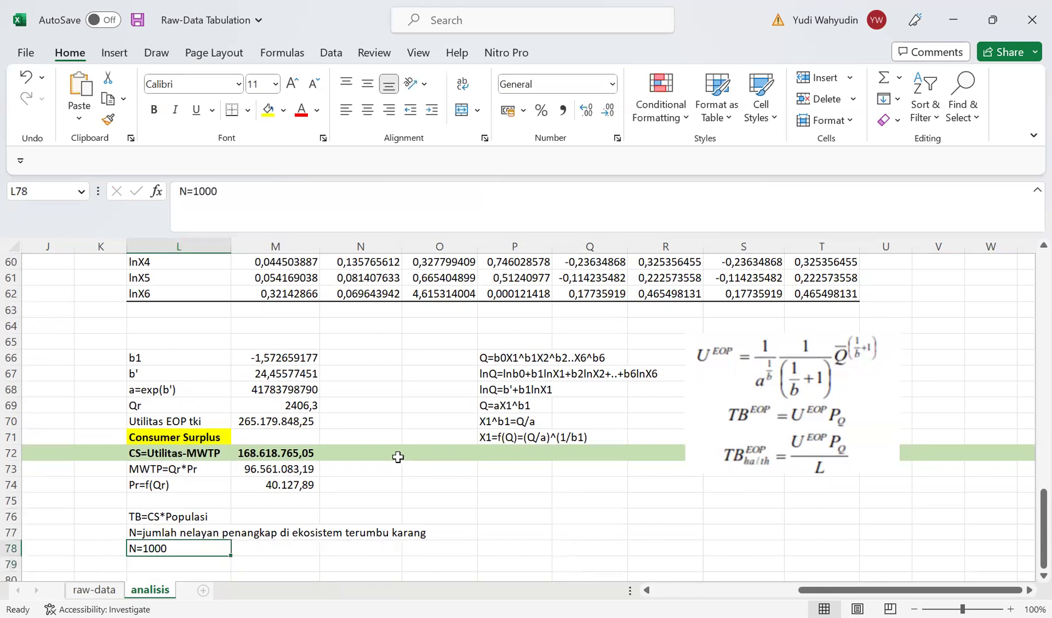
drag(199, 191, 252, 189)
text(243)
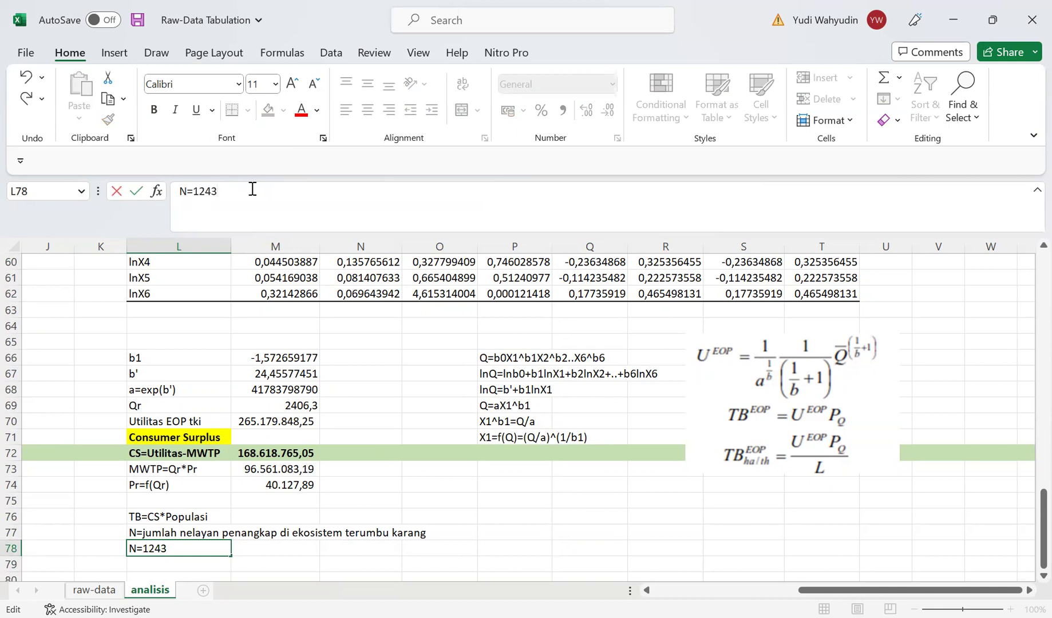
key(Return)
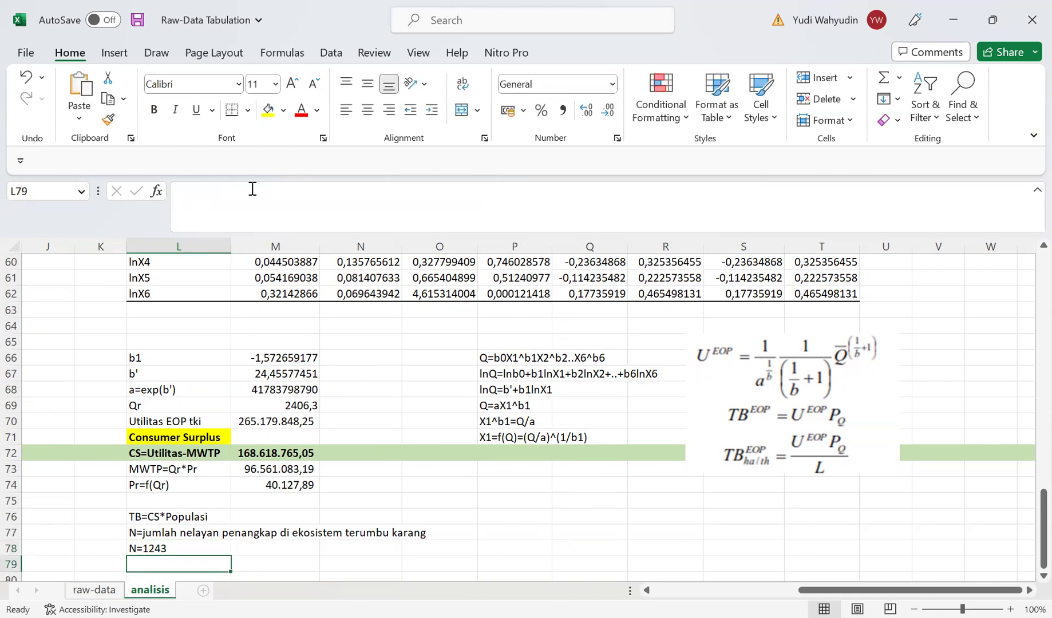
Step: Calculate the total benefit in cell M76 as the consumer surplus times the population, with the formula =M72*1243
key(Up)
key(Up)
key(Up)
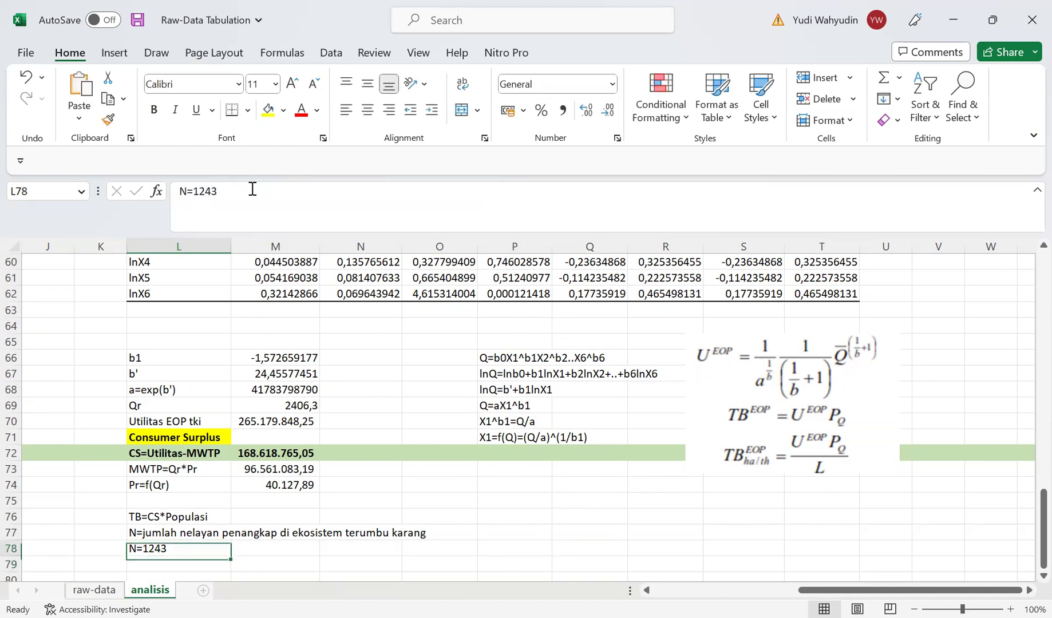
key(Right)
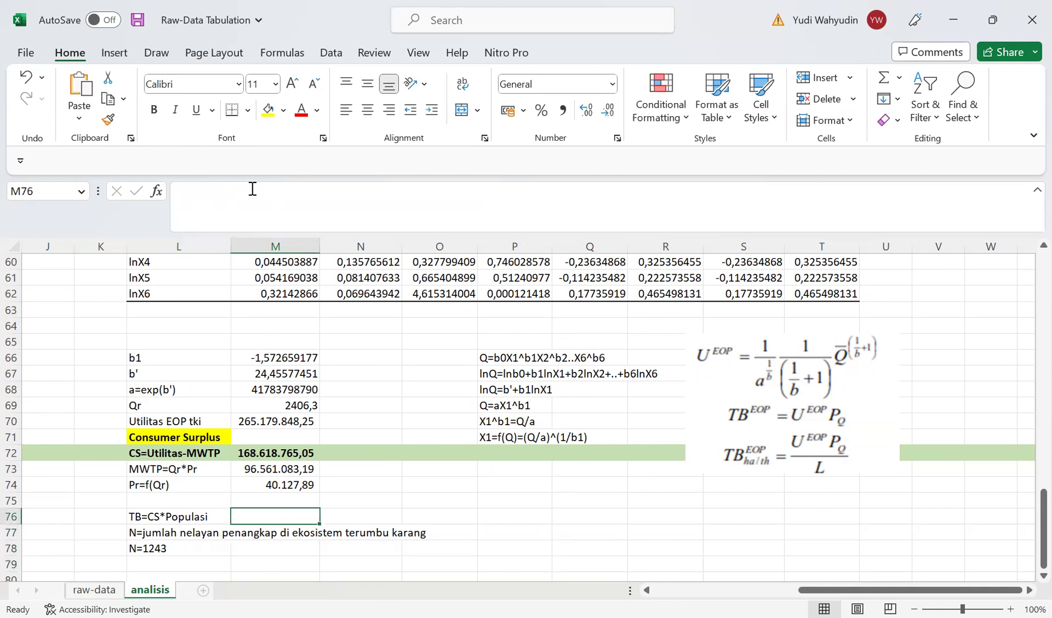
text(=)
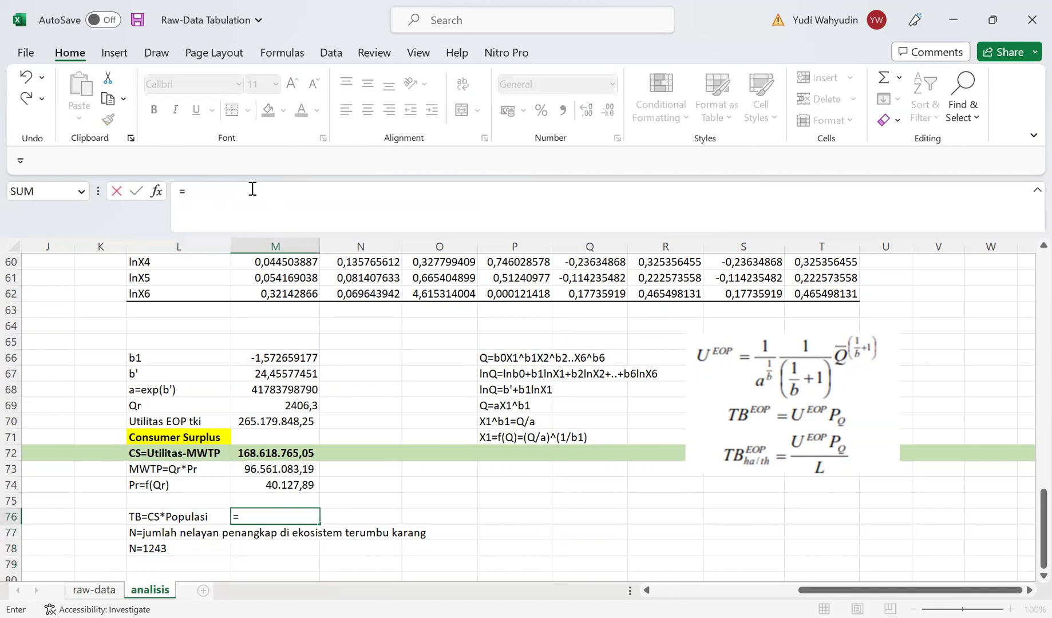
key(Up)
key(Up)
key(Up)
key(Up)
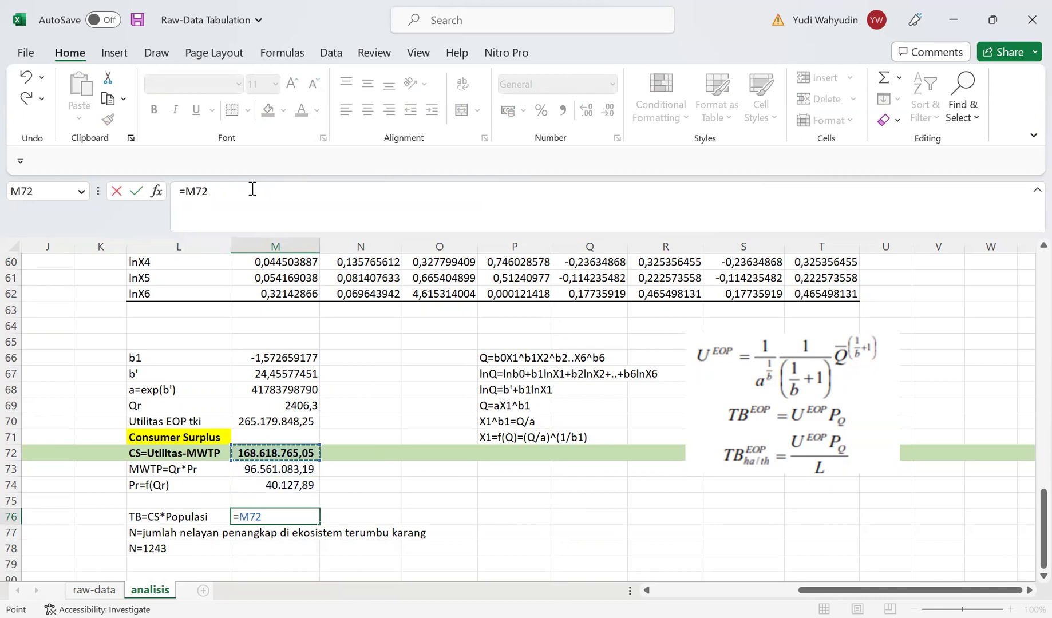
text(*)
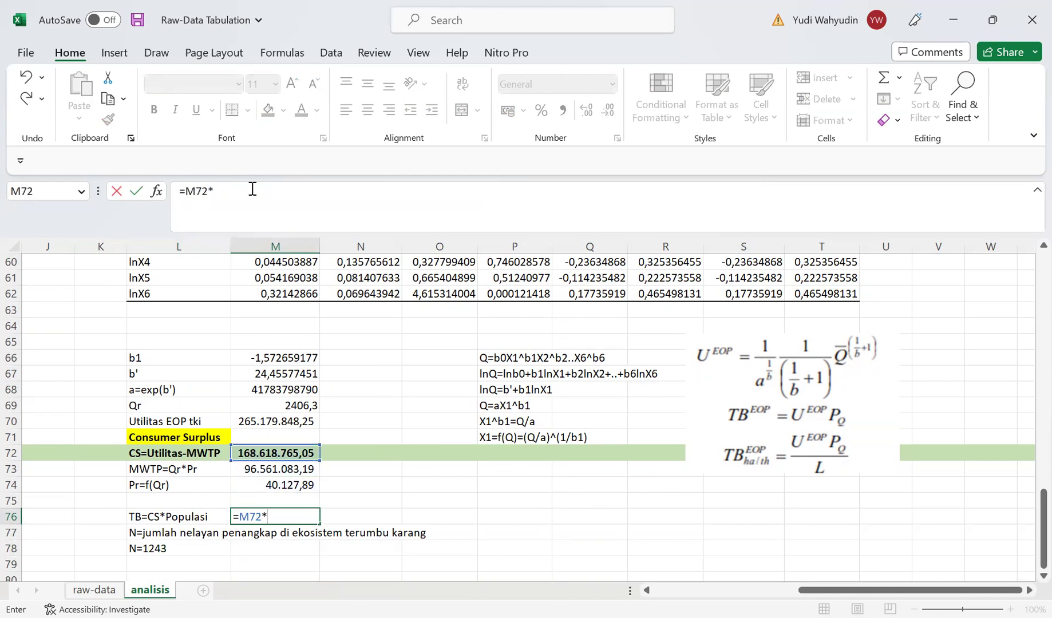
text(1243)
key(Return)
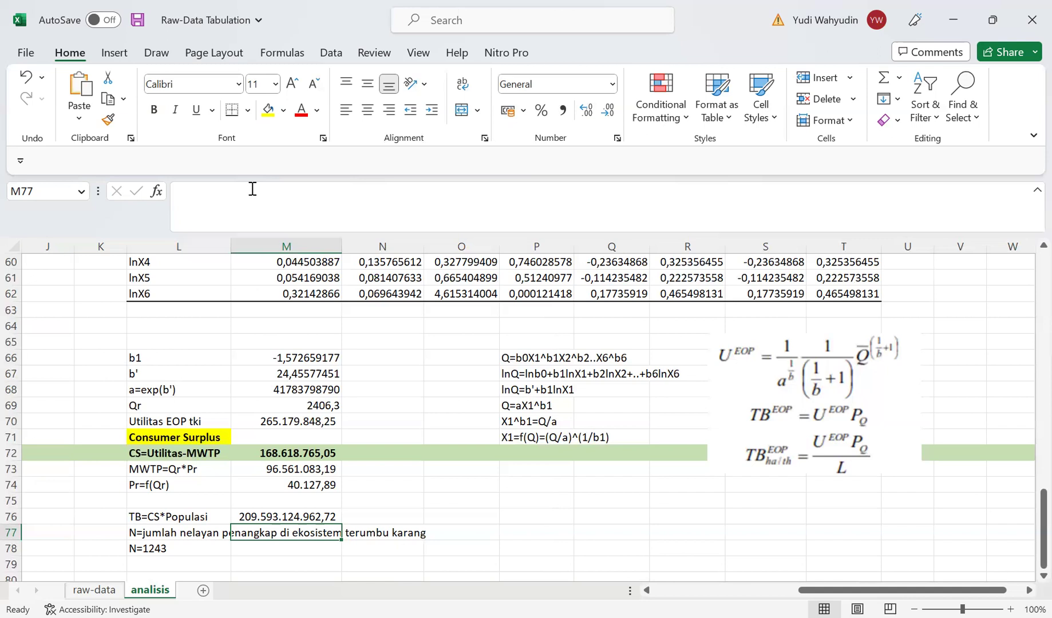
Step: Enter the note "Luasan terumbu karang yang diestimasi" in cell L79, under the population entry
key(Down)
key(Down)
key(Left)
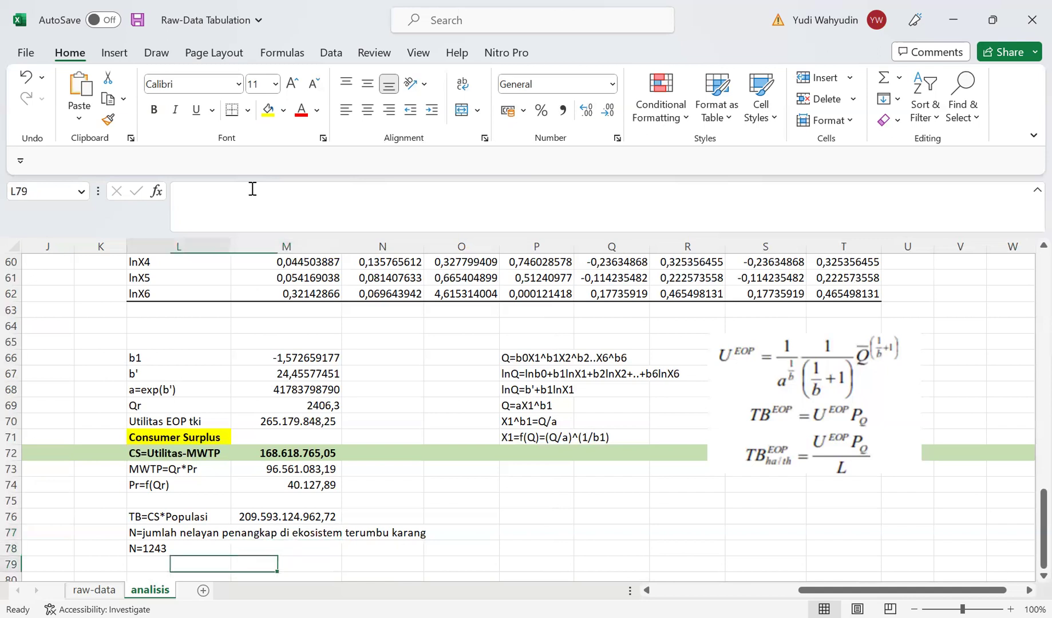
text(Luas)
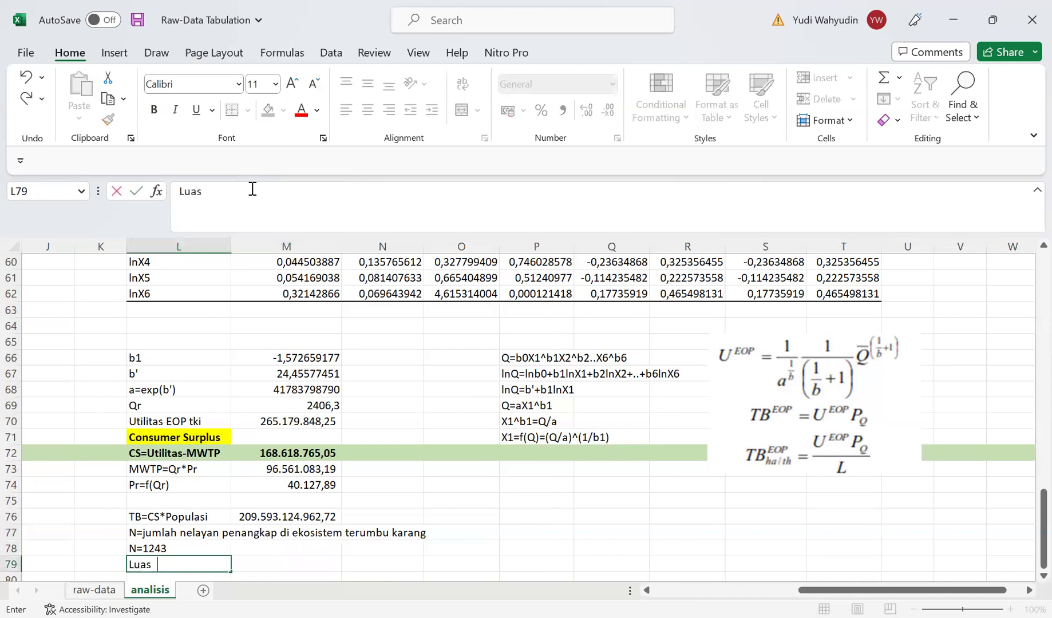
key(BackSpace)
text(an terumbu karang yang diestimasi)
key(Return)
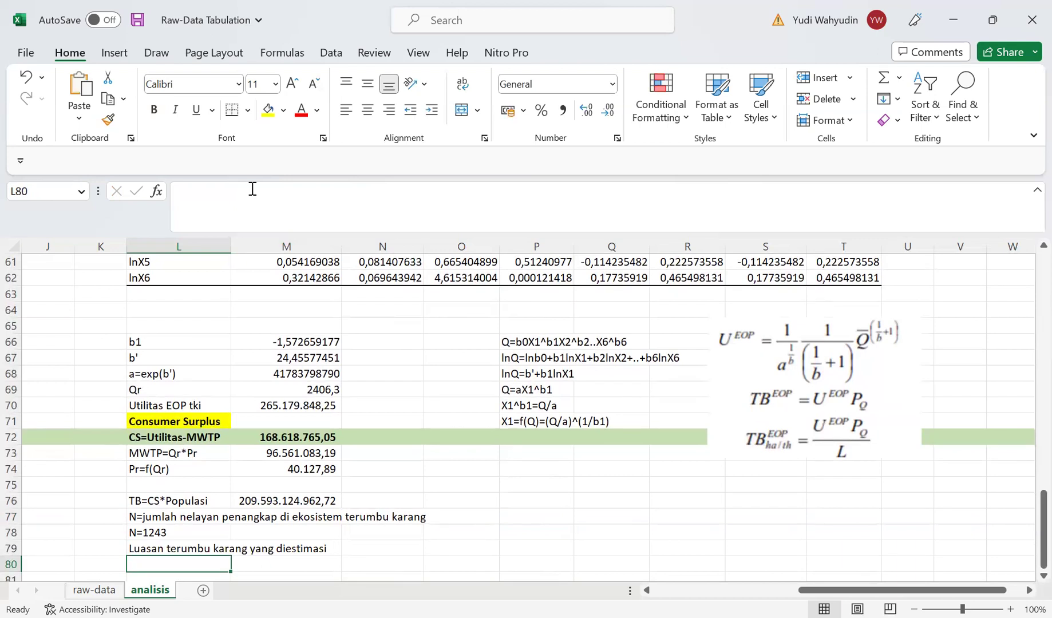
Step: Enter the coral reef area as L=49ha in cell L80
text(L=)
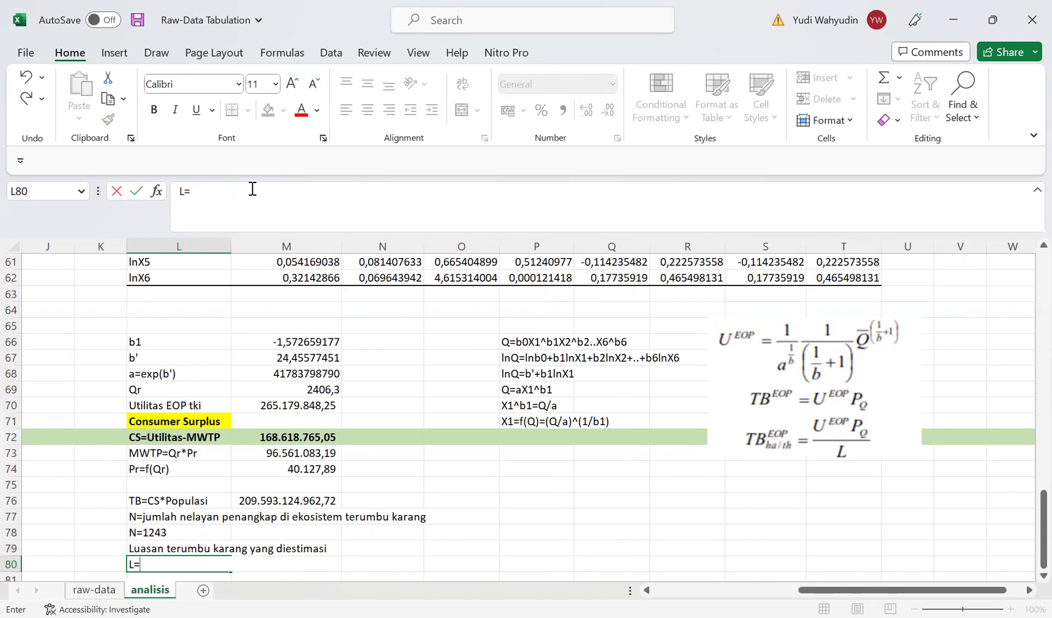
text(49ha)
key(Return)
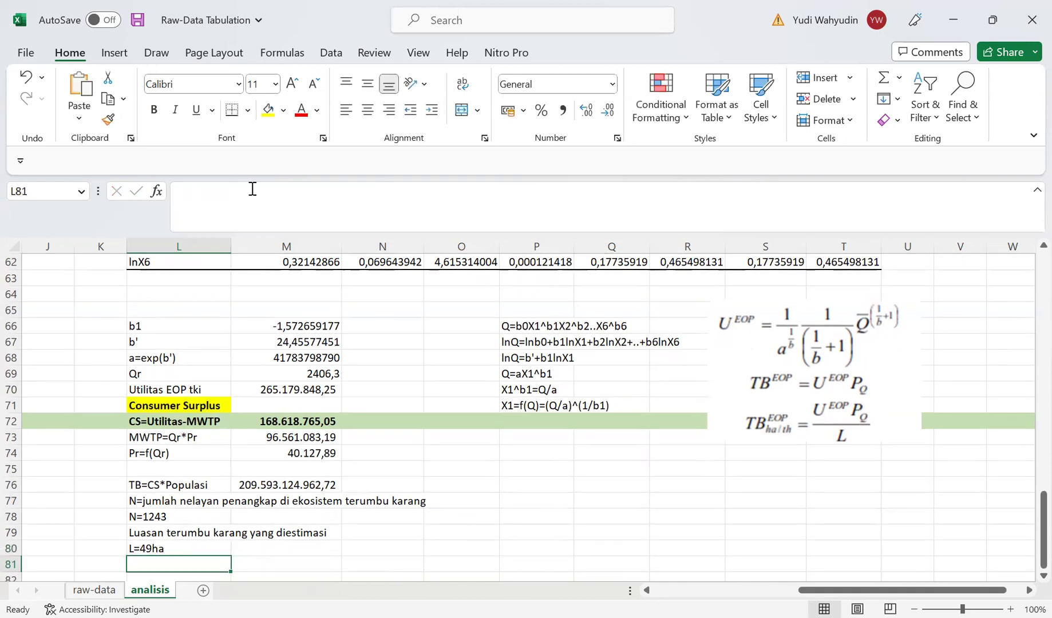
Step: Enter the label "B per ha per tahun" in cell L81, under the reef area
key(Up)
key(Up)
key(Down)
key(Down)
text(T)
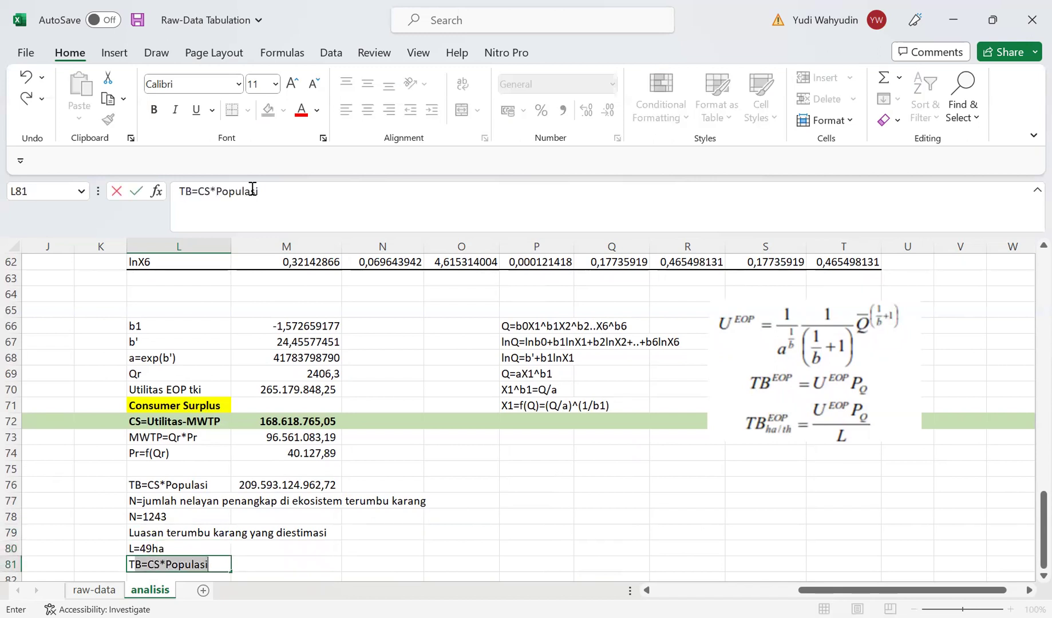
key(BackSpace)
key(BackSpace)
text(B per)
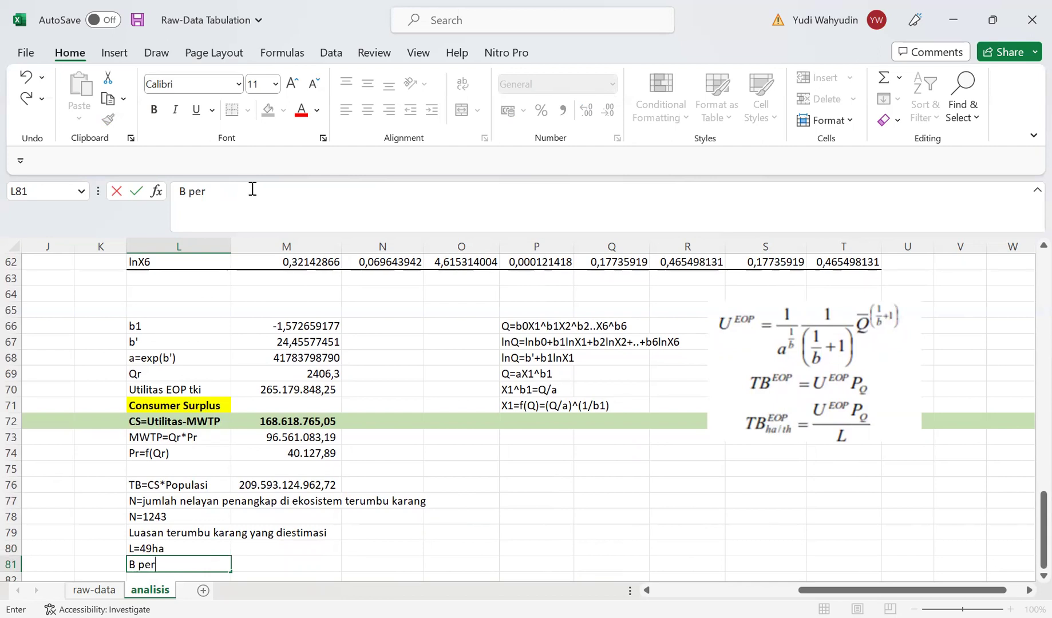
text( ha per tahun)
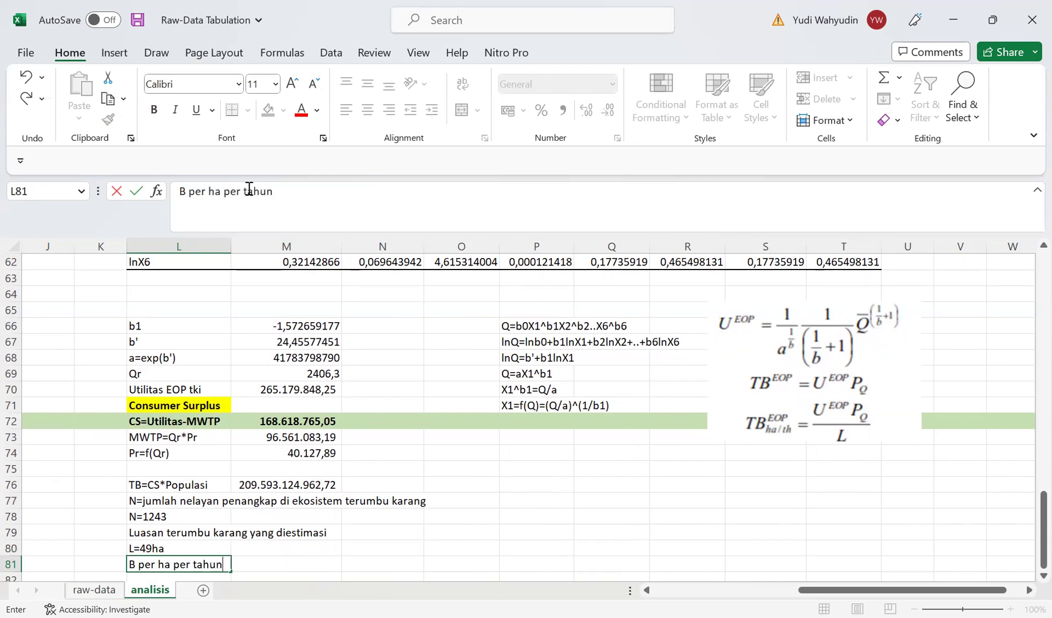
Step: Calculate the benefit per hectare per year in cell M81 with the formula =M76/49
key(Tab)
text(=)
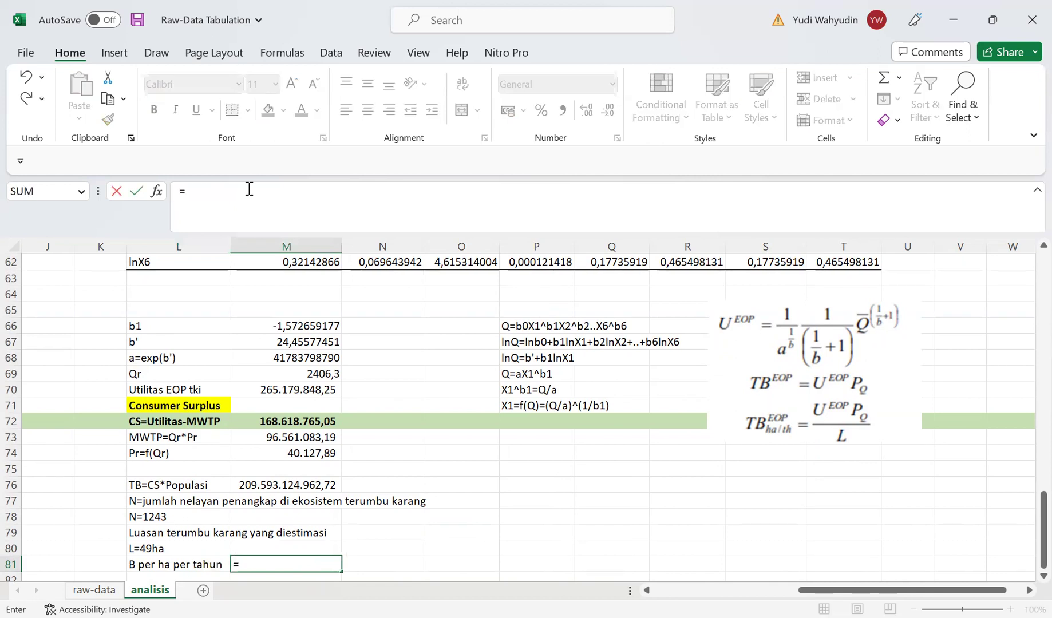
key(Up)
key(Up)
key(Up)
key(Up)
key(Up)
text(/49)
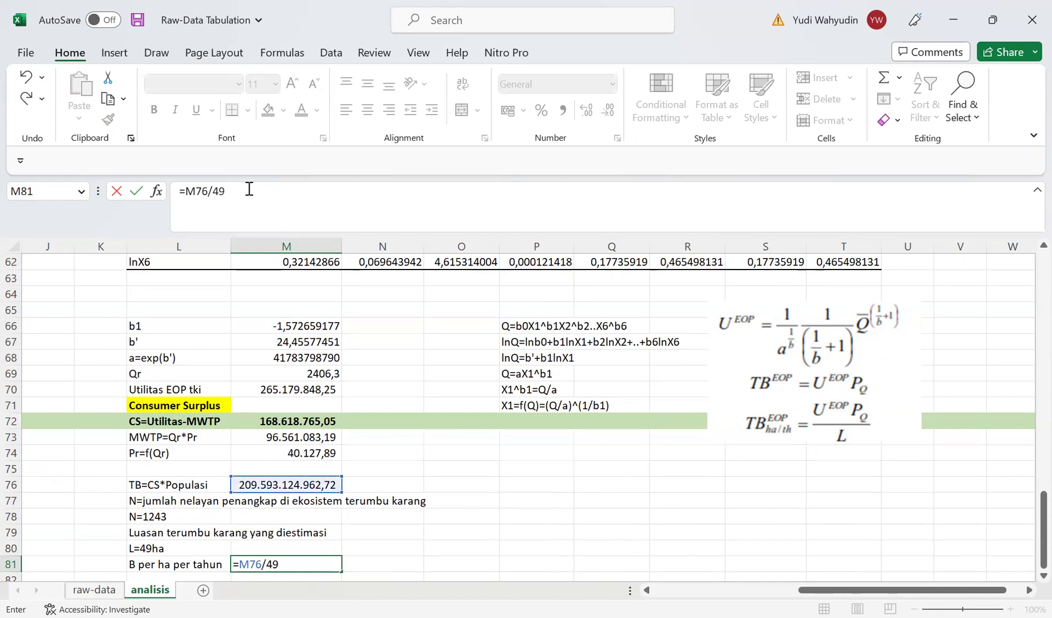
key(Return)
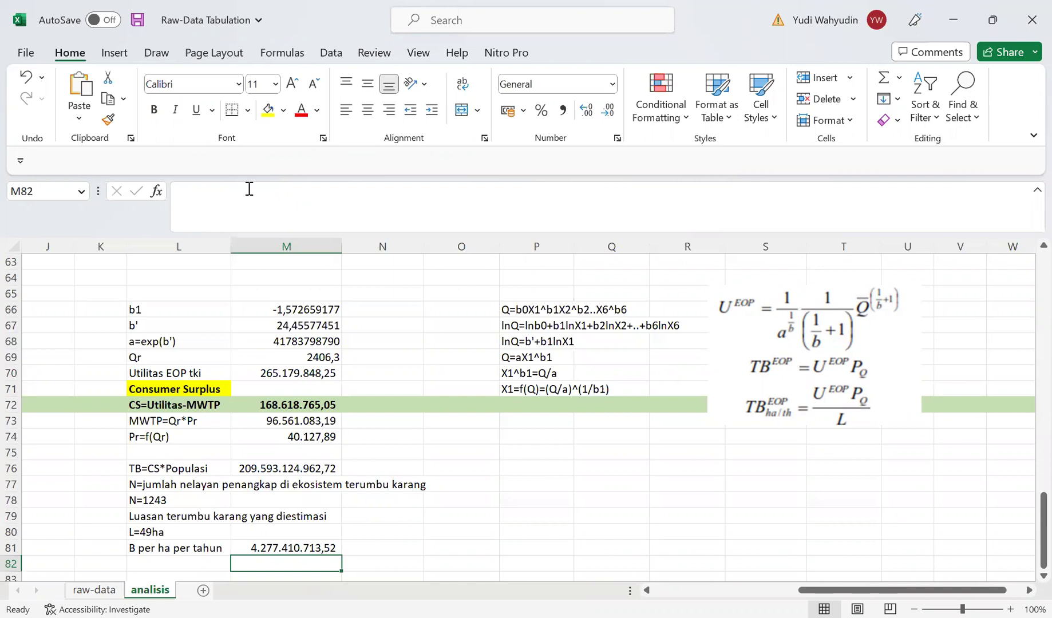
Step: Highlight the "B per ha per tahun" label and its value in L81:M81 with yellow fill and bold text
key(Up)
key(shift+Left)
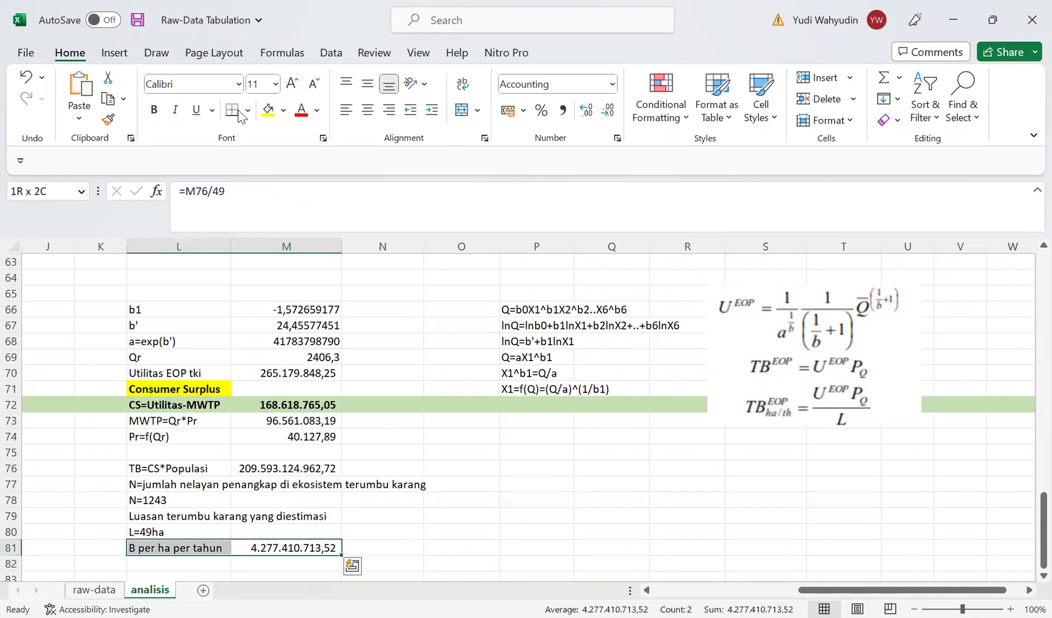
click(270, 112)
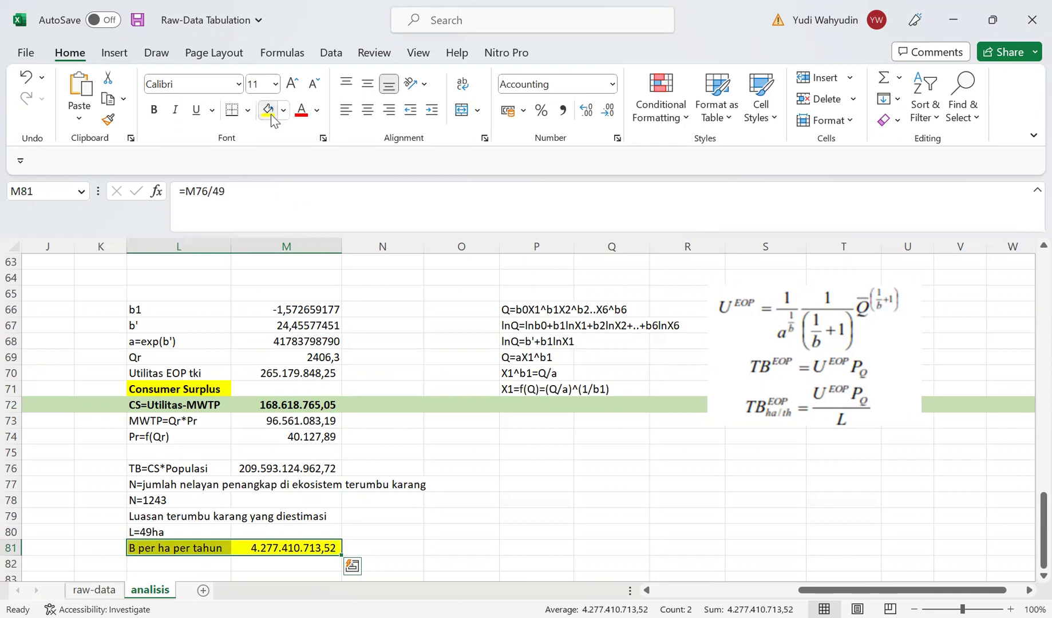
key(ctrl+b)
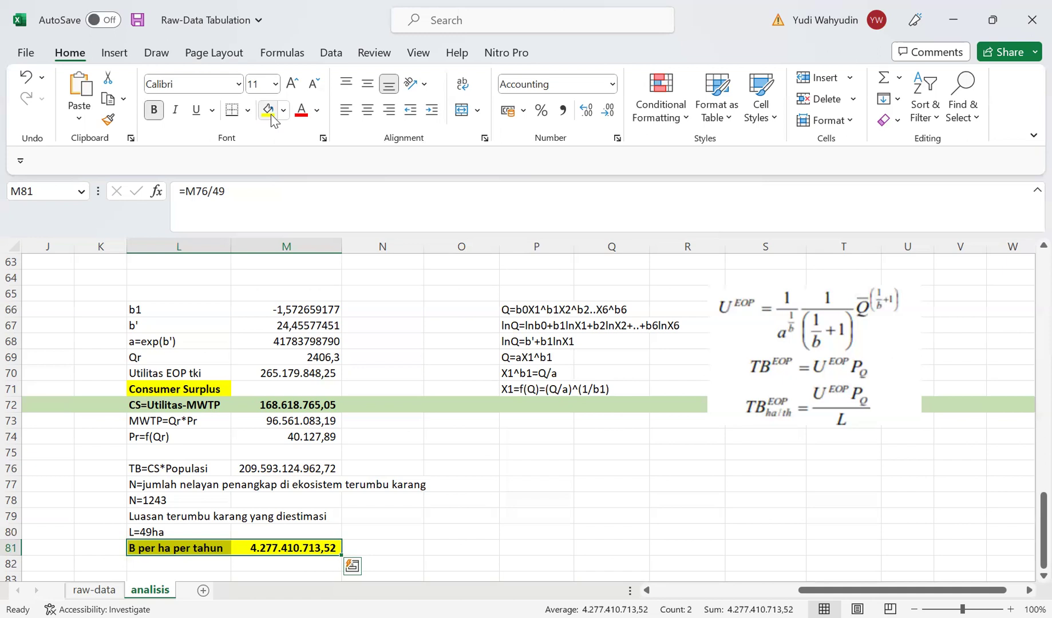
Step: Enter the label f(Q) in cell L85, in the blank area below the highlighted benefit row
key(Down)
key(Down)
key(Down)
key(Down)
key(Down)
key(Down)
key(Down)
key(Down)
key(Down)
key(Down)
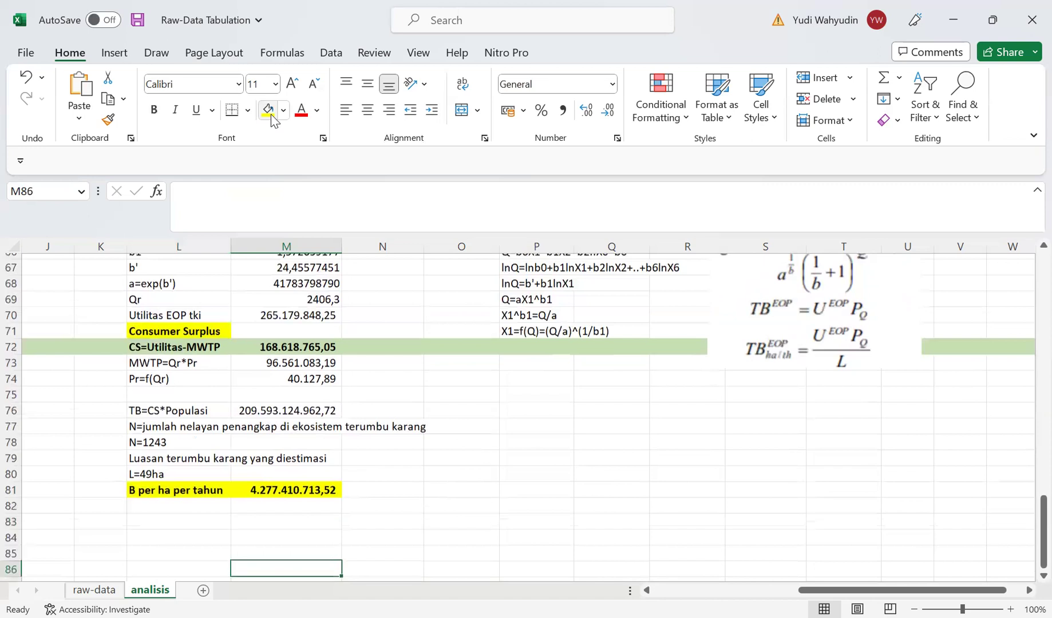
key(Down)
key(Down)
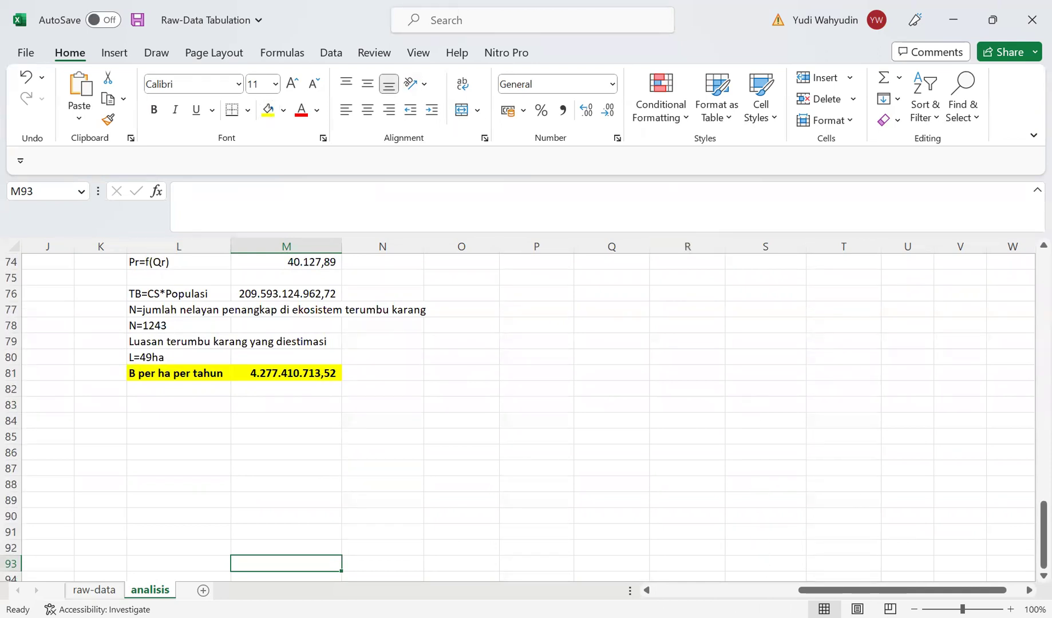
key(alt+Tab)
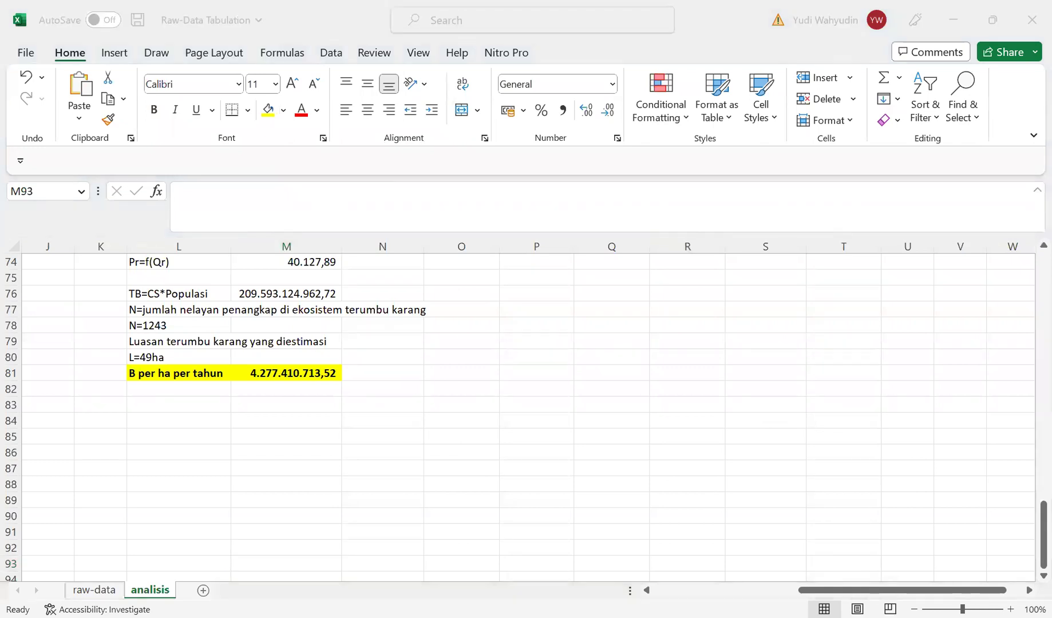
key(ctrl+c)
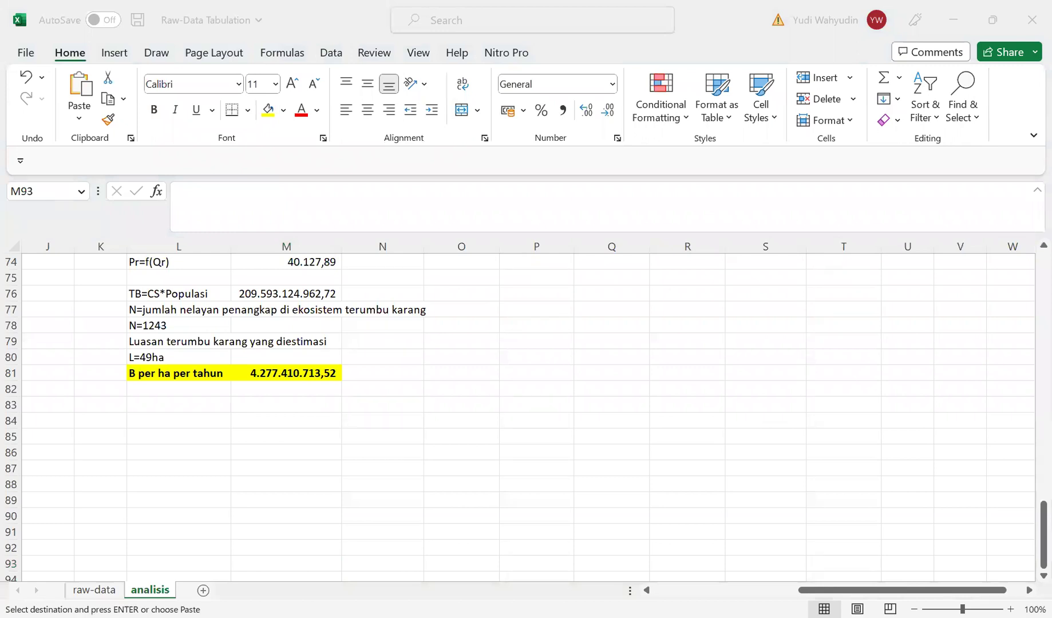
click(191, 437)
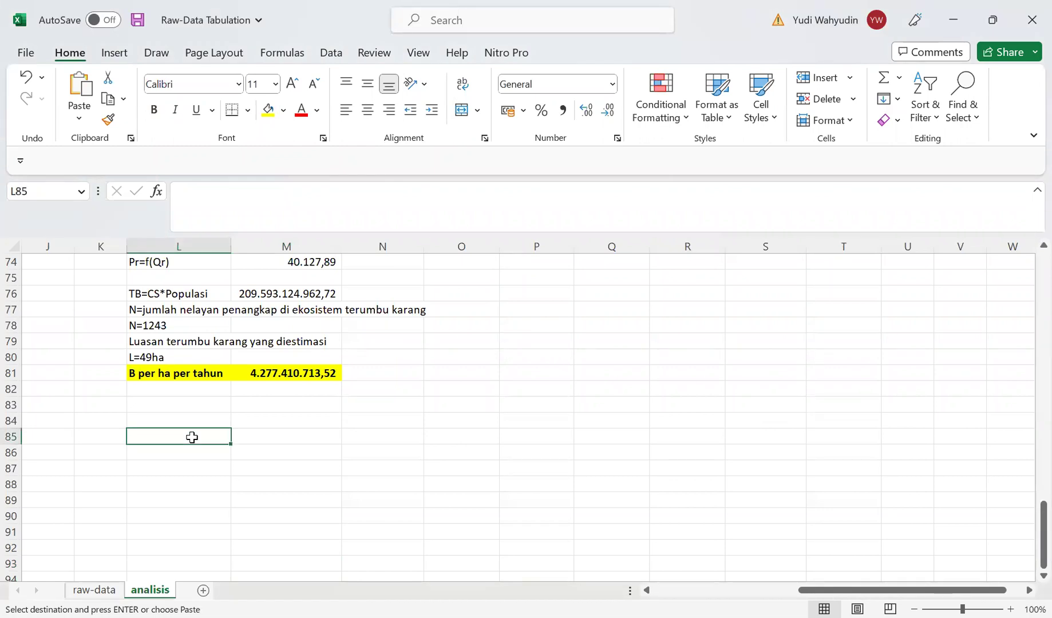
text(f()
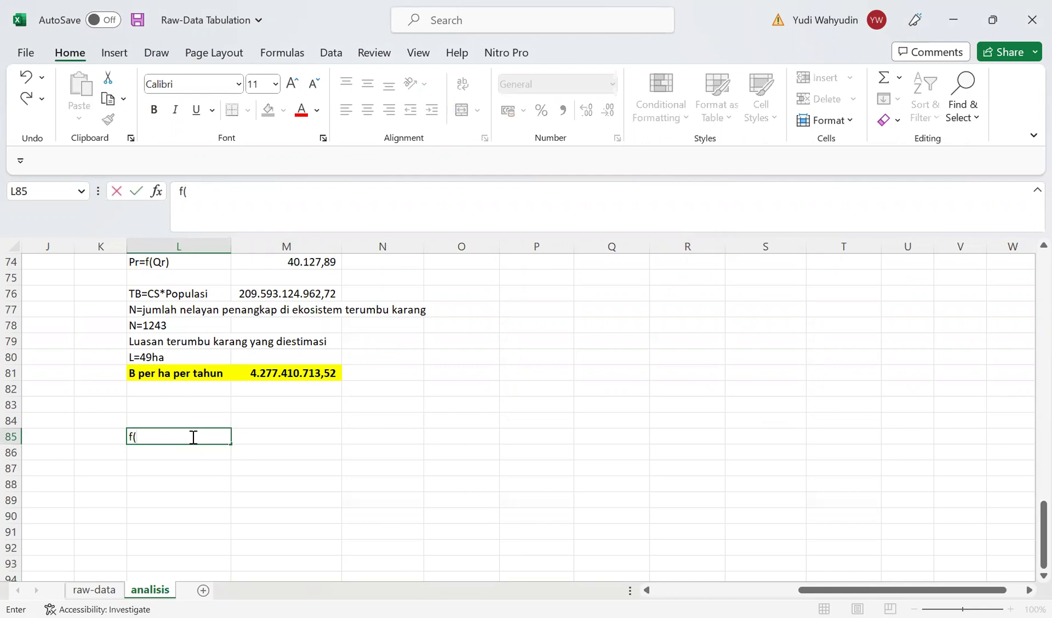
text(Q))
key(Return)
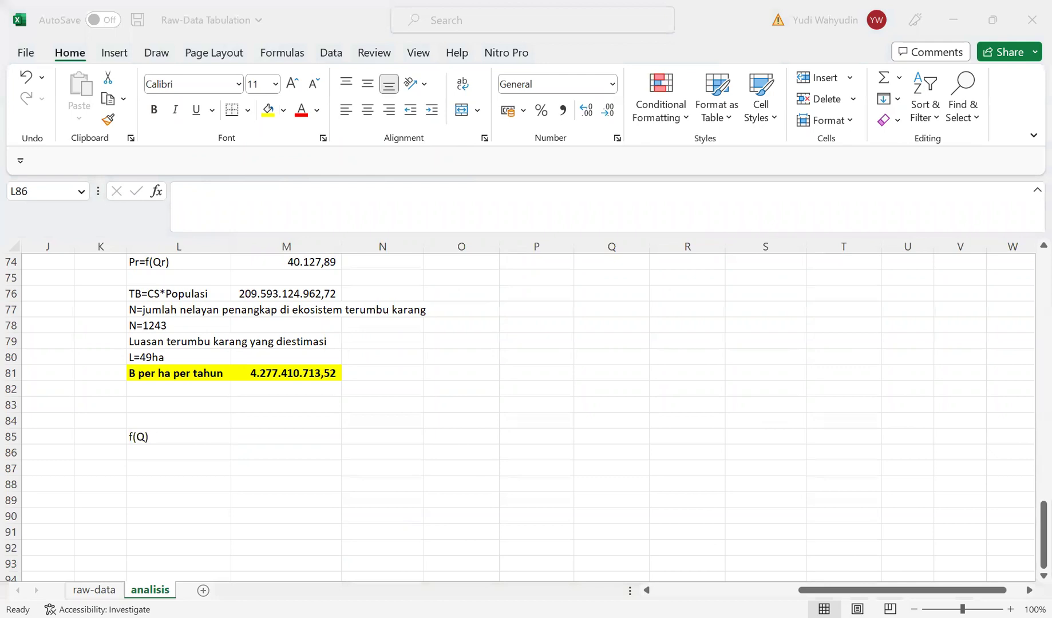
Step: Enter the column headers Q in cell M85 and P in cell N85, beside the f(Q) label
click(272, 436)
text(Q)
key(Tab)
text(P)
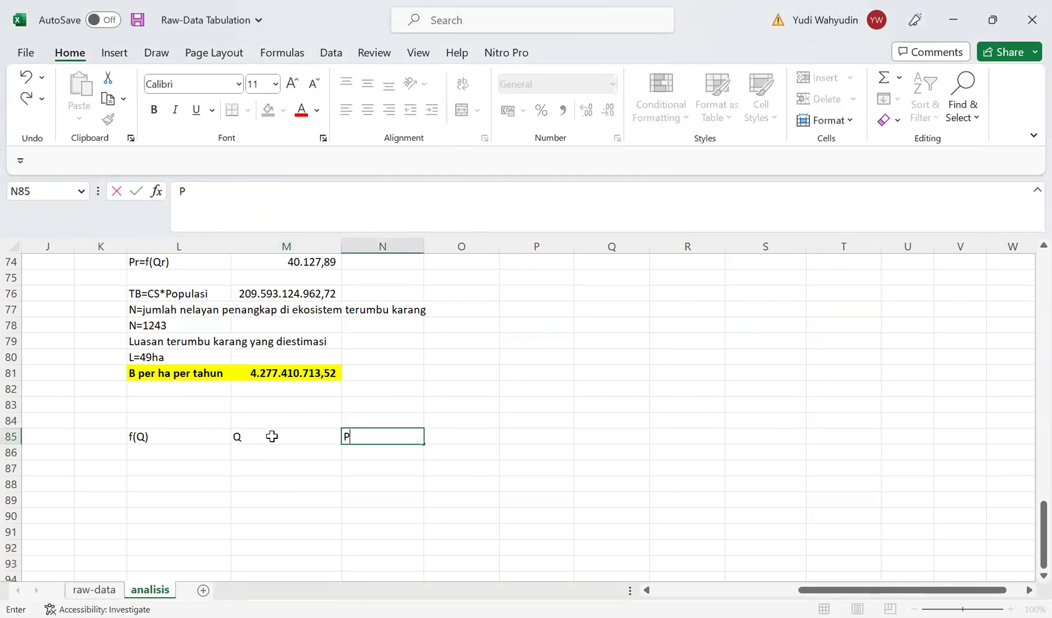
key(Return)
key(Left)
key(Left)
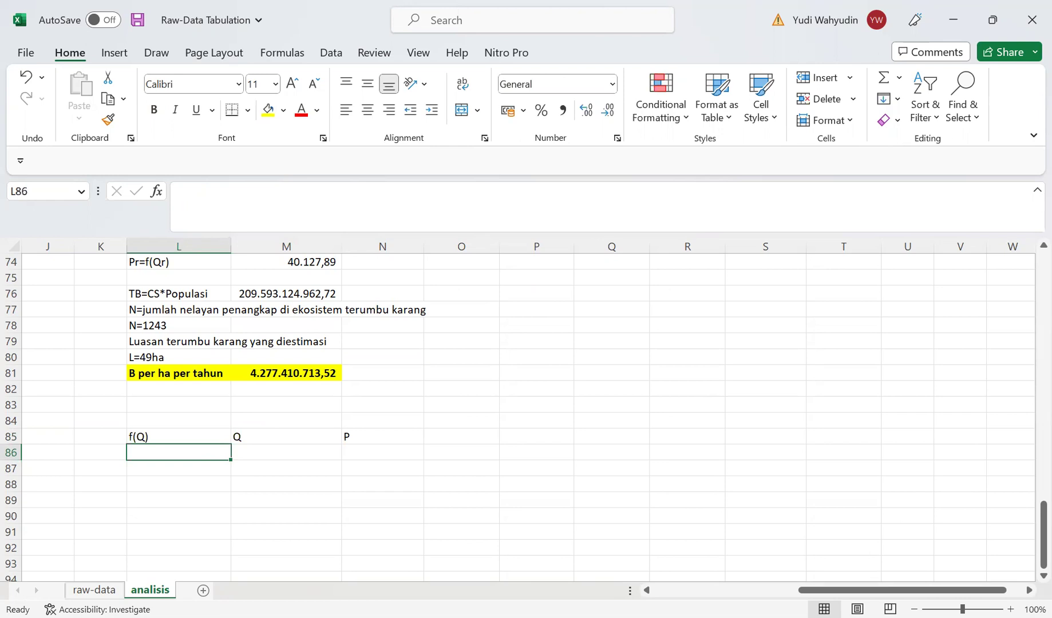
Step: Enter 1, 100 and 200 under the Q header from M86, and extend the series in steps of 100 down to 2600 in M112
key(alt+Tab)
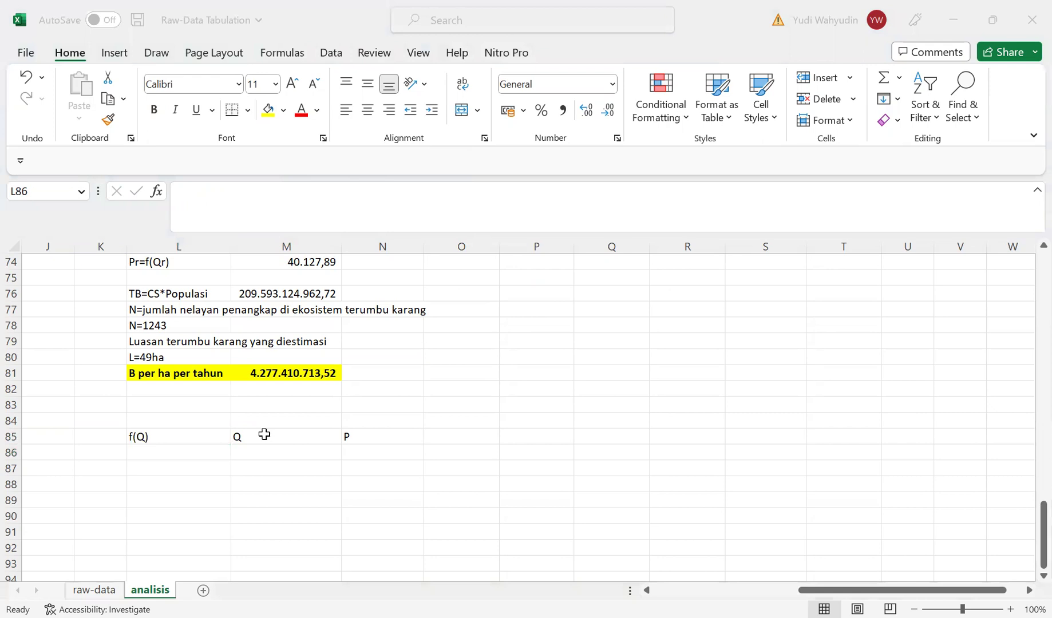
click(261, 453)
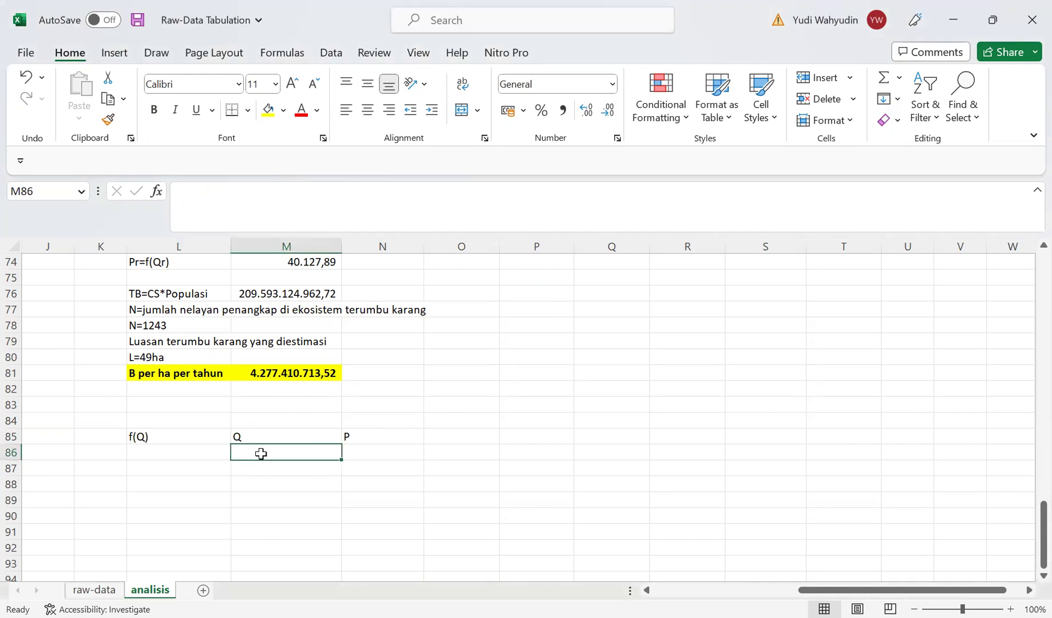
text(1)
key(Return)
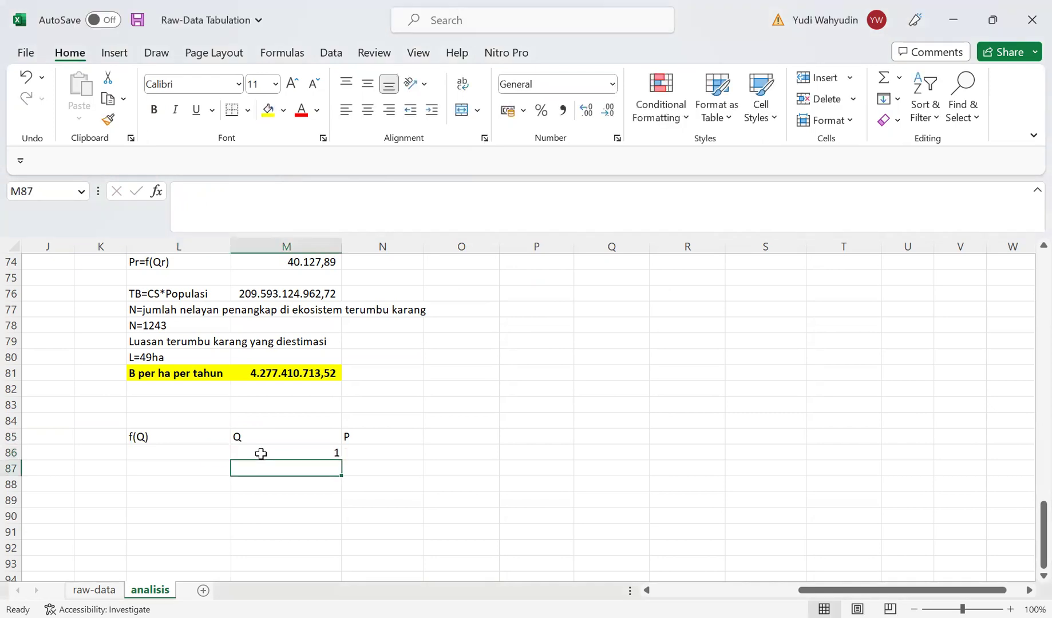
text(100)
key(Return)
text(200)
key(Return)
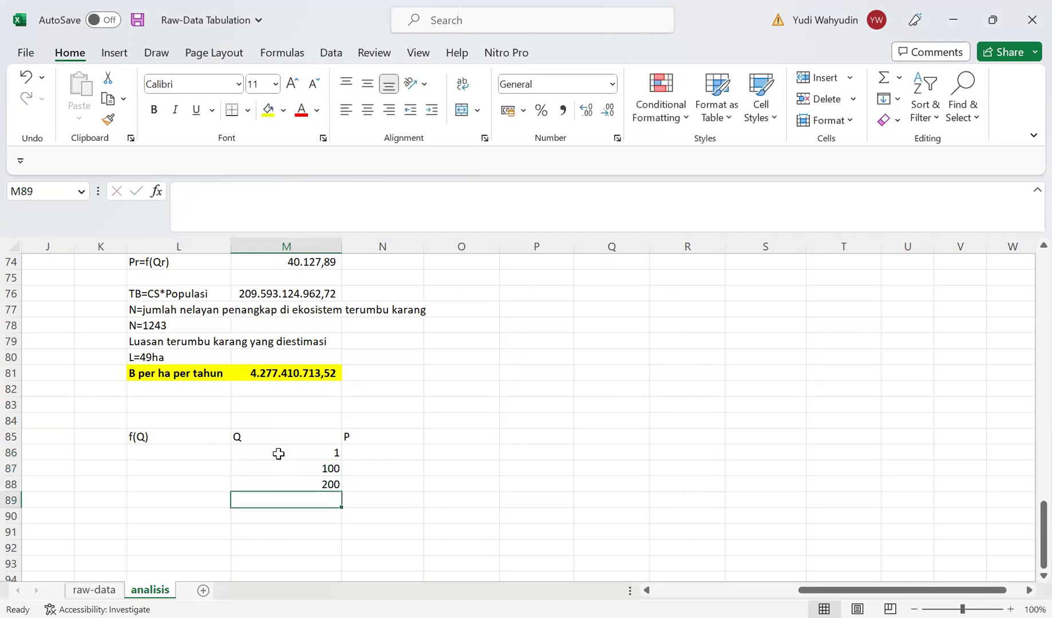
drag(312, 470, 330, 509)
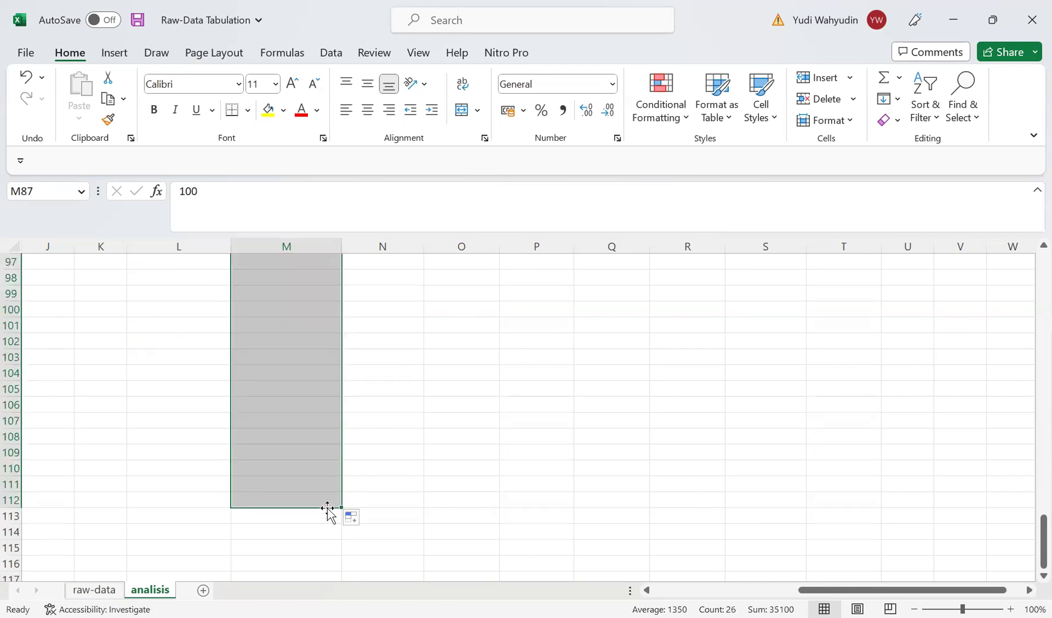
mouse_move(1027, 541)
mouse_down()
mouse_move(1029, 464)
mouse_move(1029, 547)
mouse_up()
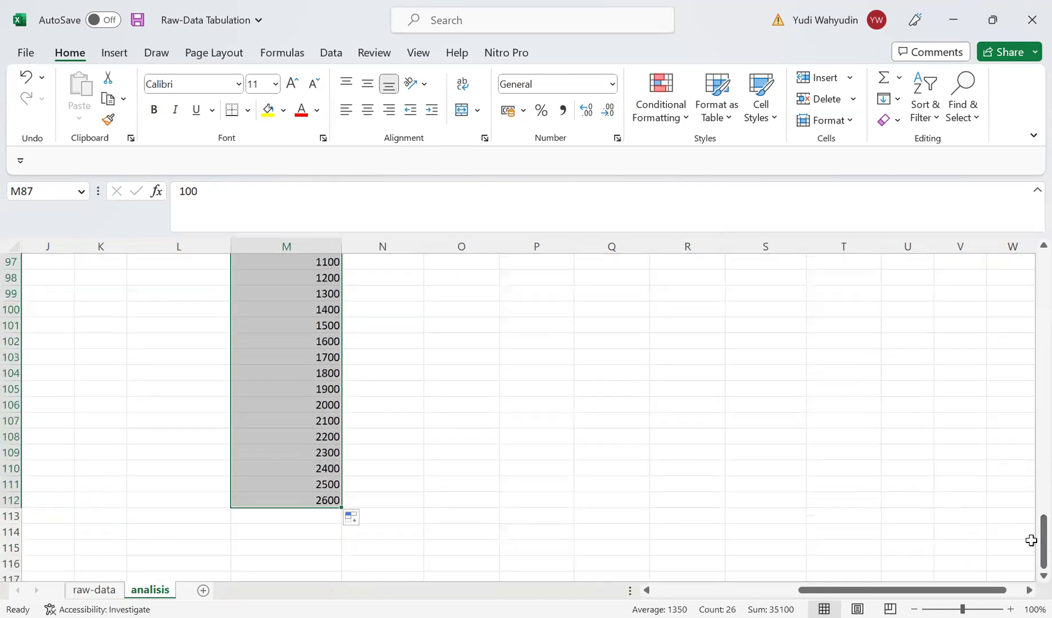
Step: Delete the last two Q values, 2500 and 2600, in M111:M112
click(322, 485)
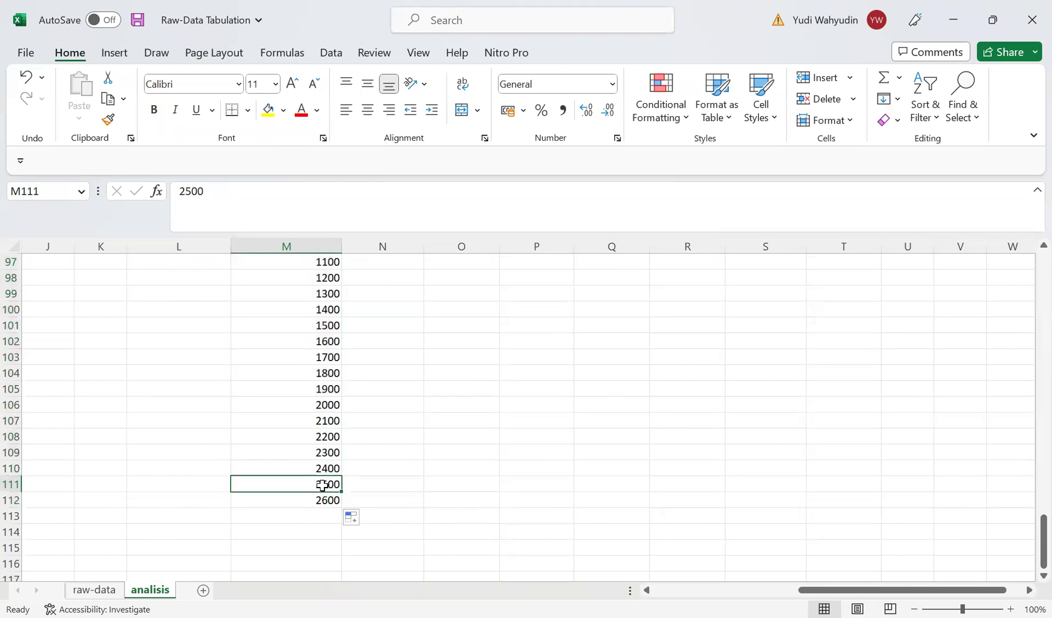
key(shift+Down)
key(Delete)
key(Up)
key(Down)
key(Up)
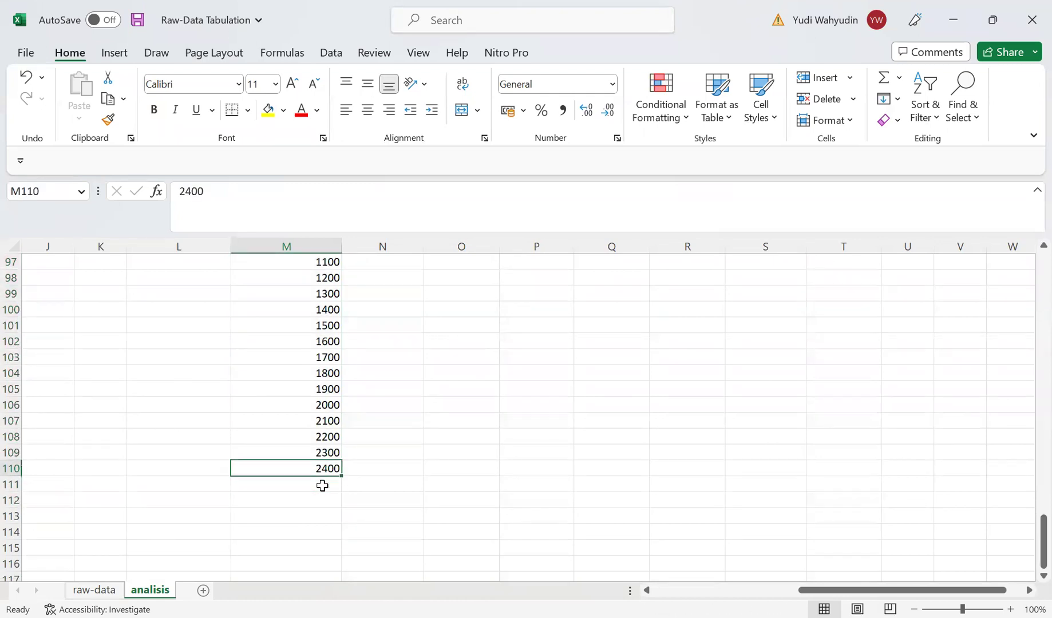
Step: Replace the final Q value in M110 with a reference to Qr, =M69
text(=)
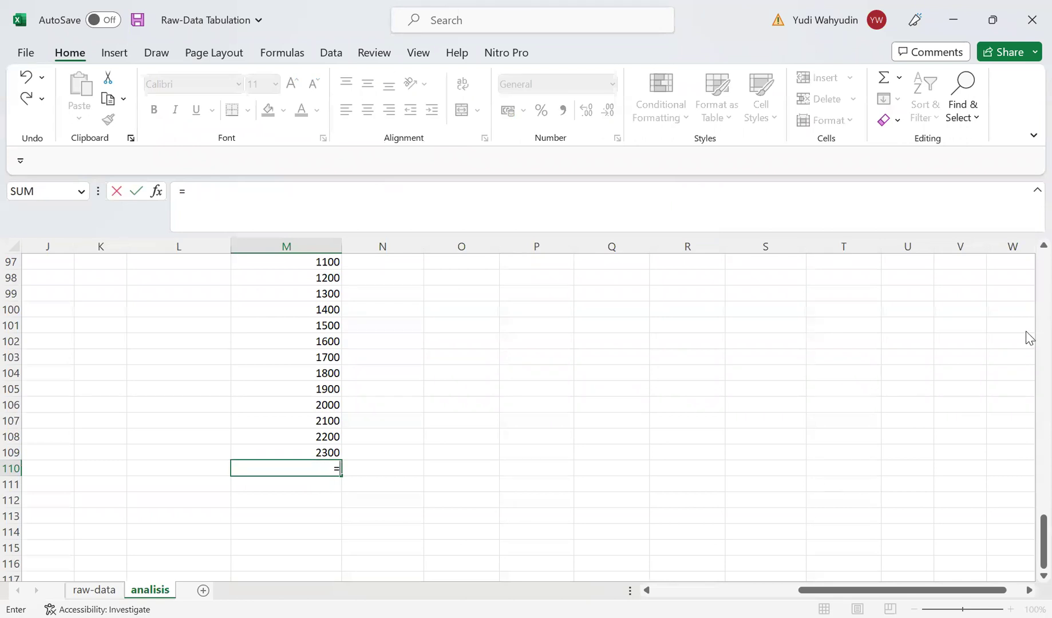
scroll(1027, 337, up, 12)
scroll(1027, 338, up, 1)
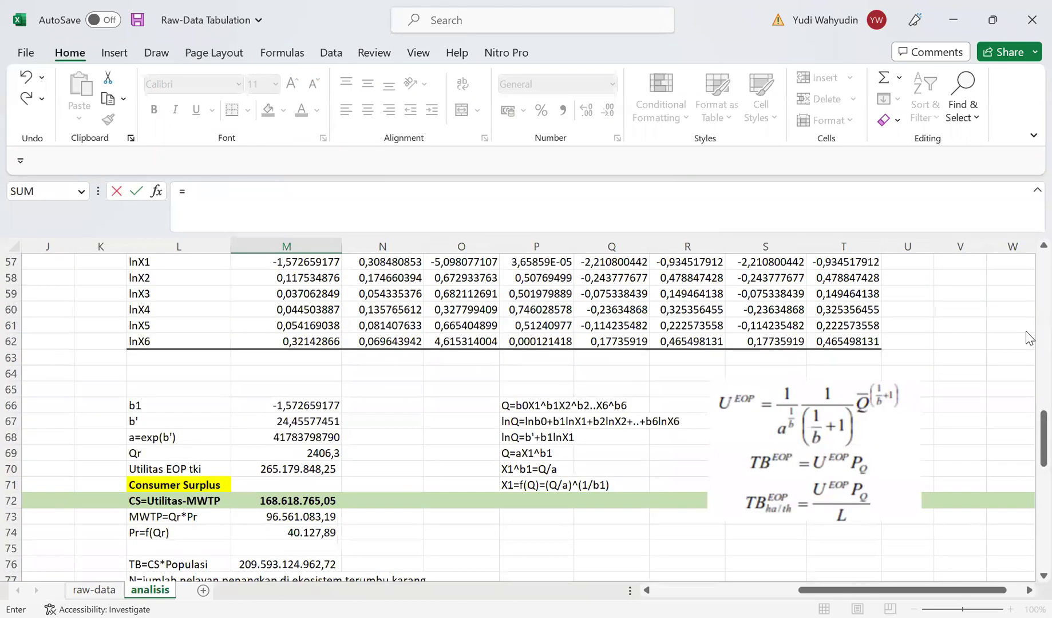
click(307, 447)
key(Return)
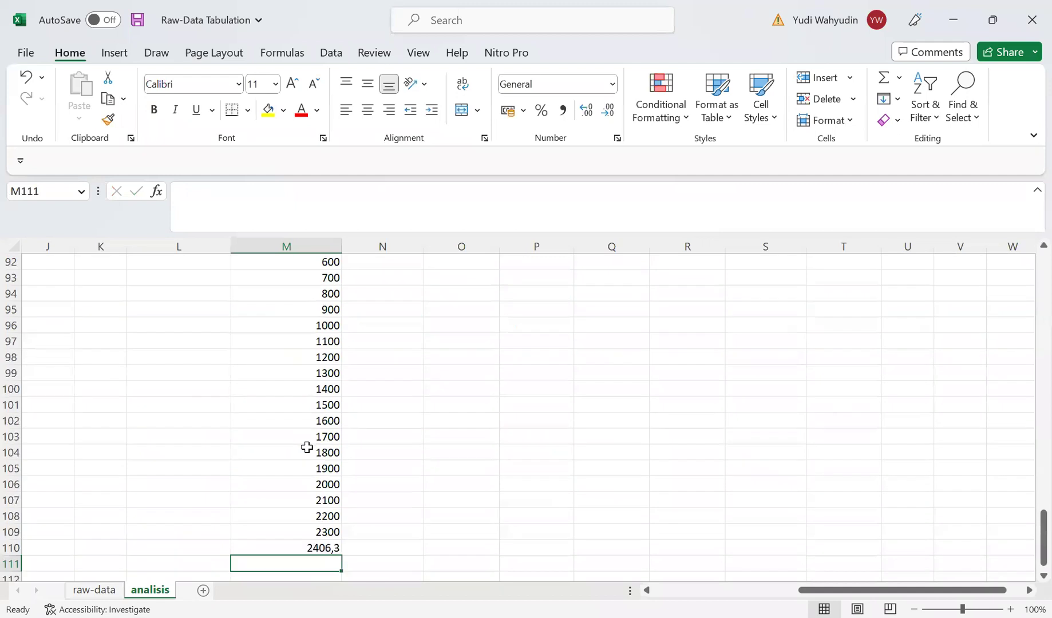
Step: Review the Q series cell by cell from M86 down to M110
mouse_move(1028, 553)
mouse_down()
mouse_move(1026, 529)
mouse_move(1026, 538)
mouse_up()
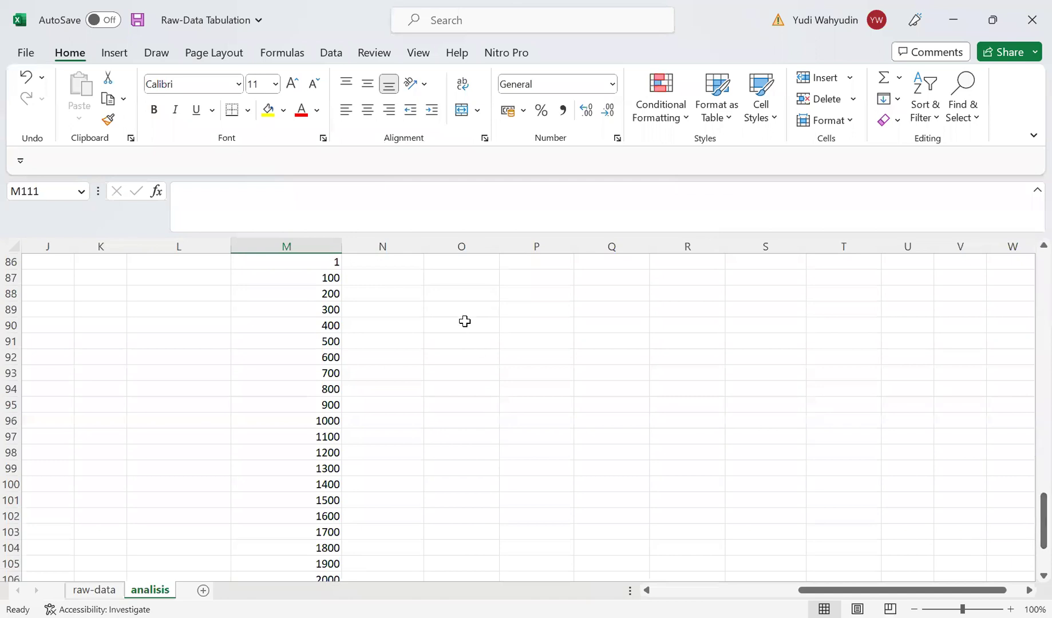
click(327, 259)
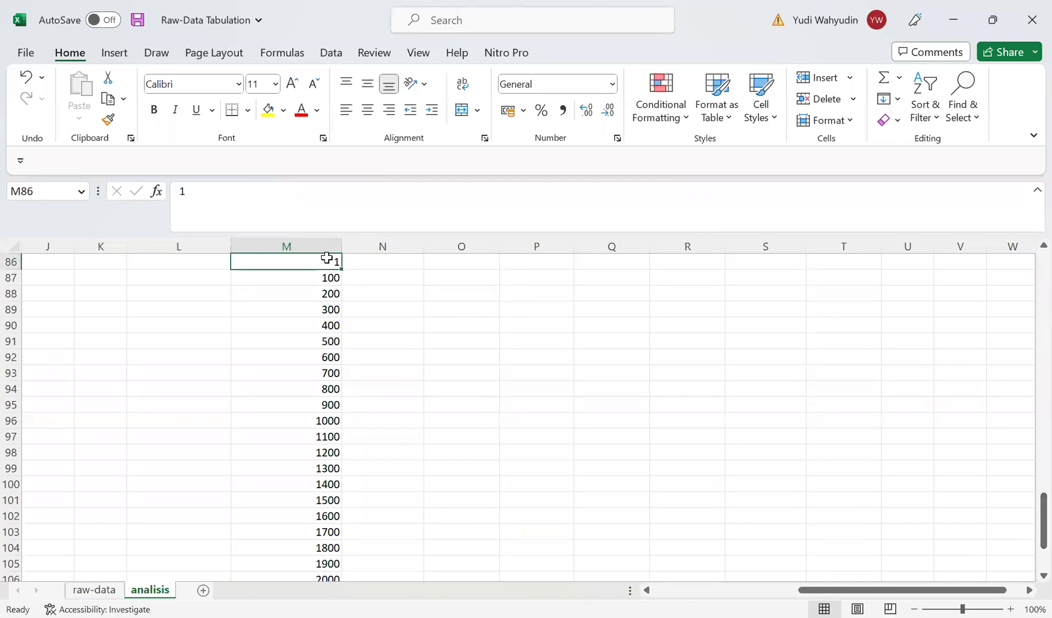
key(Down)
key(Down)
key(Down)
key(Down)
key(Down)
key(Down)
key(Down)
key(Down)
key(Down)
key(Down)
key(Down)
key(Down)
key(Down)
key(Down)
key(Down)
key(Down)
key(Down)
key(Down)
key(Down)
key(Down)
key(Down)
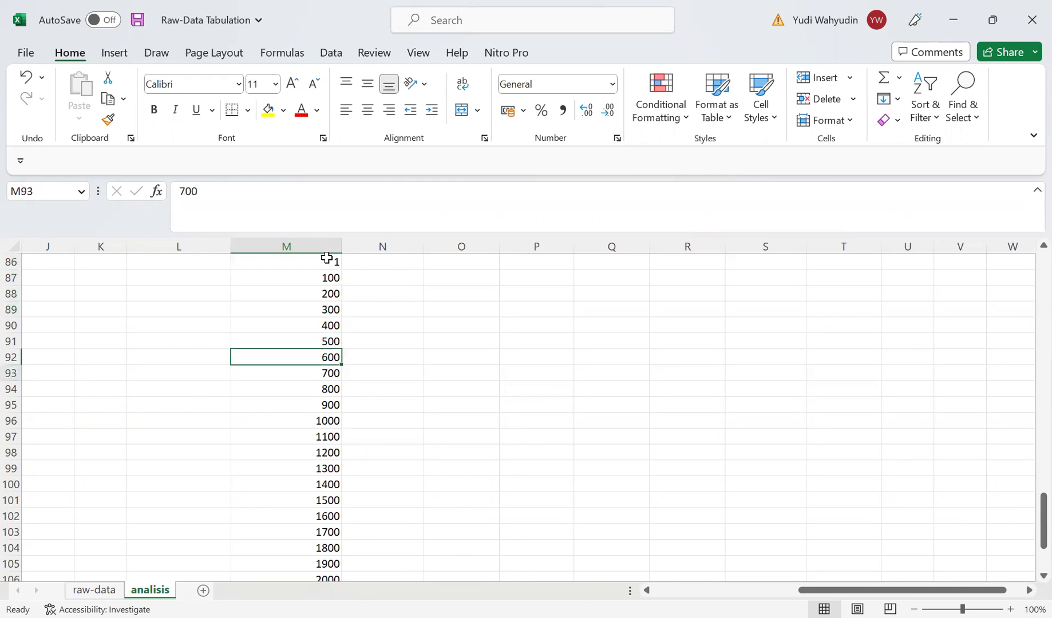
key(Down)
key(Down)
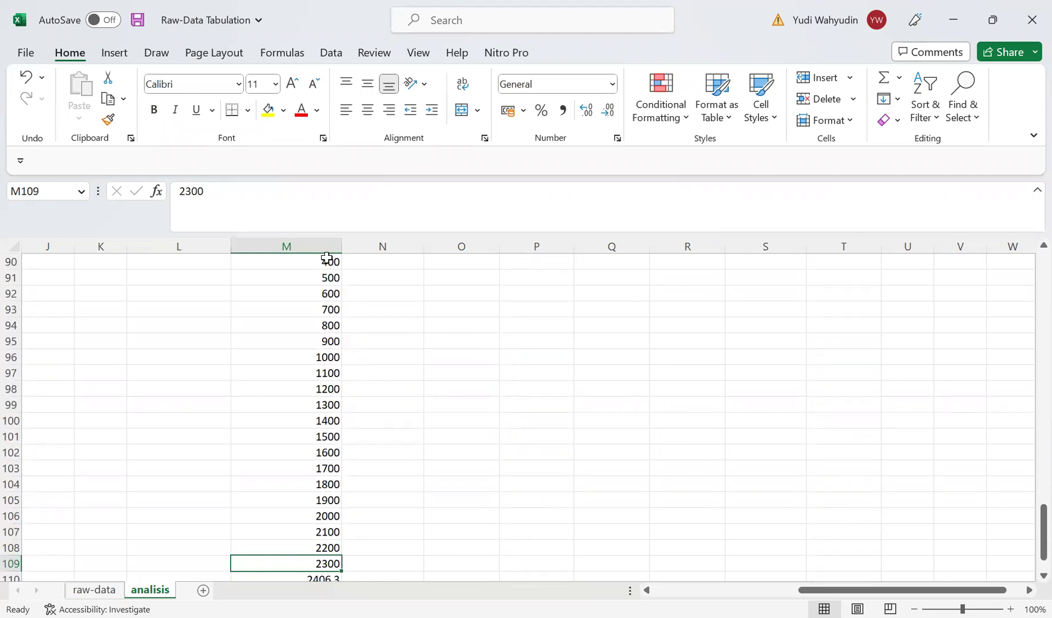
key(Down)
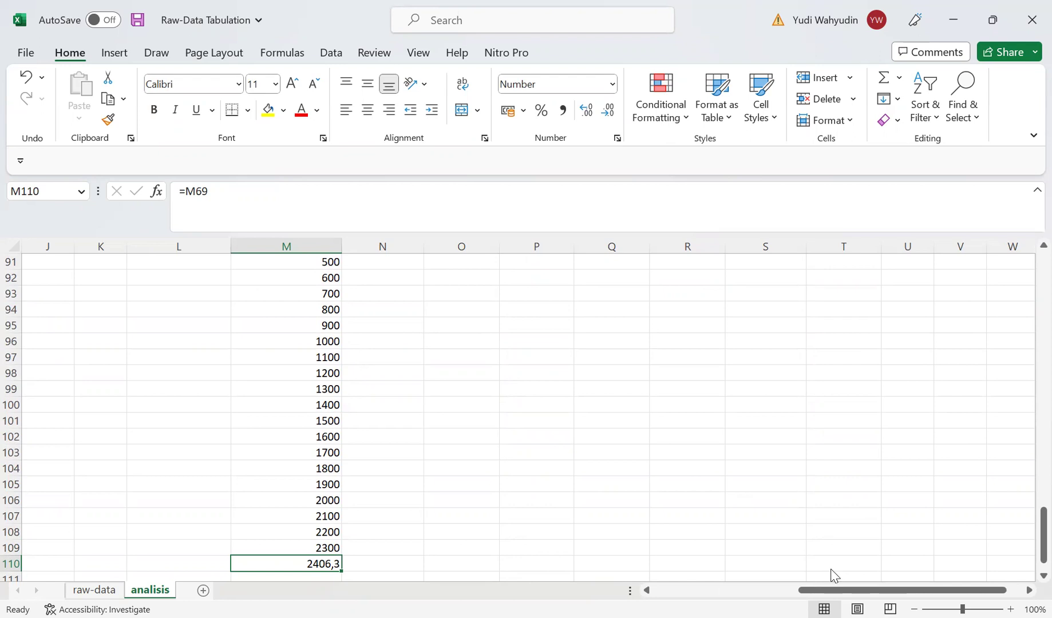
key(alt+Tab)
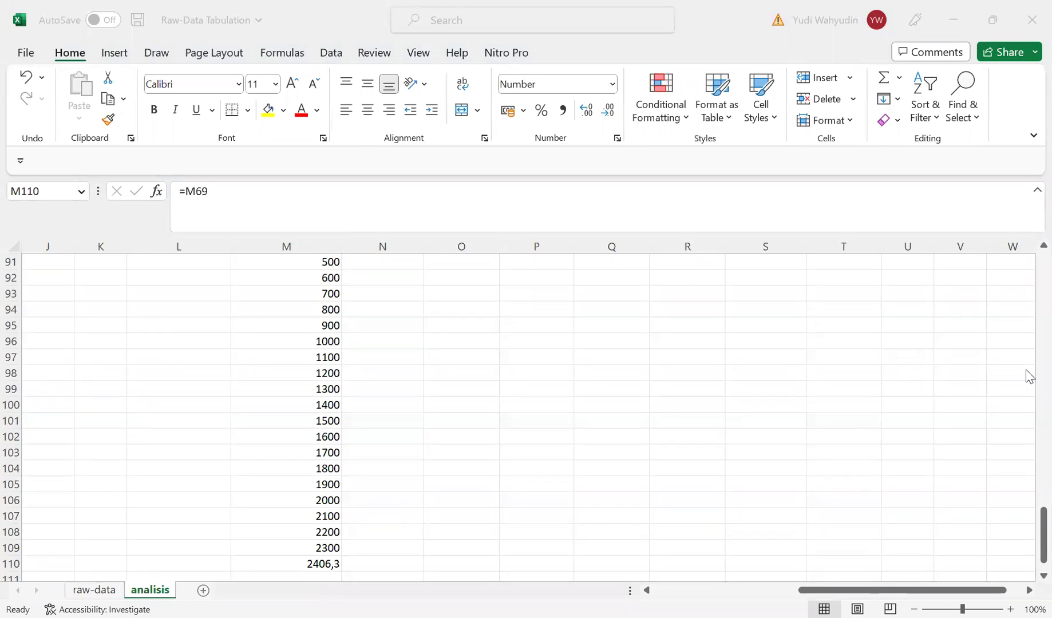
key(alt+Tab)
Step: Enter =M74 in N86 so that the first P value takes the Pr=f(Qr) result
scroll(1026, 374, up, 7)
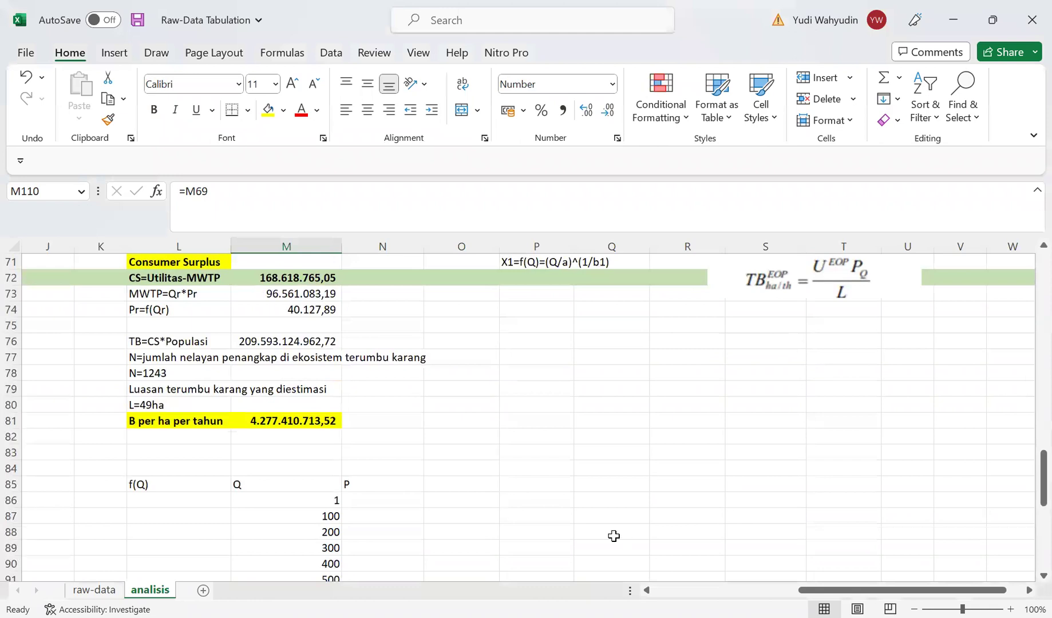
click(385, 501)
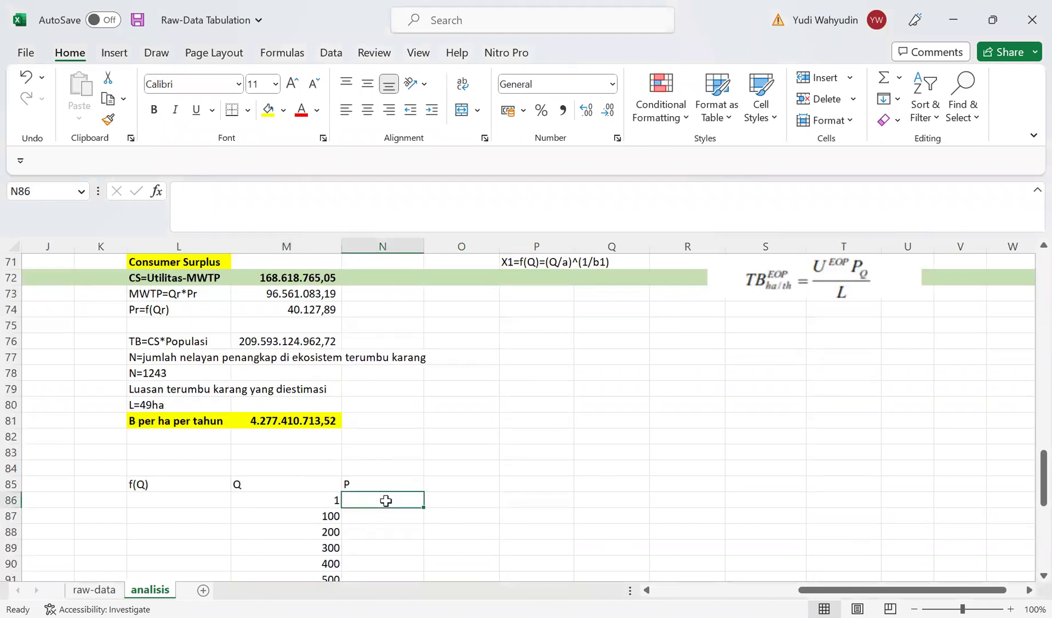
text(=)
click(301, 309)
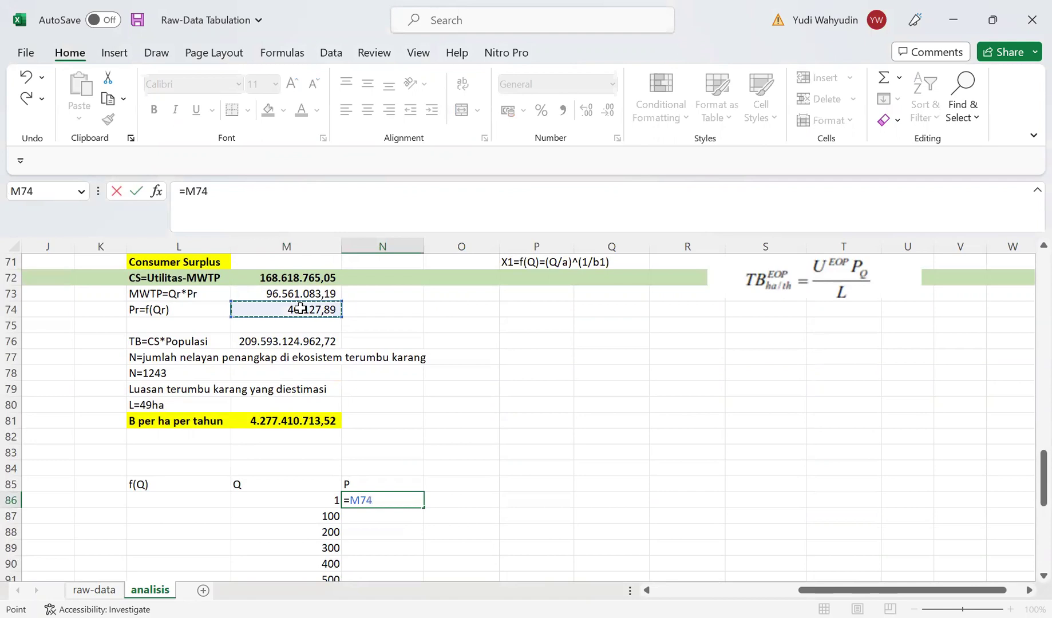
key(Return)
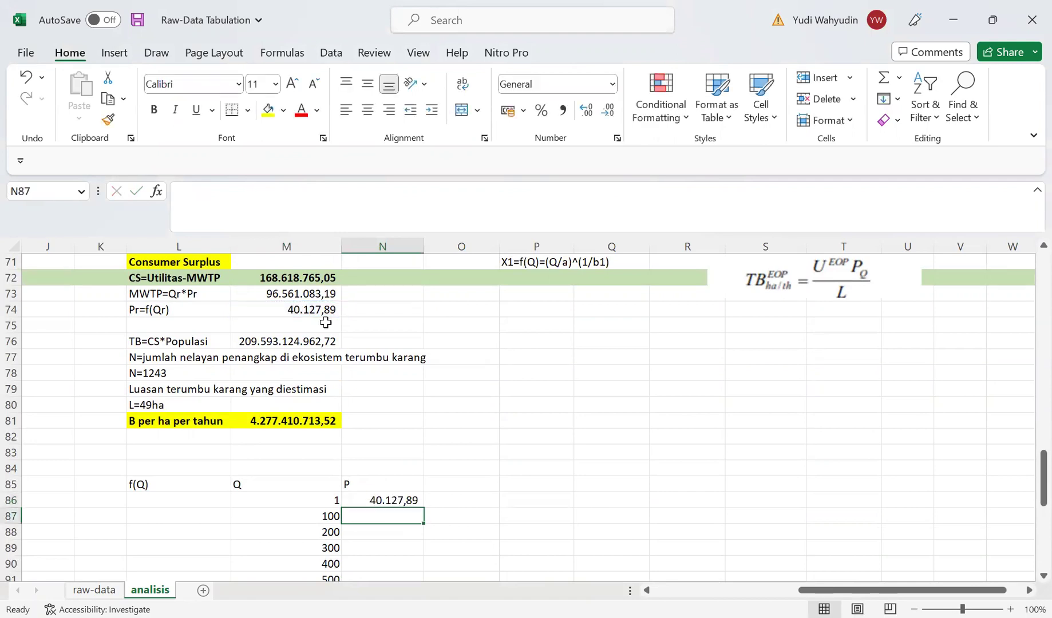
Step: Enter =N86 in N87 and copy that formula down the P column to N110
text(=)
key(Up)
key(Return)
key(Up)
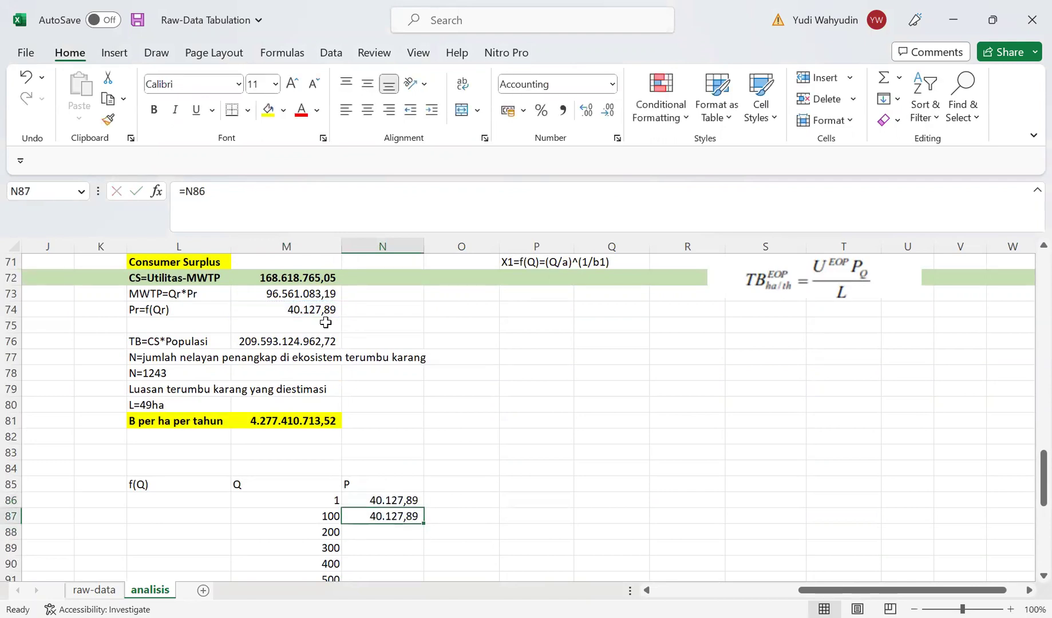
key(ctrl+c)
key(shift+Down)
key(shift+Down)
key(shift+Down)
key(shift+Down)
key(shift+Down)
key(shift+Down)
key(shift+Down)
key(shift+Down)
key(shift+Down)
key(shift+Down)
key(shift+Down)
key(shift+Down)
key(shift+Down)
key(shift+Down)
key(shift+Down)
key(shift+Down)
key(shift+Down)
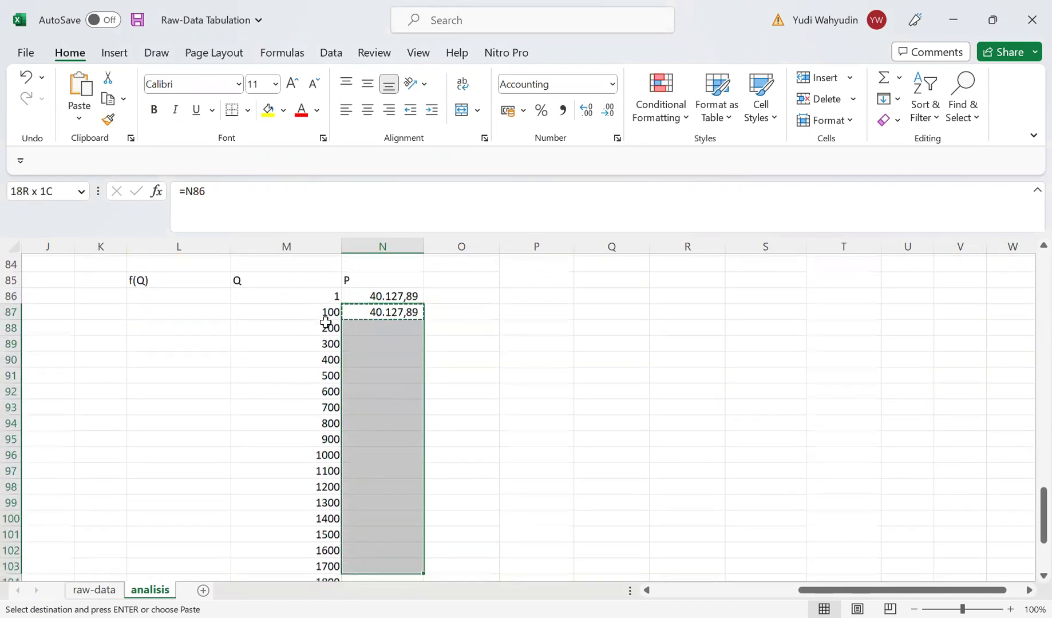
key(shift+Down)
key(shift+Down)
key(shift+Down)
key(shift+Down)
key(shift+Down)
key(shift+Down)
key(shift+Down)
key(shift+Down)
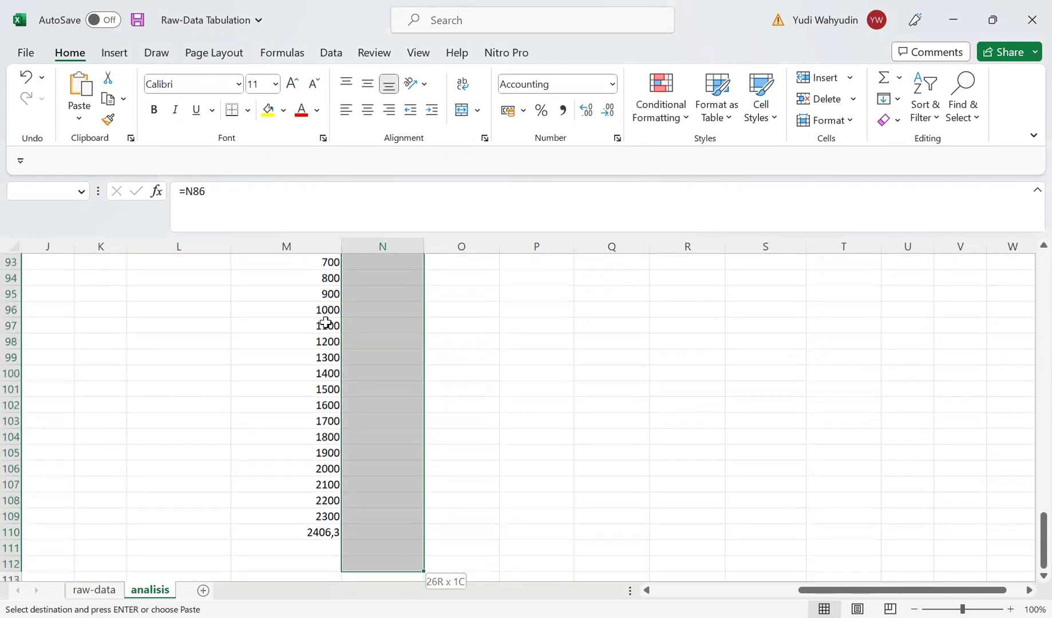
key(Return)
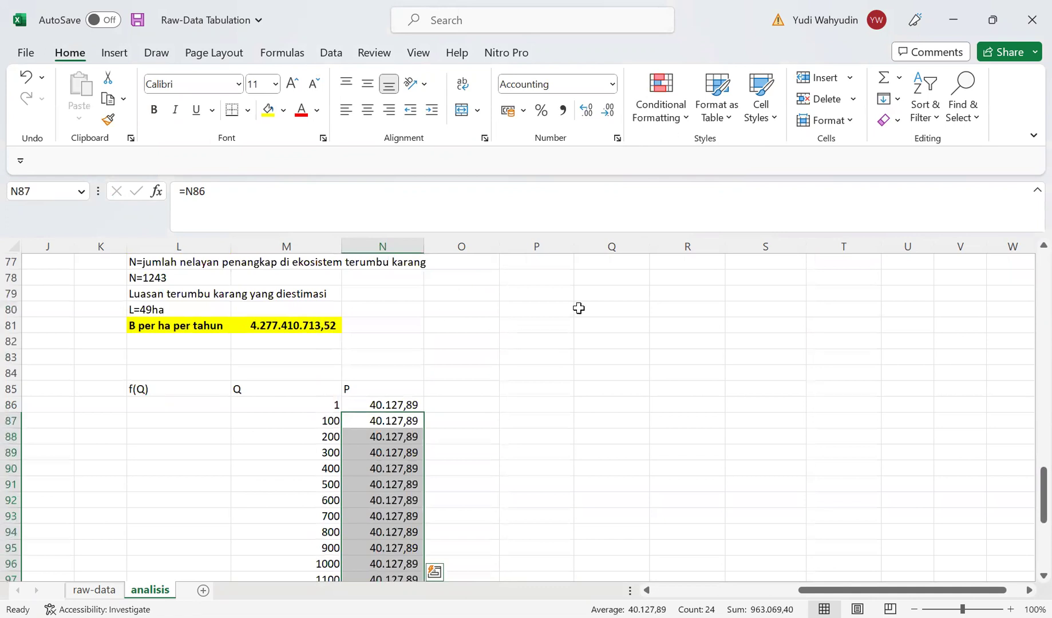
Step: Copy the formula text =(A32/M68)^(1/M66) from the Pr=f(Qr) cell M74
mouse_move(1027, 507)
mouse_down()
mouse_move(1028, 554)
mouse_move(1028, 502)
mouse_up()
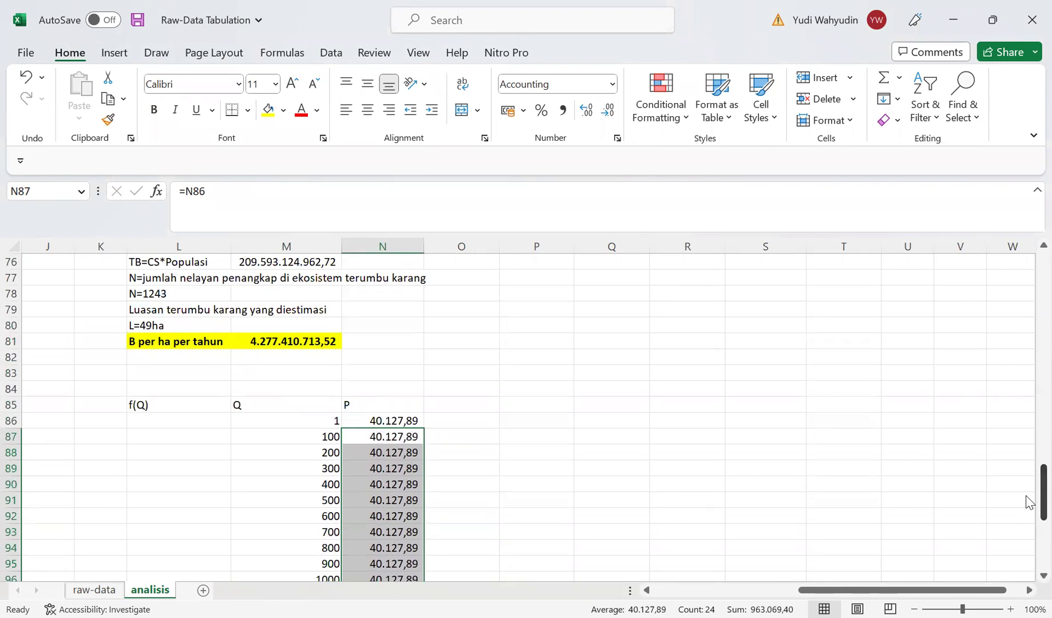
drag(1027, 497, 1027, 487)
click(155, 455)
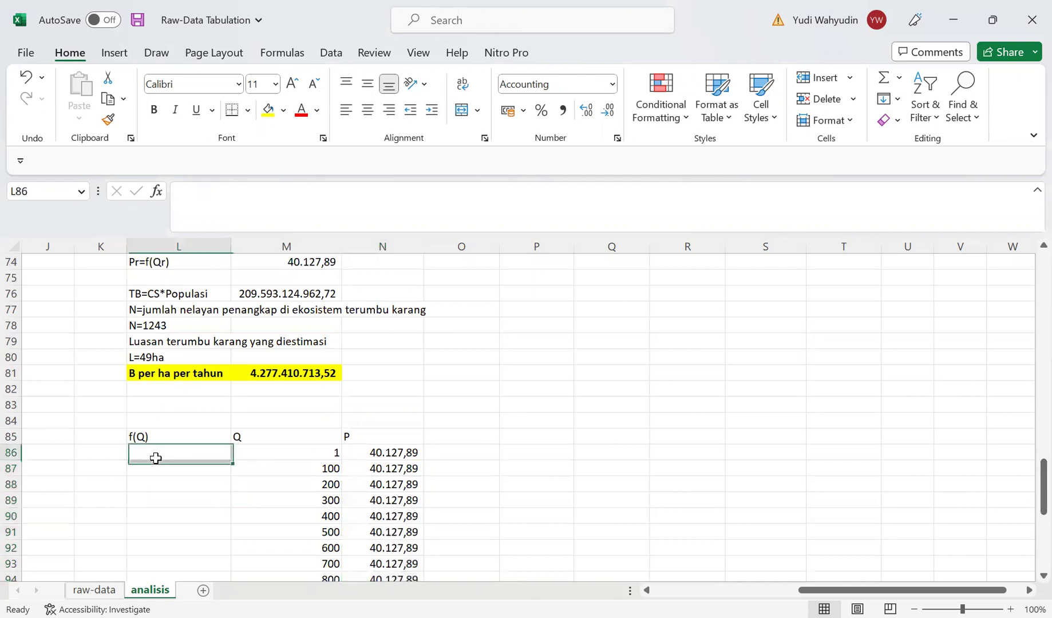
drag(1029, 495, 1028, 477)
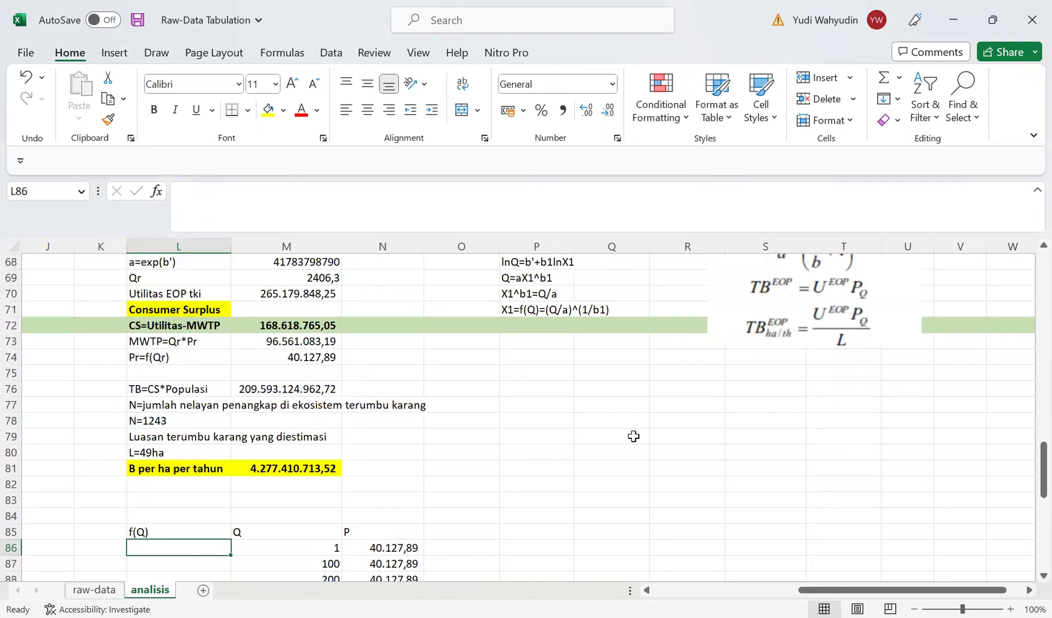
click(292, 356)
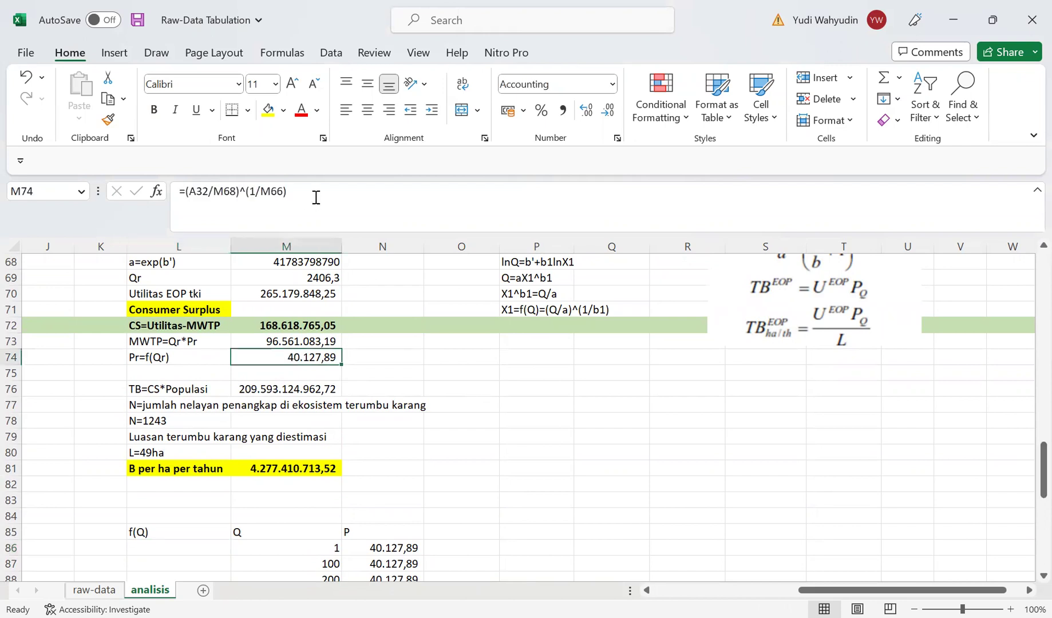
drag(315, 195, 108, 176)
key(ctrl+c)
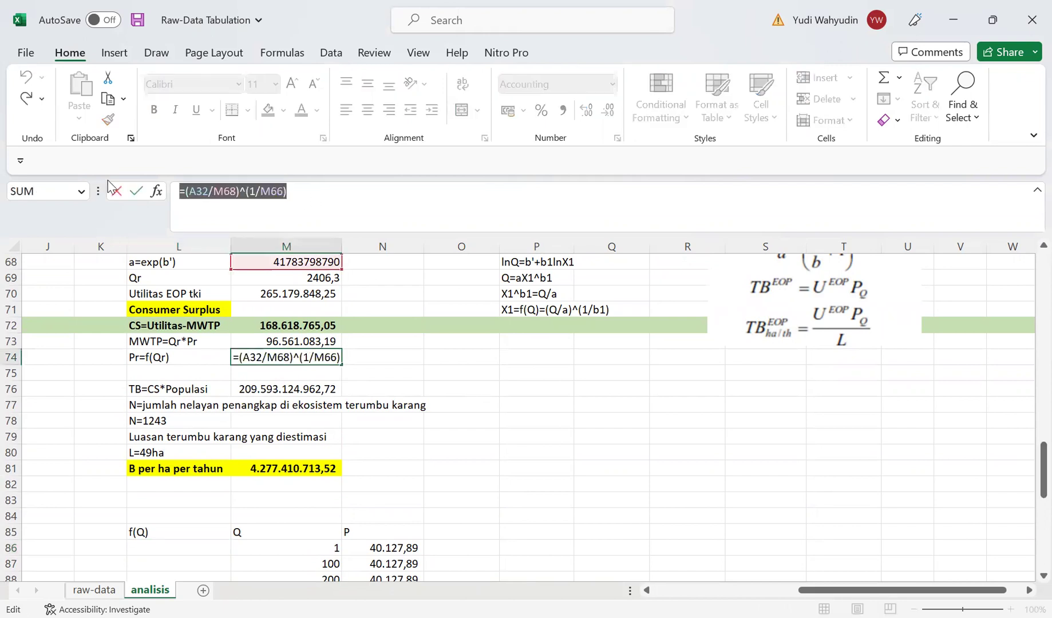
key(Return)
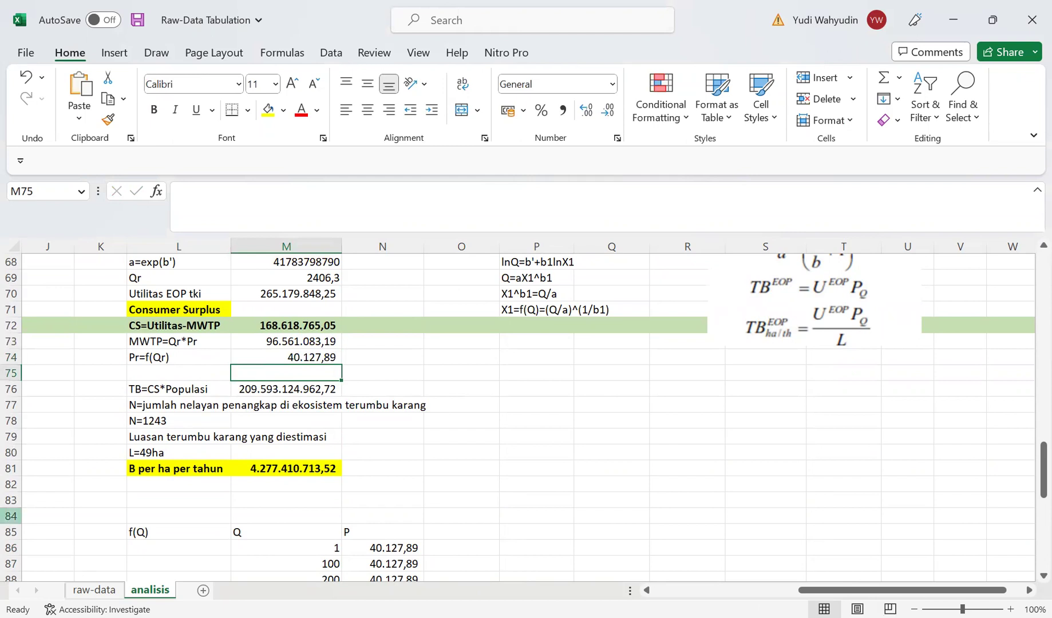
Step: Paste the copied formula into L86 under f(Q) and replace A32 with M86, making it =(M86/M68)^(1/M66)
click(151, 545)
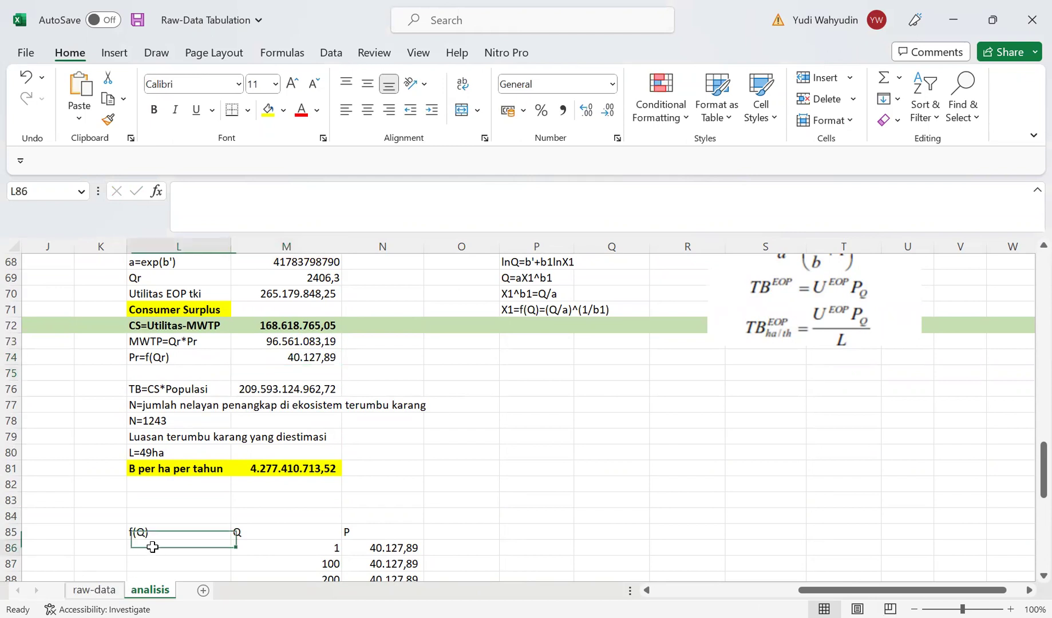
click(230, 187)
key(ctrl+v)
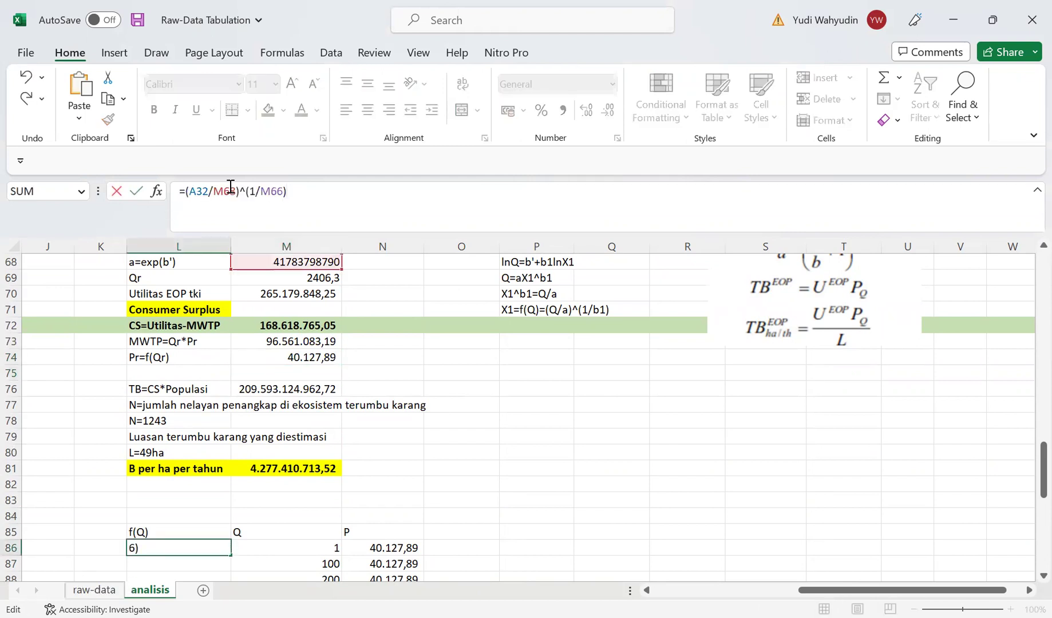
double_click(192, 194)
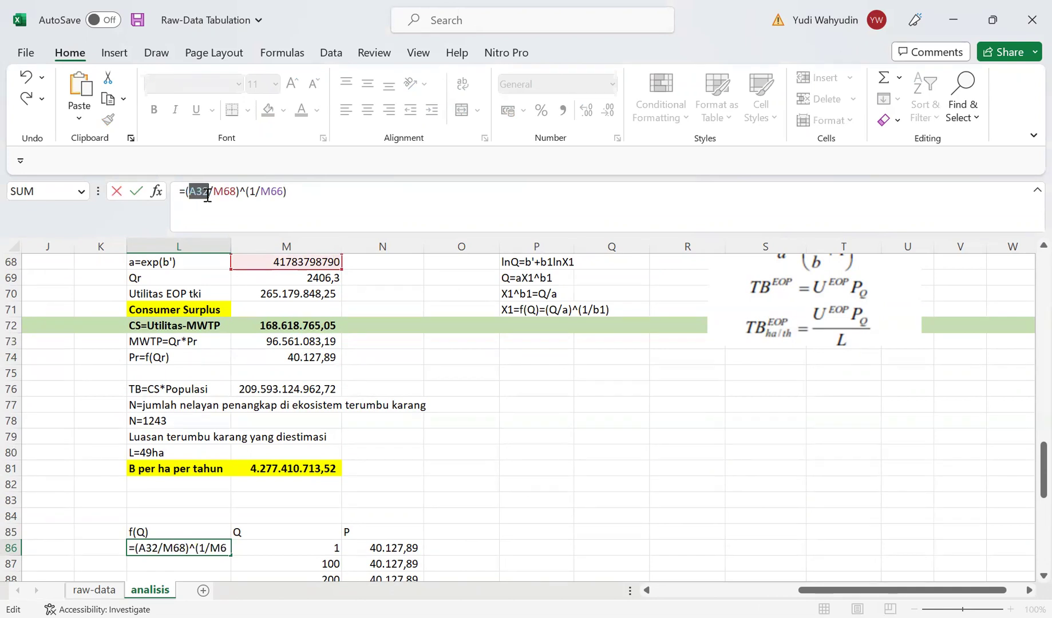
click(311, 549)
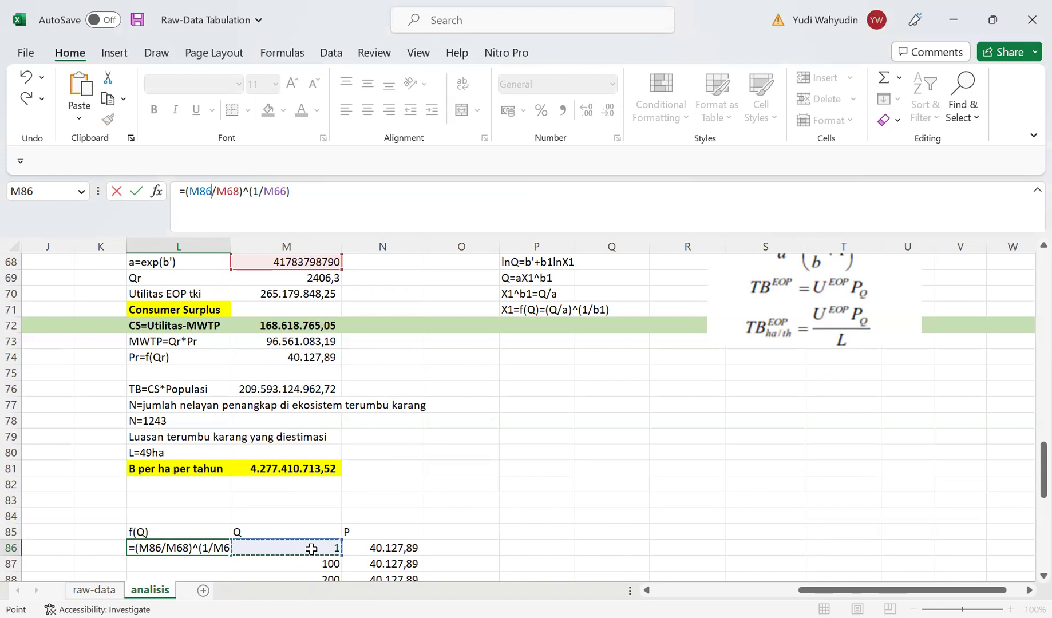
key(Return)
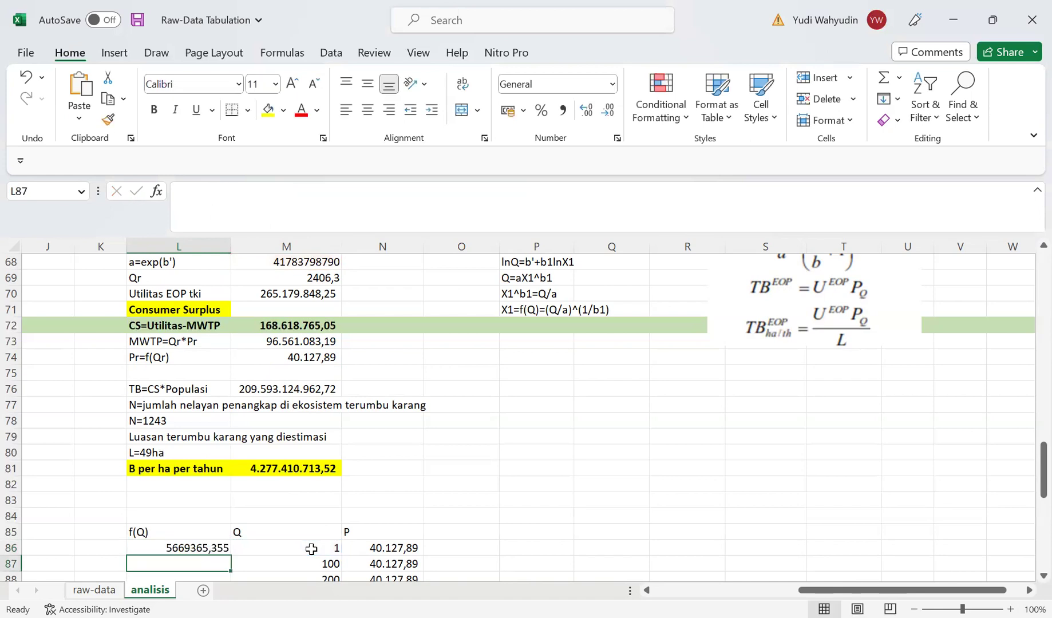
Step: Apply the comma number style to the f(Q) value in L86 and fill its formula down to L110
click(201, 550)
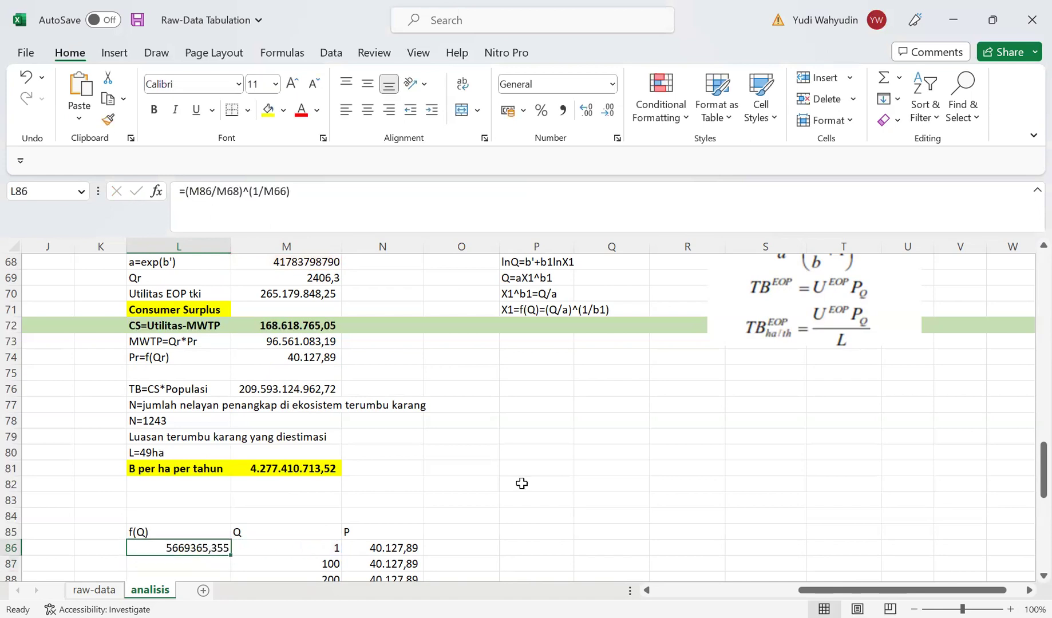
scroll(1028, 584, down, 3)
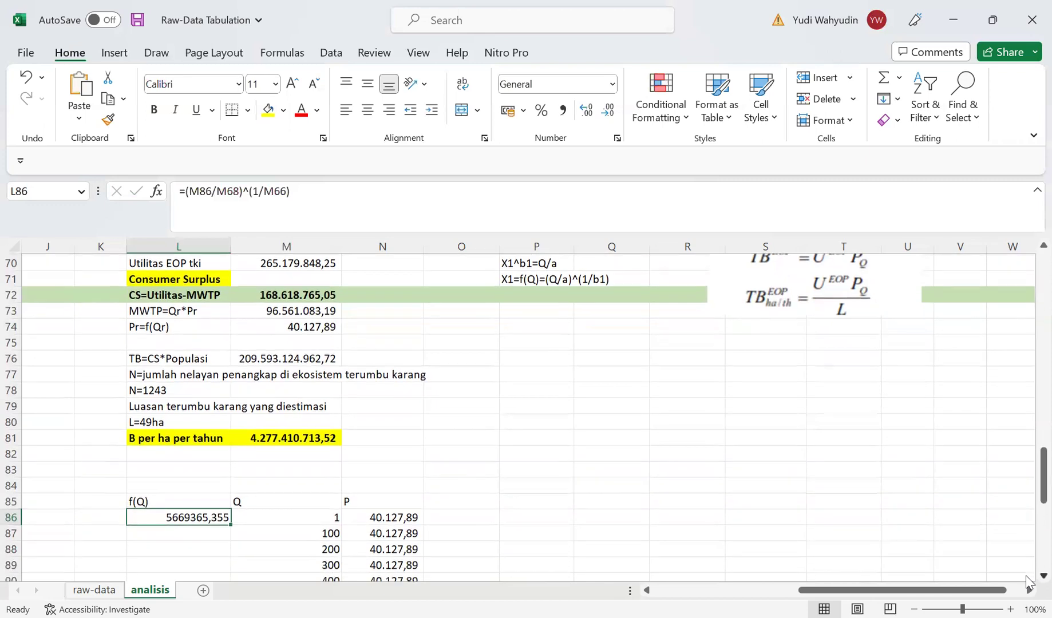
scroll(1028, 584, down, 2)
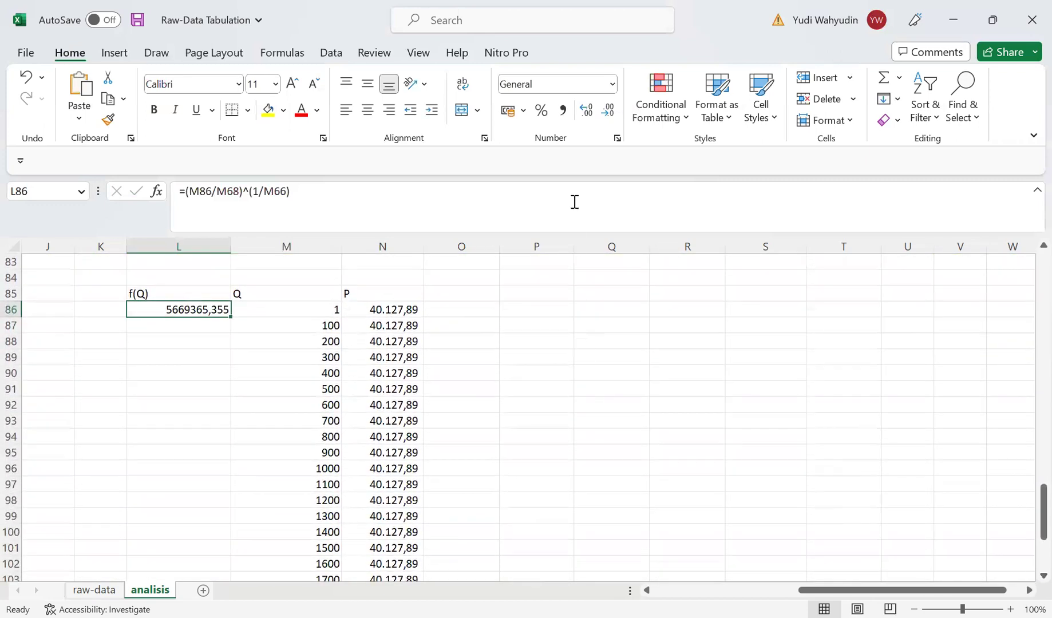
click(564, 112)
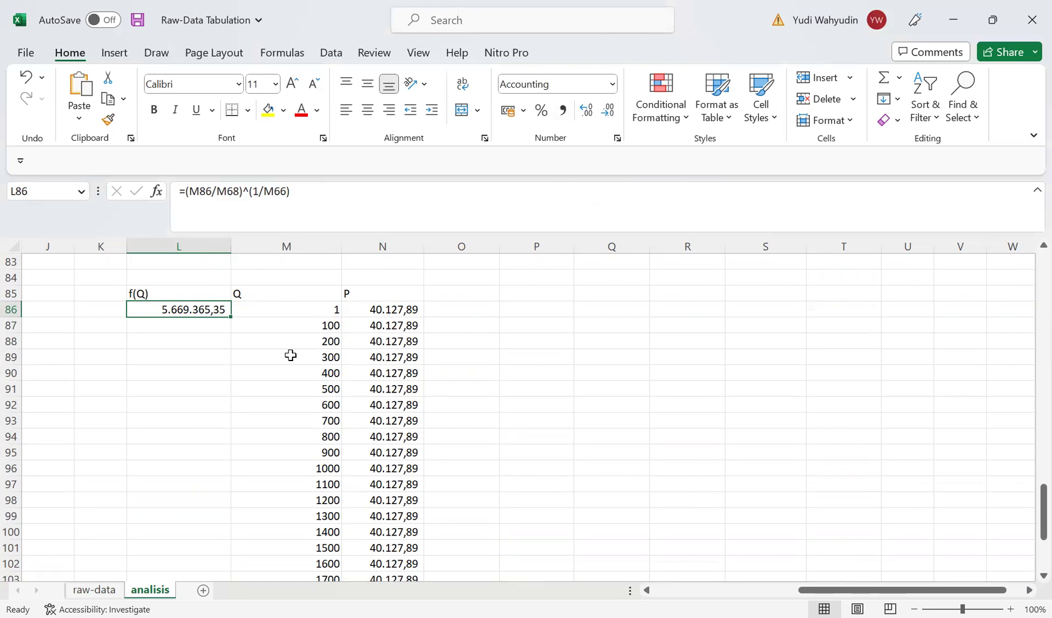
drag(228, 323, 235, 550)
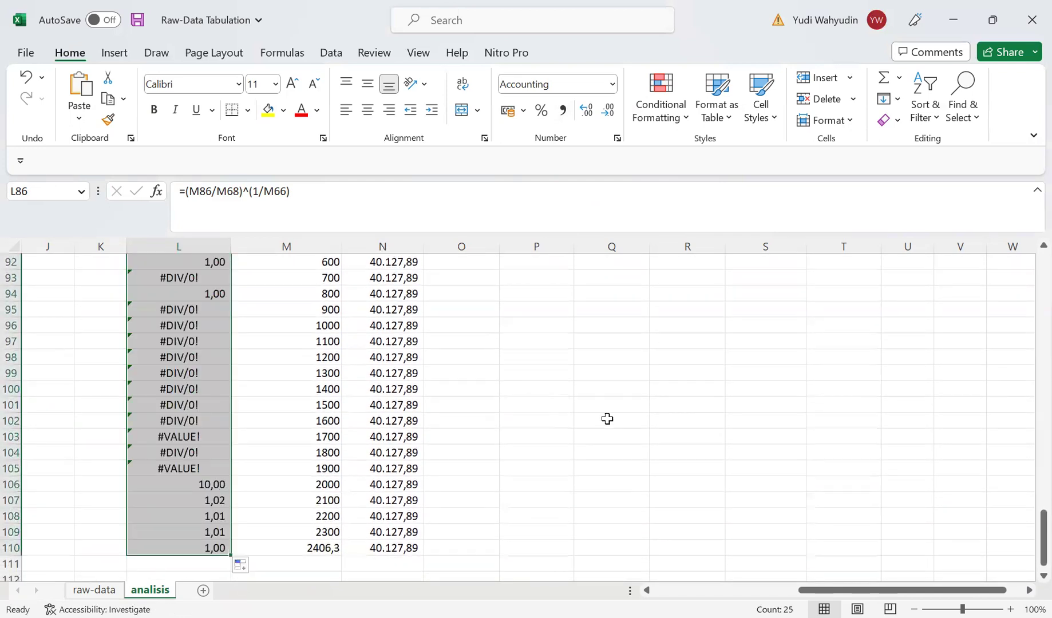
Step: Fix the row references in the f(Q) formula in L86 so it reads =(M86/M$68)^(1/M$66)
drag(1026, 533, 1026, 488)
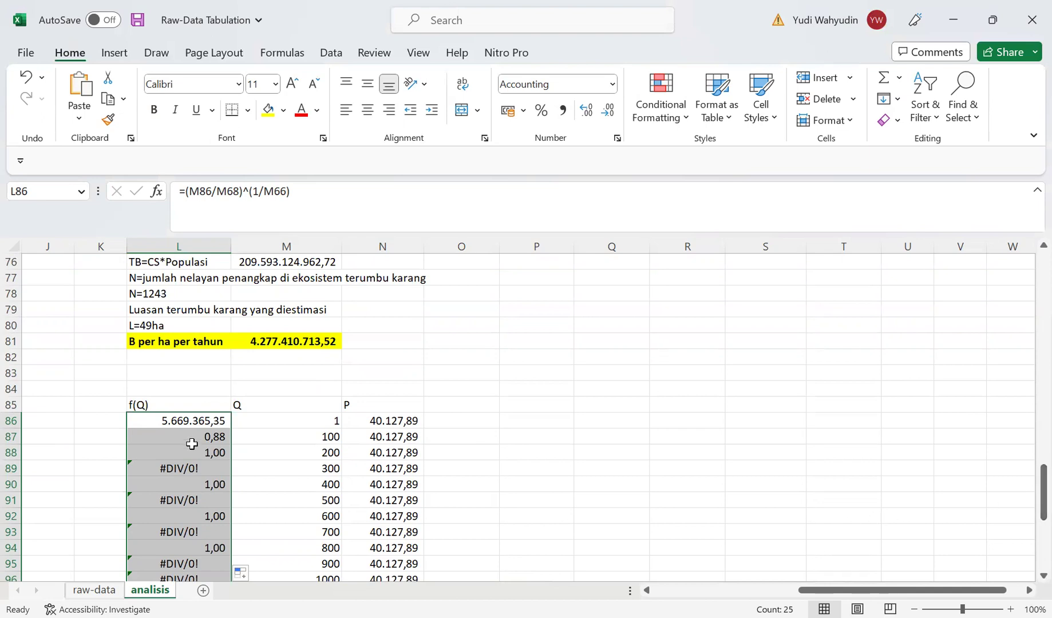
click(187, 422)
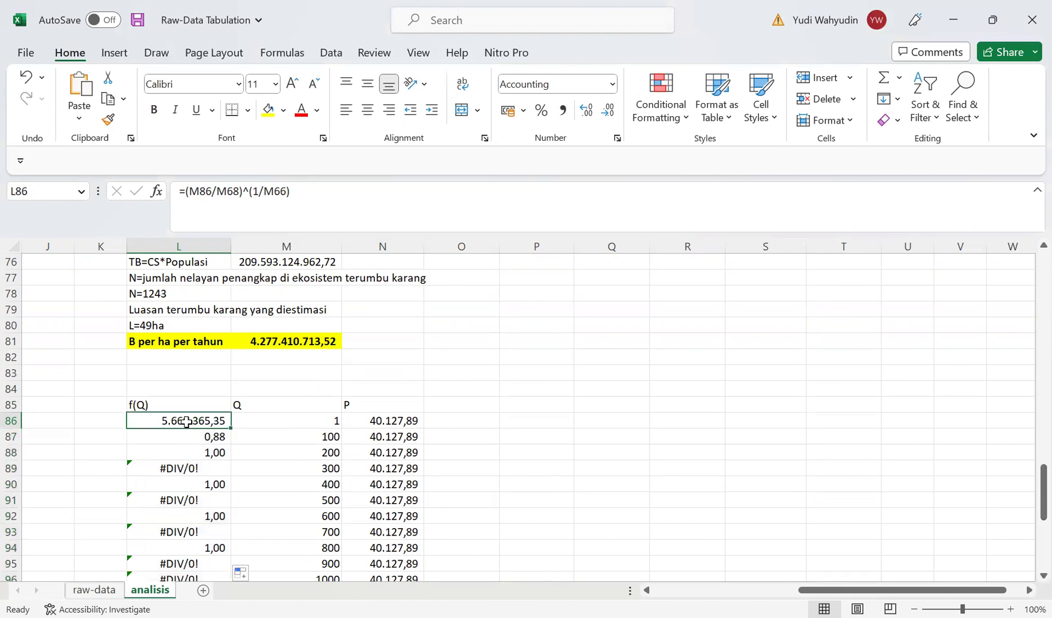
click(226, 193)
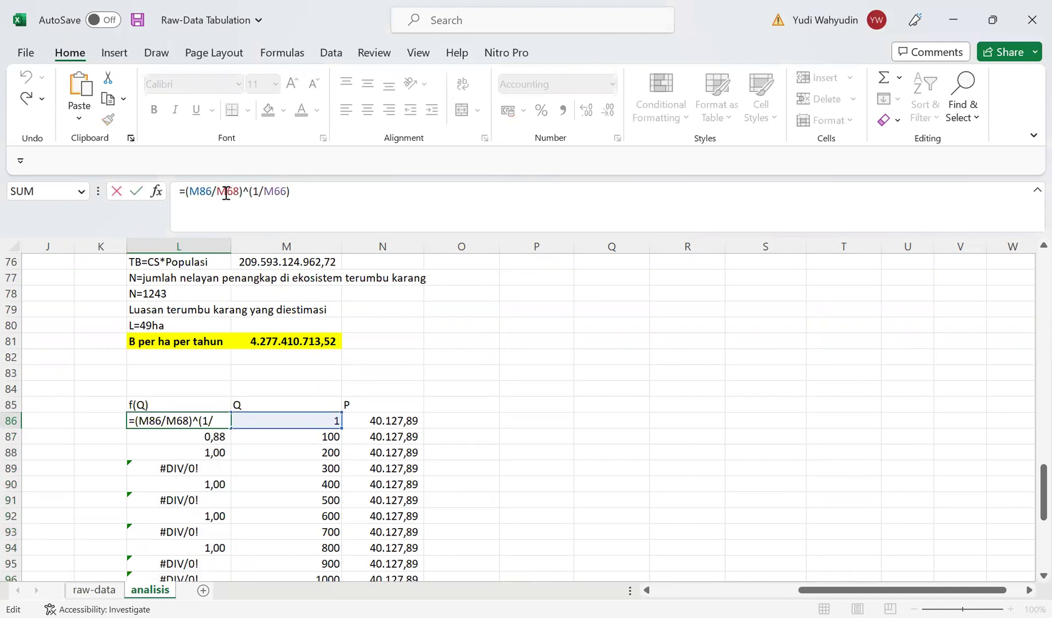
text($)
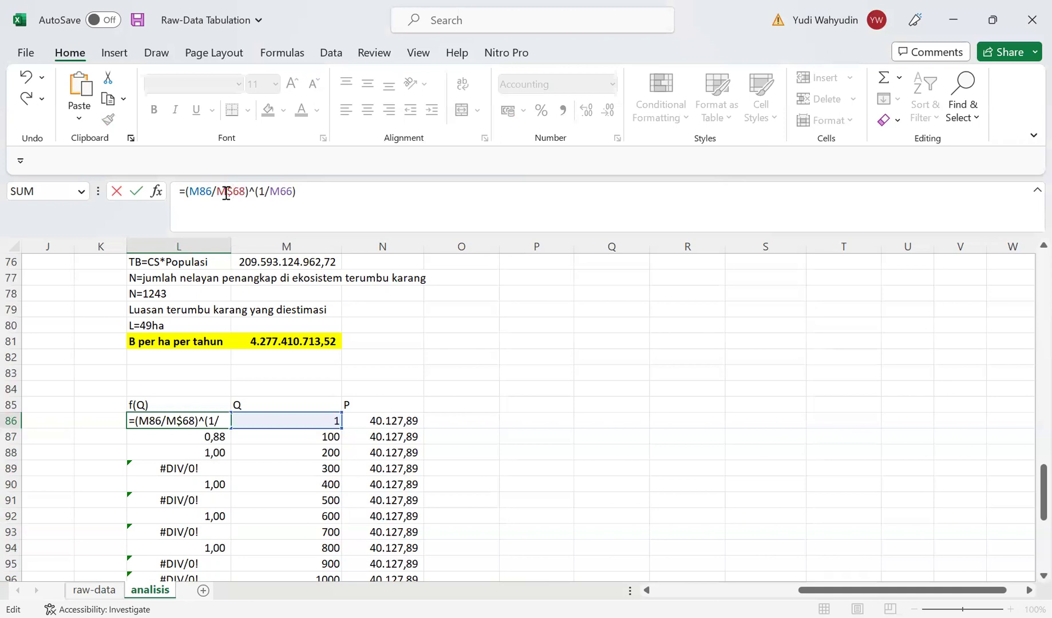
click(279, 191)
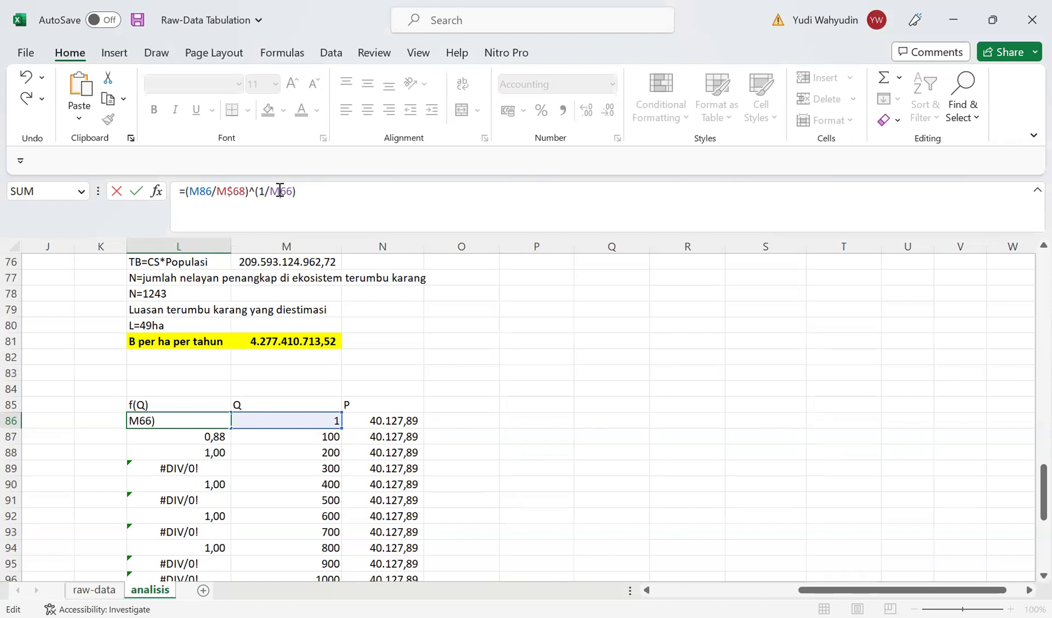
text($)
key(Return)
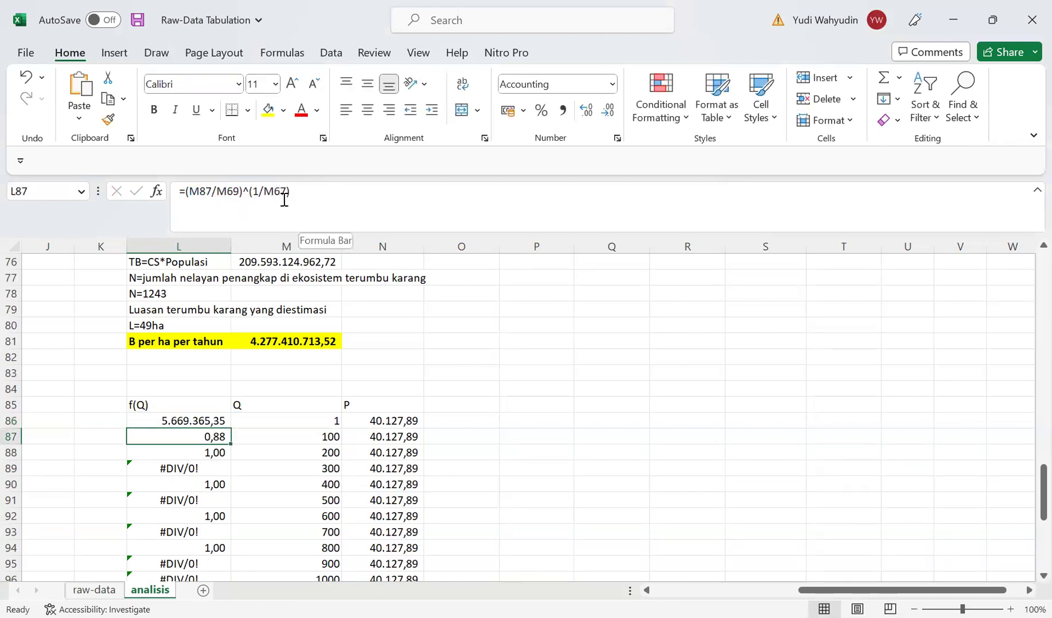
Step: Fill the corrected f(Q) formula from L86 down to L110 and select the final table row L110:N110
click(215, 422)
drag(230, 430, 230, 456)
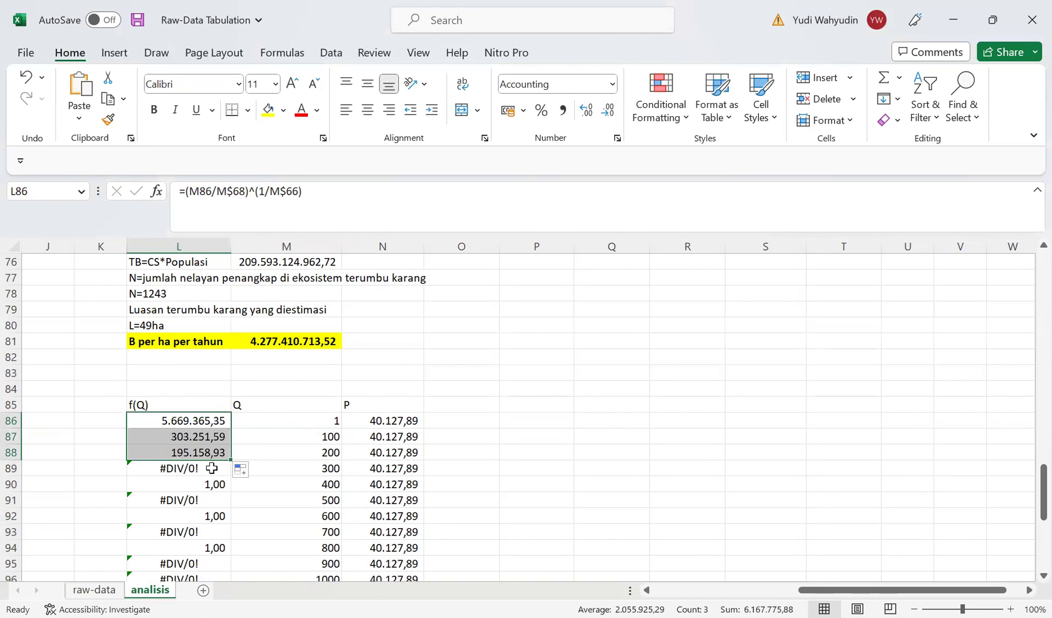
click(212, 468)
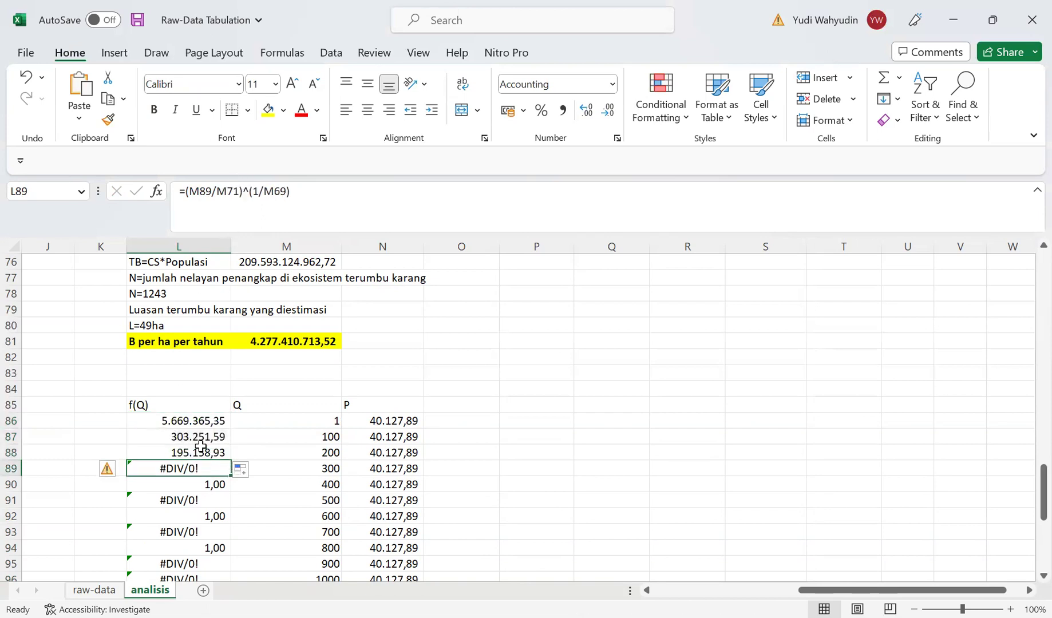
click(216, 454)
drag(230, 460, 223, 539)
click(814, 449)
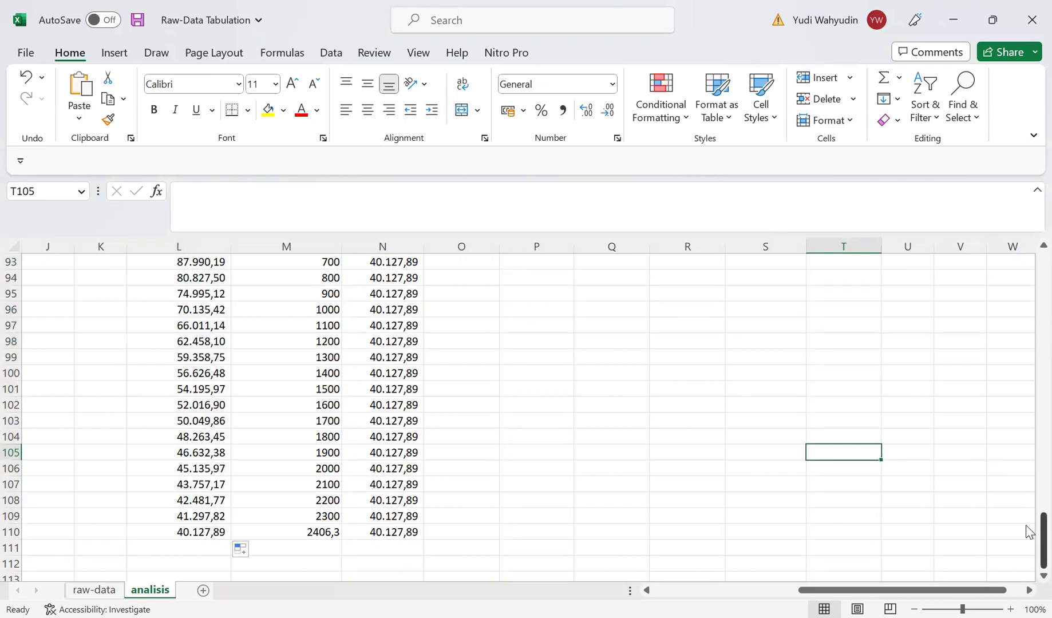
click(201, 529)
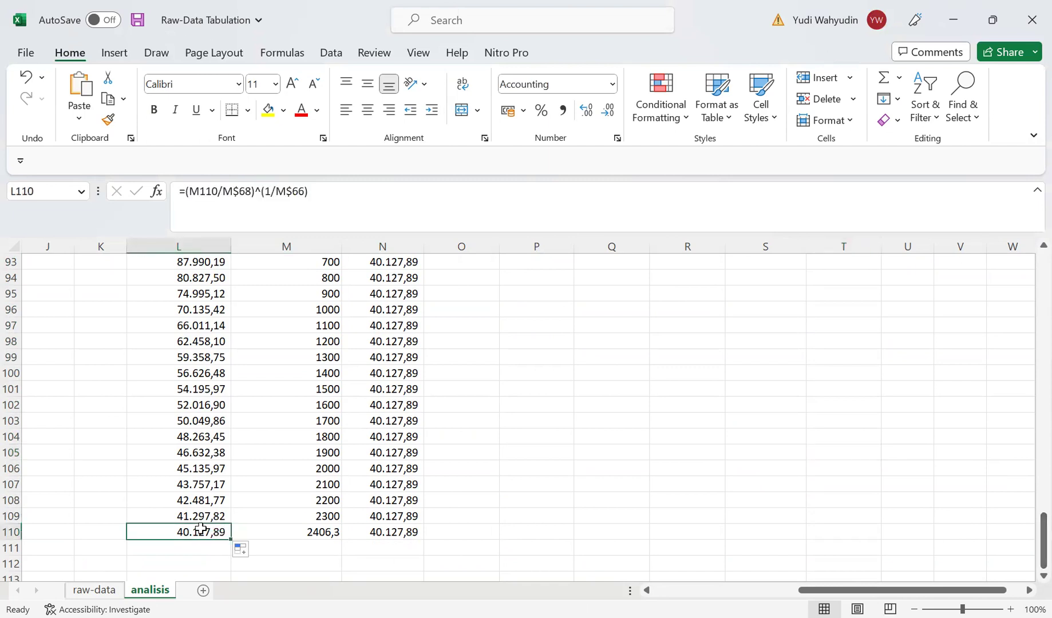
key(shift+Right)
key(shift+Right)
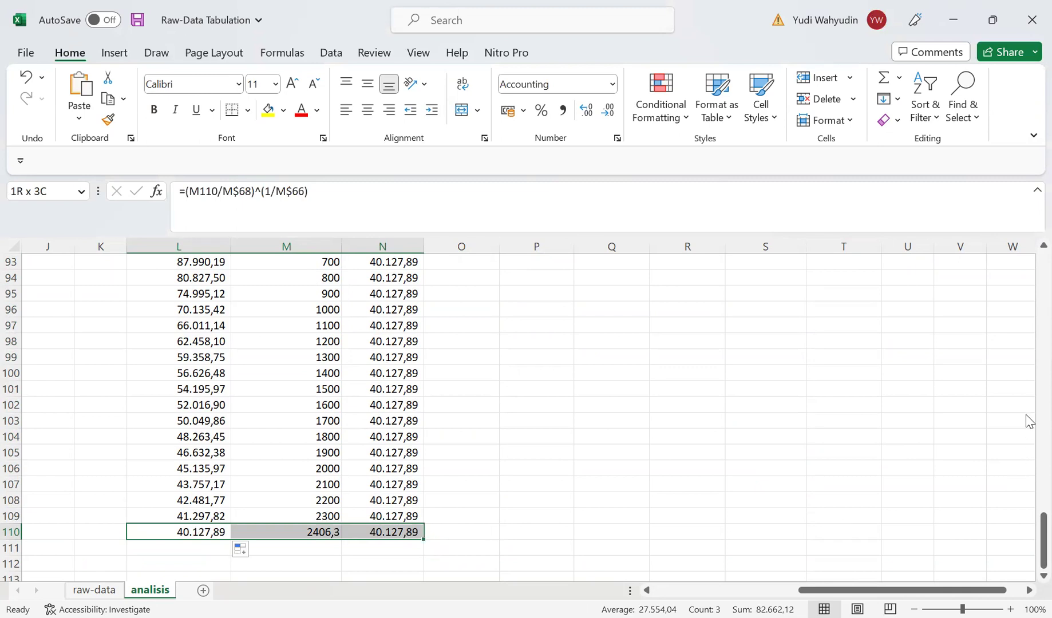
Step: Insert an empty markers-only scatter chart beside the f(Q), Q and P table, starting from blank cell P88
scroll(1027, 394, up, 7)
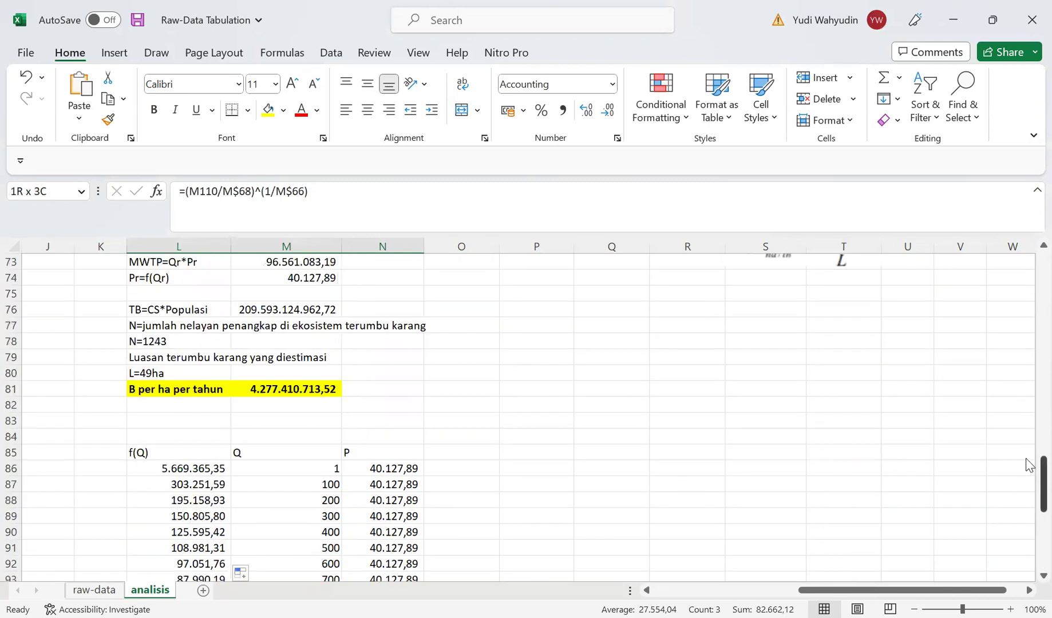
drag(1042, 475, 1042, 493)
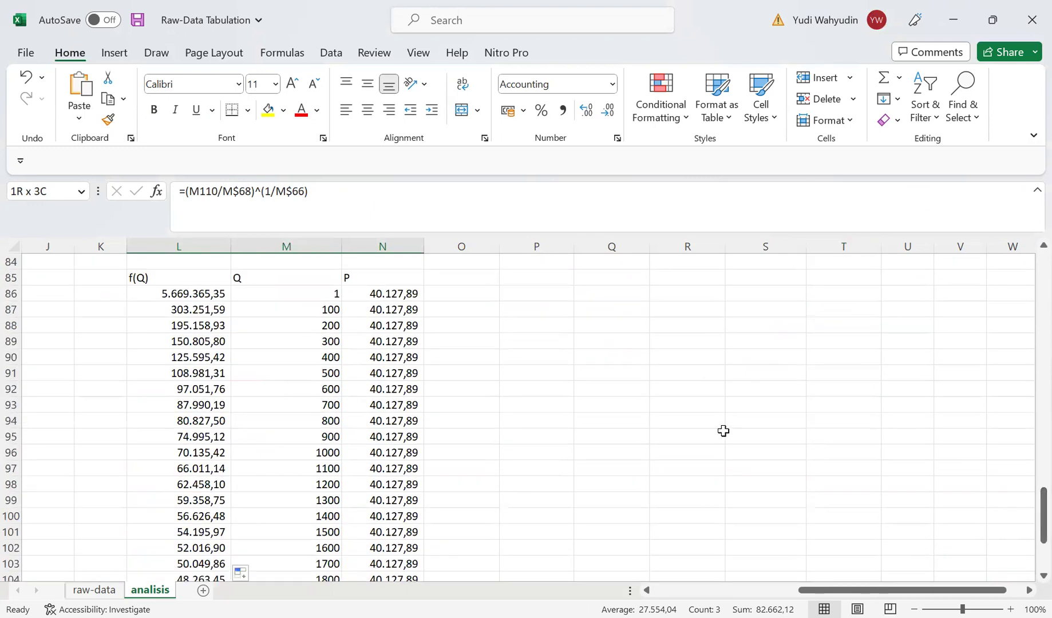
click(535, 322)
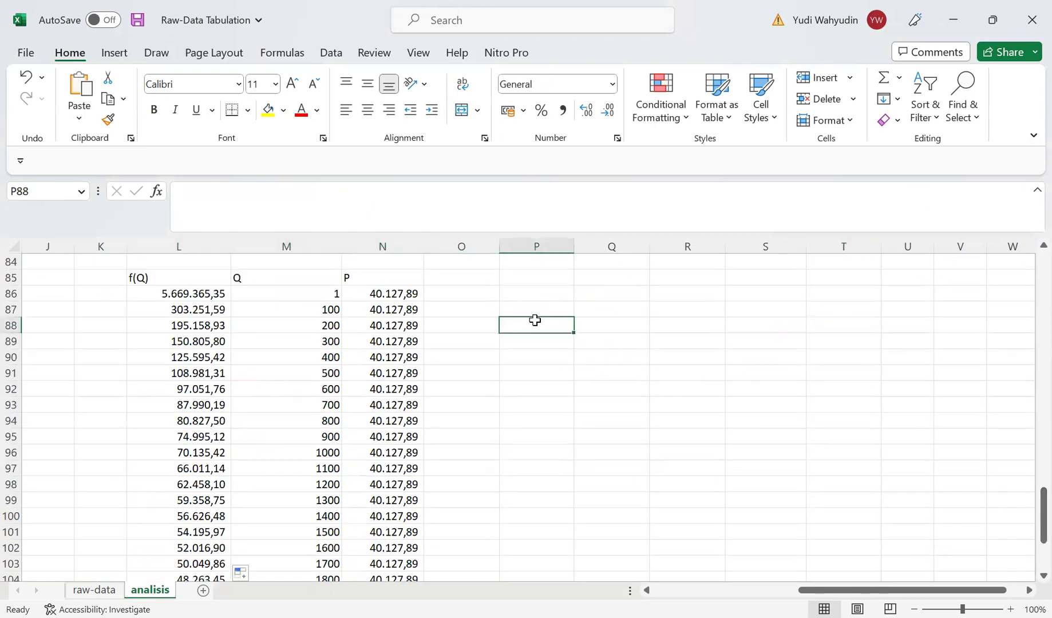
click(116, 56)
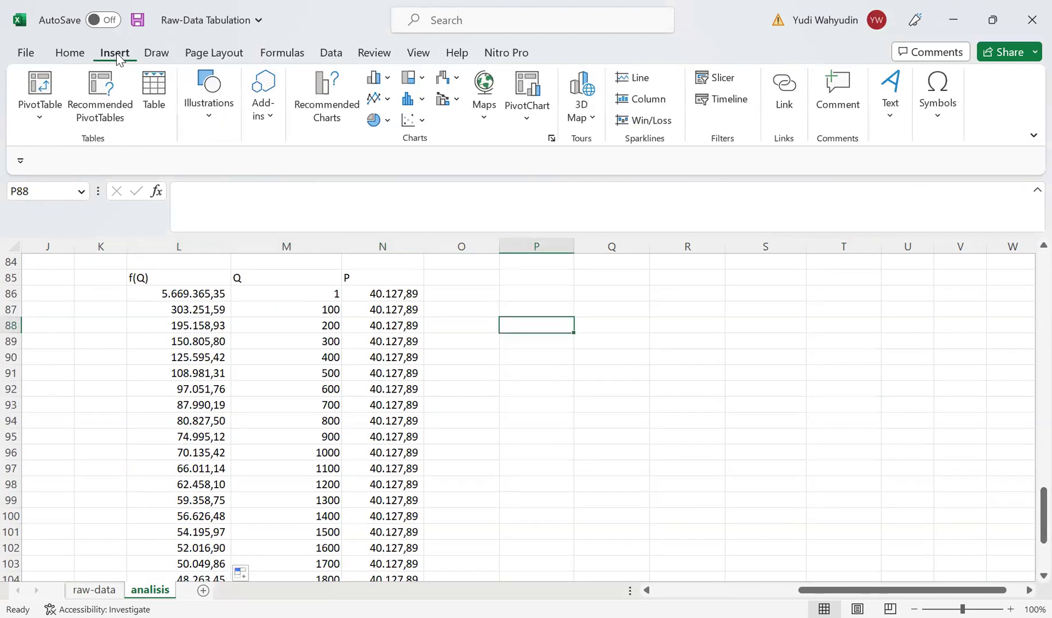
click(413, 121)
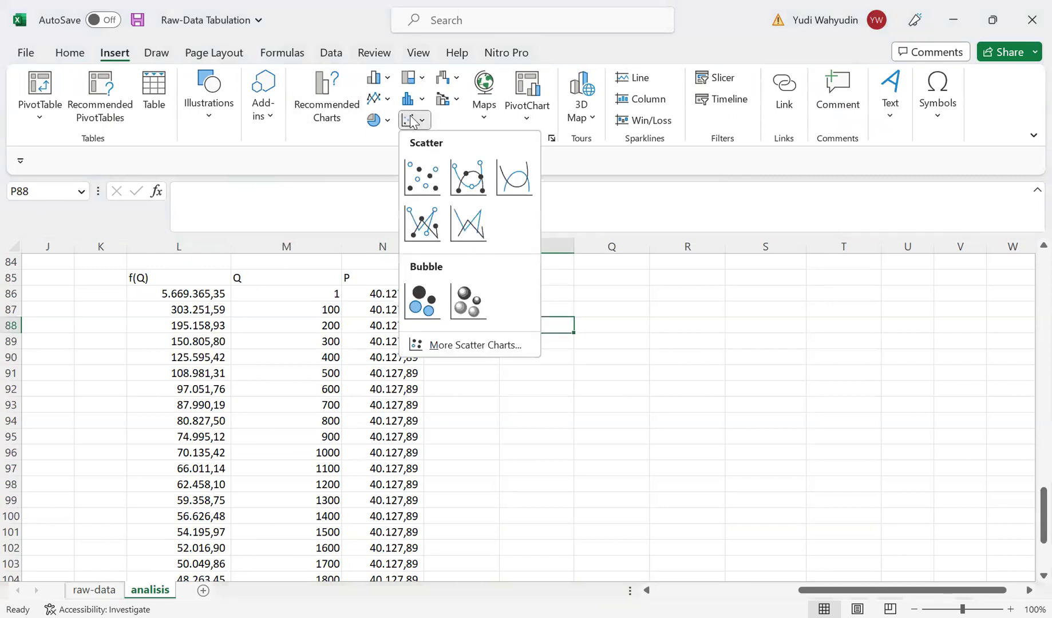
click(422, 179)
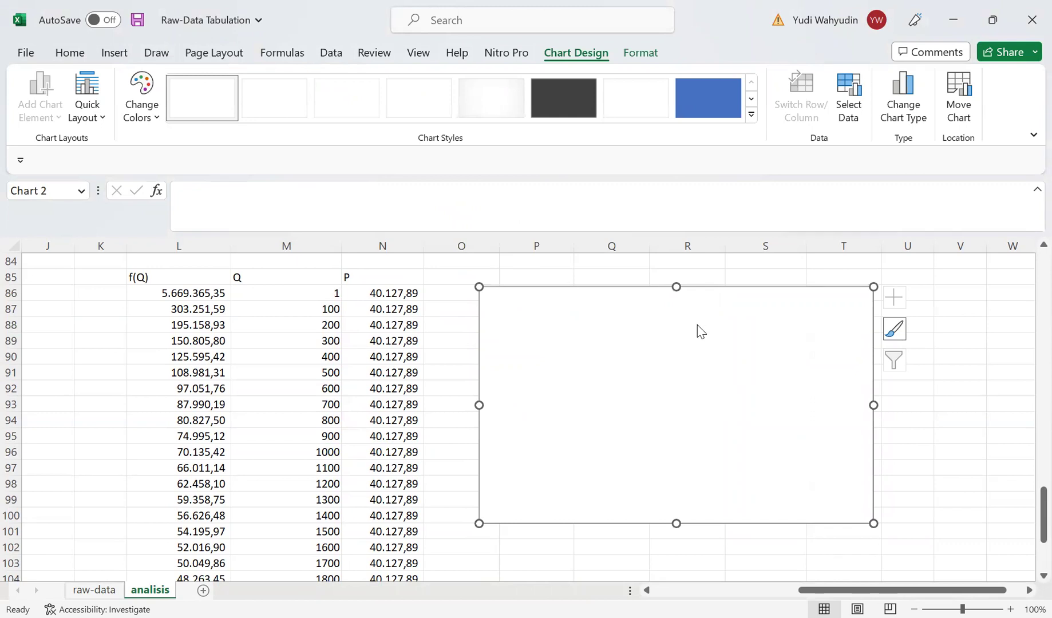
Step: Add a data series to the empty scatter chart and name it Kurva Permintaan Ikan Karang
right_click(699, 330)
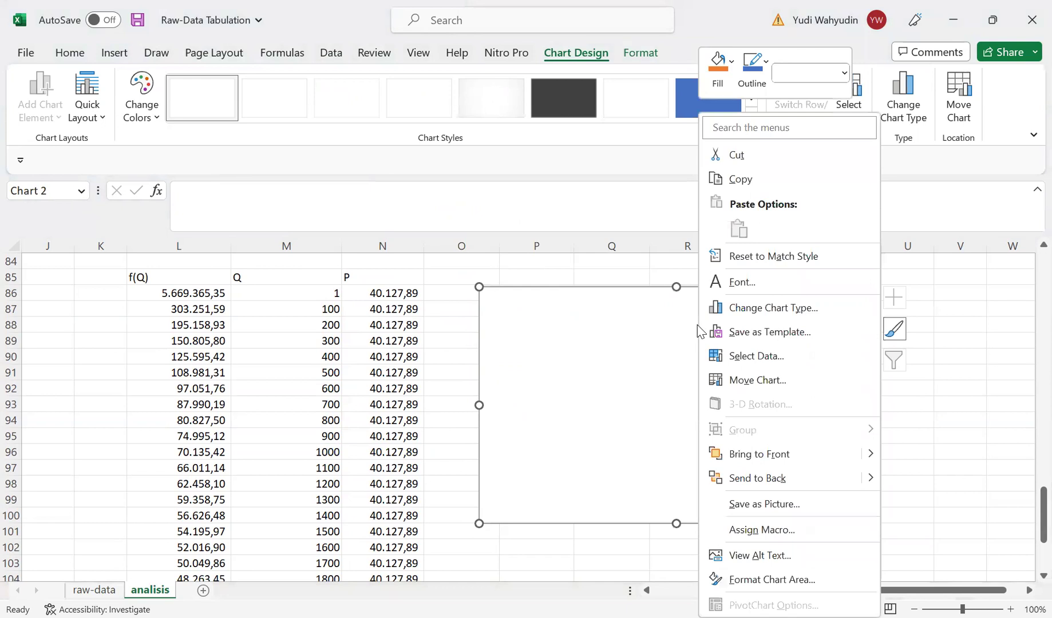
click(746, 356)
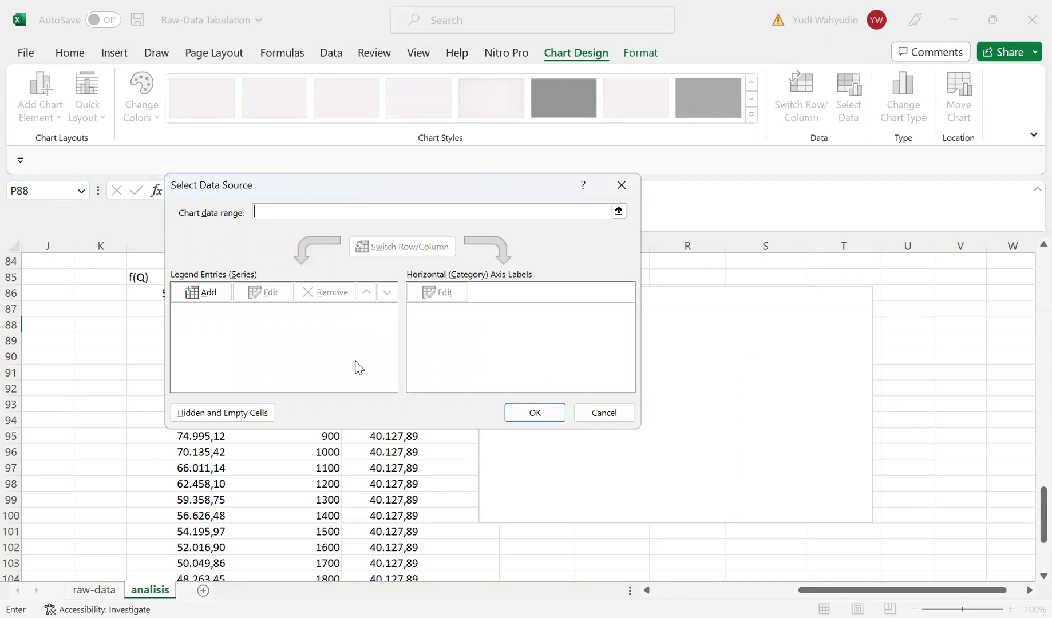
click(194, 291)
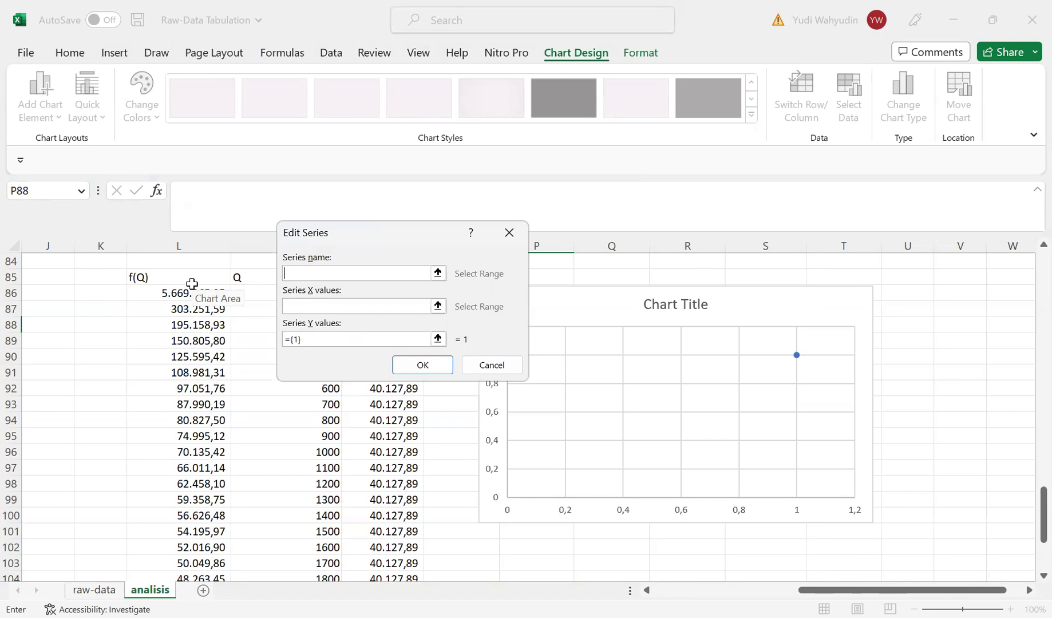
text(Kurva Permintaan Ikan Karang)
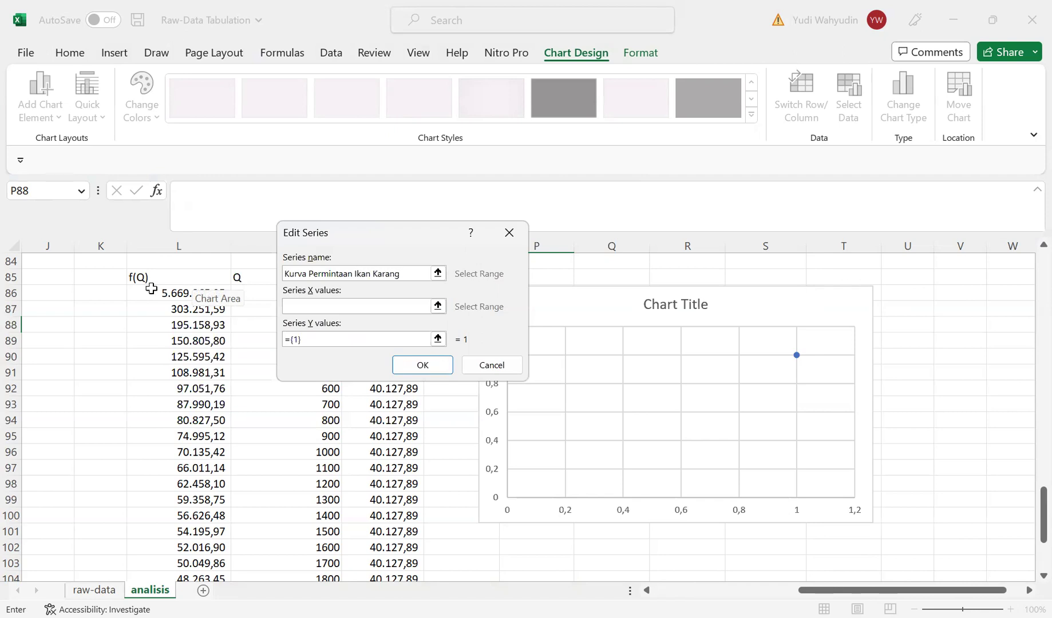
Step: Set the series X values to the Q column range M86:M110 on the analisis sheet
click(439, 306)
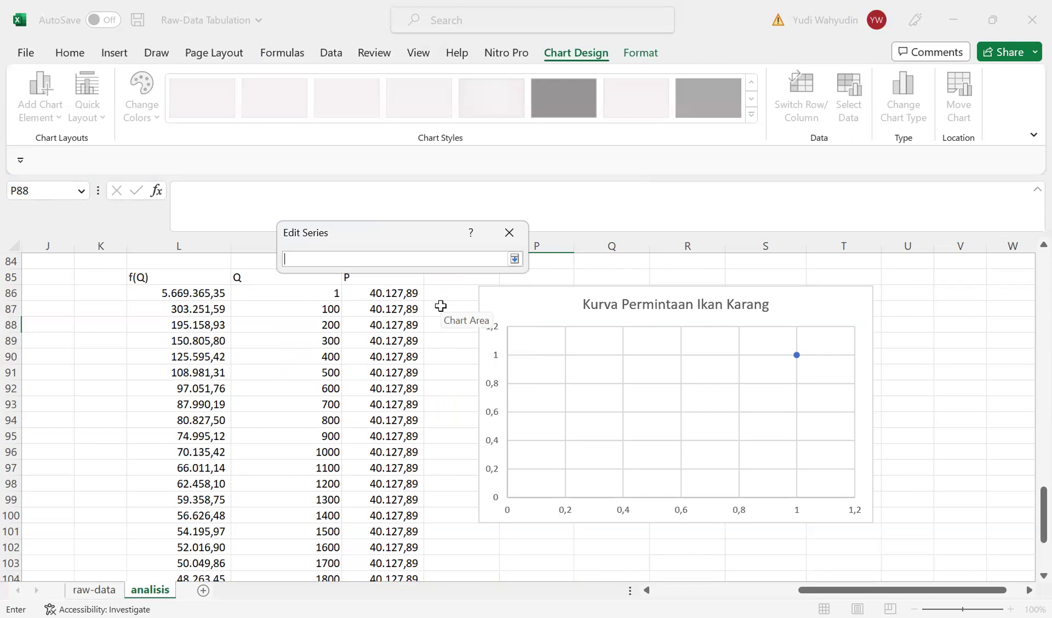
click(311, 293)
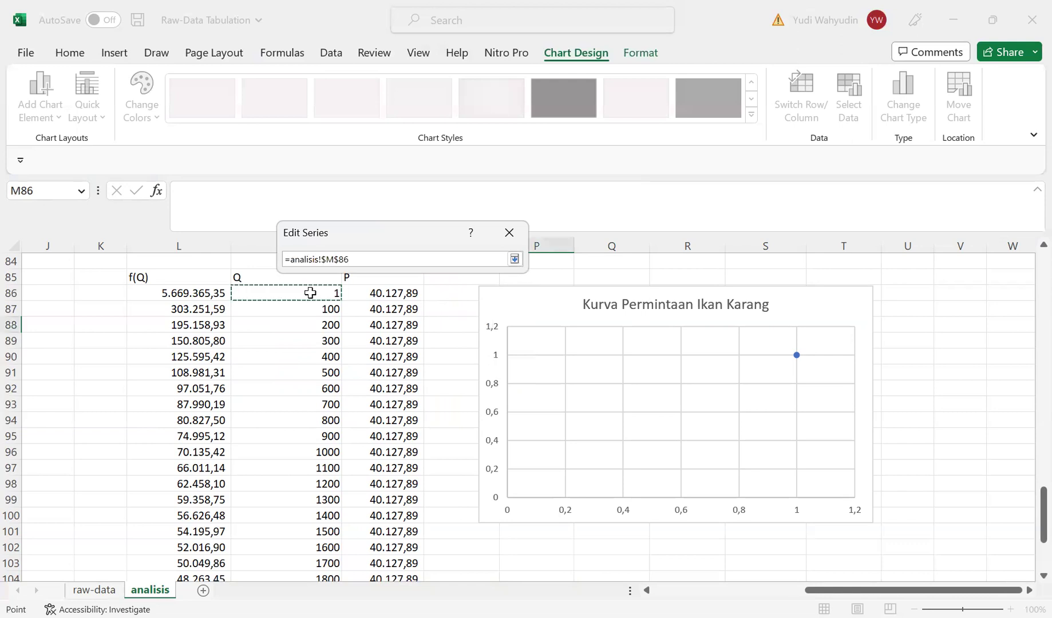
key(ctrl+shift+Down)
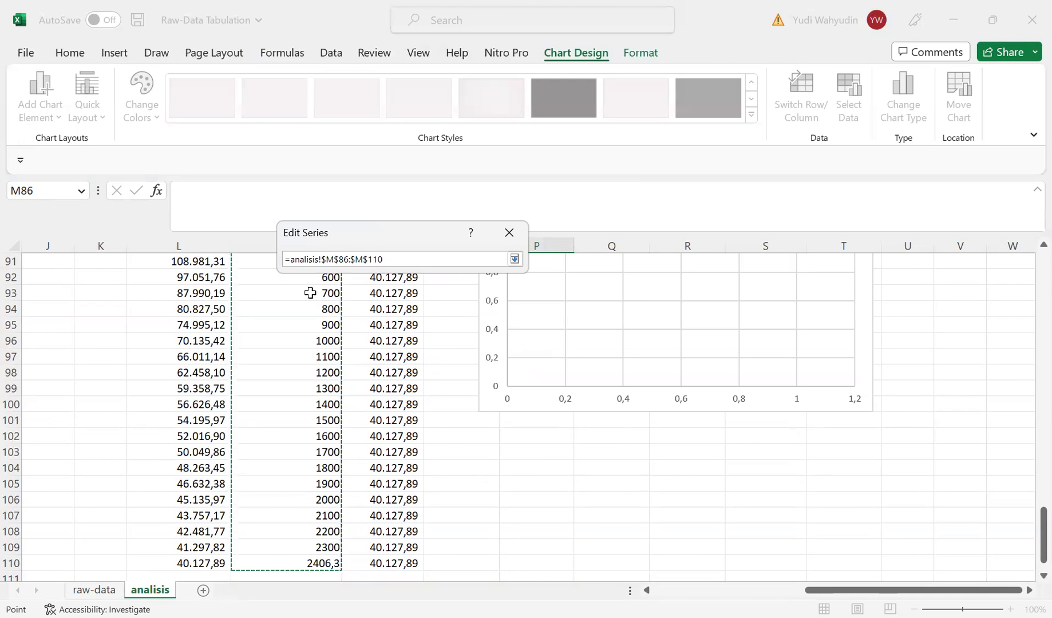
key(Return)
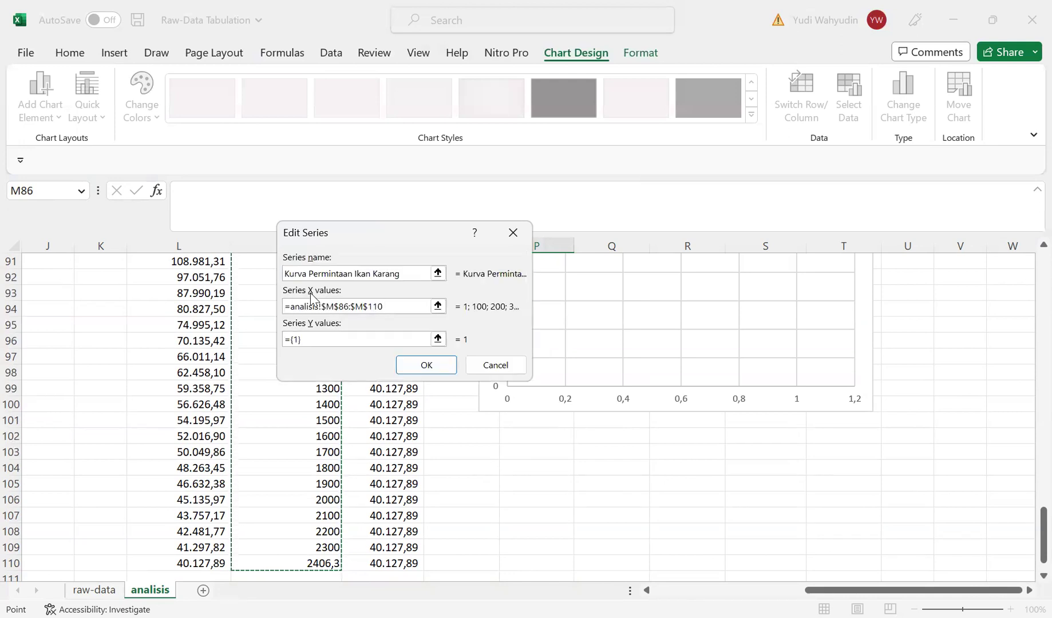
Step: Set the series Y values to the f(Q) range L86:L110 and accept the chart's data source
click(438, 339)
click(221, 279)
scroll(221, 278, up, 2)
click(221, 279)
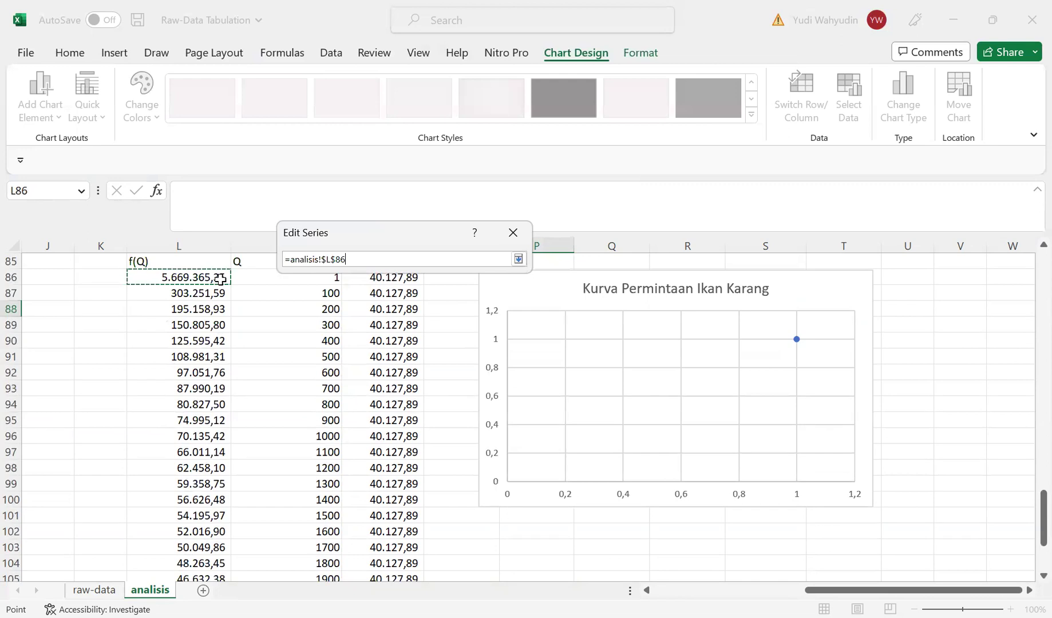
key(ctrl+shift+Down)
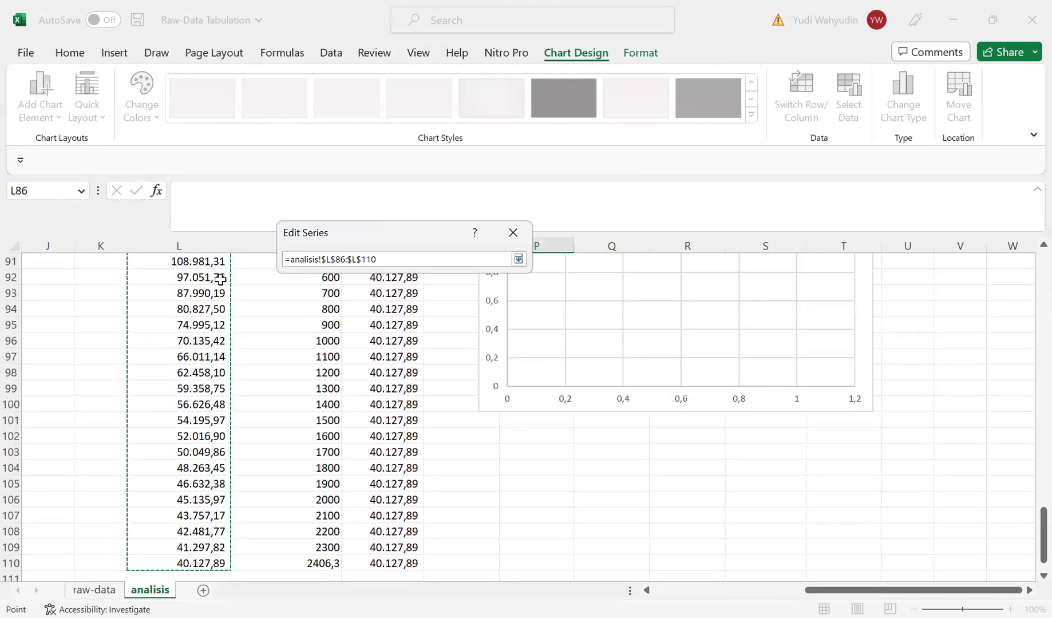
key(Return)
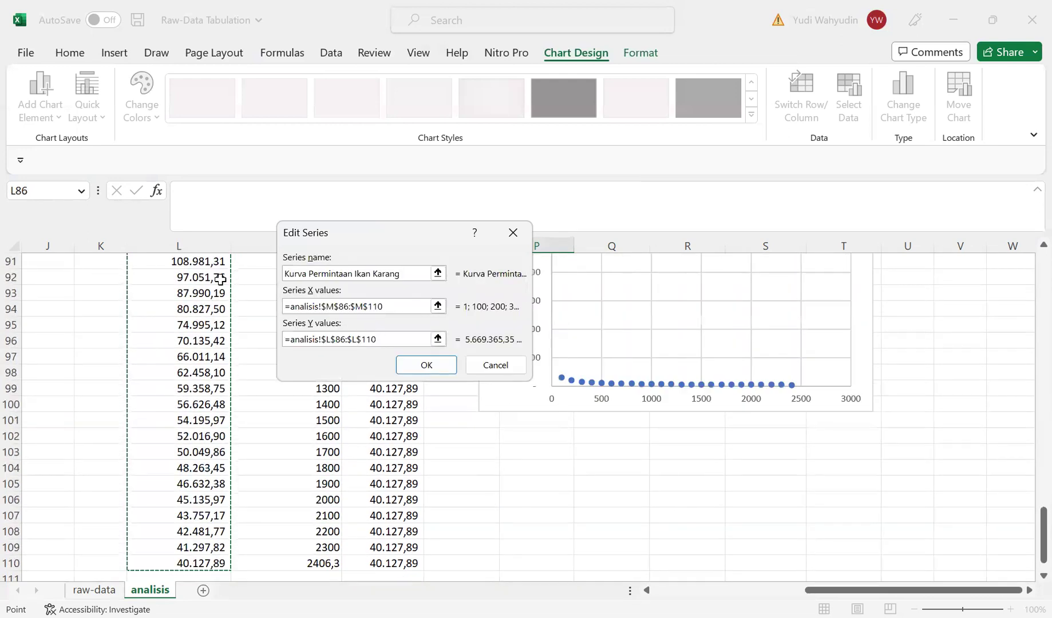
click(423, 367)
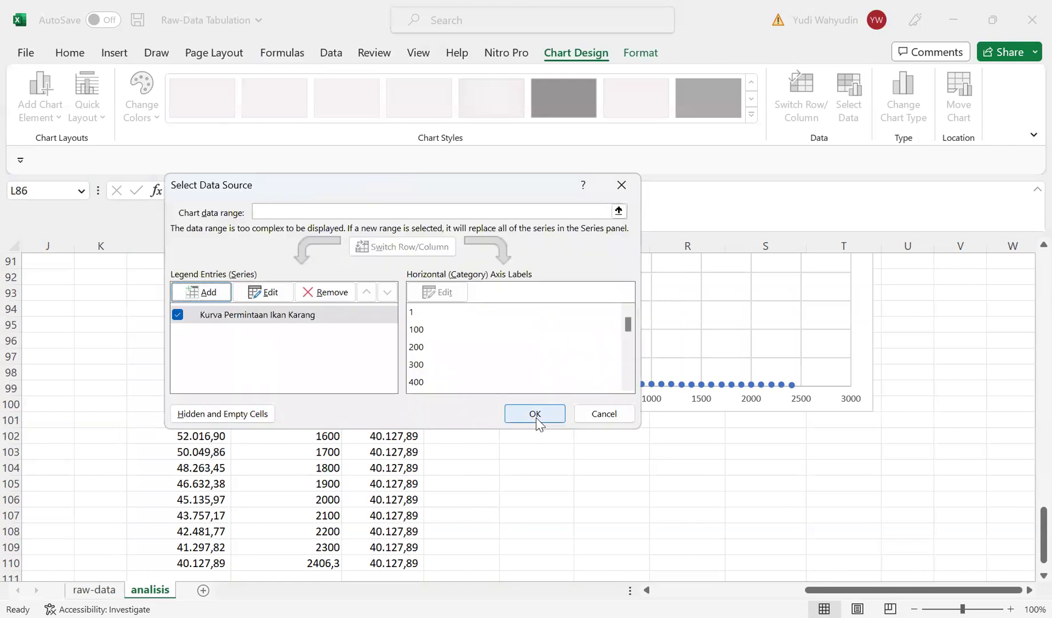
click(534, 414)
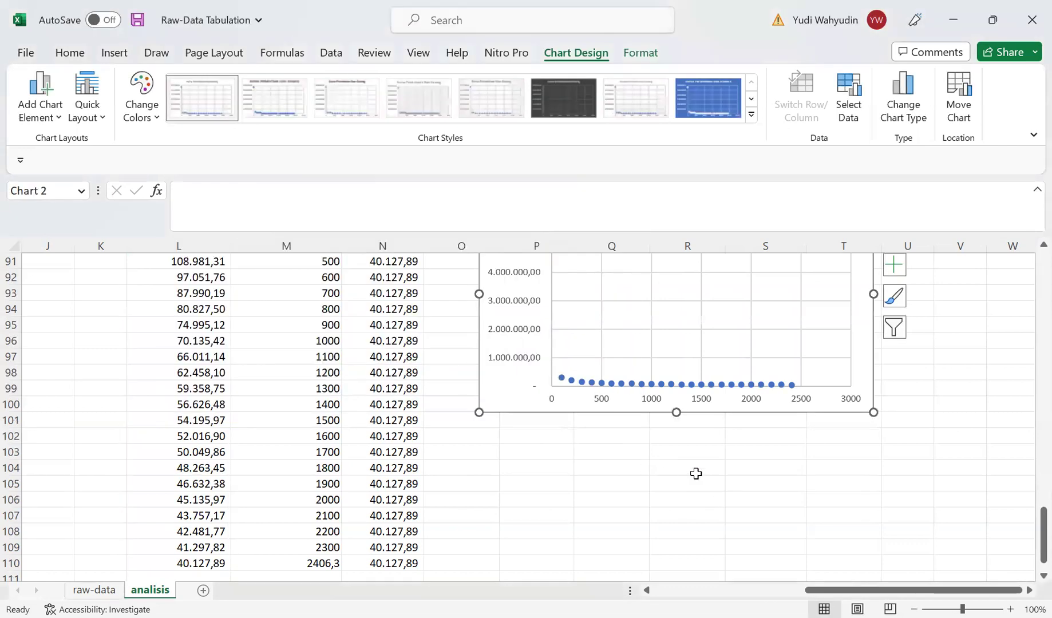
Step: Change the Kurva Permintaan Ikan Karang series to an X Y scatter chart with smooth lines and no markers
click(636, 386)
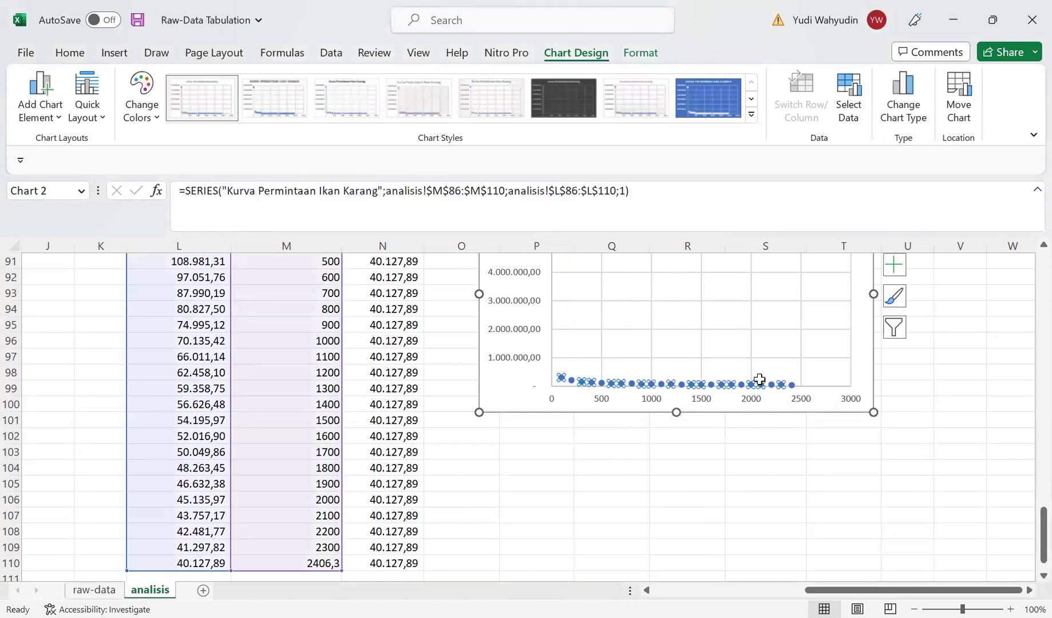
mouse_move(763, 386)
right_click(760, 383)
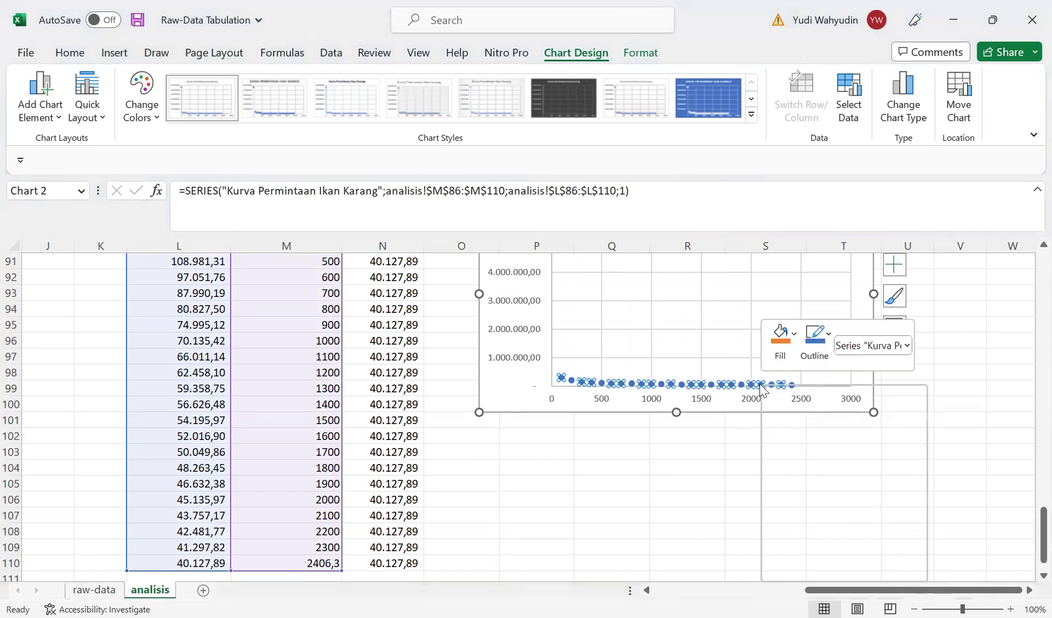
click(641, 287)
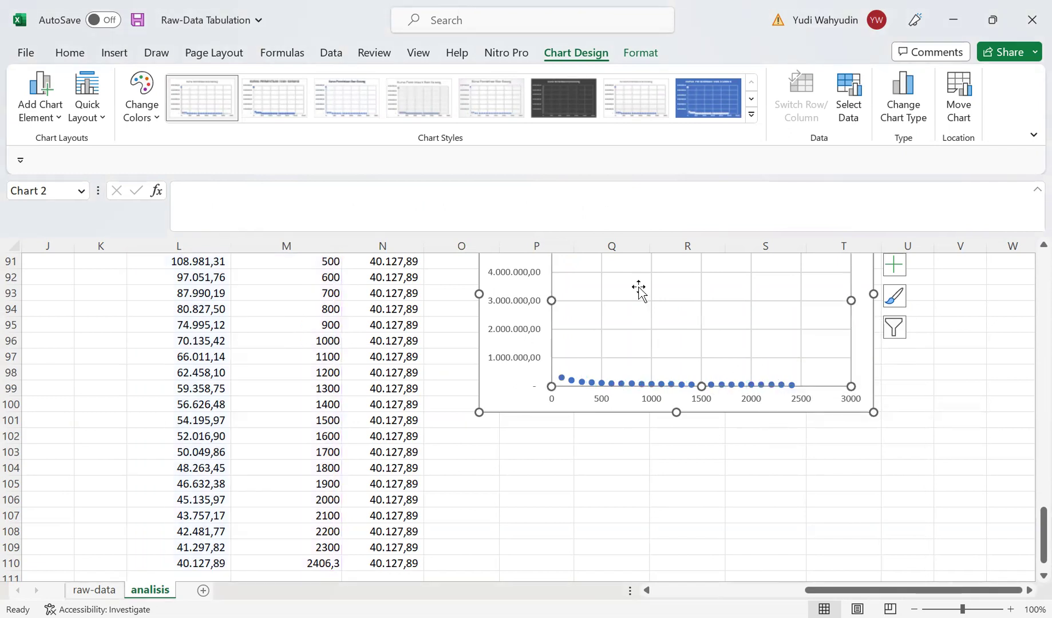
click(569, 381)
right_click(570, 382)
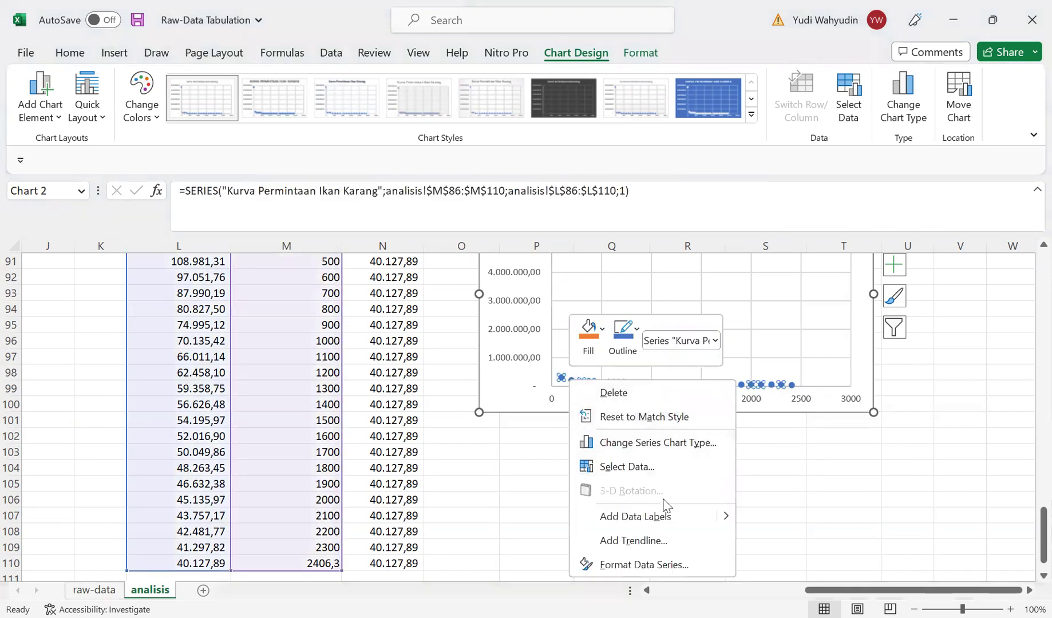
click(663, 450)
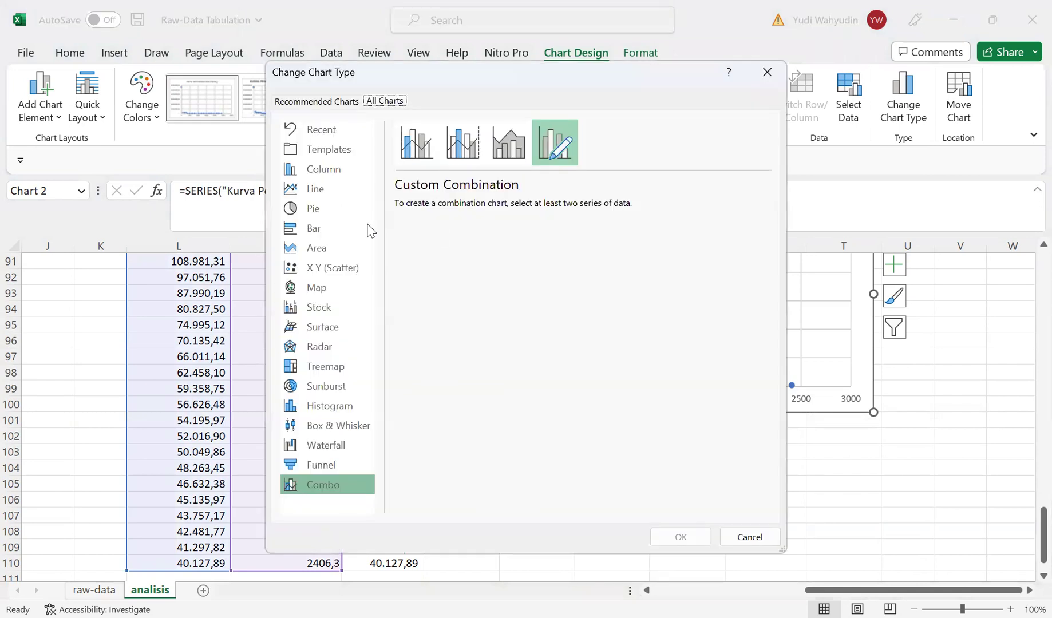
click(320, 268)
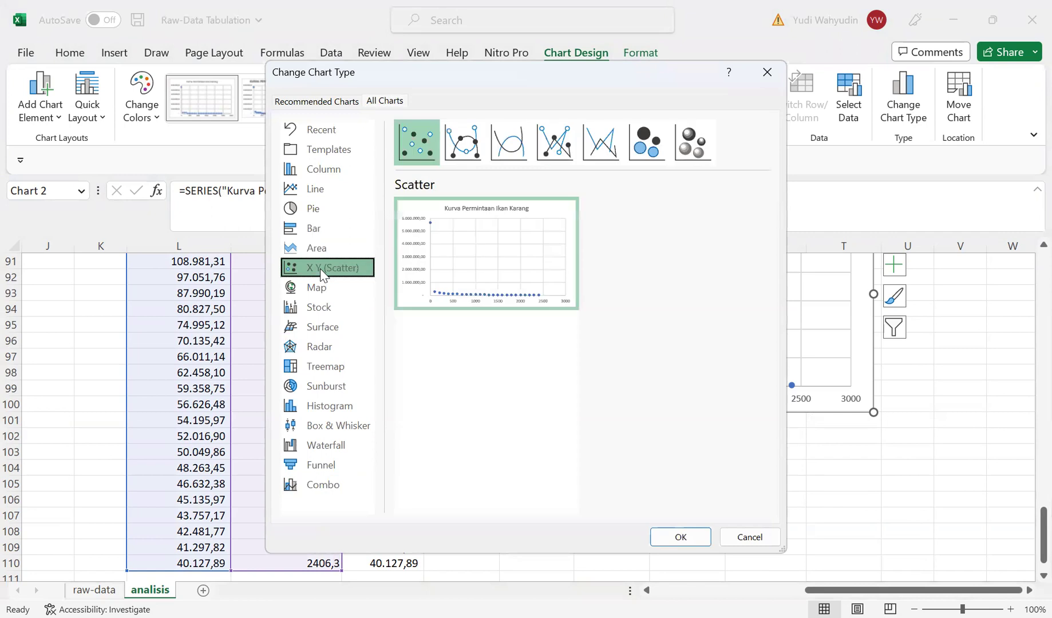
click(505, 142)
click(690, 544)
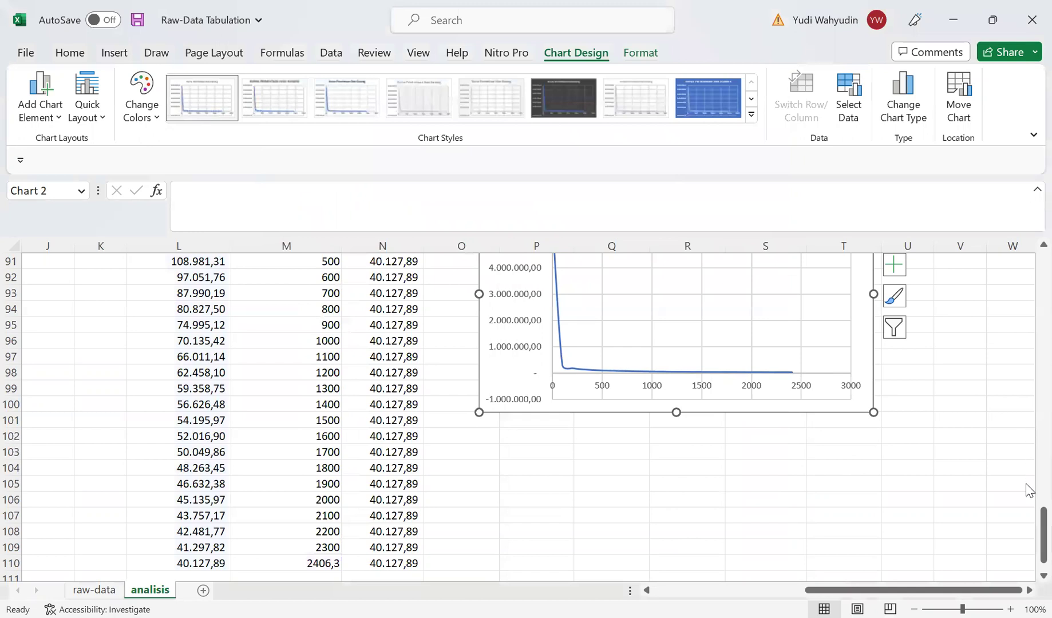
Step: Try 100, 50 and 0 in turn as the first Q value in cell M86 of the demand table
mouse_move(1026, 522)
mouse_down()
mouse_move(1026, 491)
mouse_move(1028, 502)
mouse_up()
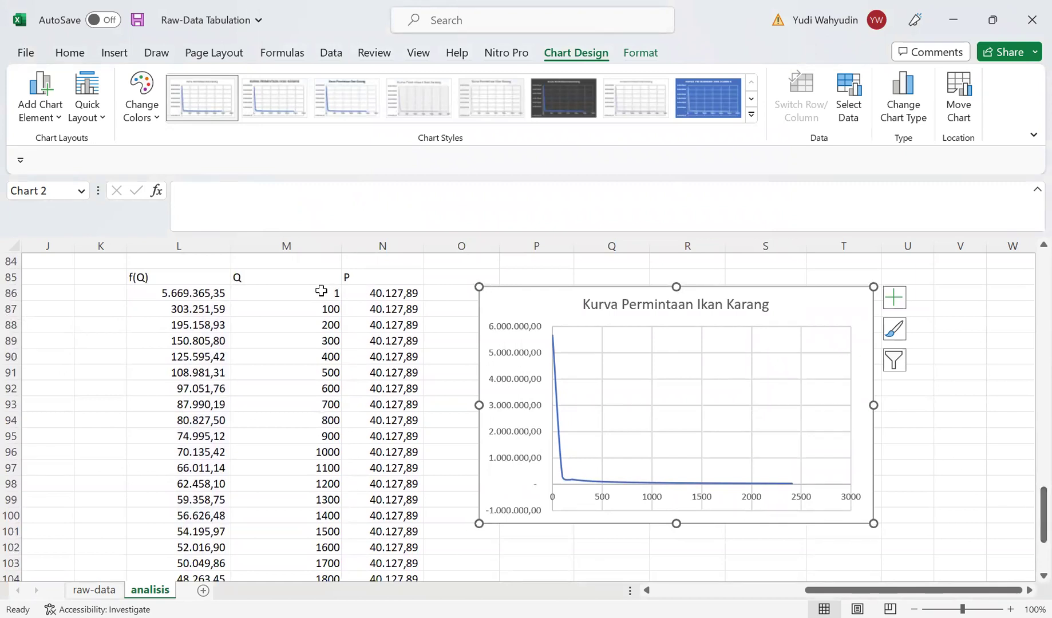
click(321, 291)
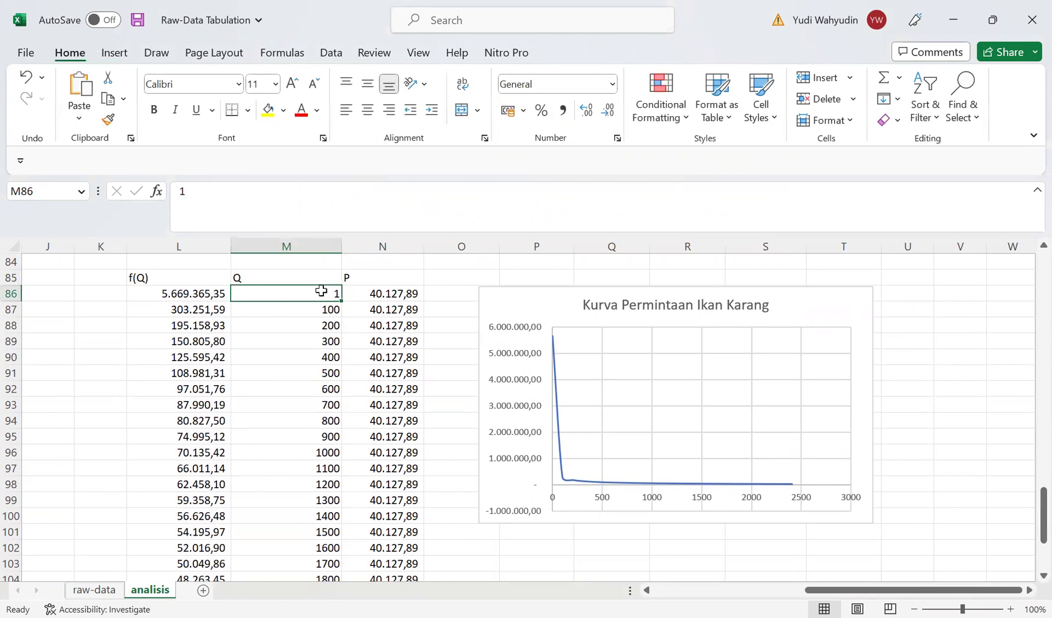
text(100)
key(Return)
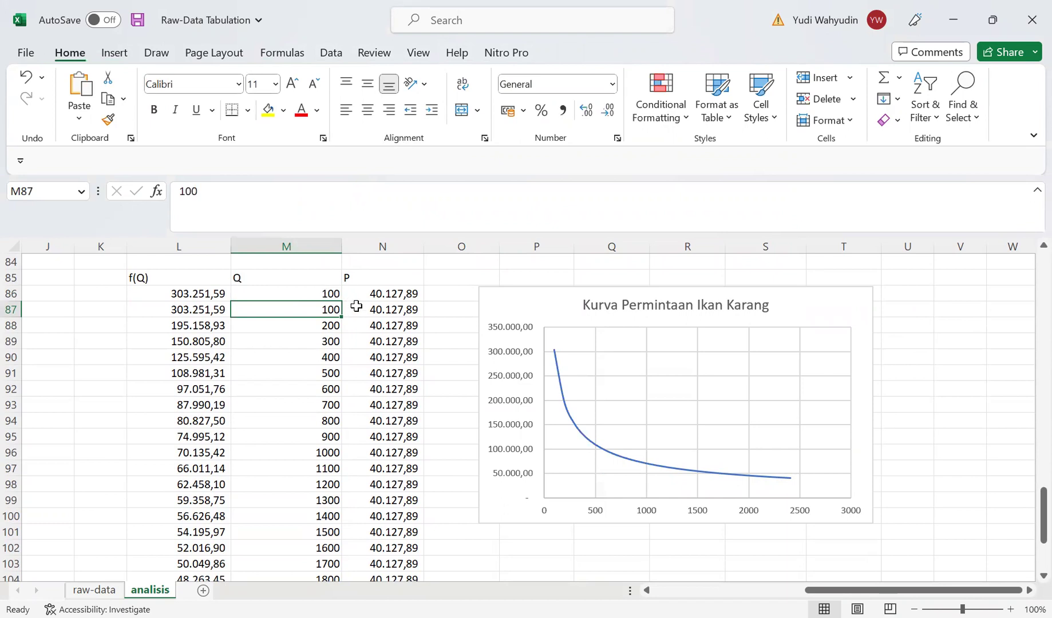
click(307, 291)
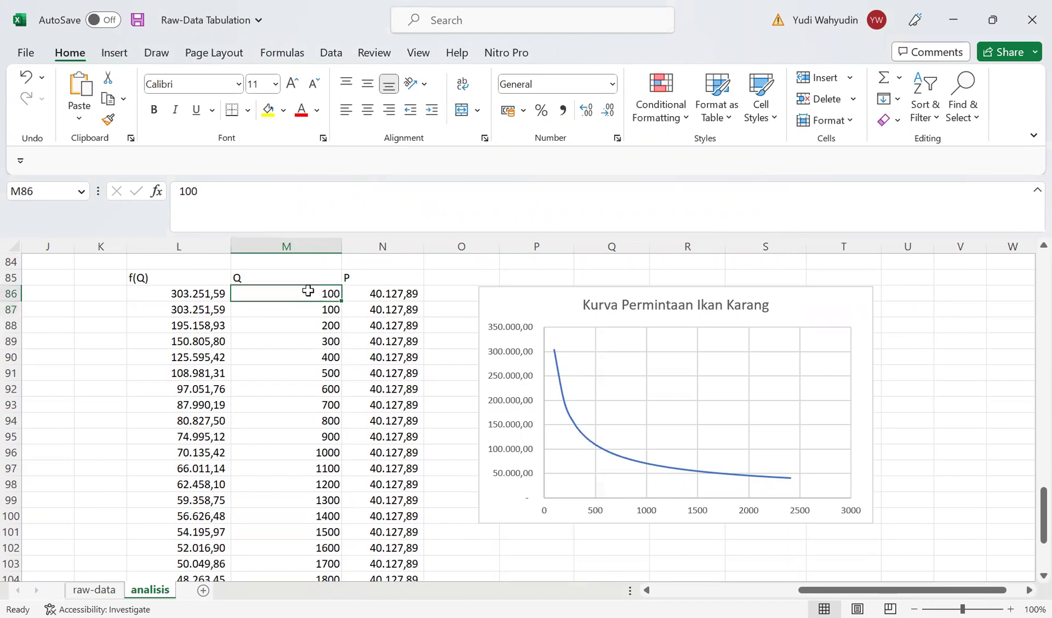
text(50)
key(Return)
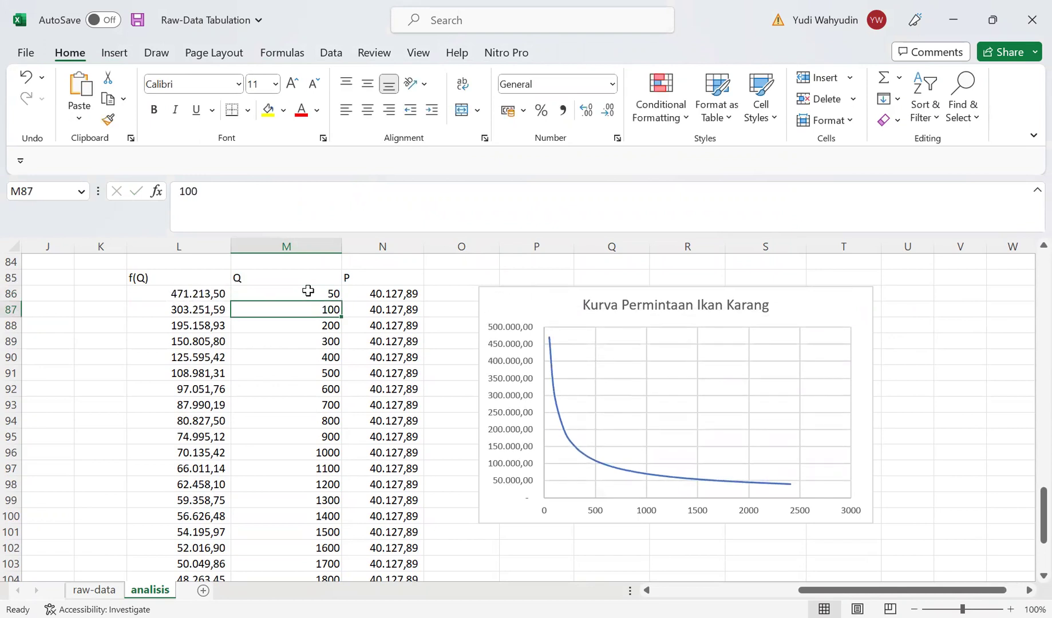
click(308, 291)
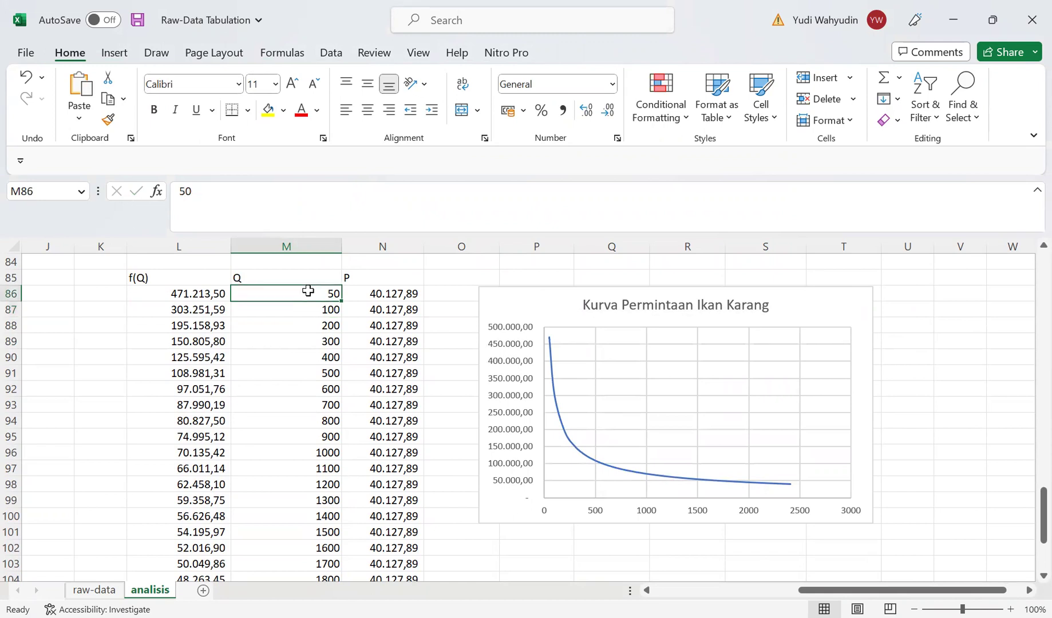
text(0)
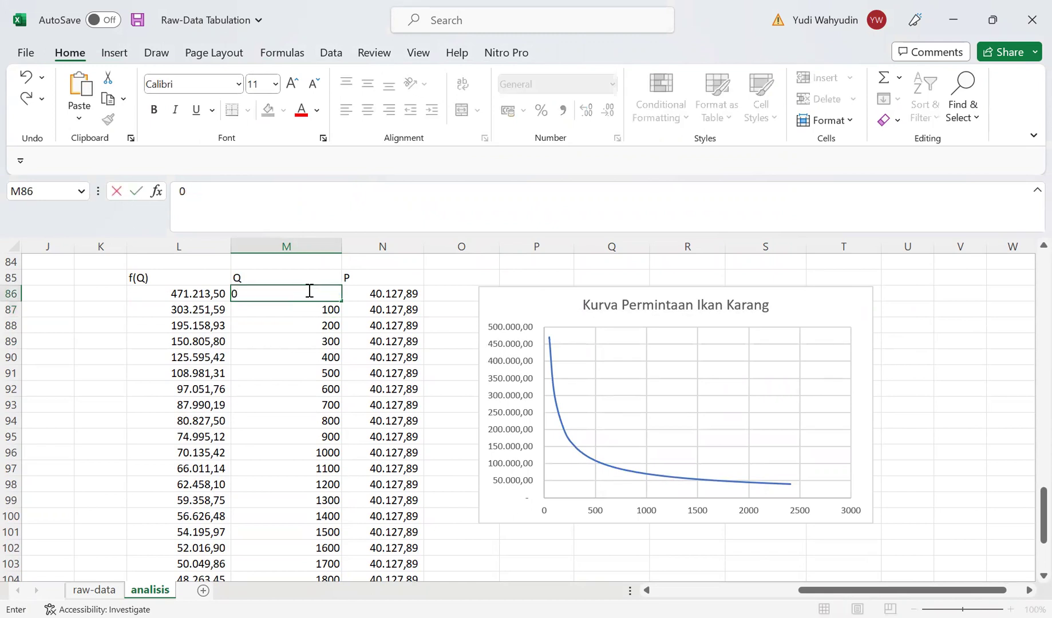
key(Return)
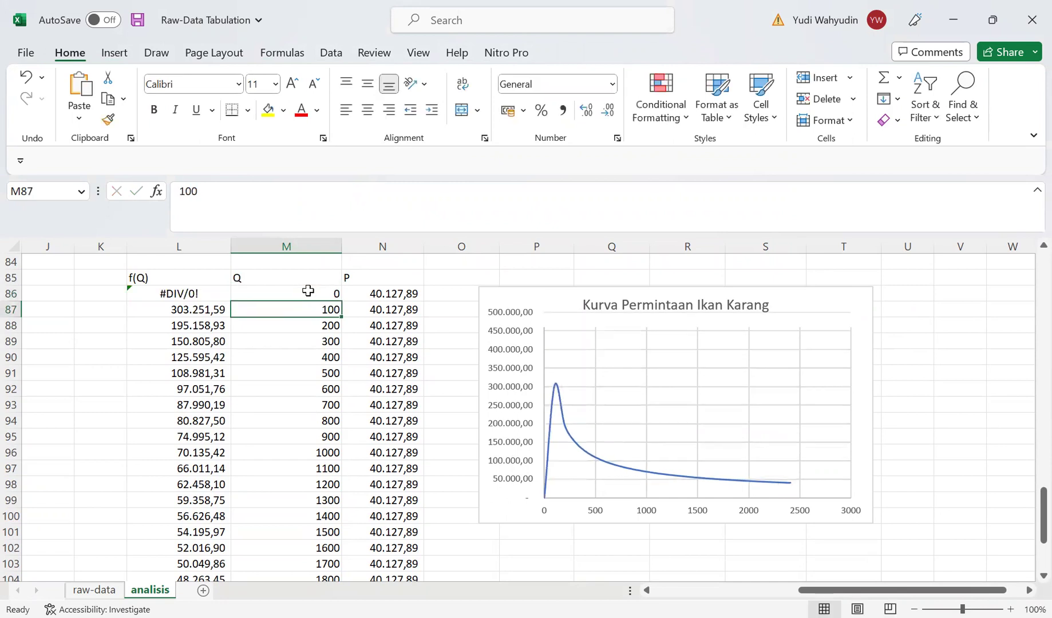
Step: Try 0,01 as the first Q value in cell M86, replacing the point with a comma as decimal separator
click(317, 292)
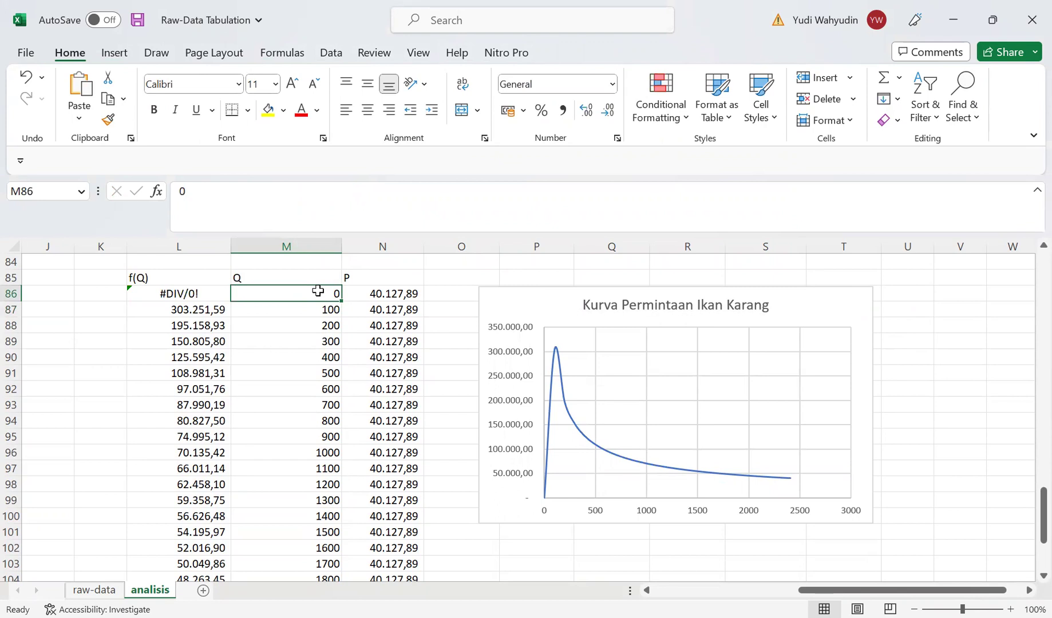
text(0.1)
key(BackSpace)
text(0)
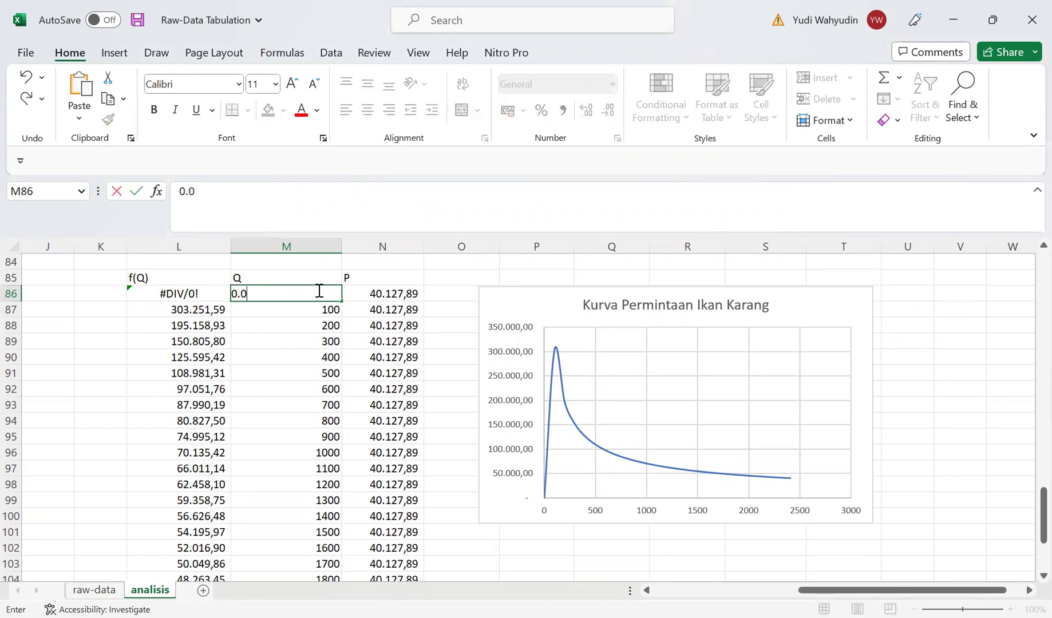
text(1)
key(Return)
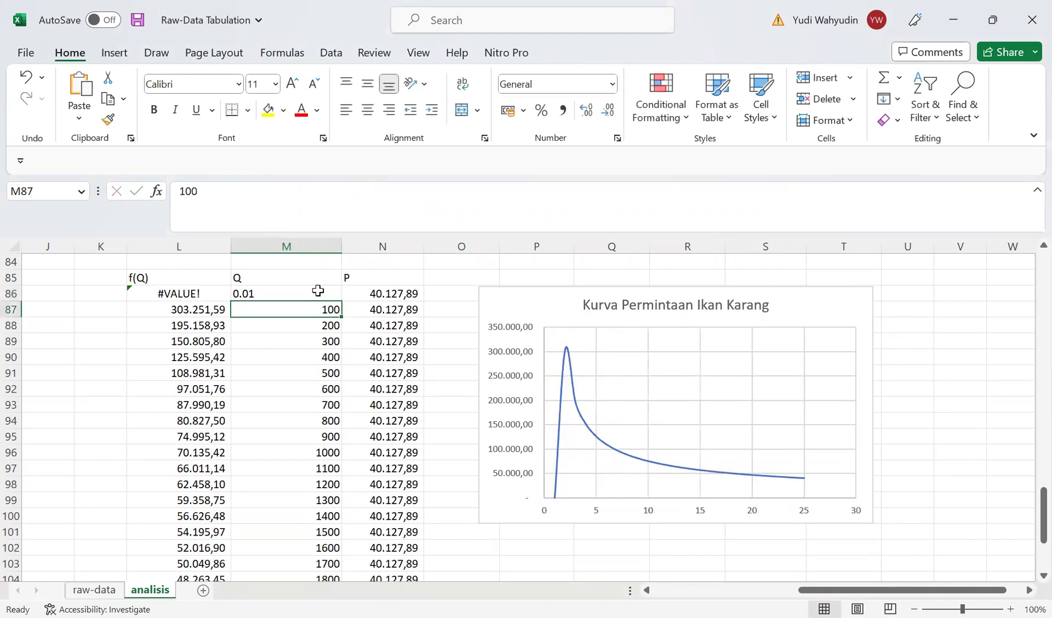
double_click(246, 293)
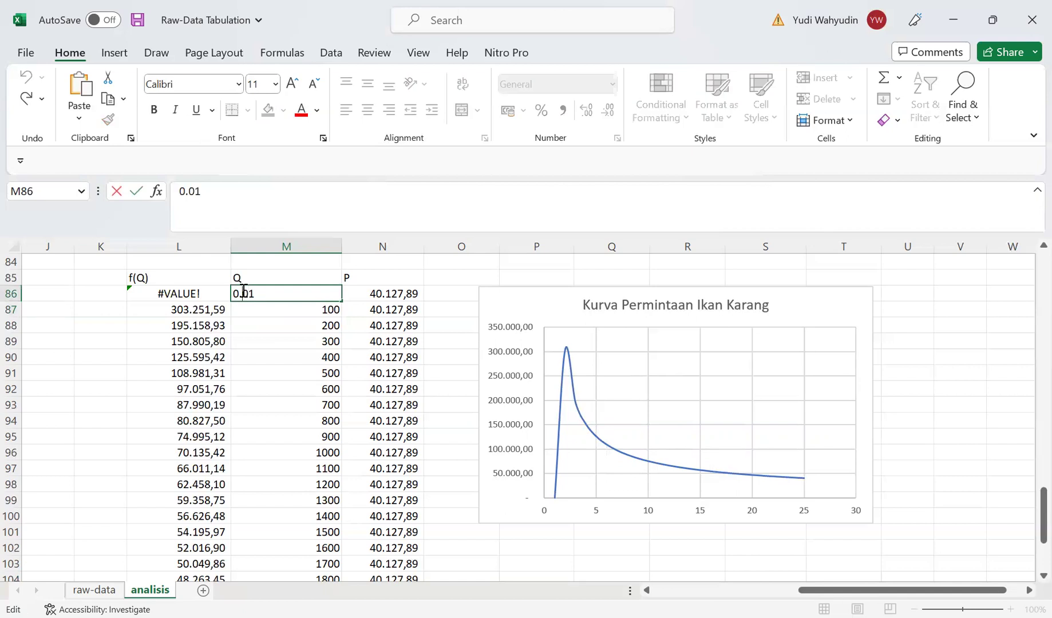
key(BackSpace)
text(,)
key(Return)
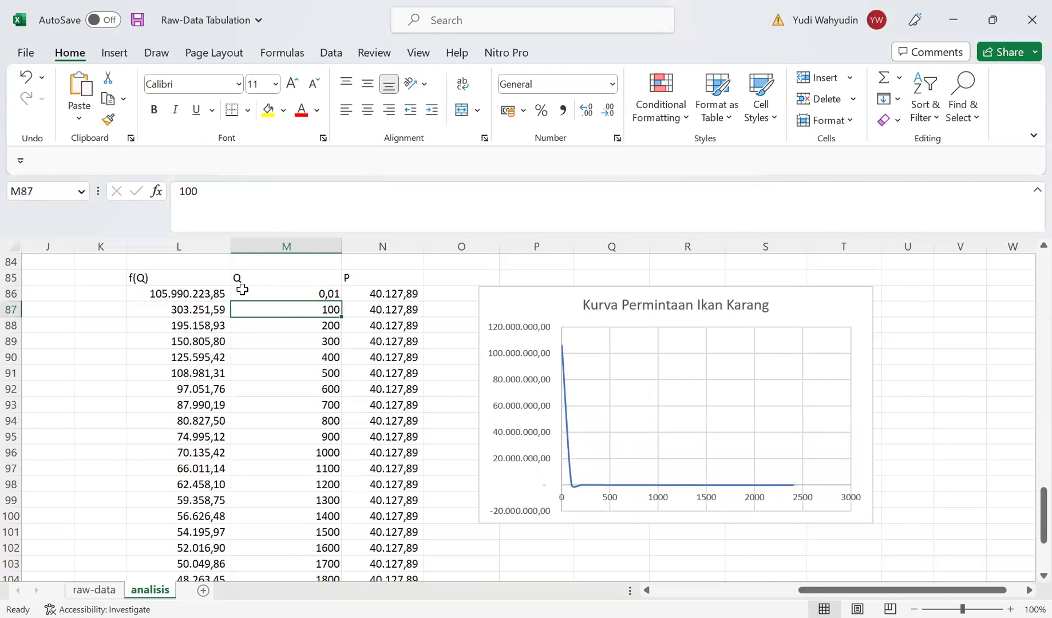
Step: Enter 1 and finally 50 as the first Q value in cell M86
click(275, 294)
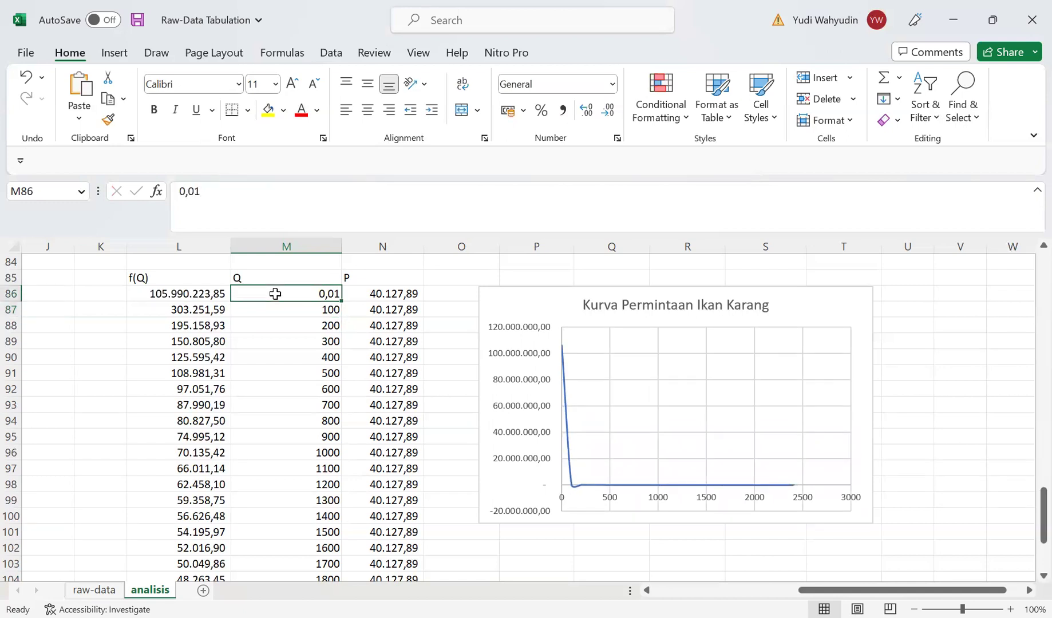
text(1)
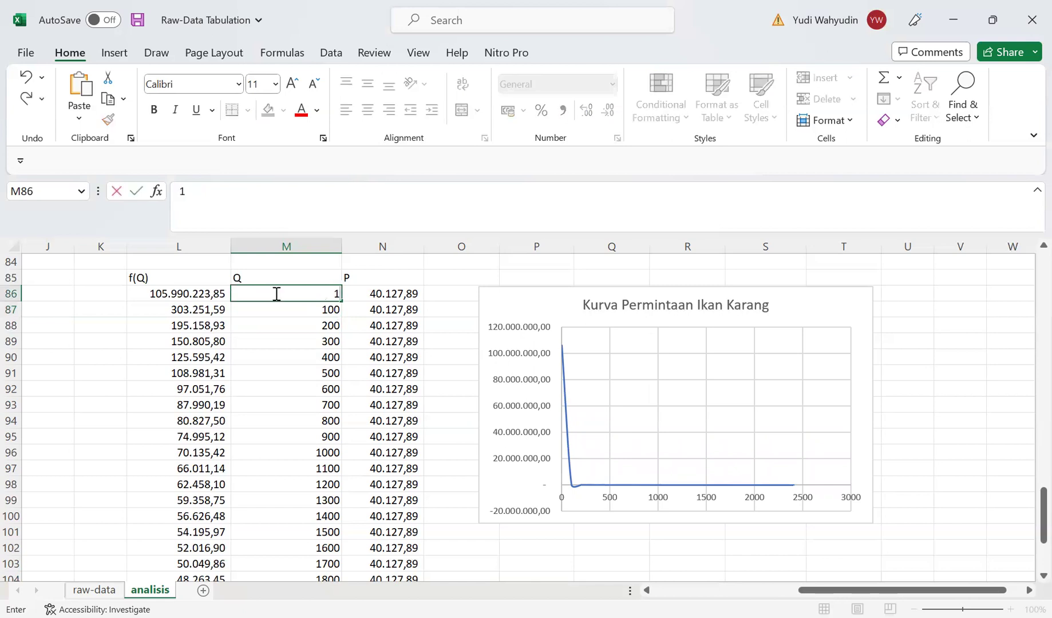
key(Return)
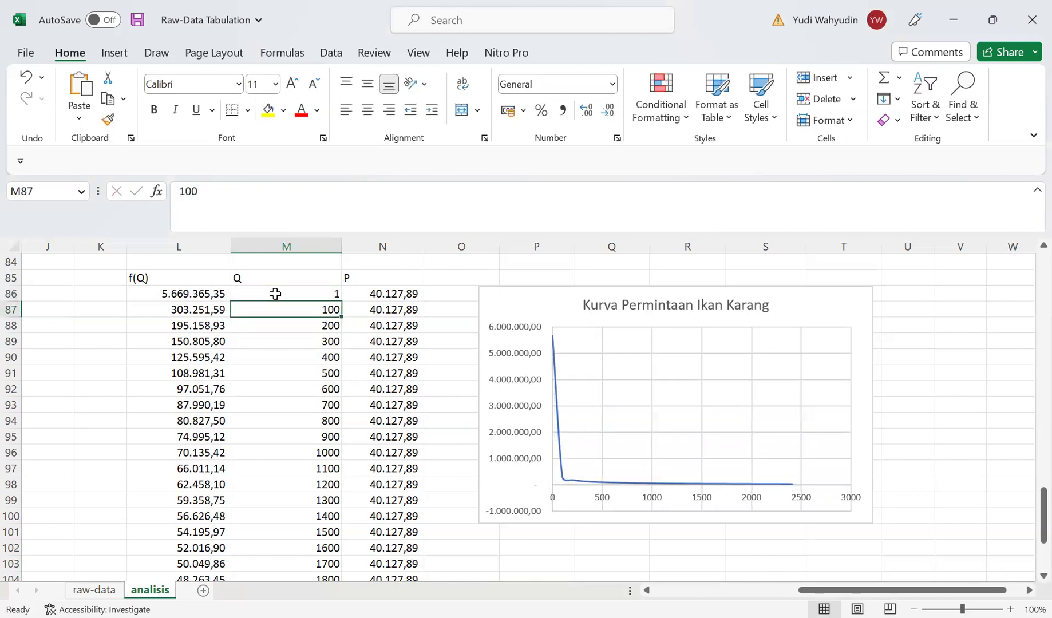
click(290, 295)
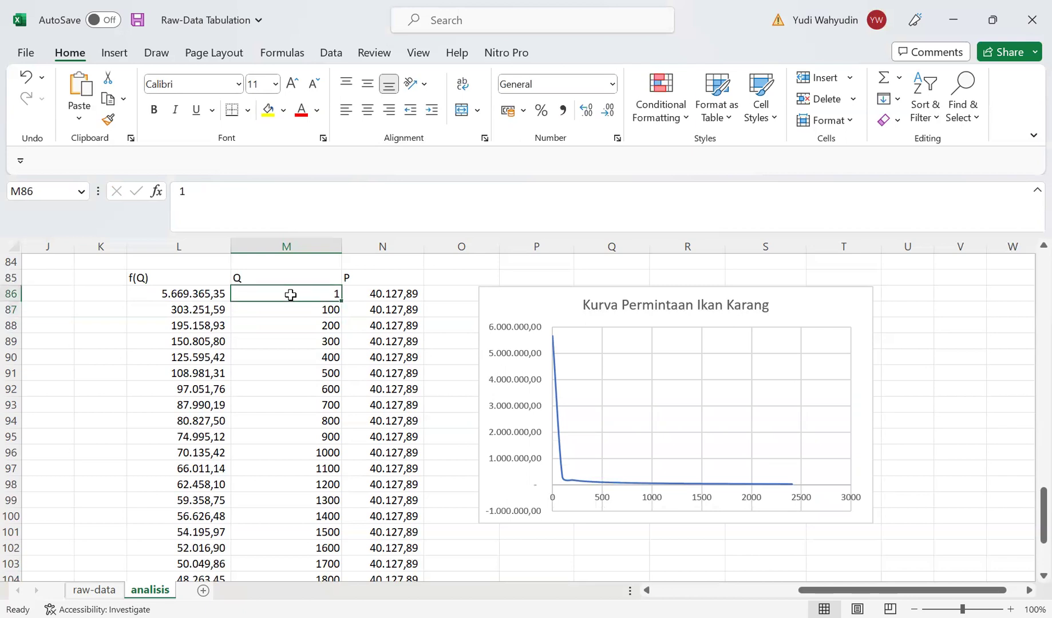
text(50)
key(Return)
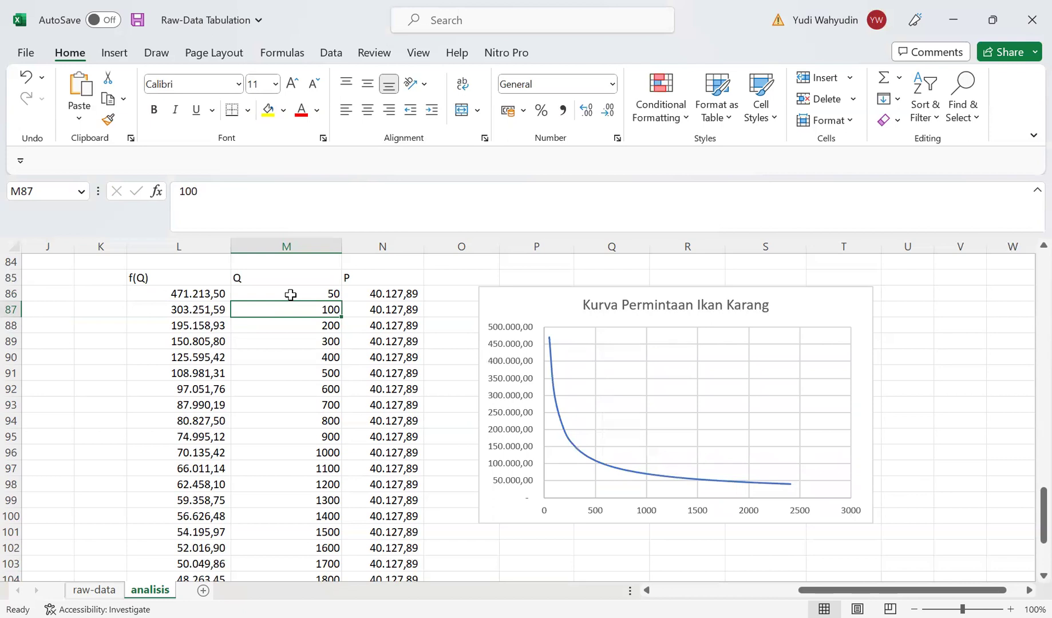
Step: Delete the gridlines from the plot area of the demand curve chart
click(619, 368)
click(646, 363)
key(Delete)
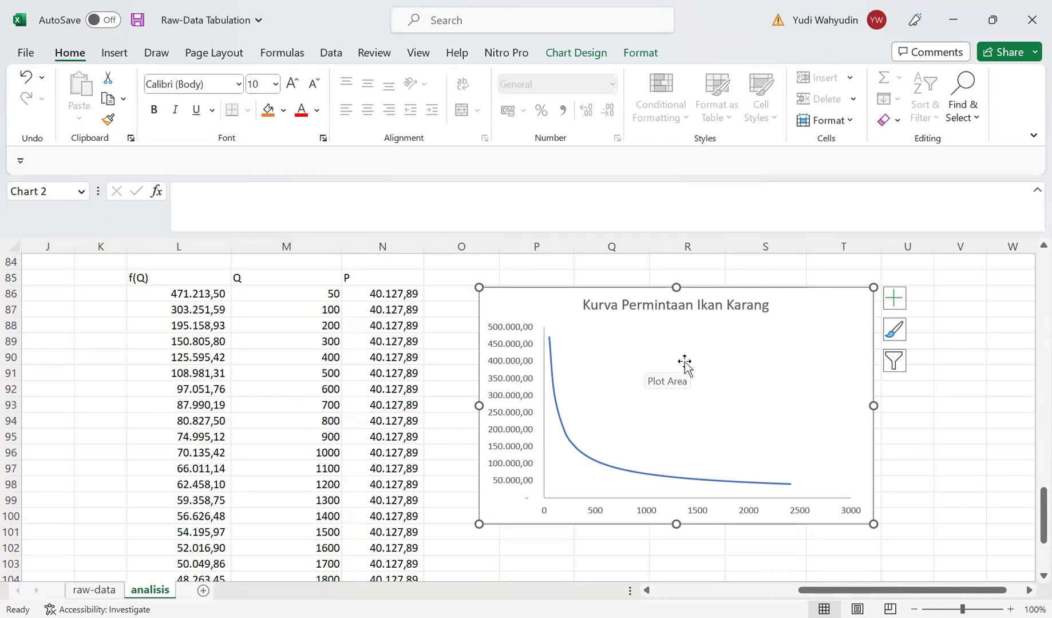
Step: Add a second data series to the demand curve chart and name it Harga
click(787, 375)
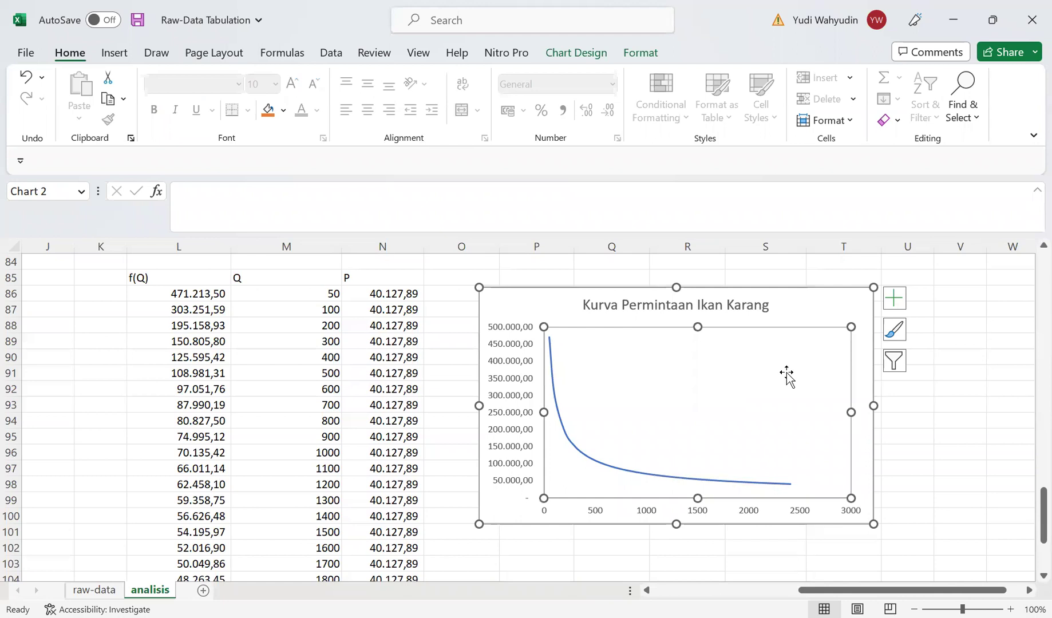
right_click(787, 375)
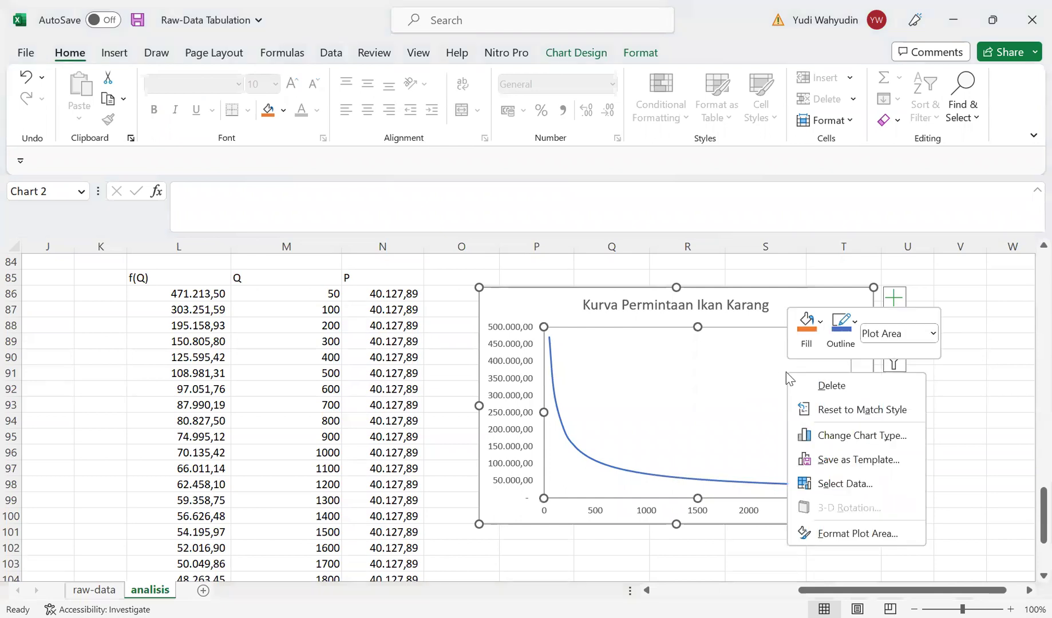
click(850, 484)
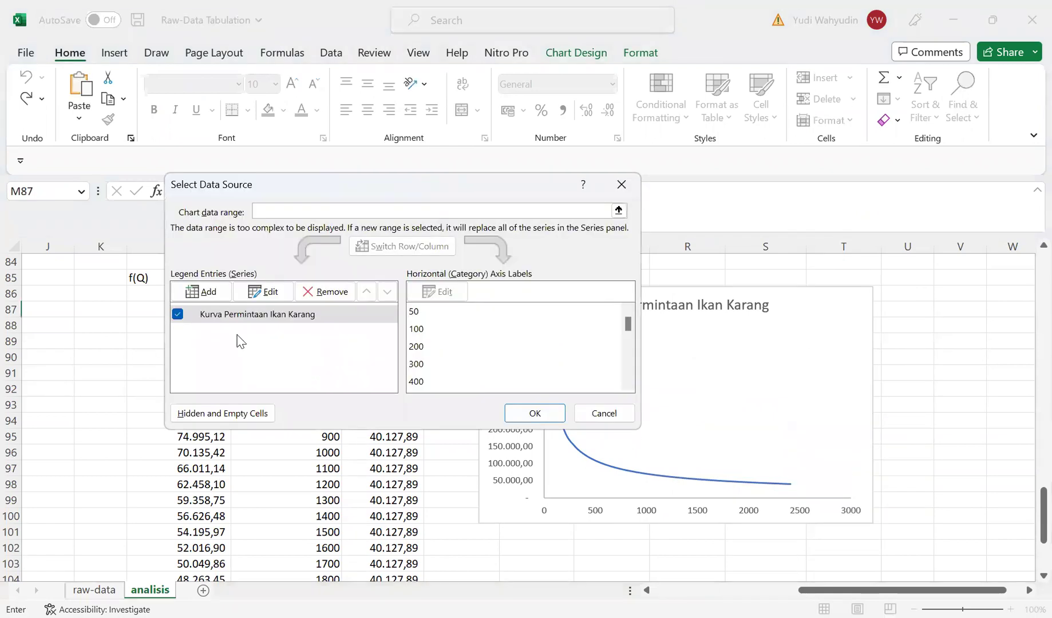
click(208, 292)
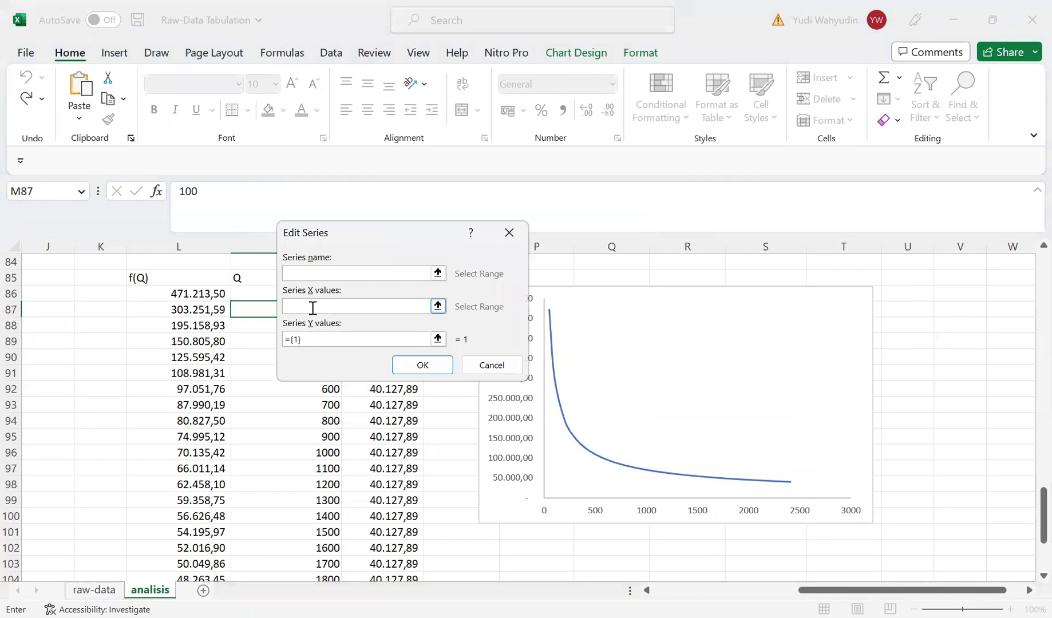
click(313, 308)
key(BackSpace)
key(BackSpace)
key(BackSpace)
key(BackSpace)
click(320, 275)
text(Ha)
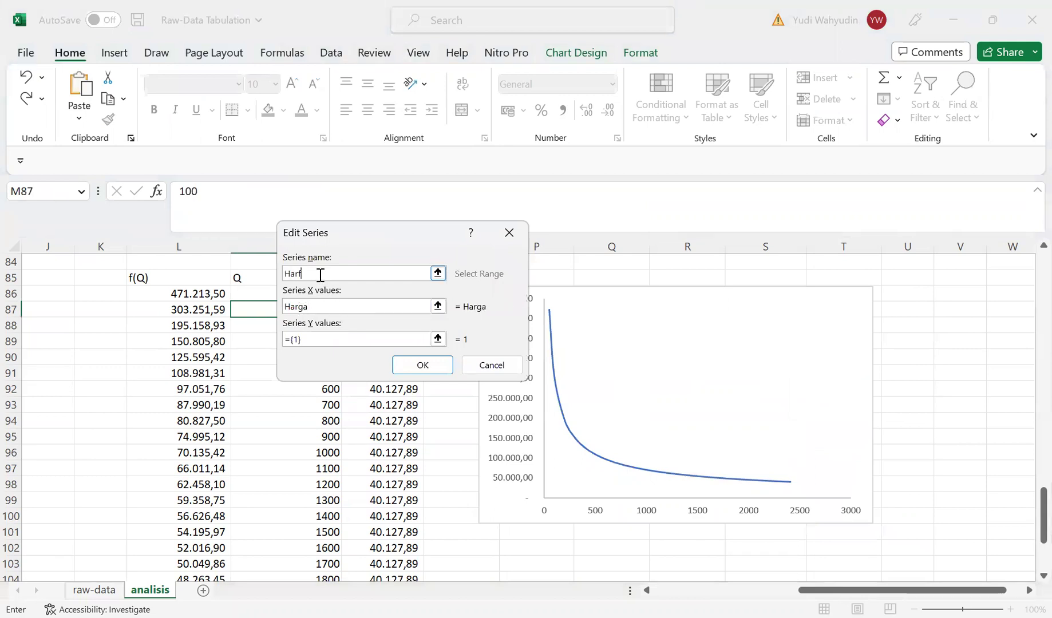
text(rga)
Step: Set the Harga series X values to the Q column range M86:M110 on the analisis sheet
click(438, 306)
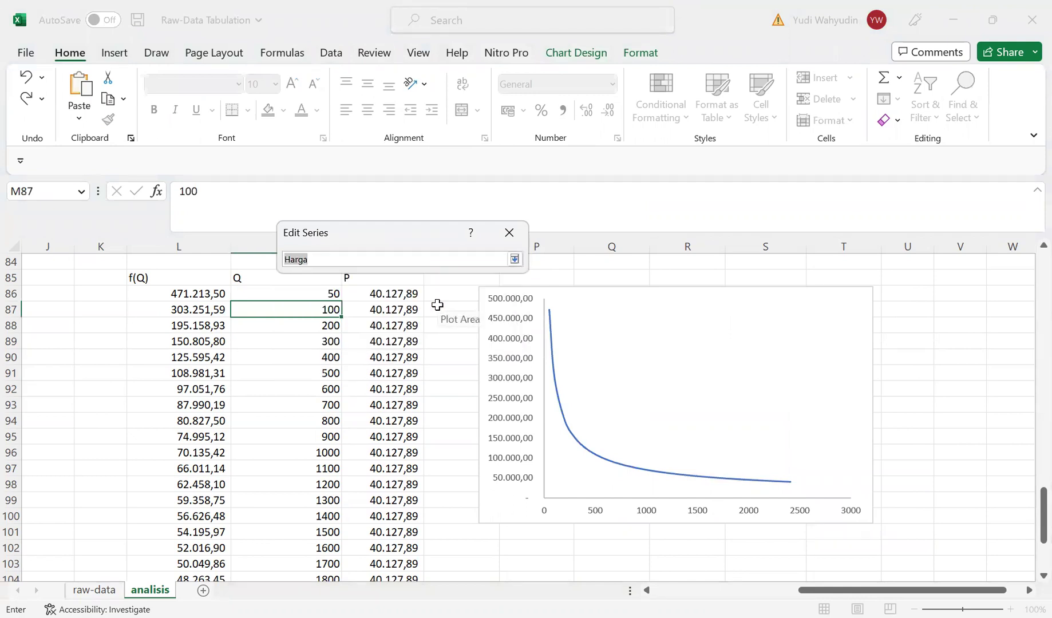
click(316, 292)
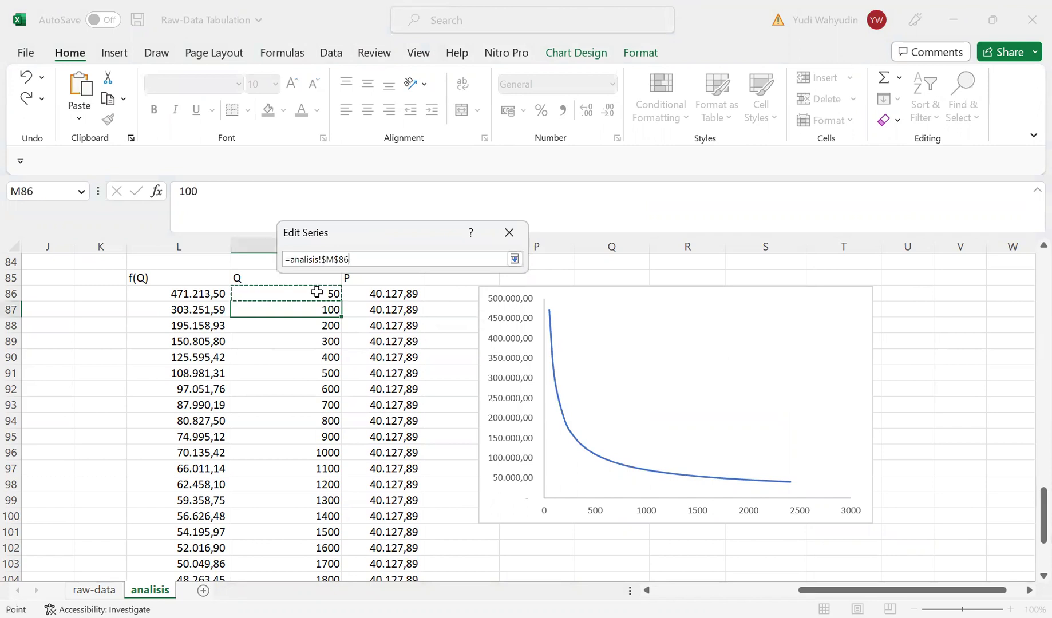
key(ctrl+shift+Down)
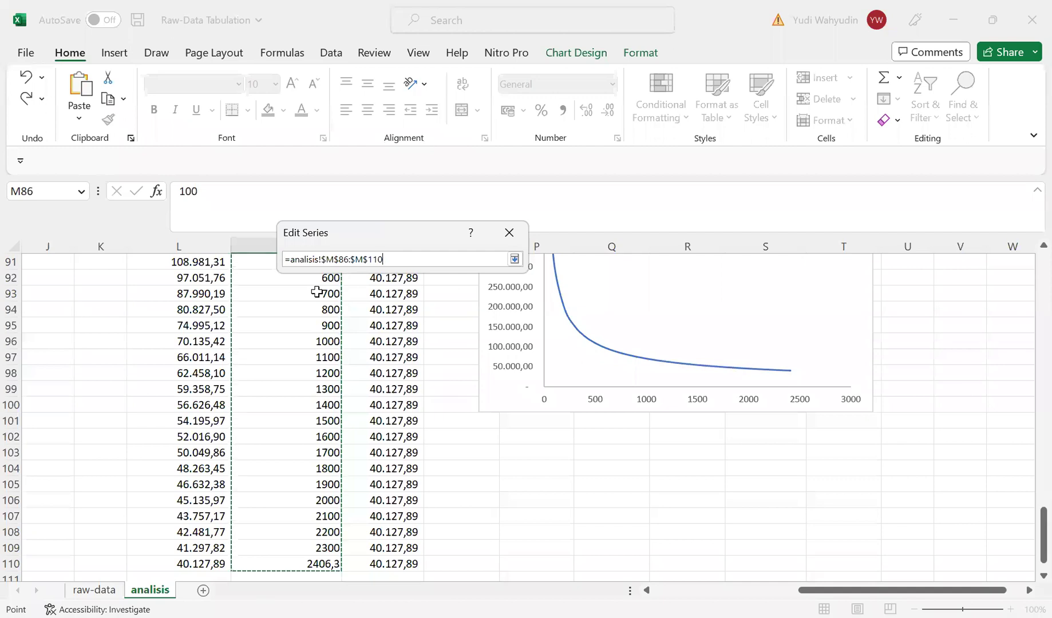
key(Return)
key(Tab)
Step: Set the Harga series Y values to the P column range N86:N110 on the analisis sheet and apply the chart data changes
click(437, 339)
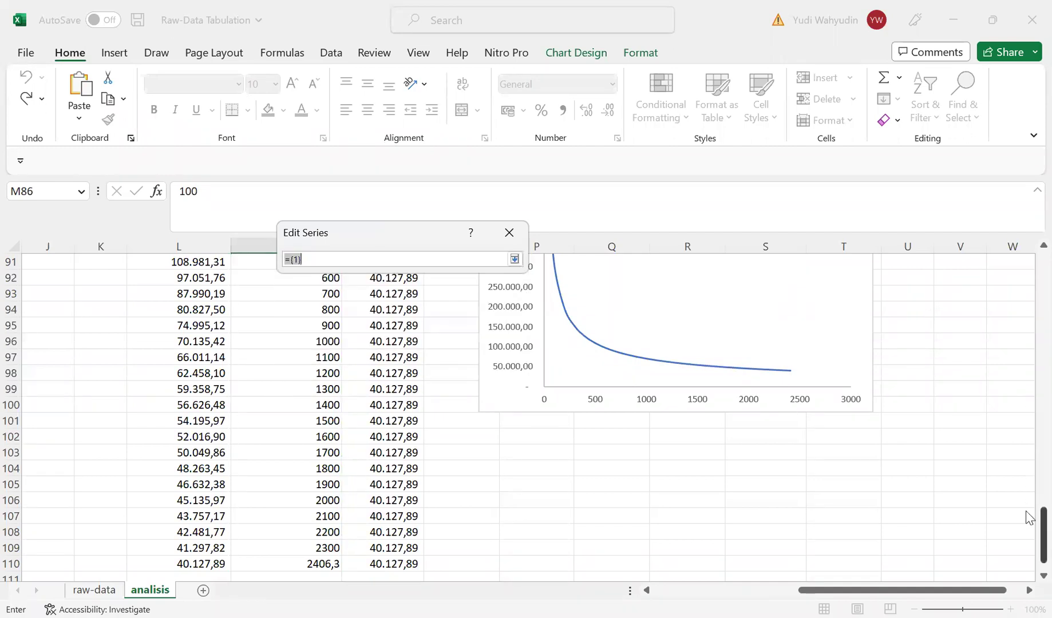
scroll(1029, 466, up, 6)
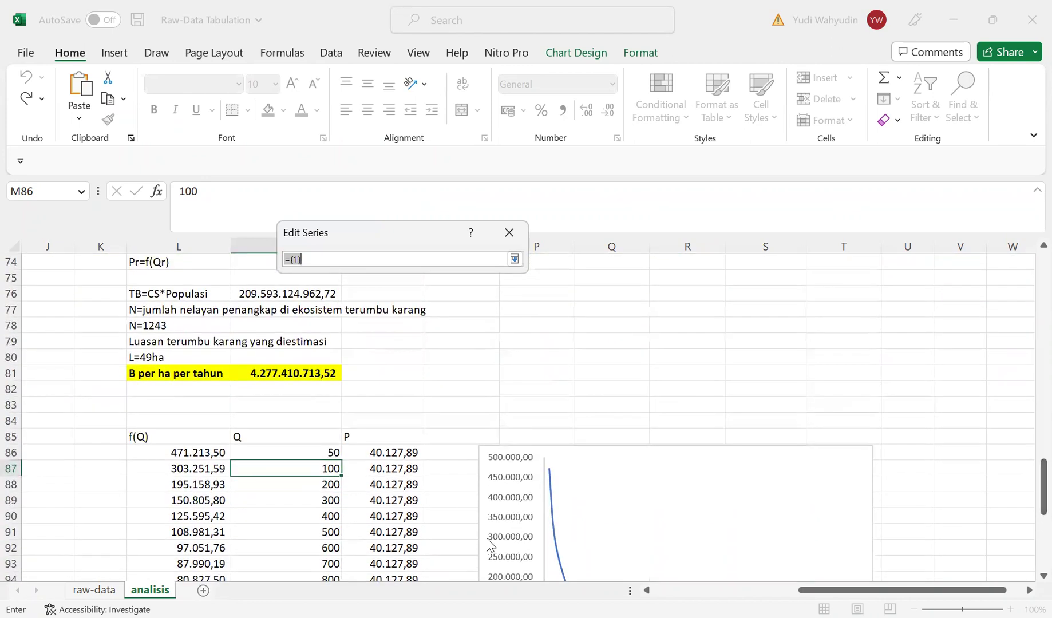
click(376, 452)
key(ctrl+shift+Down)
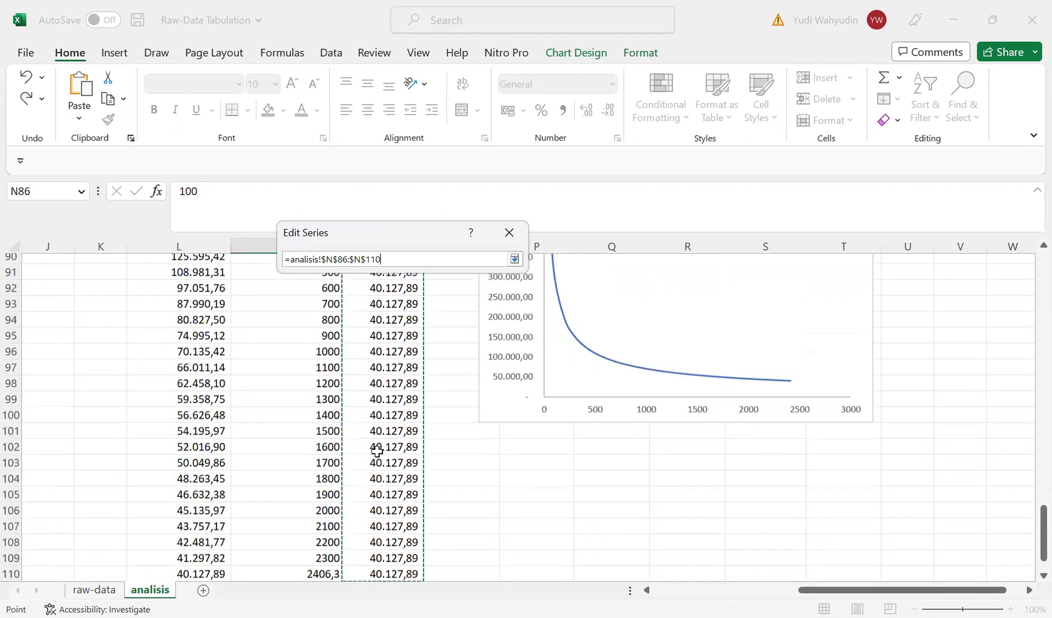
key(Return)
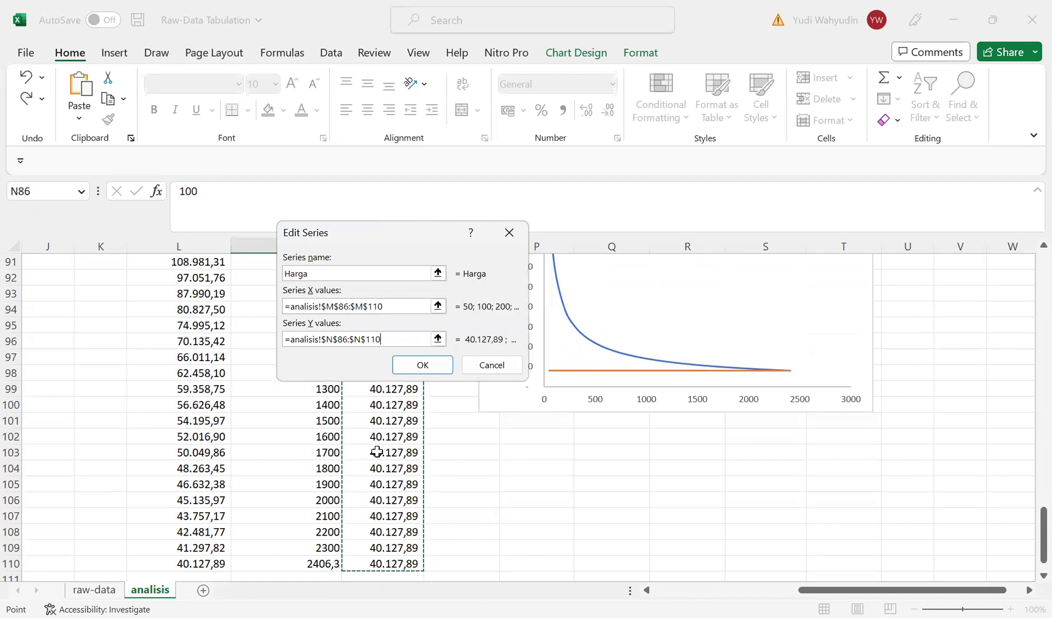
click(435, 377)
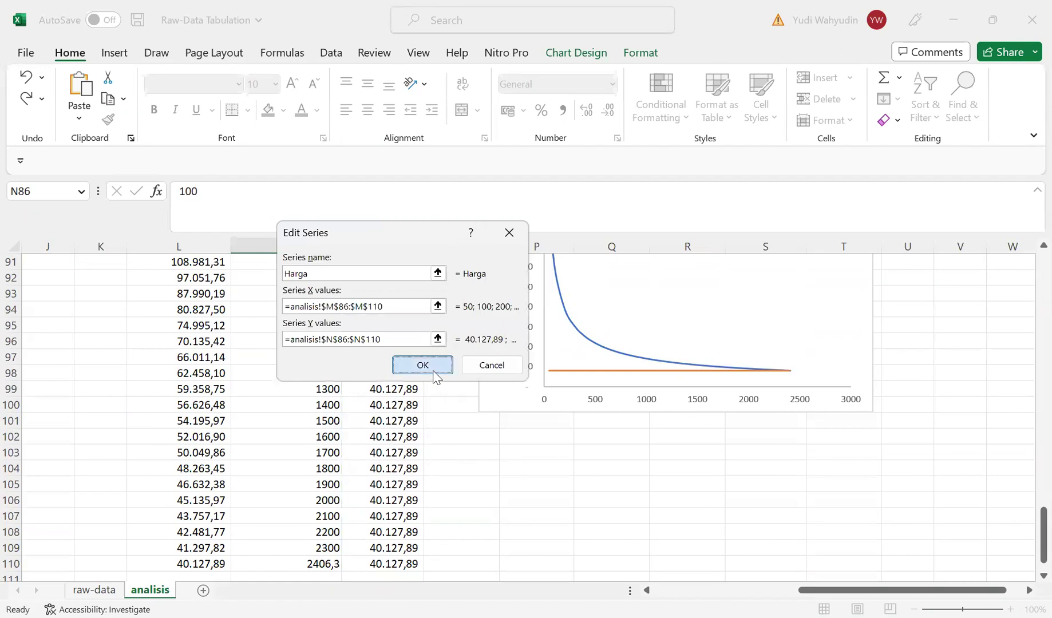
click(535, 413)
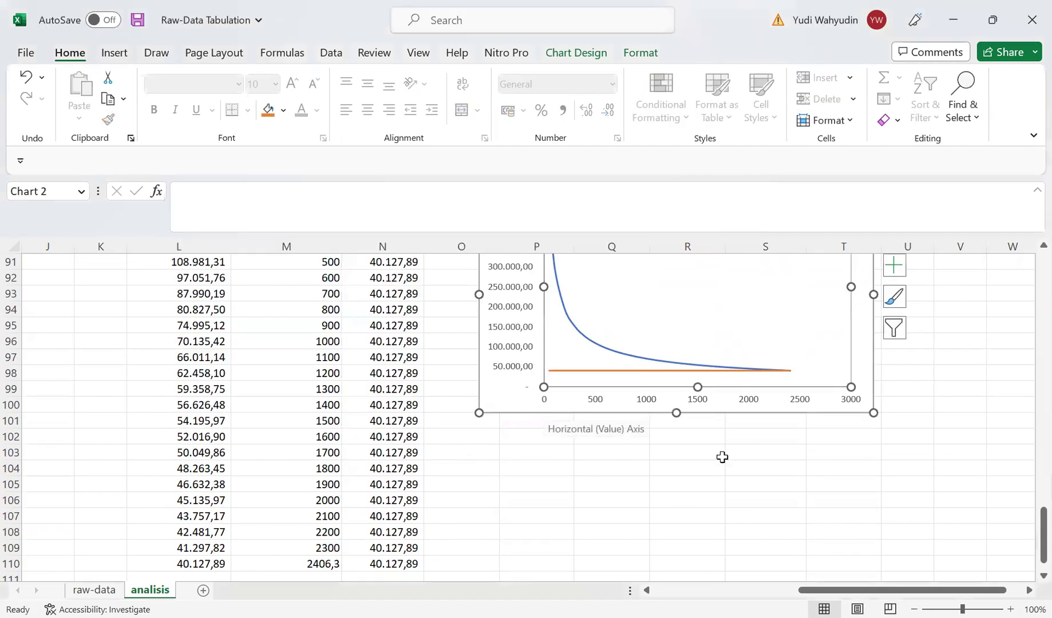
Step: Extend the f(Q), Q and P table by filling its last rows down into rows 111 and 112
drag(1028, 541, 1027, 521)
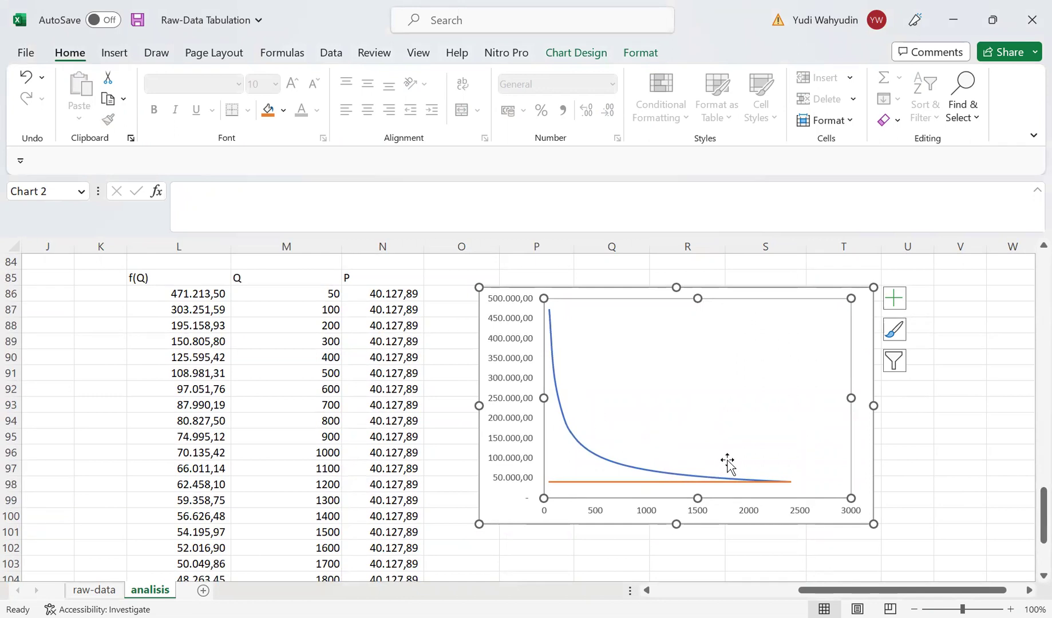
drag(1028, 515, 1027, 553)
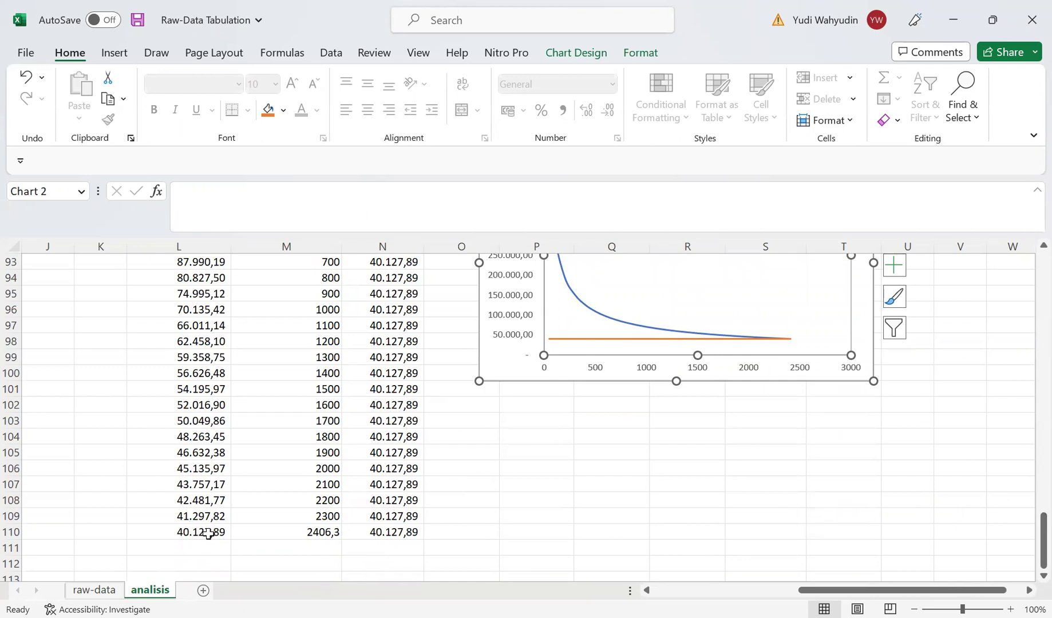
drag(200, 516, 423, 559)
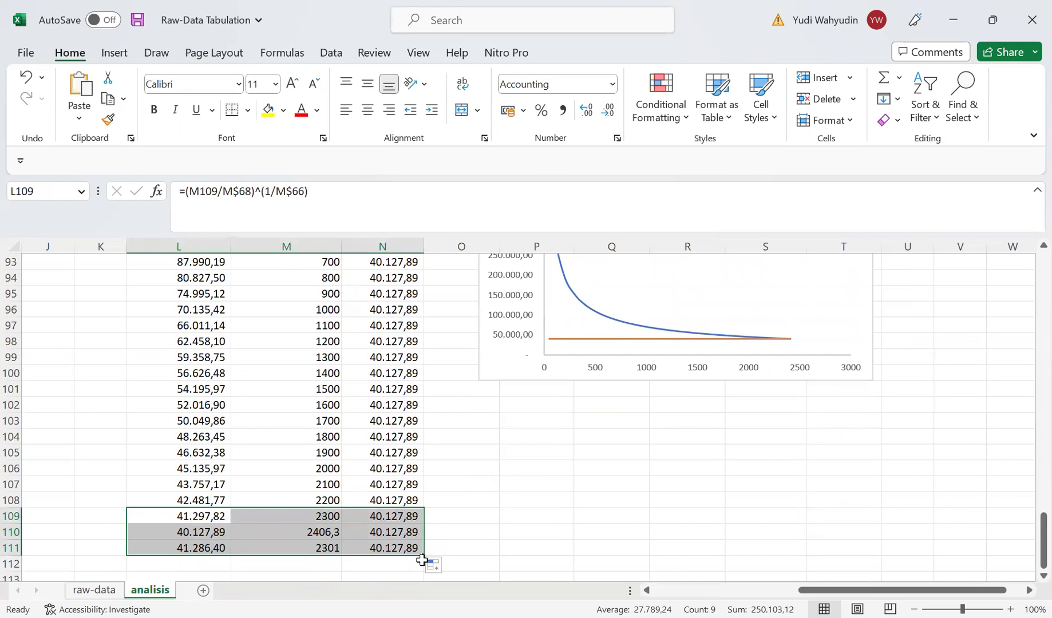
click(422, 562)
drag(351, 553, 425, 567)
click(218, 549)
click(655, 534)
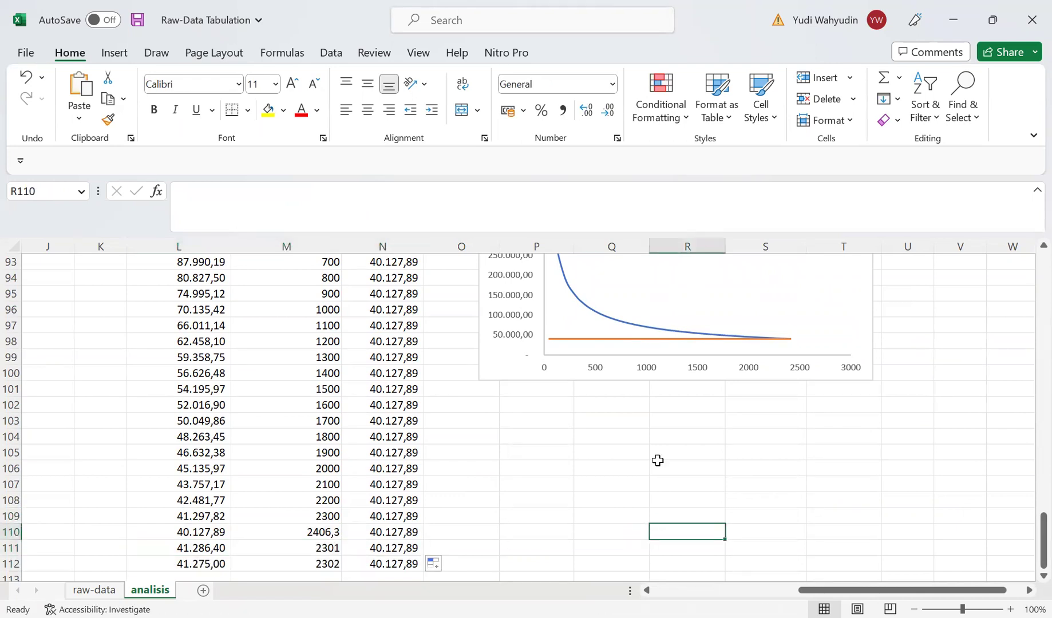
Step: Extend the Kurva Permintaan Ikan Karang series to X values M86:M112 and Y values L86:L112
click(639, 328)
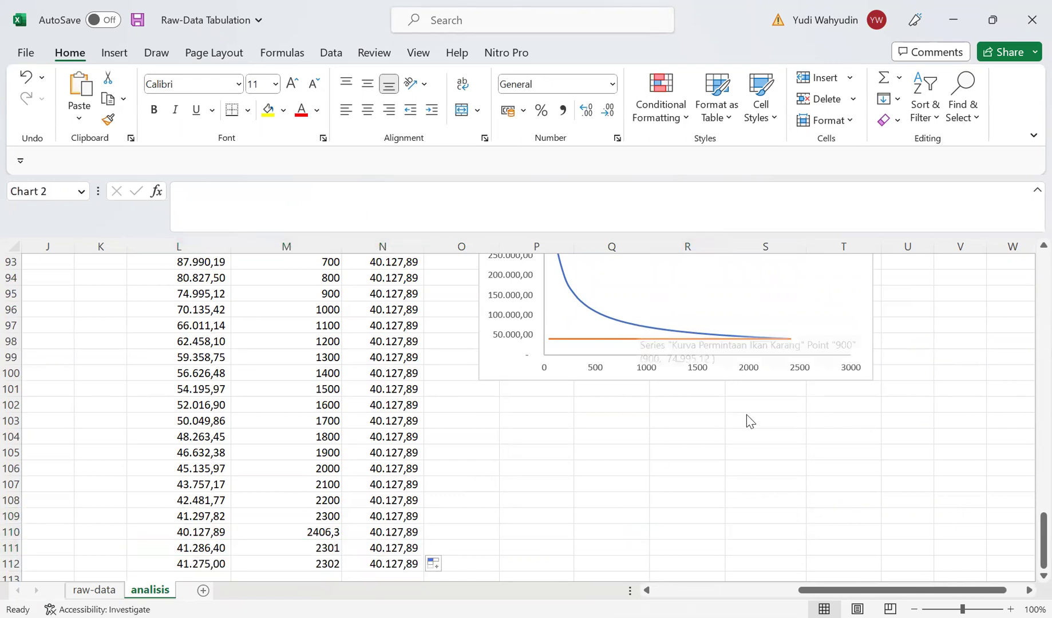
right_click(637, 324)
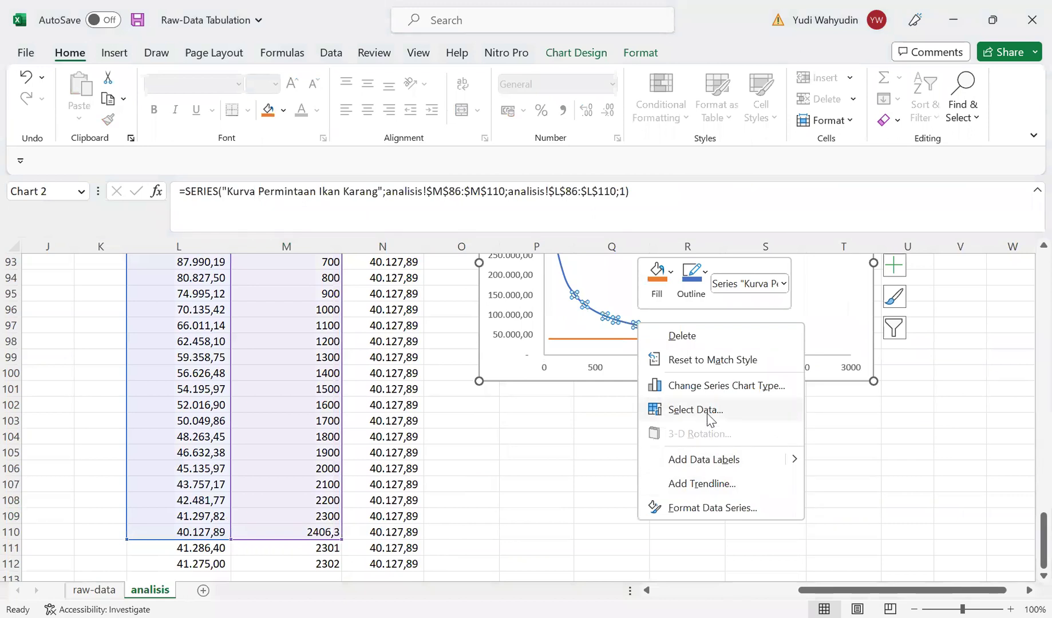
click(708, 415)
click(262, 318)
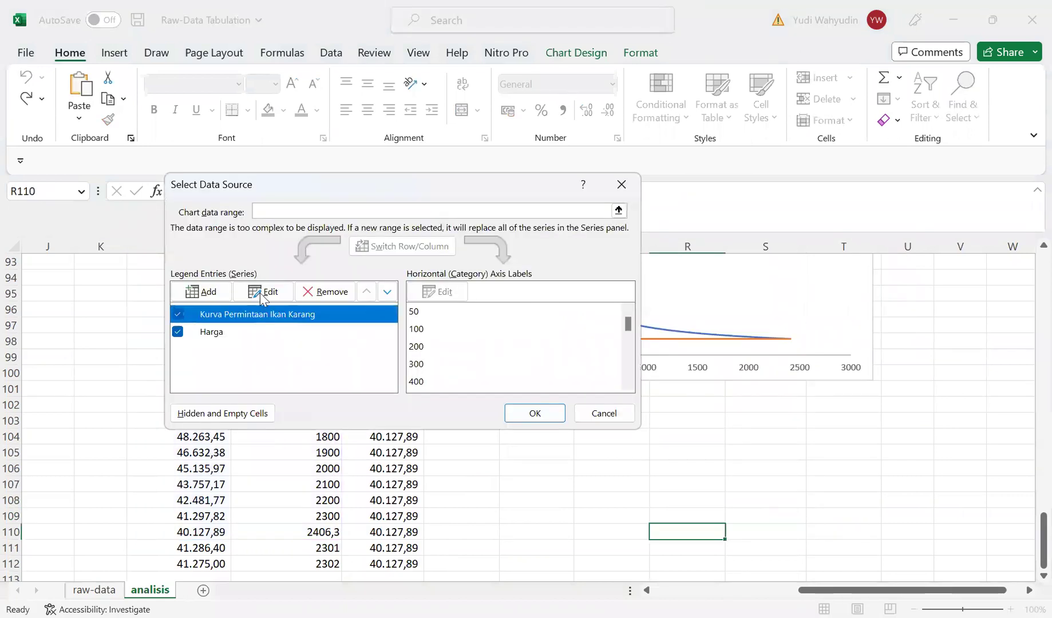
click(263, 292)
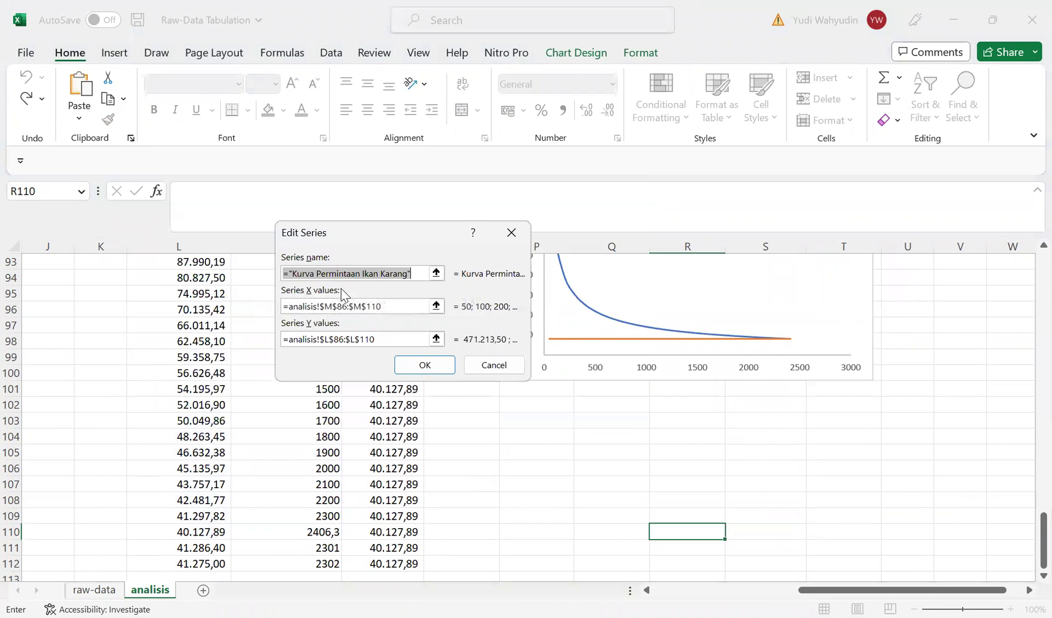
click(393, 309)
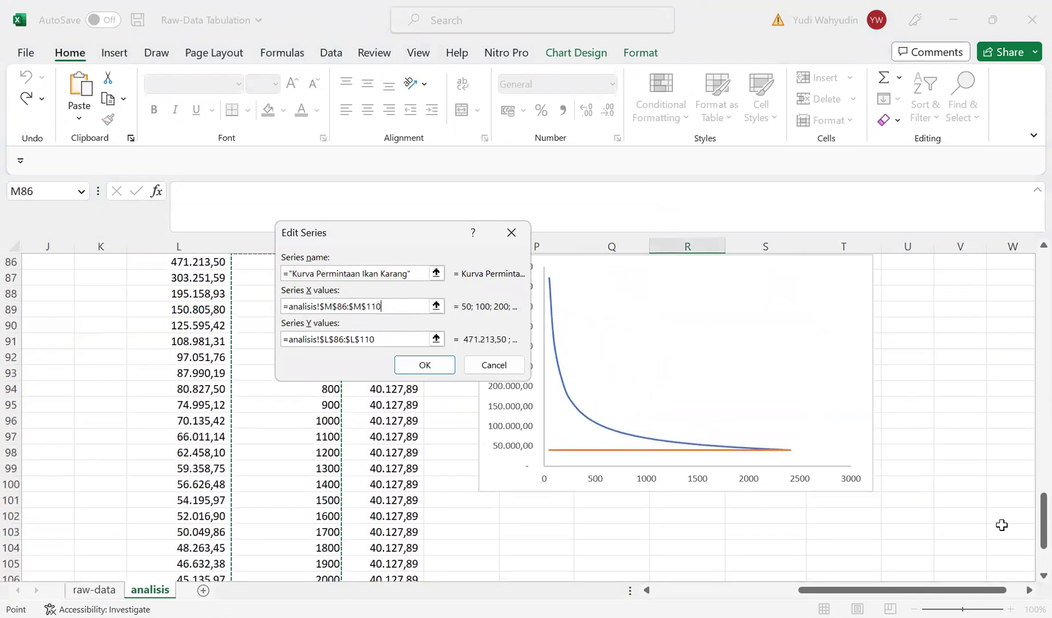
scroll(1028, 558, down, 7)
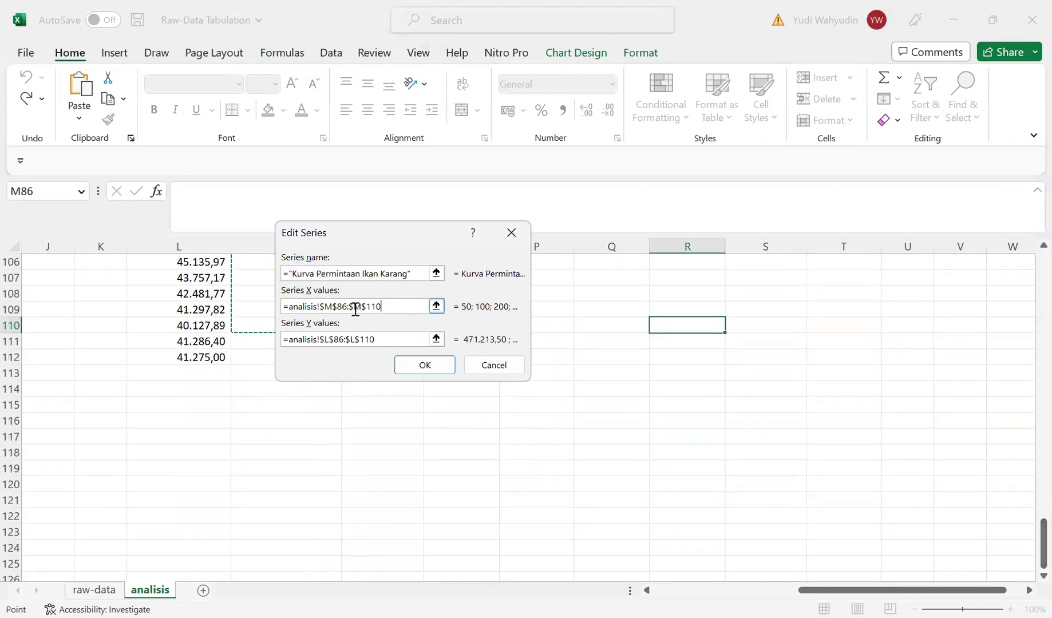
click(386, 305)
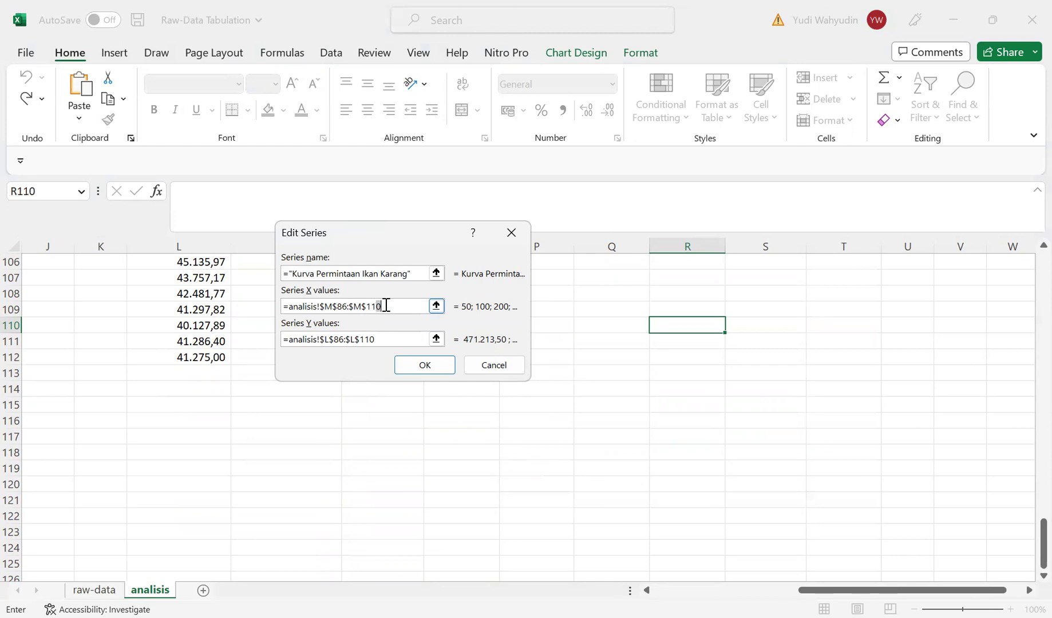
key(BackSpace)
text(2)
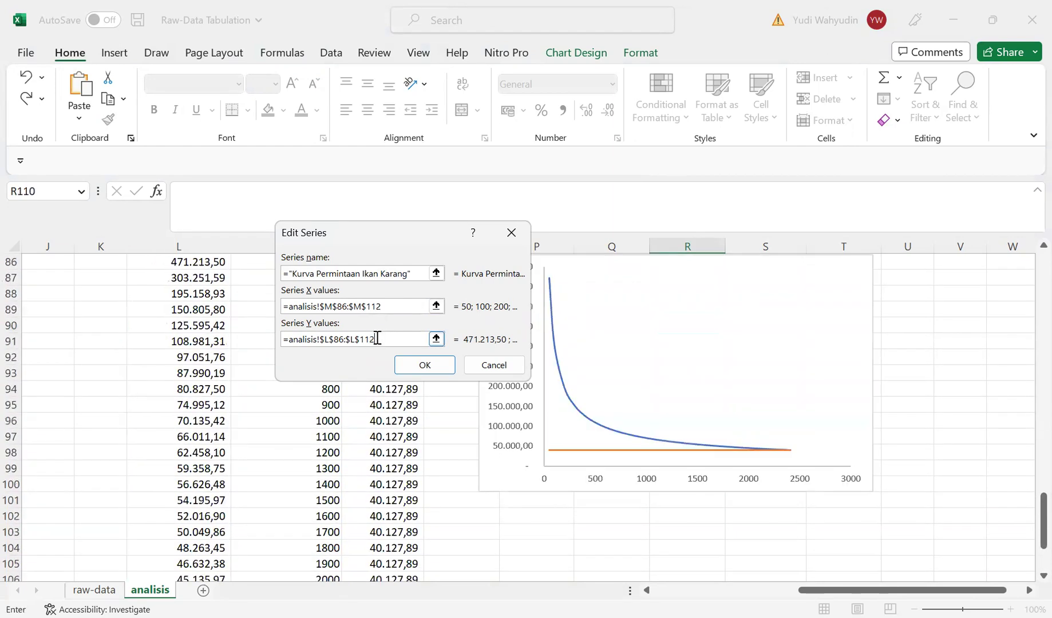
click(405, 364)
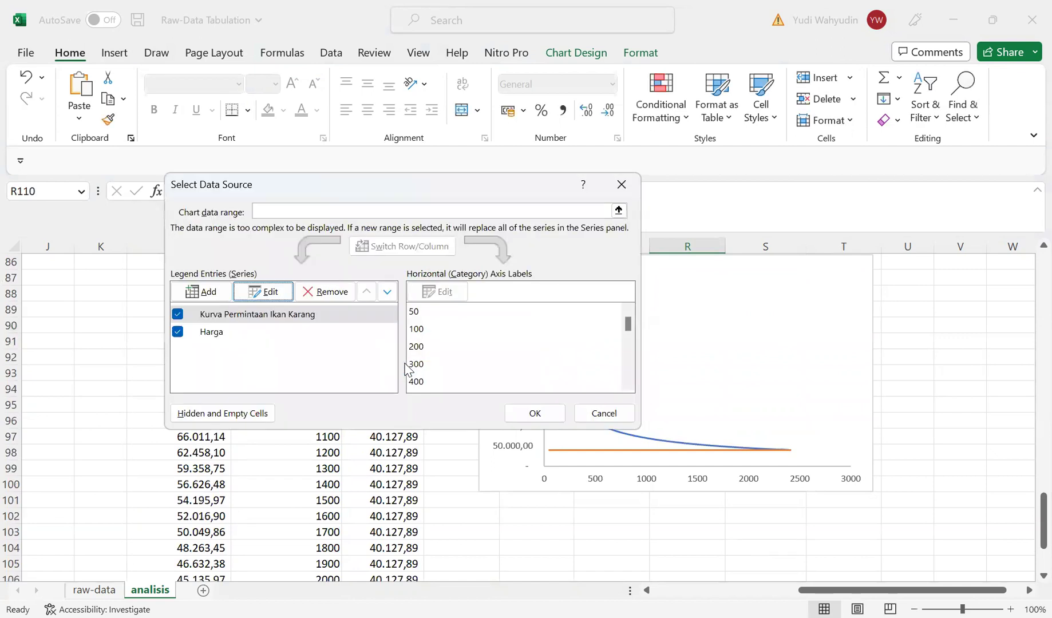
Step: Extend the Harga series to X values M86:M112 and Y values N86:N112, and apply the chart data changes
click(200, 333)
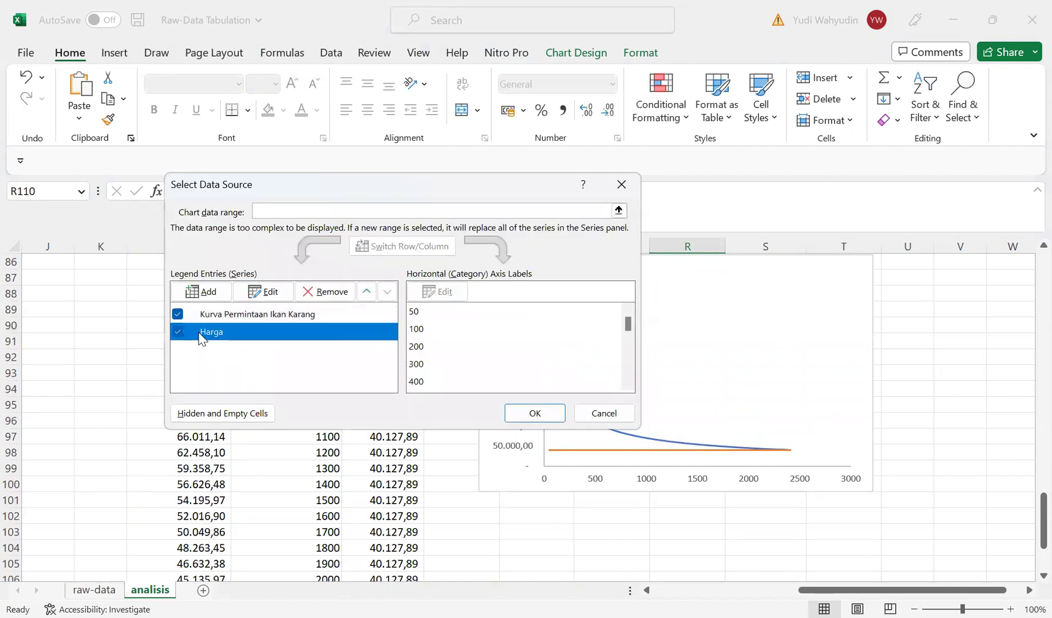
click(260, 285)
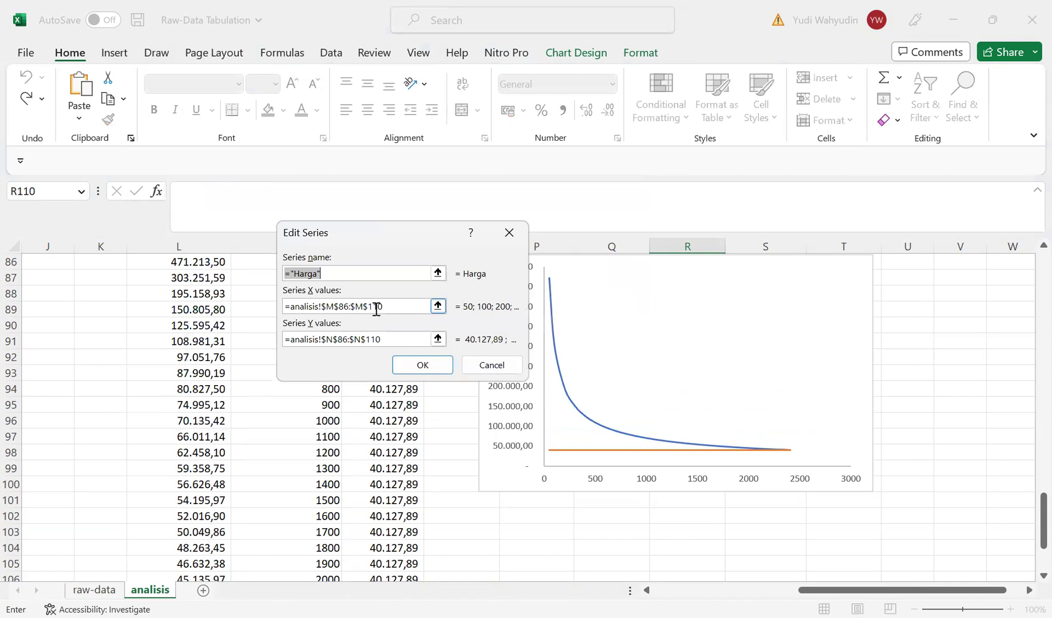
click(385, 309)
key(BackSpace)
text(2)
click(383, 338)
key(BackSpace)
text(2)
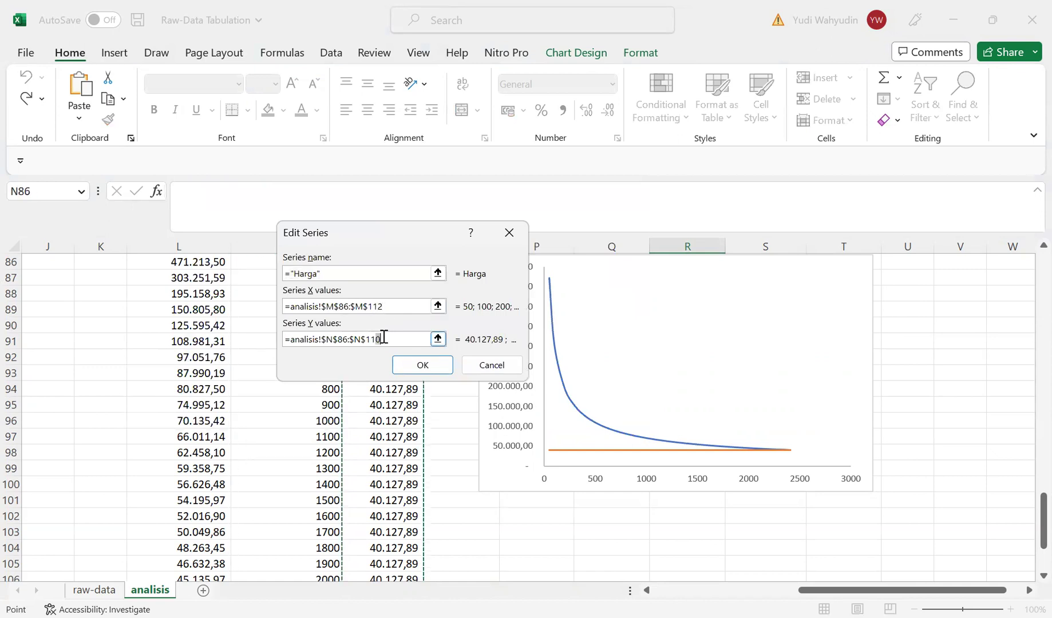
click(411, 369)
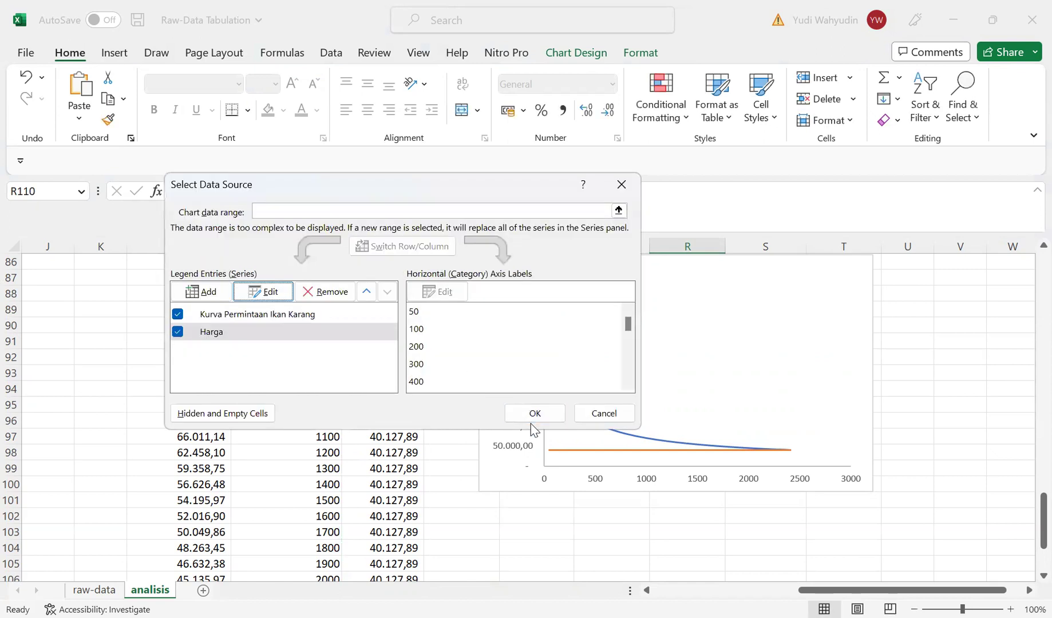
click(536, 415)
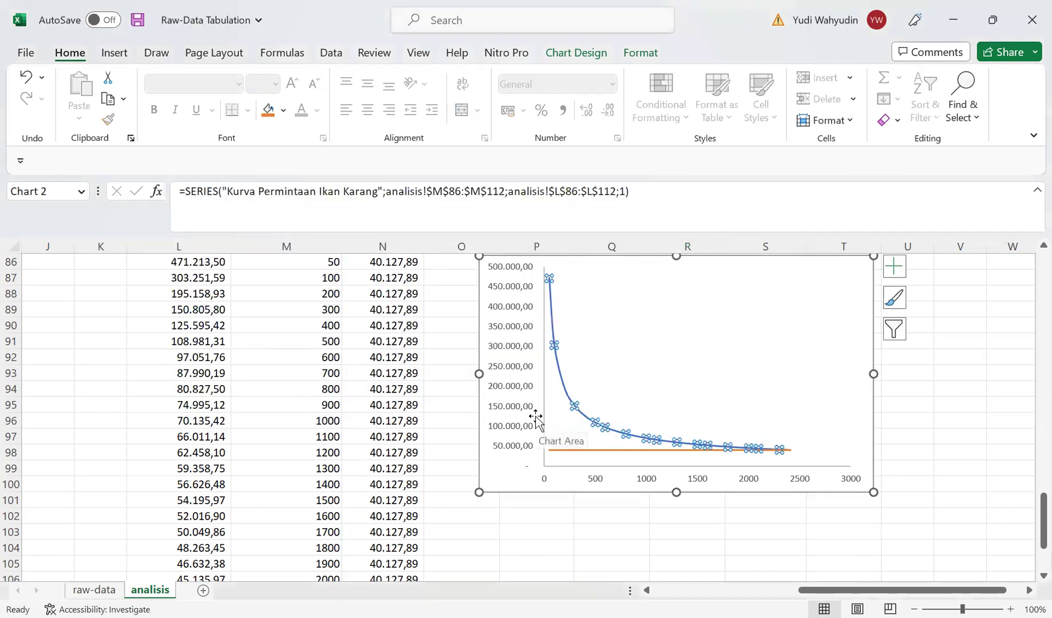
click(900, 472)
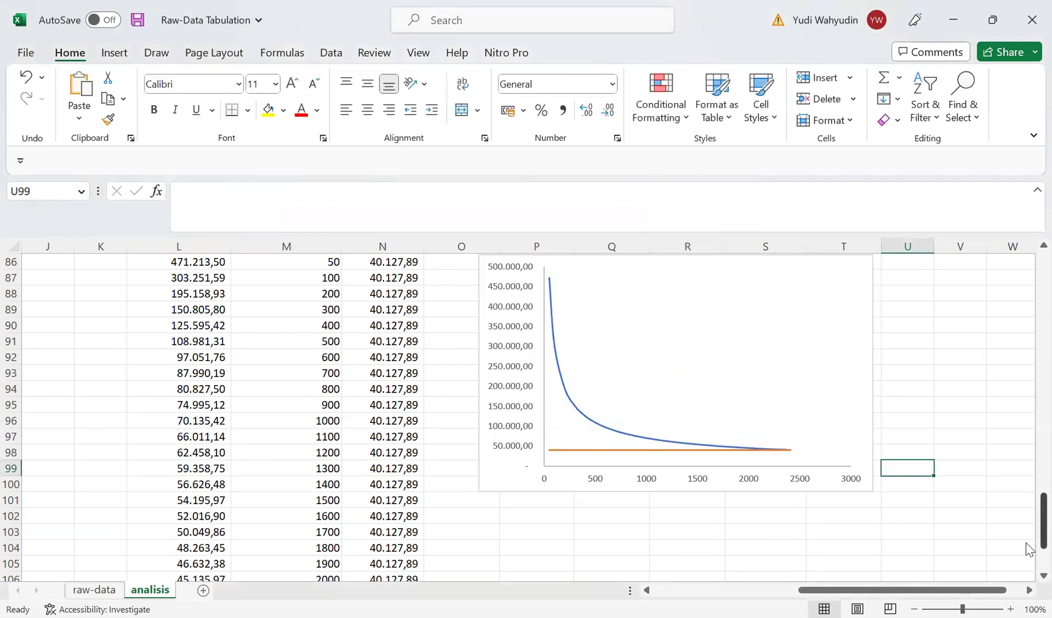
Step: Set the Q value in cell M111 to 2500
scroll(1030, 566, down, 7)
drag(200, 341, 343, 356)
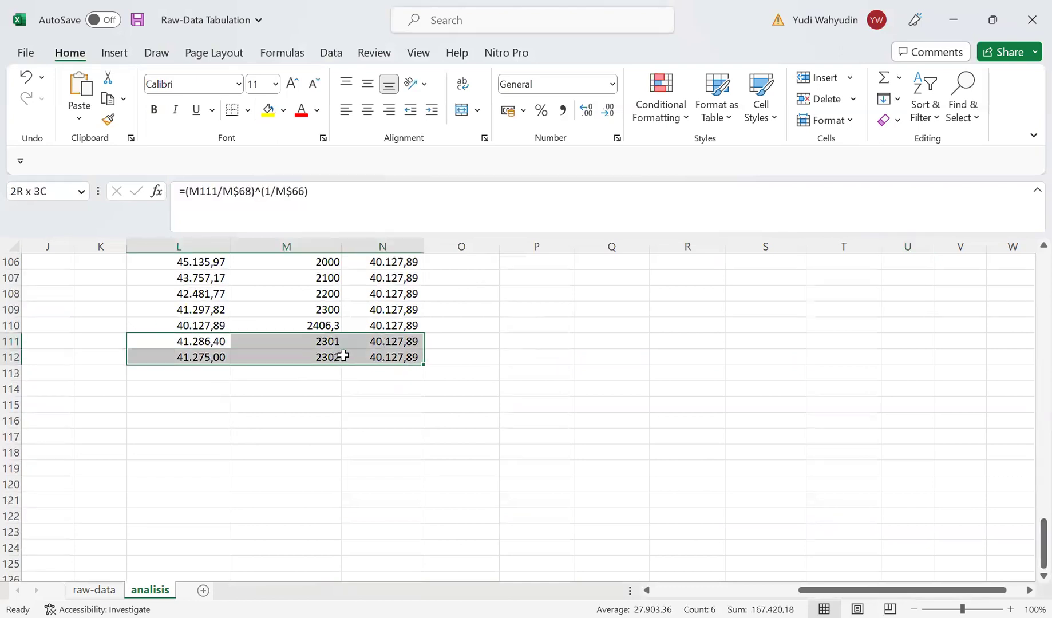
click(328, 342)
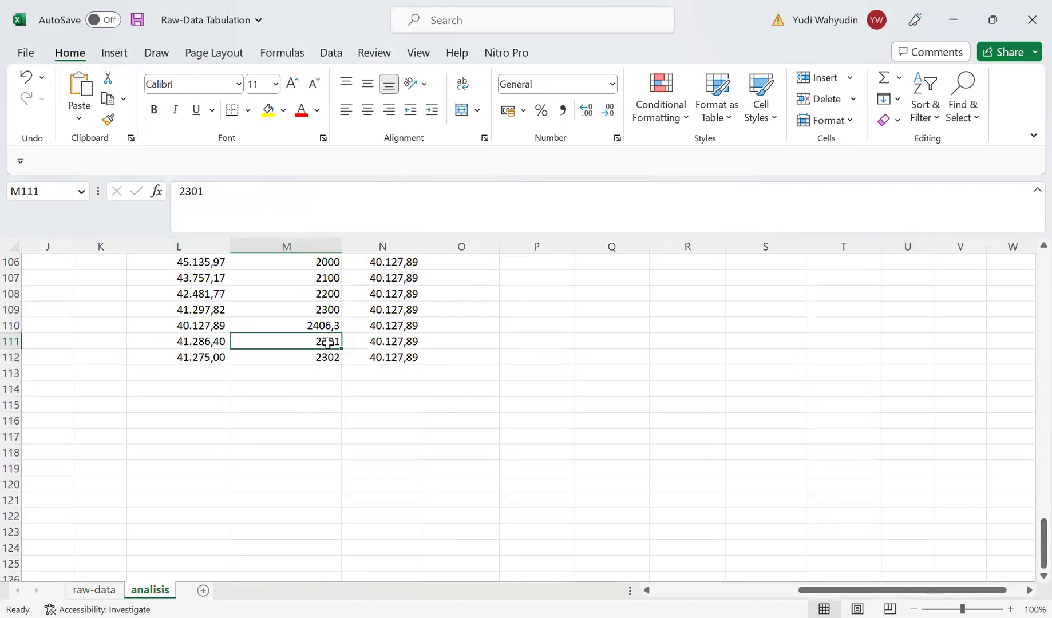
text(1)
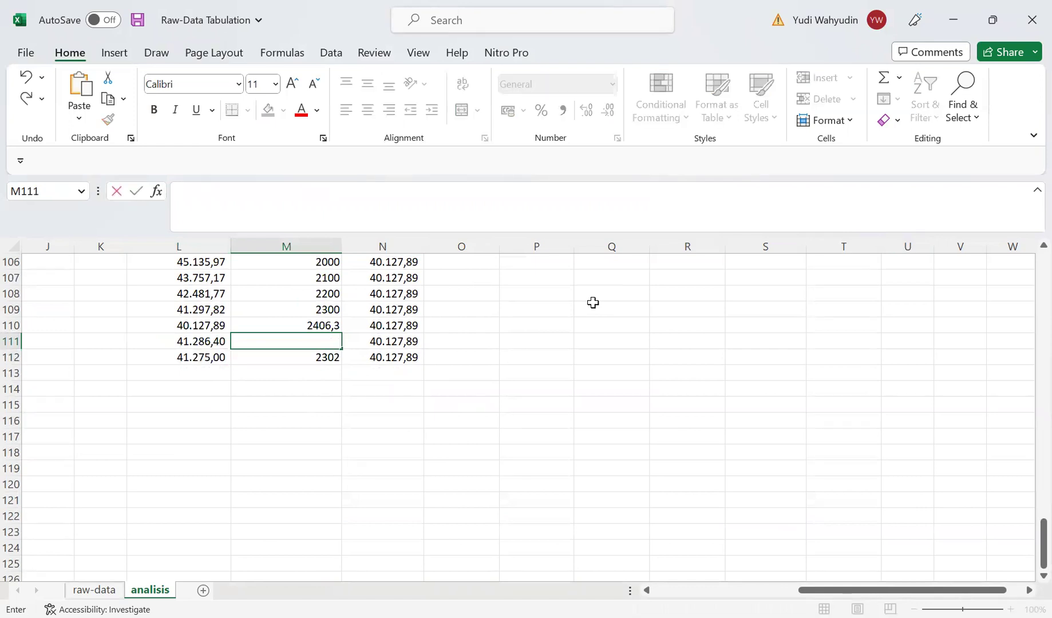
text(500)
key(Return)
Step: Try to fill the table rows L110:N111 down into row 112
drag(195, 341, 351, 343)
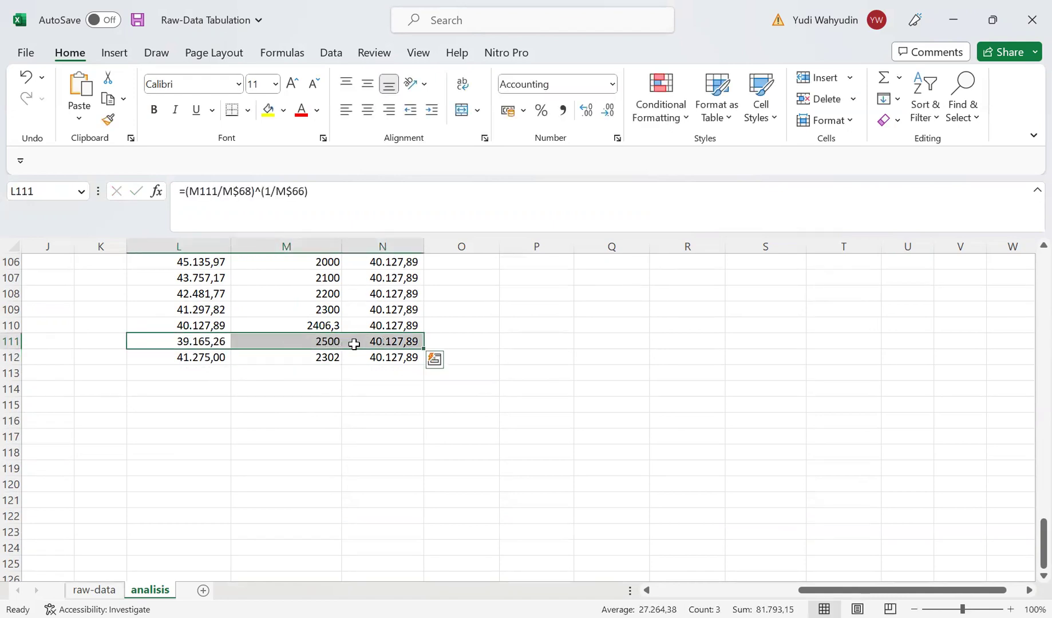
click(212, 327)
drag(211, 324, 422, 365)
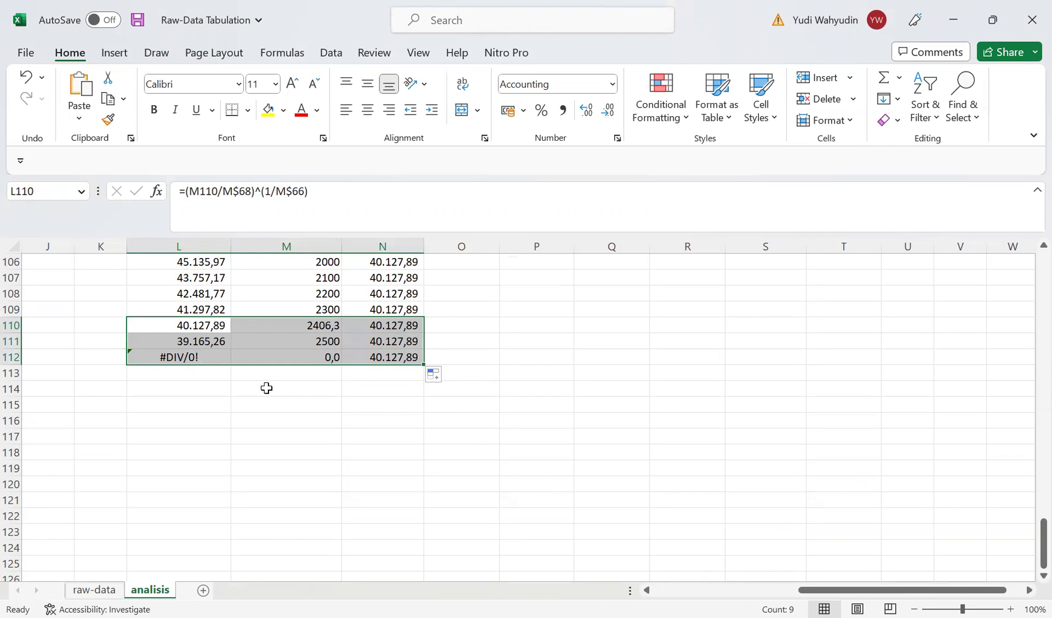
Step: Clear the contents of cells L112:N112 in the last table row
click(209, 357)
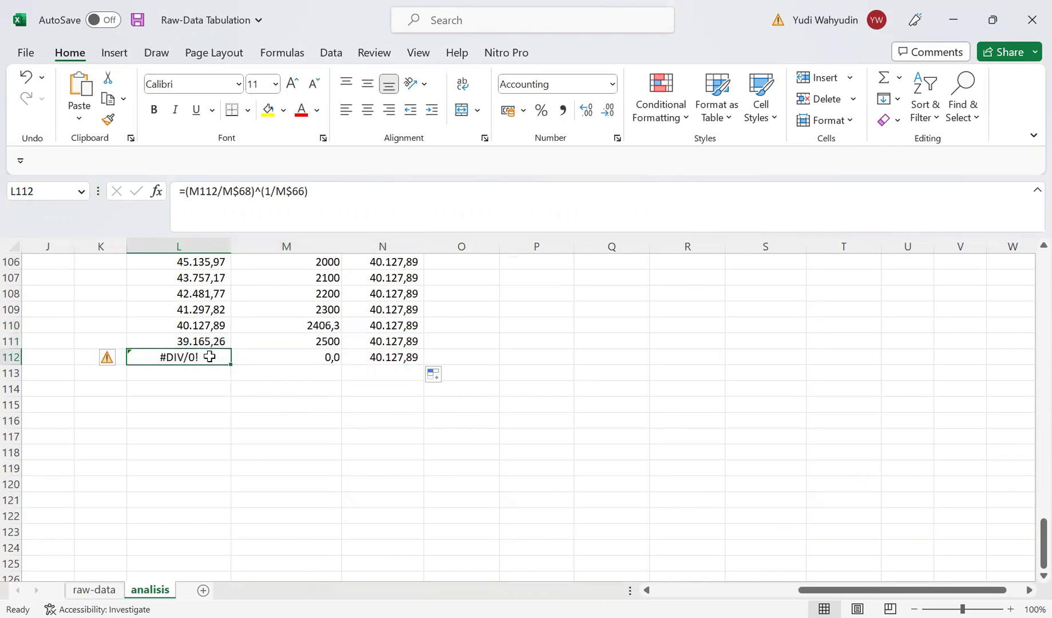
key(shift+Right)
key(shift+Right)
key(Delete)
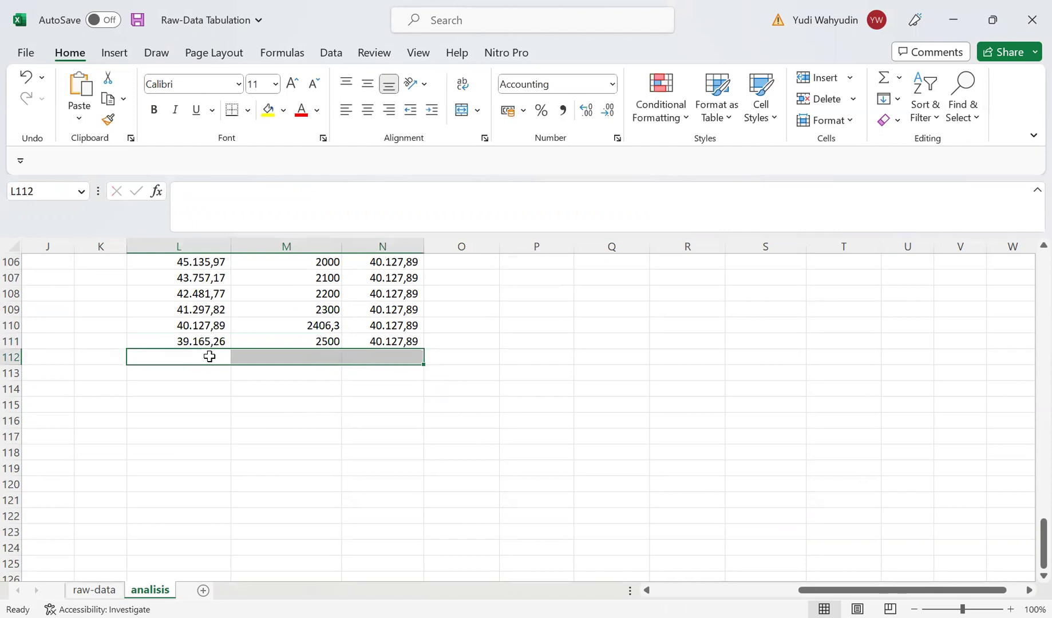
Step: Fill the table row L111:N111 down into row 112
scroll(1029, 301, up, 7)
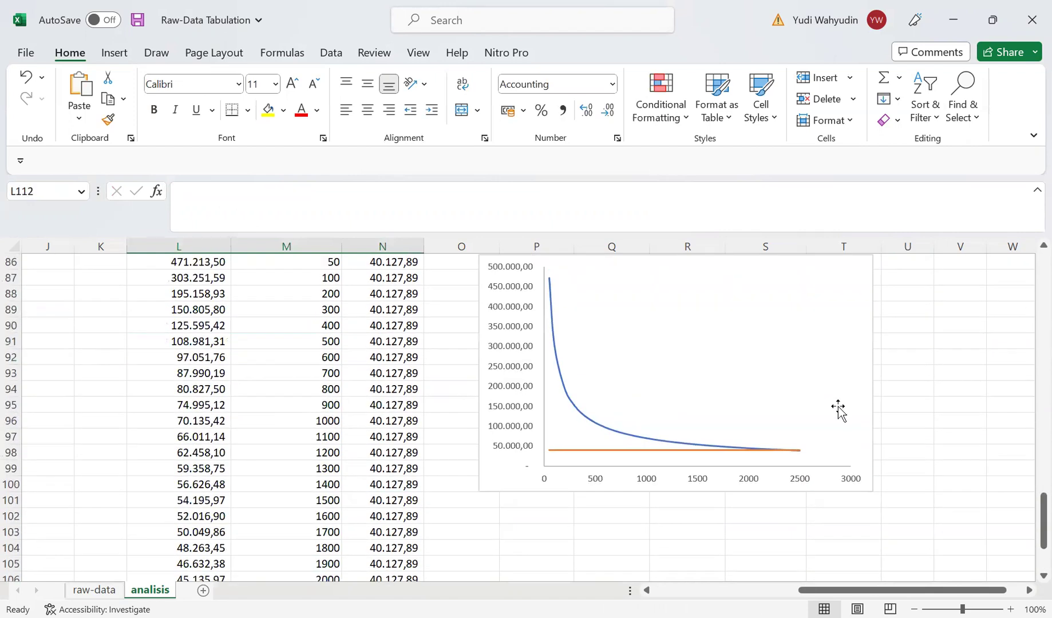
drag(1043, 518, 1042, 538)
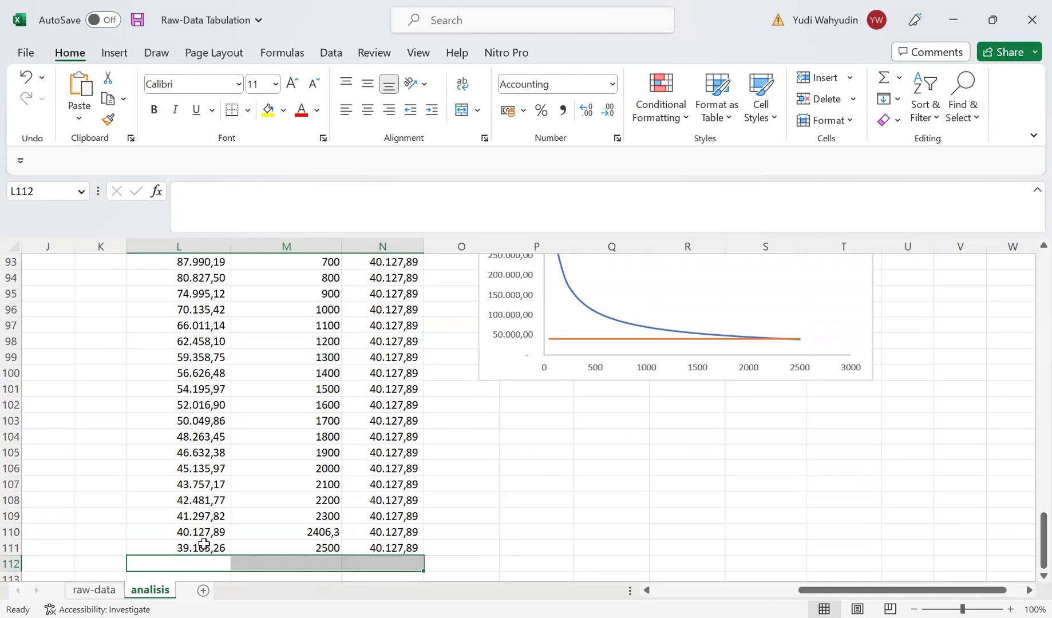
drag(209, 548, 363, 545)
drag(426, 555, 426, 566)
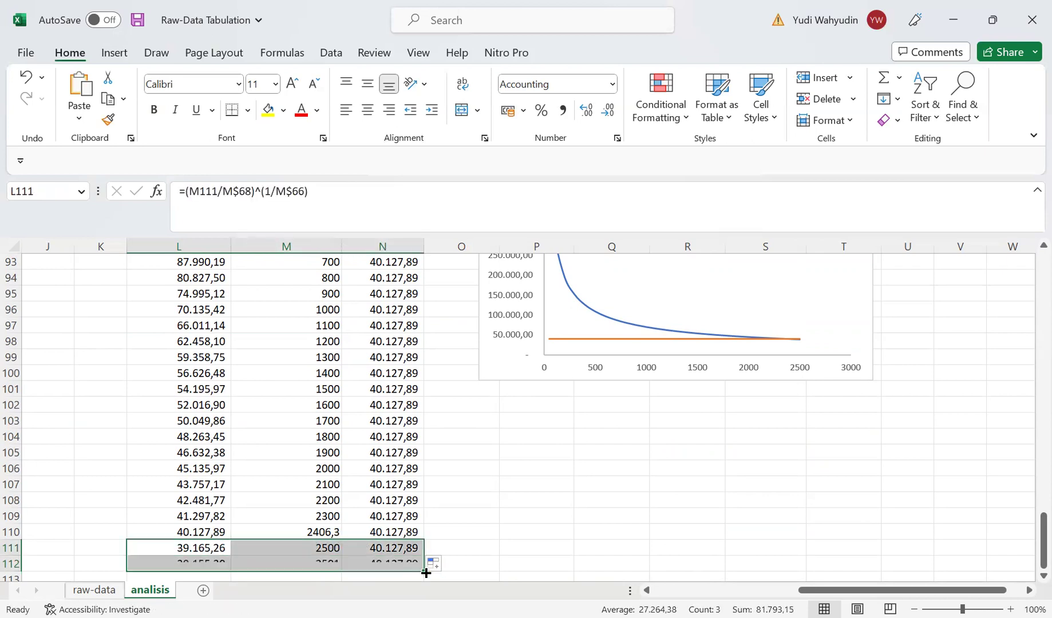
Step: Set the Q value in cell M112 to 3000
click(304, 564)
text(3000)
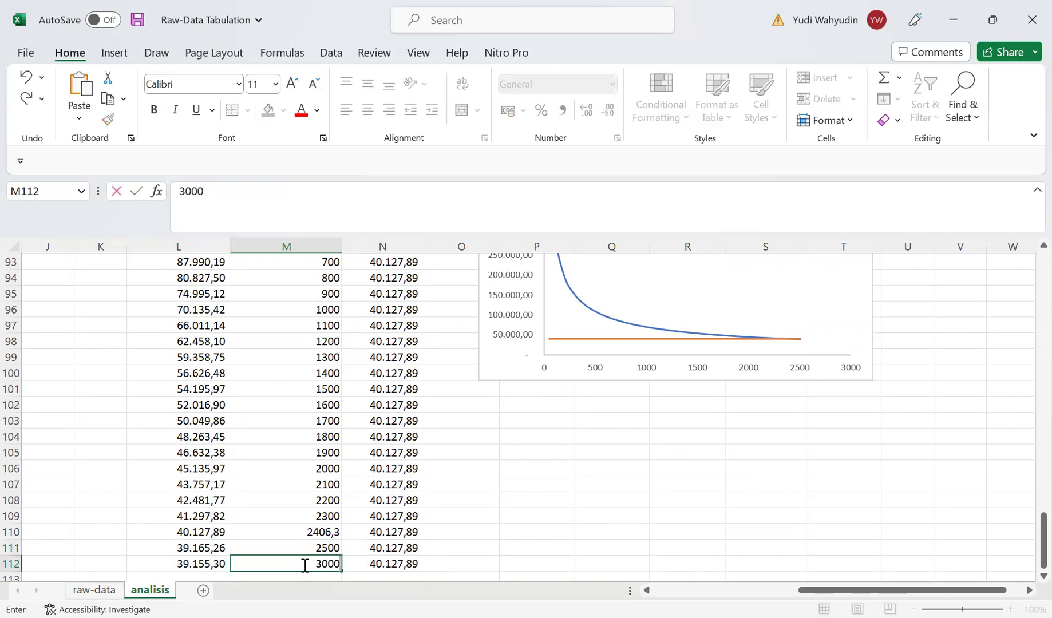
key(Return)
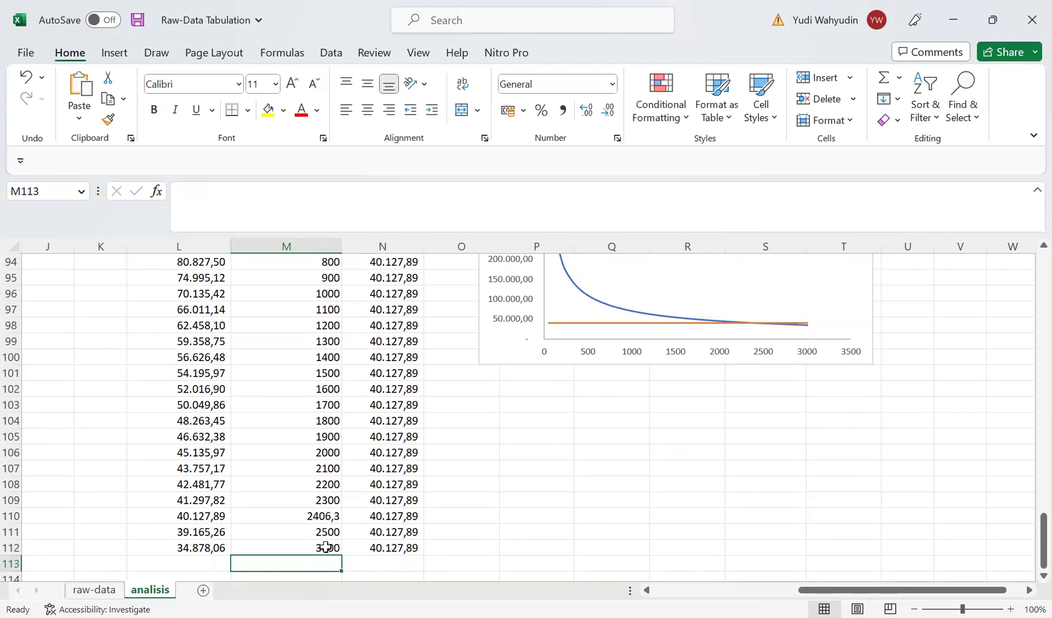
Step: Set the Q value in cell M112 of the last table row to 3500
click(325, 547)
text(3)
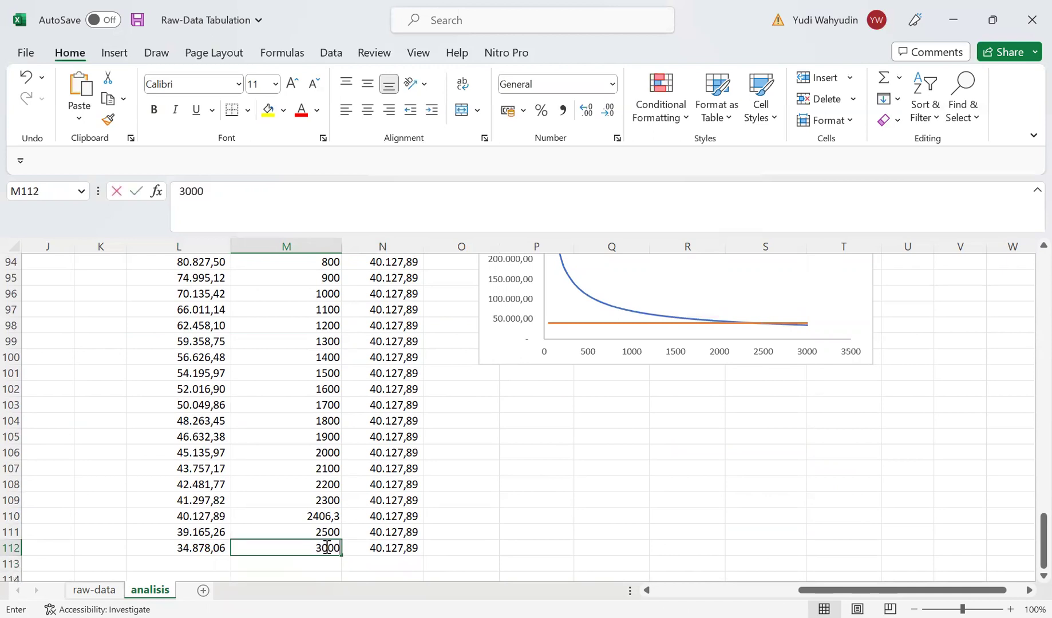
text(500)
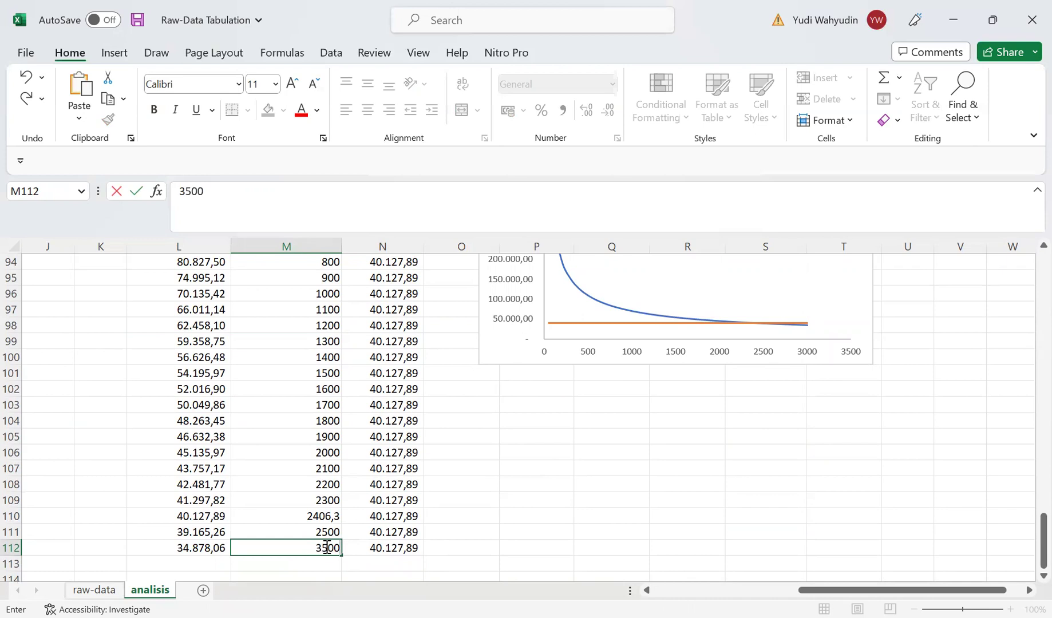
key(Return)
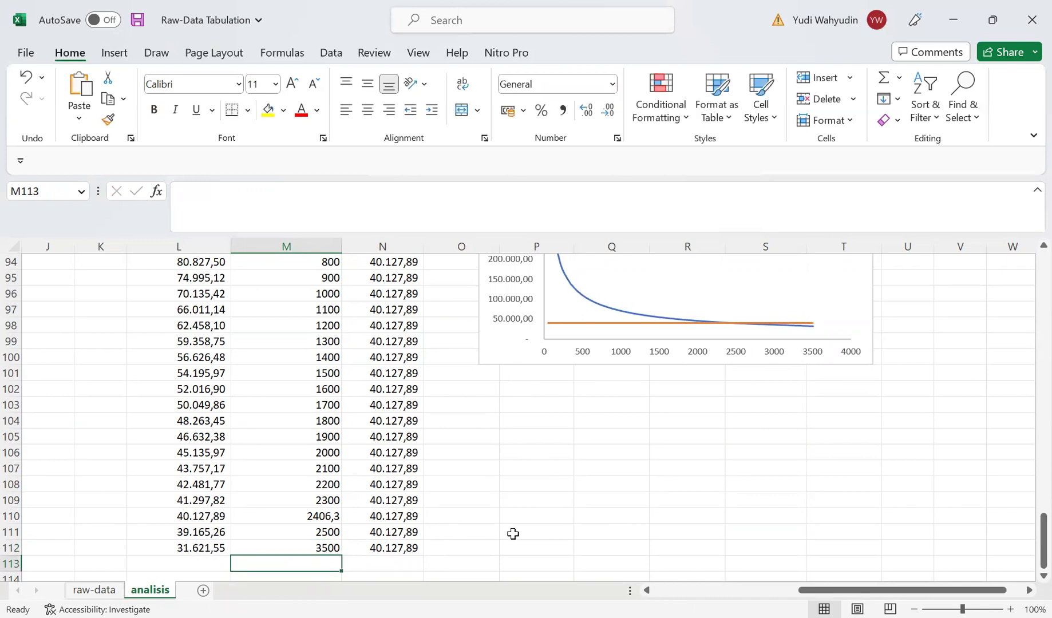
Step: Add a Qr heading in K85 beside the f(Q) column and link K86 to the Qr value in M69
drag(1043, 522, 1030, 511)
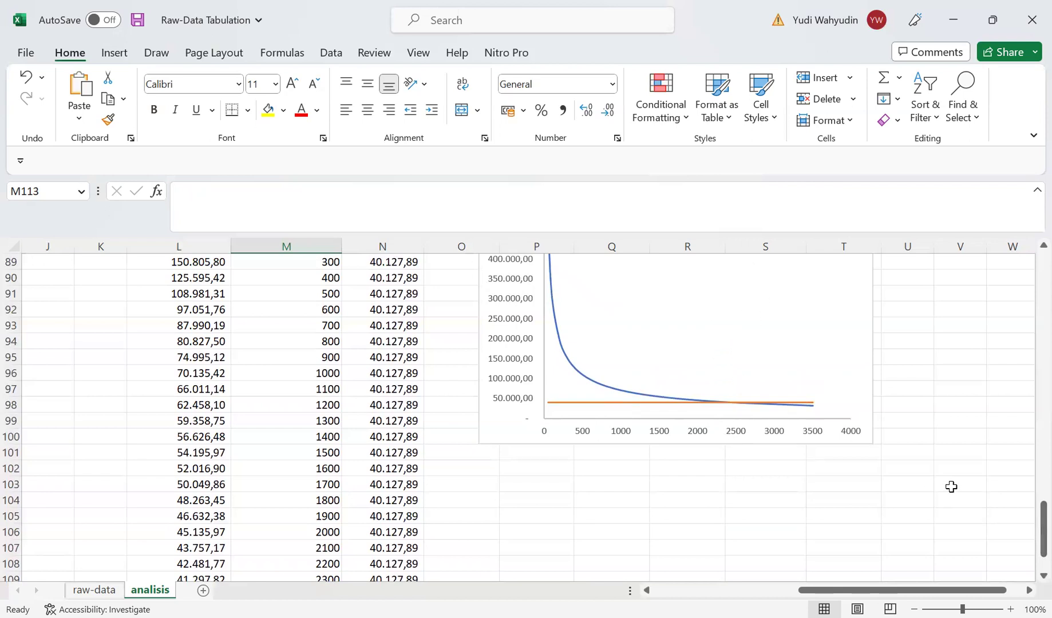
mouse_move(1027, 517)
mouse_down()
mouse_move(1027, 498)
mouse_move(1026, 507)
mouse_up()
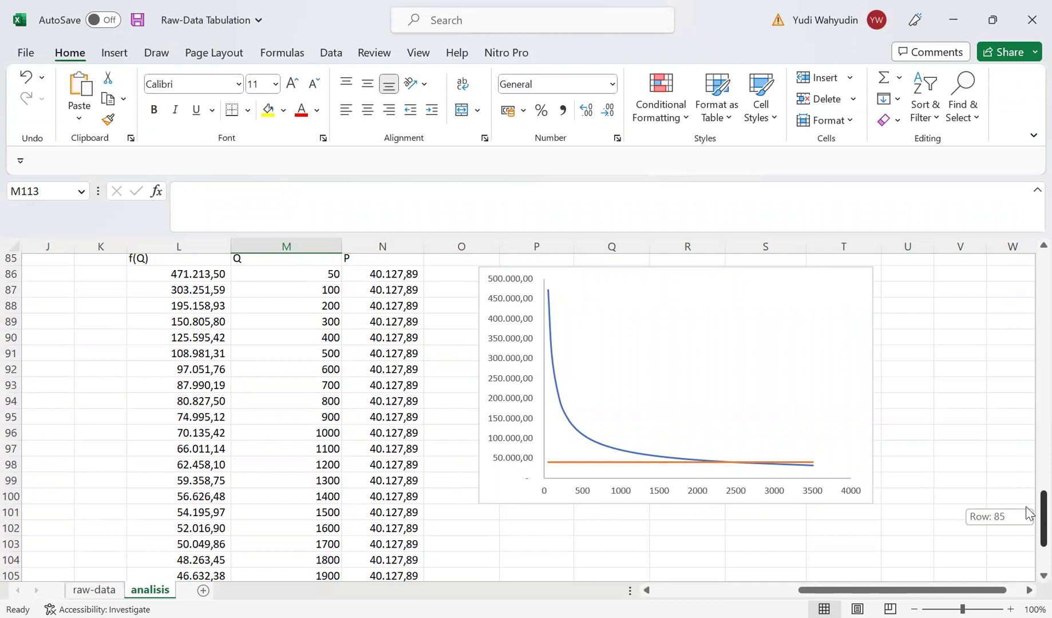
drag(1027, 507, 1026, 505)
click(103, 261)
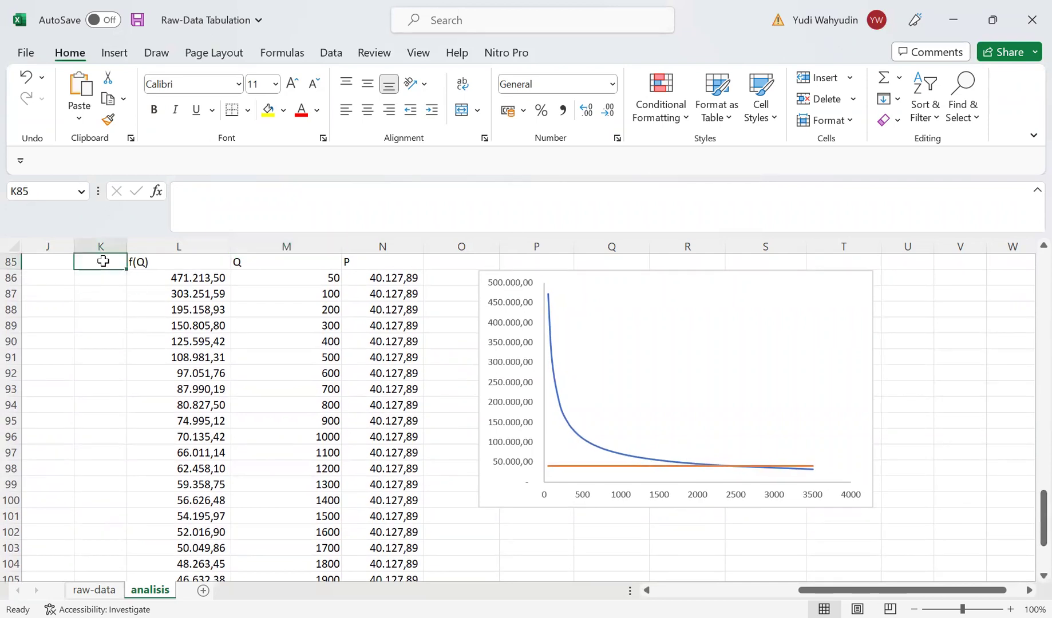
text(Qr)
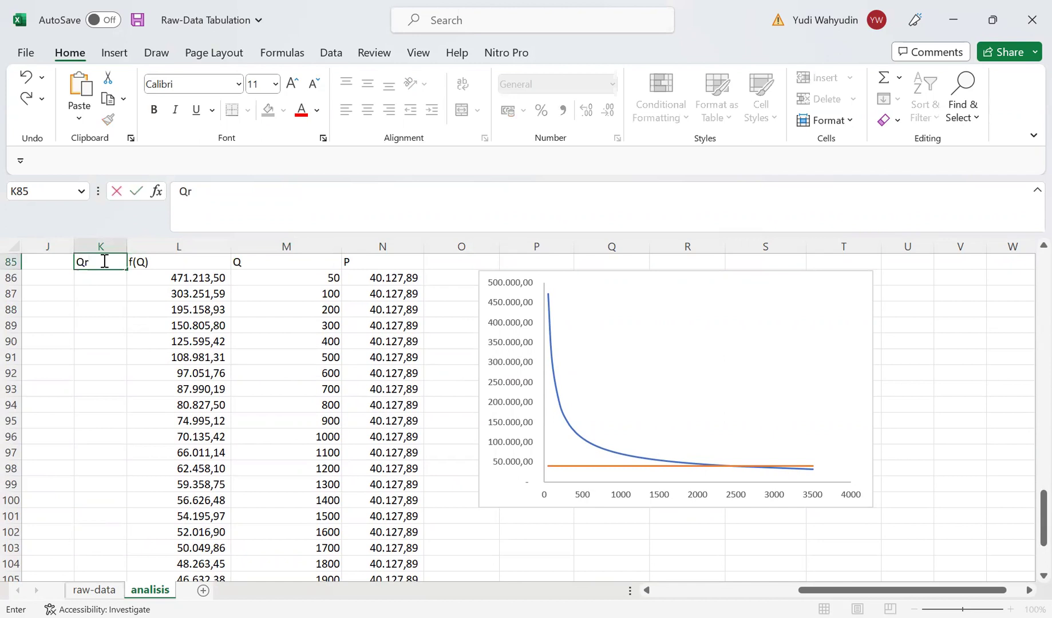
key(Return)
text(=)
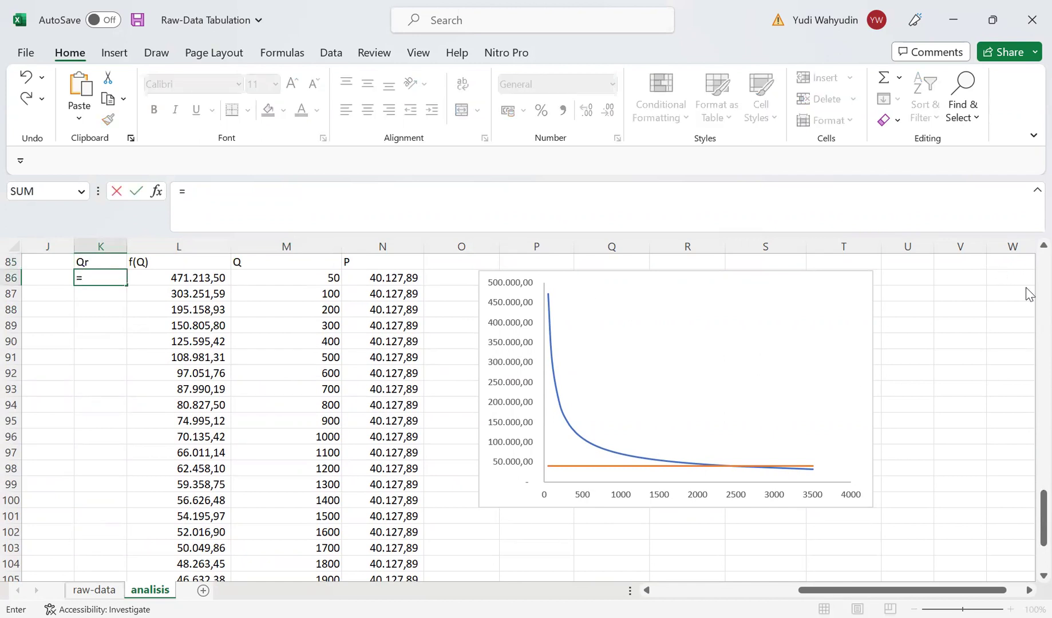
scroll(1026, 291, up, 7)
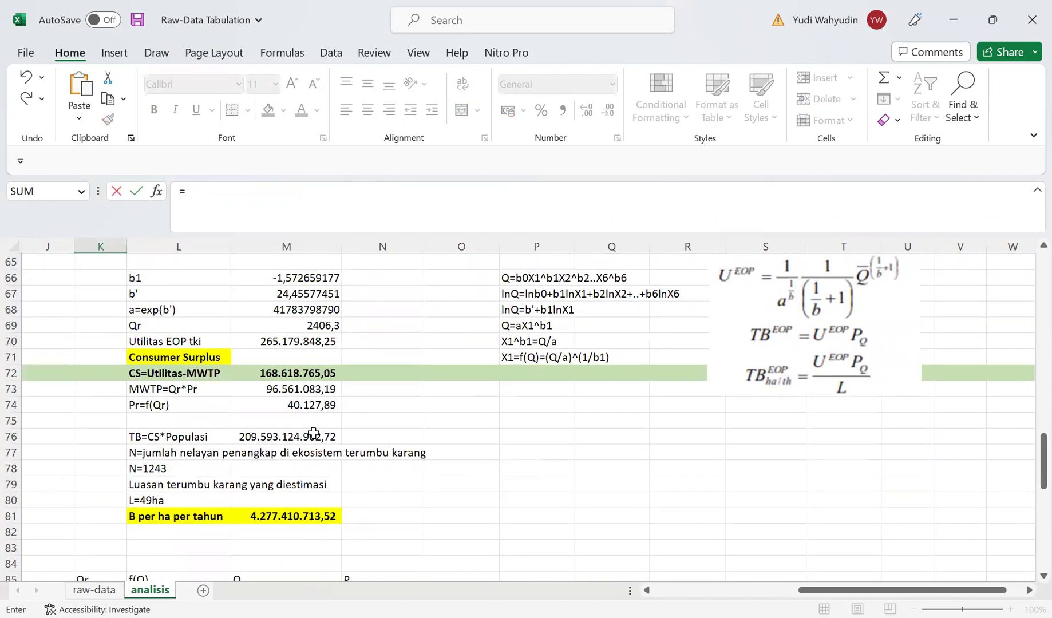
click(318, 327)
key(Return)
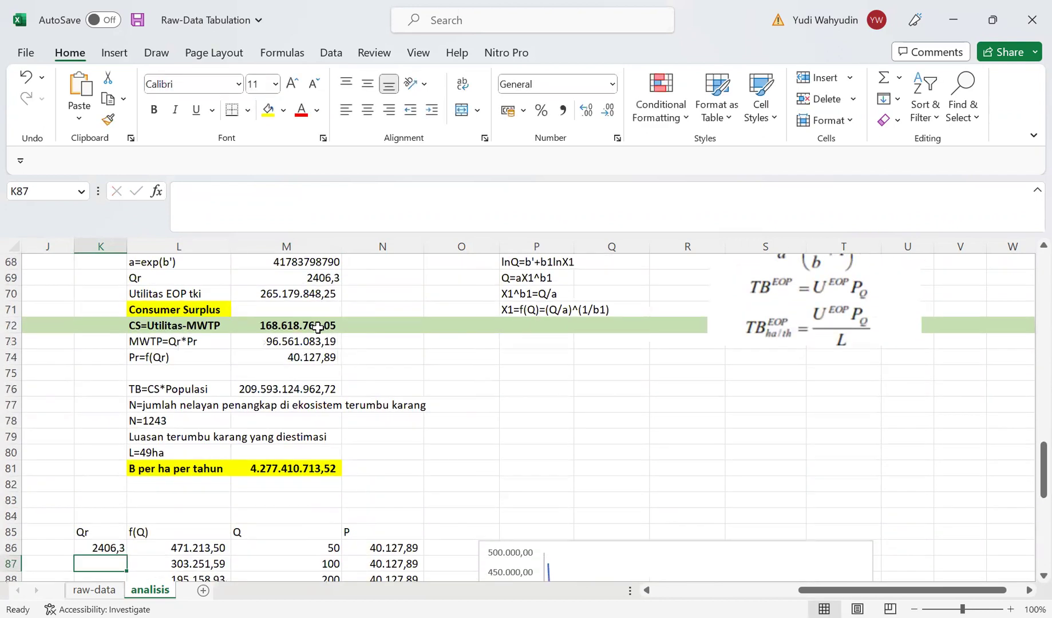
Step: Enter =K86 in K87 and copy it down the Qr column to row 112
text(=)
key(Up)
key(Return)
key(Up)
key(ctrl+c)
key(shift+Down)
key(shift+Down)
key(shift+Down)
key(shift+Down)
key(shift+Down)
key(shift+Down)
key(shift+Down)
key(shift+Down)
key(shift+Down)
key(shift+Down)
key(shift+Down)
key(shift+Down)
key(shift+Down)
key(shift+Down)
key(shift+Down)
key(shift+Down)
key(shift+Down)
key(shift+Down)
key(shift+Down)
key(shift+Down)
key(shift+Down)
key(shift+Down)
key(shift+Down)
key(shift+Down)
key(shift+Down)
key(shift+Down)
key(shift+Down)
key(shift+Down)
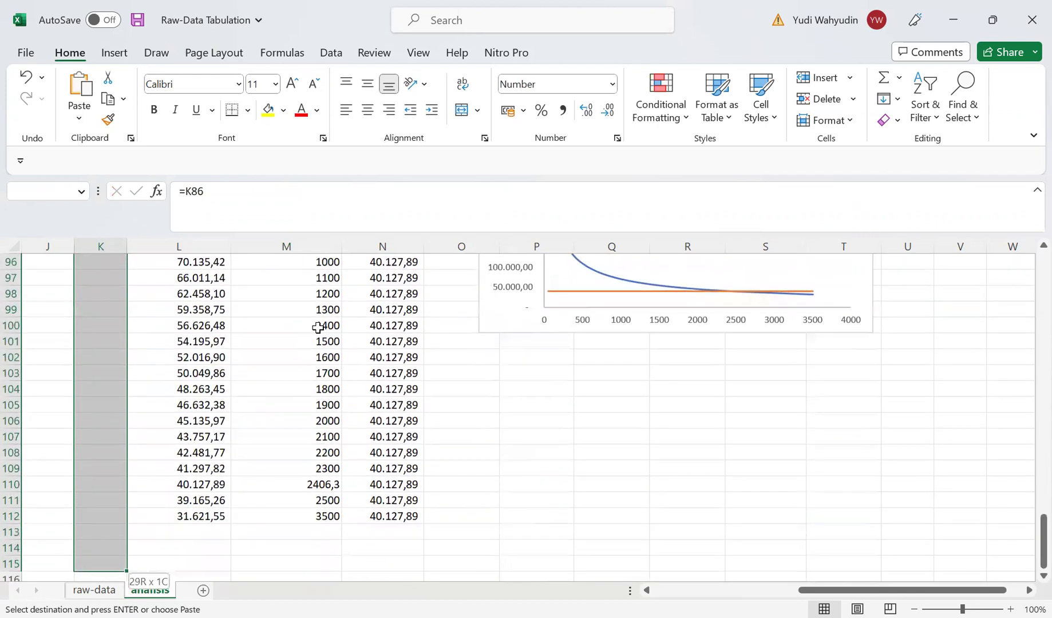
key(Return)
Step: Clear the whole Qr column in K85:K112, including its heading
drag(1026, 489, 1026, 511)
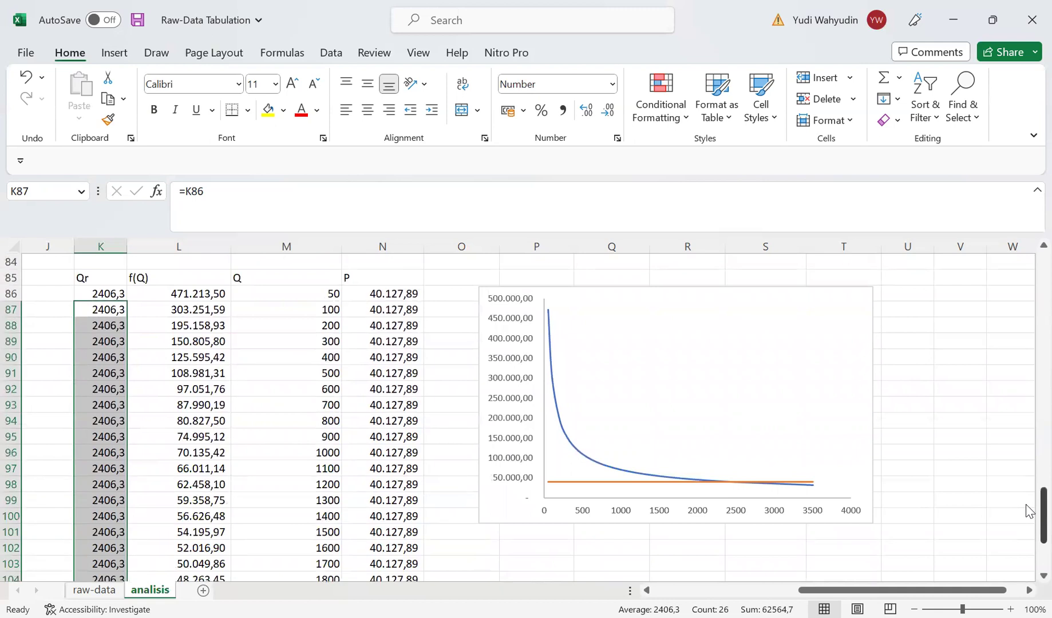
click(816, 367)
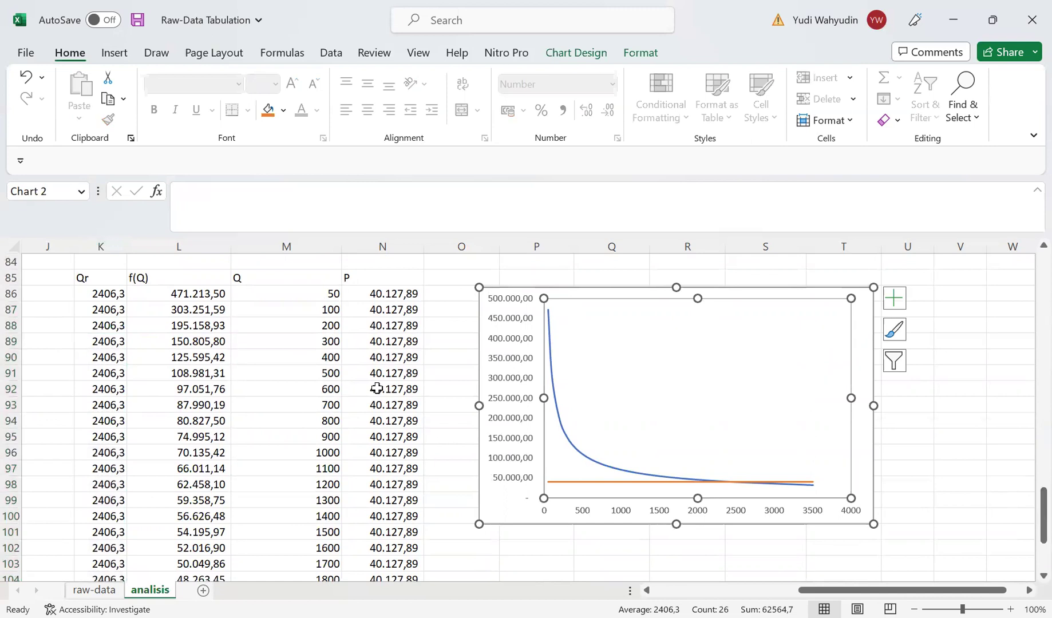
click(92, 277)
key(ctrl+shift+Down)
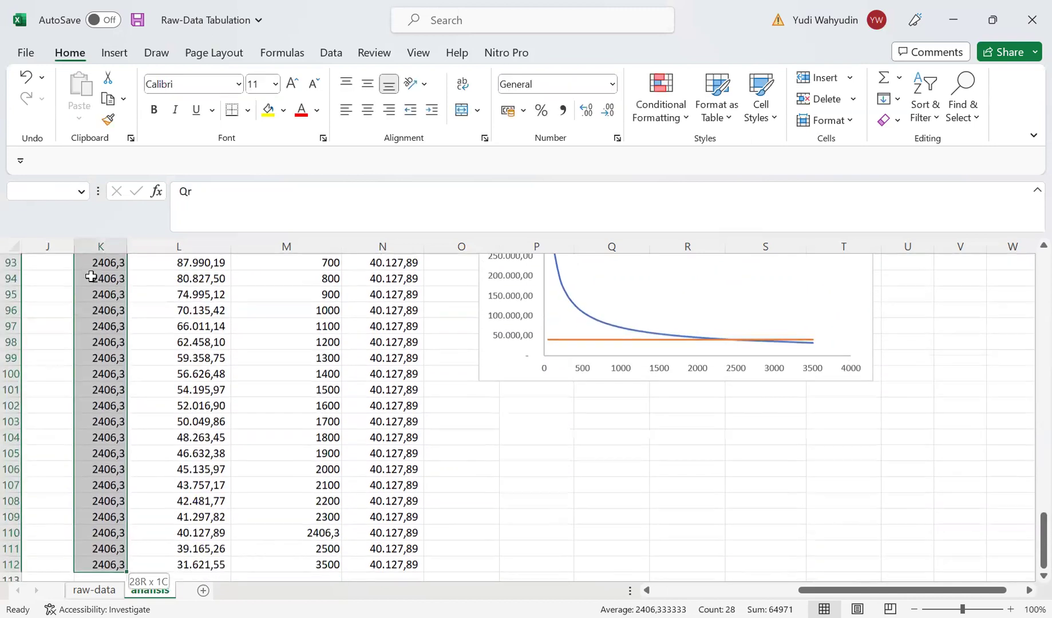
key(Delete)
Step: Examine the demand curve and price line in the chart beside the f(Q), Q and P table
scroll(92, 276, up, 6)
drag(944, 512, 753, 570)
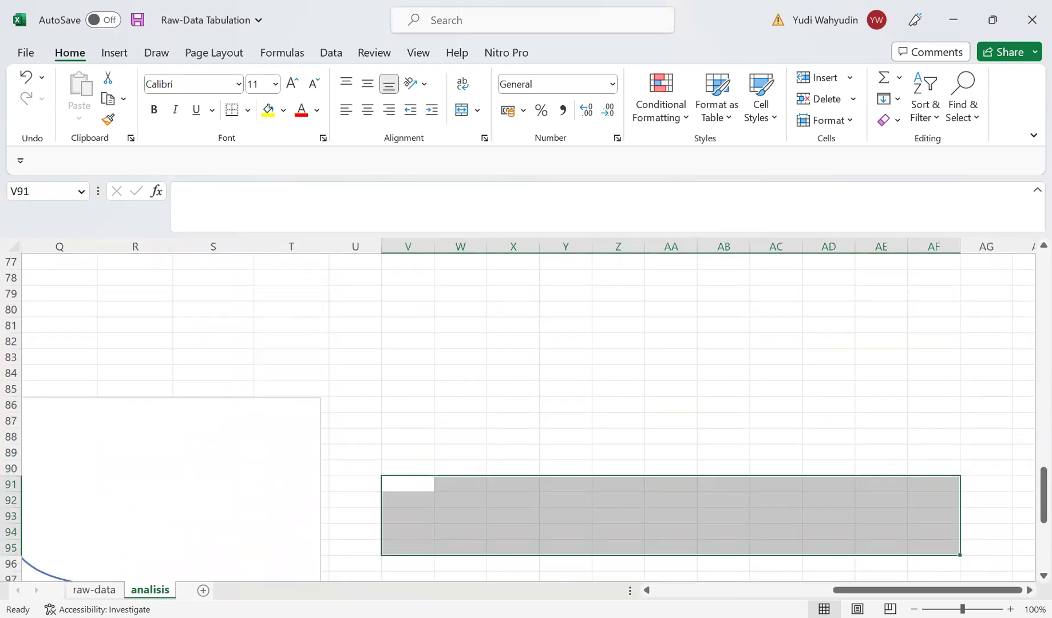
click(739, 590)
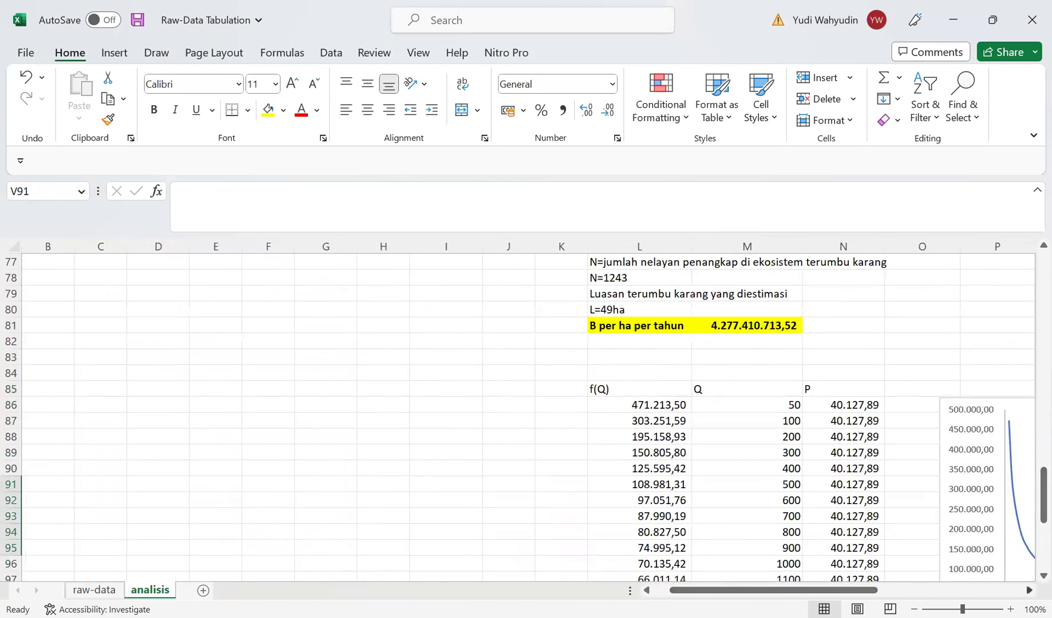
click(1025, 589)
click(1025, 590)
click(1025, 589)
scroll(1027, 584, down, 2)
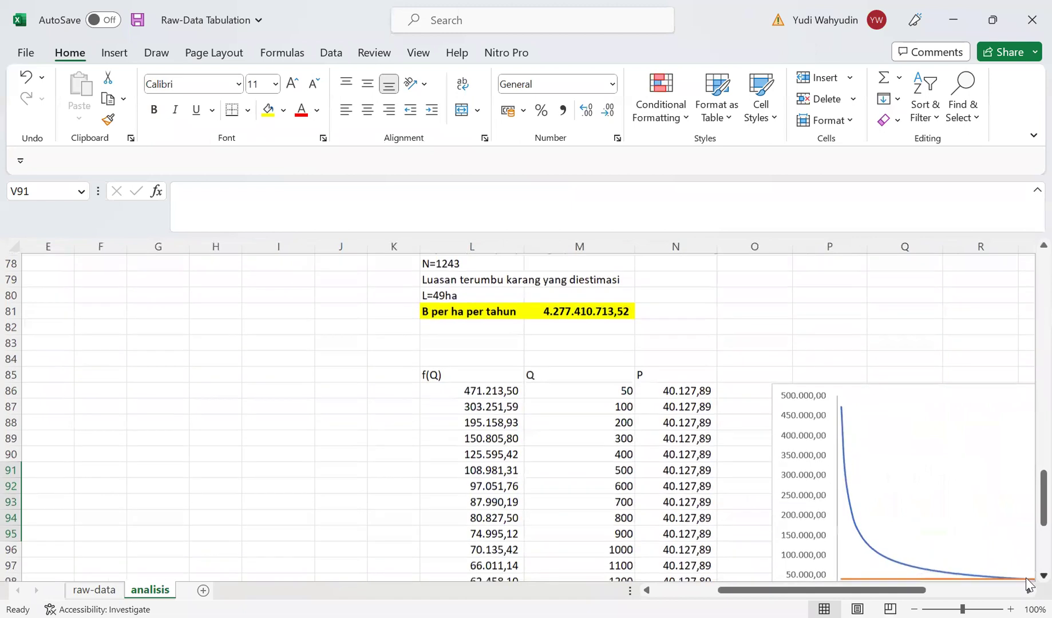
scroll(1027, 584, right, 1)
scroll(837, 361, right, 5)
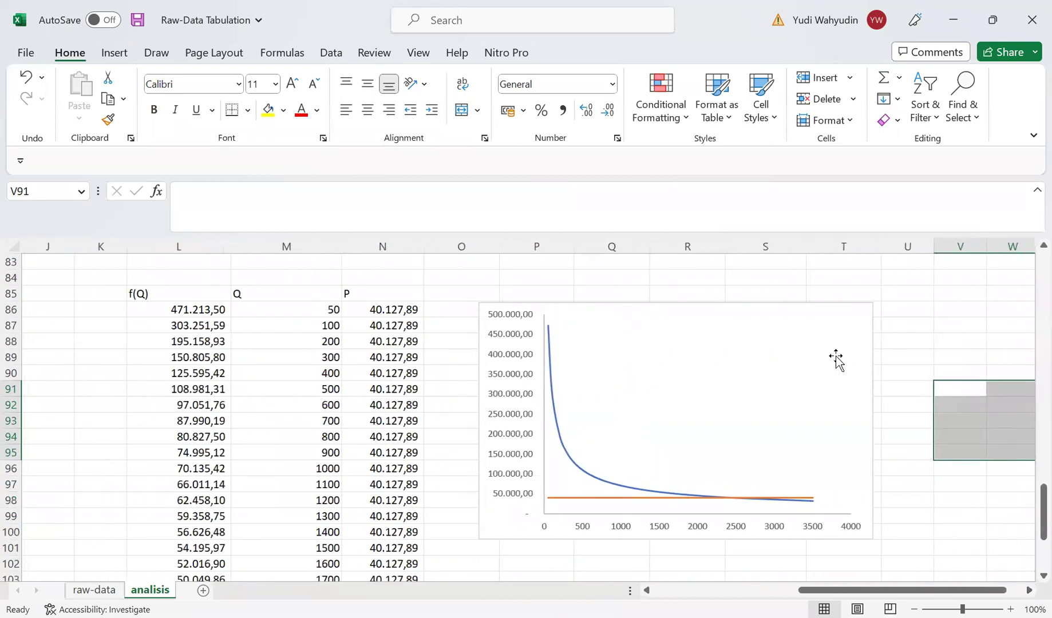
click(836, 360)
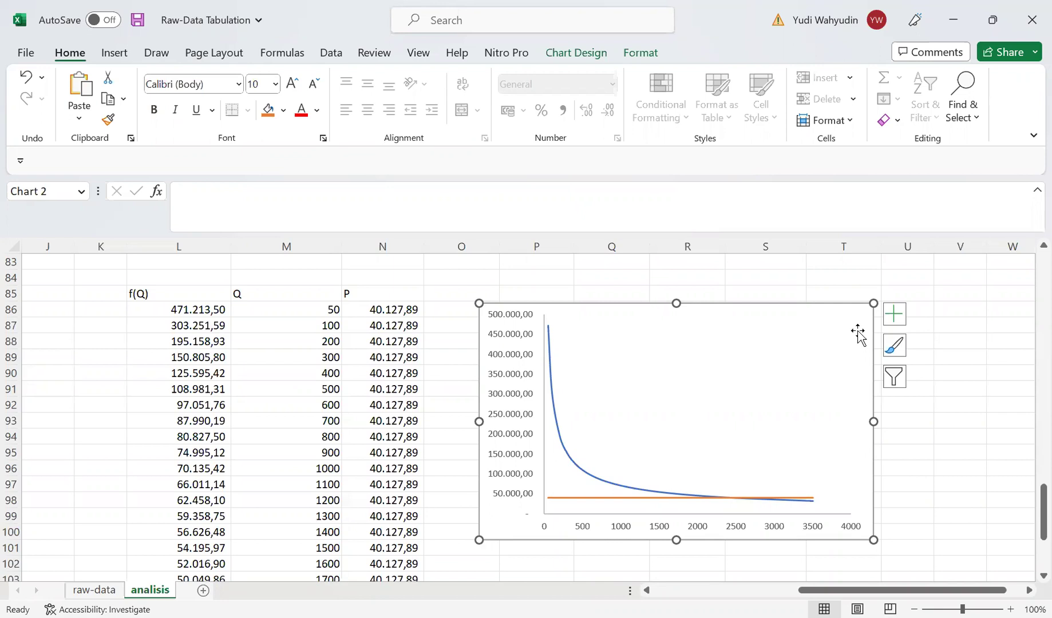
click(310, 498)
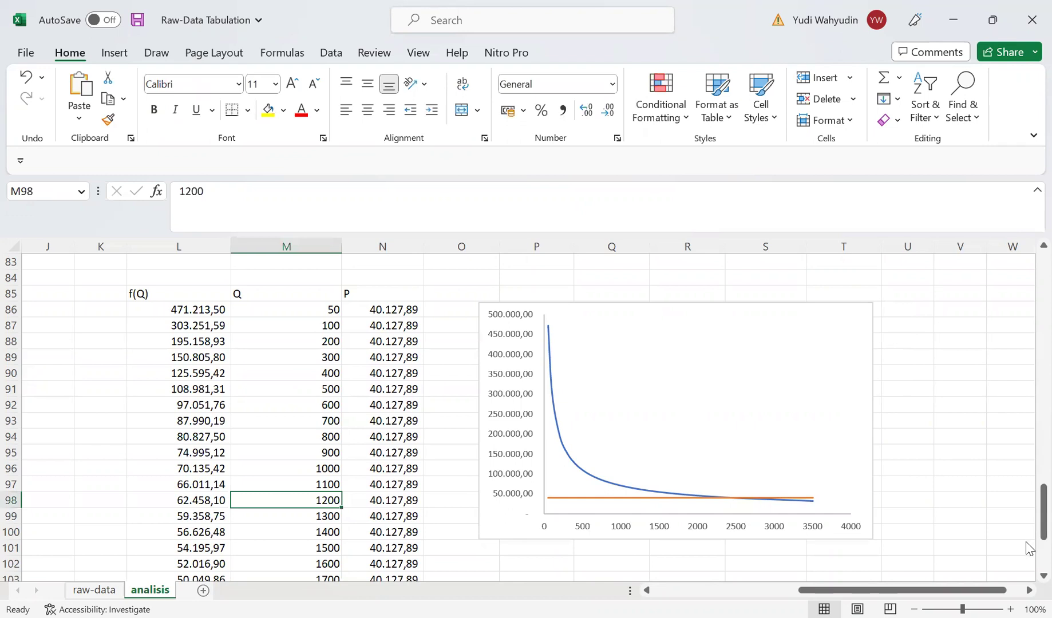
Step: Review the last table rows around Qr in M110, the EOP valuation results in rows 66 to 81 and the demand chart
scroll(419, 426, down, 7)
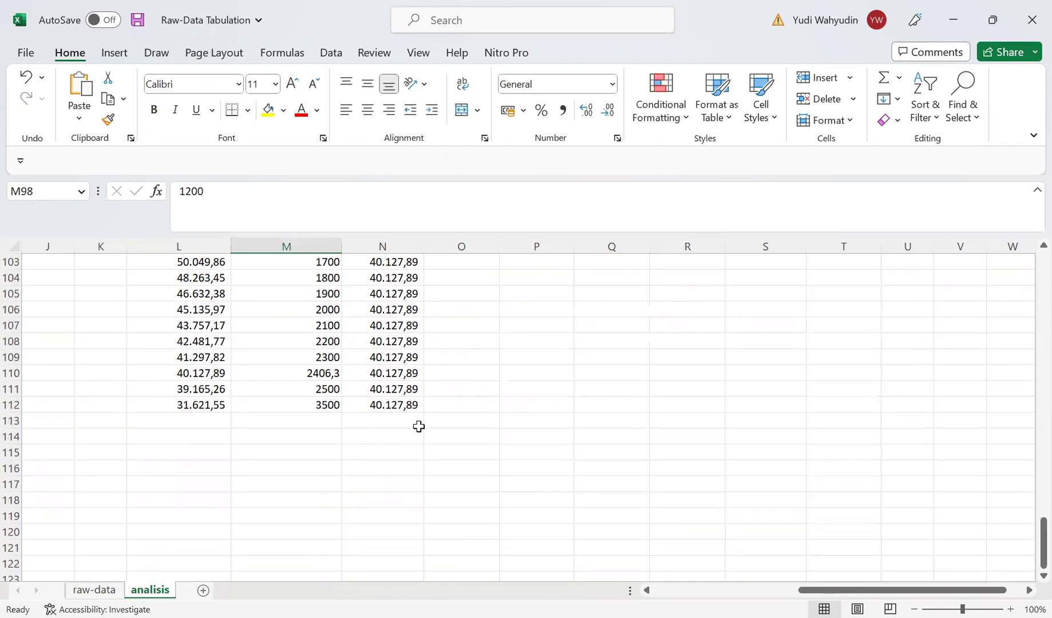
click(217, 404)
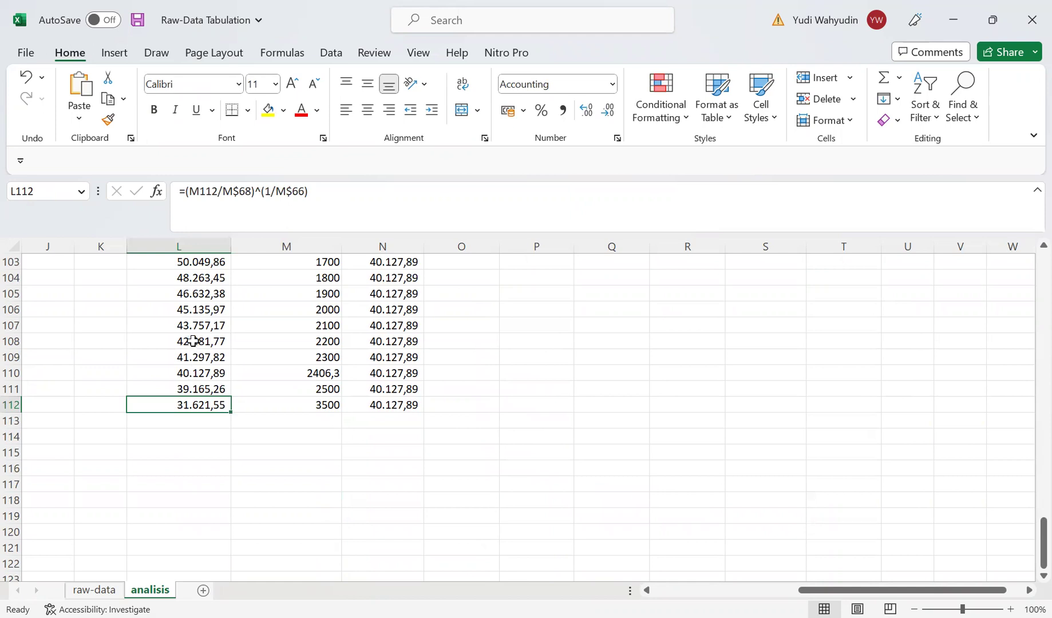
drag(325, 405, 331, 361)
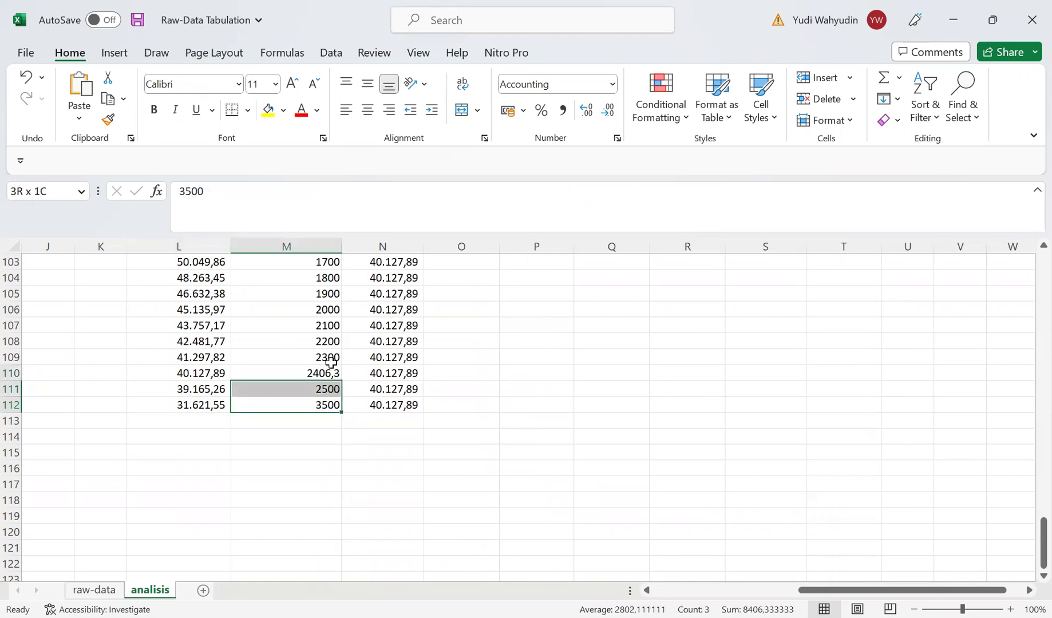
click(330, 375)
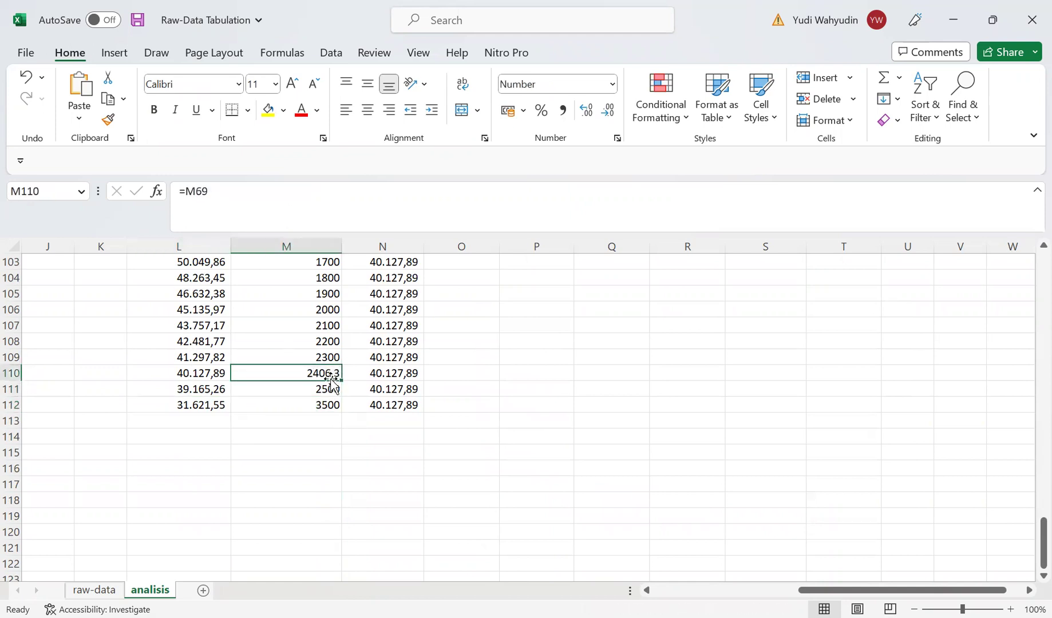
drag(1043, 532, 1028, 487)
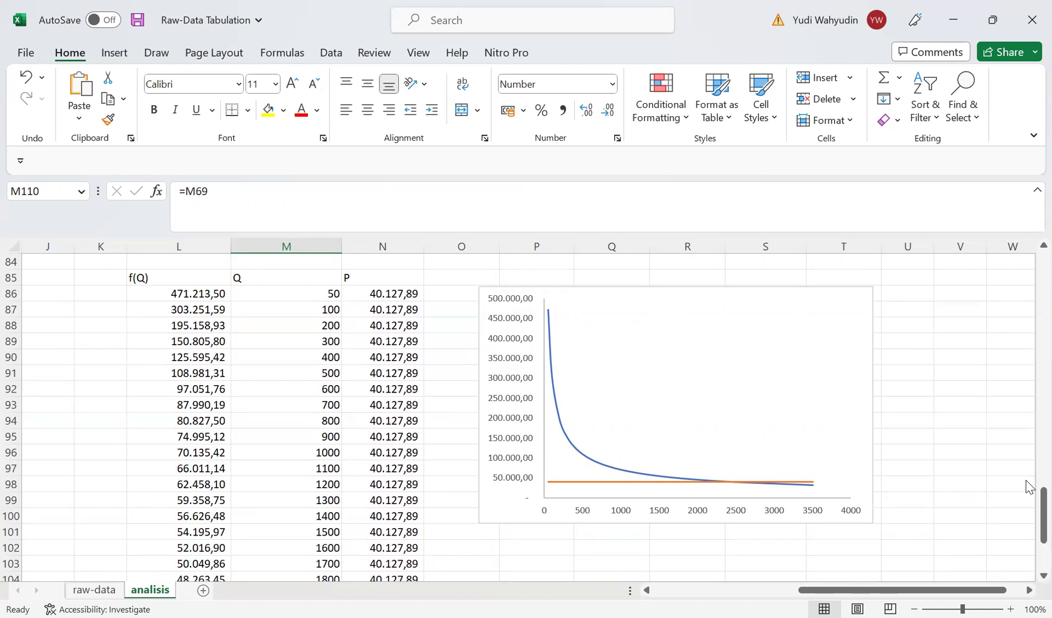
drag(1027, 487, 1027, 463)
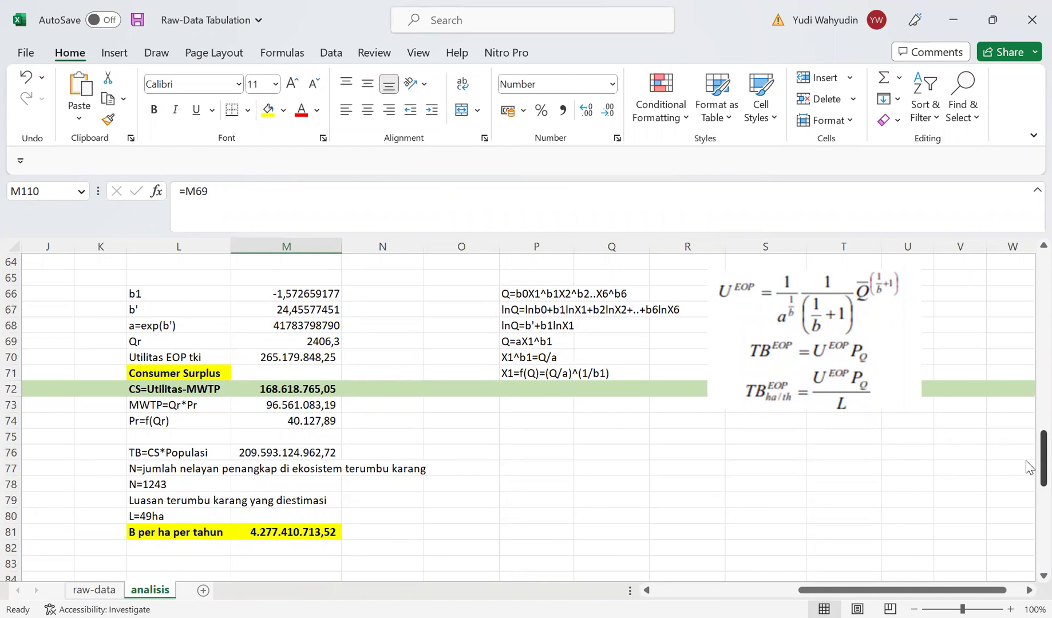
scroll(1026, 541, down, 6)
drag(1026, 538, 1027, 541)
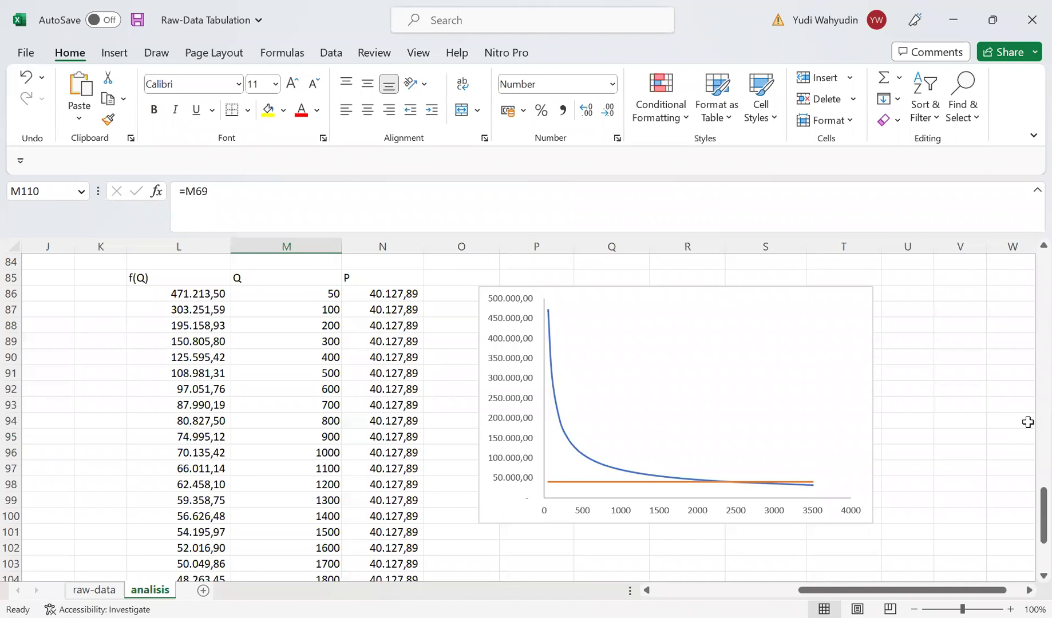
click(907, 338)
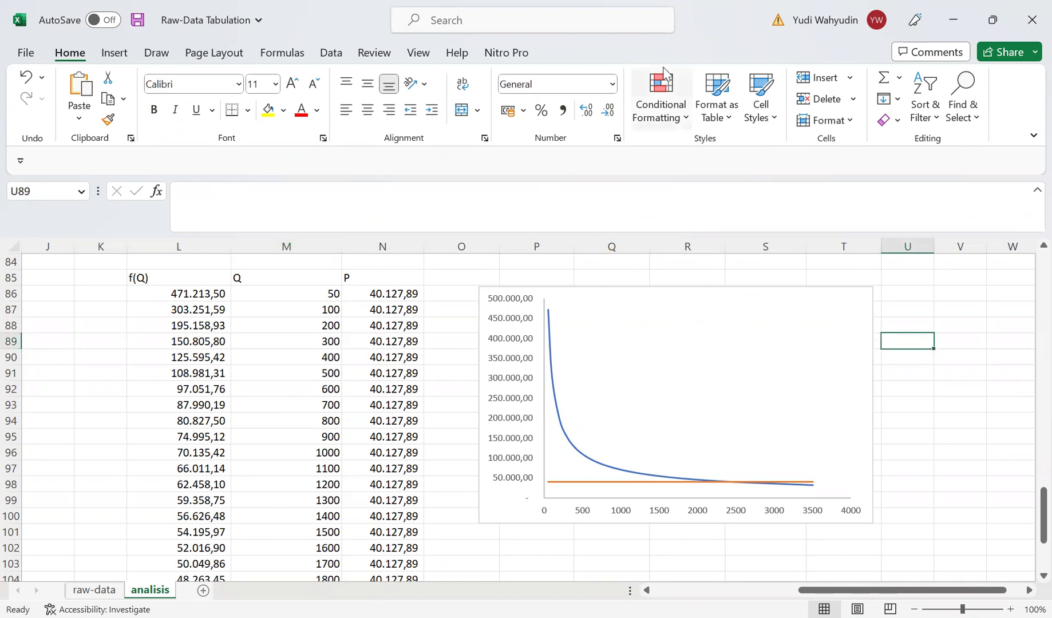